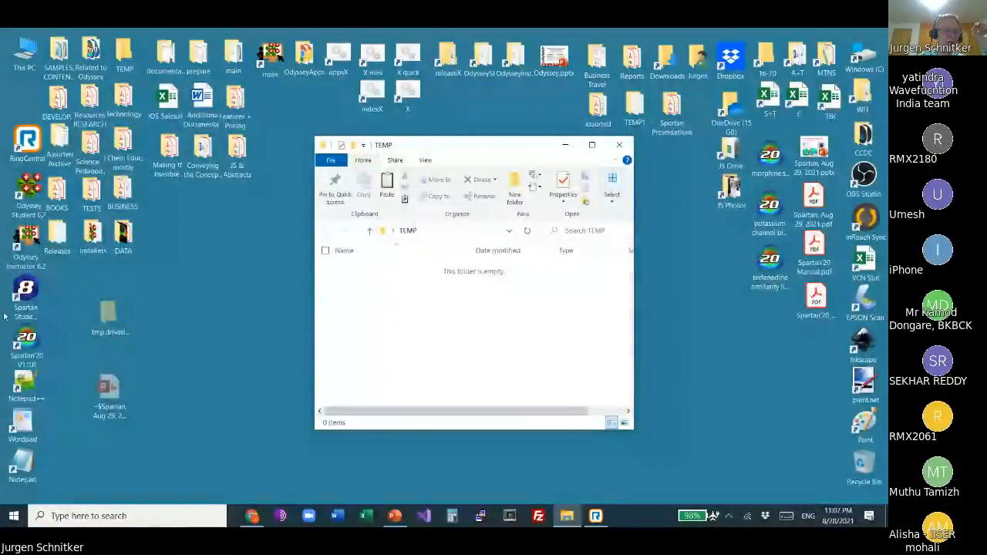
Step: Launch Spartan'20 in a maximized window and start a new 2D sketch
double_click(20, 349)
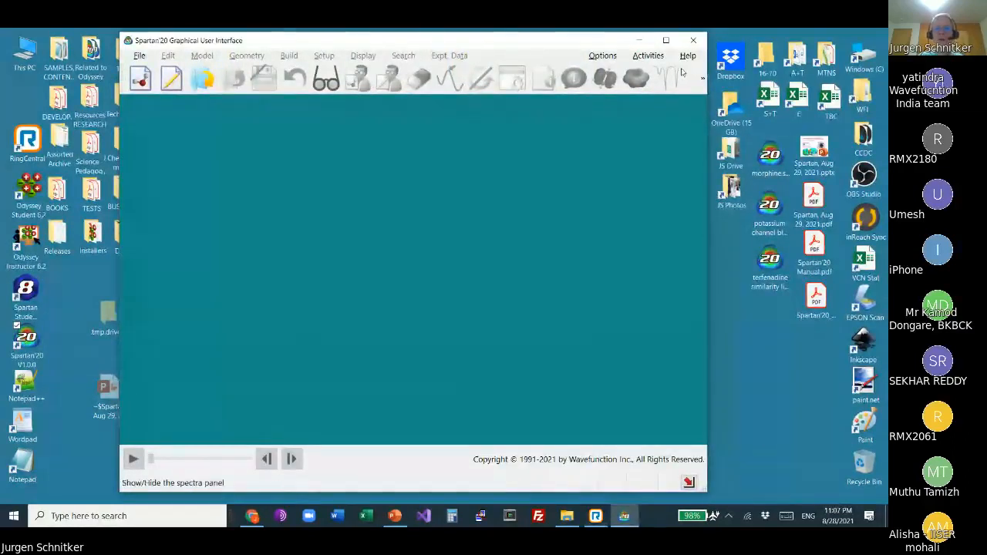
left_click(666, 40)
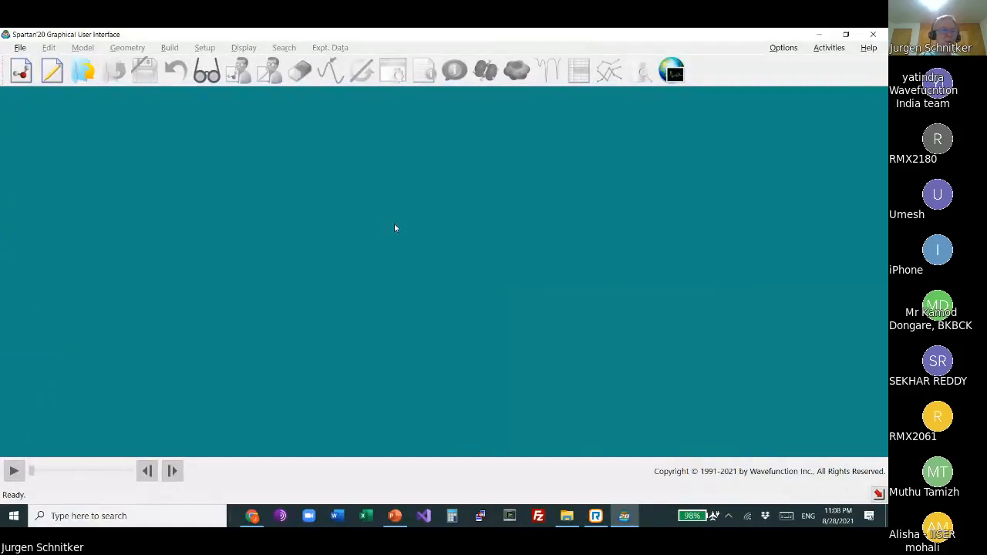
left_click(21, 73)
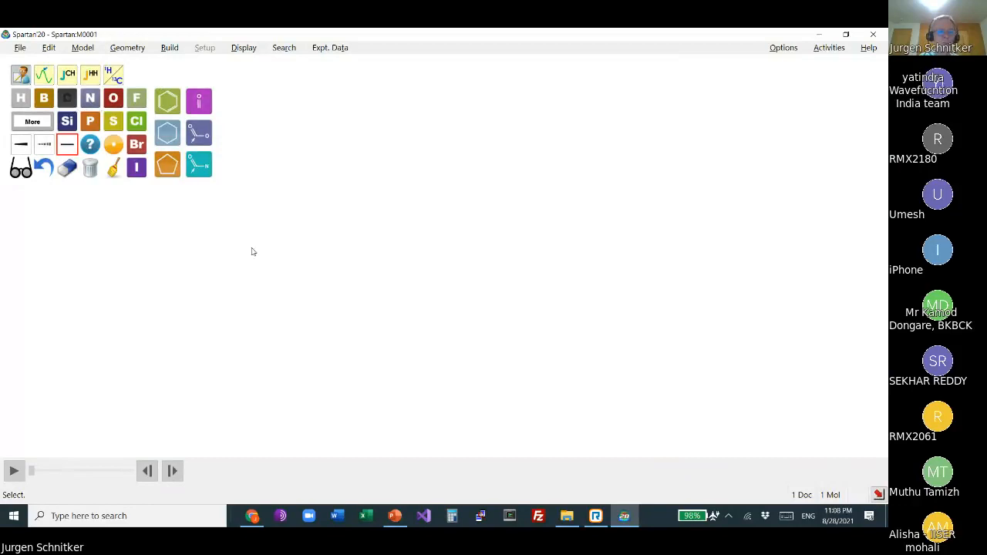
Step: Sketch a urea skeleton: a carbon double-bonded to oxygen and single-bonded to two NH2 groups
left_click(302, 291)
left_click_drag(318, 276, 331, 258)
left_click(113, 100)
left_click(334, 258)
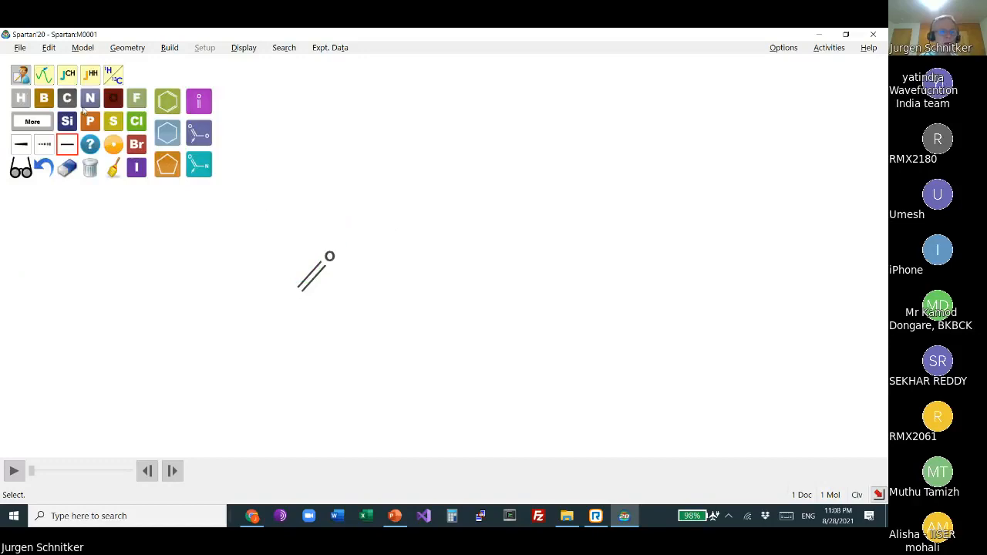
left_click_drag(303, 288, 326, 339)
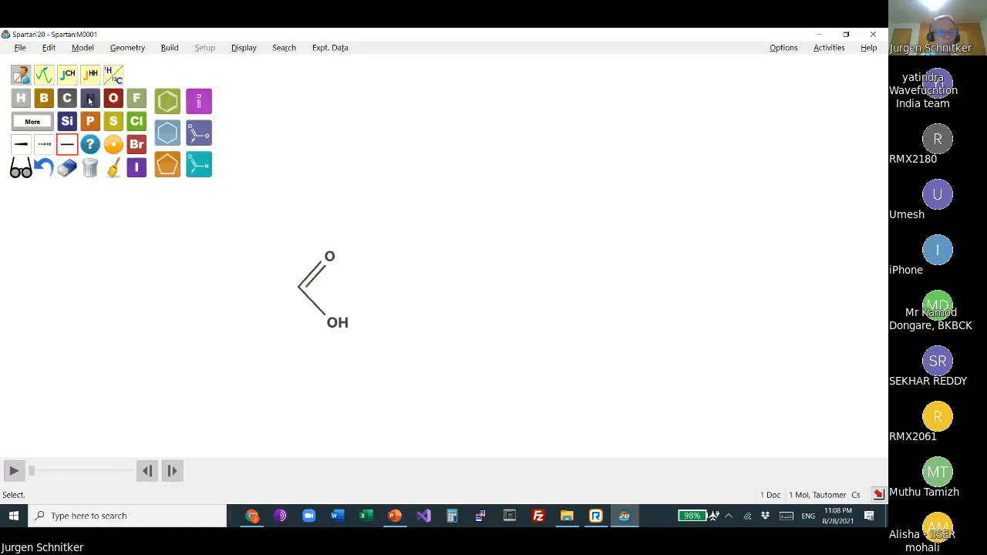
left_click(332, 323)
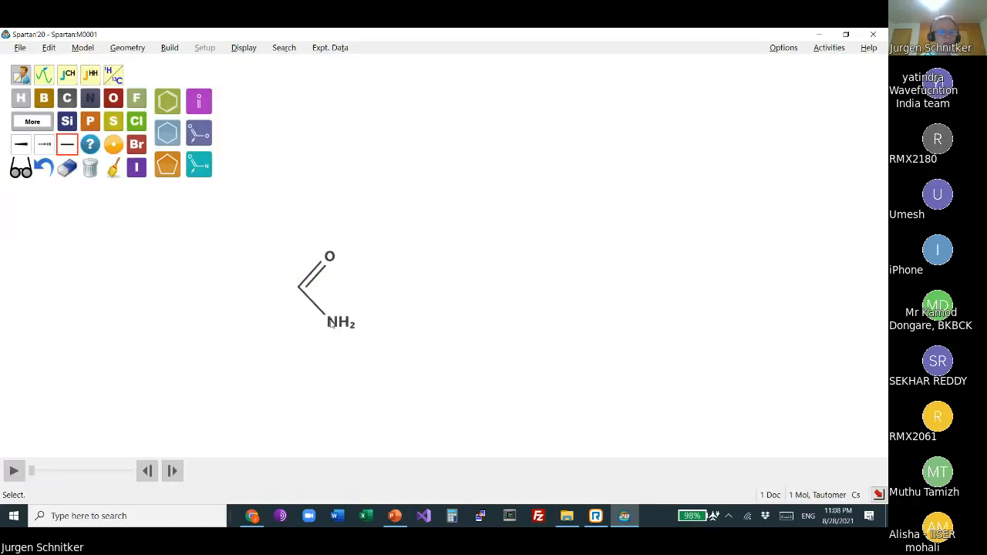
left_click(286, 289)
Step: Attach a benzene ring to the lower urea nitrogen and a hydroxyl group to the ring's para carbon
left_click(161, 106)
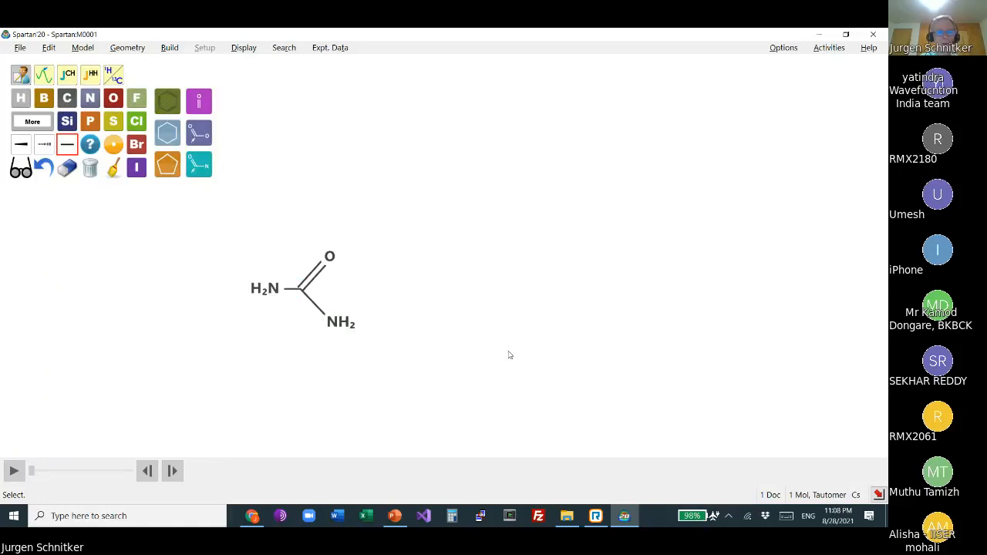
left_click_drag(344, 322, 418, 325)
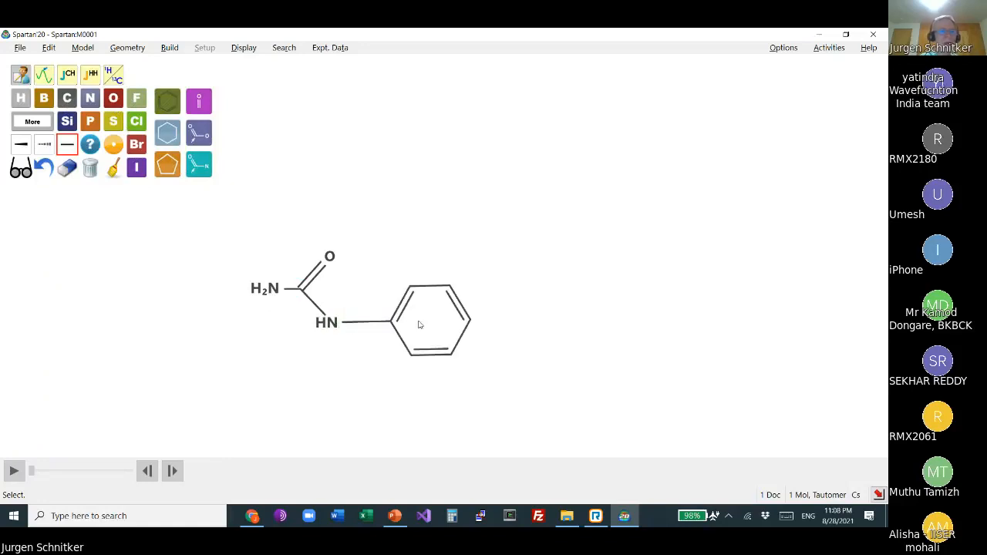
left_click(112, 99)
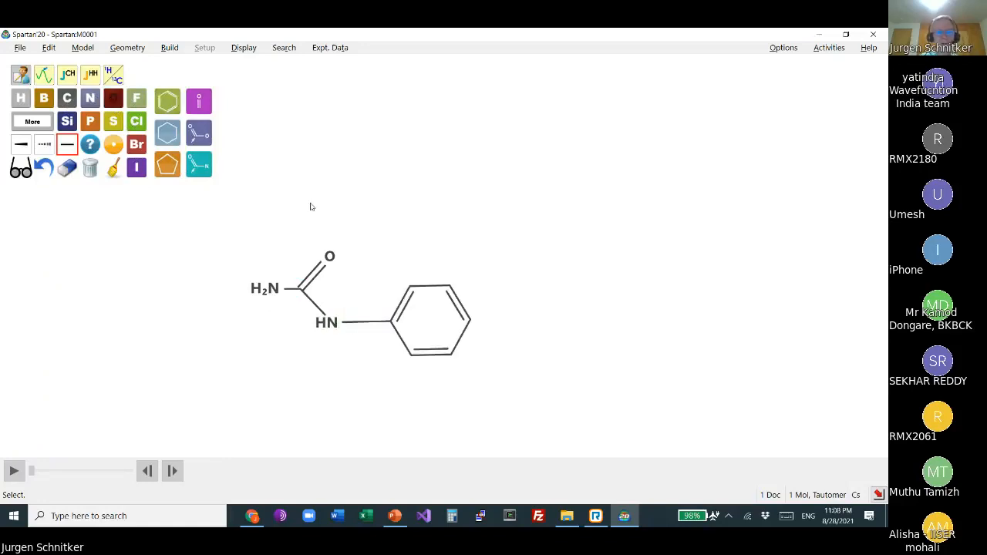
left_click(469, 323)
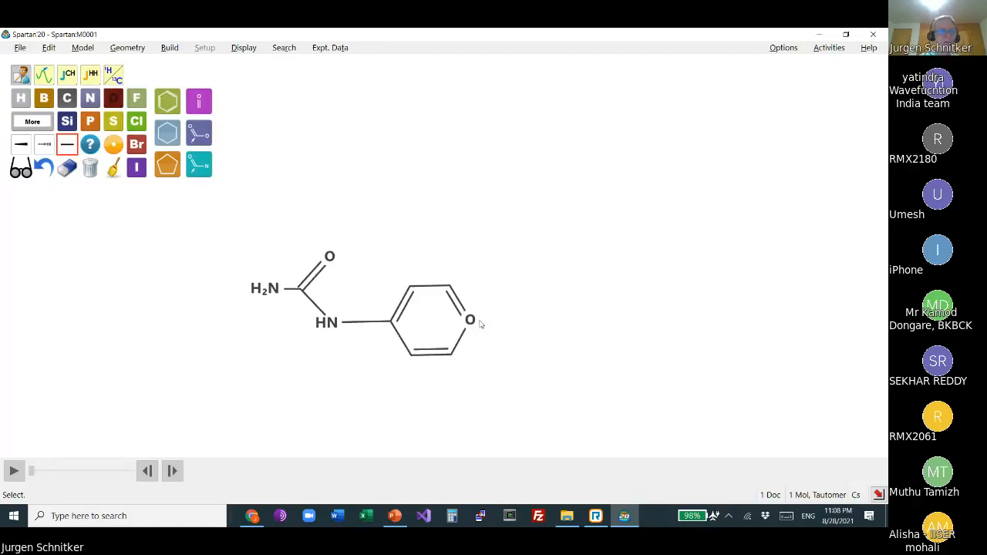
left_click(46, 168)
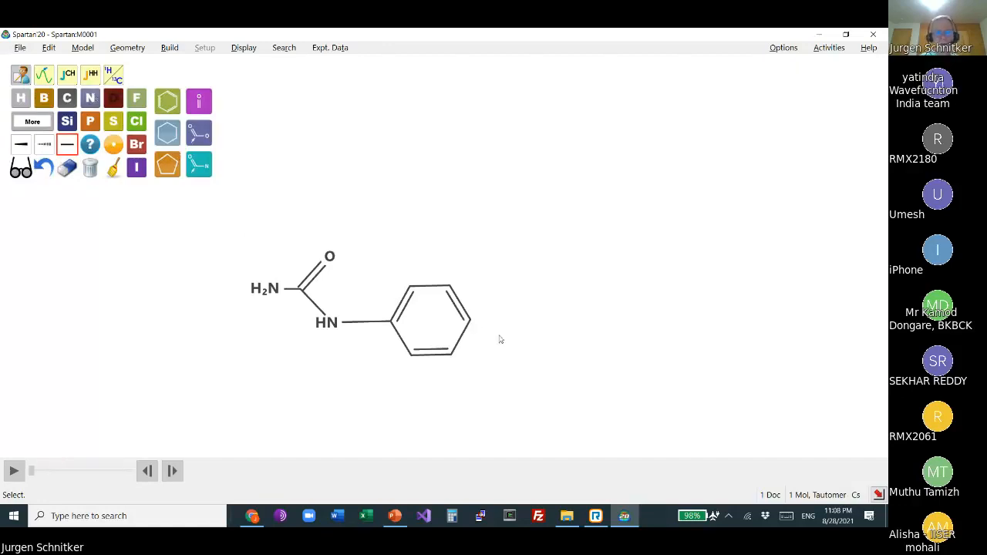
left_click(472, 323)
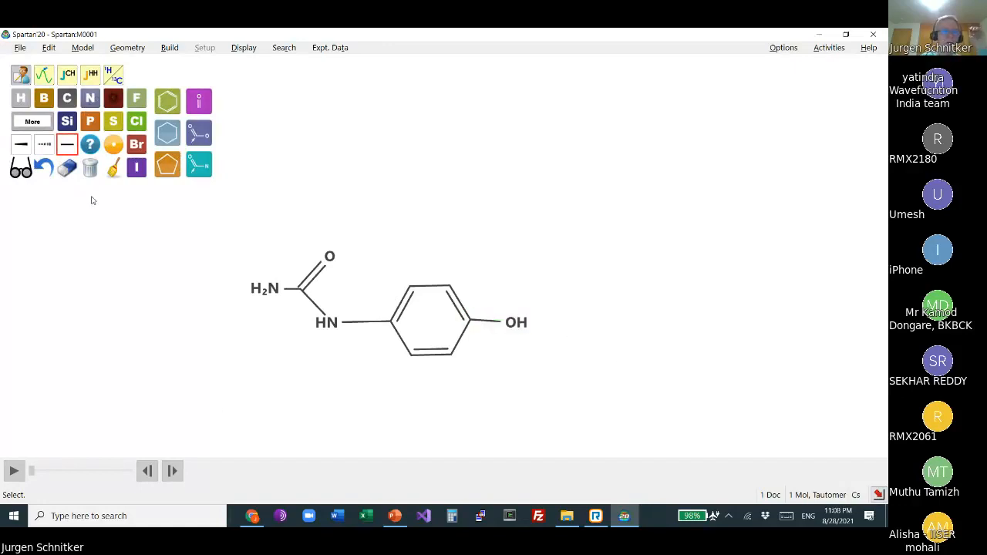
Step: Clean up the sketch's geometry and convert it to a 3D model
left_click(114, 168)
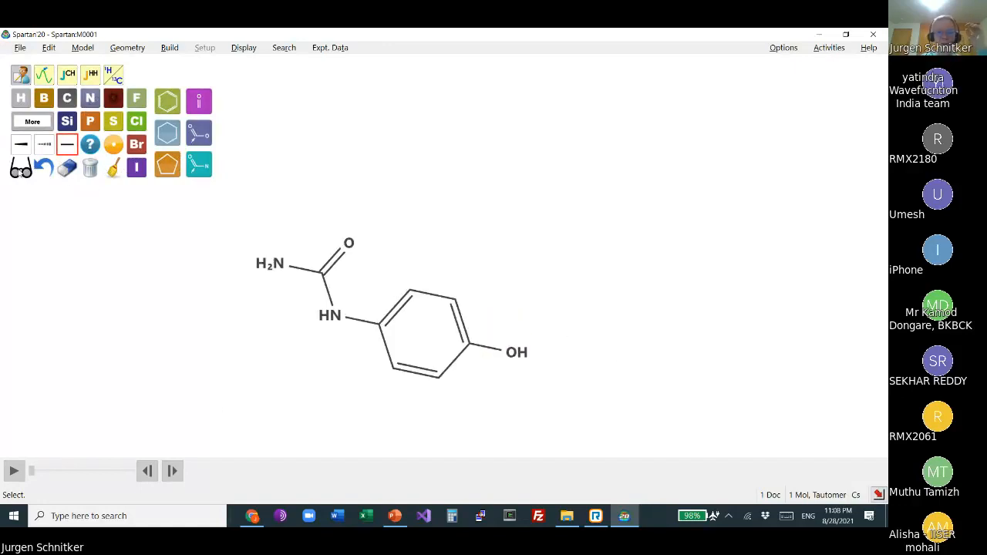
left_click(20, 170)
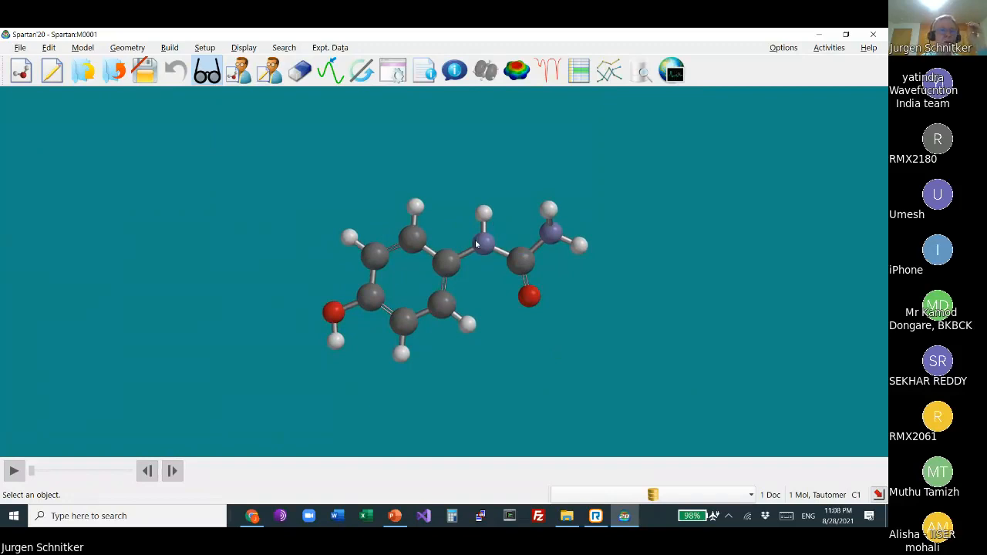
Step: Replace the NH between the ring and the carbonyl with carbon in the 2D sketch, and return to the 3D model
left_click(269, 71)
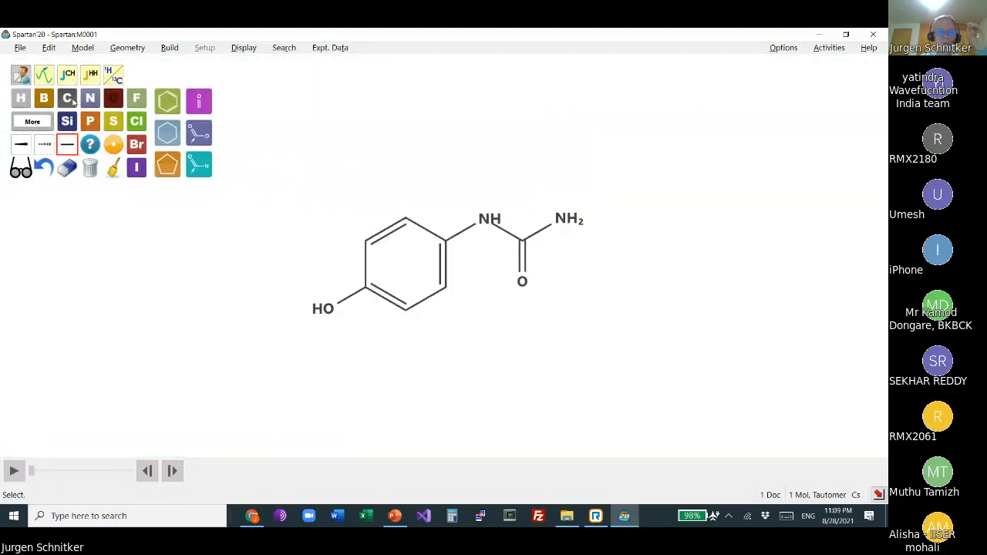
left_click(73, 102)
left_click(487, 221)
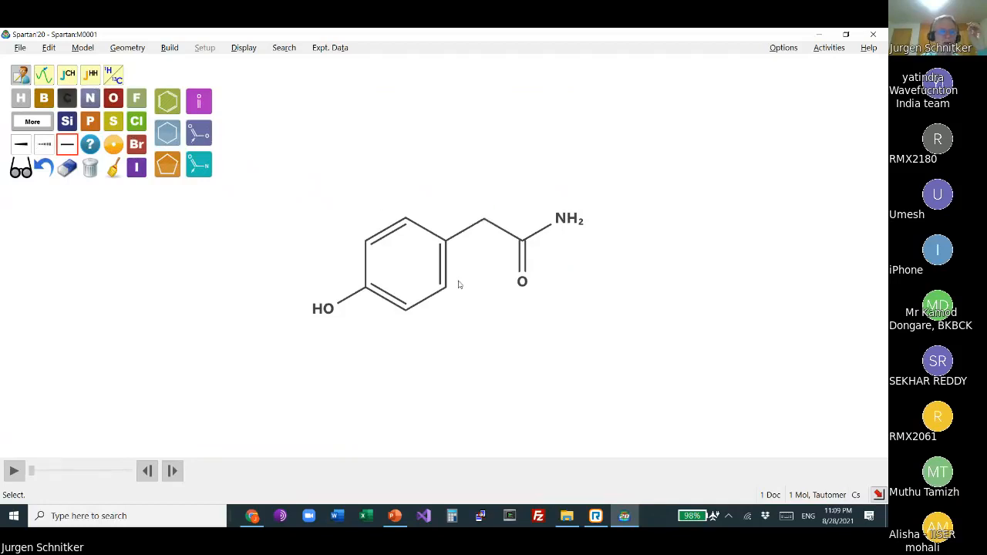
left_click(23, 169)
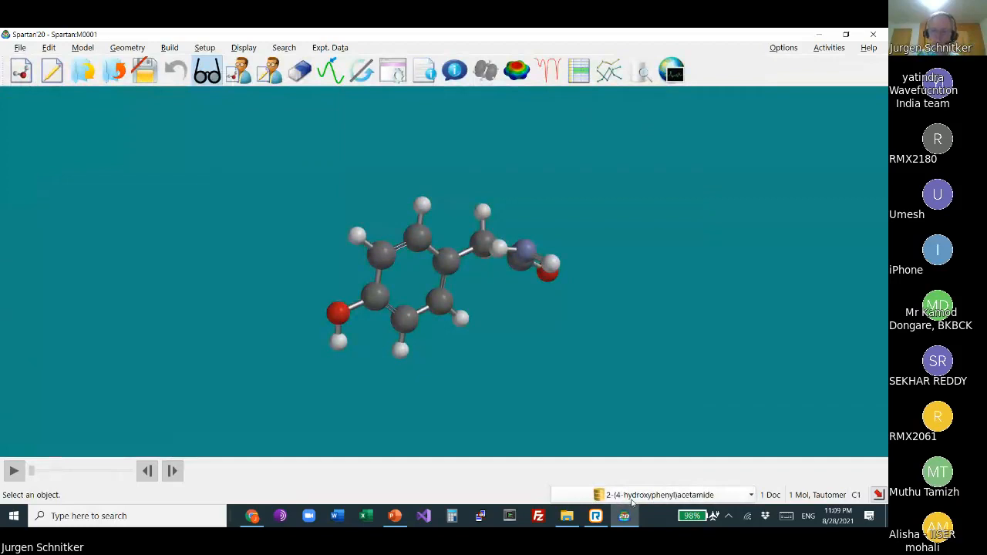
Step: Replace the molecule with its ωB97X-D/6-31G* database entry, updating the molecule name
left_click_drag(522, 296, 531, 324)
mouse_move(538, 372)
left_mouse_down()
mouse_move(539, 342)
mouse_move(547, 383)
left_mouse_up()
right_click_drag(547, 384, 517, 357)
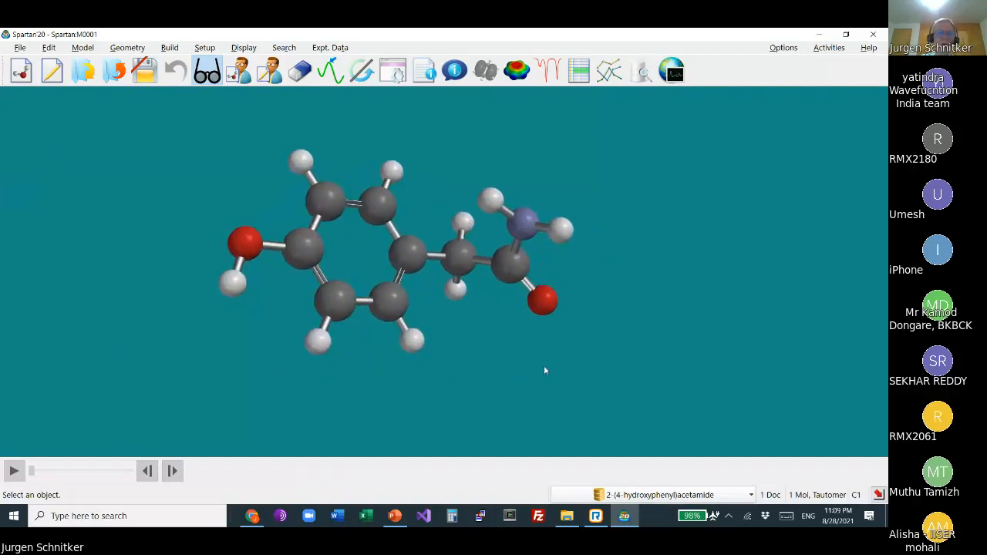
left_click(641, 497)
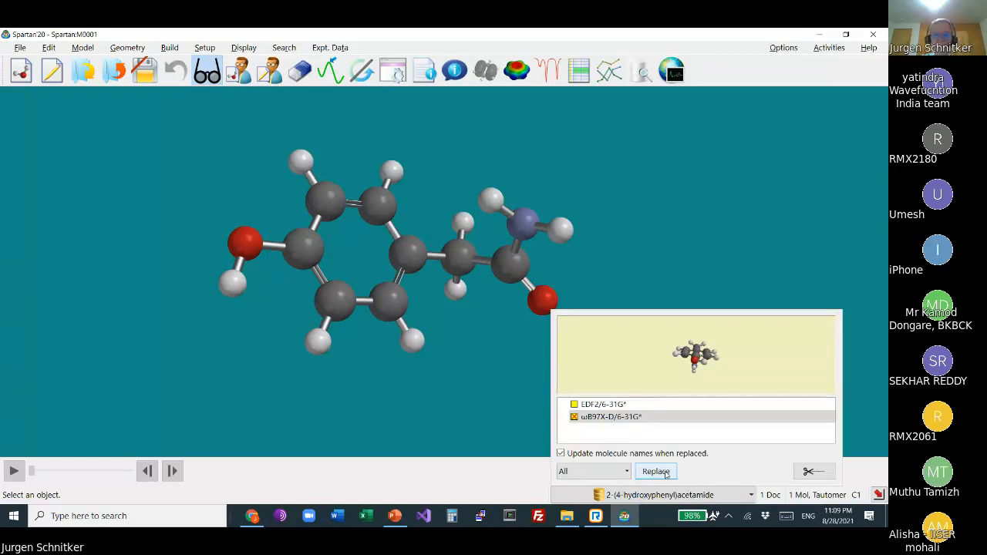
left_click(657, 471)
left_click_drag(617, 356, 496, 247)
Step: Add a density surface to the molecule and display it
left_click(257, 48)
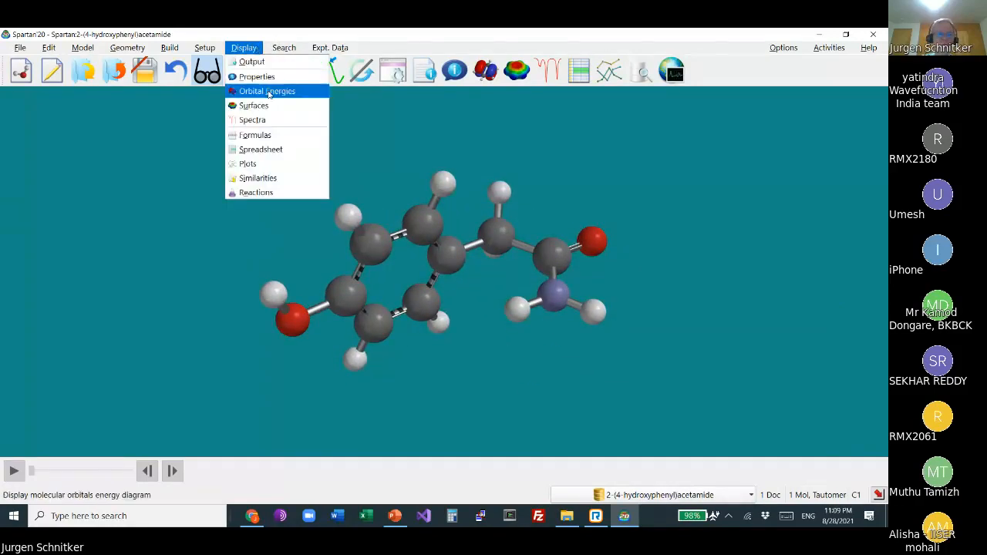
left_click(272, 105)
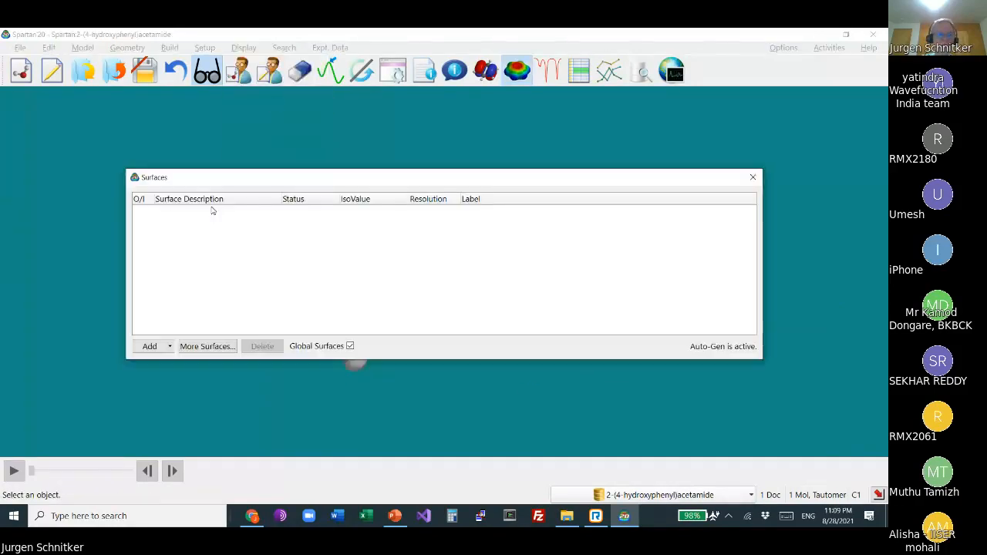
left_click(151, 347)
left_click(174, 387)
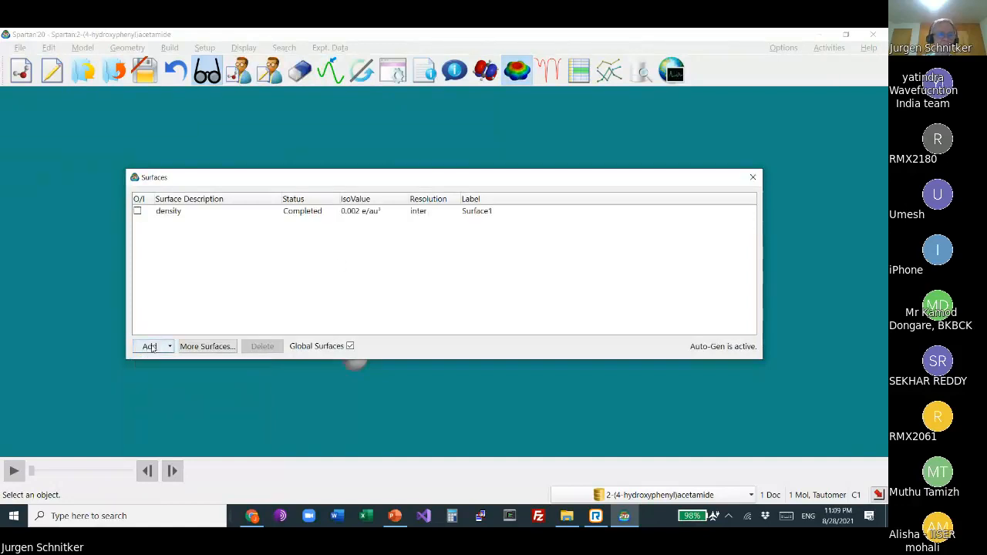
left_click_drag(208, 178, 458, 147)
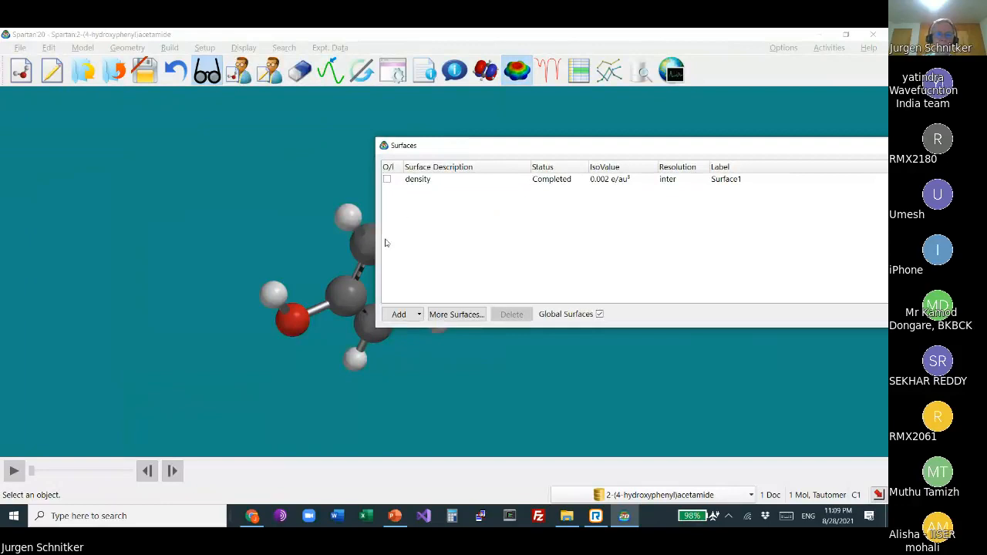
left_click_drag(393, 145, 683, 145)
left_click(676, 179)
left_click_drag(617, 254, 511, 230)
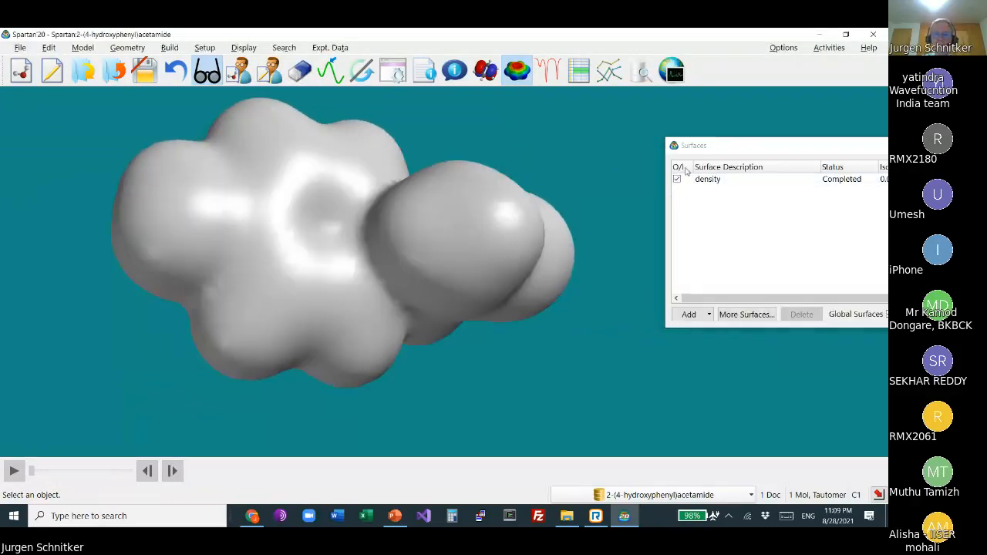
Step: Add the HOMO surface and display it in place of the density surface
left_click(697, 315)
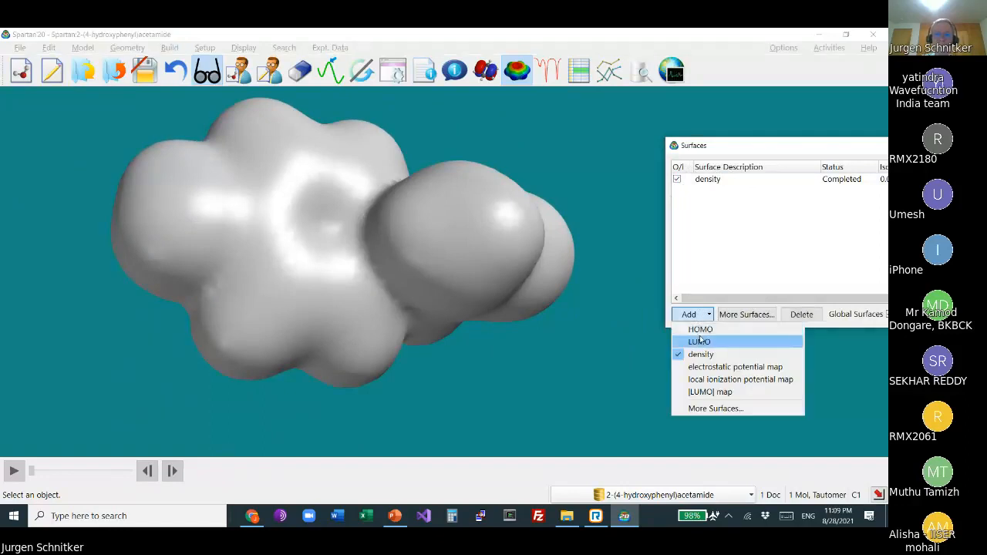
left_click(700, 329)
left_click(677, 179)
left_click(677, 190)
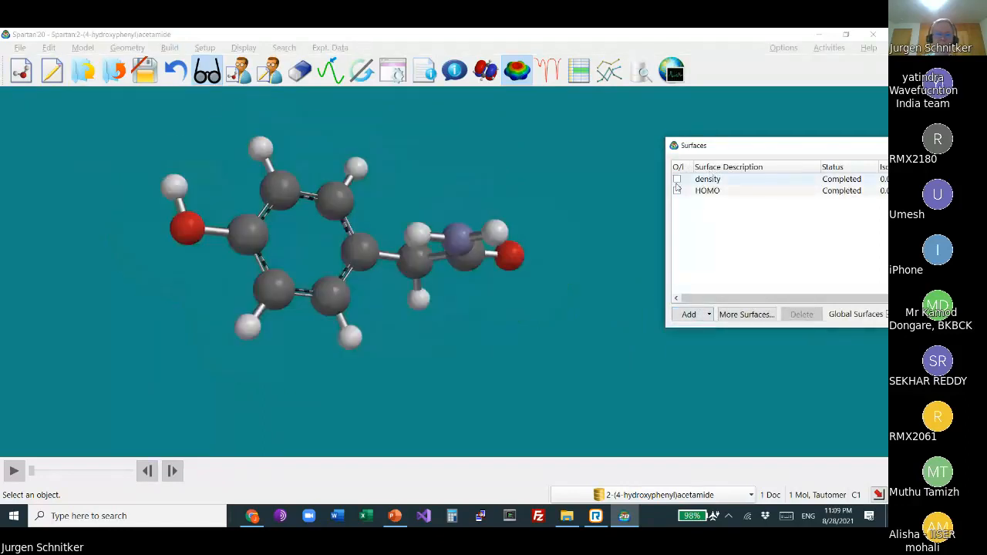
left_click_drag(441, 293, 386, 341)
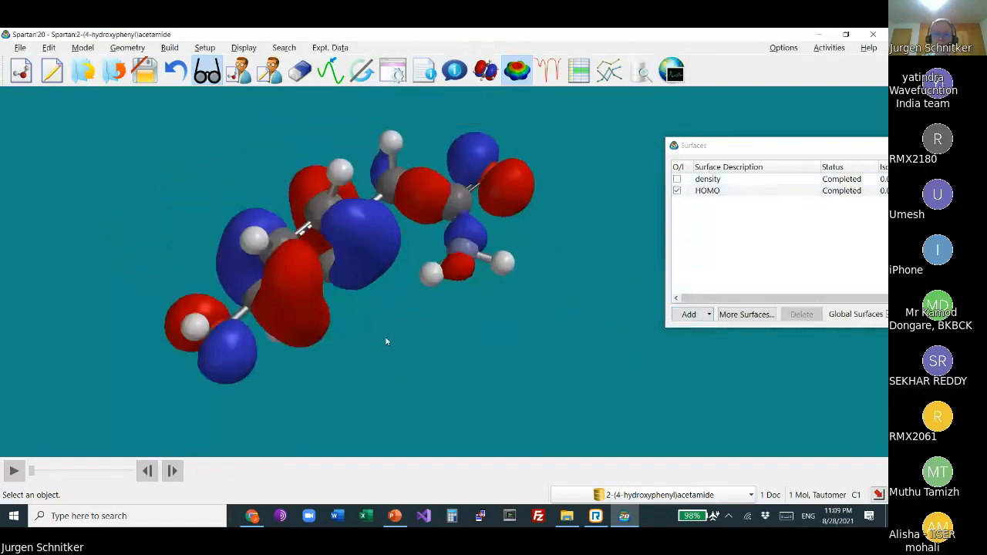
right_click_drag(594, 311, 592, 352)
left_click_drag(592, 352, 597, 345)
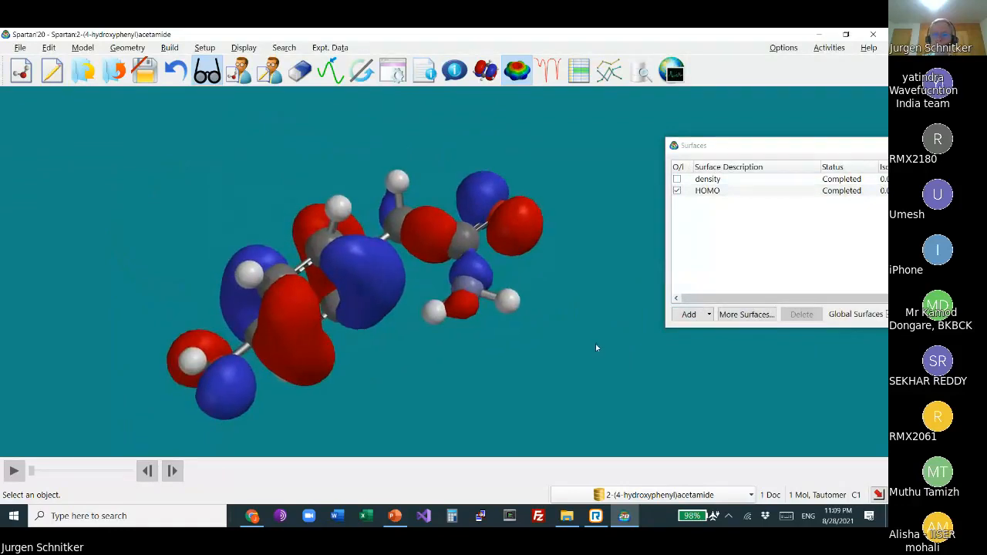
Step: Add an electrostatic potential map to the surfaces and hide the HOMO
left_click(706, 317)
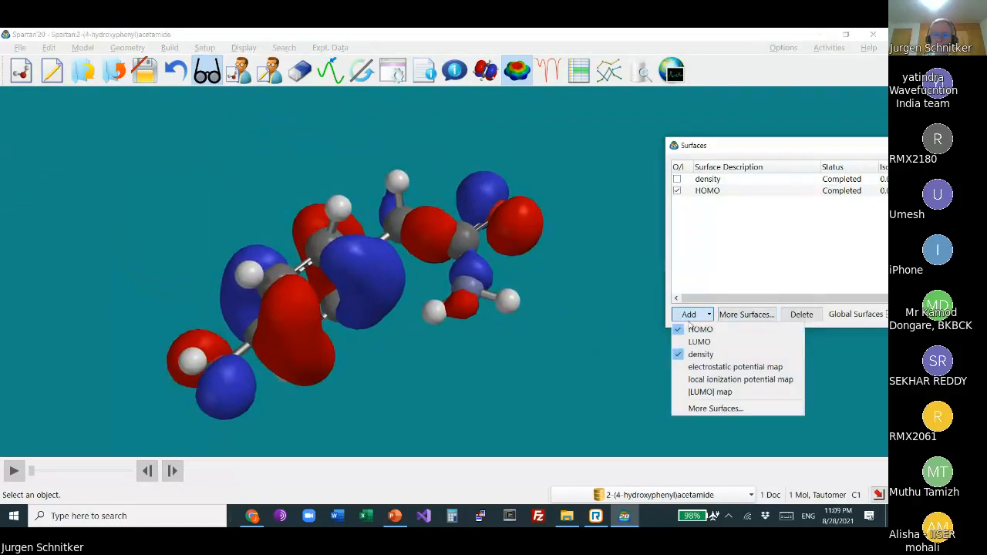
left_click(729, 367)
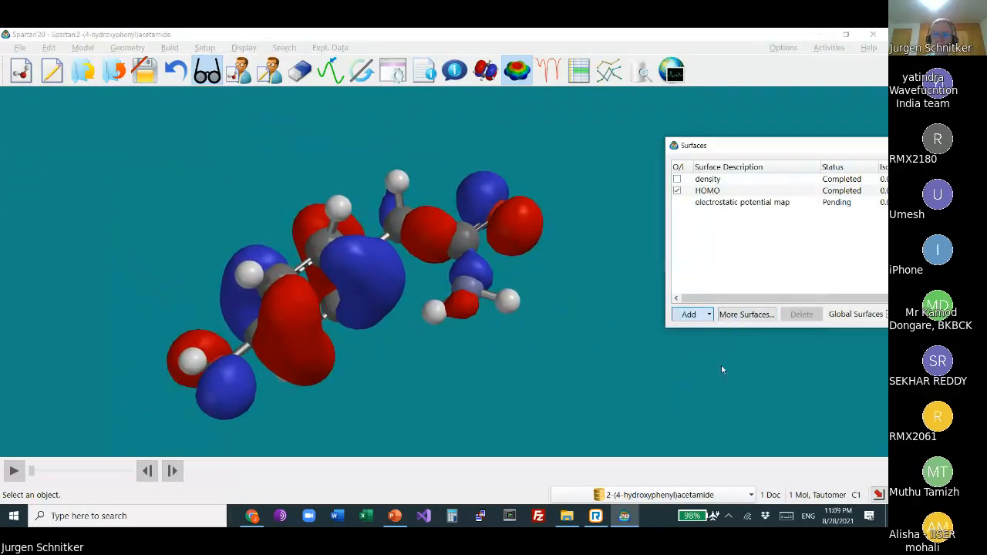
left_click(677, 191)
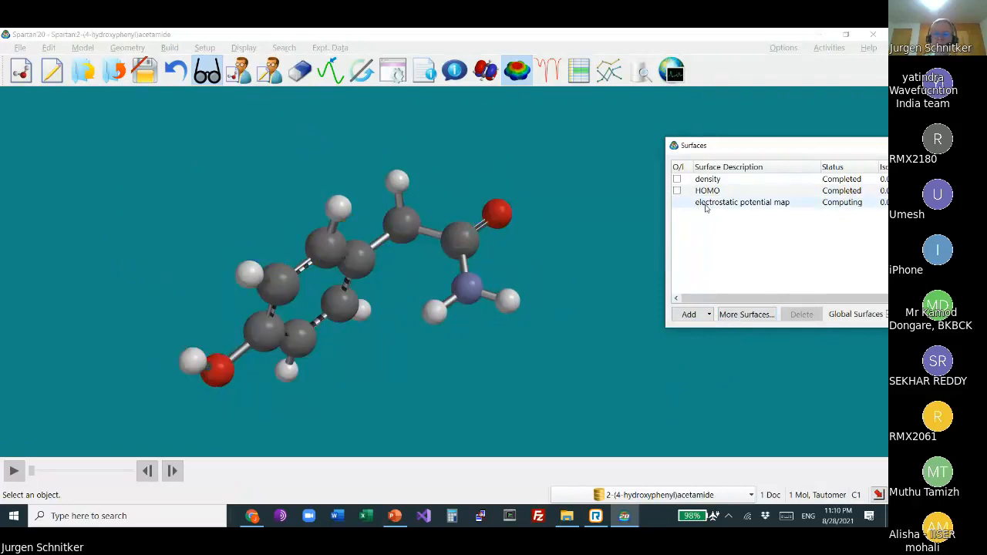
left_click_drag(740, 148, 675, 147)
left_click(647, 202)
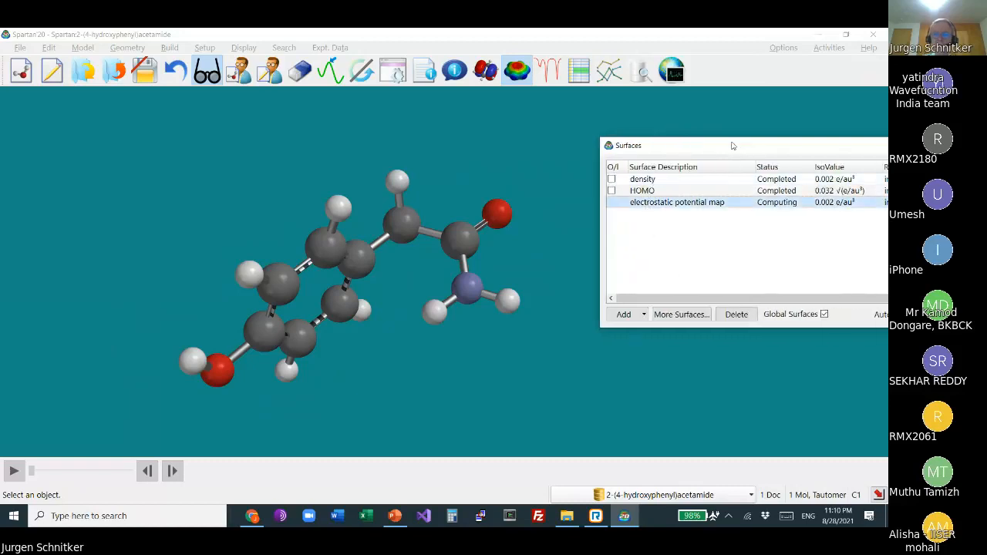
Step: Display the electrostatic potential map, inspect its colour distribution over the molecule, and hide it again
left_click_drag(733, 146, 668, 150)
left_click(548, 205)
left_click_drag(387, 297, 437, 394)
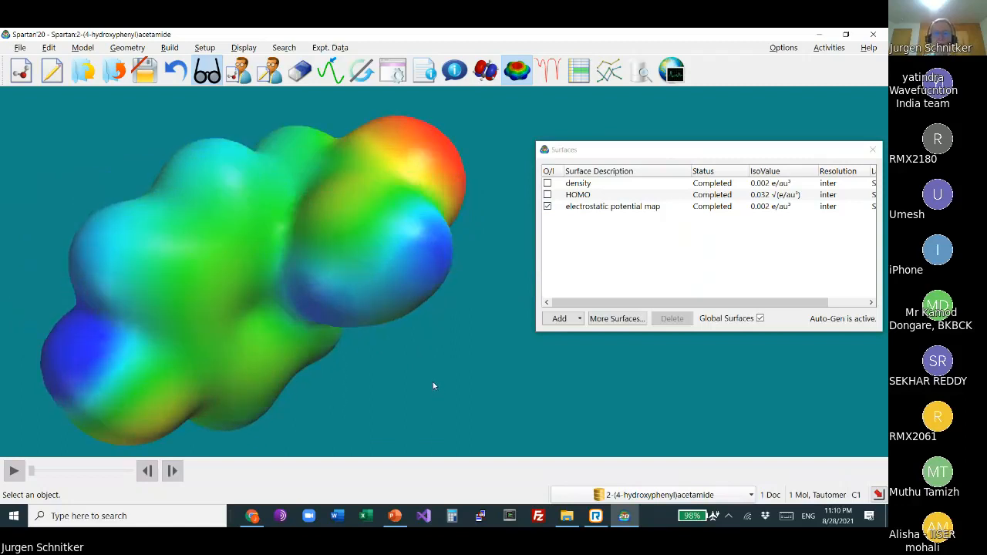
left_click_drag(420, 342, 414, 324)
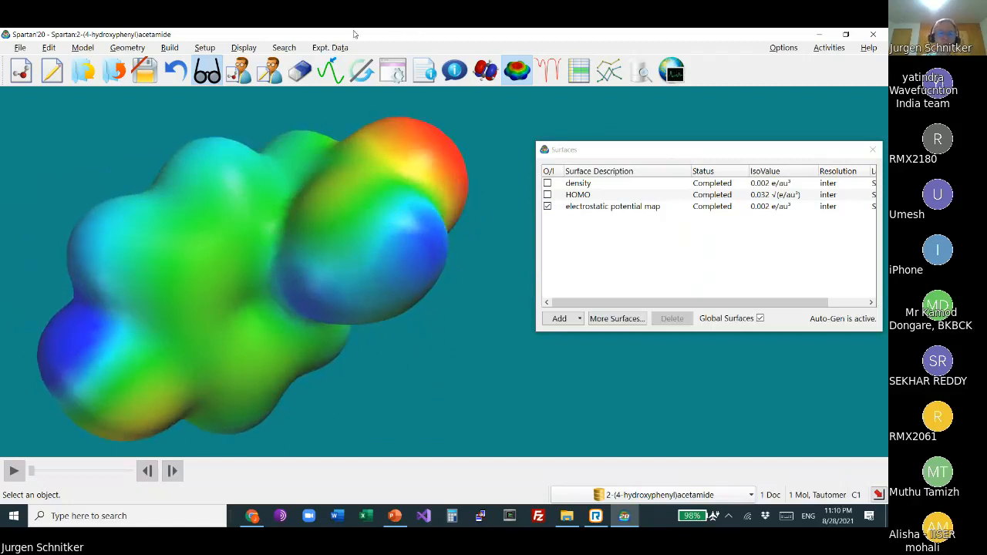
left_click(548, 206)
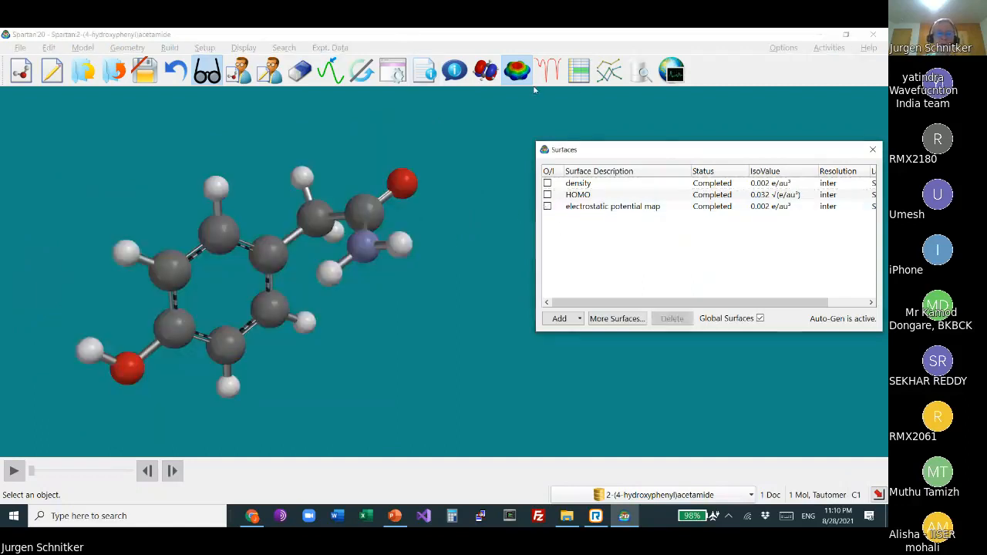
Step: Display the calculated 13C NMR spectrum of the molecule
left_click(547, 72)
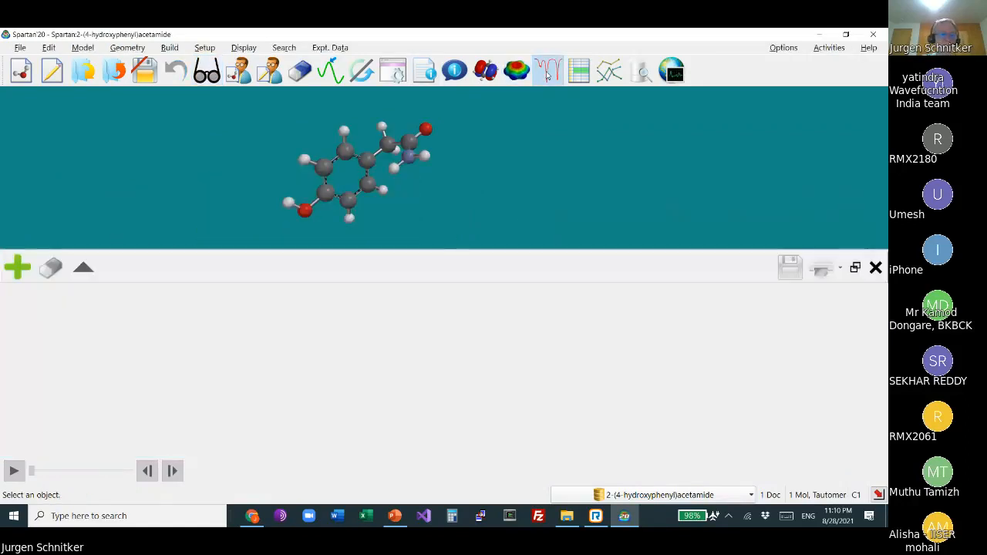
left_click(30, 267)
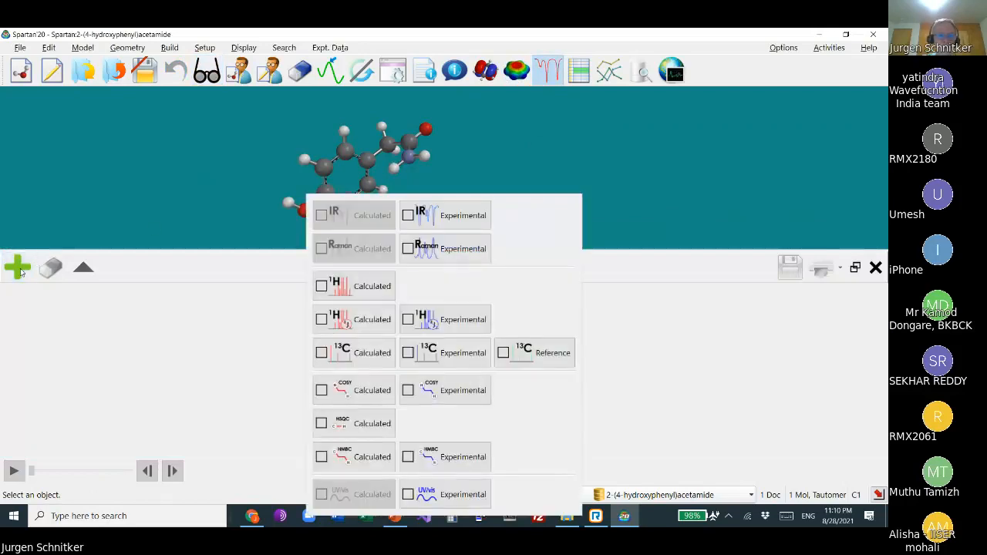
left_click(362, 353)
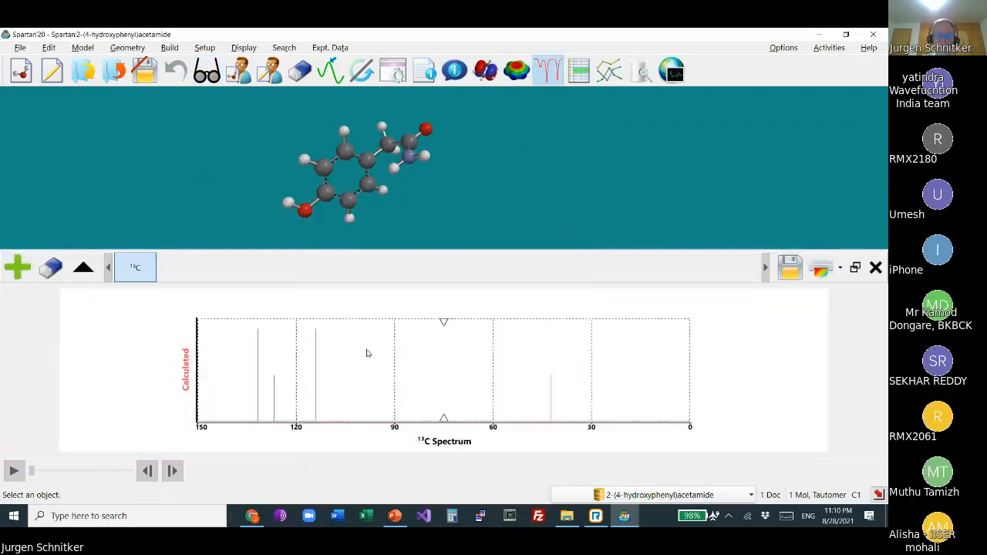
Step: Examine the individual 13C peaks to identify which carbon atoms of the molecule each one belongs to
left_click(553, 411)
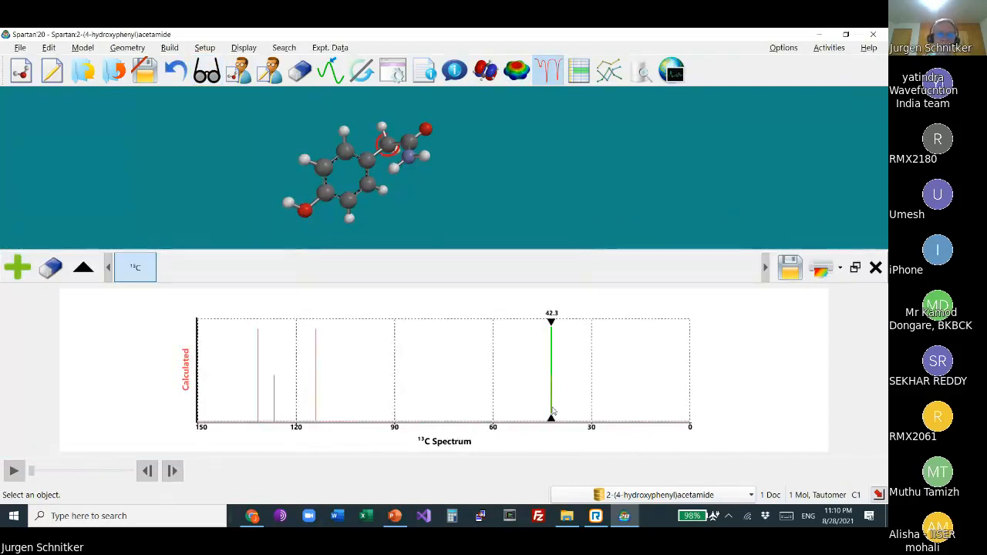
left_click(315, 378)
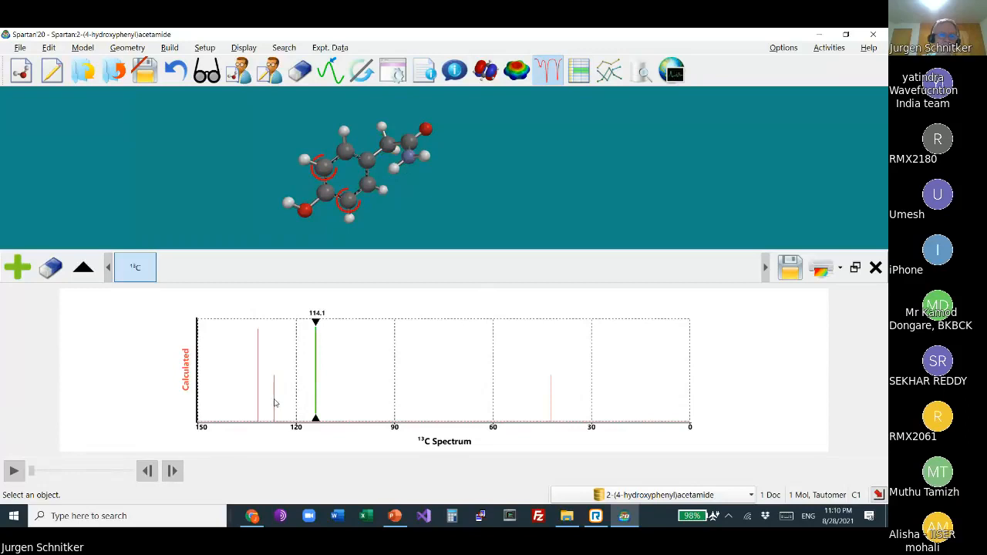
left_click(274, 401)
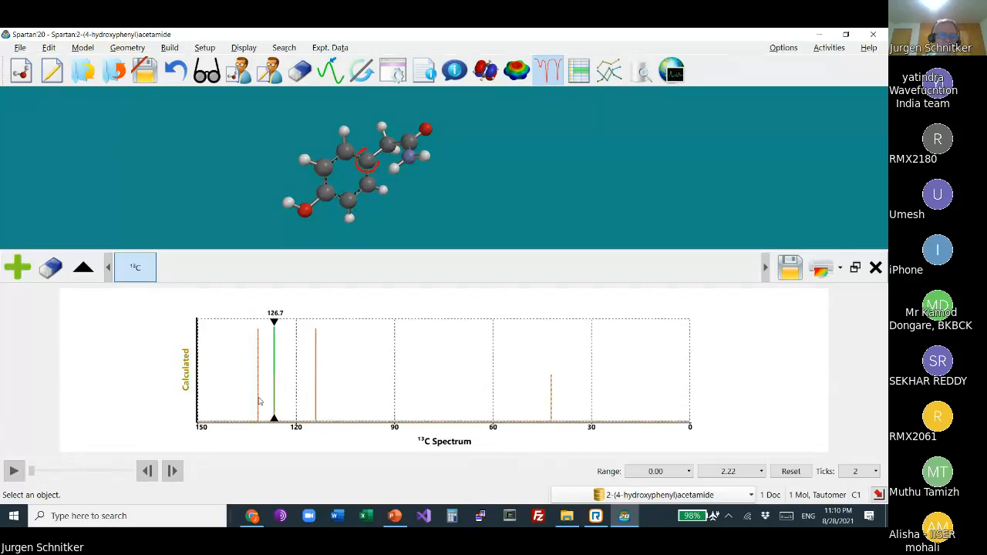
left_click(259, 401)
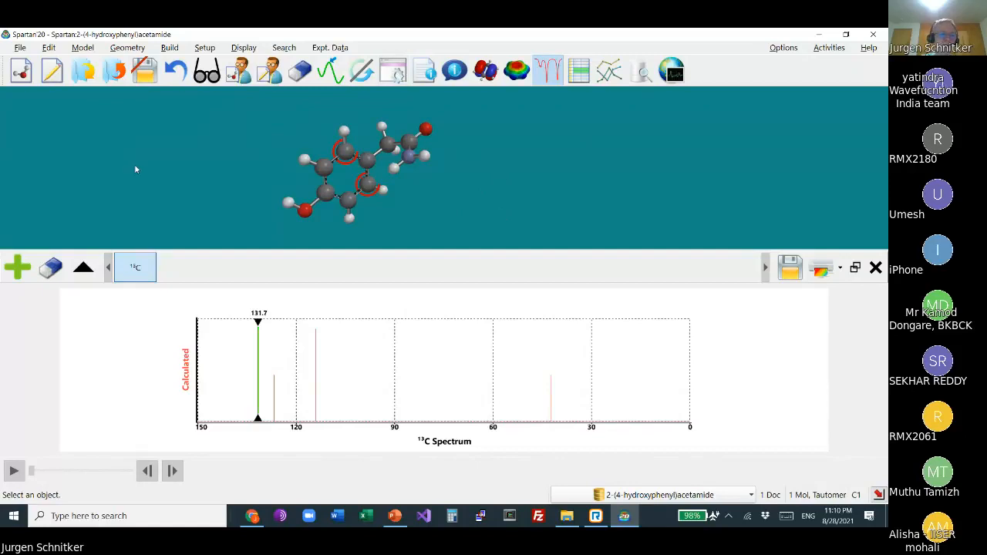
Step: Add the calculated 1H spectrum without coupling and magnify its region between about 4 and 2.5 ppm
left_click(17, 267)
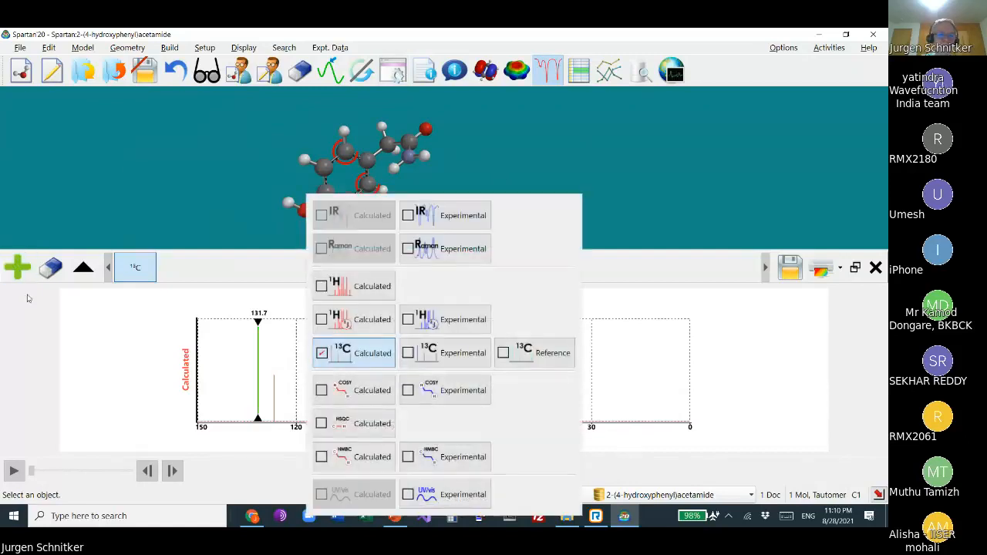
left_click(353, 287)
scroll(553, 403, "up", 2)
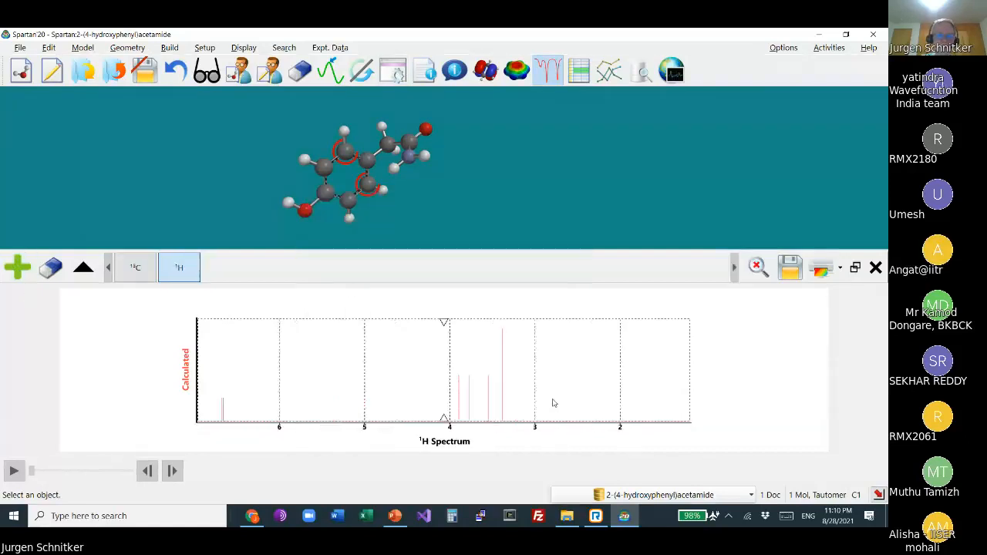
scroll(553, 396, "up", 4)
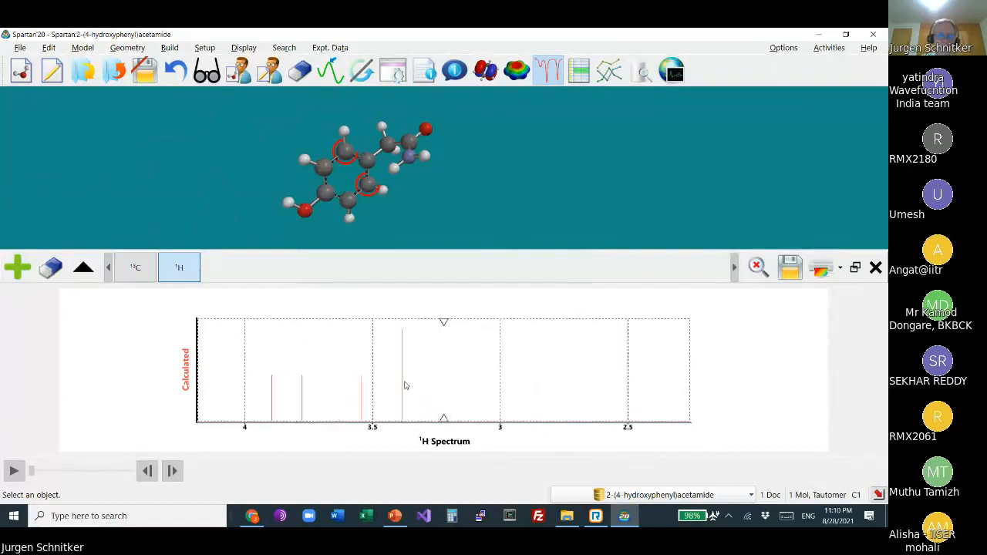
Step: Examine individual 1H peaks against the hydrogens they belong to, with the molecule rotated for a clearer view
left_click(402, 385)
left_click_drag(458, 163, 405, 286)
left_click(362, 406)
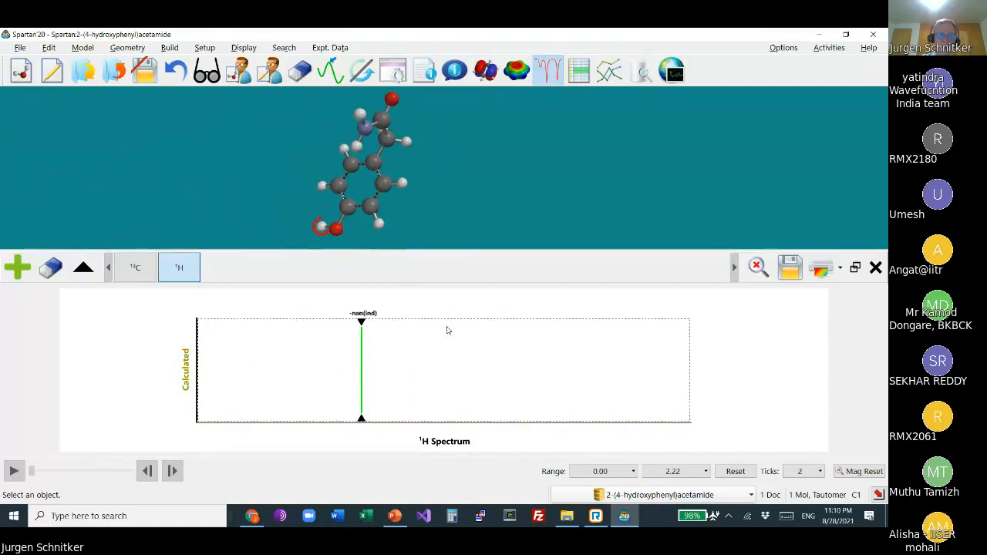
left_click(432, 351)
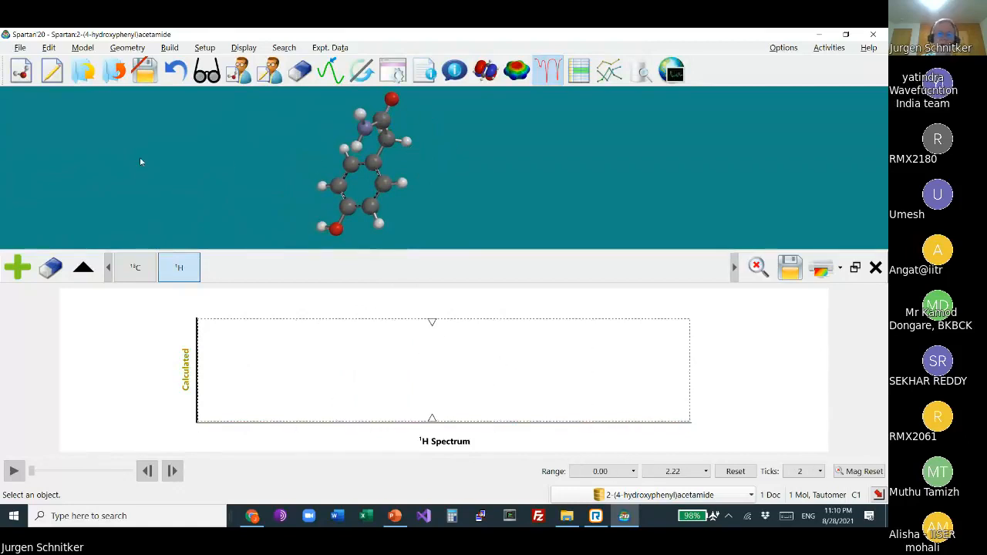
Step: Close the spectra display and the surfaces list, and centre the molecule in view
left_click(875, 267)
left_click_drag(461, 198, 460, 221)
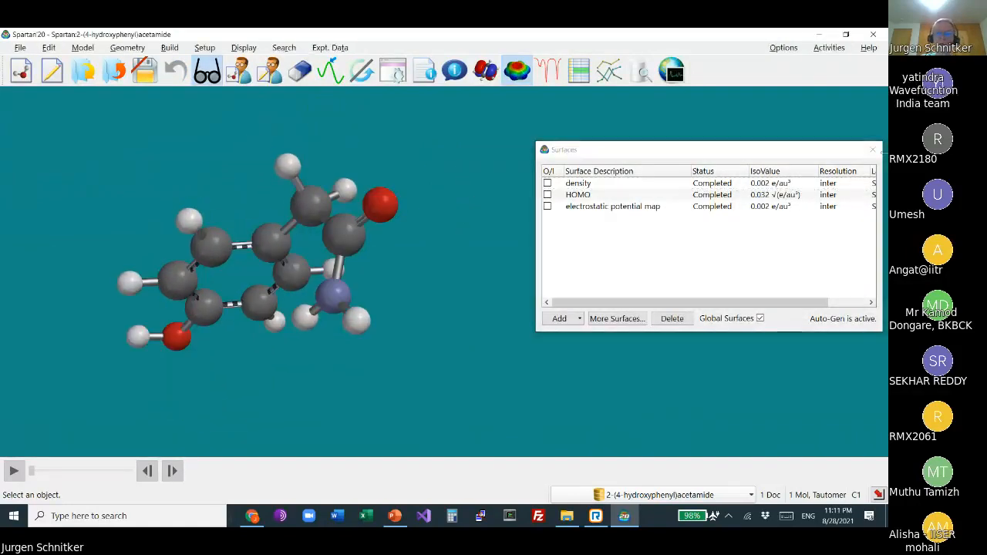
left_click_drag(827, 149, 776, 148)
left_click(822, 148)
left_click_drag(528, 245, 502, 216)
right_click_drag(502, 216, 687, 238)
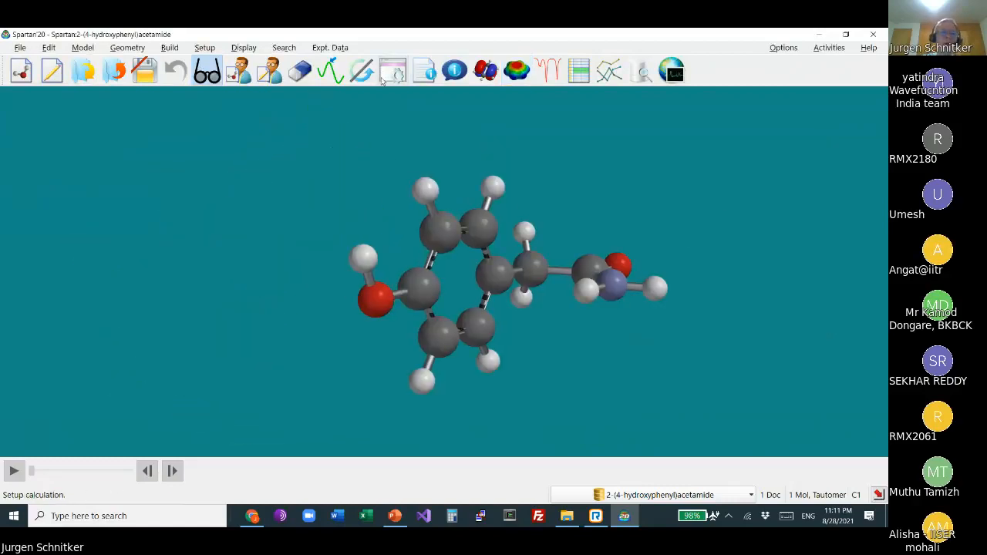
Step: Attach the alkyl substituent set R to the ring carbon next to the acetamide side chain
left_click(239, 70)
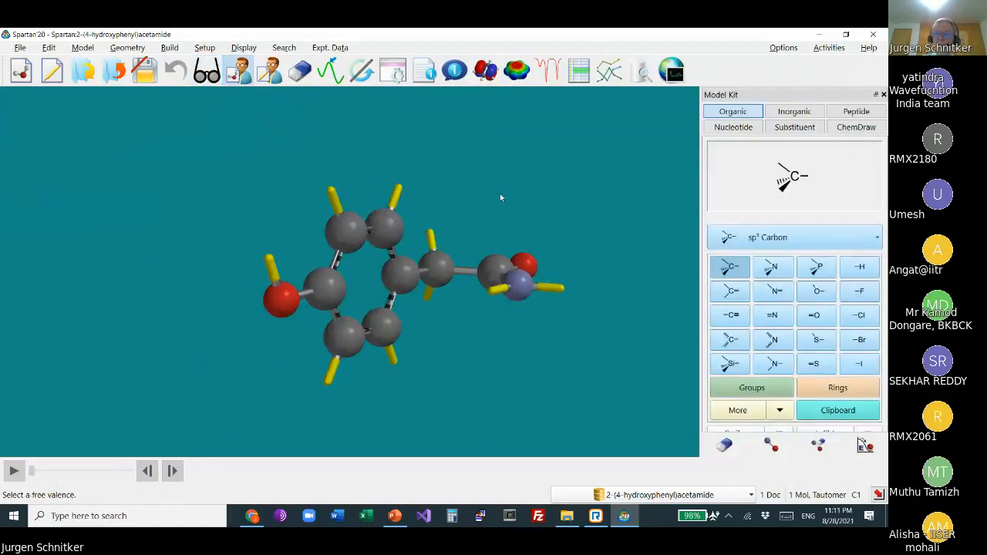
left_click(793, 128)
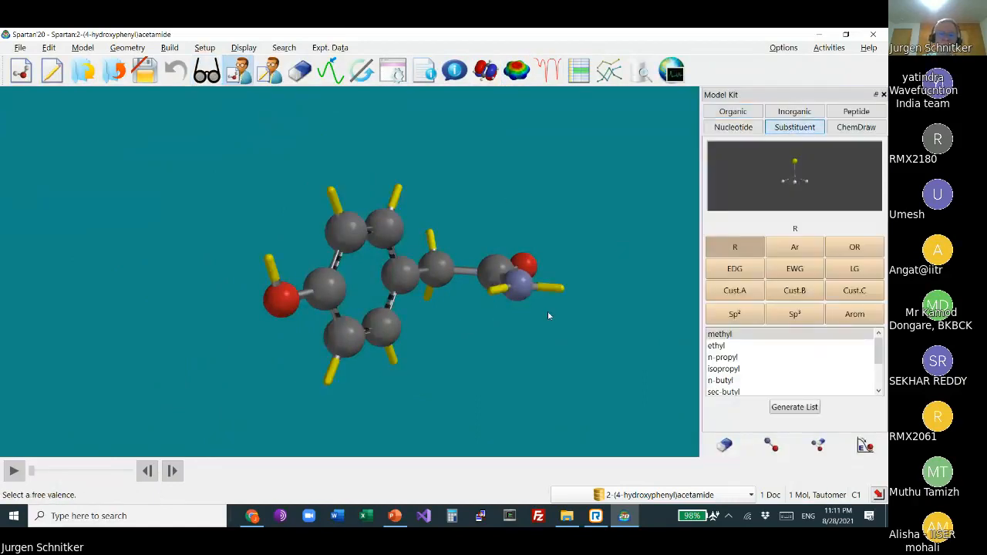
left_click_drag(497, 241, 430, 192)
left_click(409, 191)
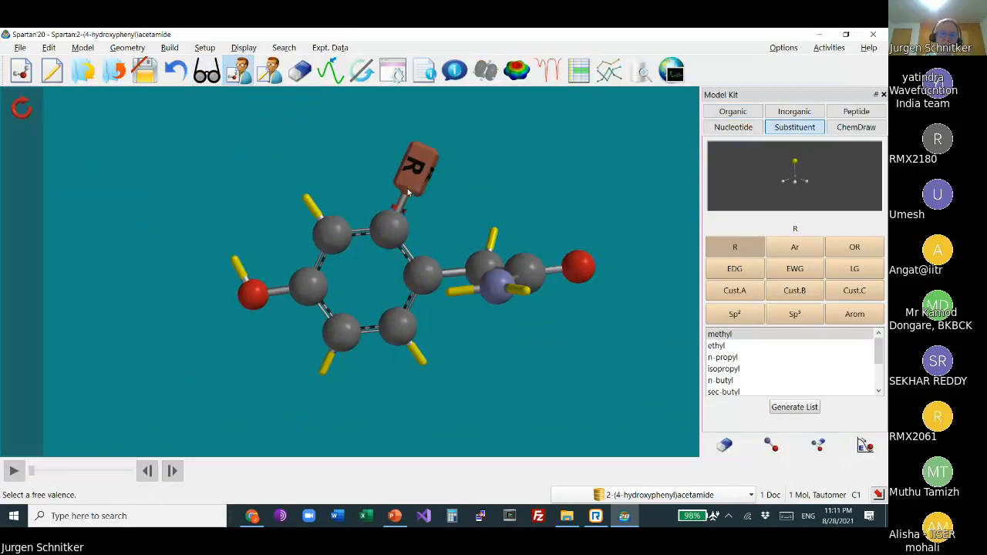
left_click_drag(555, 214, 534, 192)
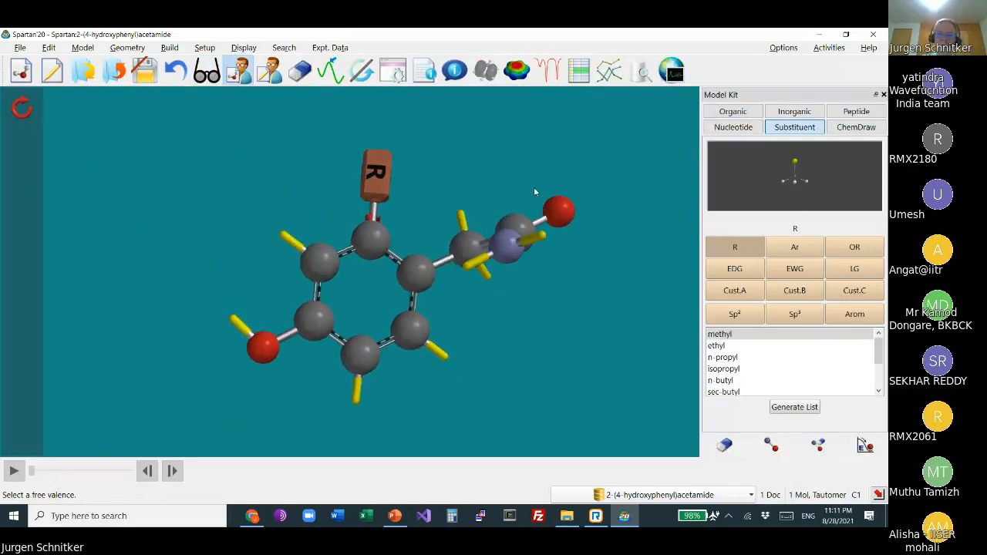
Step: Attach the EWG substituent set to the ring carbon on the side chain's other side and generate the molecule list in a new document
left_click(734, 269)
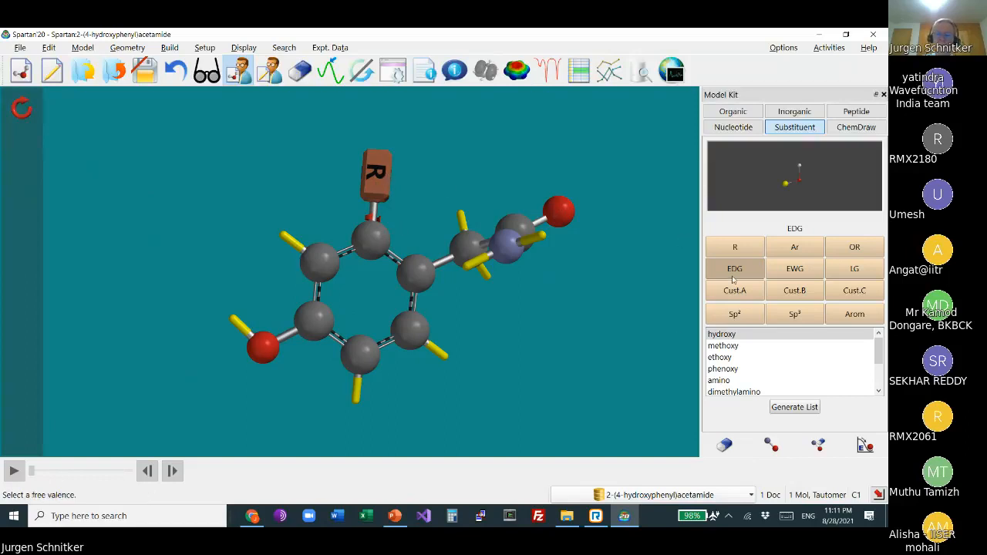
left_click(794, 268)
left_click(444, 359)
left_click_drag(597, 347, 560, 326)
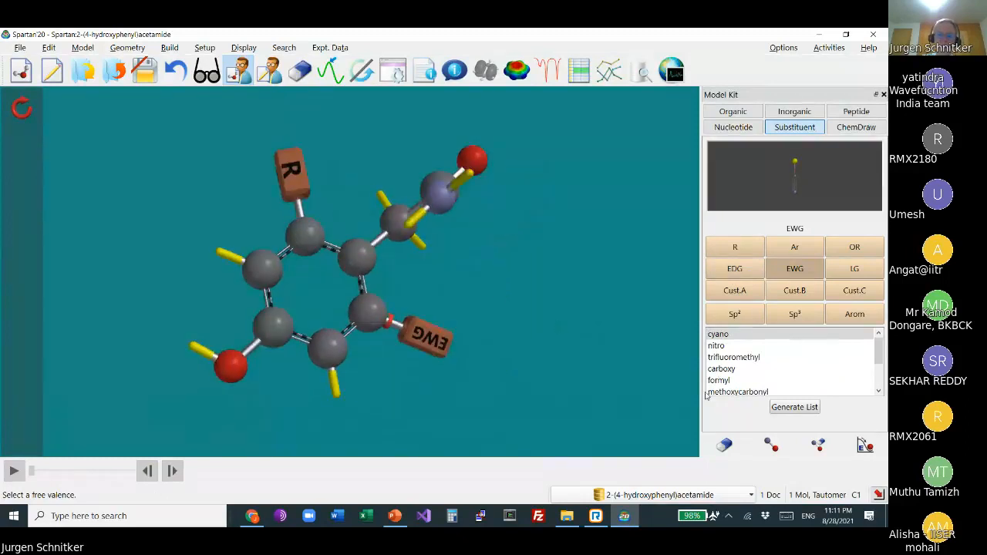
left_click(795, 406)
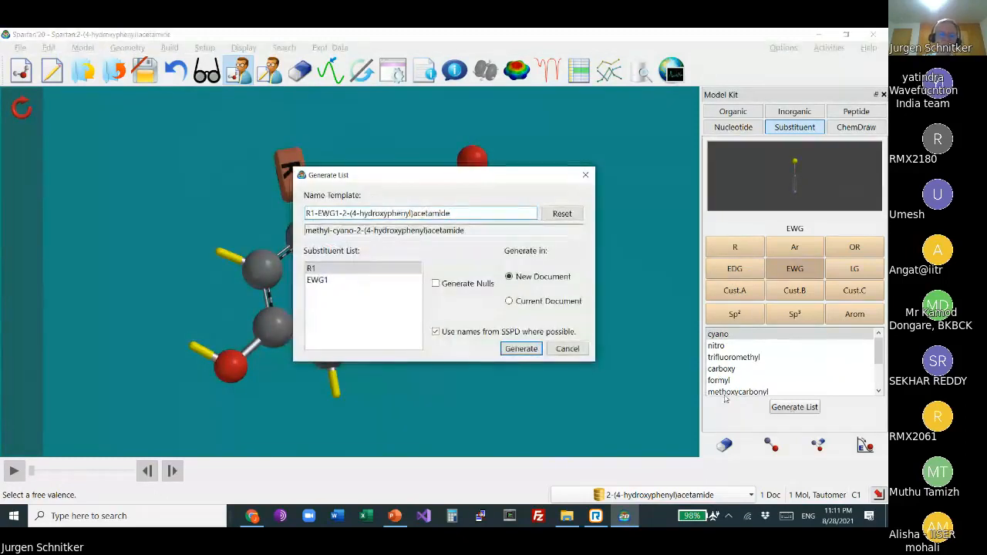
left_click(510, 349)
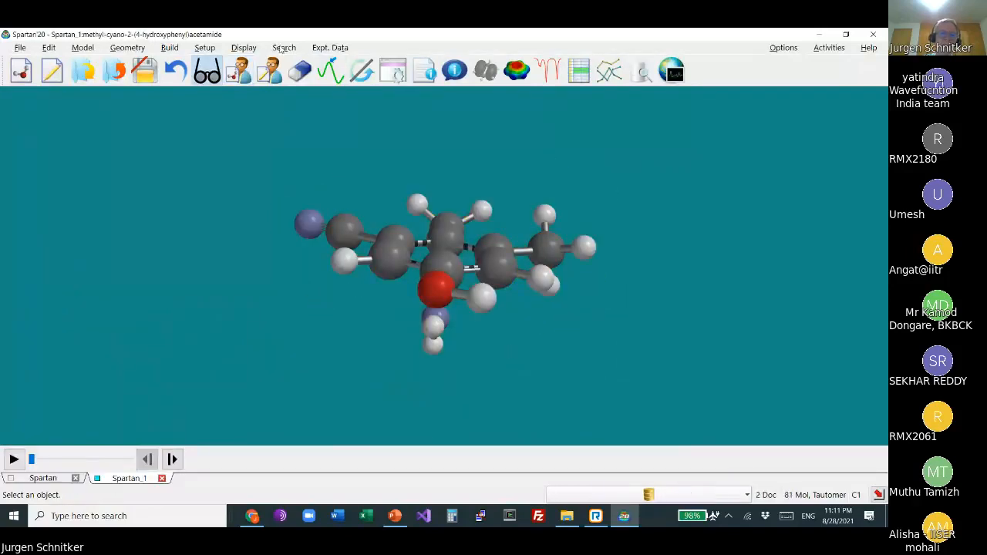
Step: Show the spreadsheet of the generated molecules beside the model, enlarged and with its Label column widened to show full names
left_click(282, 47)
mouse_move(245, 48)
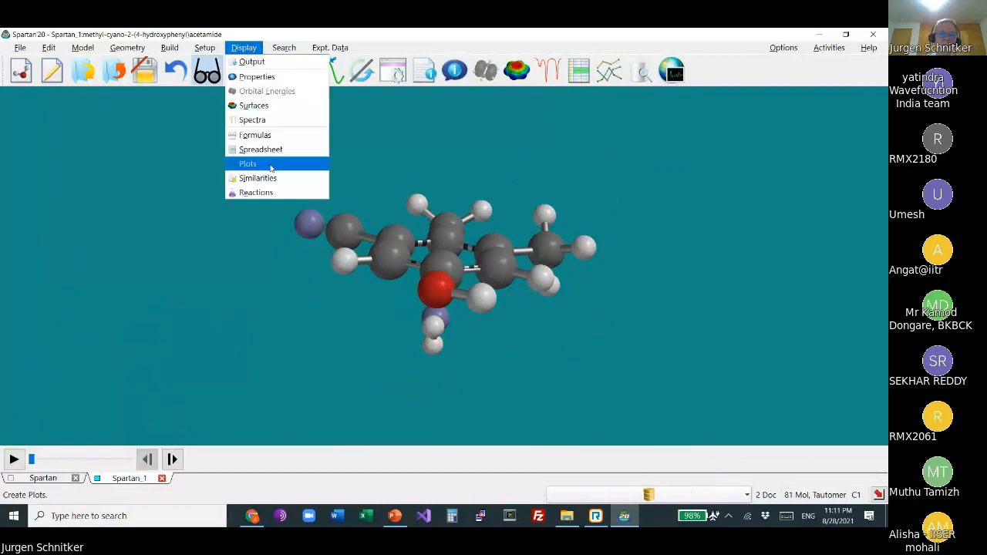
left_click(255, 148)
left_click_drag(442, 180, 633, 85)
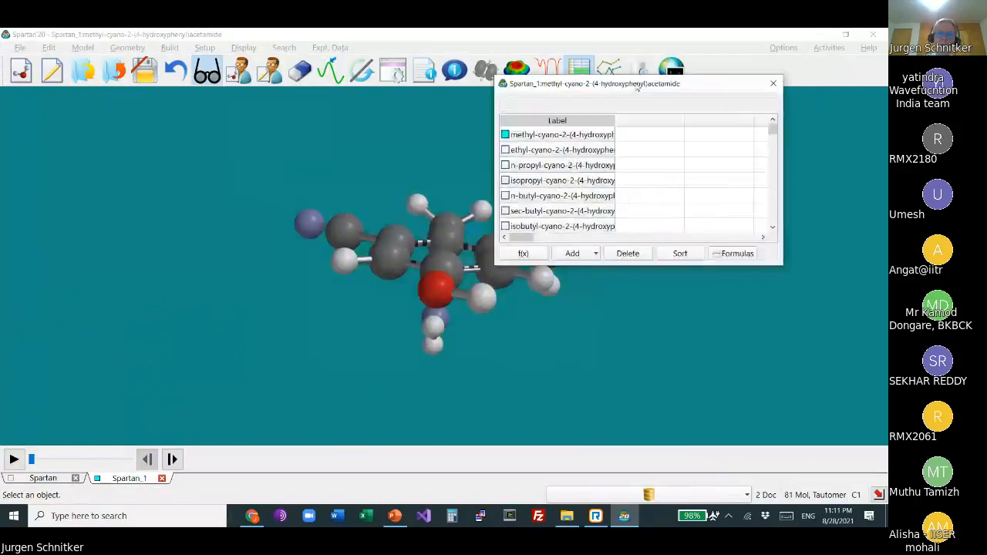
left_click_drag(612, 119, 746, 119)
left_click_drag(732, 264, 731, 414)
right_click_drag(353, 191, 196, 196)
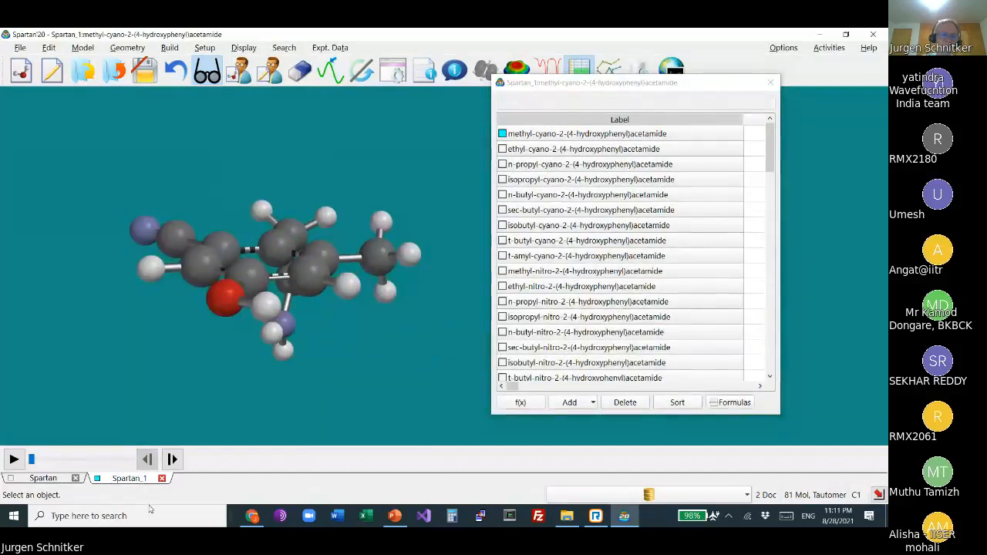
Step: Step through the generated derivatives one by one and examine how the two ring substituents vary
left_click(166, 463)
left_click(167, 463)
left_click_drag(253, 405, 254, 437)
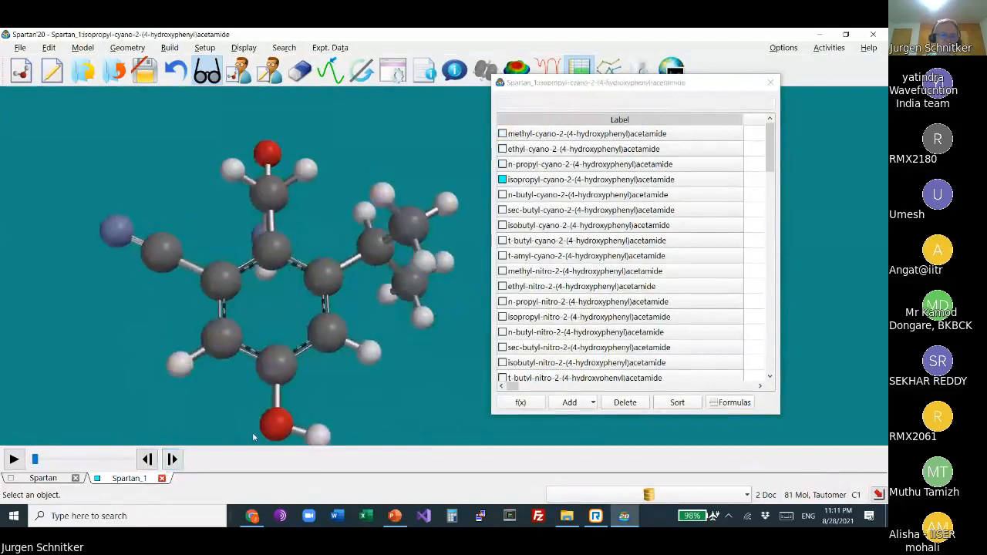
left_click(172, 460)
left_click(172, 460)
left_click(172, 460)
left_click(172, 460)
left_click(172, 460)
left_click(172, 460)
left_click(172, 460)
left_click(172, 460)
left_click(172, 460)
left_click(172, 460)
left_click(172, 460)
left_click(172, 460)
left_click(172, 460)
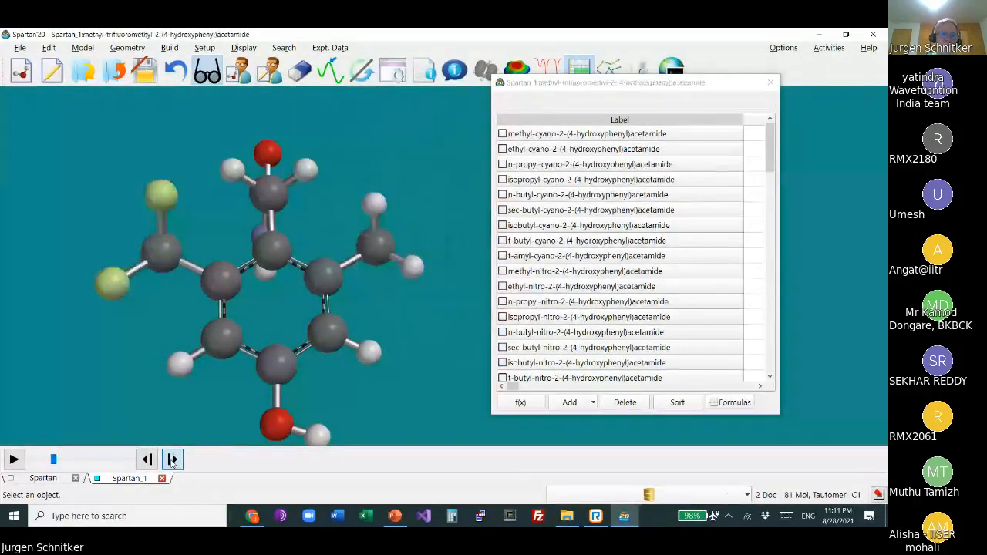
left_click(172, 460)
left_click(172, 459)
left_click(172, 459)
left_click(172, 459)
left_click(172, 459)
left_click(172, 459)
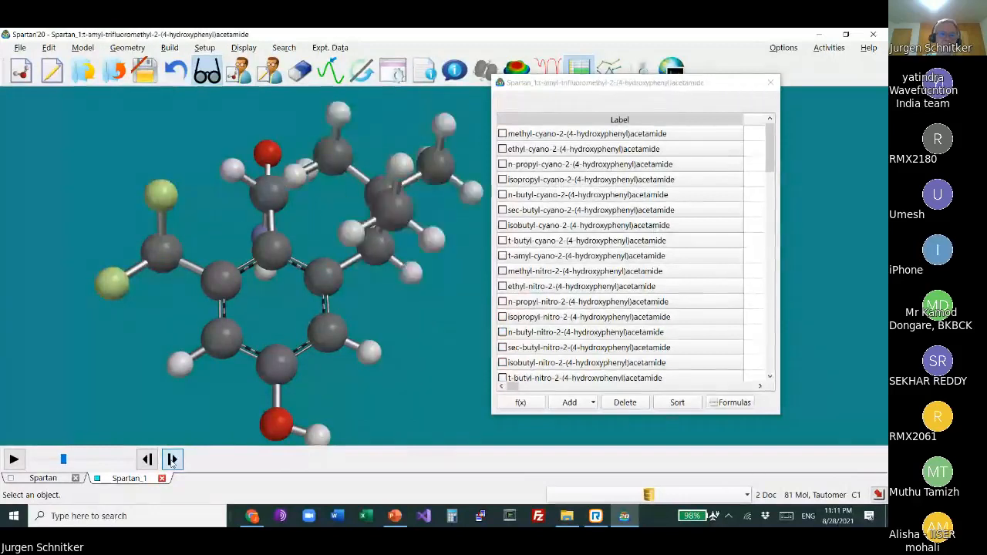
left_click(172, 460)
left_click(172, 460)
left_click(172, 460)
left_click(172, 460)
left_click(172, 460)
left_click(172, 460)
left_click(172, 460)
left_click(172, 460)
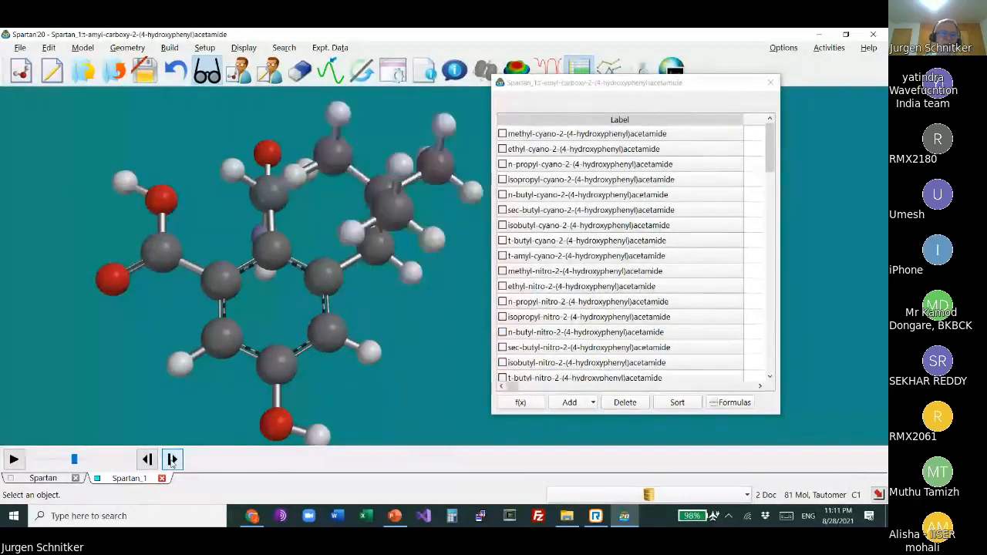
left_click(172, 460)
left_click(172, 459)
left_click(172, 459)
left_click_drag(241, 310, 270, 311)
left_click_drag(391, 340, 365, 313)
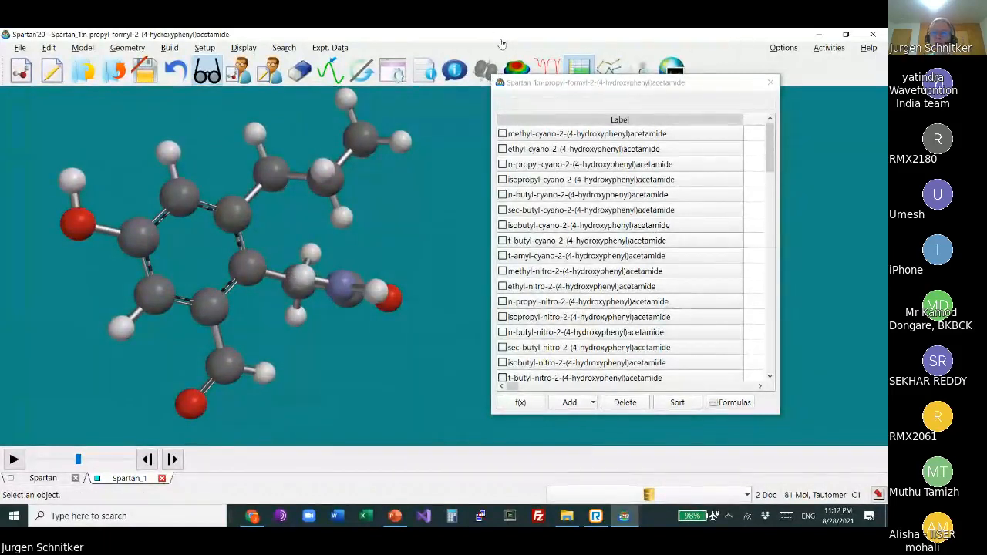
Step: Minimize the modelling window, switch to the PowerPoint presentation and start its slide show from slide 1, advancing to slide 2
left_click(816, 34)
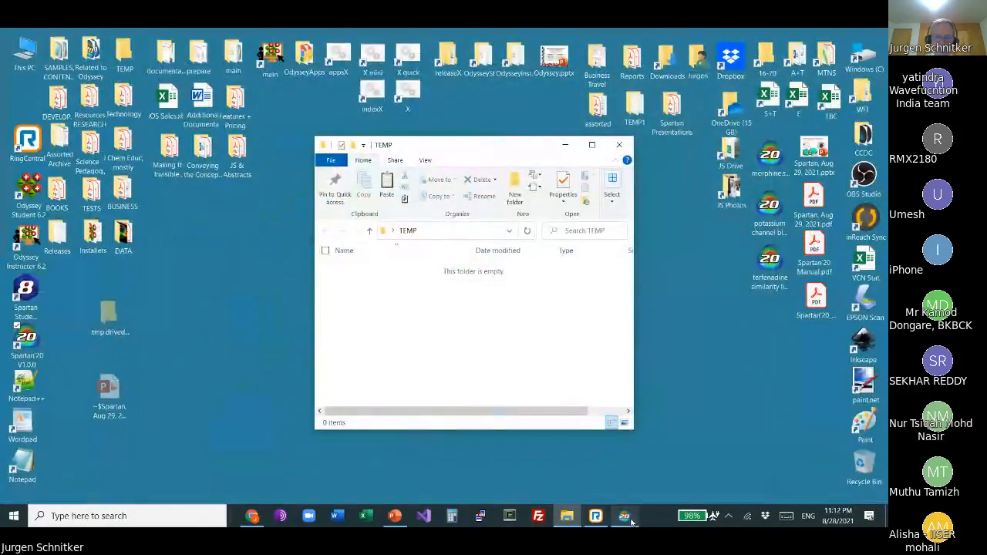
left_click(389, 524)
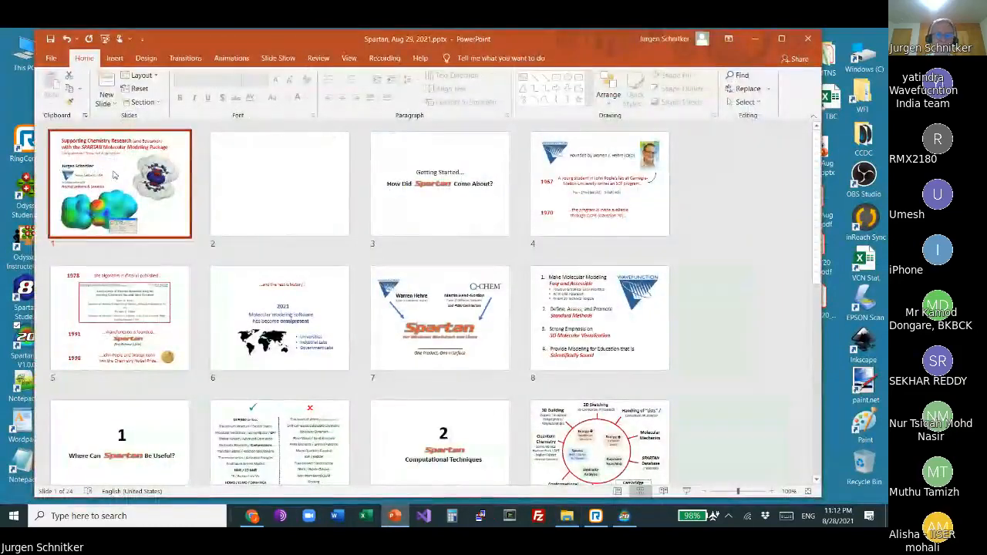
double_click(113, 176)
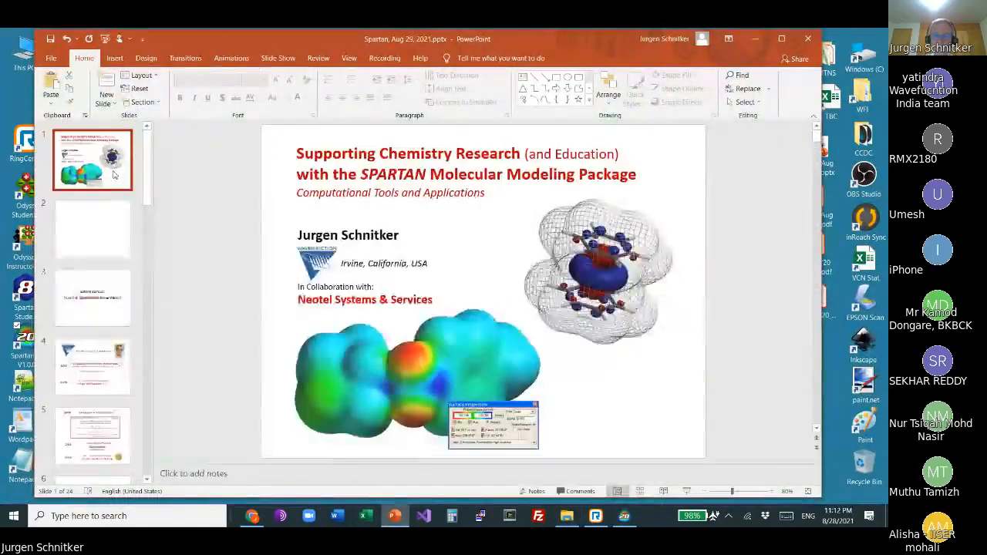
left_click(687, 491)
key("Right")
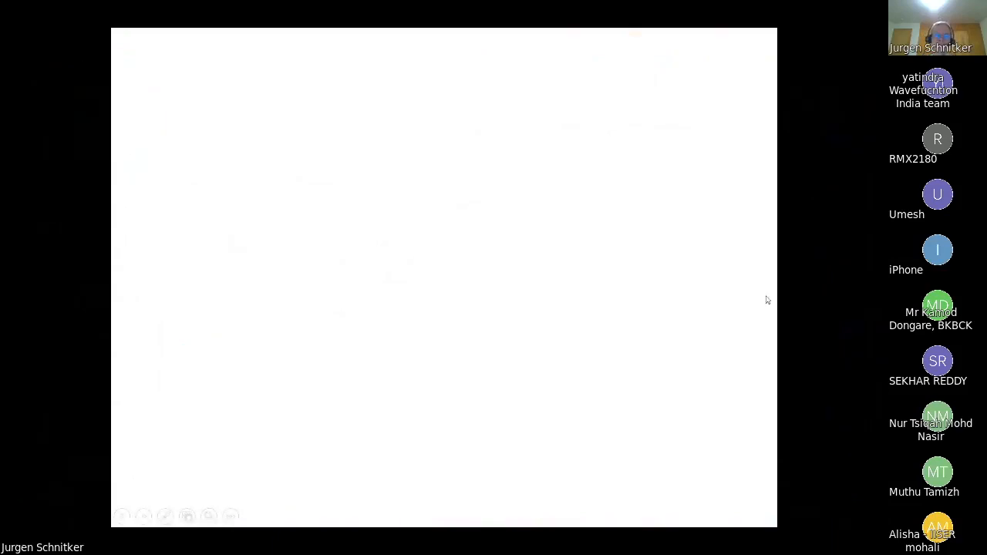
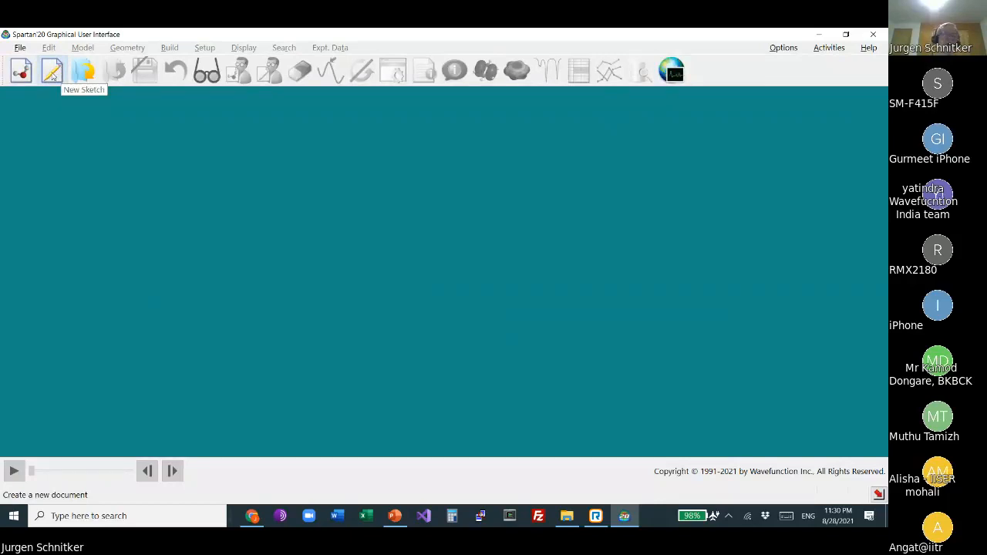
Step: Sketch aniline in a new document from a benzene ring and a nitrogen, tidy the drawing and convert it to a 3D model
left_click(53, 73)
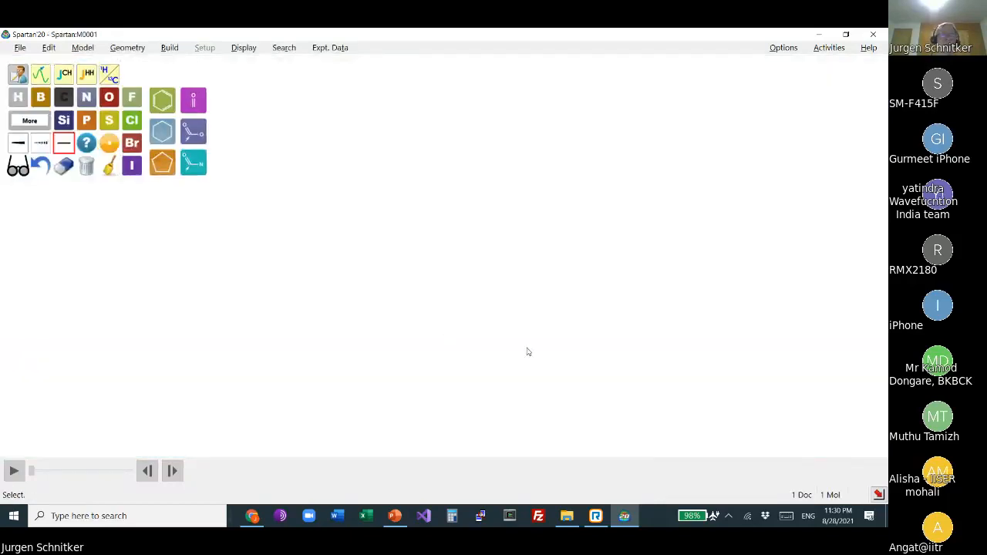
left_click(175, 106)
left_click(465, 268)
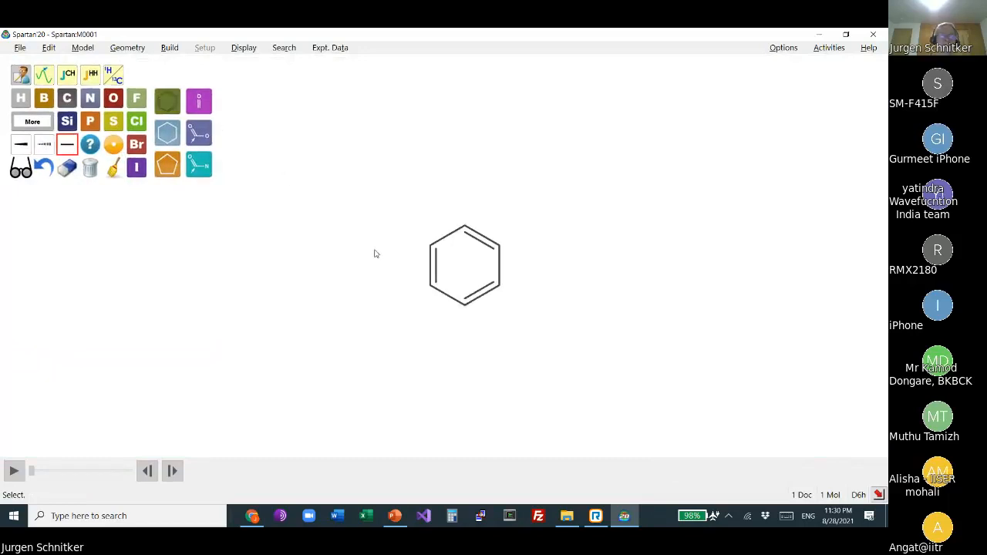
left_click(89, 100)
left_click(466, 229)
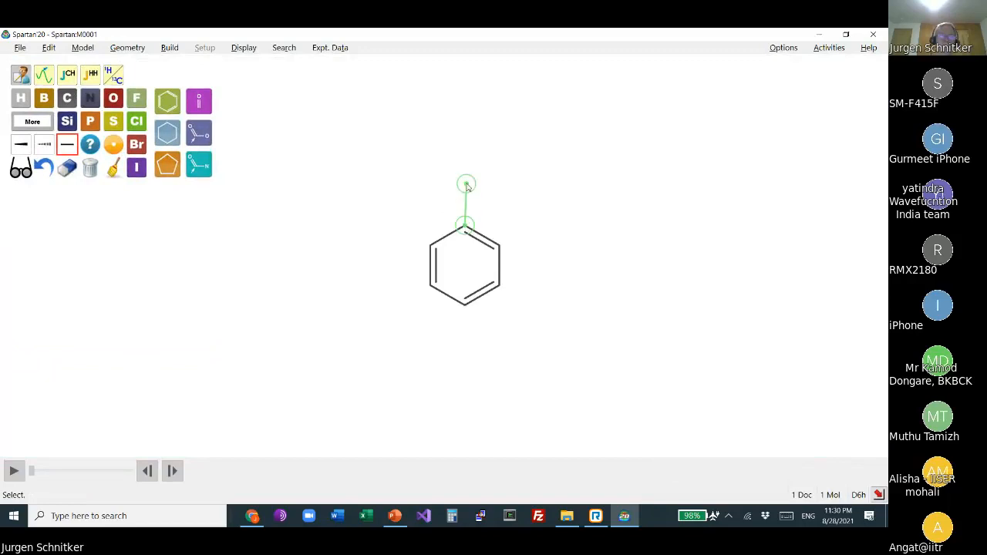
left_click(113, 170)
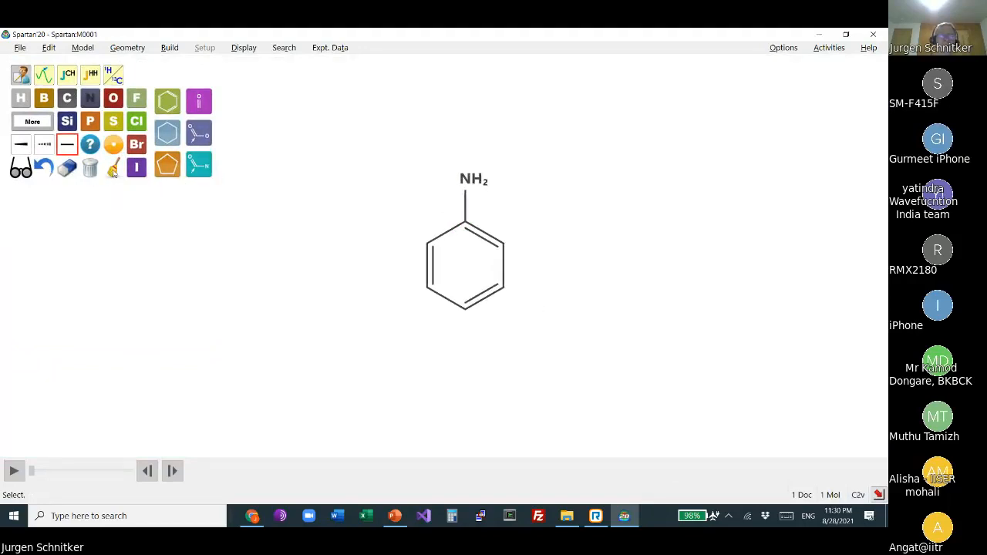
left_click(22, 170)
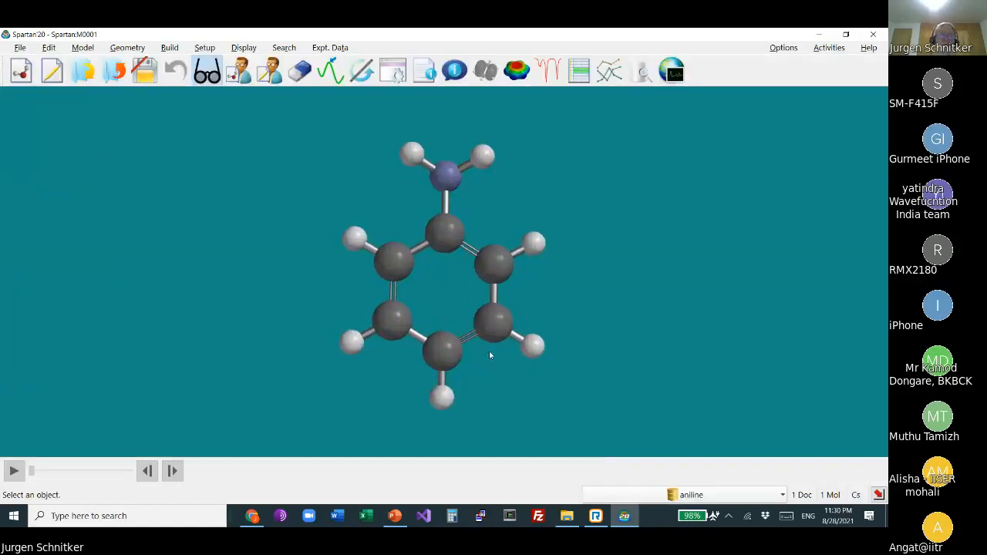
Step: Attach a fluorine to the aniline ring meta to the amino group and return to viewing the finished model
left_click(240, 72)
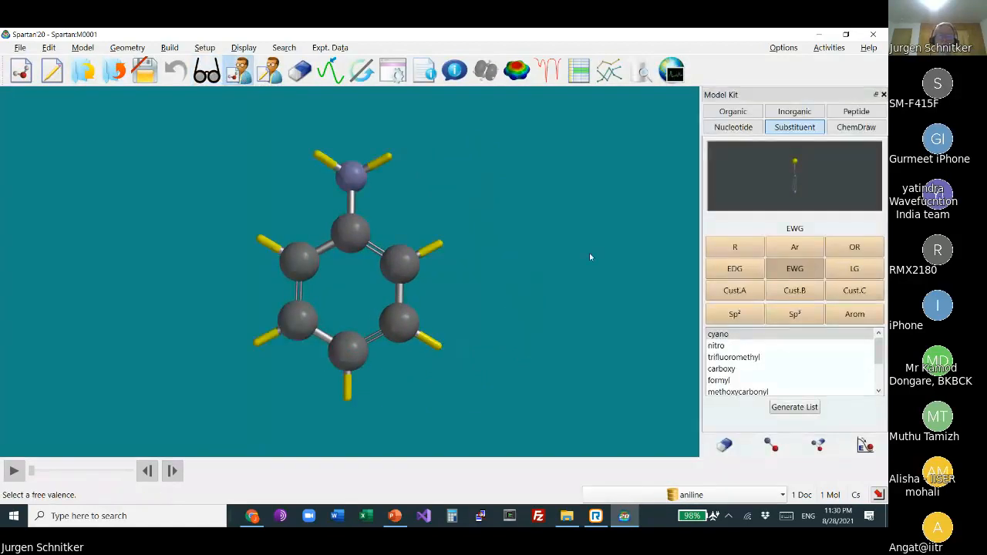
left_click_drag(589, 255, 563, 239)
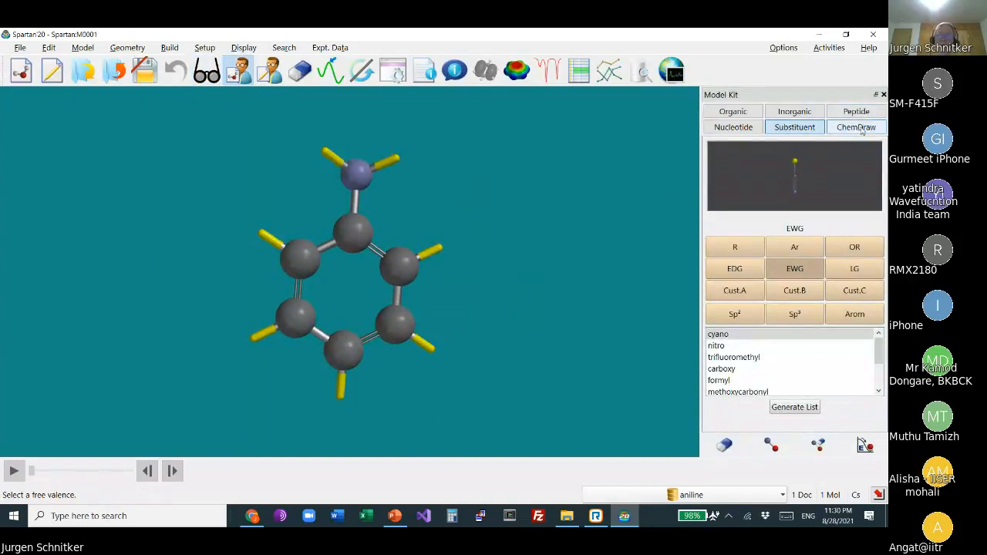
left_click(733, 111)
left_click_drag(599, 242, 574, 243)
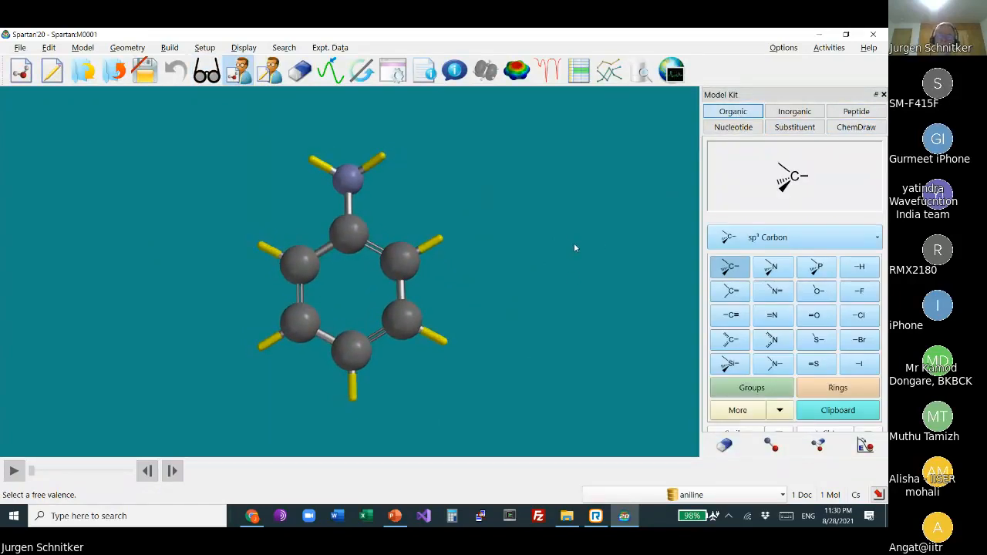
left_click(859, 290)
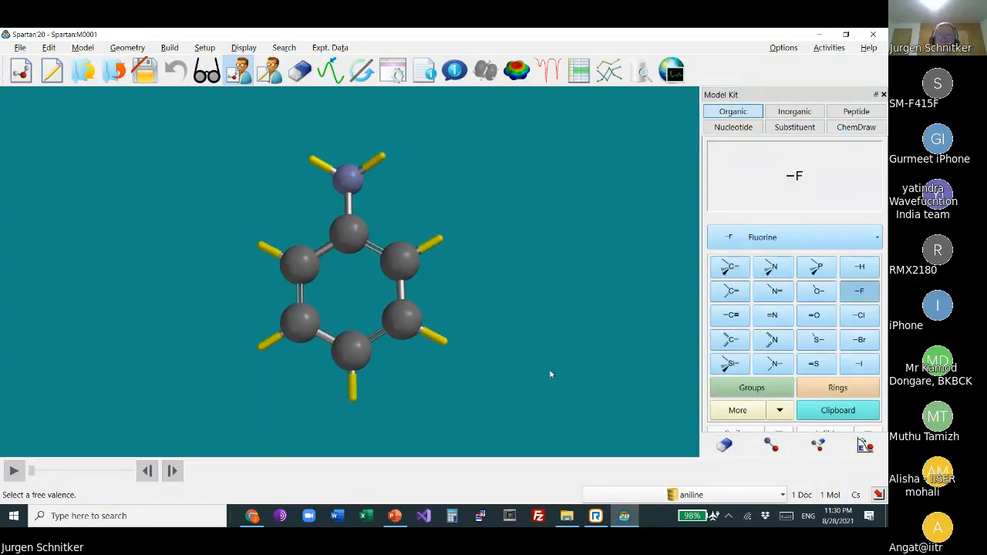
left_click(445, 346)
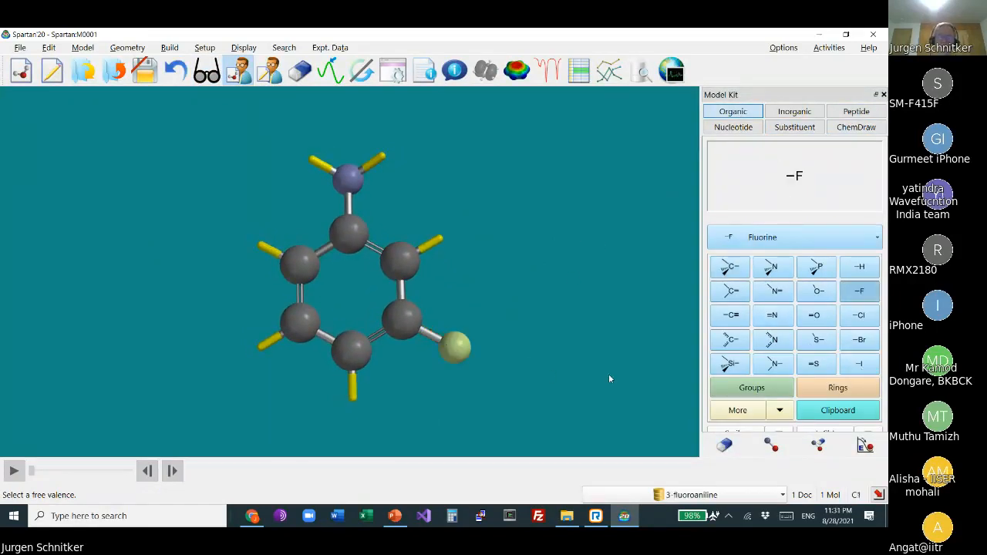
scroll(597, 327, "up", 2)
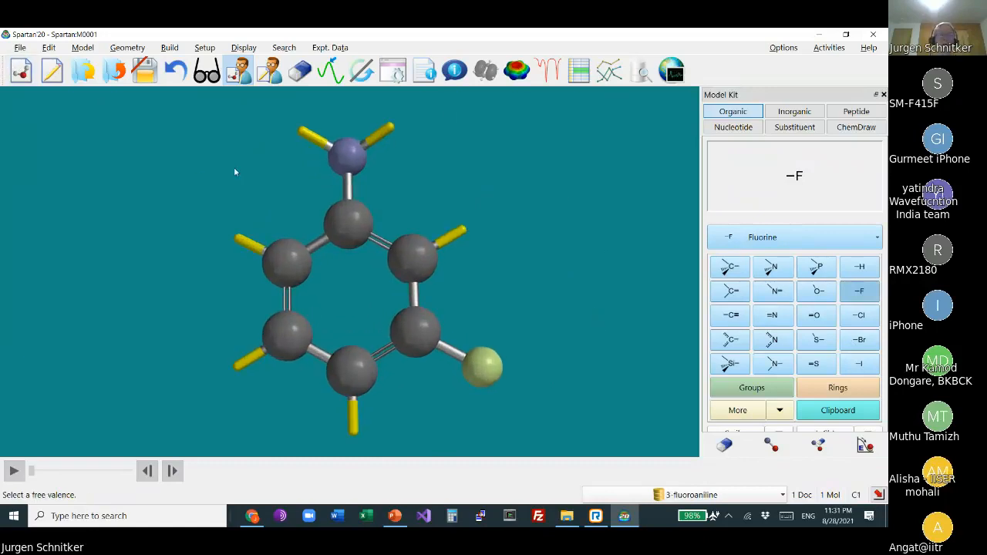
left_click(208, 73)
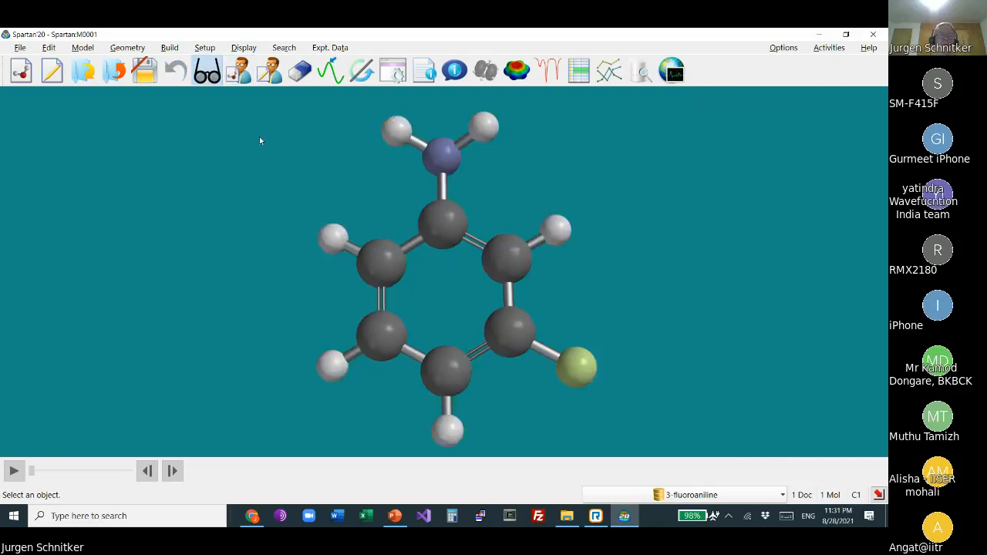
Step: Minimize the geometry of the 3-fluoroaniline model and view the resulting structure
left_click(204, 48)
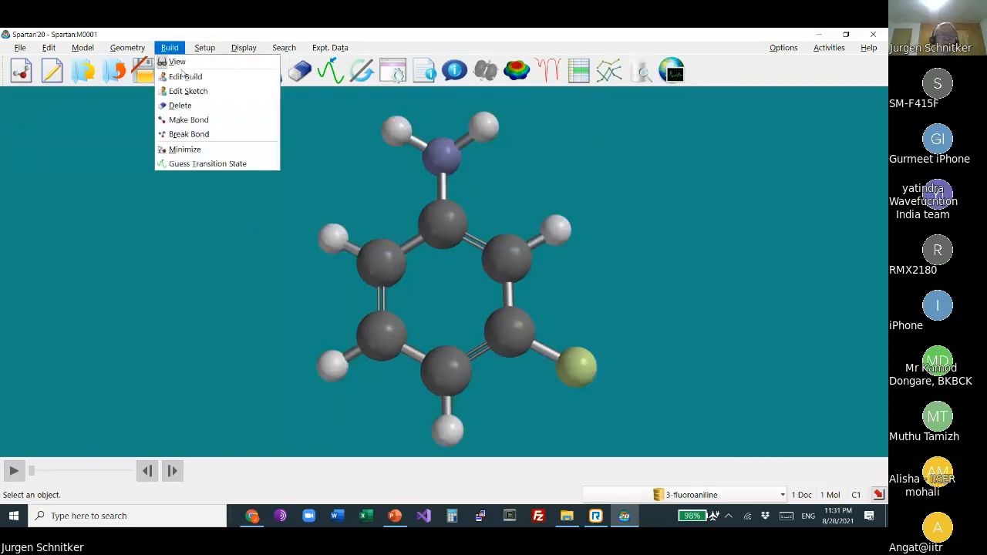
left_click(198, 150)
left_click_drag(519, 306, 525, 296)
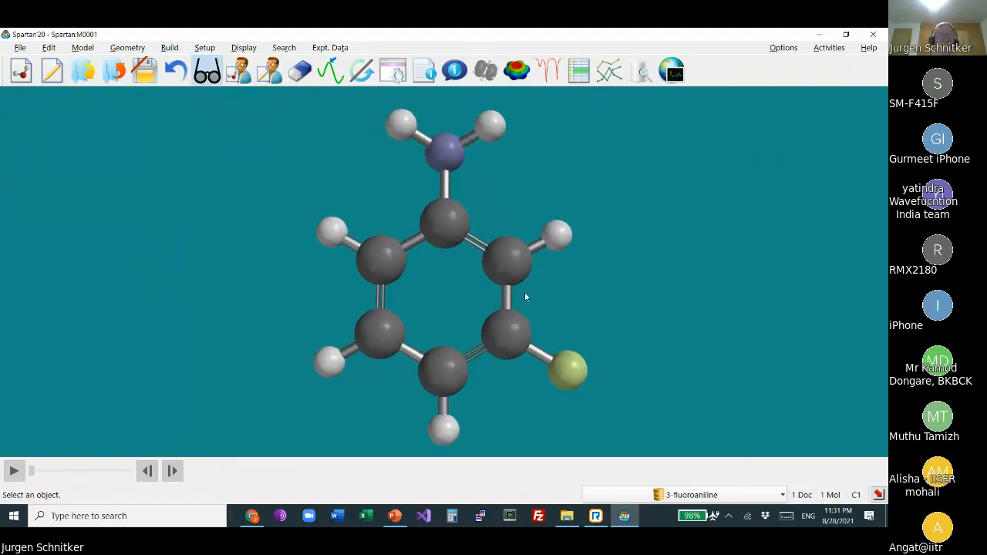
scroll(643, 306, "up", 1)
scroll(644, 306, "down", 1)
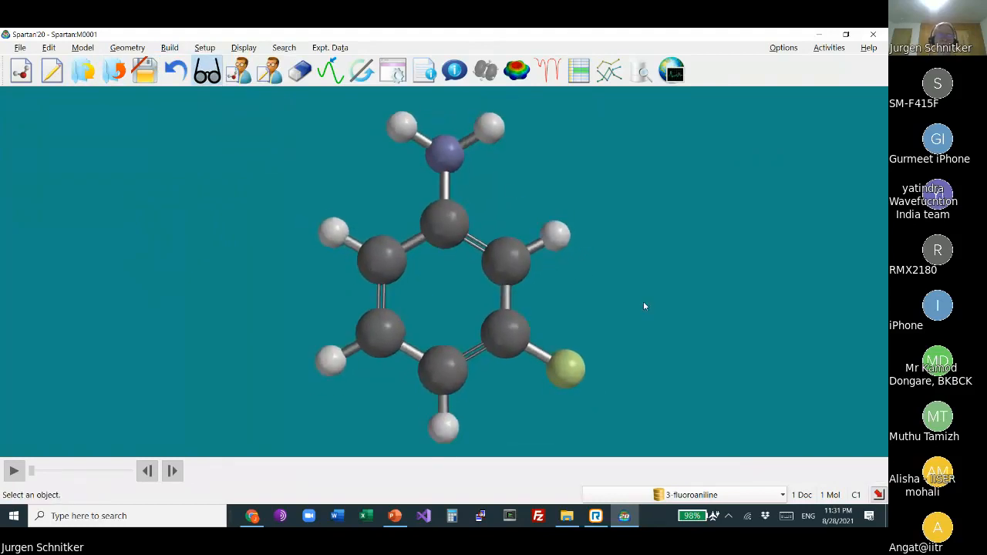
Step: Start building a second molecule in the same document with a benzene ring
left_click(21, 48)
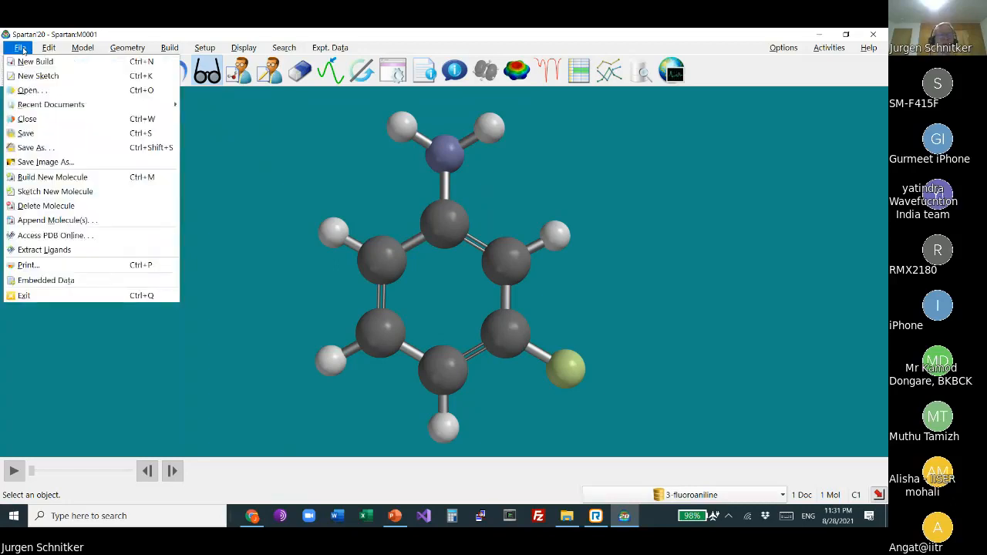
left_click(61, 177)
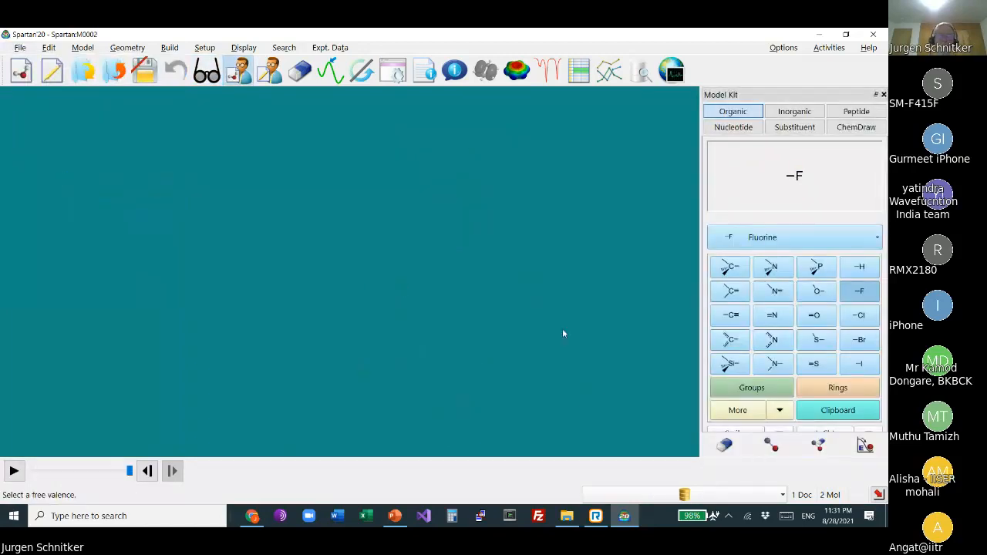
left_click(852, 392)
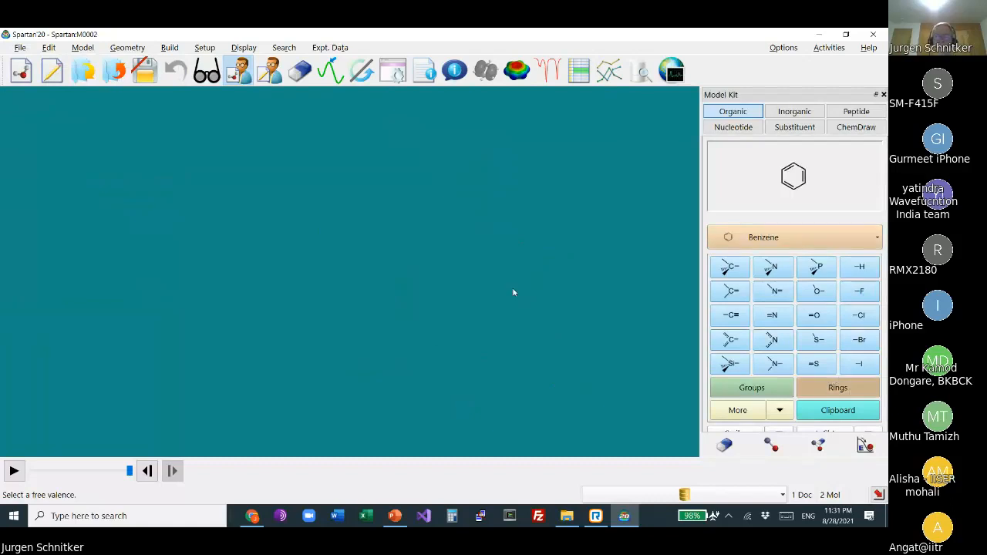
left_click(360, 271)
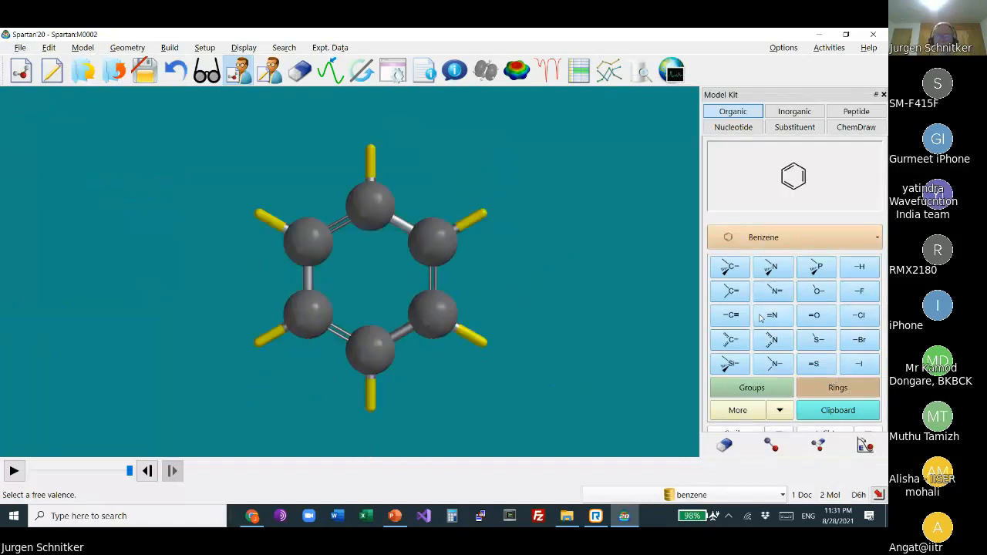
Step: Attach a nitro group to the new benzene ring and a fluorine meta to it, then return to viewing the model
left_click(763, 388)
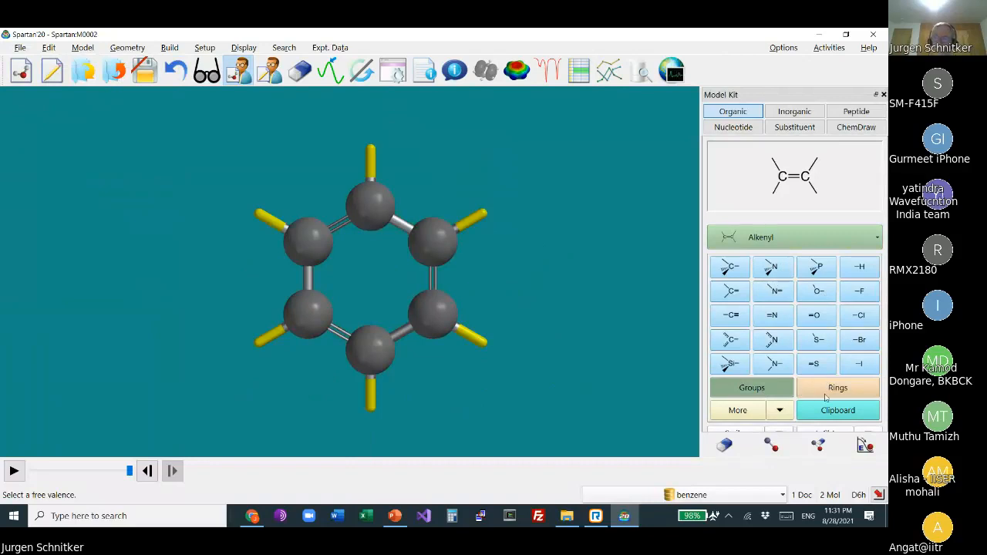
left_click(780, 237)
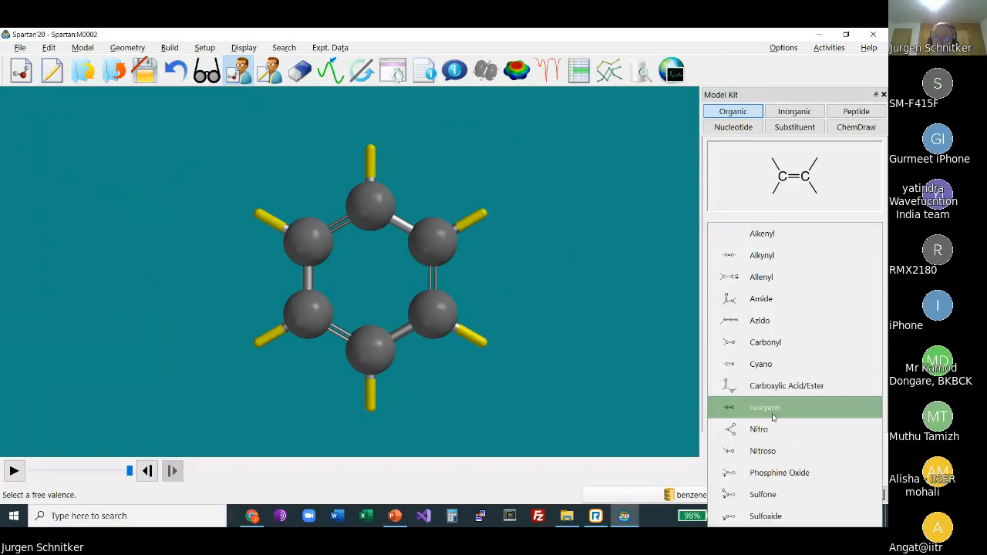
left_click(774, 429)
left_click(372, 158)
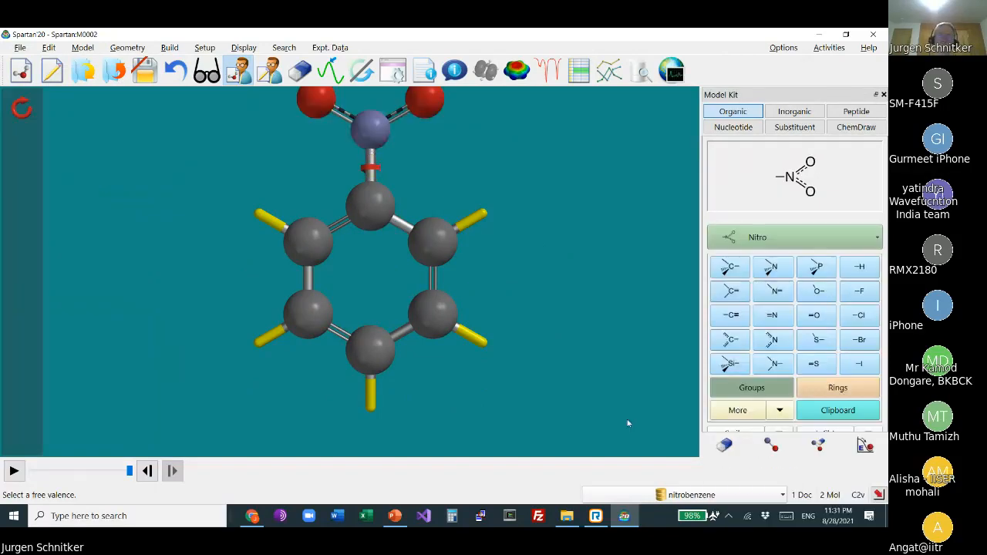
left_click(863, 291)
left_click(458, 389)
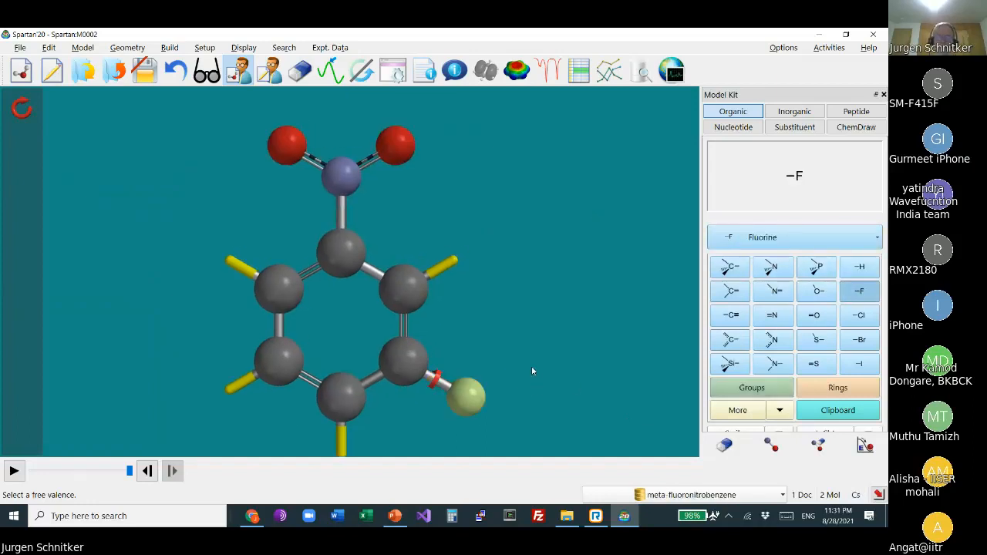
left_click(206, 70)
Step: Open the document's spreadsheet beside the models and mark both M0001 and M0002 for simultaneous display
left_click(248, 47)
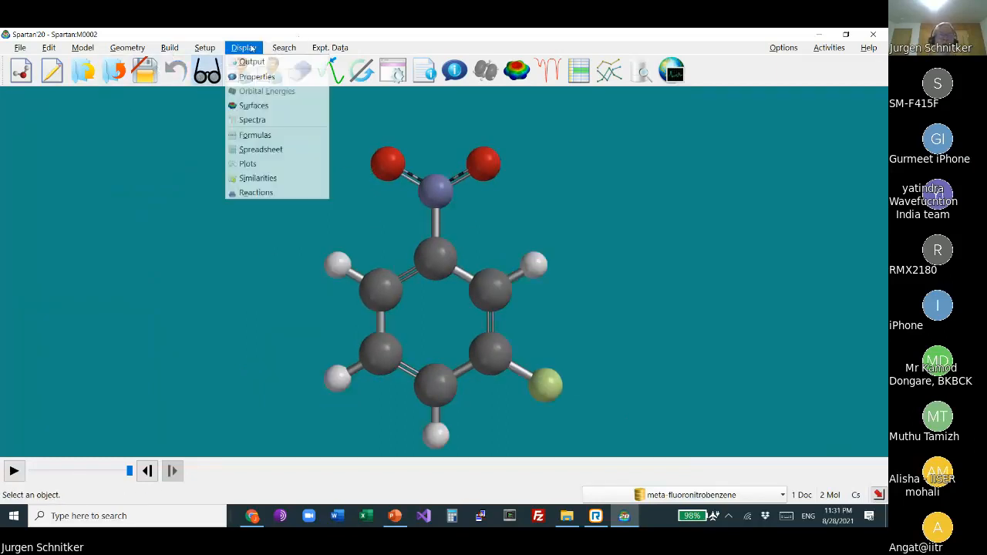
left_click(260, 149)
left_click_drag(485, 177, 763, 140)
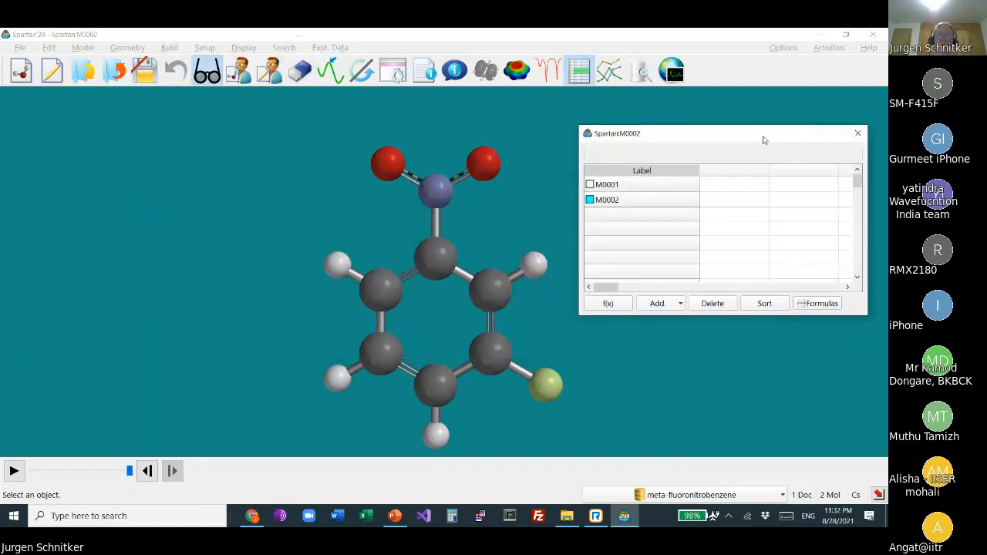
left_click(591, 185)
left_click(591, 202)
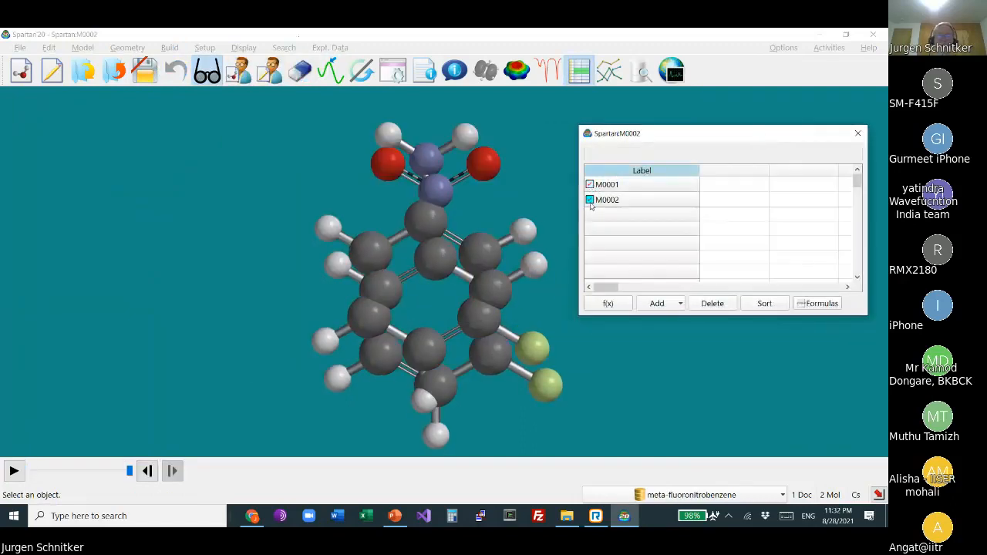
Step: Uncouple the two molecules and move them apart so the fluoroaniline and fluoronitrobenzene models stand side by side
left_click(82, 48)
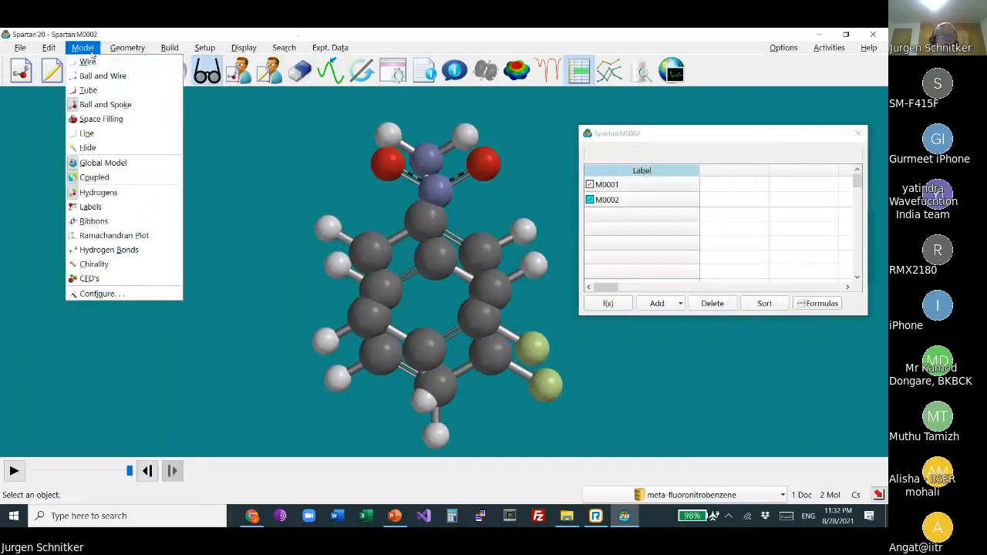
left_click(94, 177)
right_click_drag(376, 304, 529, 312)
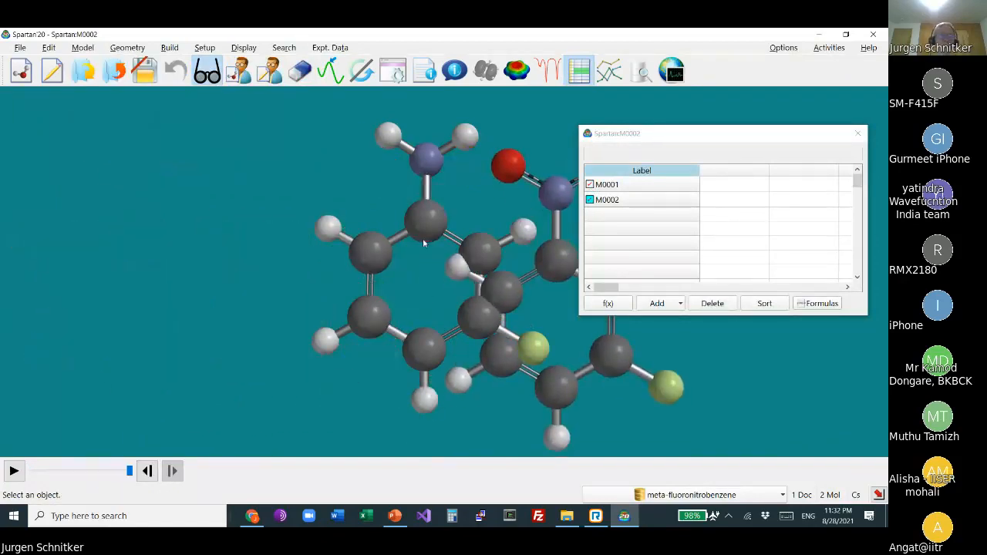
left_click(424, 230)
right_click_drag(424, 229, 182, 228)
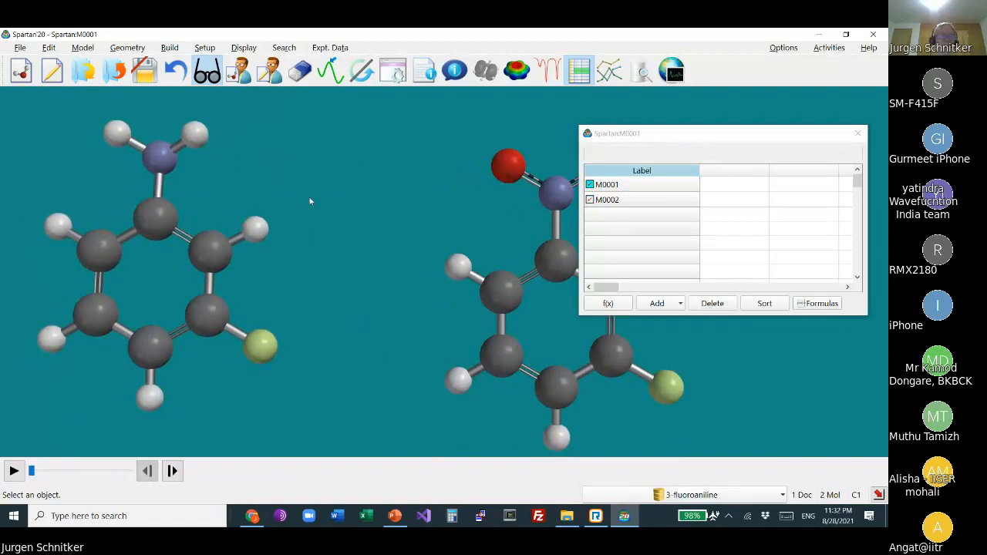
mouse_move(310, 201)
left_mouse_down()
mouse_move(314, 222)
mouse_move(332, 209)
mouse_move(318, 208)
left_mouse_up()
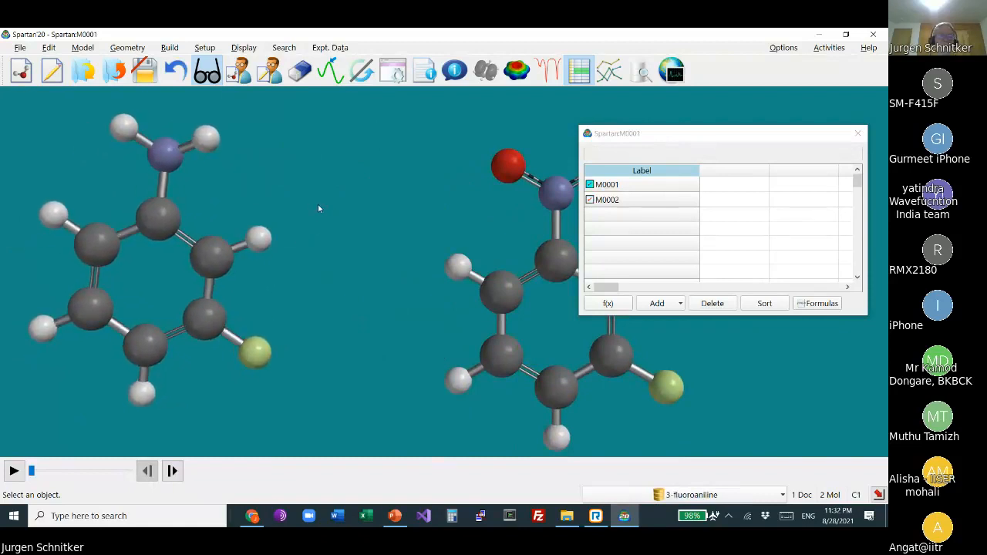
left_click(562, 259)
right_click_drag(562, 259, 452, 234)
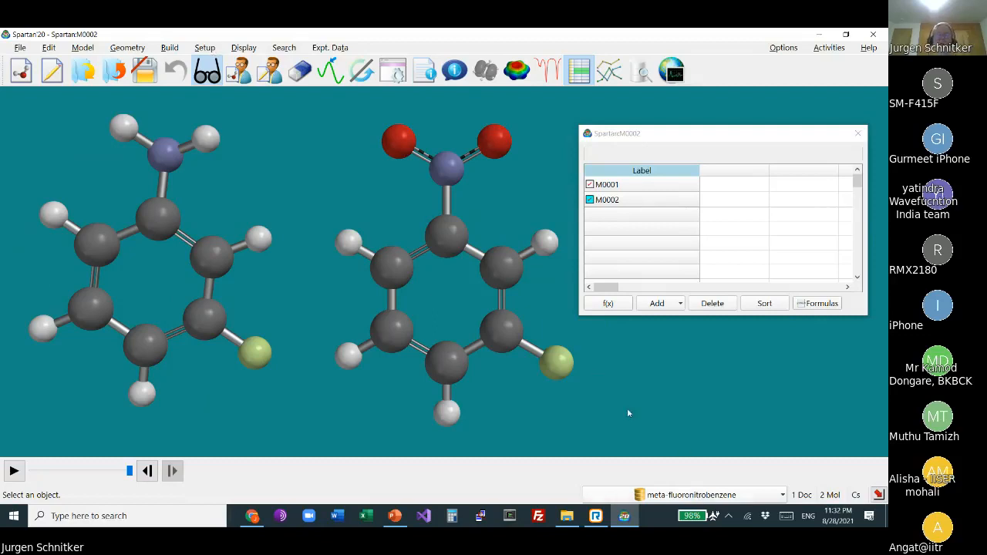
Step: Set up a gas-phase, ground-state Energy calculation for both molecules with density functional ωB97X-D and the 6-31G* basis set
left_click(205, 47)
left_click(216, 63)
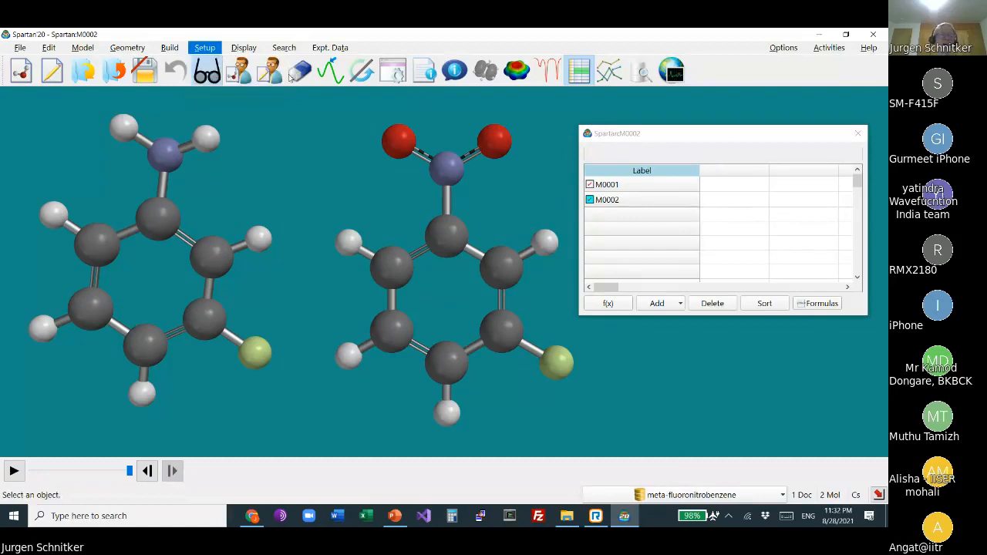
left_click_drag(410, 177, 599, 77)
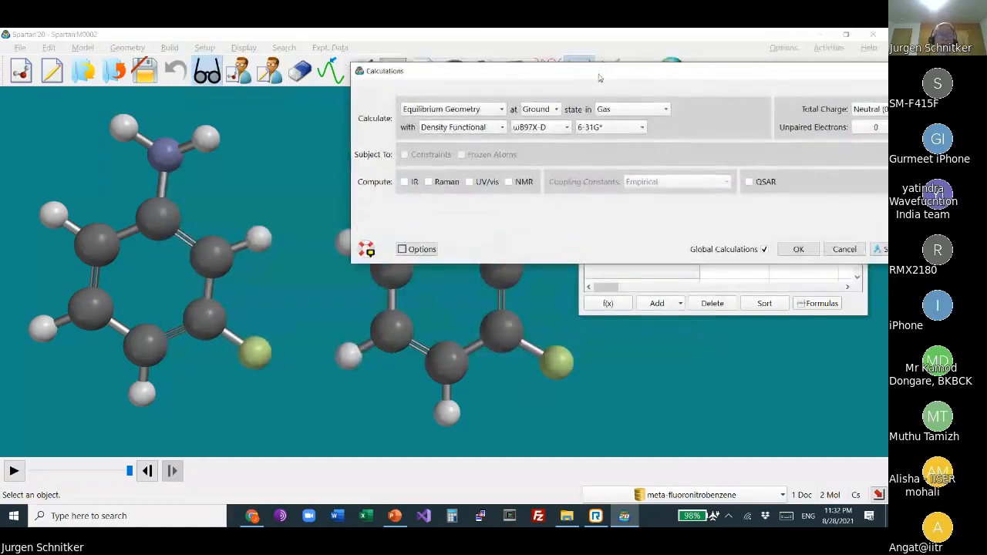
left_click(445, 111)
left_click(432, 97)
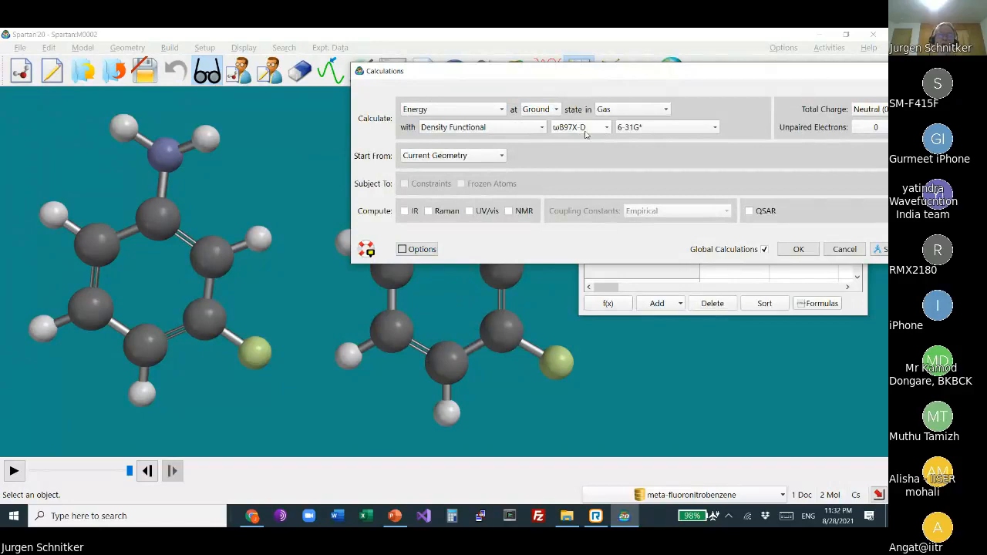
mouse_move(574, 128)
left_click_drag(717, 70, 674, 78)
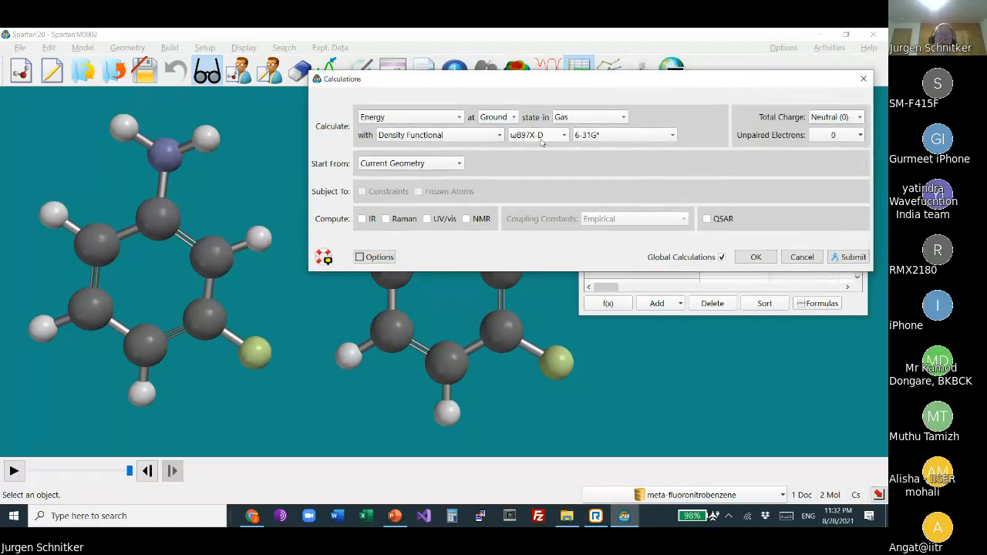
mouse_move(542, 142)
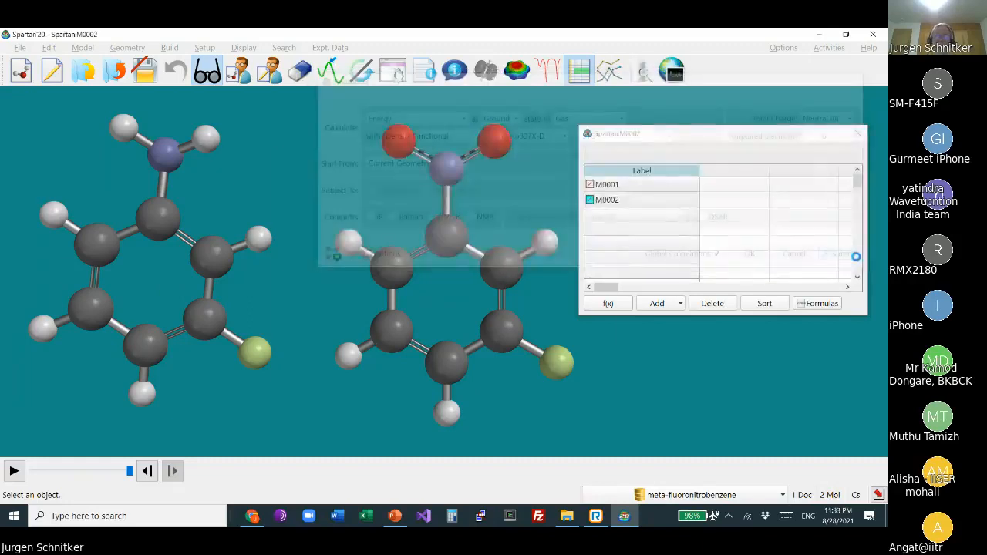
Step: Submit the calculation, saving the document as Spartan.spartan in the TEMP folder, and acknowledge the job start
left_click(852, 257)
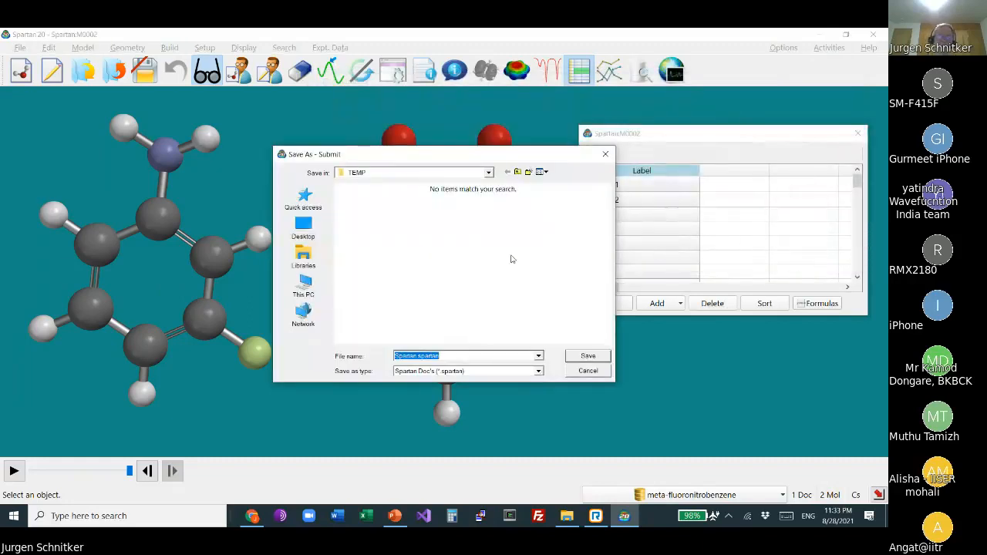
left_click(585, 356)
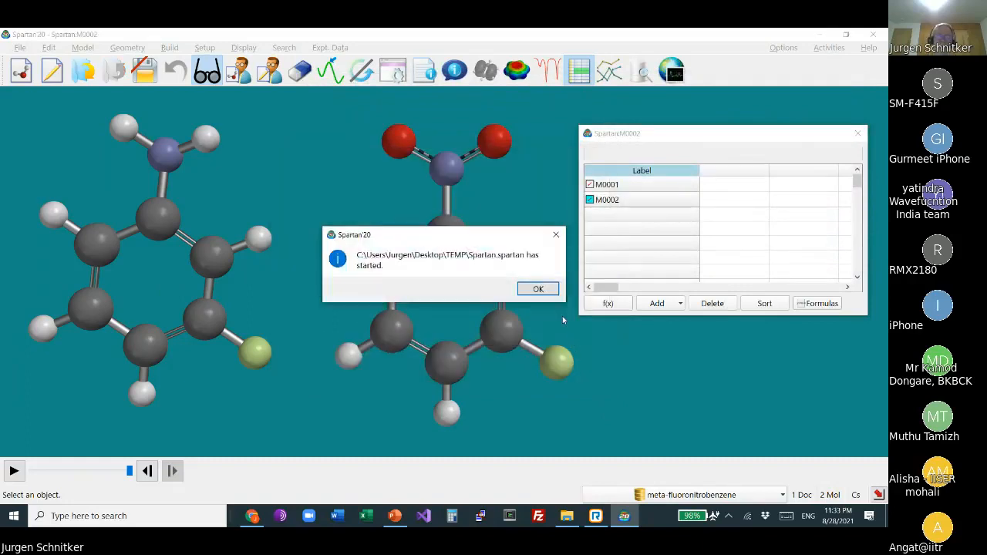
left_click(539, 292)
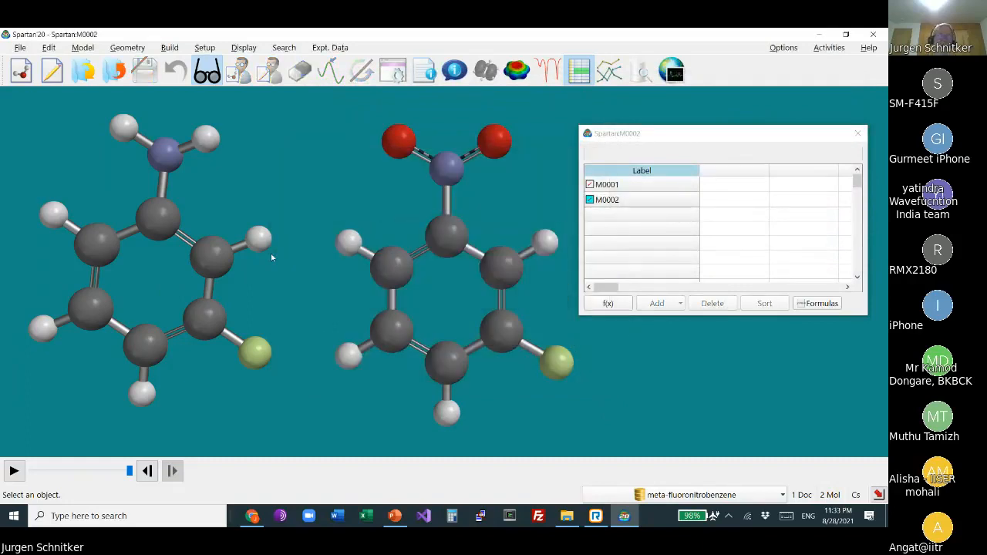
Step: Open the job monitor, expand the Spartan job and inspect the M0002 run in an enlarged monitor window
mouse_move(259, 222)
right_mouse_down()
mouse_move(260, 243)
mouse_move(254, 217)
right_mouse_up()
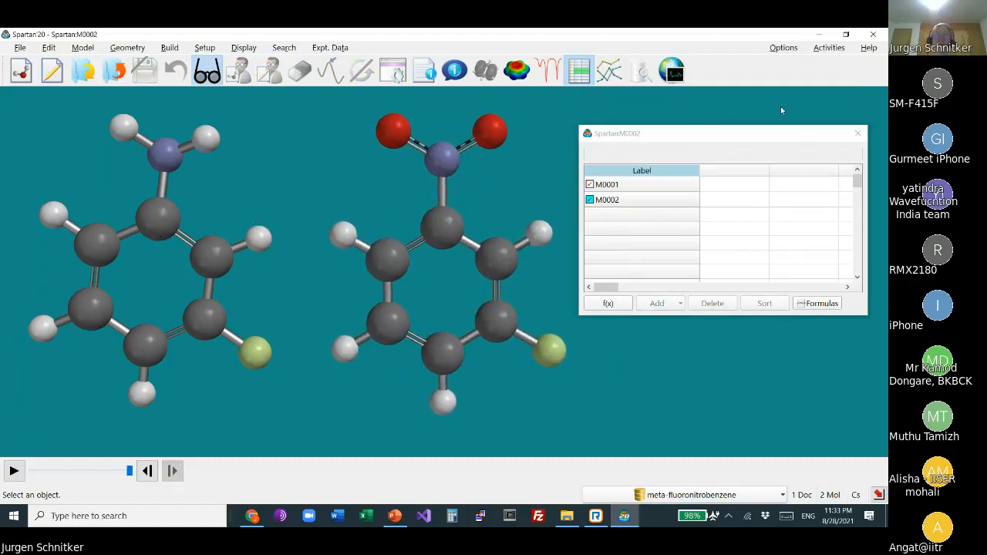
left_click(785, 49)
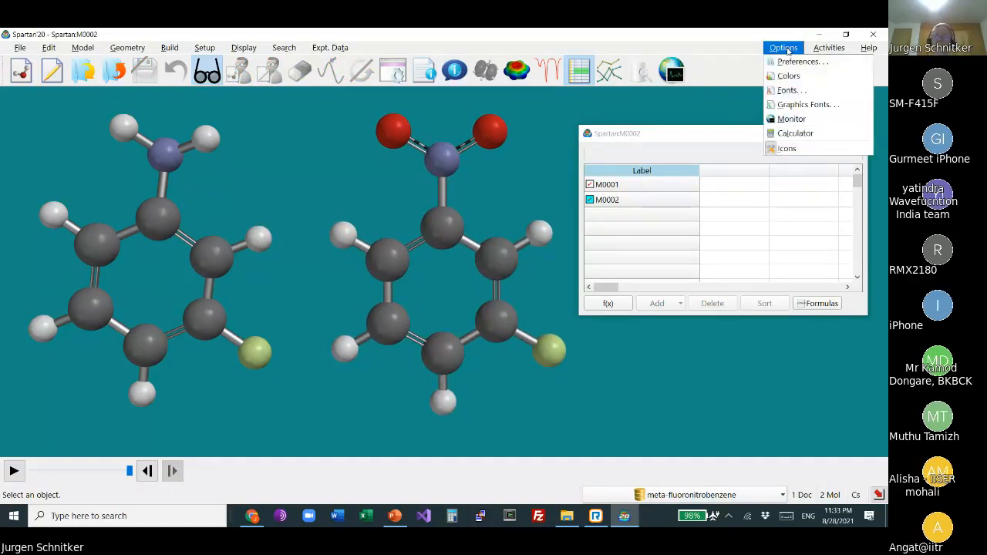
left_click(805, 122)
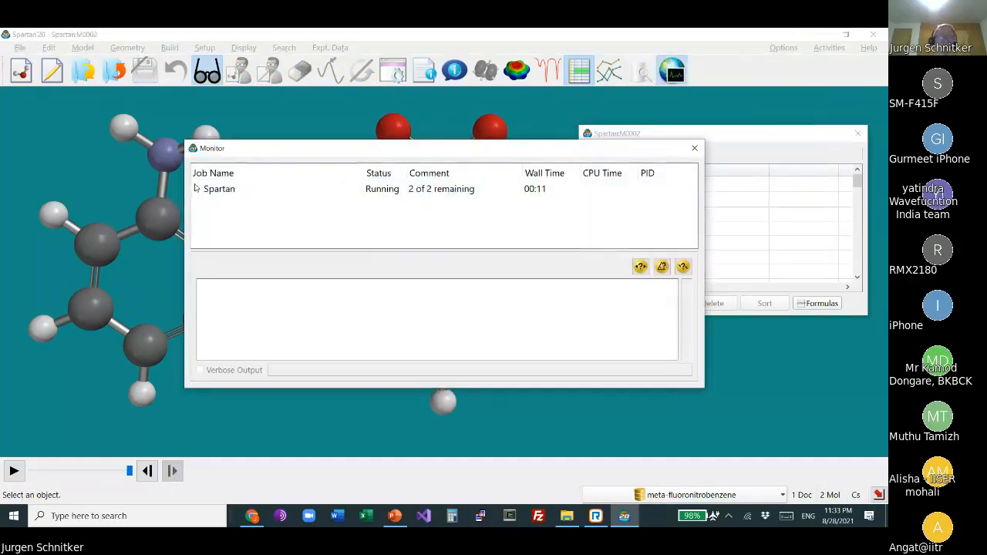
left_click(196, 188)
left_click(234, 203)
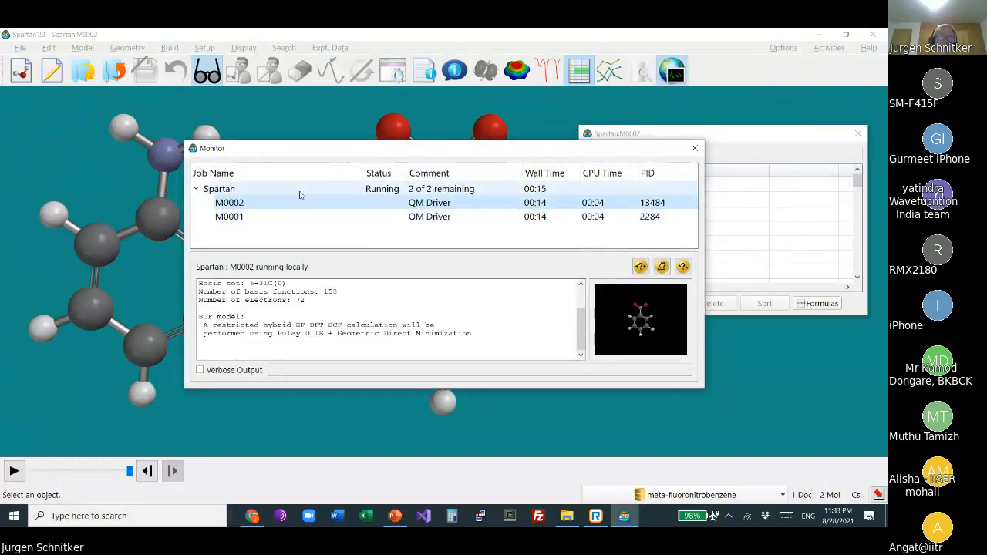
left_click_drag(335, 151, 496, 118)
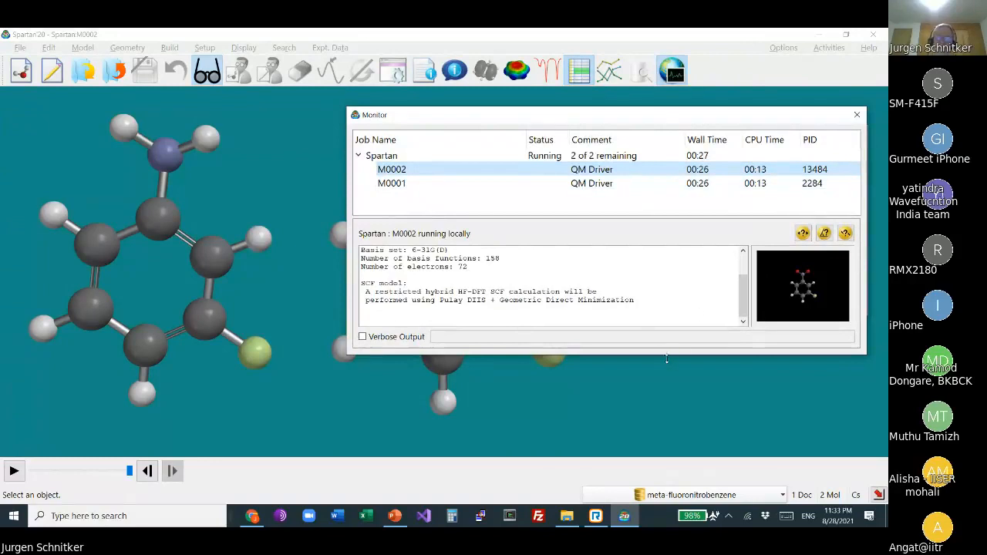
left_click_drag(666, 355, 670, 436)
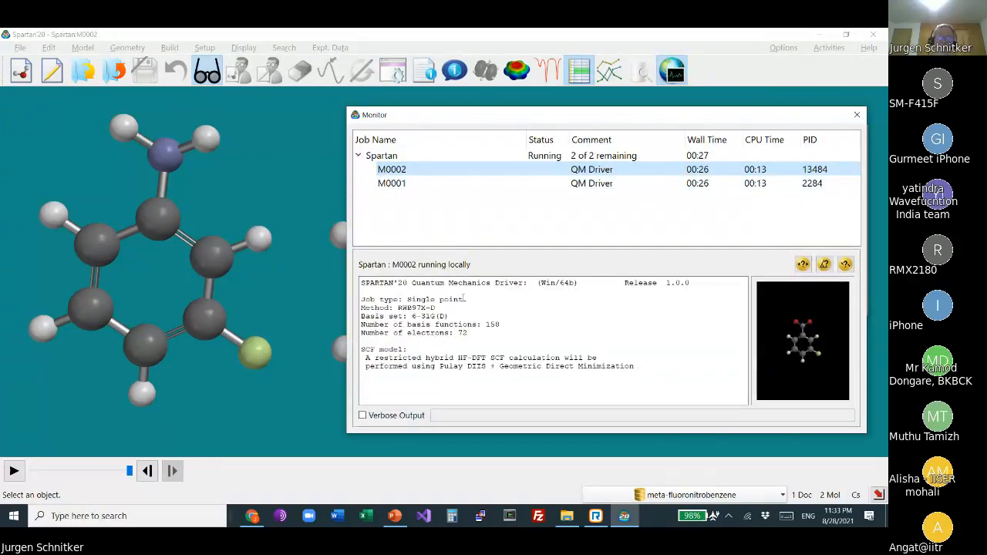
Step: Compare the job type, method, basis set and electron details of the running M0001 and M0002 calculations
left_click(397, 183)
left_click(400, 171)
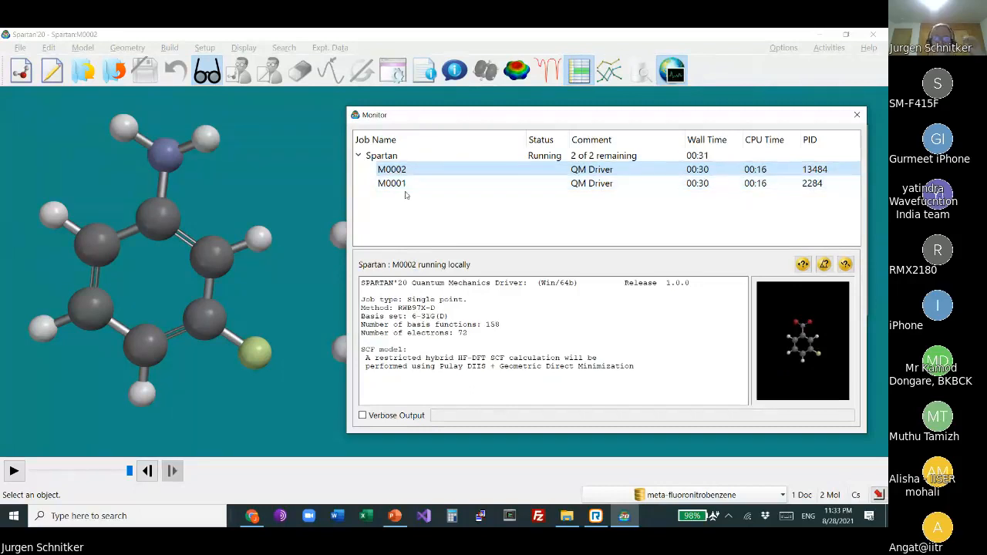
left_click(390, 183)
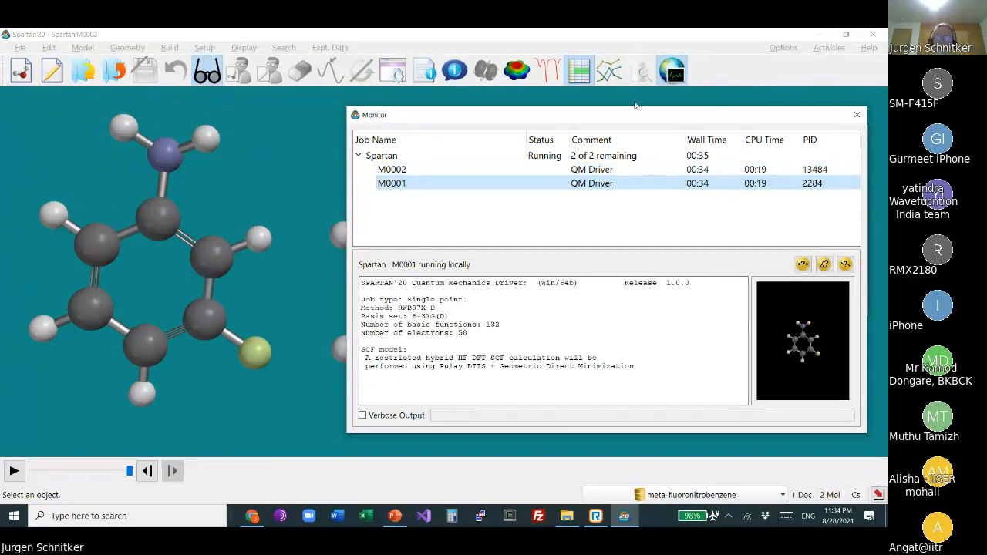
left_click_drag(634, 117, 642, 99)
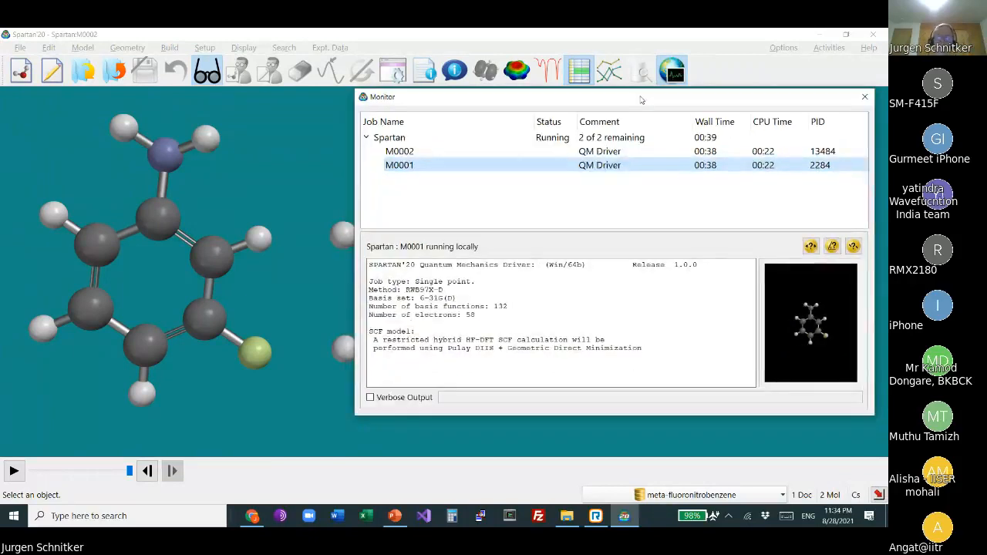
left_click(253, 284)
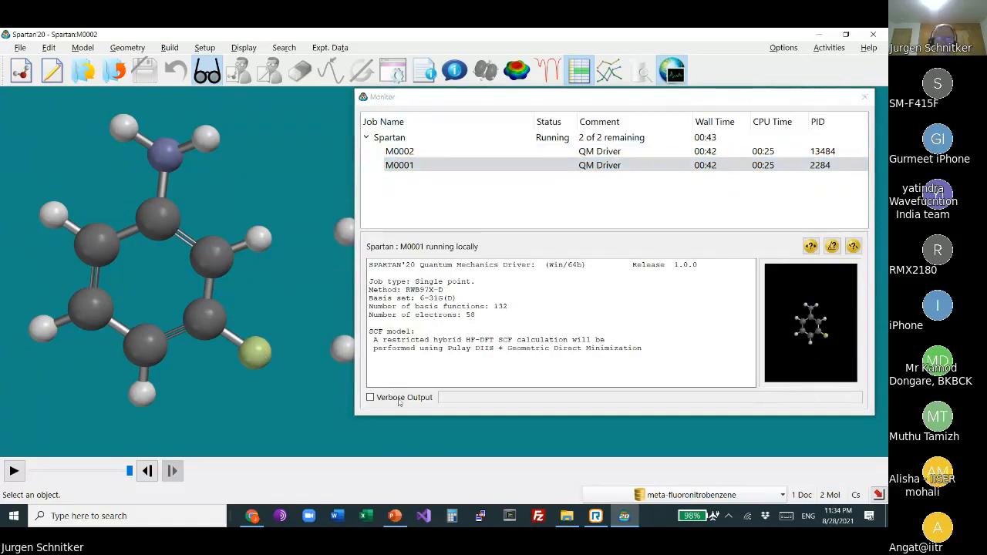
left_click(465, 151)
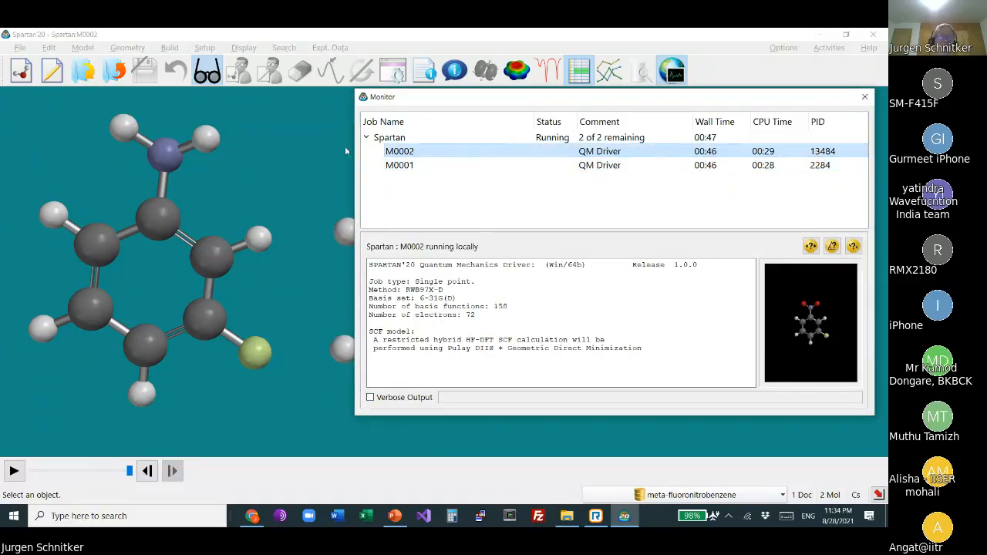
Step: Request density, electrostatic potential map and local ionization potential map surfaces while the job is running
left_click(284, 47)
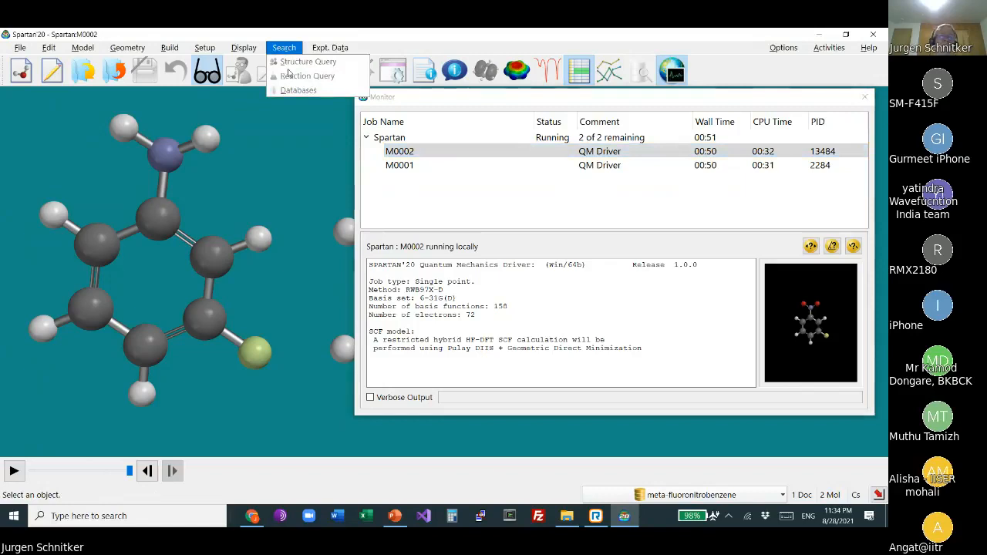
left_click(243, 48)
left_click(244, 48)
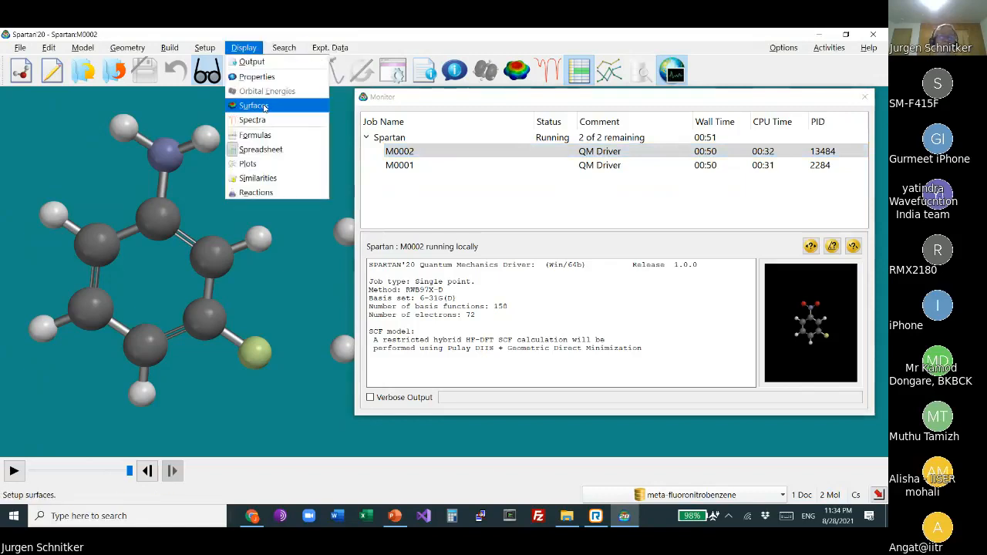
left_click(253, 106)
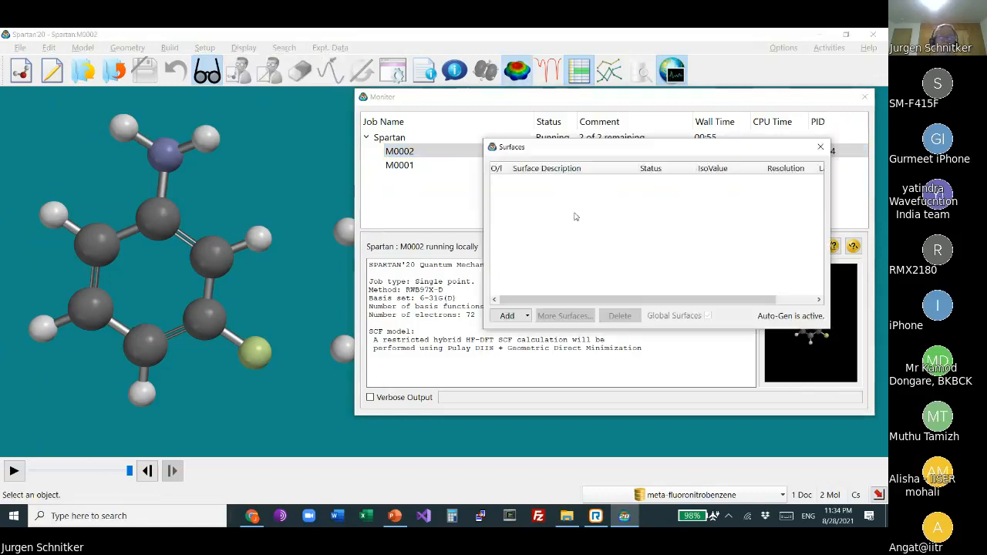
left_click(507, 317)
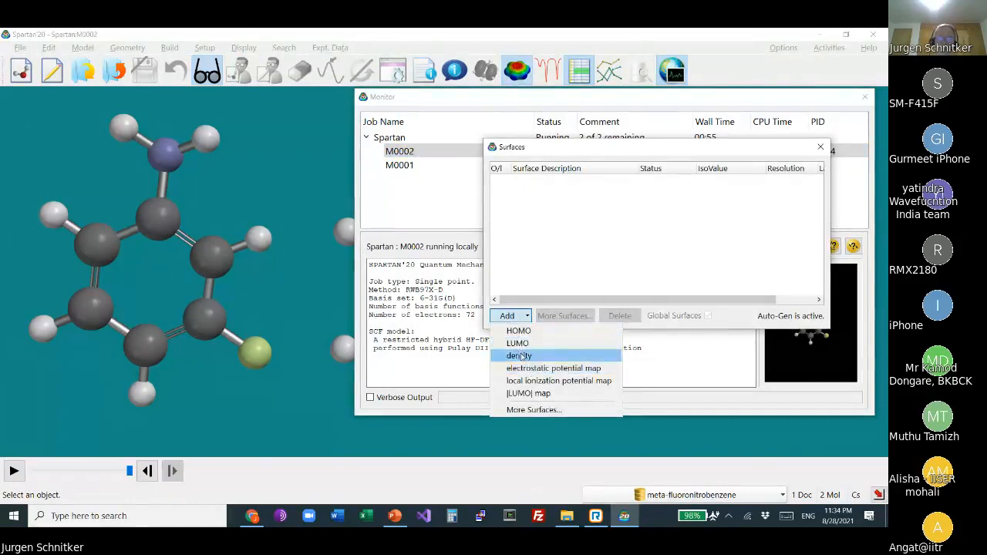
left_click(519, 357)
left_click(504, 316)
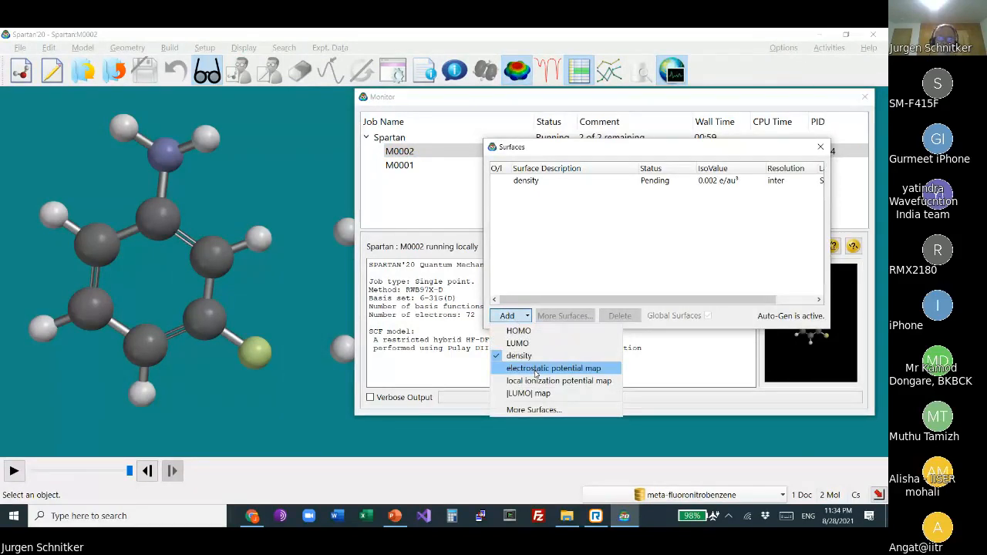
left_click(535, 369)
left_click(509, 316)
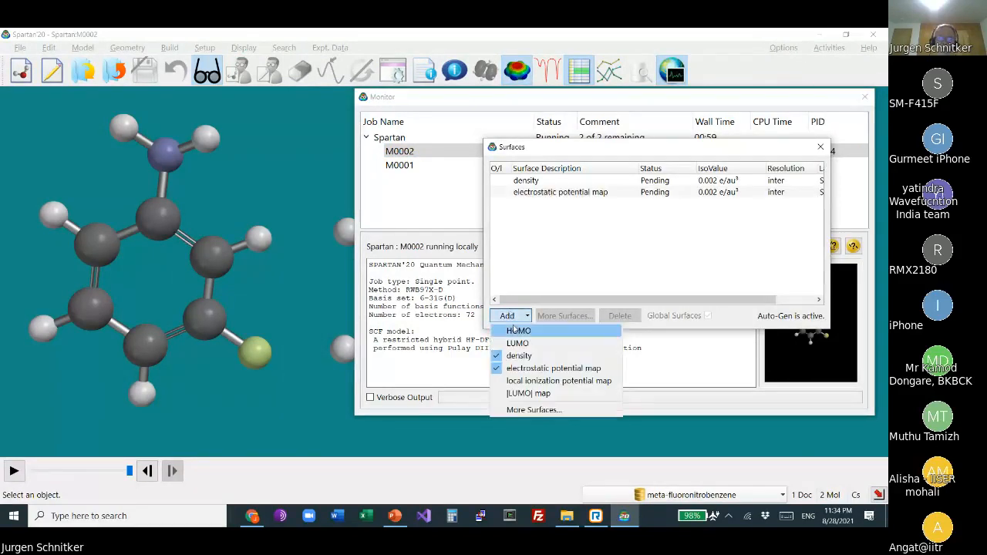
left_click(543, 381)
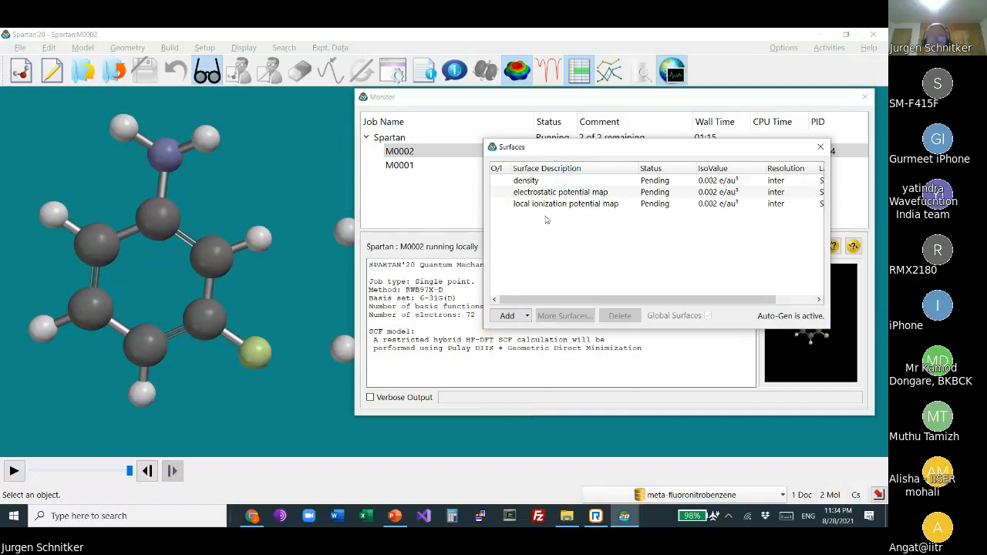
Step: Return to the job monitor and check the running output of M0001 and M0002 again
left_click(552, 359)
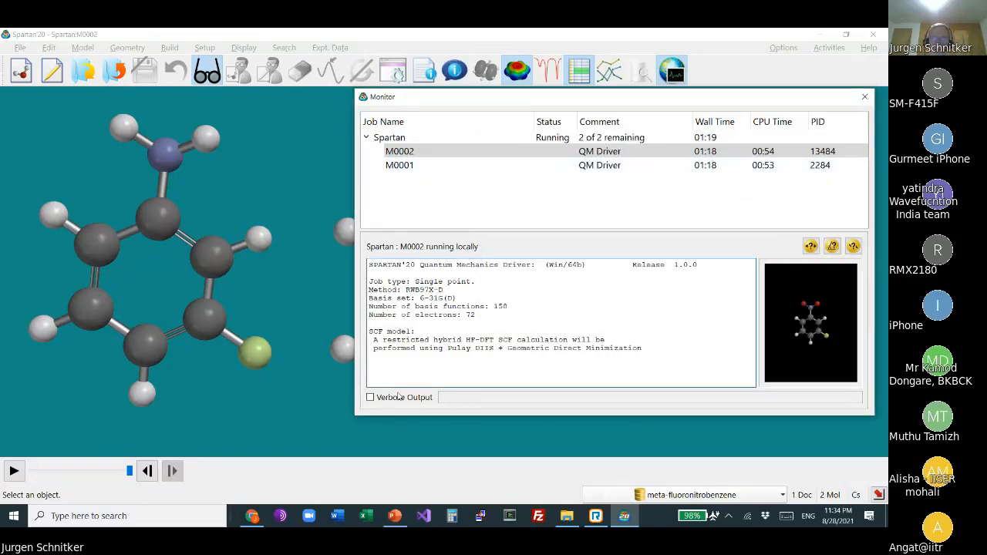
left_click(407, 166)
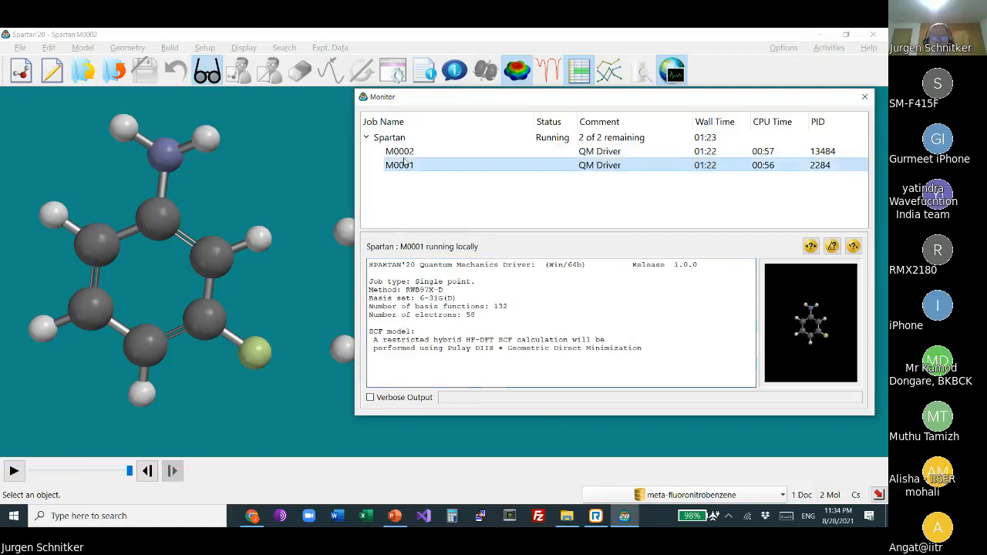
left_click(408, 154)
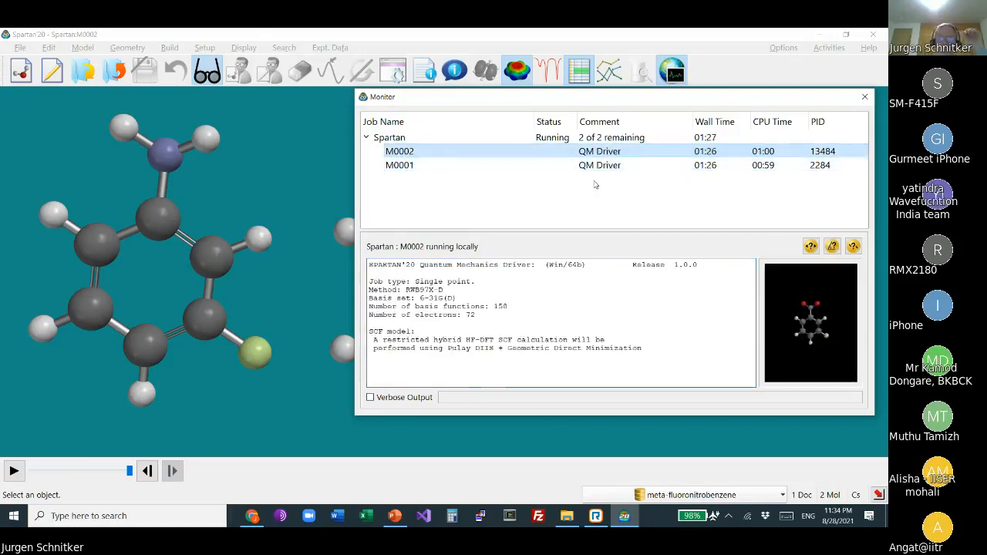
left_click(416, 166)
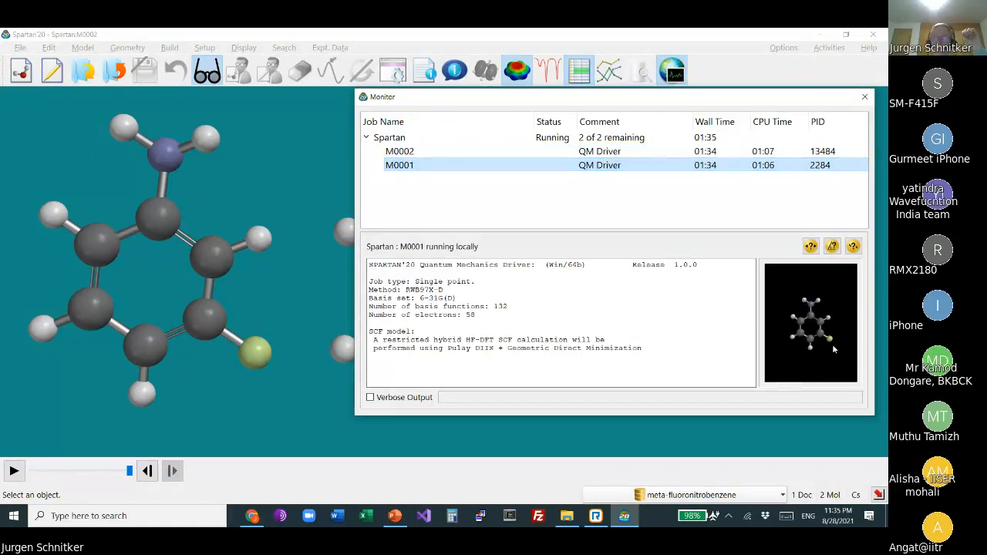
Step: Terminate the running M0001 and M0002 calculations, acknowledge the notice and close the job monitor
double_click(407, 167)
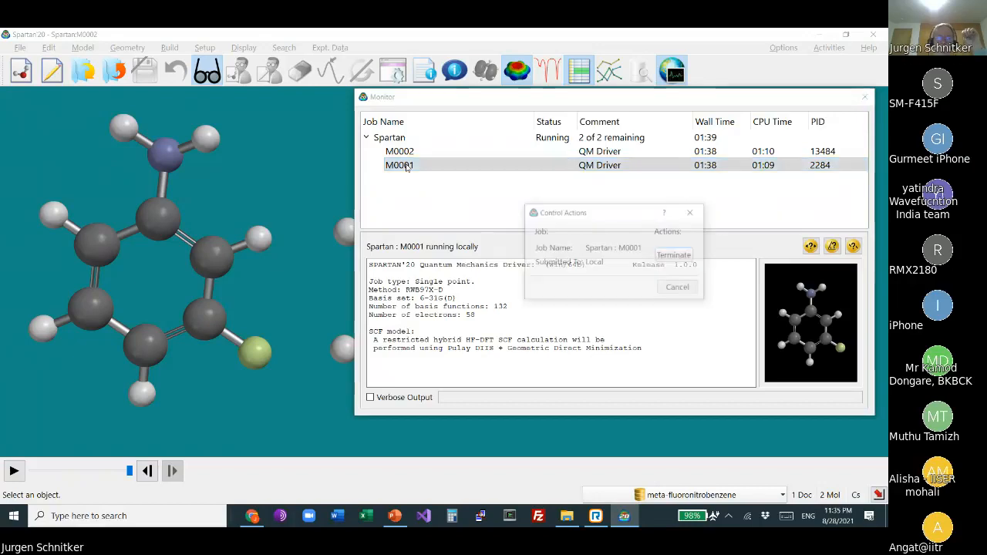
left_click(675, 256)
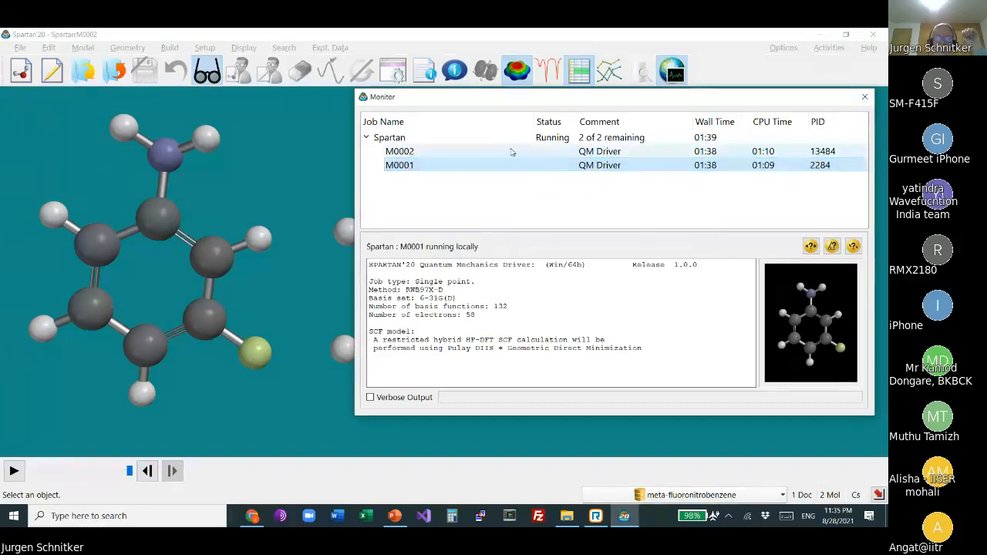
double_click(414, 154)
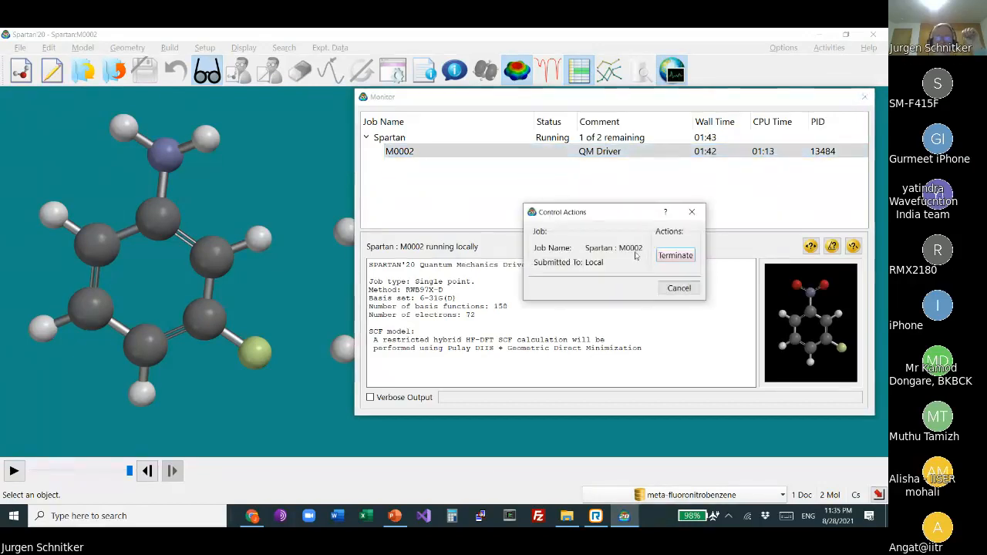
left_click(675, 256)
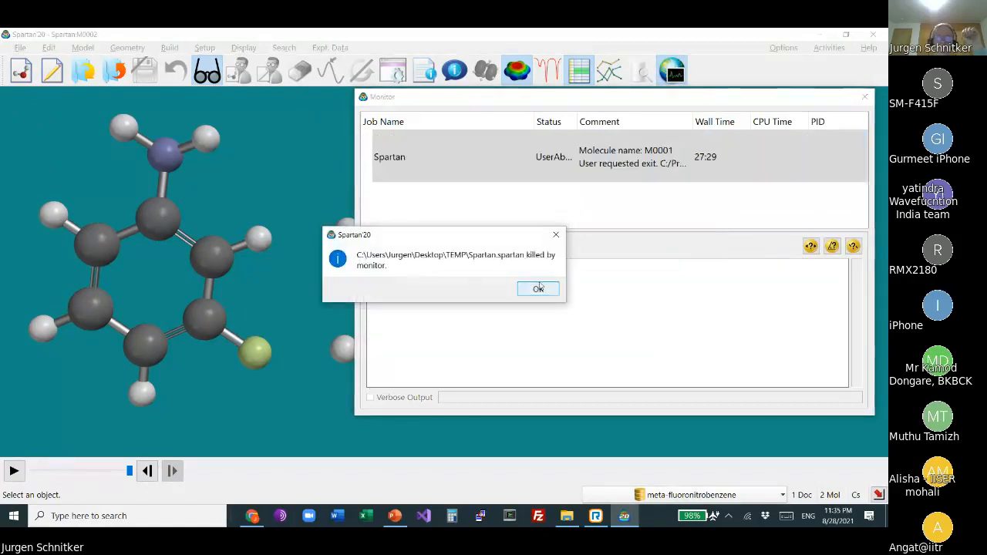
left_click(538, 288)
left_click(864, 97)
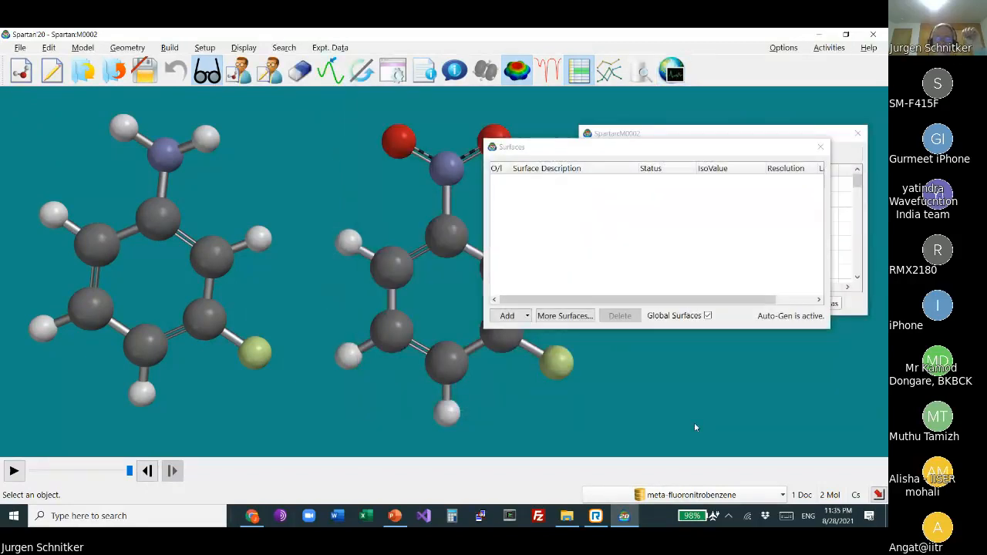
Step: Close the surfaces list and replace all molecules in the document with their ωB97X-D/6-31G* database entries
left_click(689, 496)
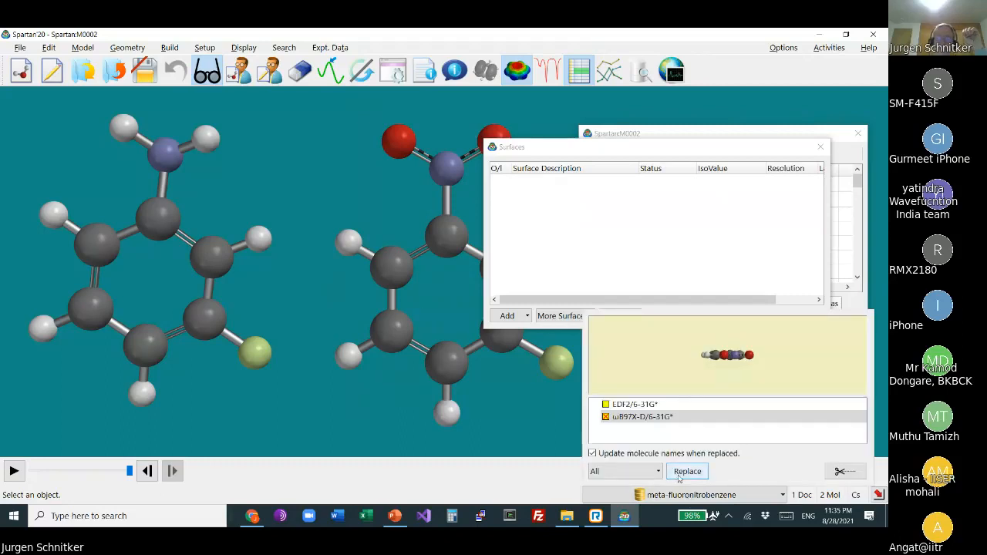
left_click(821, 147)
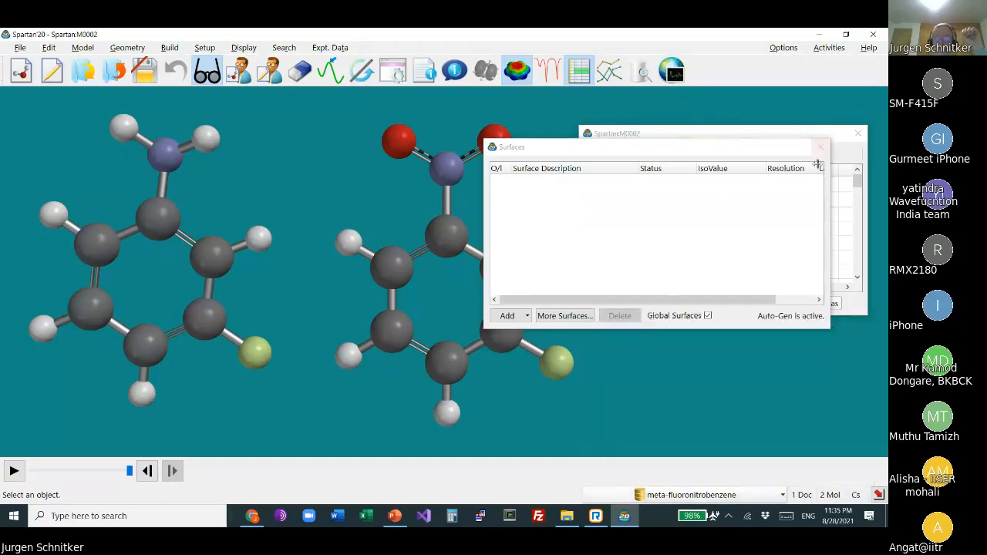
left_click(820, 148)
left_click(694, 490)
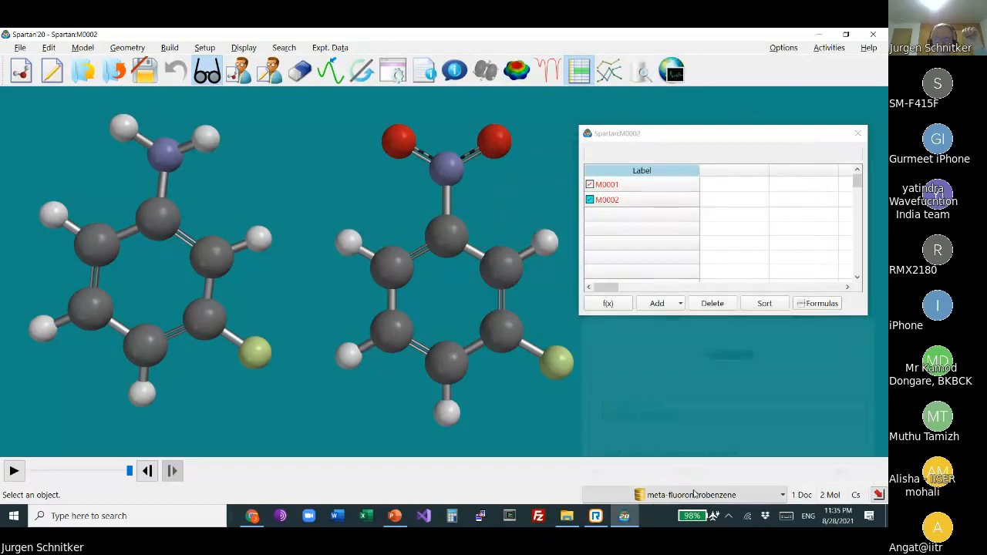
left_click(688, 470)
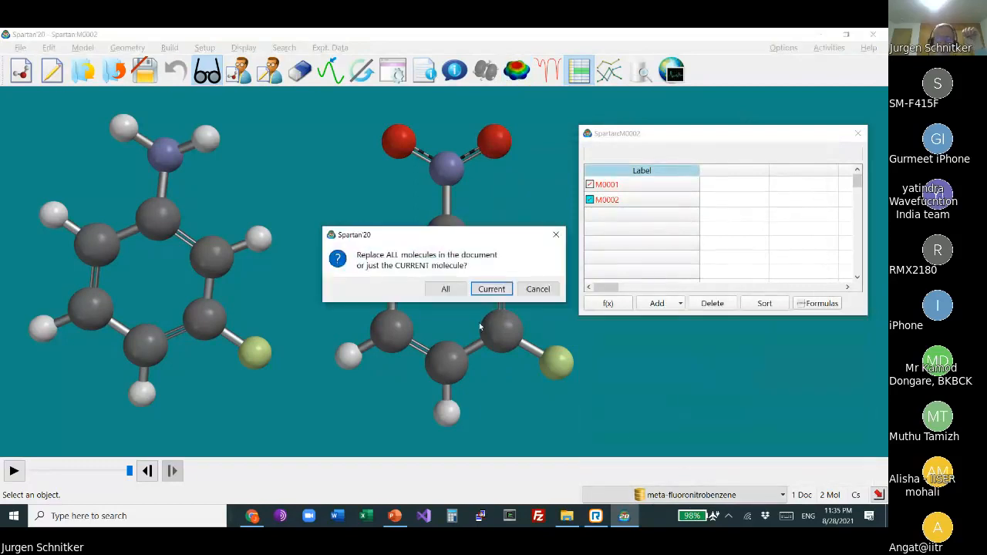
left_click(449, 288)
left_click_drag(452, 290, 435, 253)
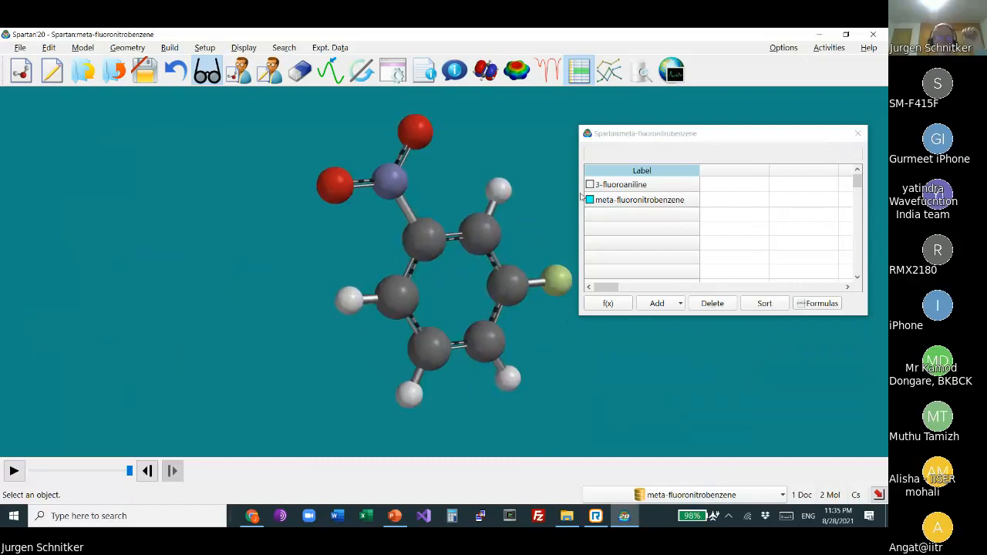
Step: Display 3-fluoroaniline together with meta-fluoronitrobenzene and place the two molecules side by side
left_click(590, 185)
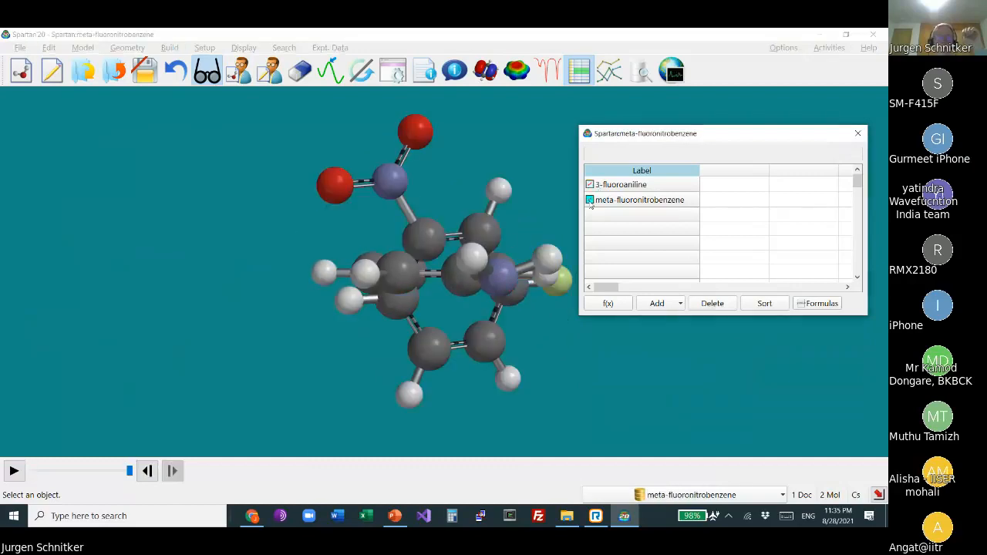
left_click_drag(278, 265, 362, 280)
left_click(426, 264)
left_click(418, 273)
left_click_drag(498, 260, 516, 269)
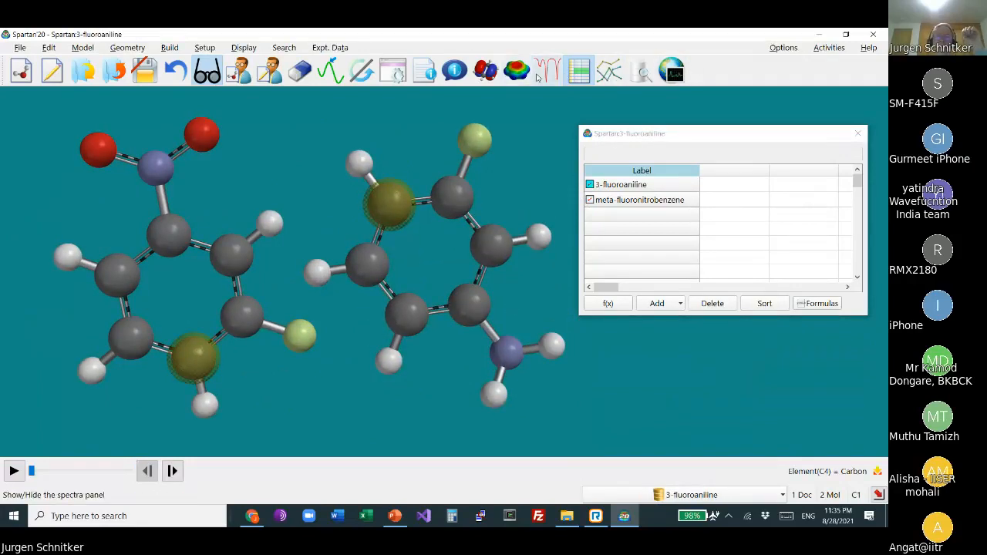
Step: Add a density surface for both molecules and display it
left_click(245, 50)
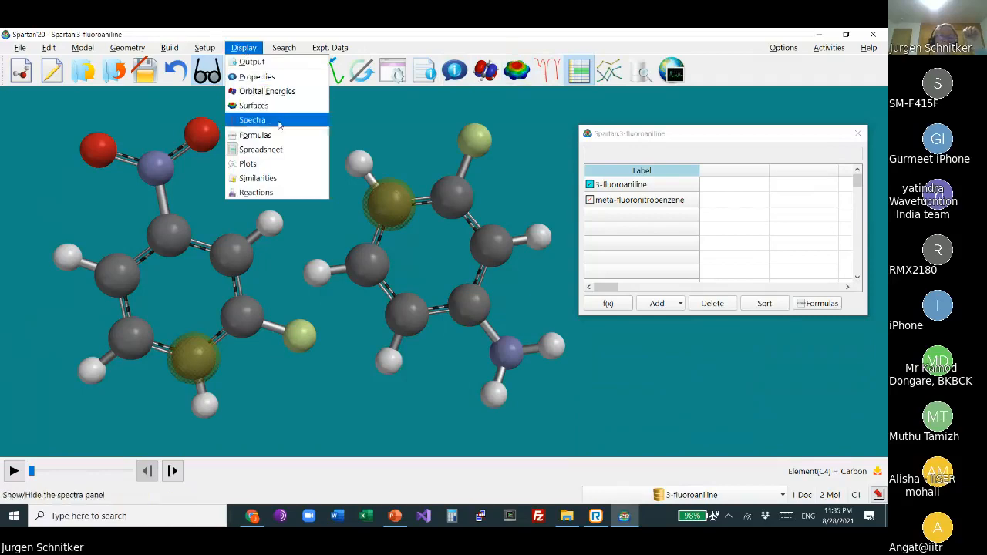
left_click(254, 106)
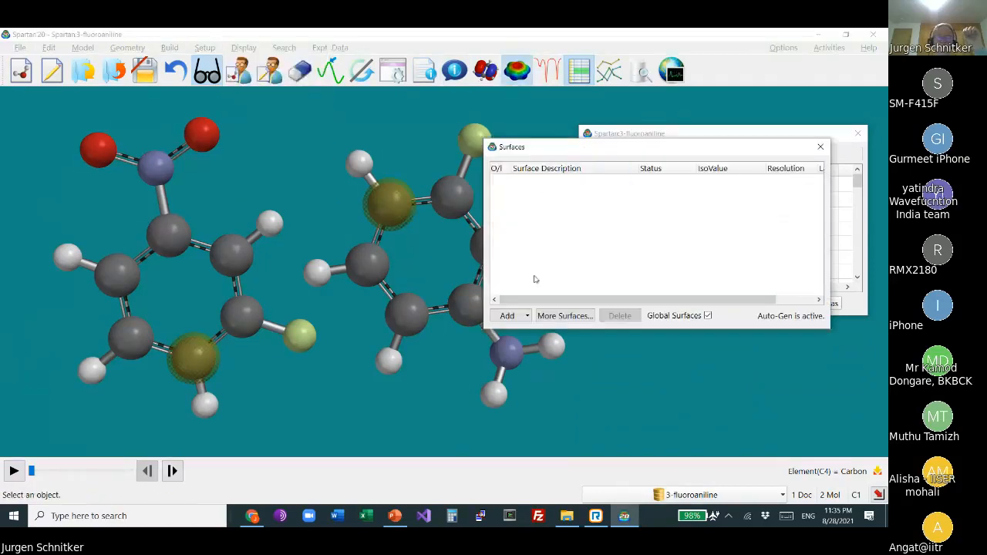
left_click(509, 315)
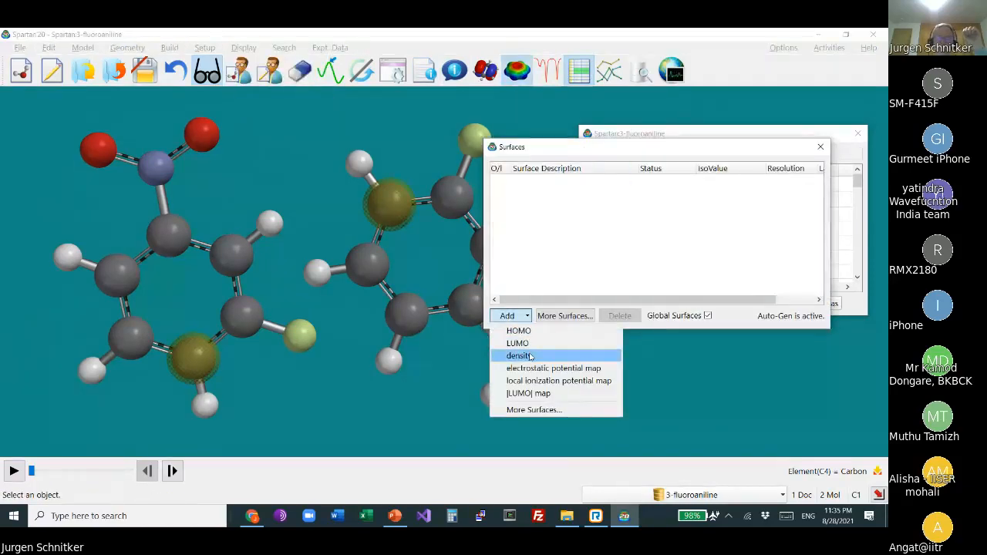
left_click(530, 356)
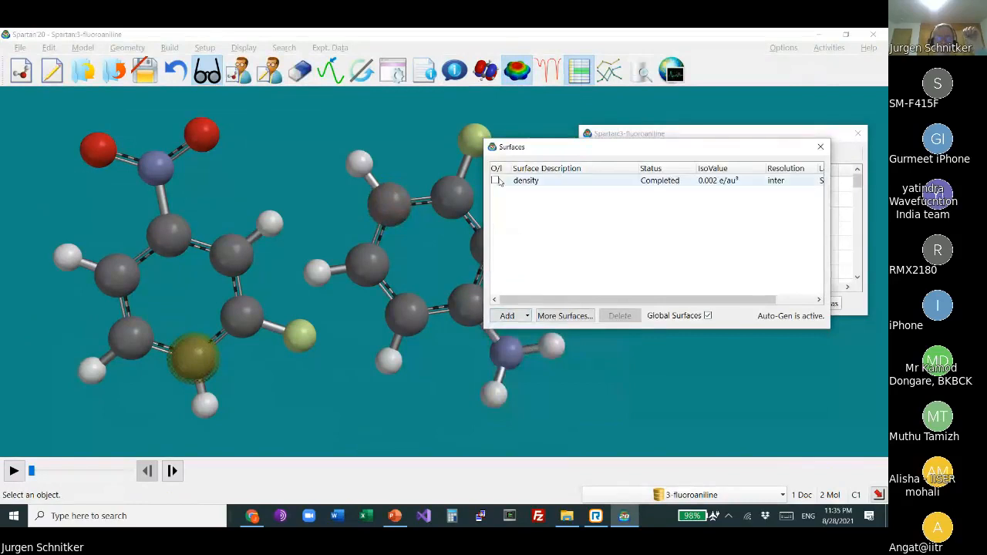
left_click(495, 181)
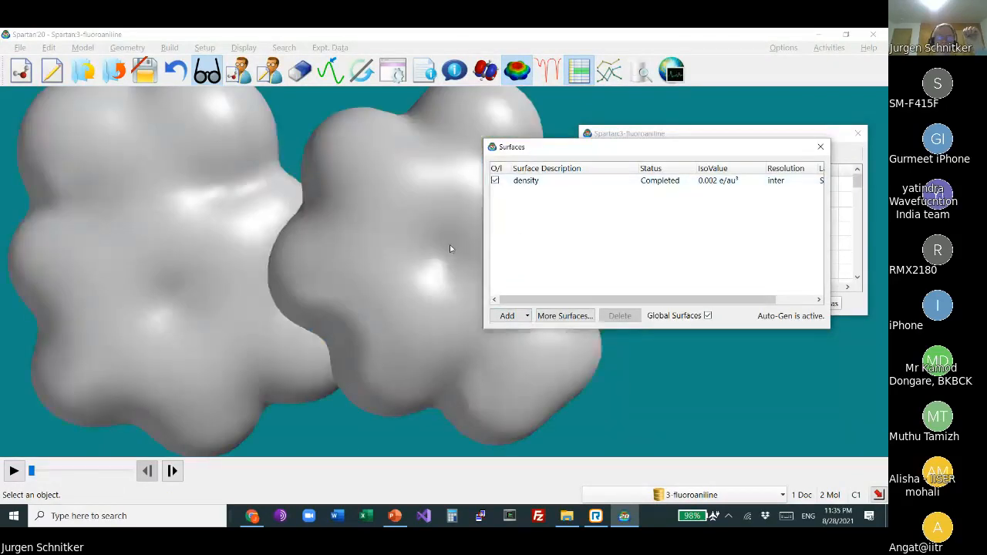
Step: Separate the two overlapping density surfaces and set their style to Transparent
left_click_drag(392, 240, 266, 240)
right_click_drag(266, 236, 350, 234)
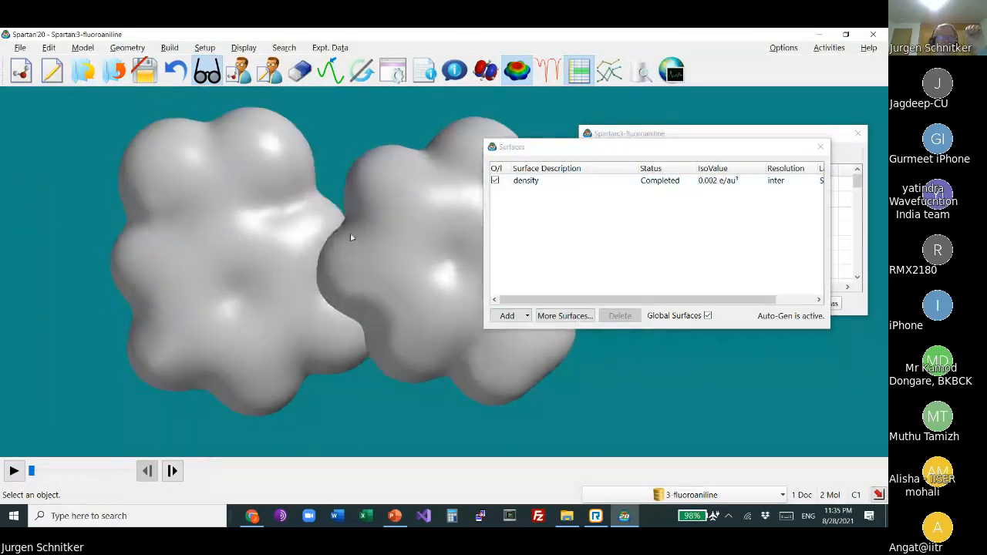
right_click_drag(248, 235, 165, 239)
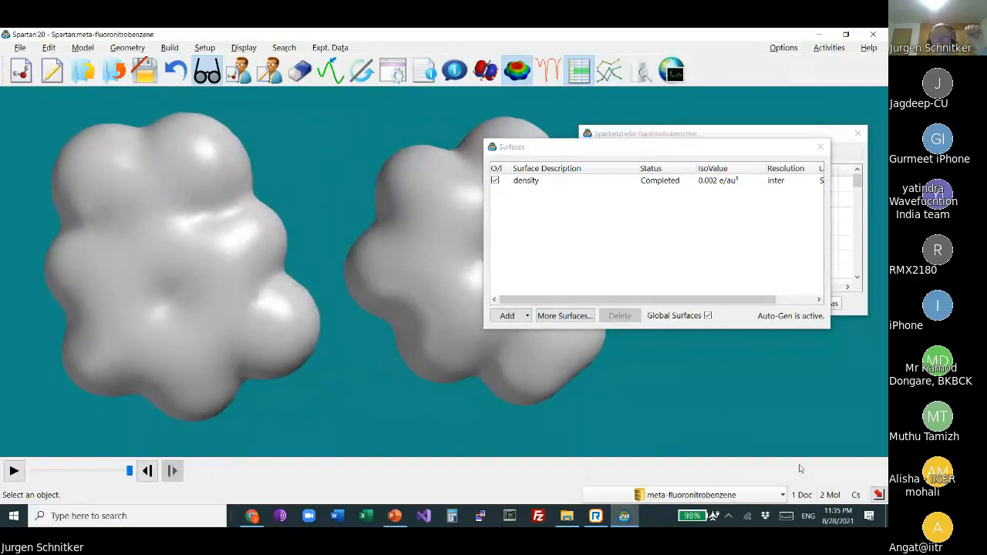
left_click(529, 354)
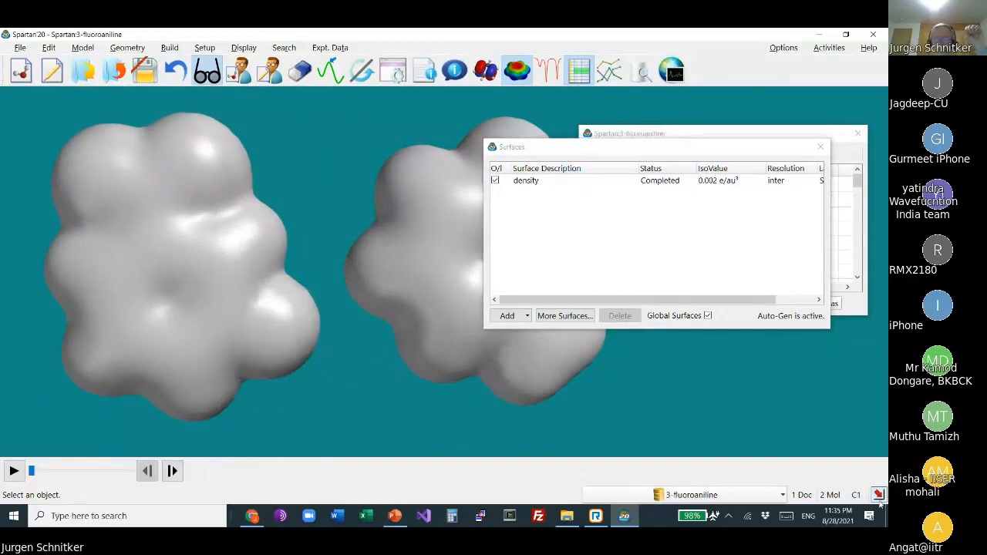
left_click(522, 369)
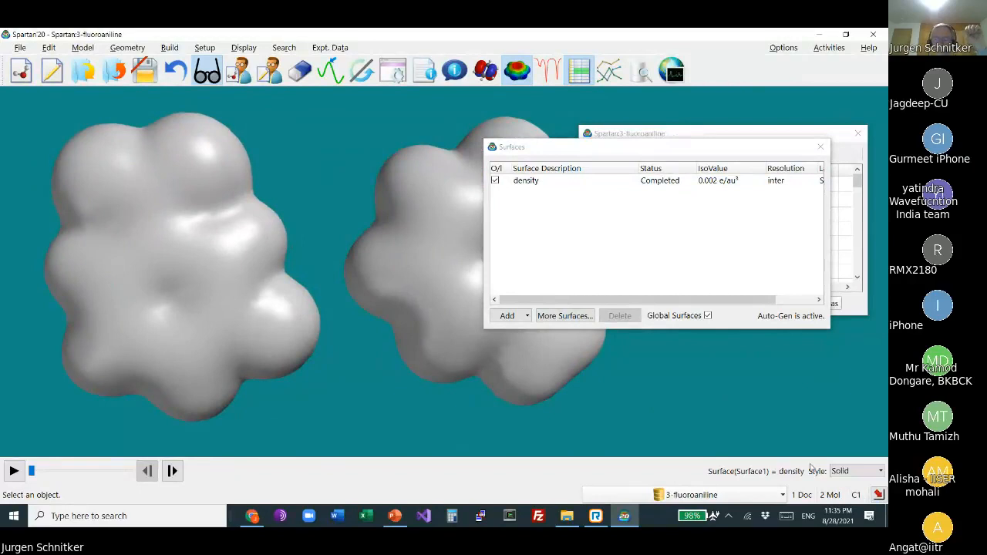
left_click(856, 470)
left_click(857, 515)
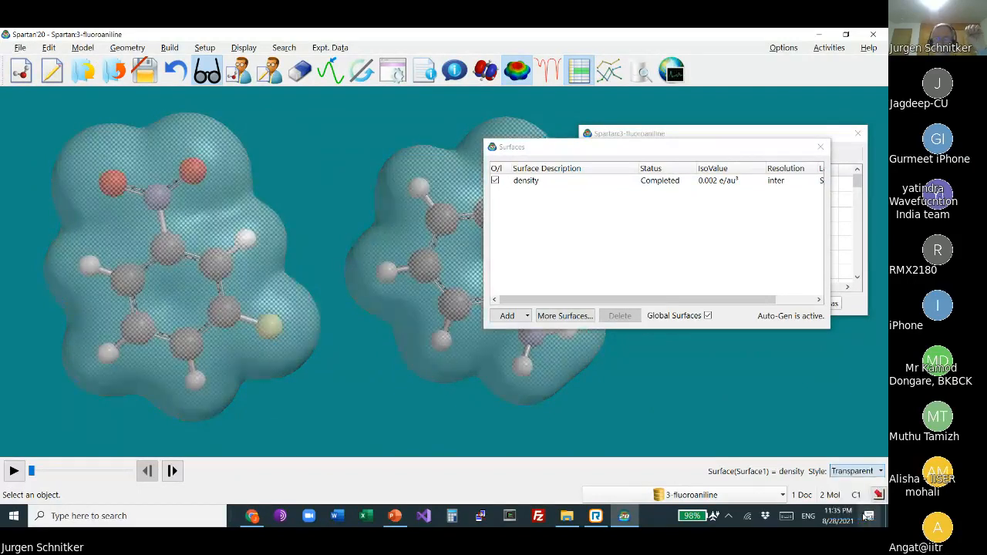
Step: Add an electrostatic potential map and display it in place of the density surface
left_click(509, 316)
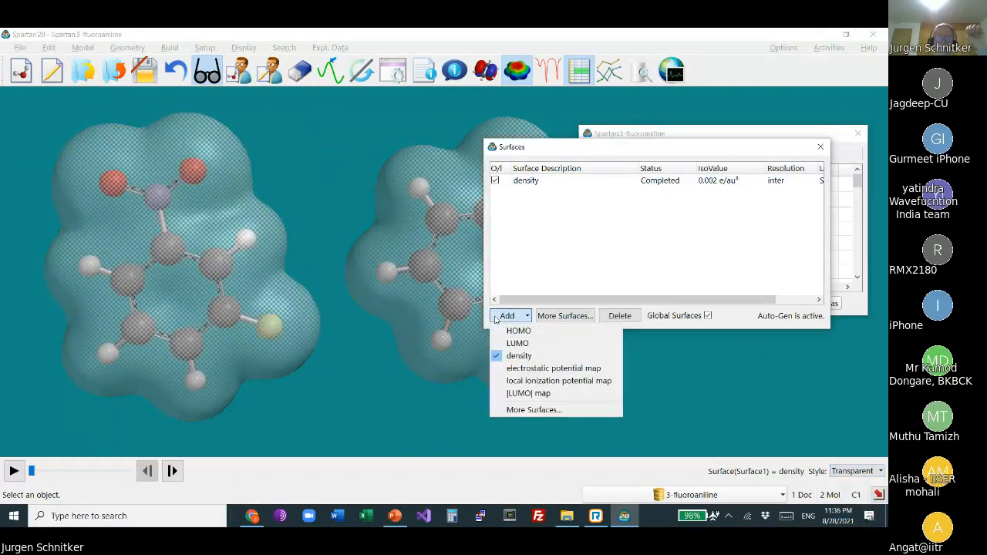
left_click(524, 369)
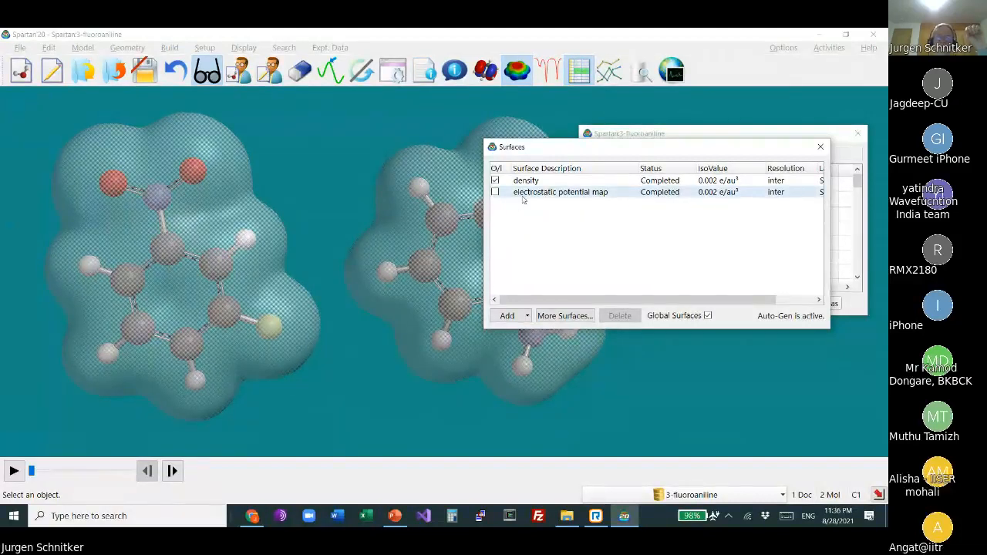
left_click(495, 193)
left_click(495, 181)
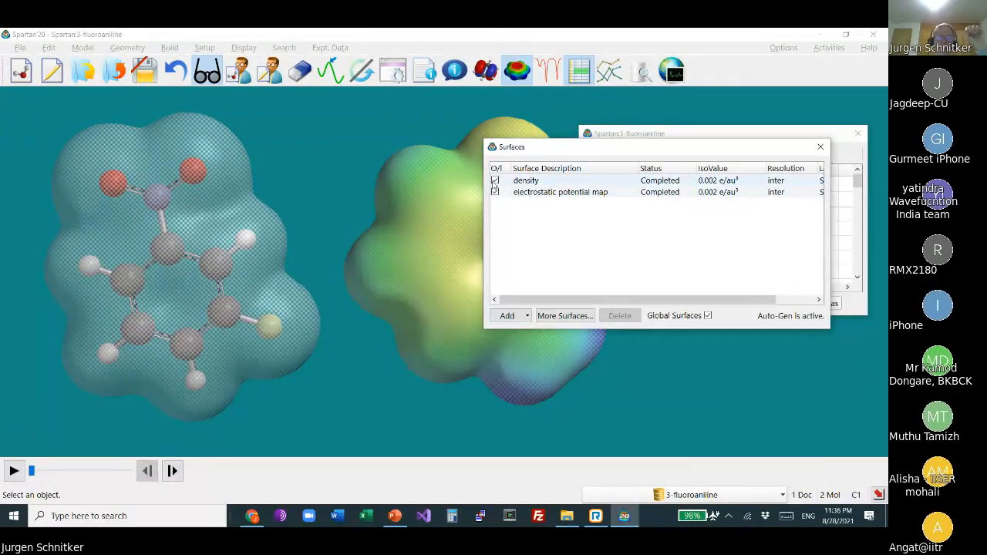
Step: Compare the electrostatic potential maps of both molecules face-on and set the map style to Transparent
left_click_drag(394, 285, 366, 262)
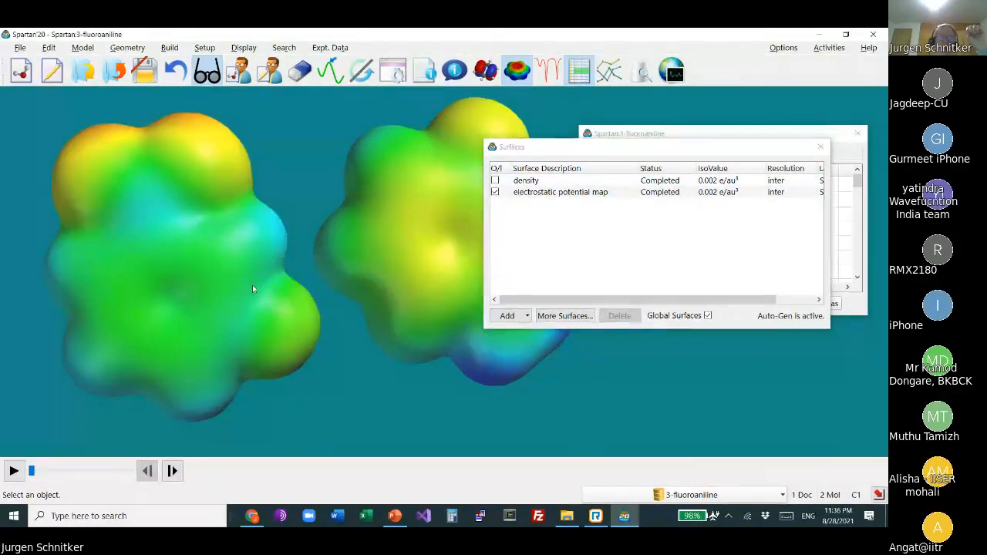
left_click_drag(127, 305, 194, 286)
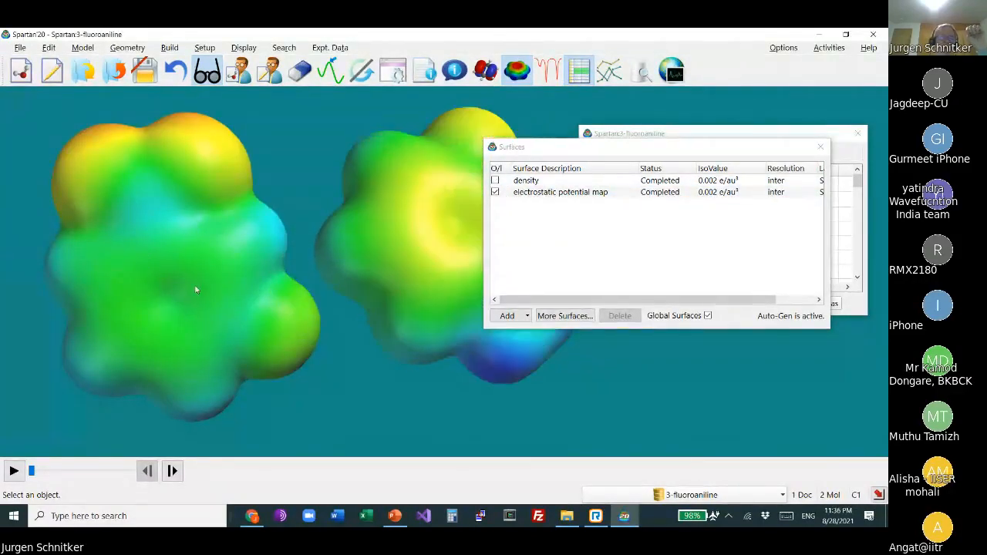
left_click(196, 276)
right_click_drag(202, 264, 172, 262)
left_click_drag(172, 262, 189, 237)
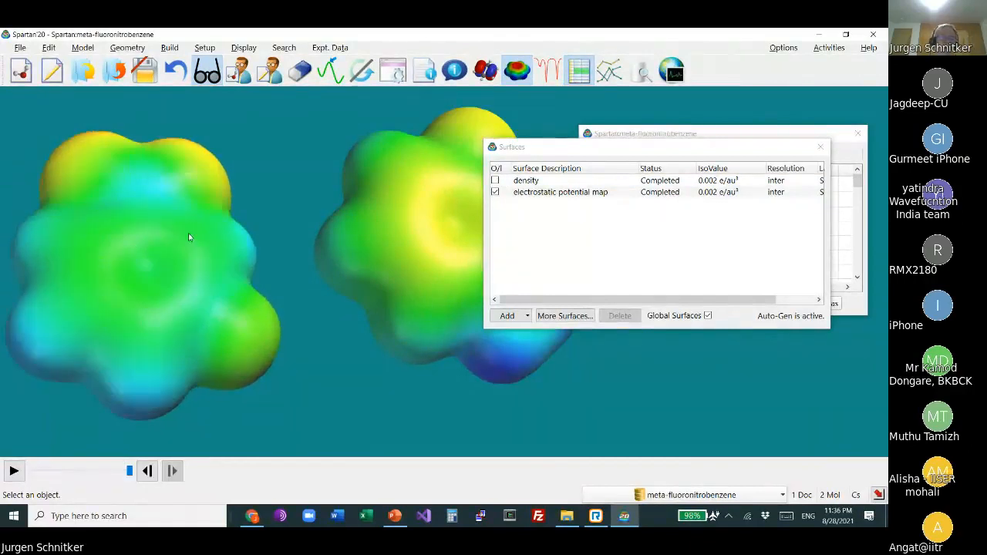
left_click(406, 289)
left_click(451, 315)
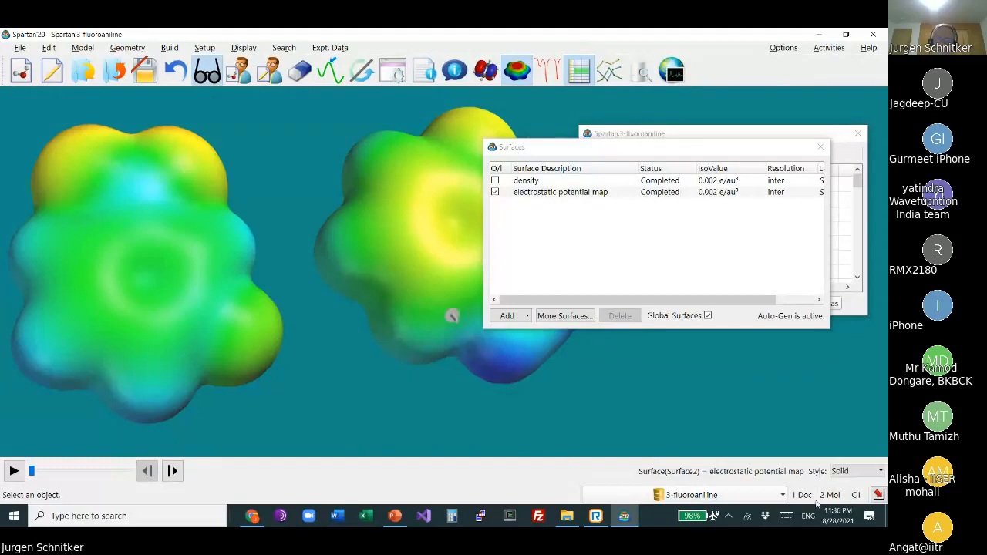
left_click(859, 472)
left_click(860, 515)
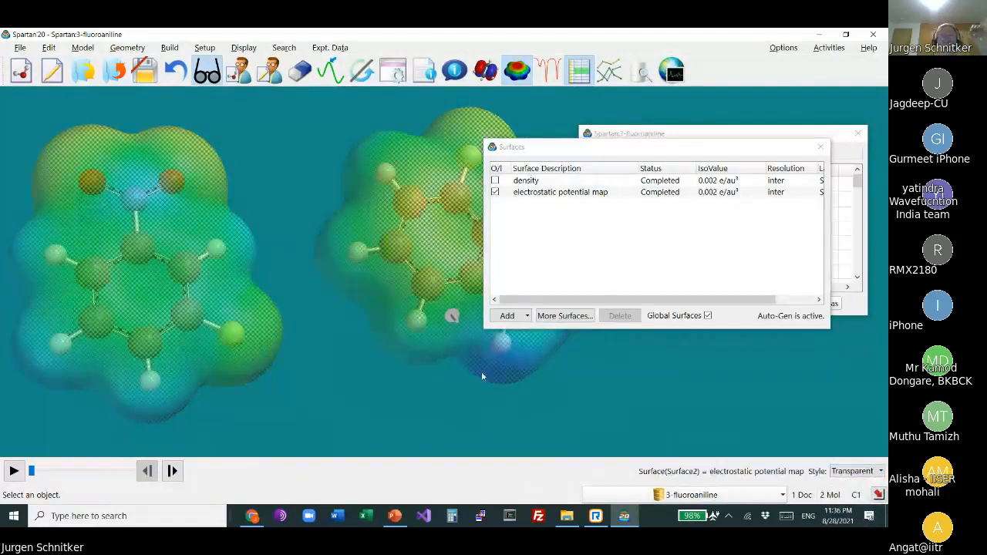
Step: Add a local ionization potential map and display it in place of the electrostatic potential map
left_click(522, 316)
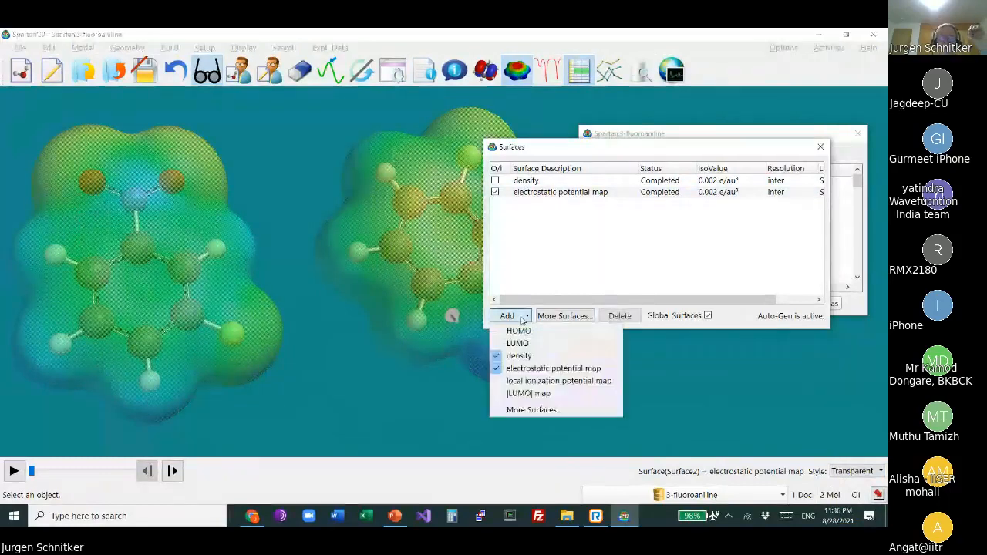
left_click(550, 381)
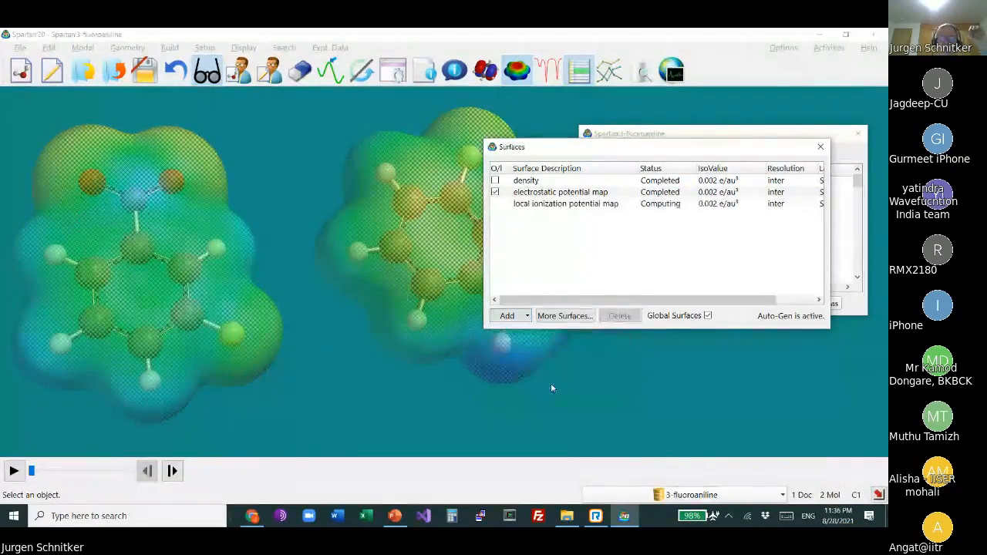
left_click(496, 192)
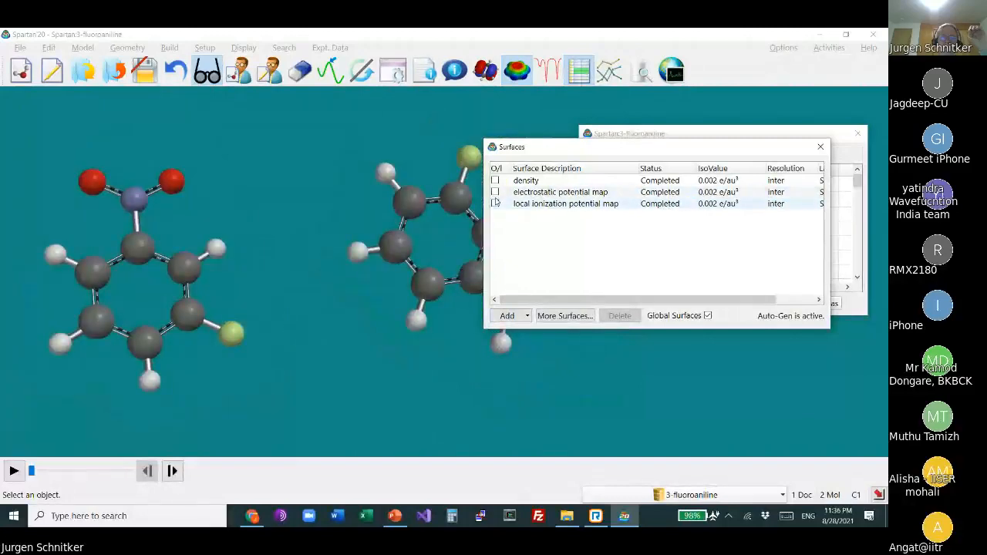
left_click(495, 204)
left_click_drag(318, 372, 402, 298)
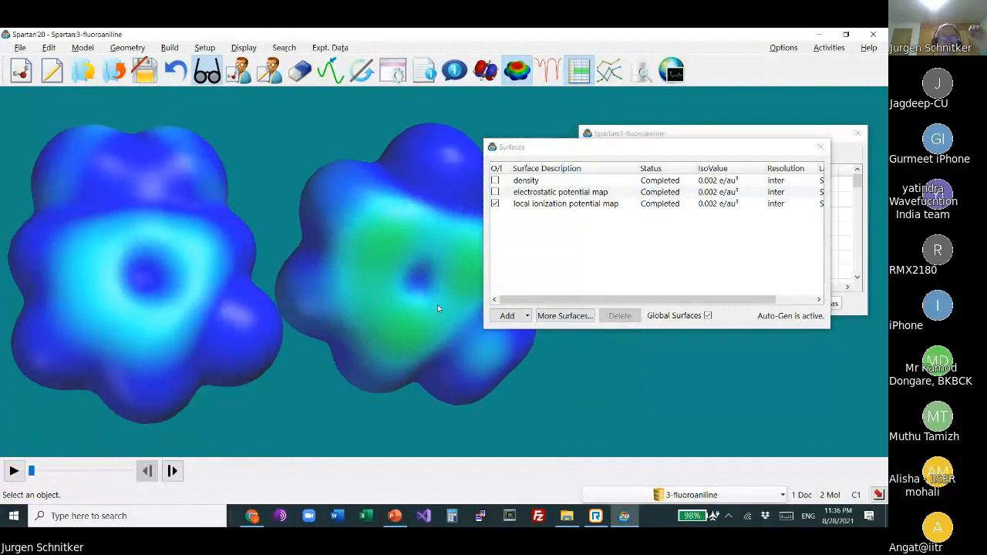
left_click_drag(437, 308, 429, 284)
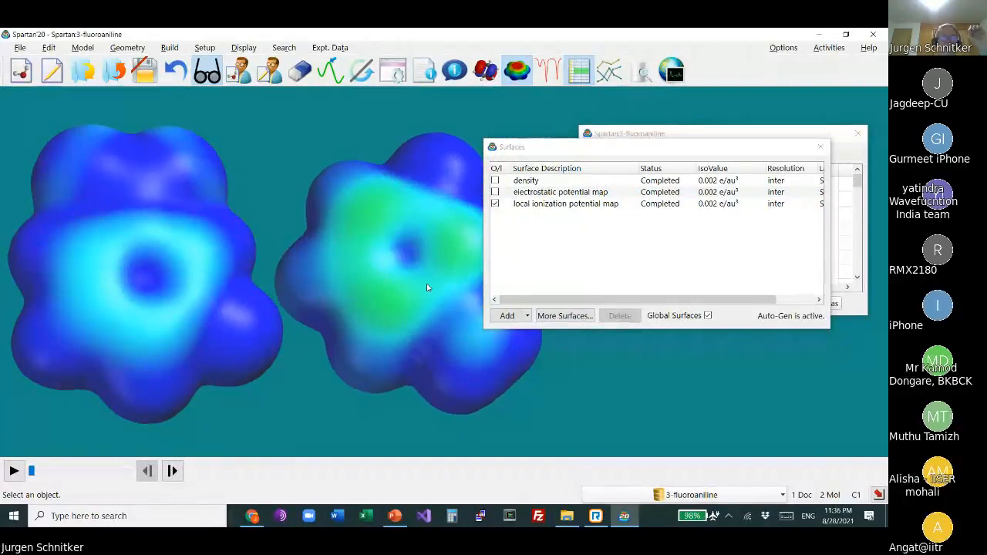
Step: Set the lower limit of the local ionization potential map's property range to 10 eV
left_click(443, 204)
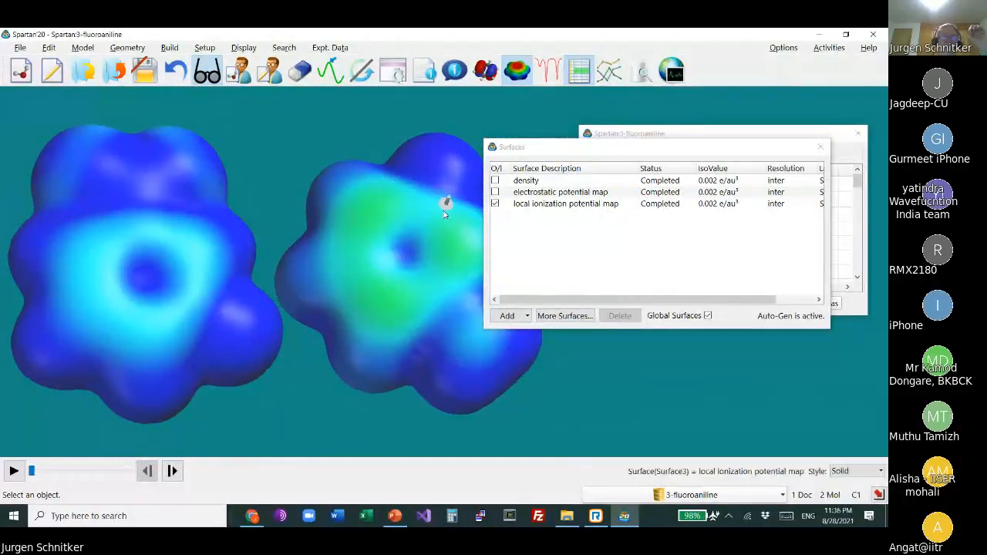
left_click(242, 47)
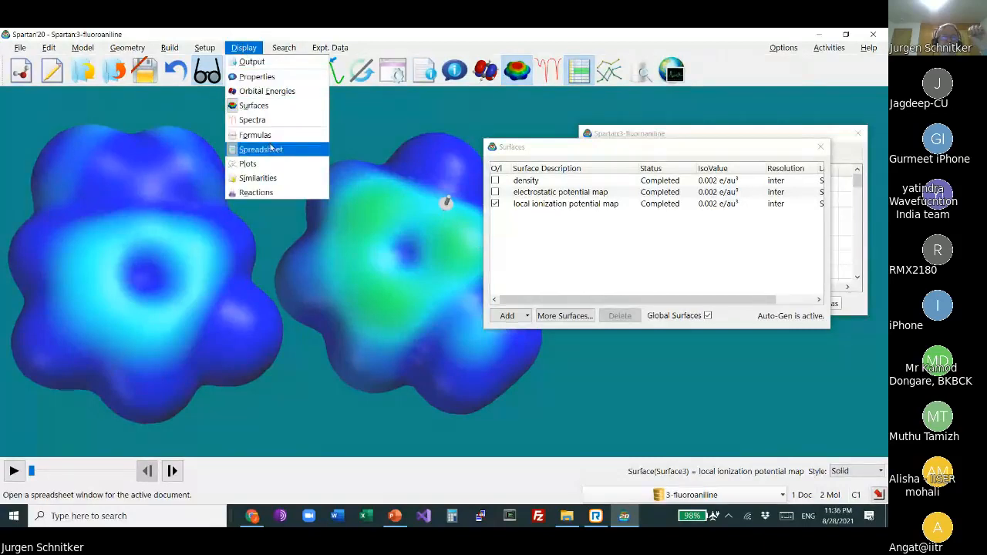
left_click(256, 76)
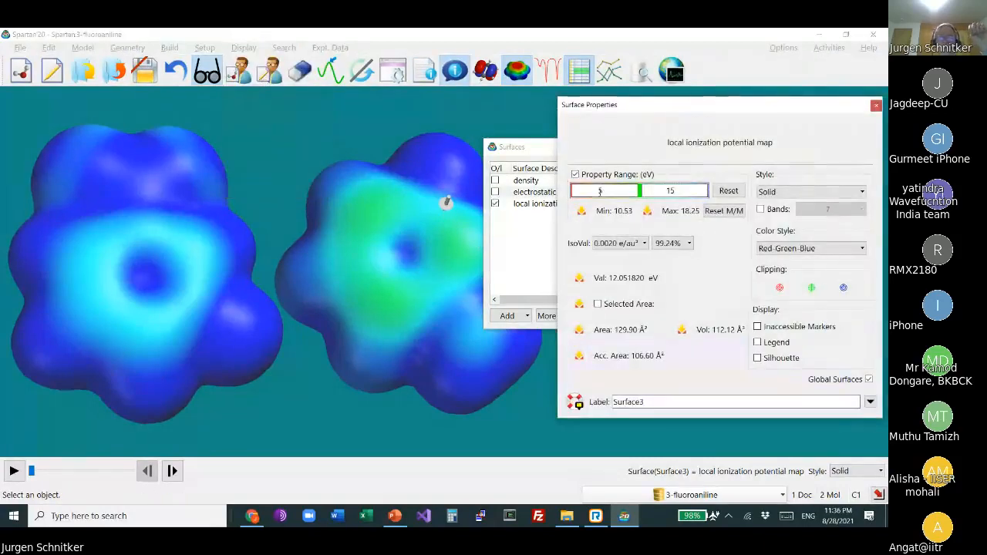
left_click_drag(603, 192, 587, 189)
type("10")
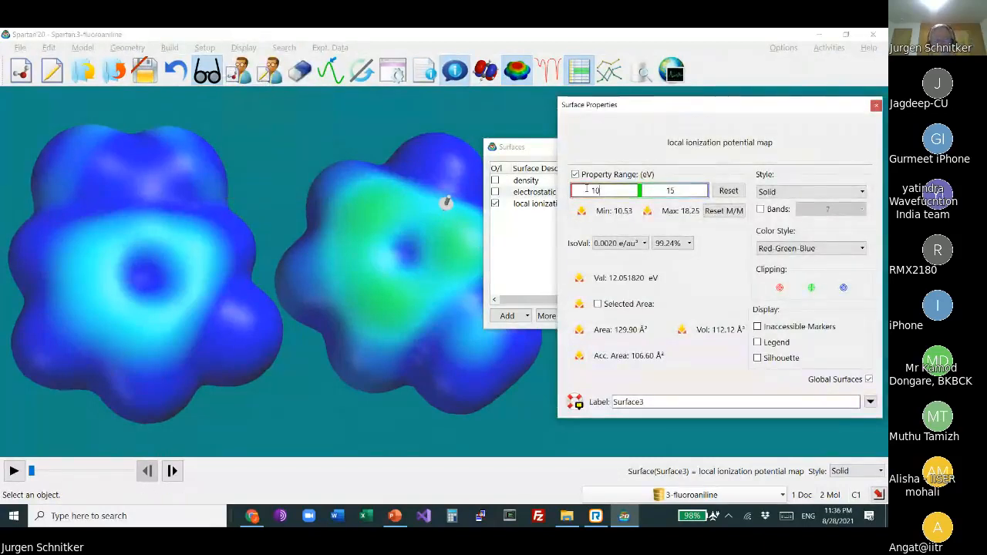
key("Return")
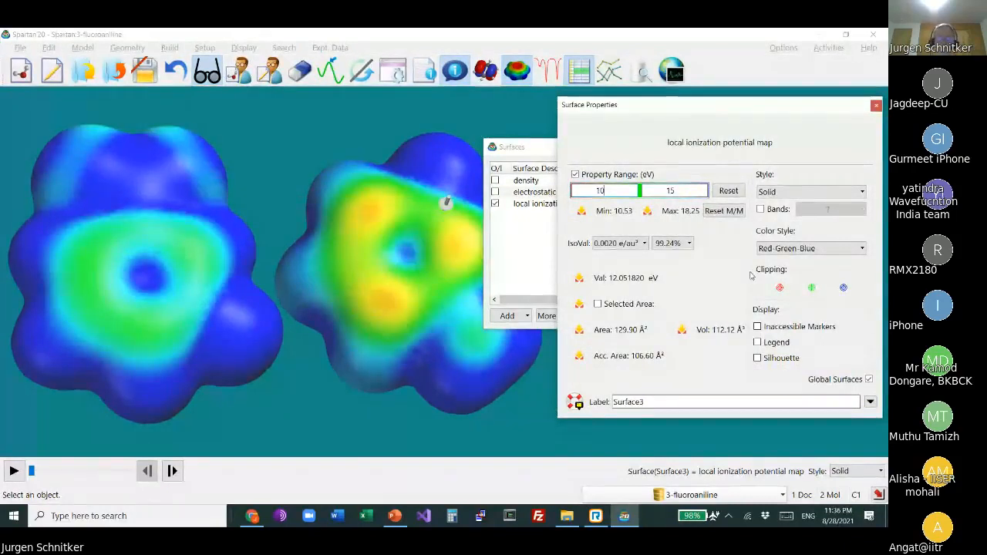
left_click_drag(419, 236, 416, 204)
left_click_drag(171, 174, 197, 163)
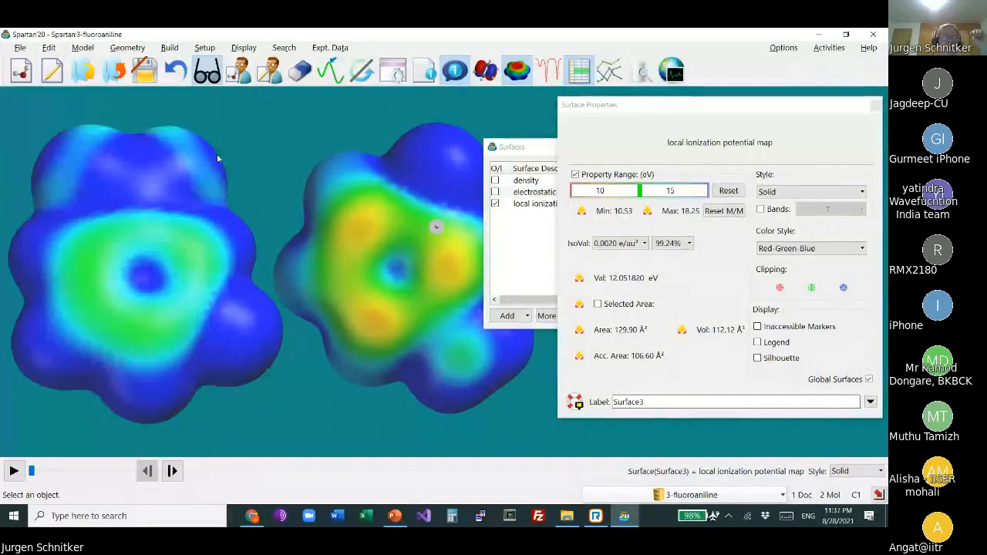
left_click_drag(236, 150, 237, 146)
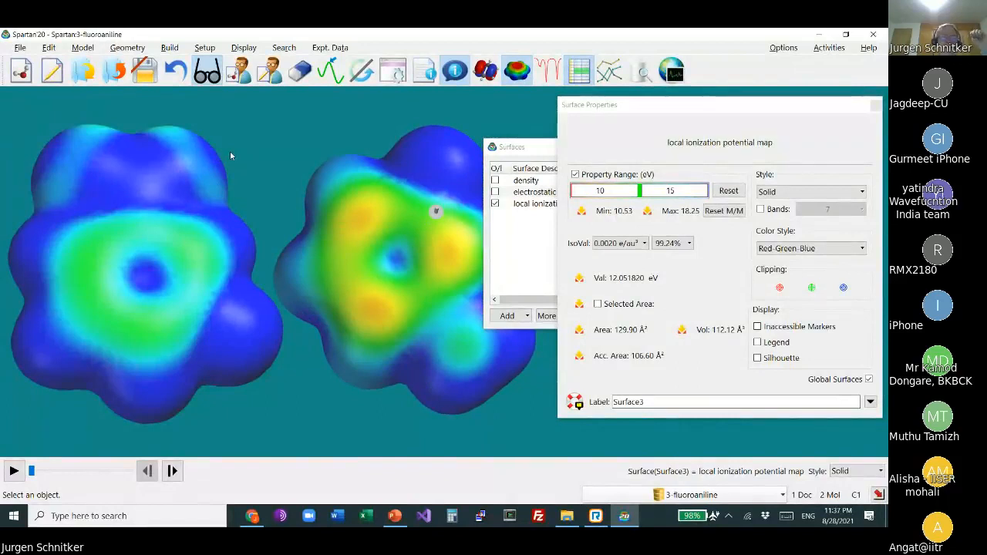
left_click_drag(230, 153, 251, 160)
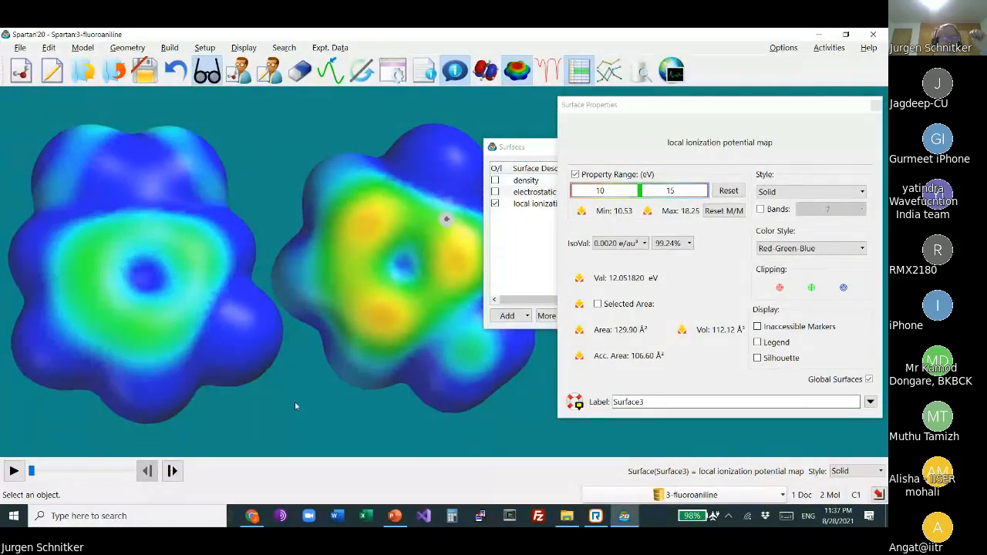
Step: Try lower limits of 5 and -5 eV for the local ionization potential map's property range and restore 10 eV
double_click(599, 191)
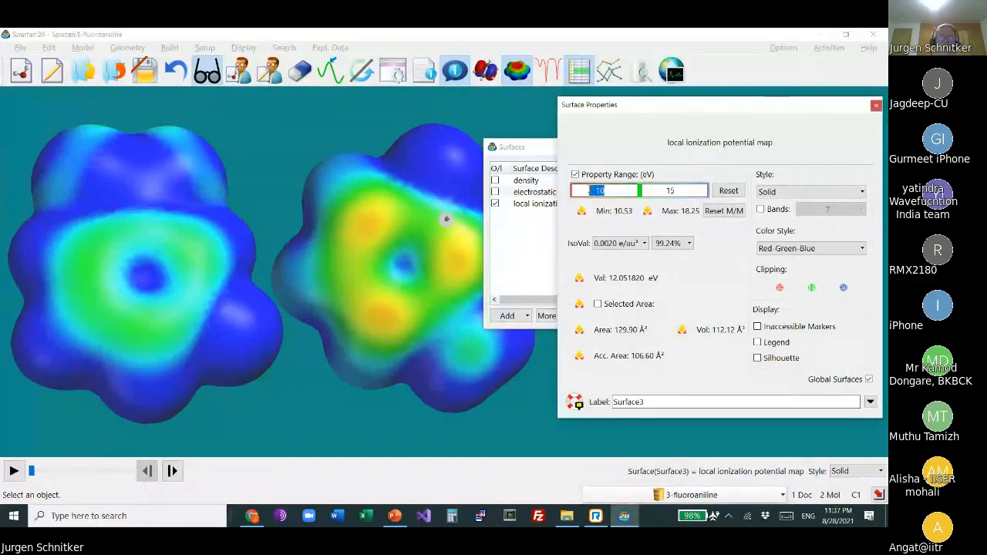
type("5")
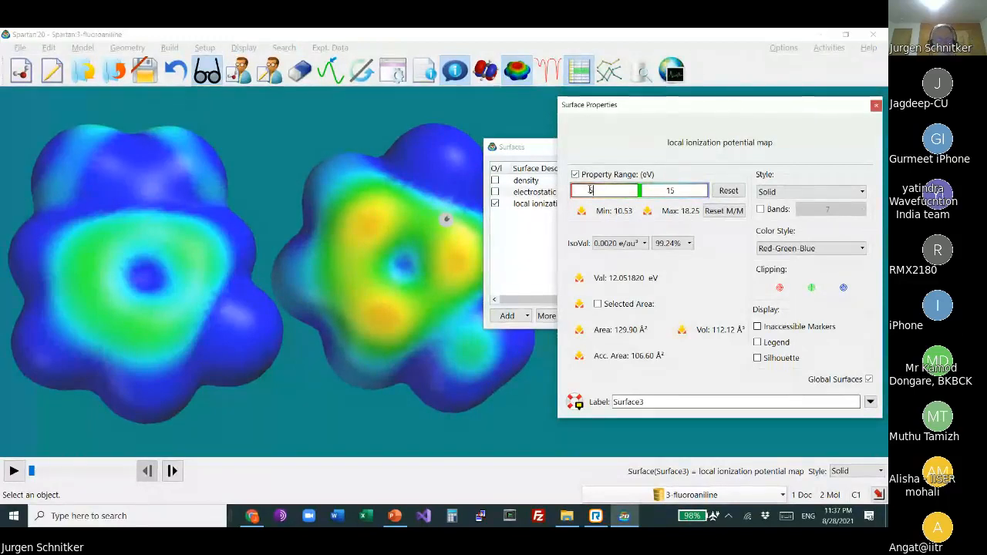
key("Return")
double_click(599, 190)
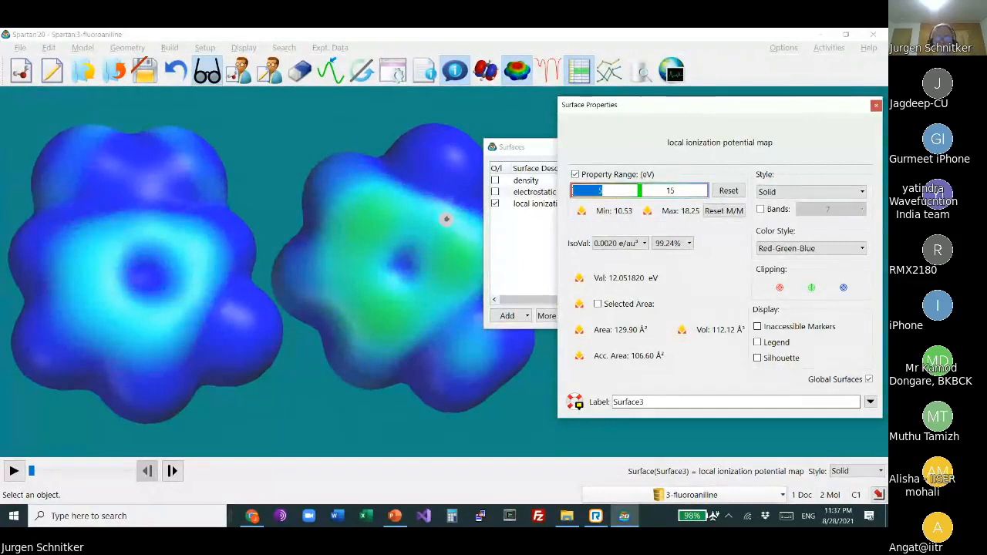
type("-5")
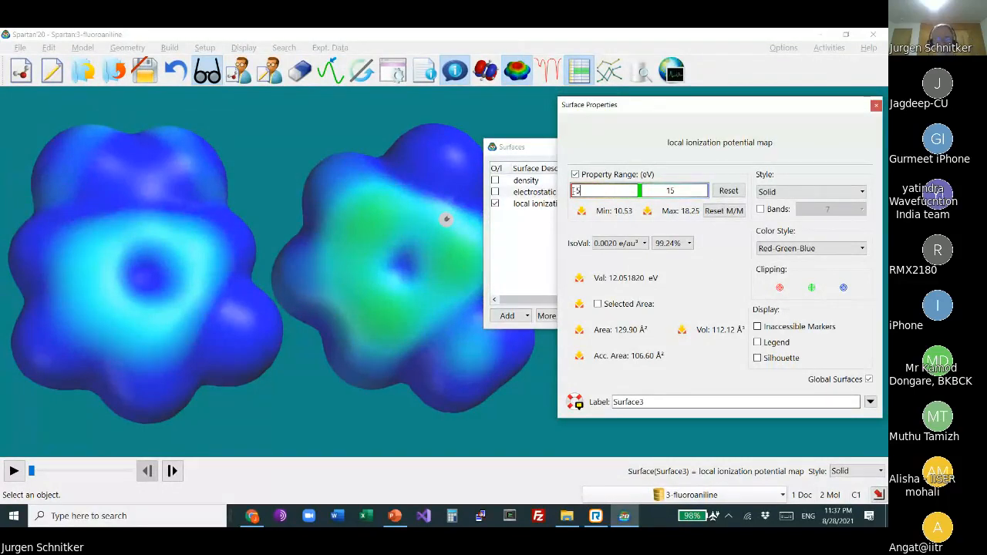
key("Return")
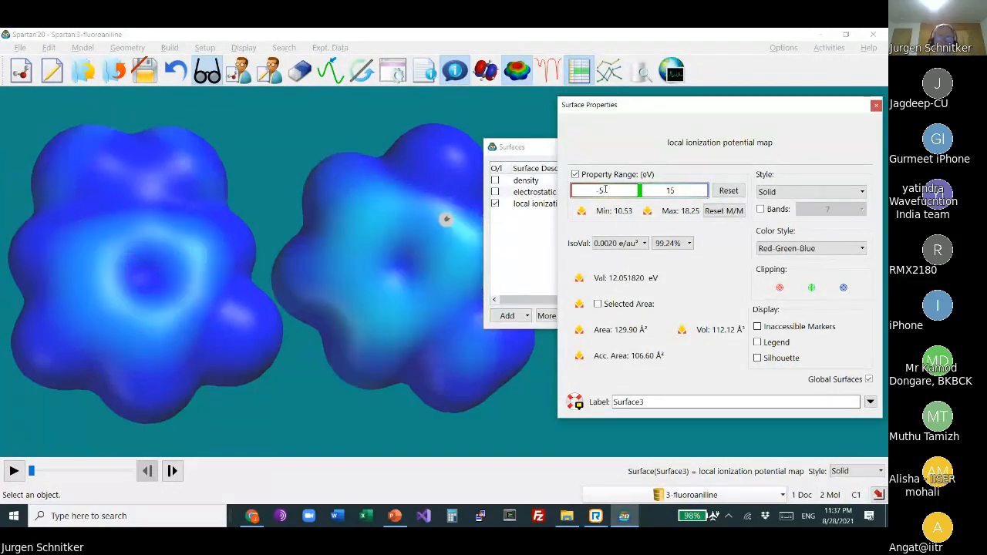
double_click(601, 191)
type("10")
key("Return")
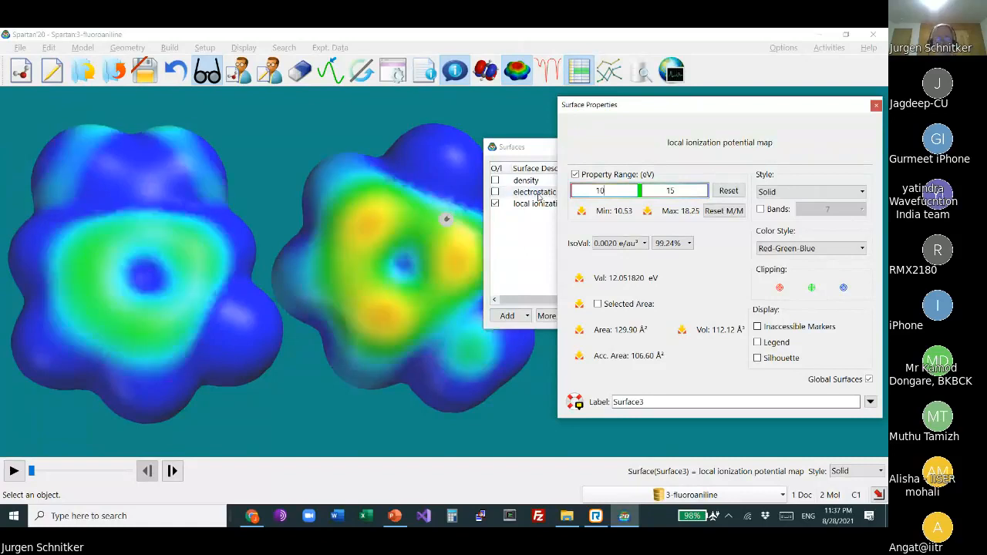
Step: Set the local ionization potential map's isovalue percentage to 95%
left_click(669, 243)
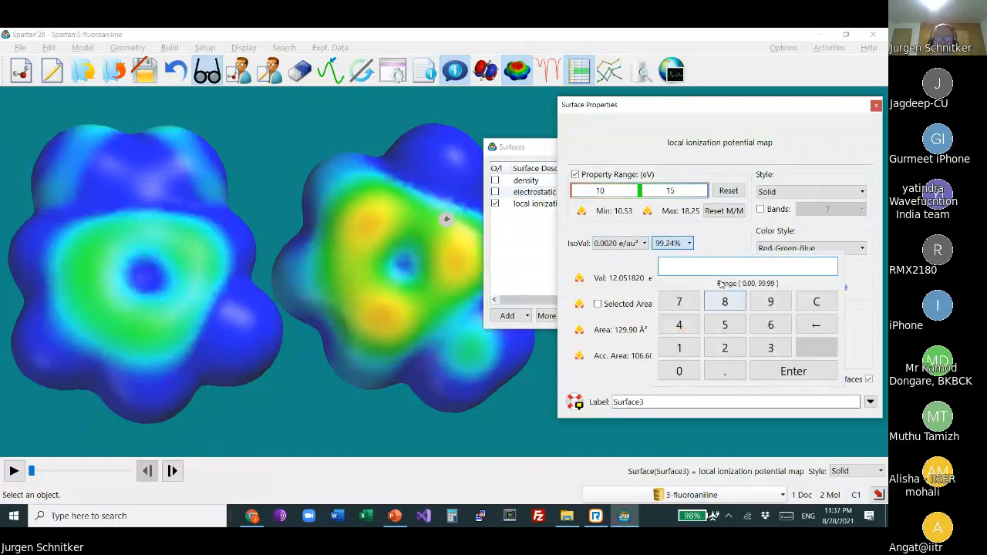
left_click(666, 243)
left_click(681, 248)
type("95")
left_click(790, 371)
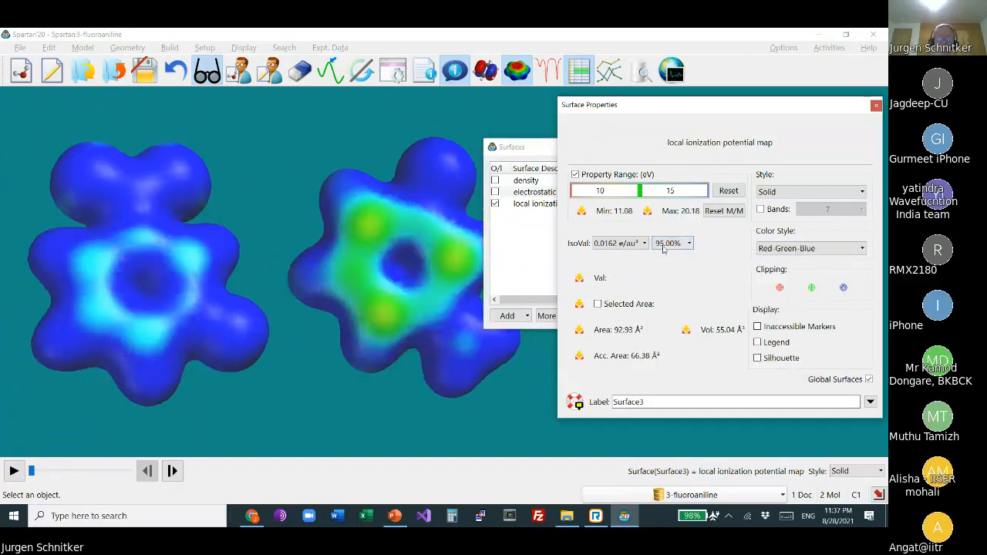
Step: Set the isovalue percentage of the local ionization potential map to 80% and compare both molecules' surfaces
left_click(664, 245)
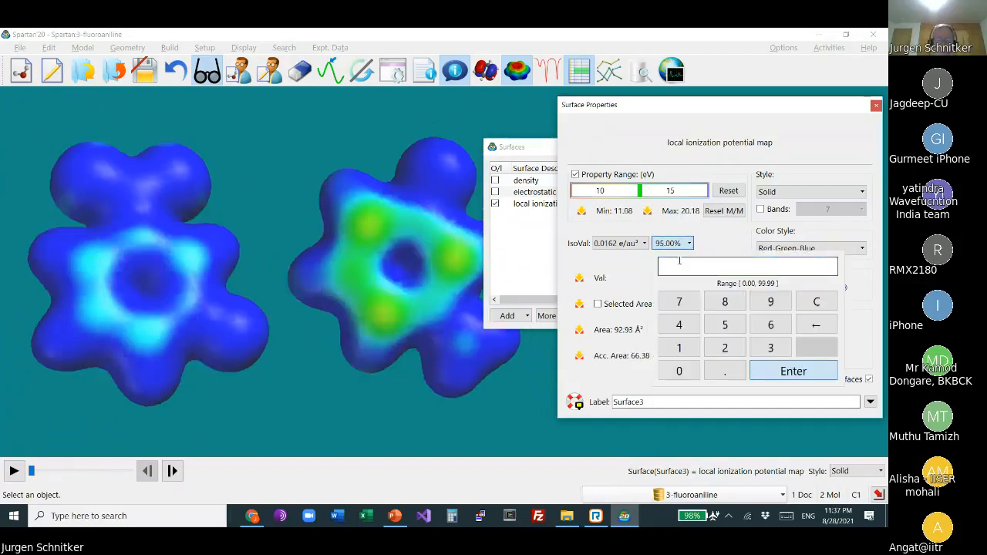
type("80")
left_click(793, 370)
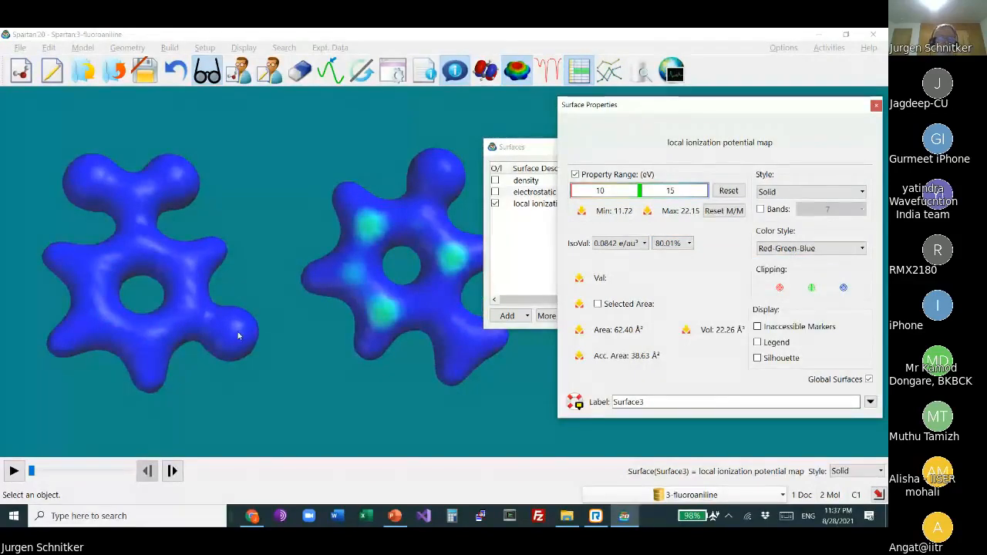
left_click_drag(258, 296, 272, 345)
left_click_drag(376, 267, 363, 237)
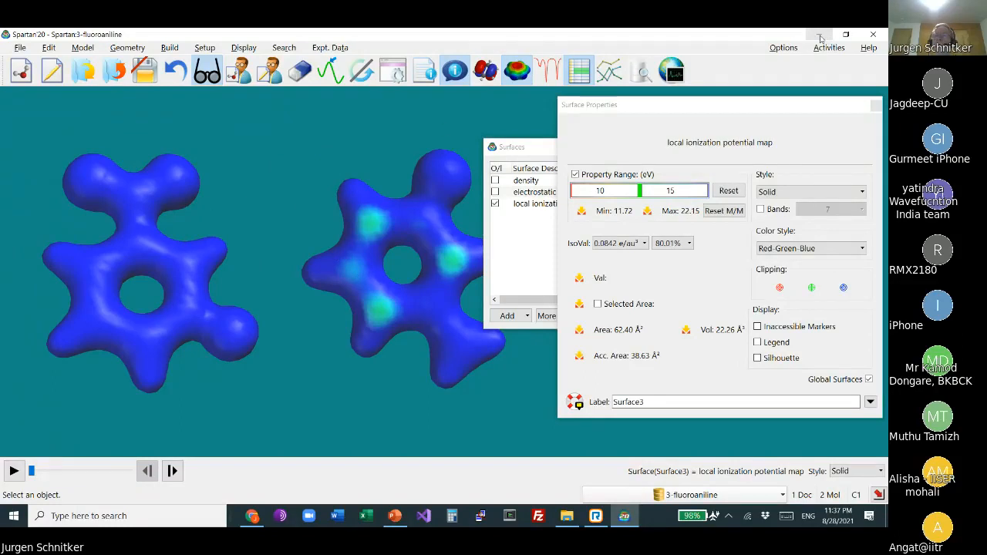
Step: Switch to the PowerPoint presentation and view the Relative Computational Cost slide
left_click(821, 36)
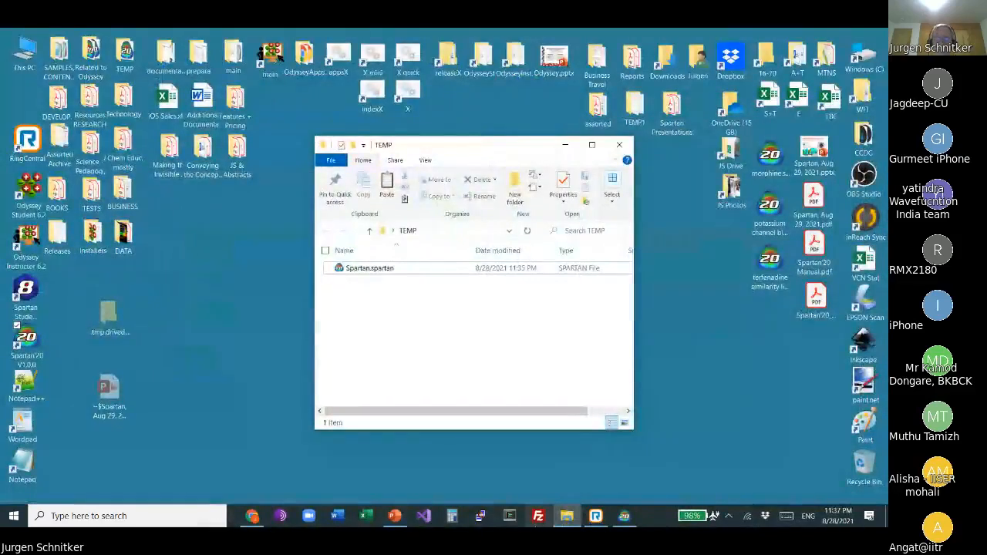
left_click(395, 517)
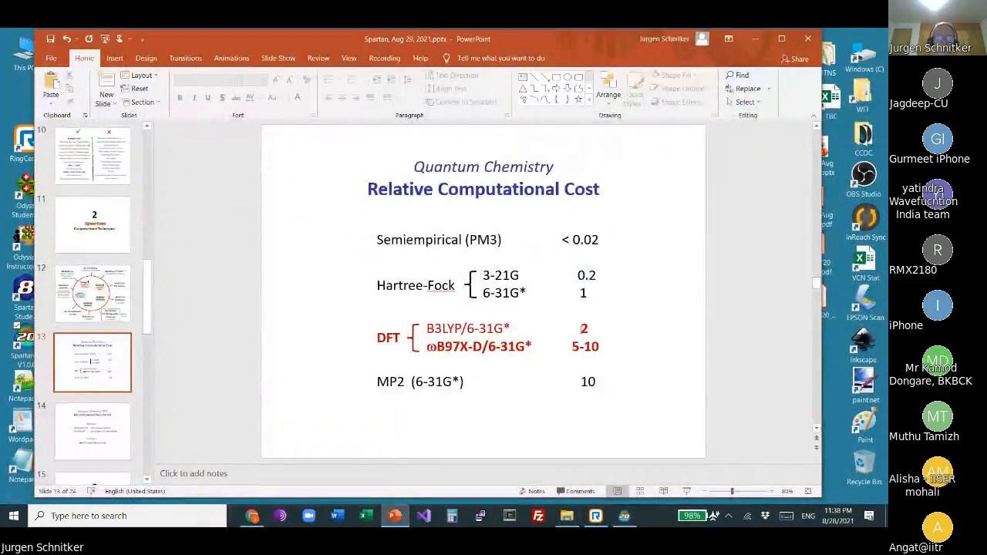
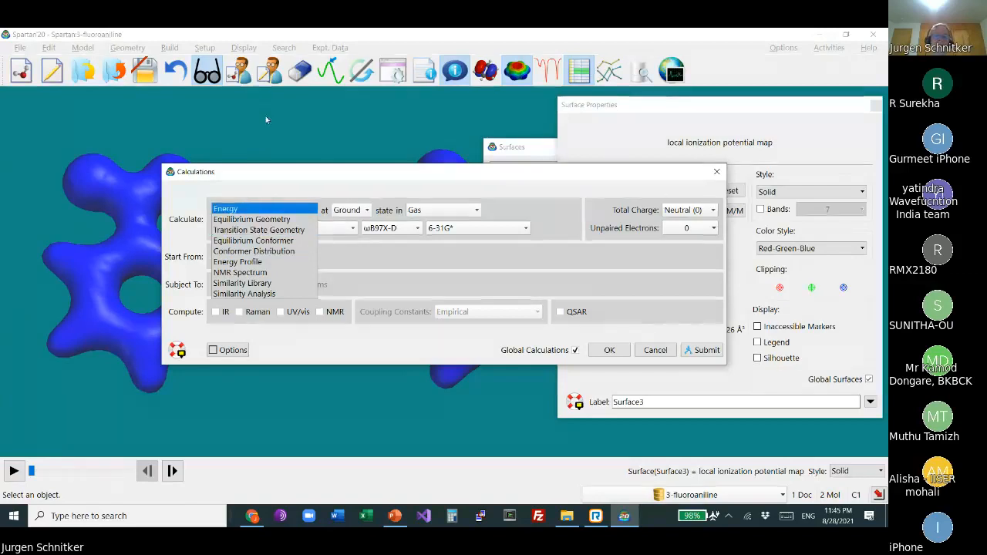
Step: Cancel the calculation setup and create a new molecule document with the Molecule Properties dialog closed
left_click(154, 99)
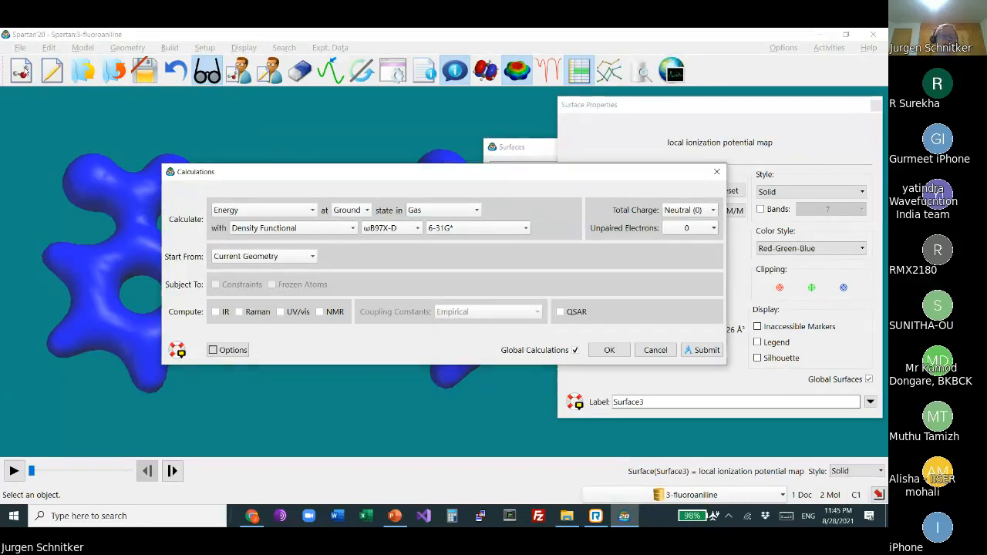
left_click(674, 350)
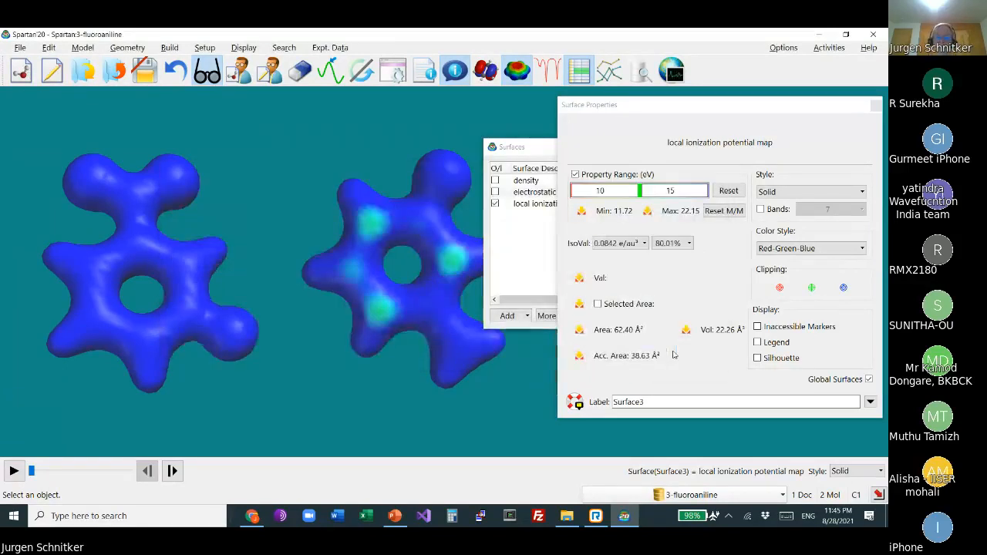
left_click(22, 72)
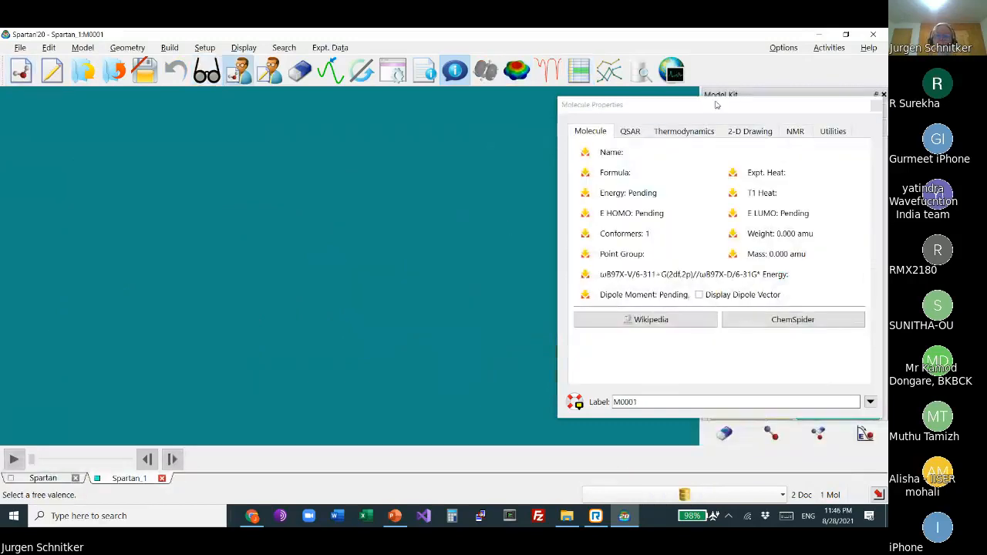
left_click(878, 105)
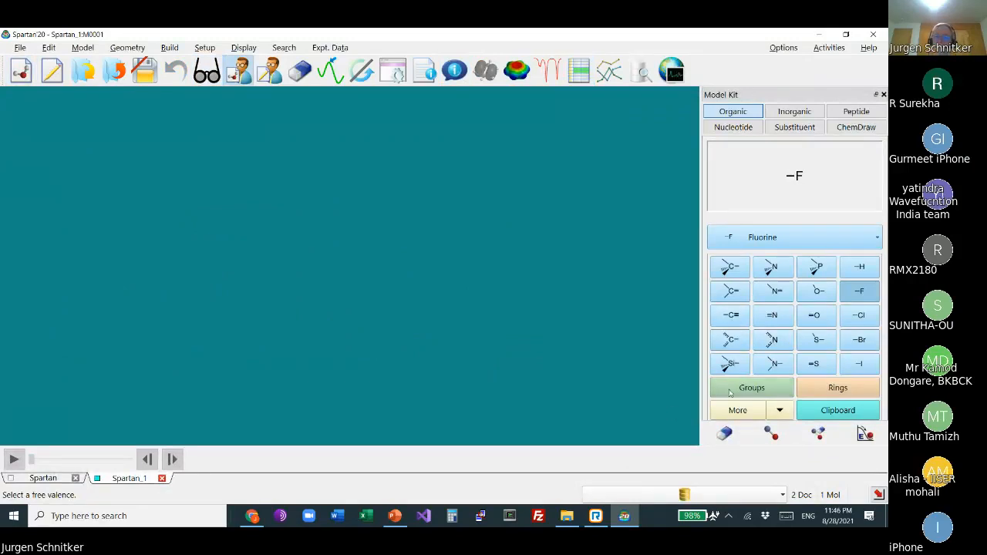
Step: Build trans-1,3-butadiene from four sp² carbons and select its central carbon–carbon bond
left_click(733, 299)
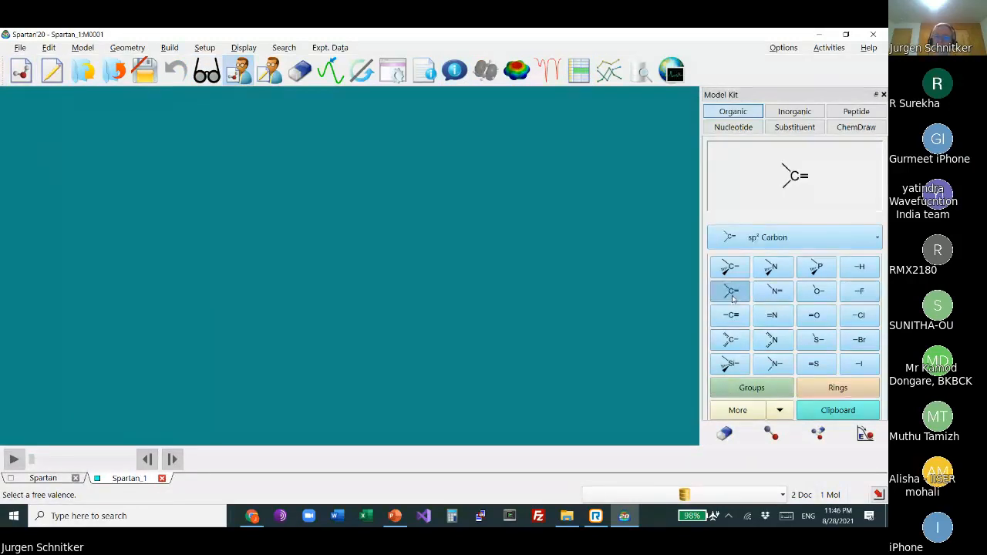
left_click(267, 301)
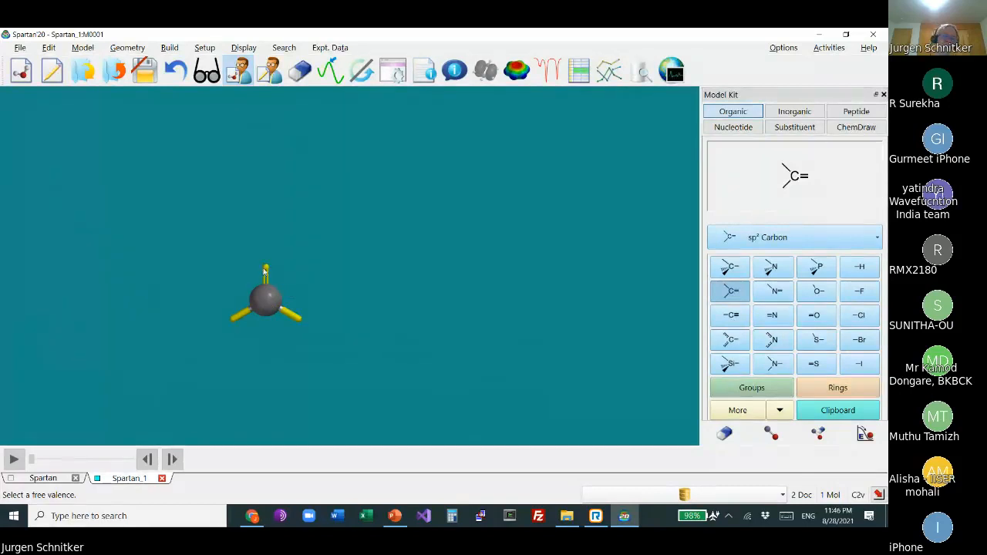
left_click(266, 272)
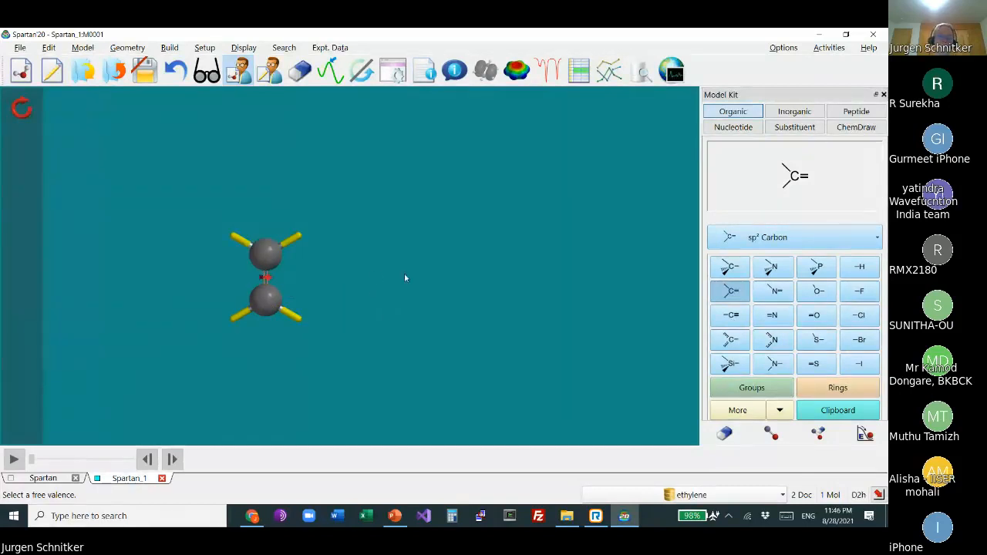
left_click_drag(404, 273, 368, 218)
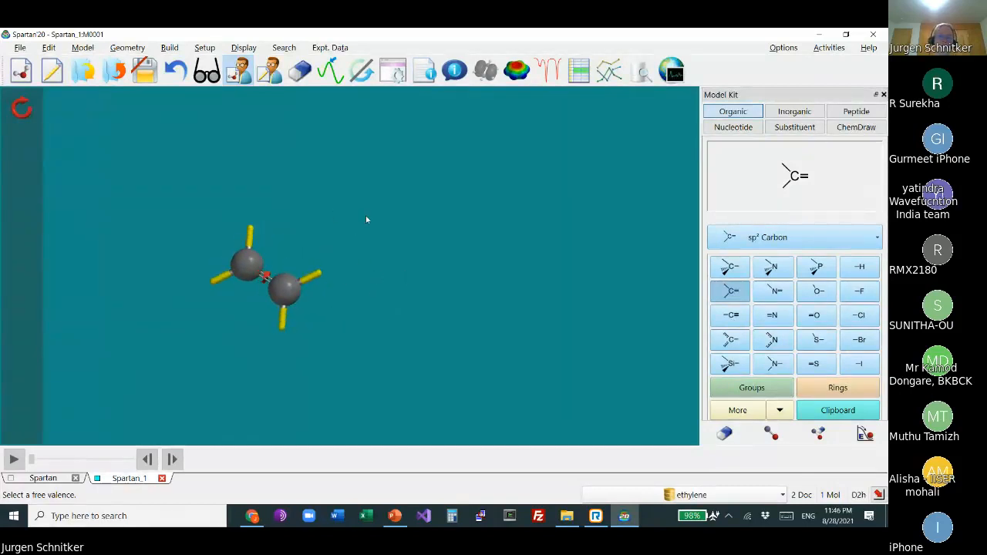
left_click(258, 228)
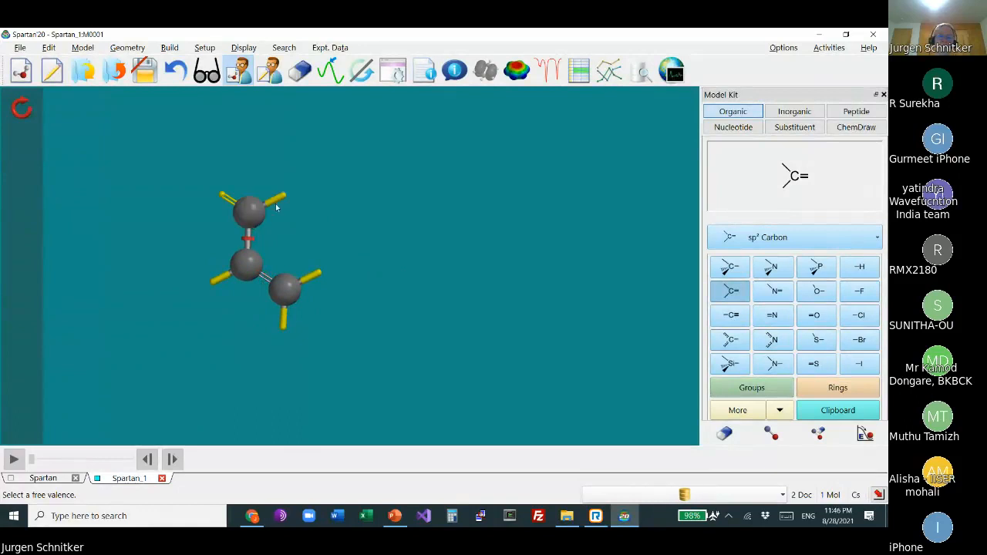
left_click(224, 196)
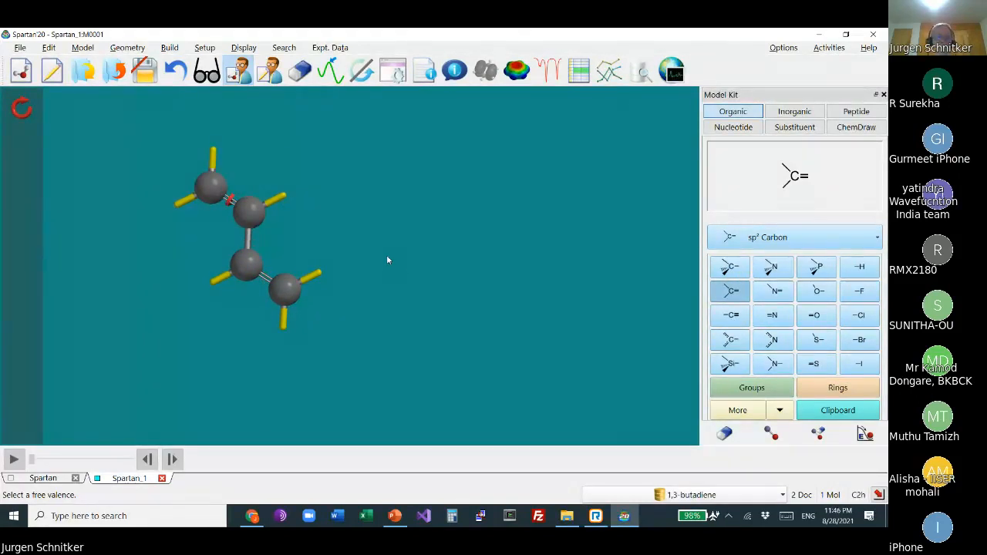
mouse_move(386, 254)
left_mouse_down()
mouse_move(385, 244)
mouse_move(395, 259)
left_mouse_up()
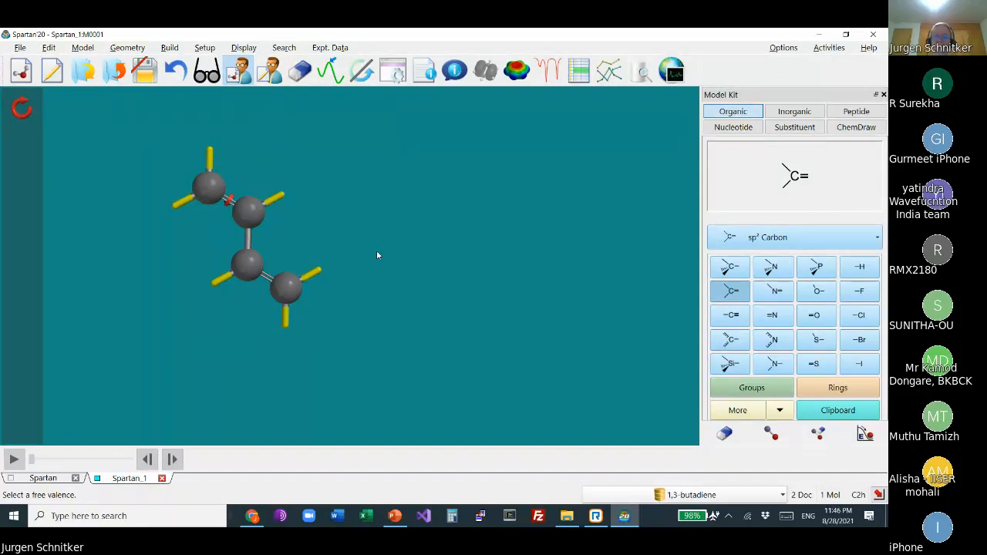
left_click(251, 241)
left_click(249, 241)
Step: Examine the calculation types offered in the calculation setup for 1,3-butadiene and cancel without changes
left_click(244, 47)
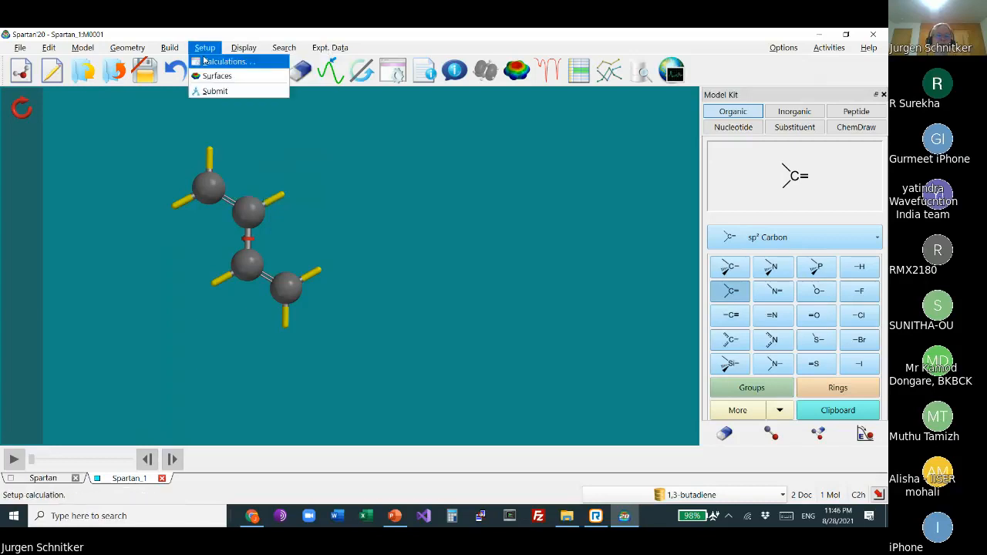
left_click(220, 62)
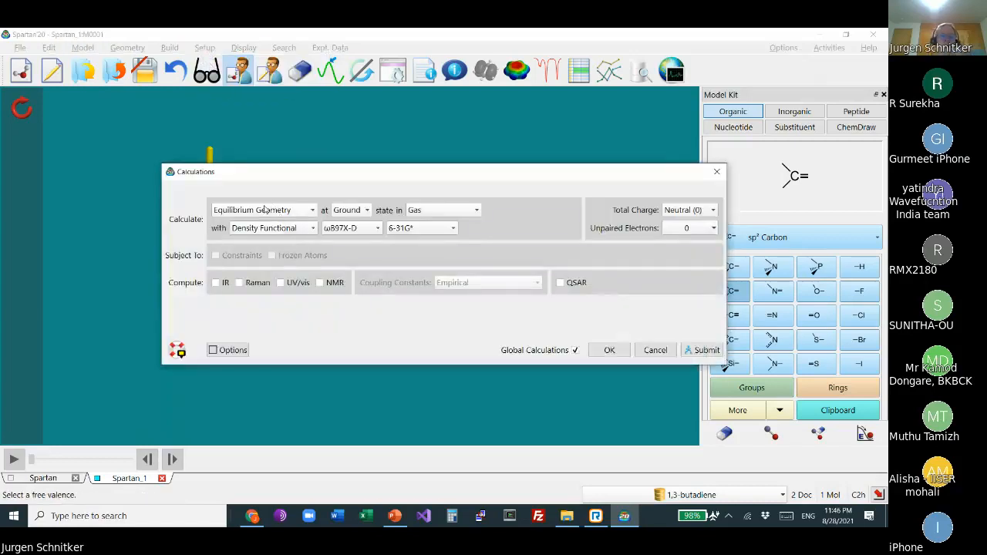
left_click(260, 210)
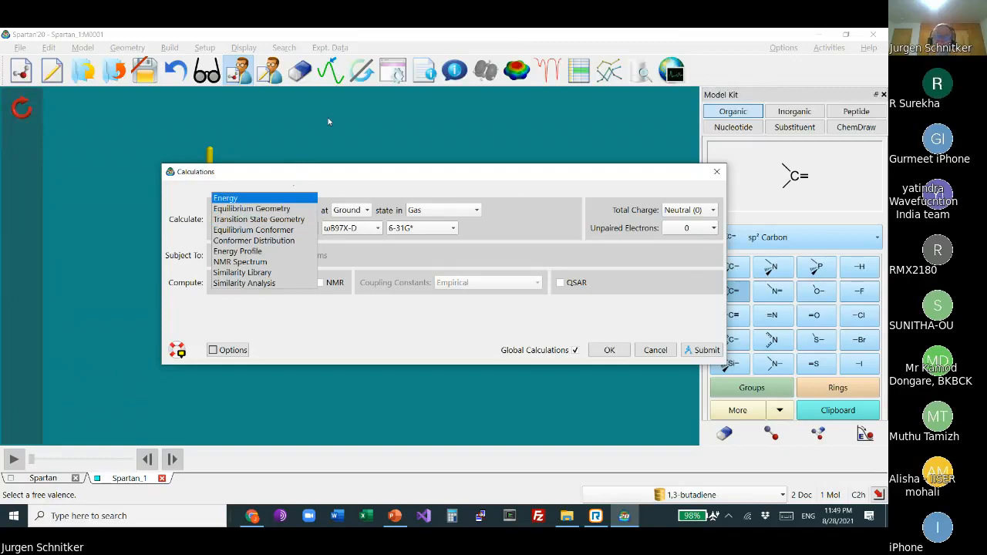
left_click(656, 351)
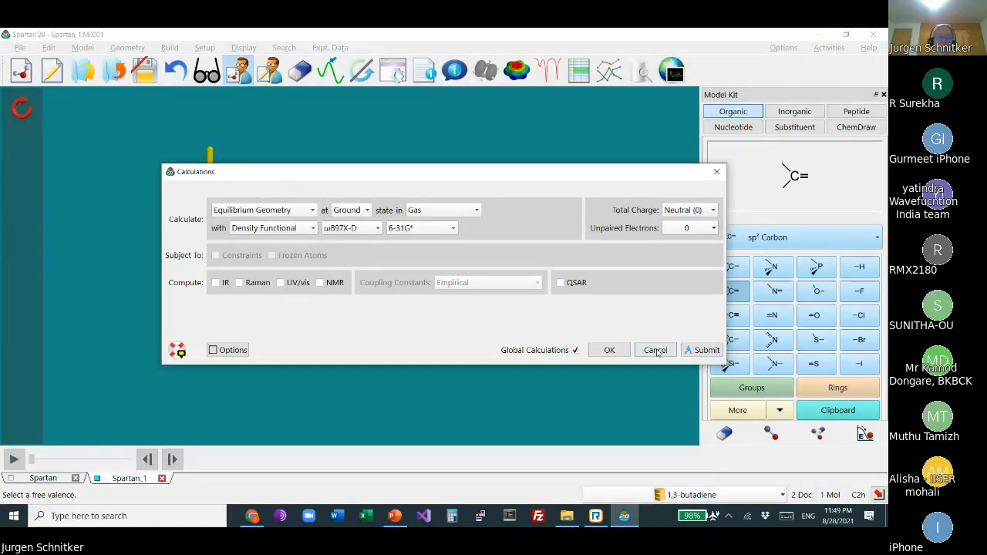
left_click(651, 350)
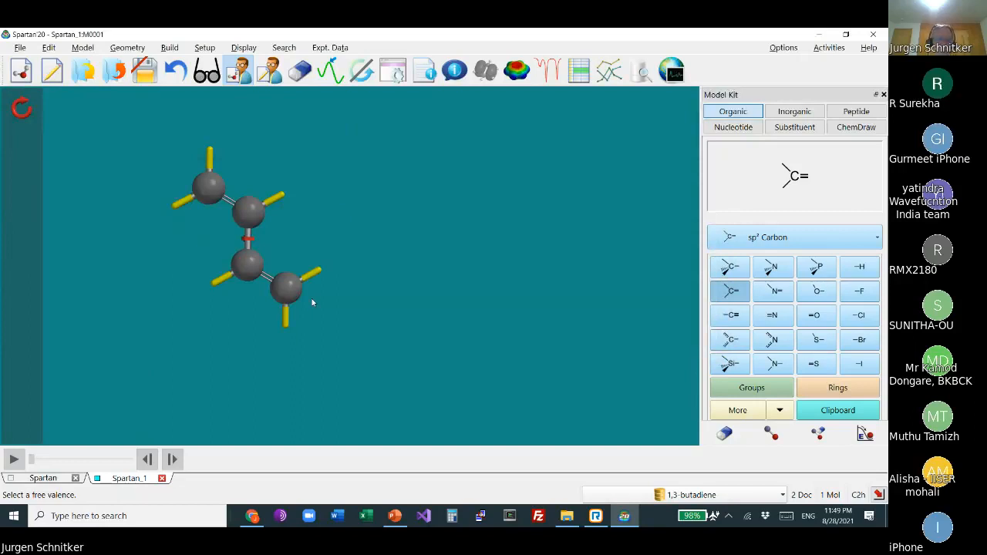
Step: Rotate one half of 1,3-butadiene about the central bond into a cis-like arrangement
scroll(327, 307, "down", 5, "ctrl")
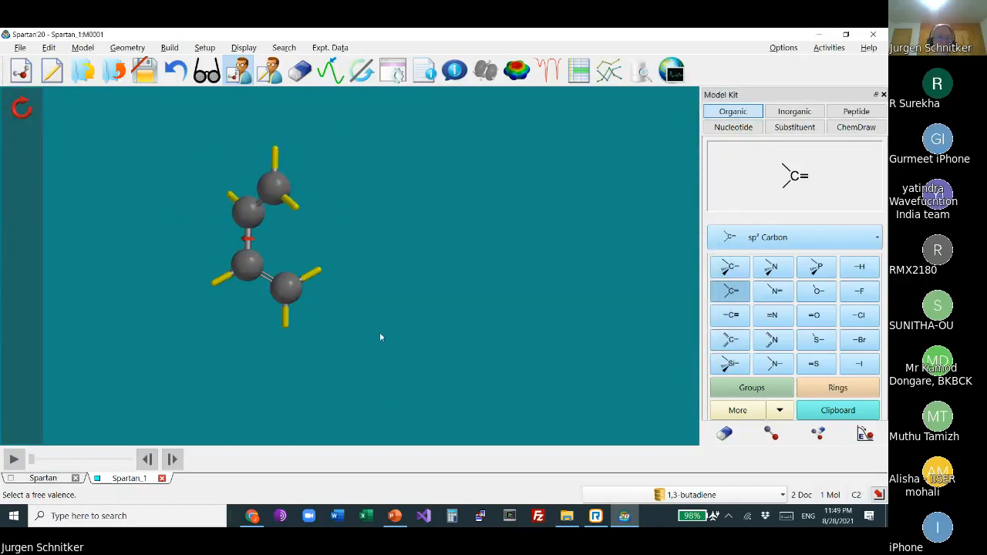
scroll(357, 300, "down", 3, "ctrl")
scroll(340, 289, "up", 5)
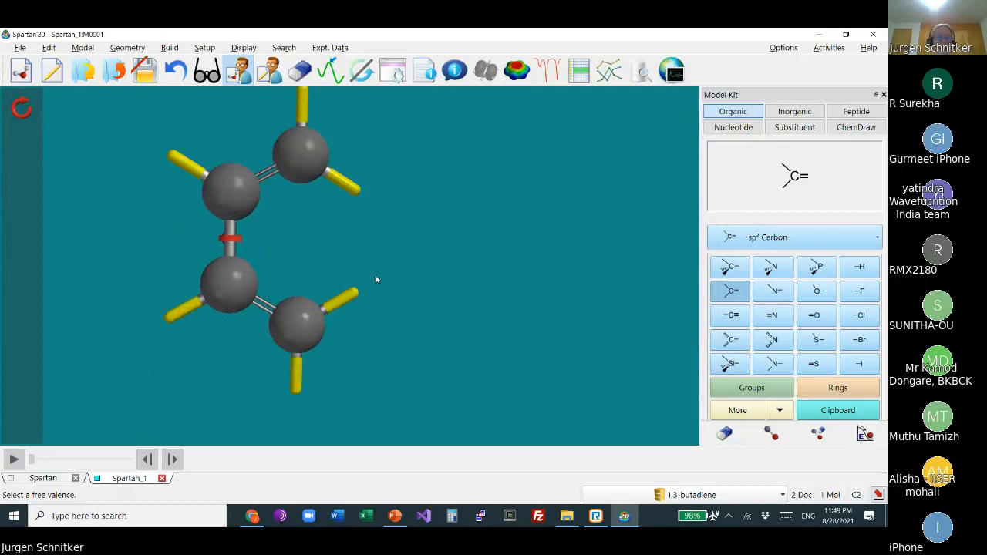
Step: Attach a cyano group to each of the two inner carbons of the cis-1,3-butadiene
right_click_drag(375, 279, 376, 309)
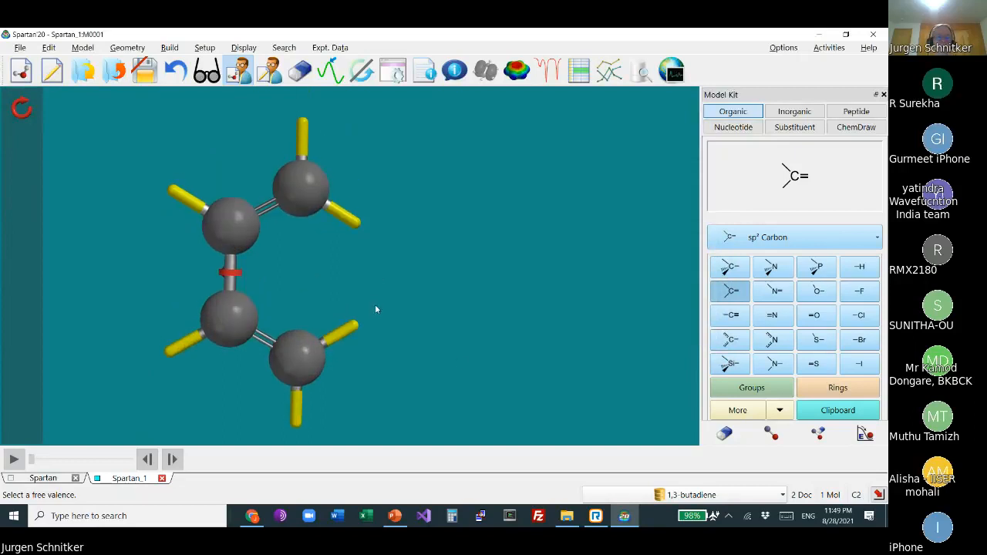
left_click(756, 386)
left_click(759, 232)
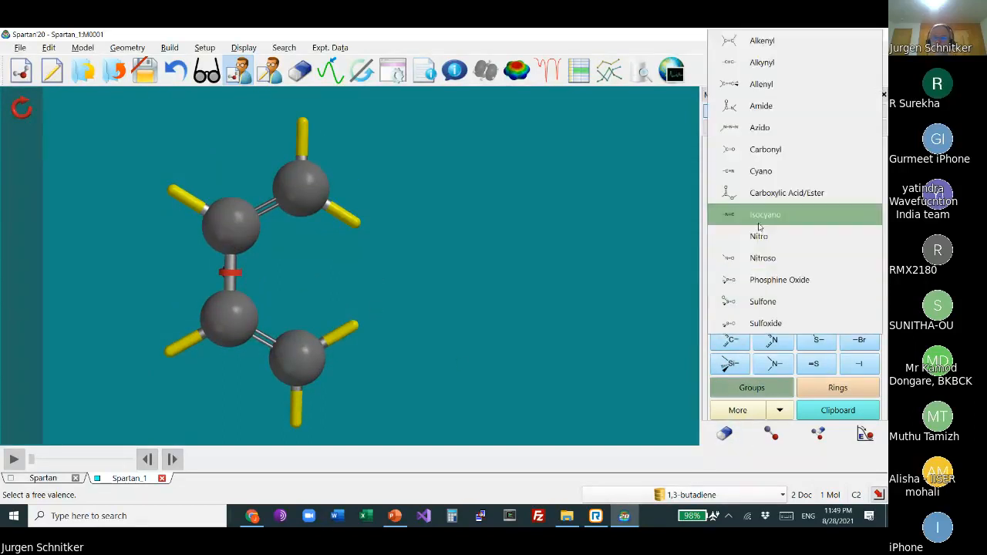
left_click(759, 172)
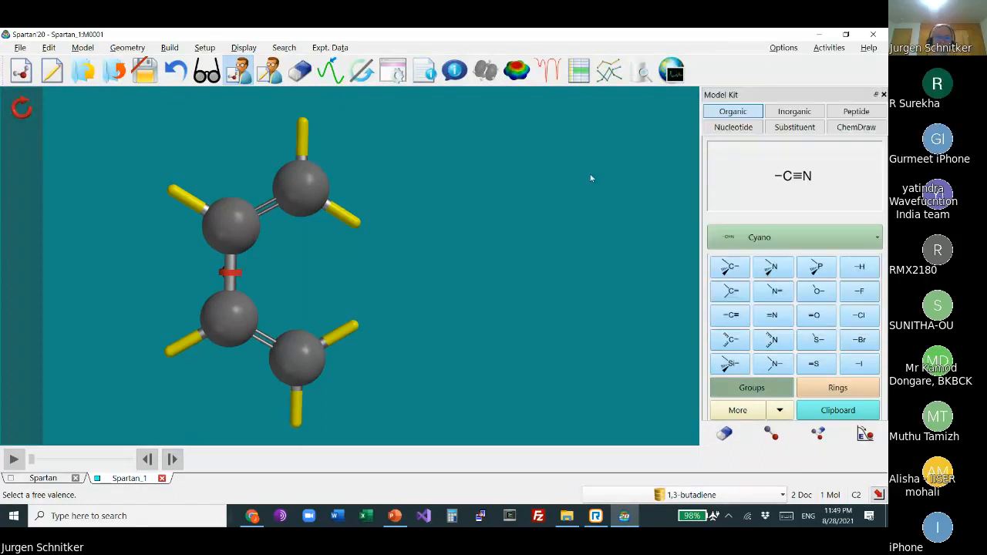
left_click(179, 195)
left_click(163, 352)
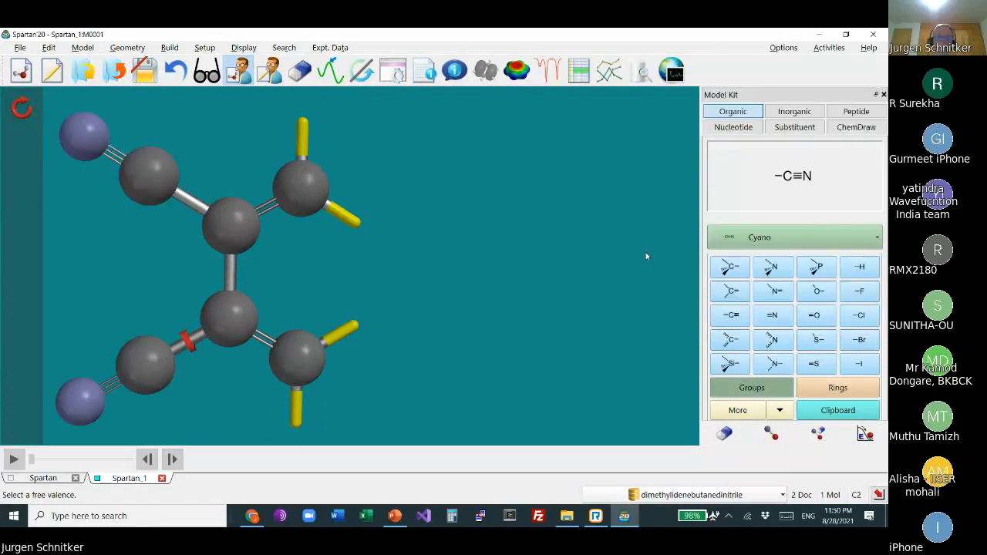
Step: Build a separate ethylene from two sp² carbons, orient it beside the diene's open end, and switch to viewing the model without the Surfaces dialog
left_click(730, 290)
left_click(478, 224)
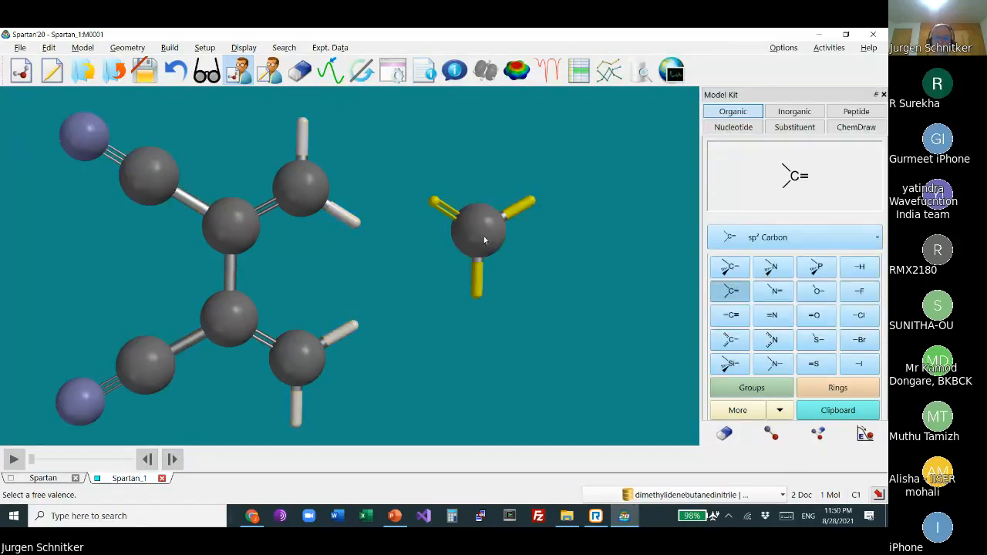
left_click(441, 207)
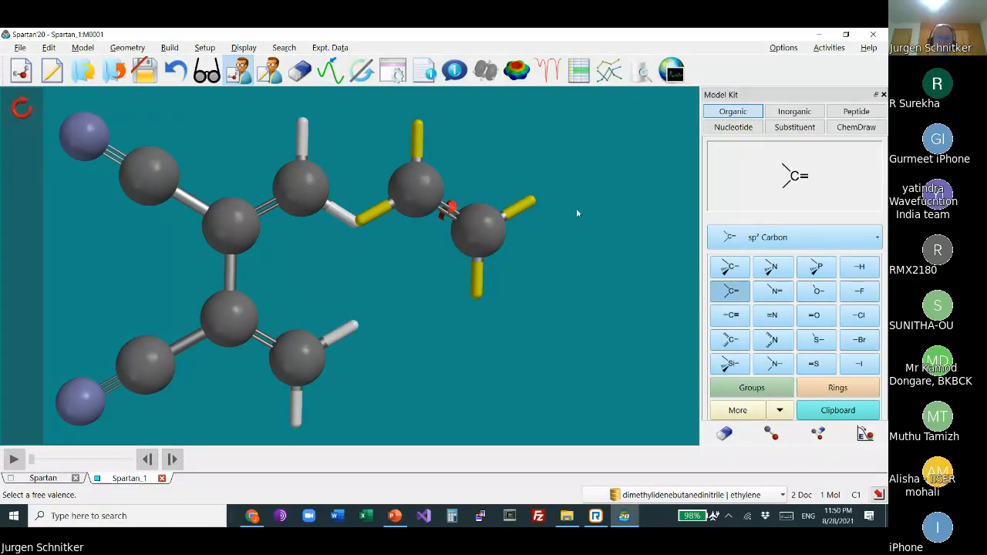
right_click_drag(574, 404, 620, 448, "ctrl")
left_click_drag(602, 333, 573, 327, "ctrl")
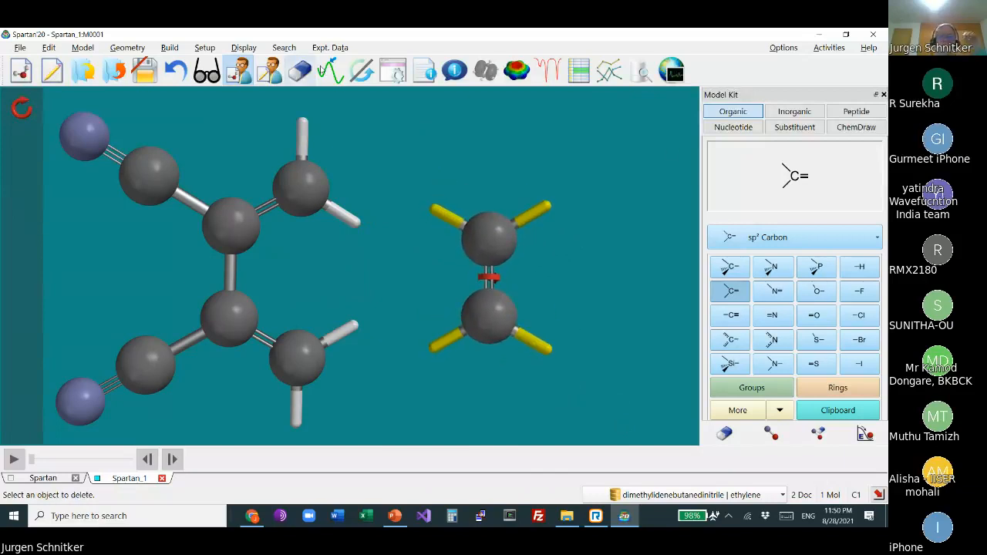
left_click(207, 72)
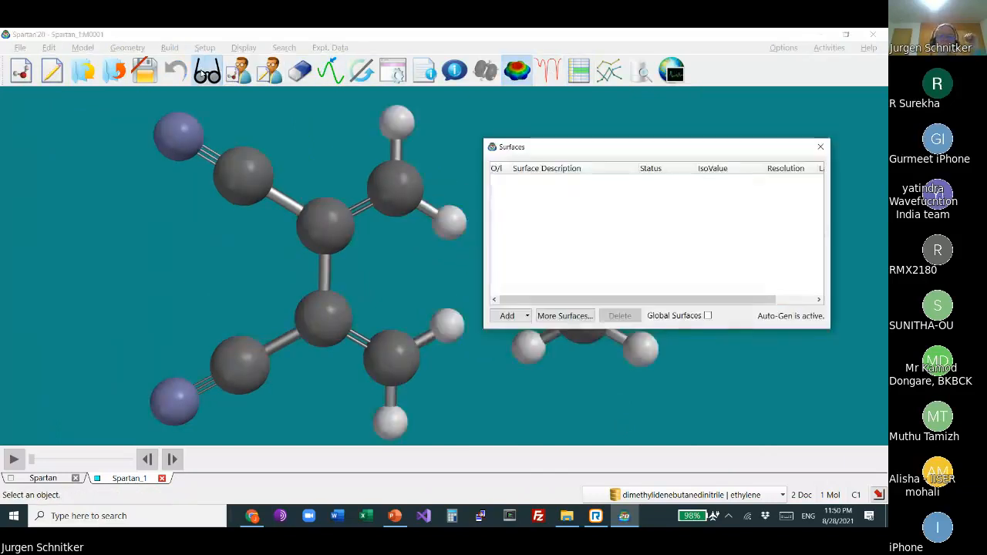
left_click(821, 147)
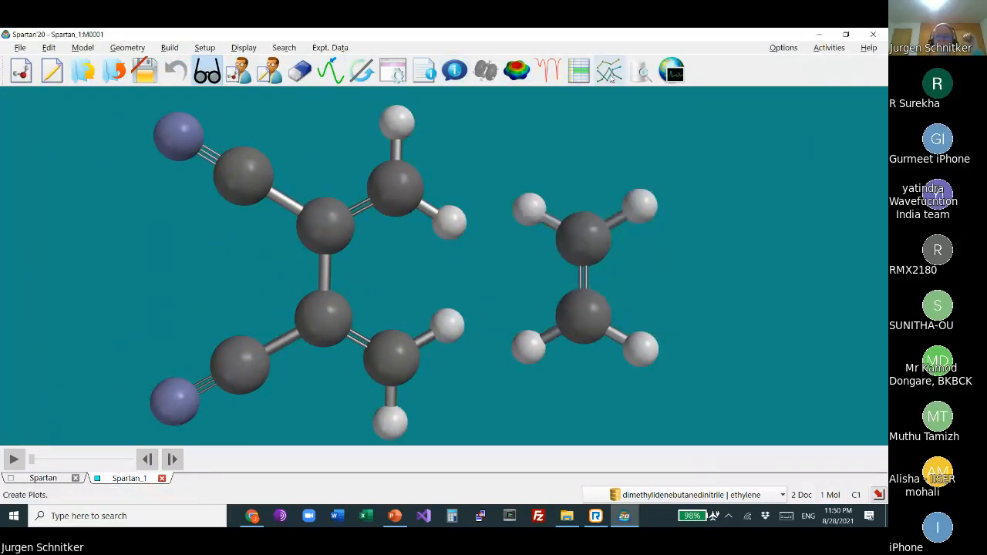
Step: Start a transition state guess and draw a reaction arrow from the diene's lower C=C bond to its central C–C bond
left_click(171, 49)
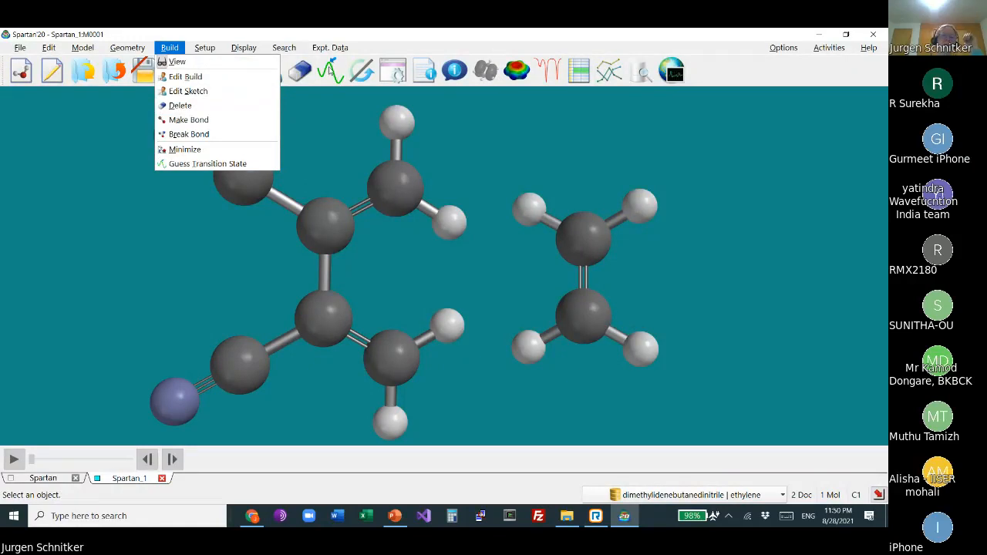
left_click(320, 125)
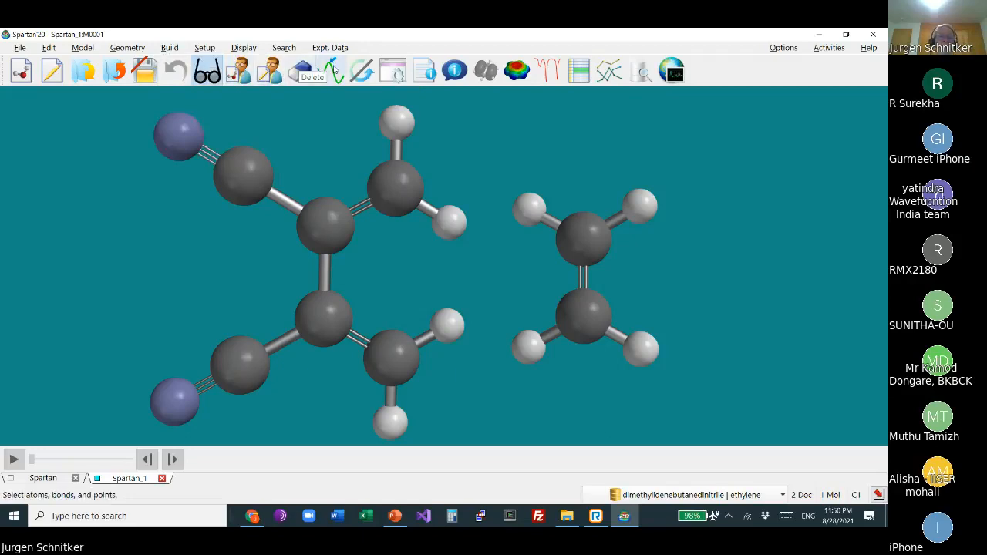
left_click(332, 71)
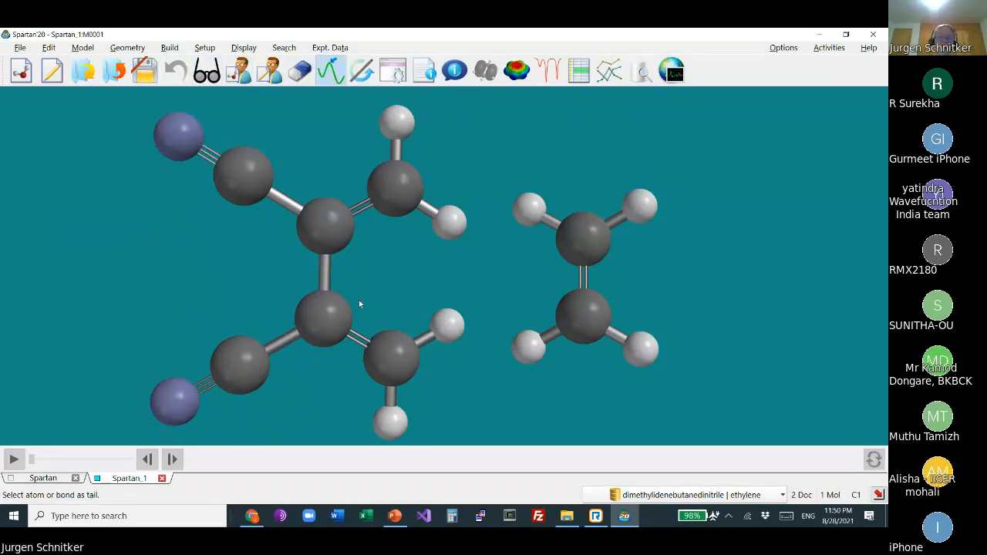
left_click(358, 337)
left_click(327, 272)
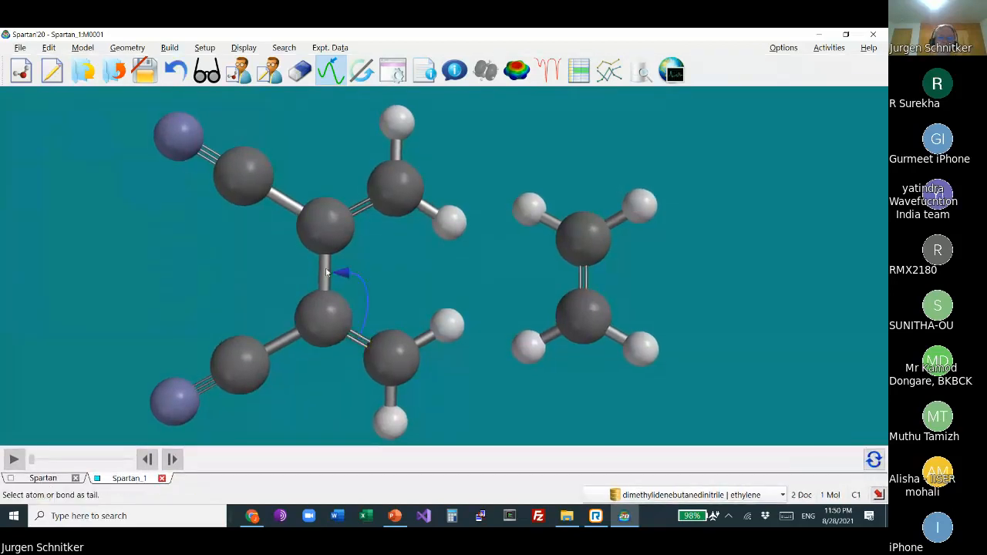
Step: Draw a second reaction arrow from the diene's upper C=C bond to the gap between its terminal carbon and ethylene's upper carbon
left_click(368, 209)
left_click(49, 47)
left_click(54, 63)
left_click(377, 203)
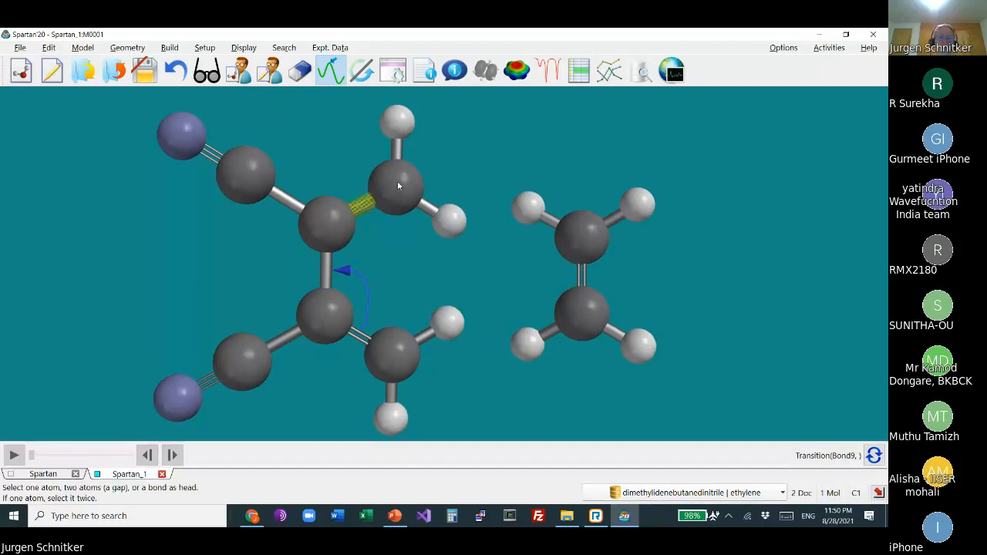
left_click(397, 181)
left_click(584, 243)
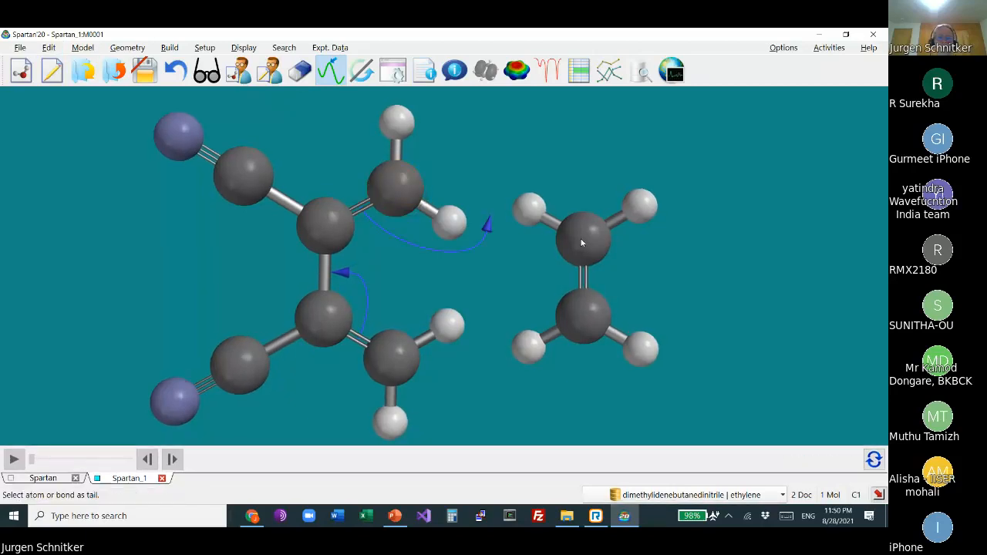
Step: Draw a third reaction arrow from the ethylene double bond to the gap between its lower carbon and the diene's lower terminal carbon
left_click(585, 280)
left_click(582, 312)
left_click(384, 355)
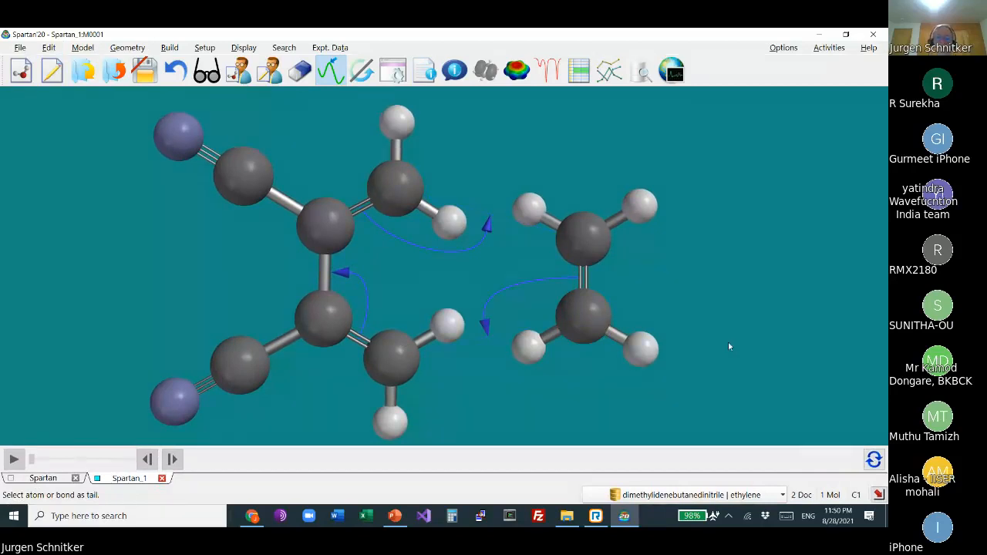
Step: Generate the Diels–Alder transition state guess from the three arrows and inspect its geometry from several sides
left_click(874, 460)
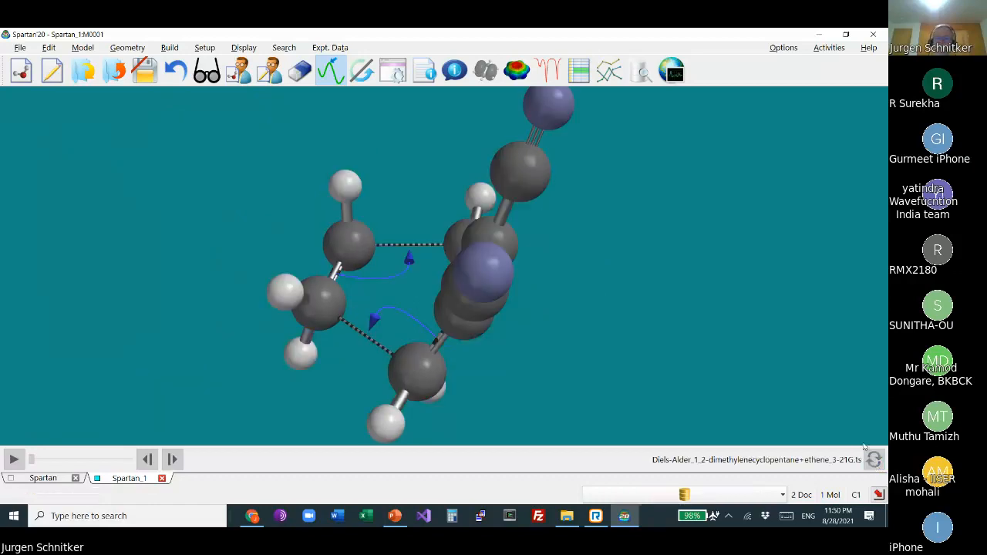
mouse_move(662, 306)
left_mouse_down()
mouse_move(702, 345)
mouse_move(681, 337)
mouse_move(662, 378)
mouse_move(652, 376)
mouse_move(653, 346)
mouse_move(674, 344)
mouse_move(659, 302)
mouse_move(652, 332)
mouse_move(661, 315)
left_mouse_up()
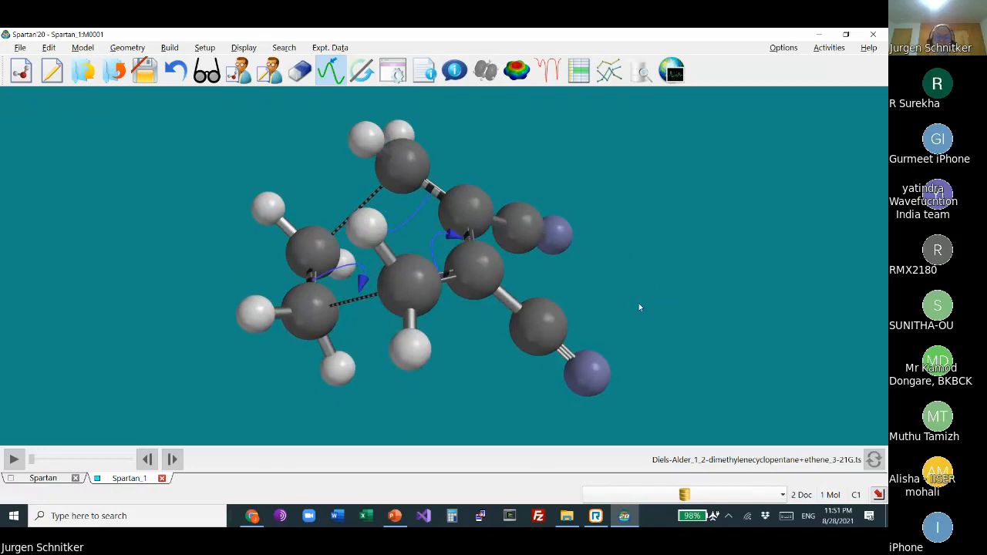
left_click_drag(638, 307, 632, 266)
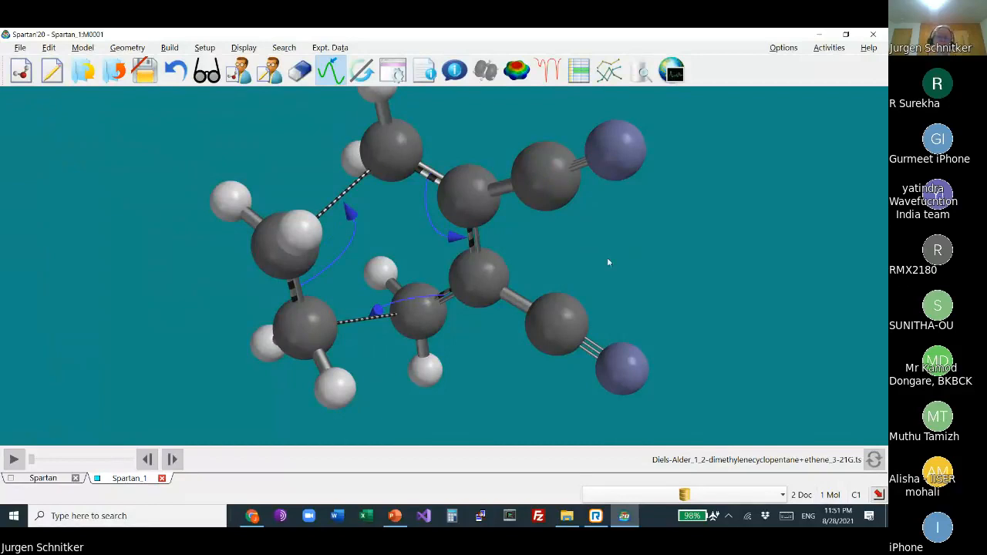
left_click_drag(559, 225, 567, 314)
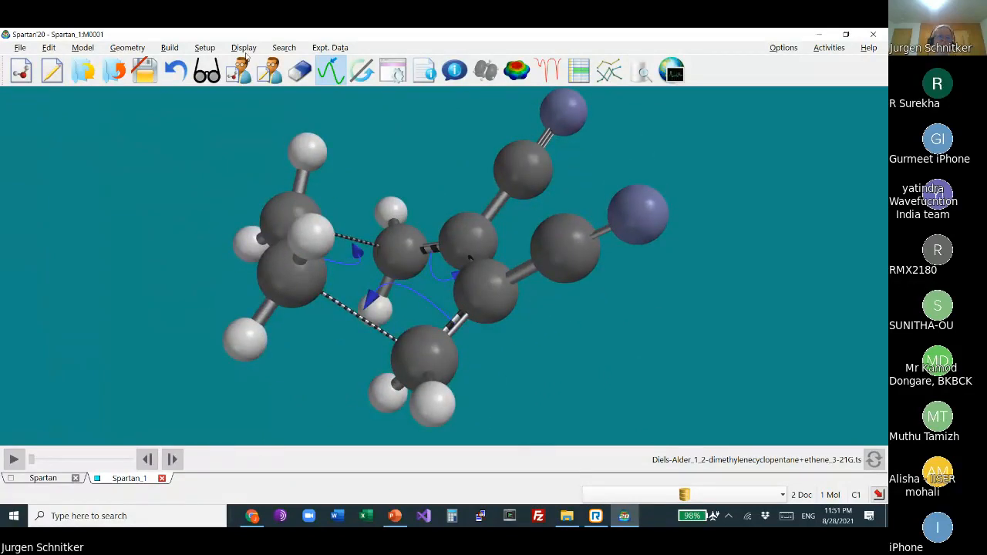
Step: Open the calculation setup for the transition state geometry and choose the B3LYP density functional
left_click(206, 48)
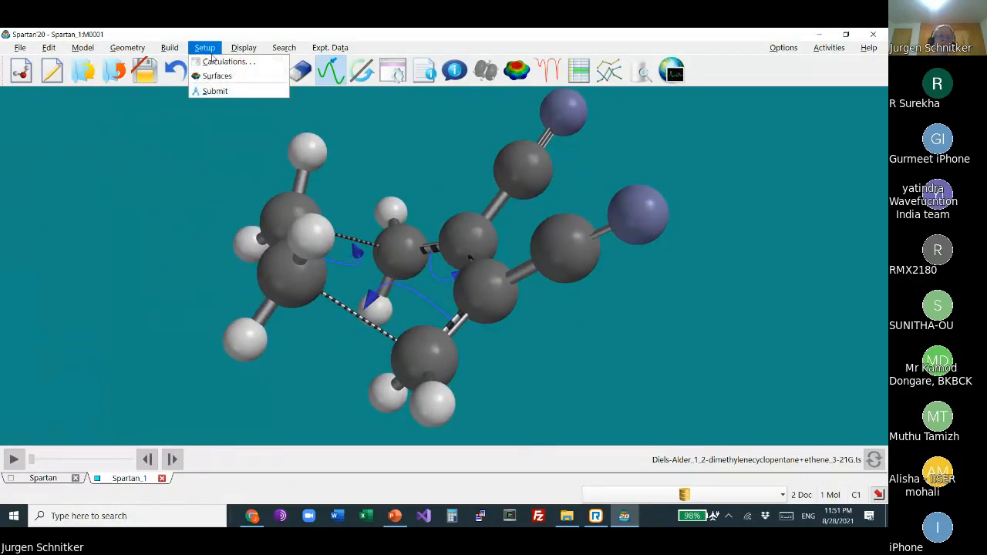
left_click(222, 61)
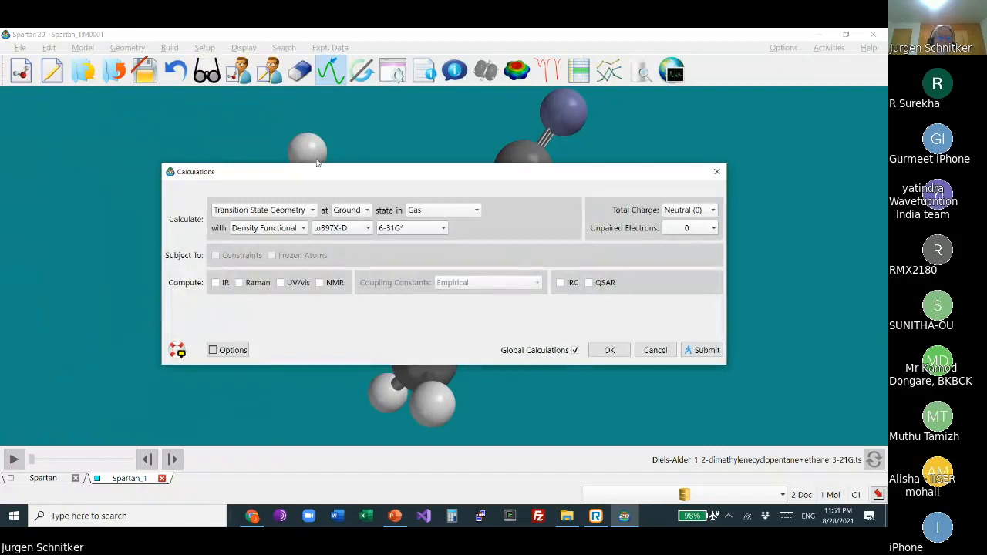
left_click_drag(327, 172, 446, 115)
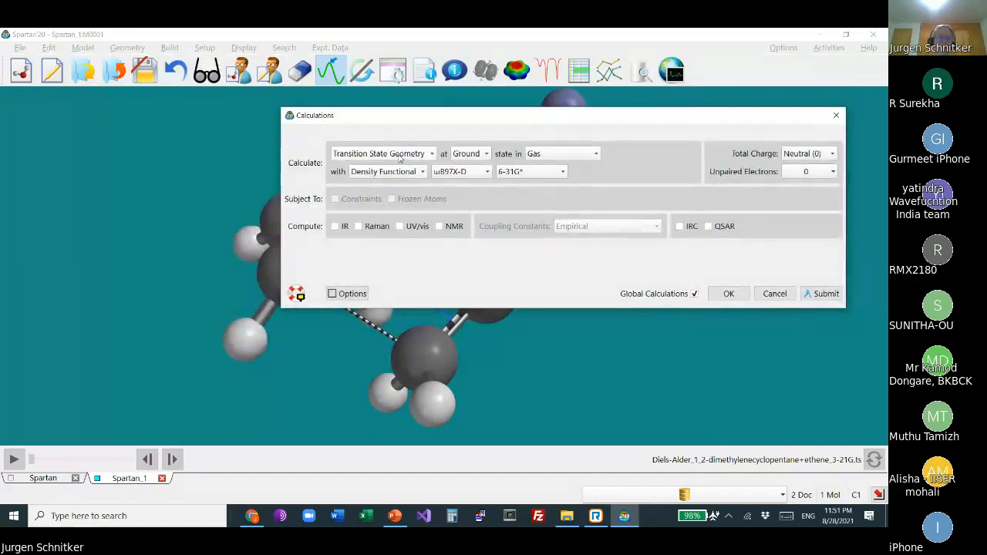
mouse_move(400, 158)
left_click_drag(455, 124, 489, 93)
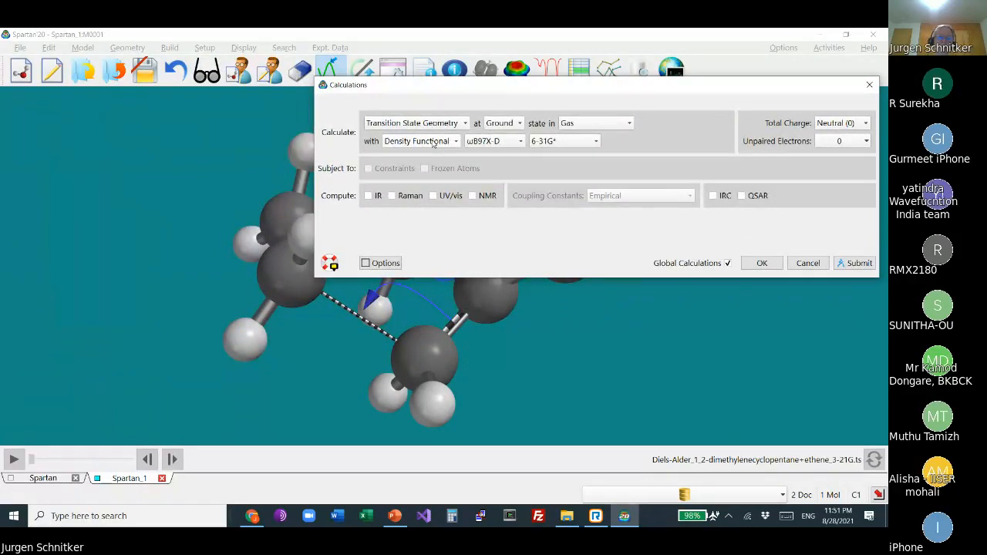
left_click(482, 141)
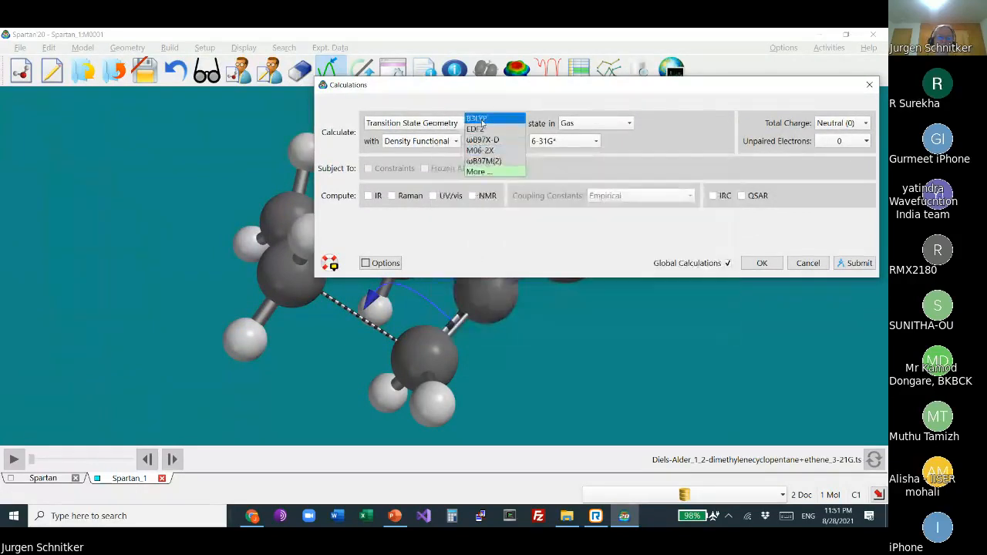
left_click(481, 120)
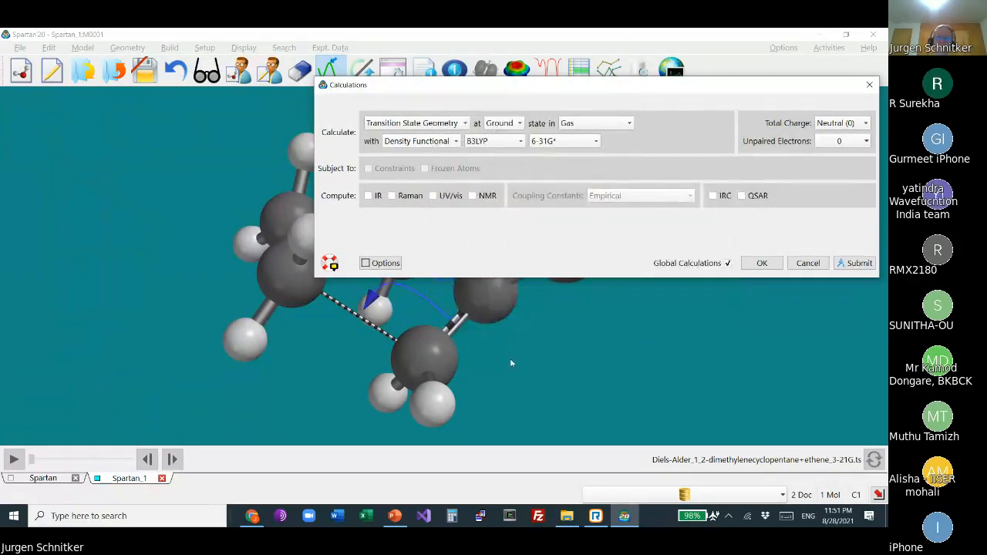
left_click_drag(557, 92, 567, 62)
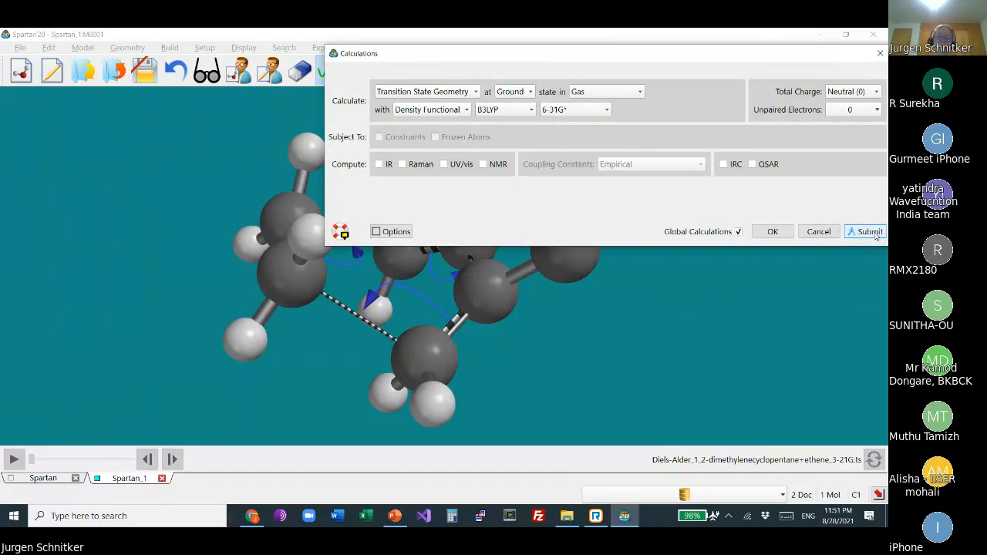
Step: Include an IR computation and change the calculation method to Semi-Empirical PM3
left_click(380, 166)
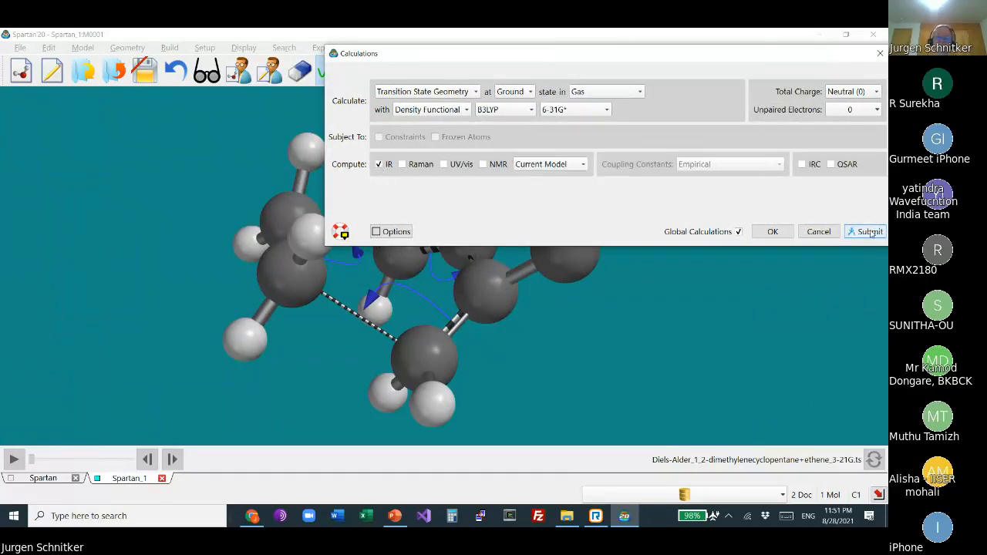
left_click(416, 109)
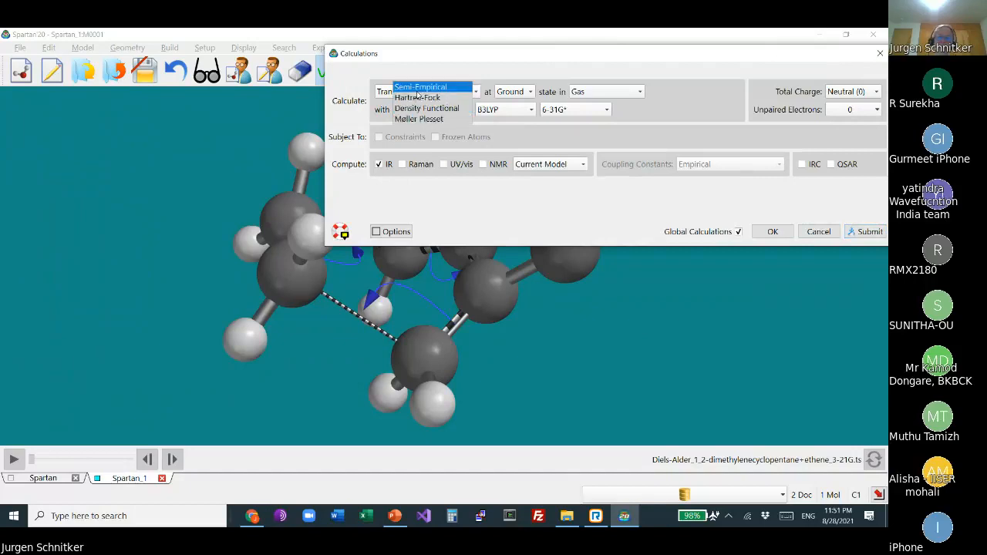
left_click(418, 86)
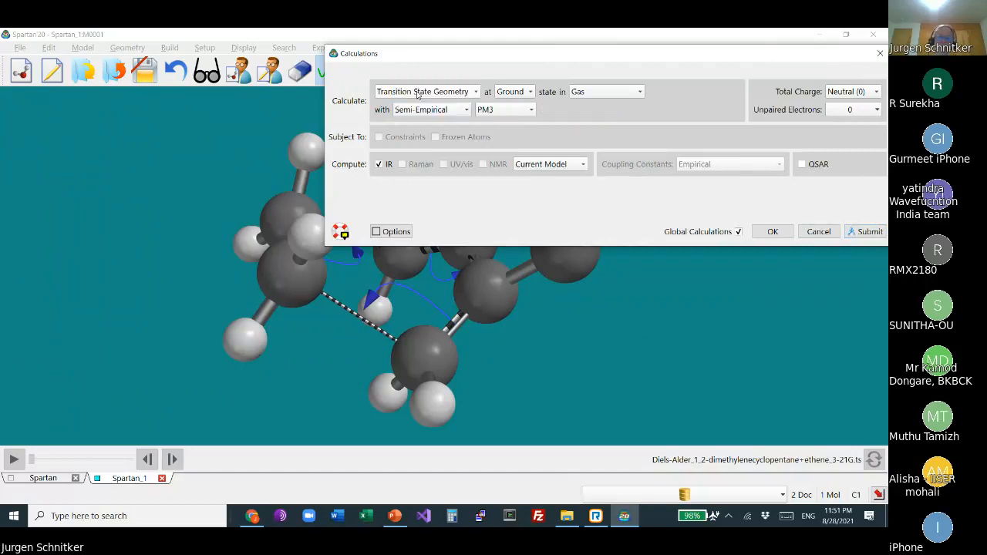
Step: Submit the transition state calculation, saving the document as Spartan_1.spartan in the TEMP folder, and dismiss the job notices
left_click(860, 235)
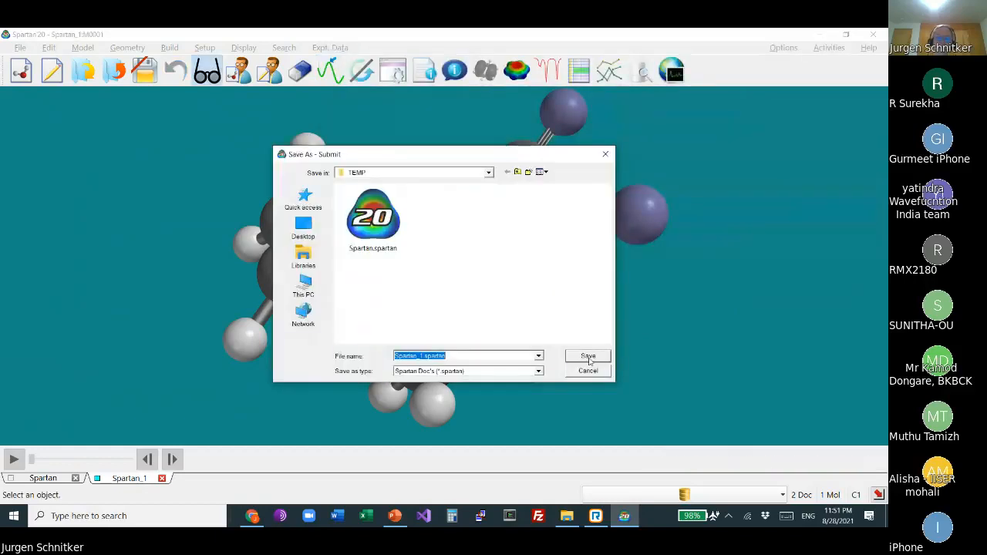
left_click(588, 357)
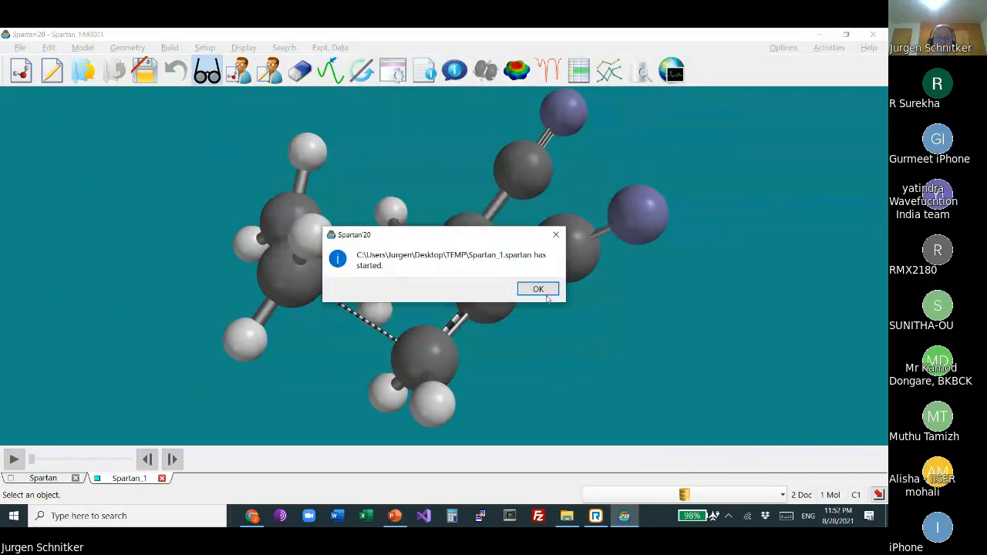
left_click(538, 289)
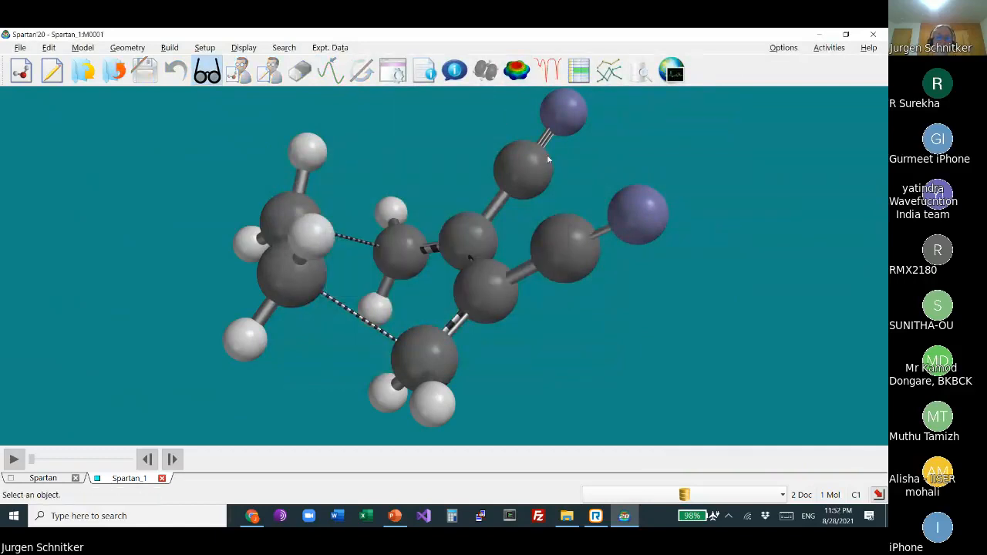
right_click_drag(548, 160, 475, 163)
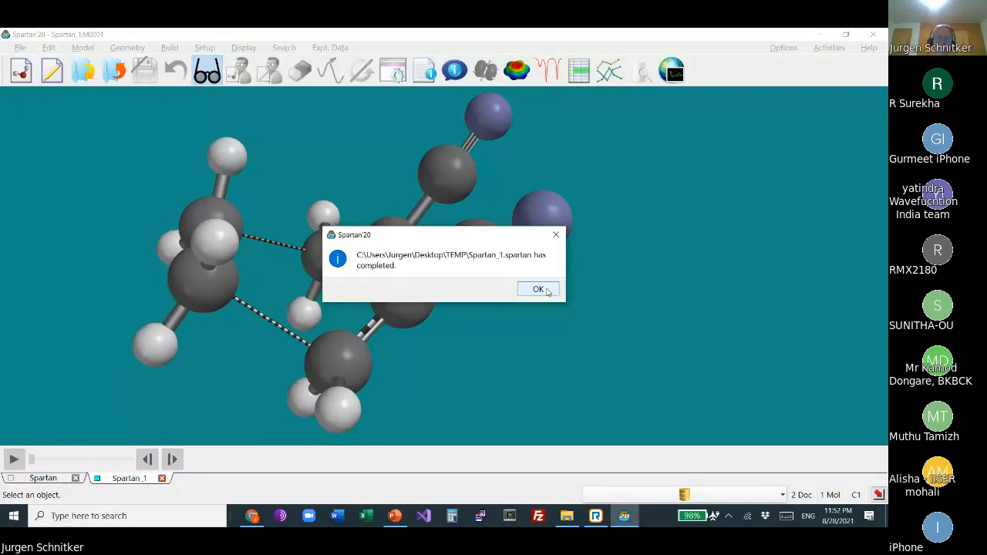
left_click(539, 289)
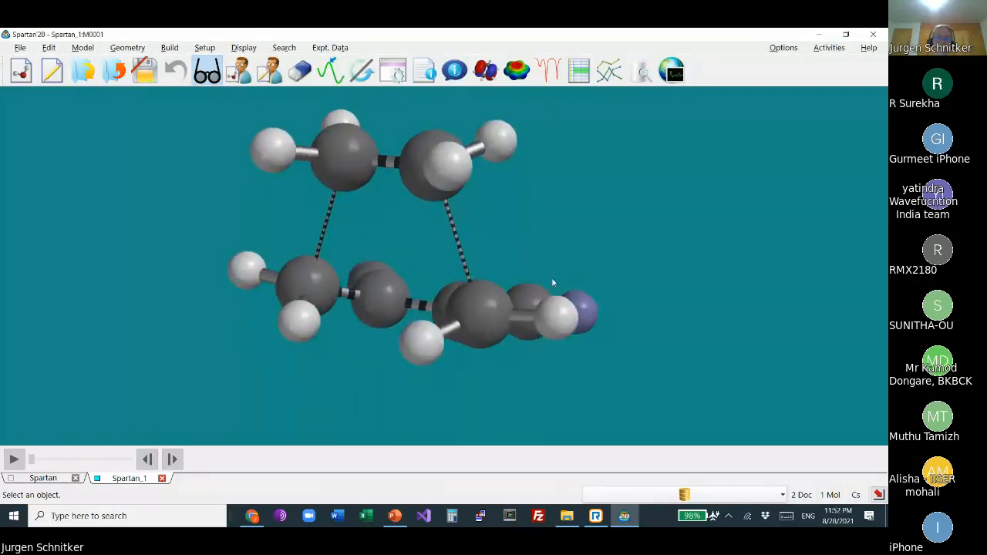
Step: Reopen the calculation setup for the transition state, enlarge it, and review the total charge choices and the unpaired electrons entry
left_click(205, 48)
left_click(213, 60)
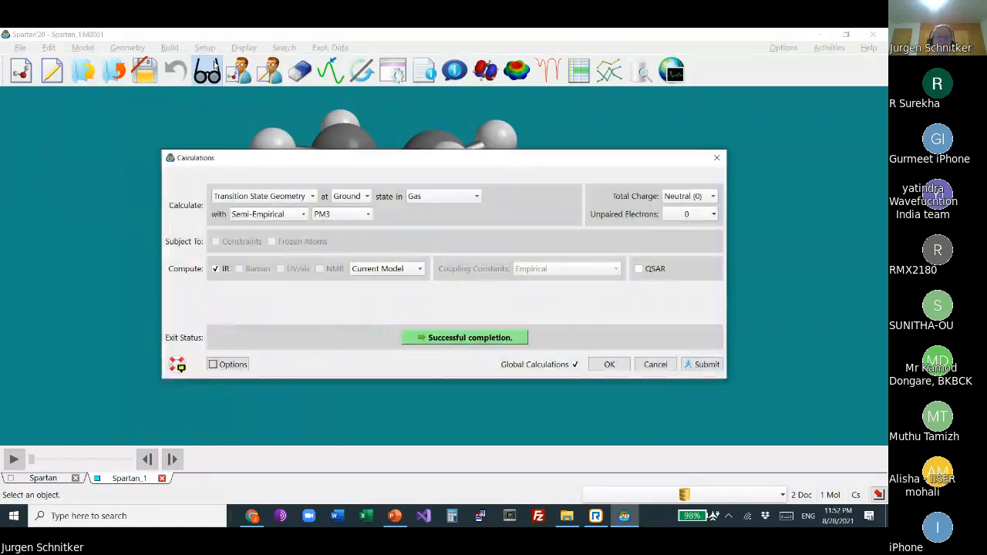
left_click_drag(579, 158, 532, 127)
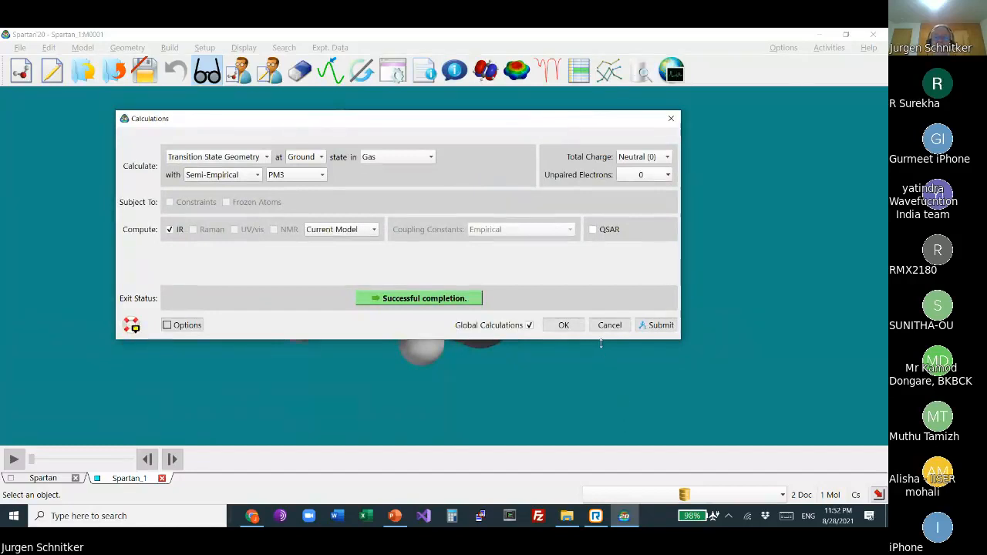
left_click_drag(605, 340, 613, 393)
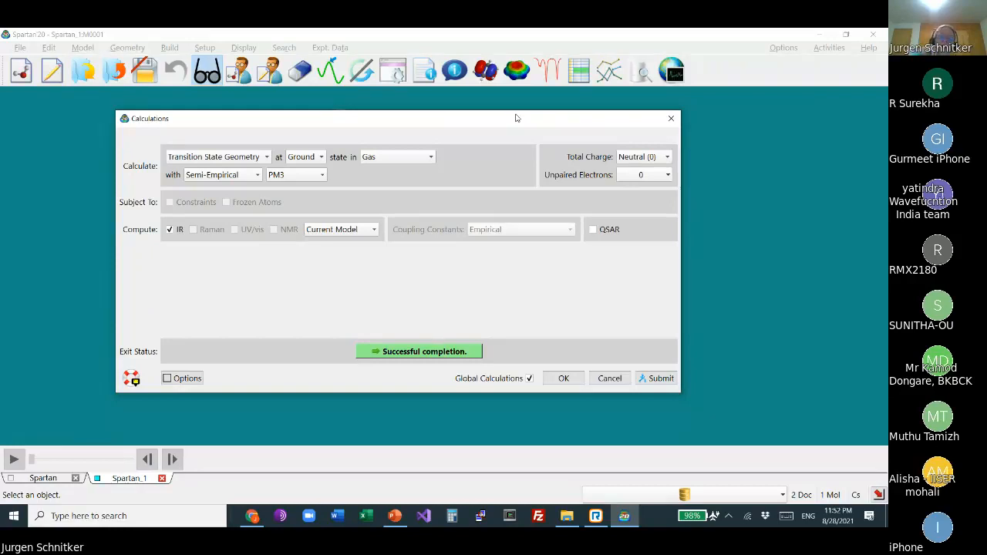
left_click(648, 157)
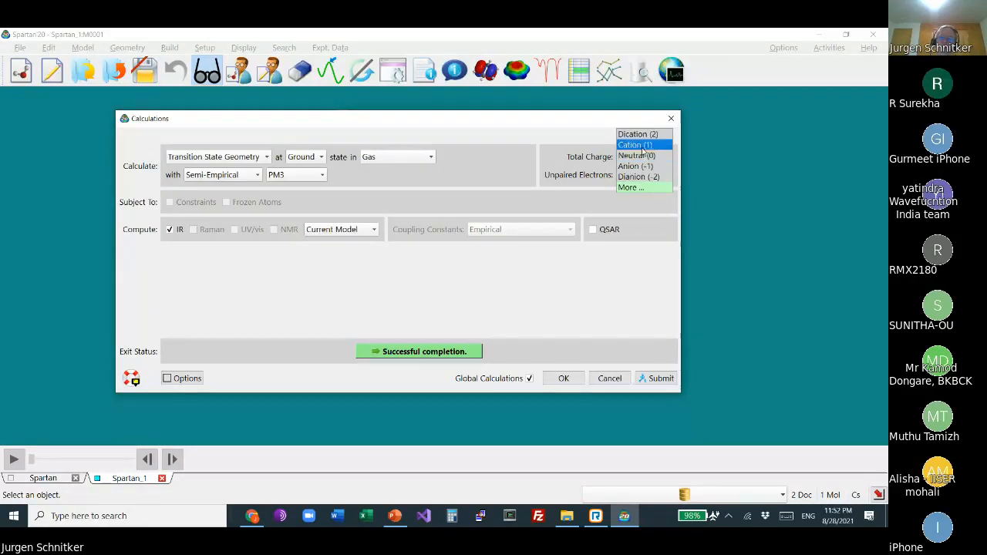
left_click(638, 156)
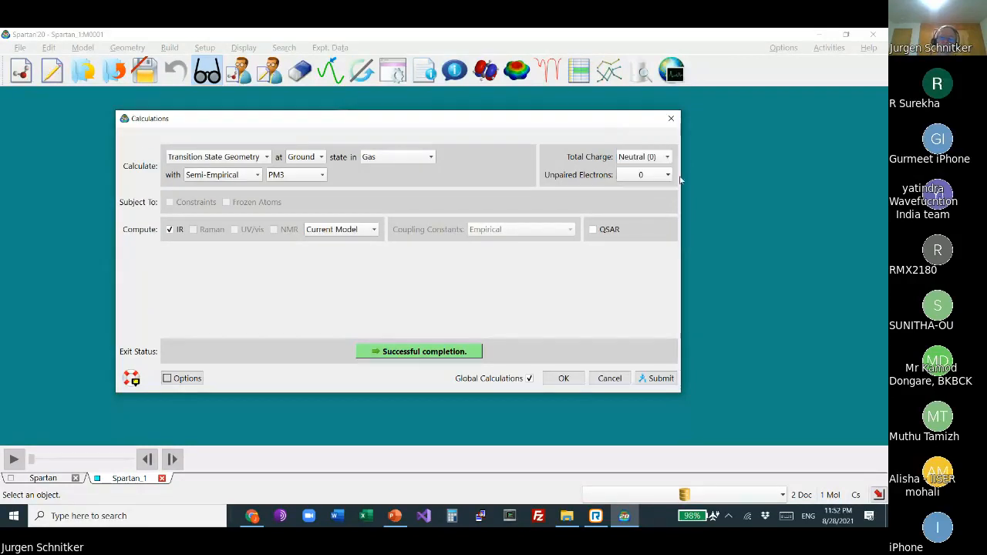
left_click(630, 176)
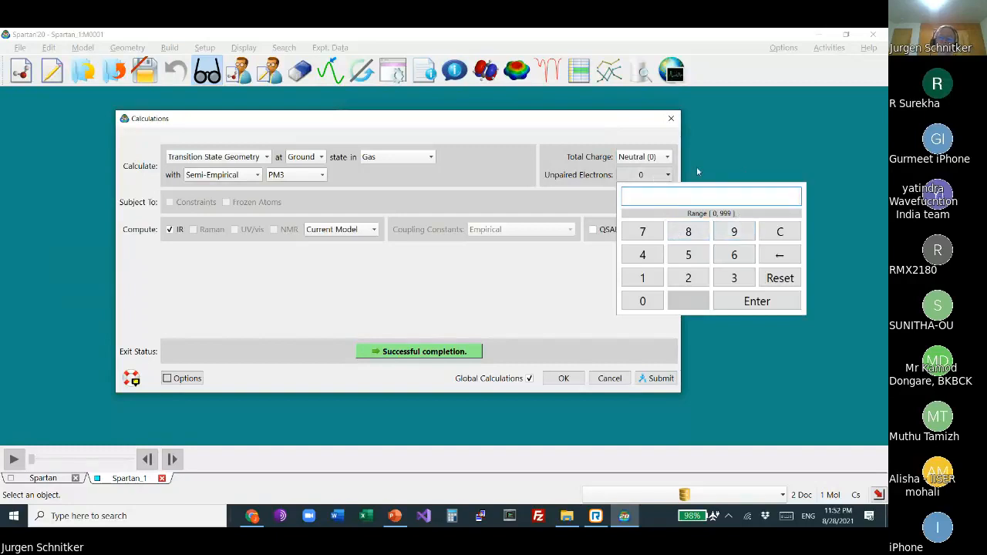
left_click(789, 170)
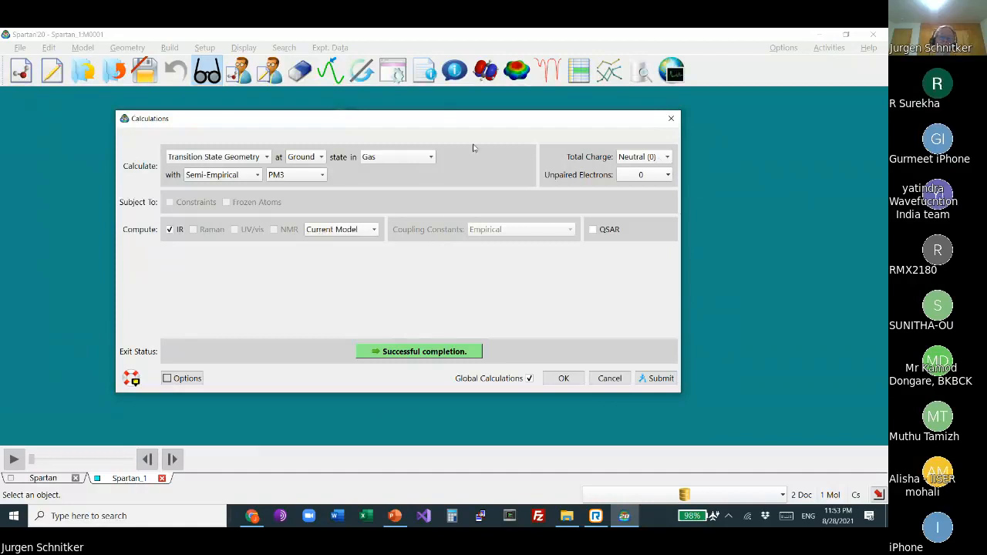
Step: Try one unpaired electron with neutral total charge in the calculation setup and close it without applying the change
left_click(637, 159)
left_click(635, 186)
left_click(637, 176)
left_click(643, 278)
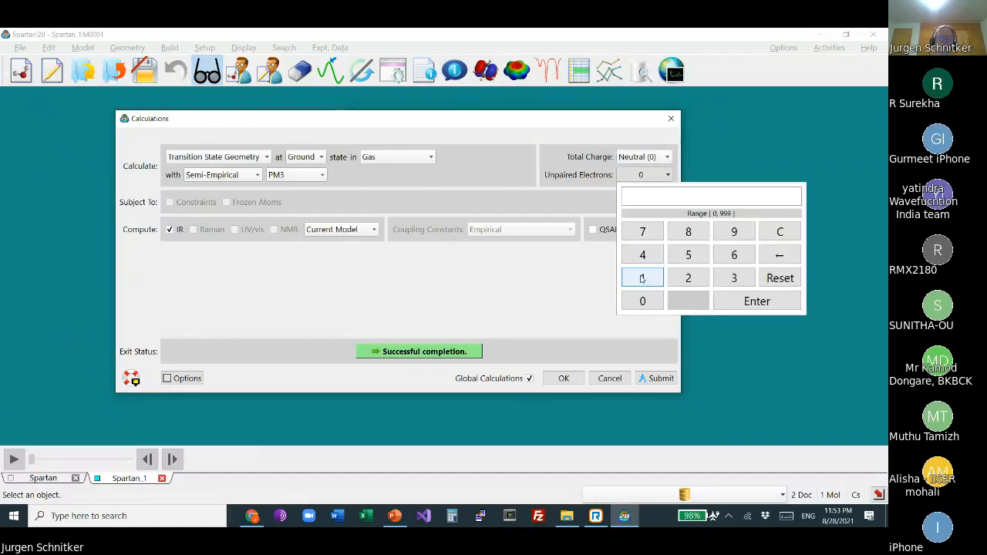
left_click(757, 301)
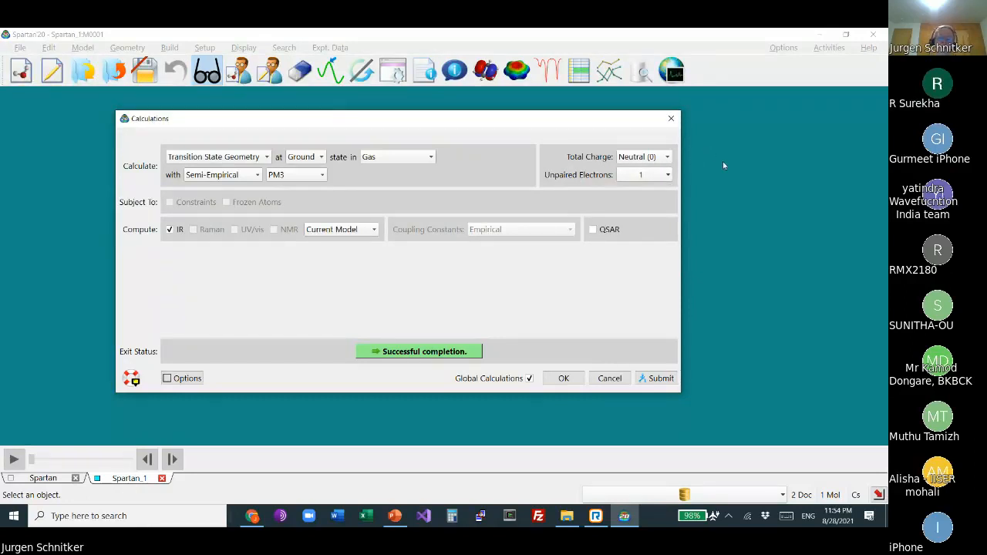
left_click(654, 177)
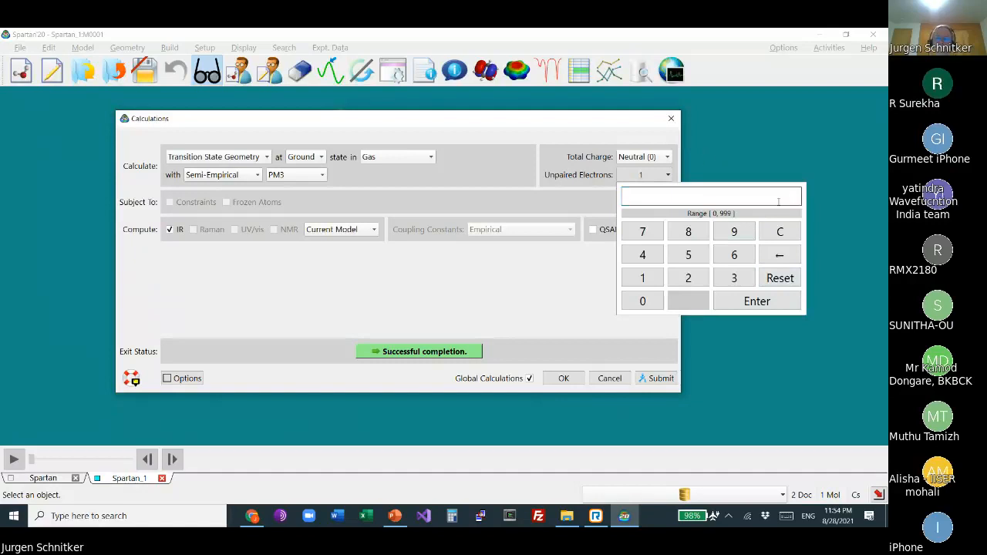
left_click(673, 119)
left_click(673, 120)
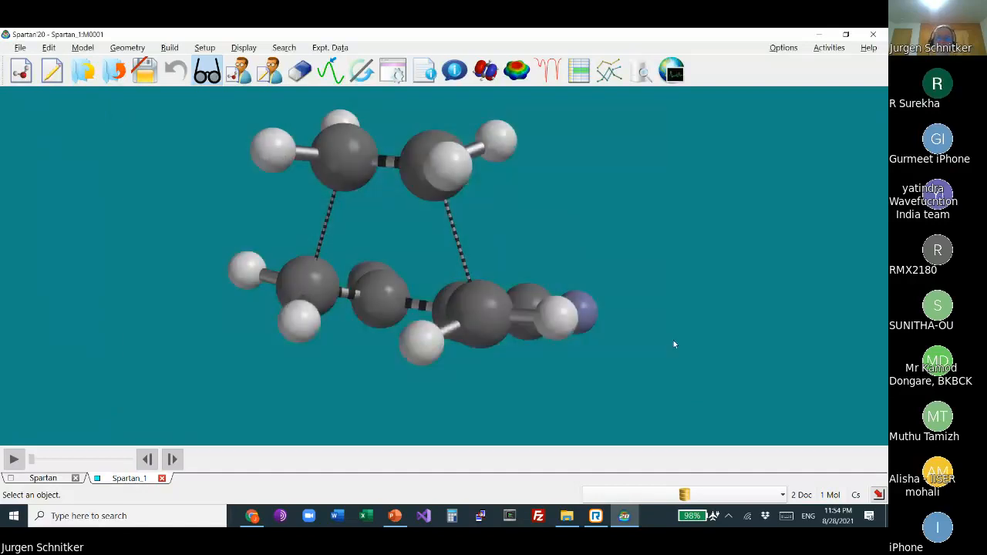
Step: Rotate the transition state model to view both nitrile groups, check its calculation setup again and cancel it
left_click_drag(698, 281, 721, 286)
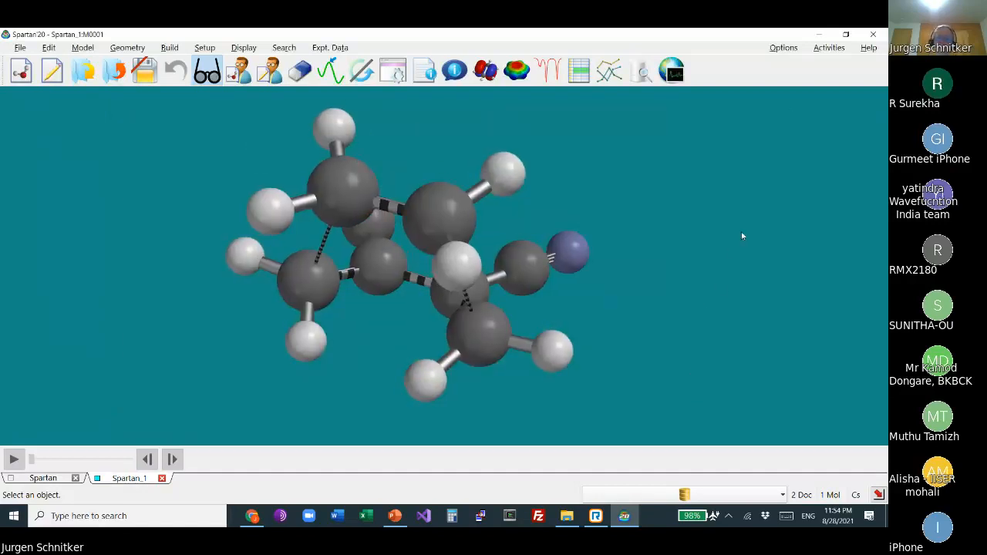
left_click_drag(388, 196, 370, 186)
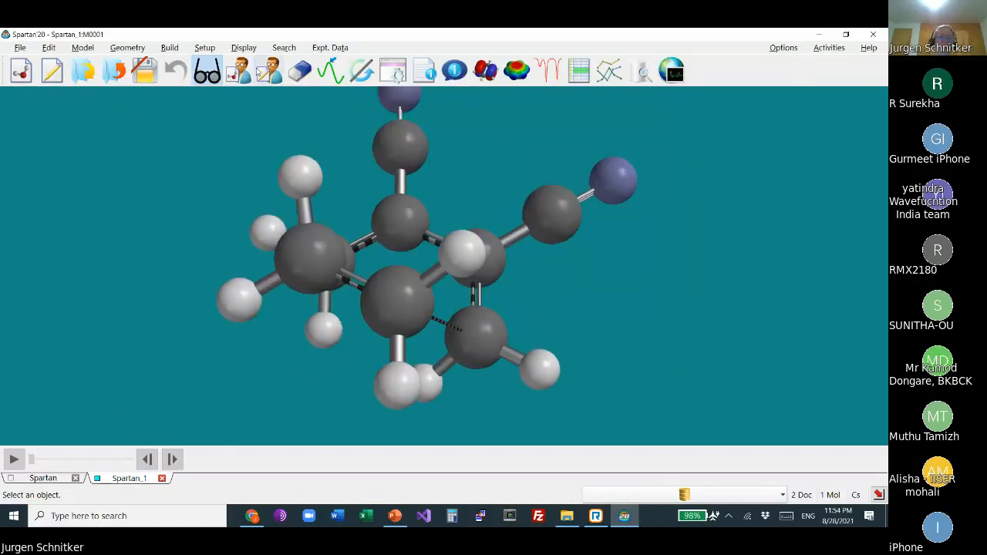
left_click(244, 49)
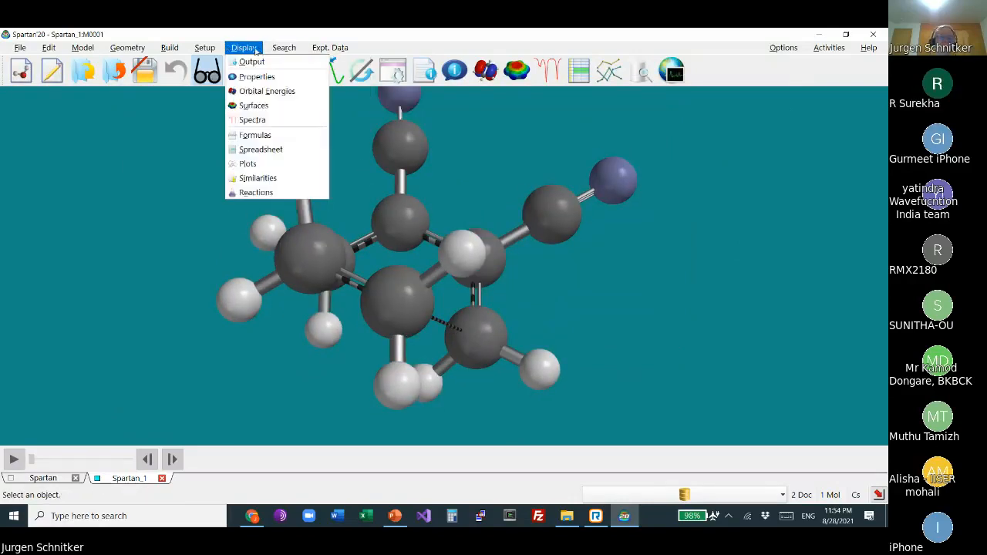
left_click(228, 62)
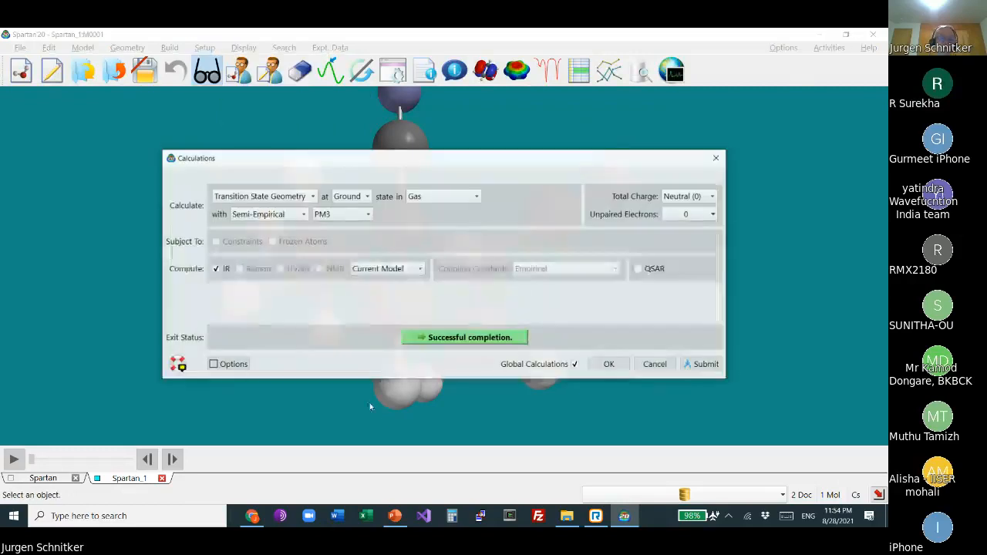
left_click(657, 365)
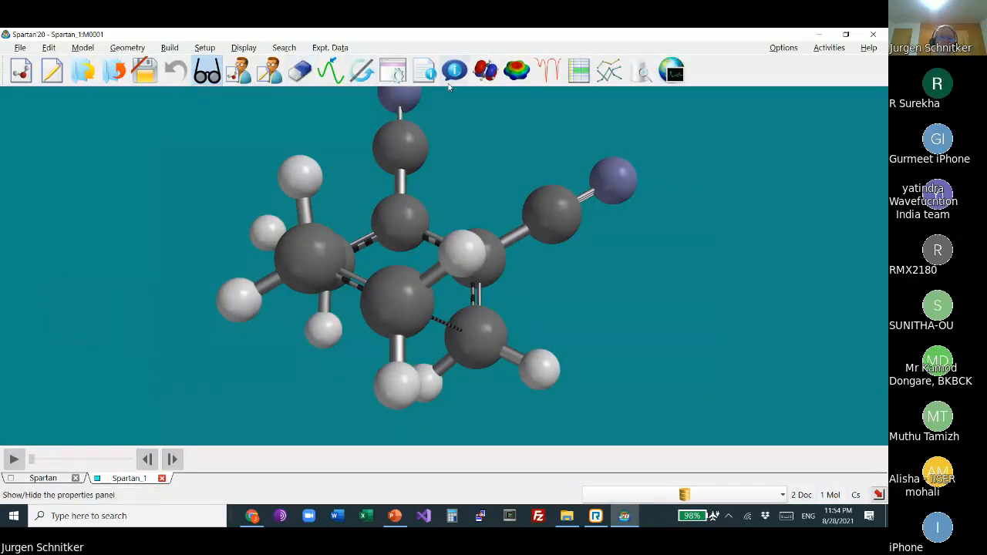
Step: Add the calculated IR spectrum of the transition state and turn the model to show the two forming bonds from the side
left_click(549, 71)
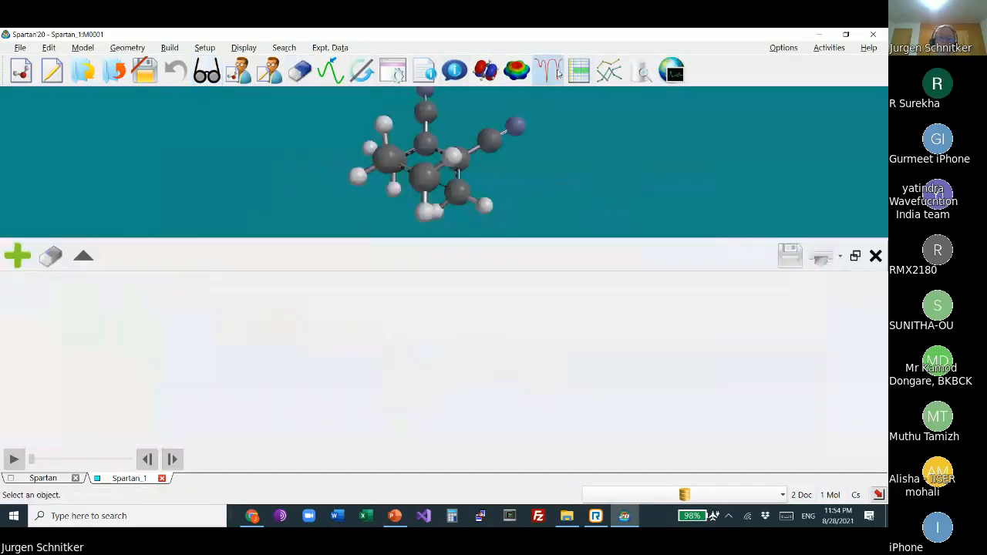
left_click(28, 260)
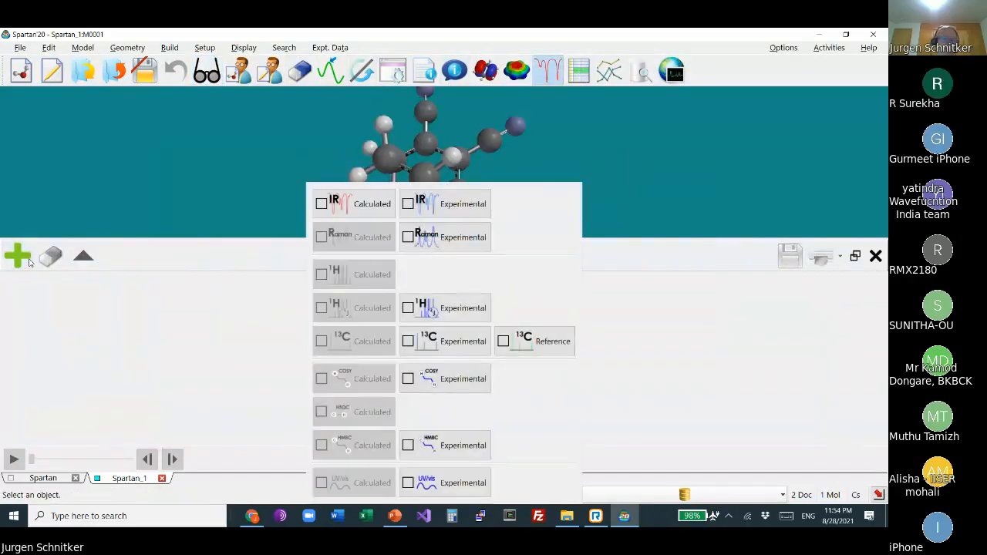
left_click(365, 205)
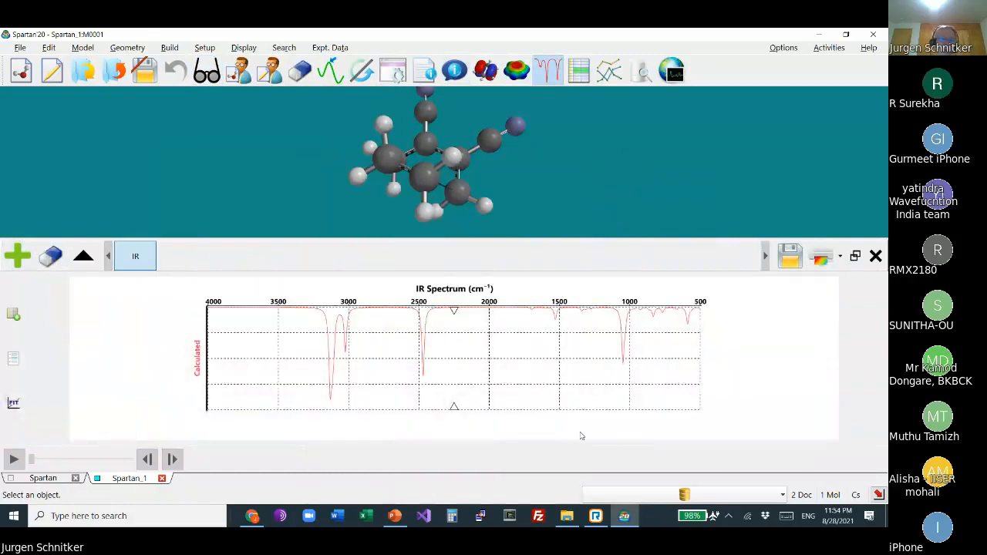
left_click_drag(703, 203, 478, 193)
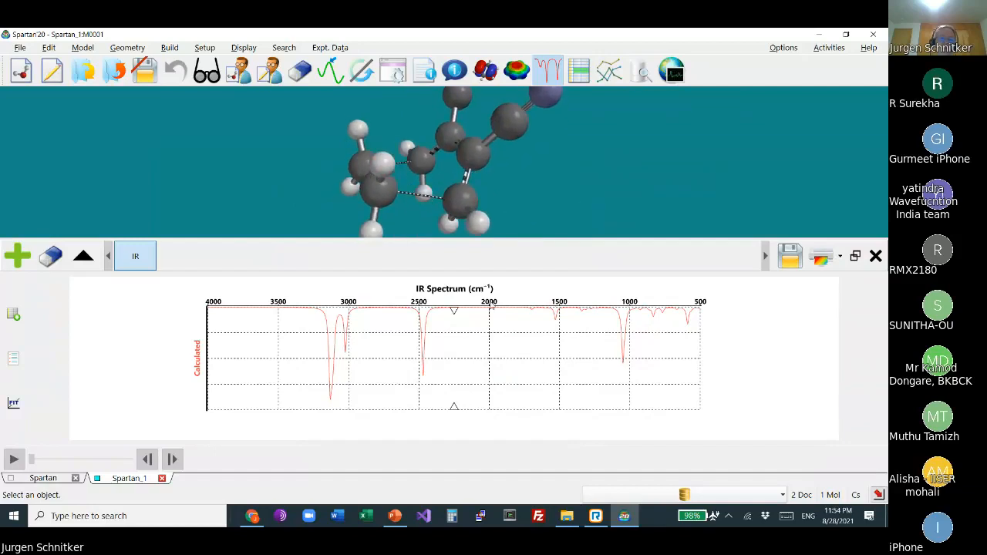
Step: Animate the vibrations of the calculated IR bands near 3115, 3023, 2470, 1529 and 1050 cm⁻¹ one after another
left_click(332, 337)
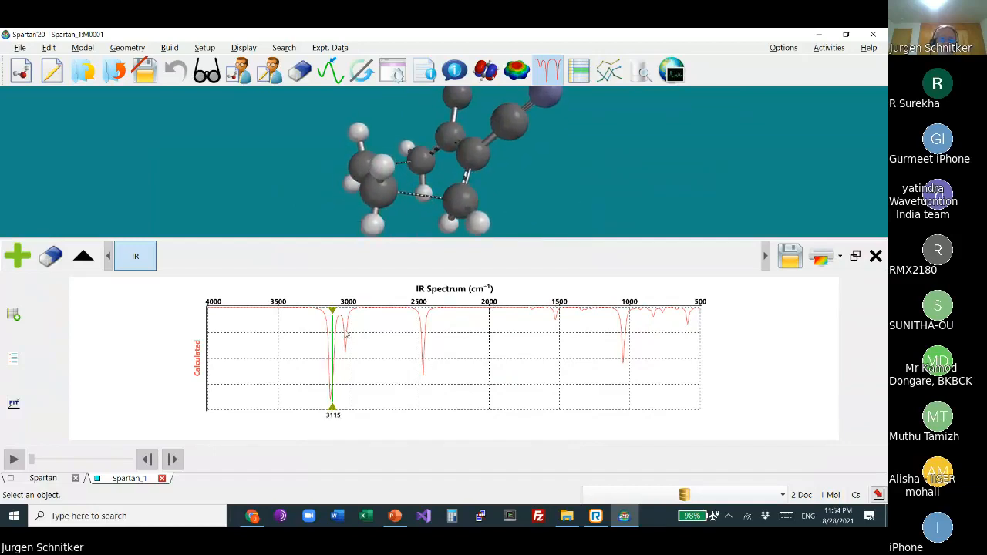
left_click(345, 334)
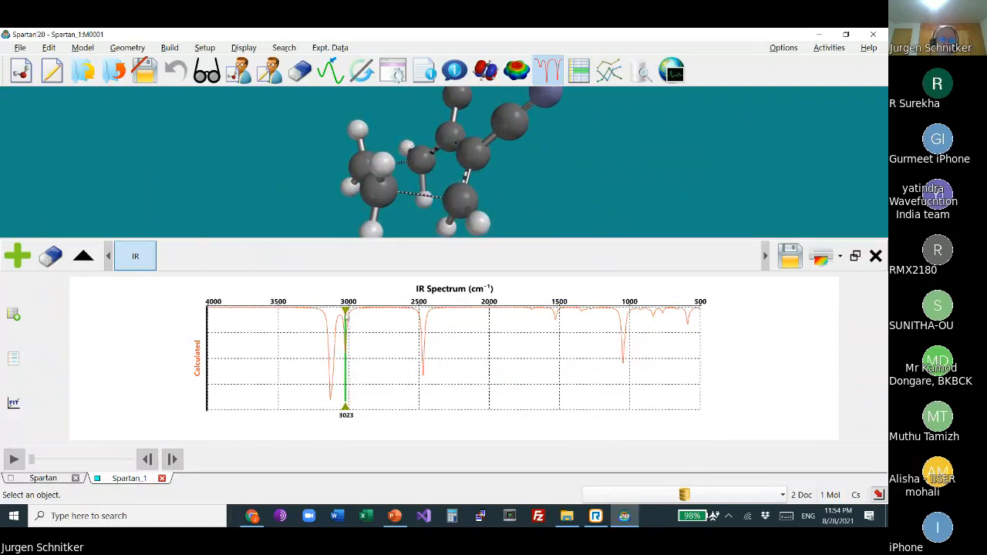
left_click(423, 329)
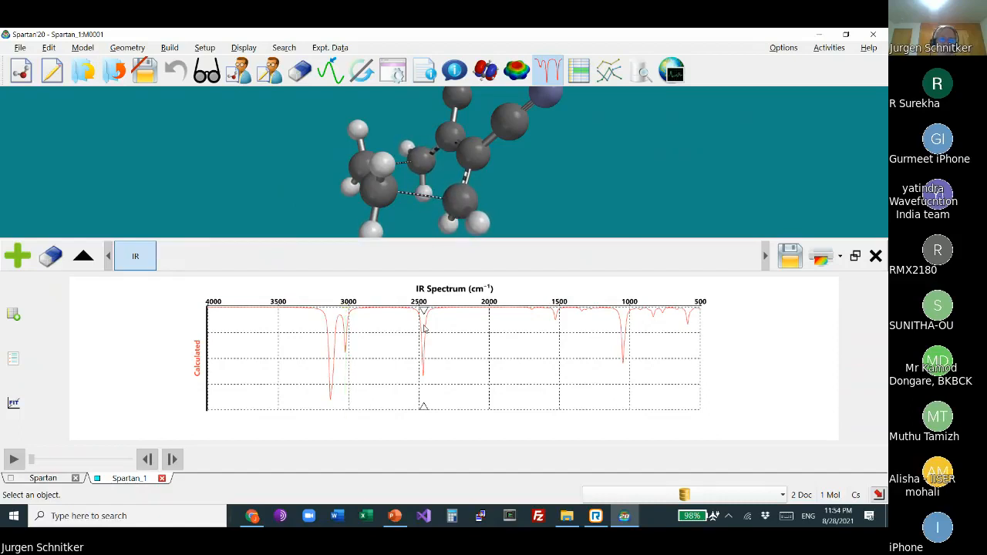
left_click(423, 312)
left_click(633, 223)
left_click(559, 317)
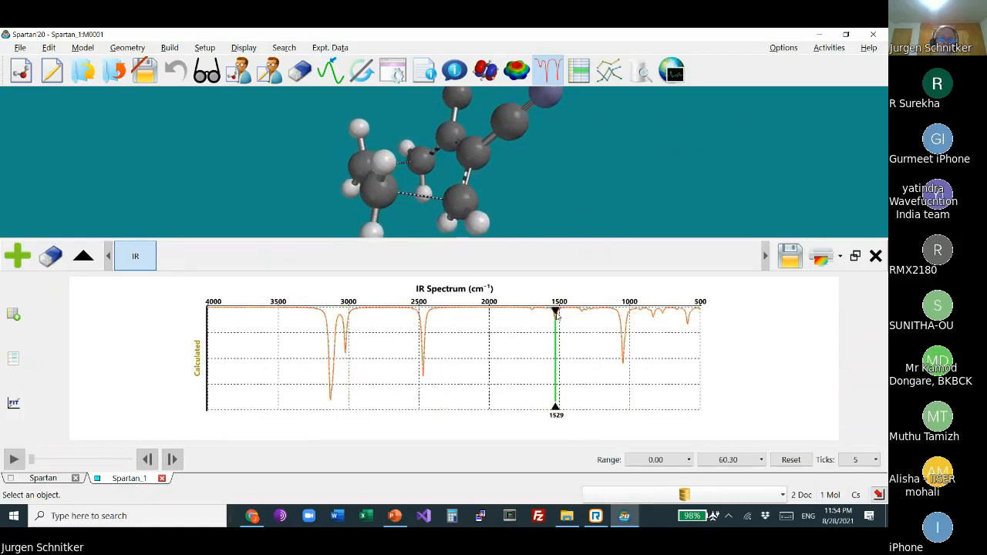
left_click(623, 325)
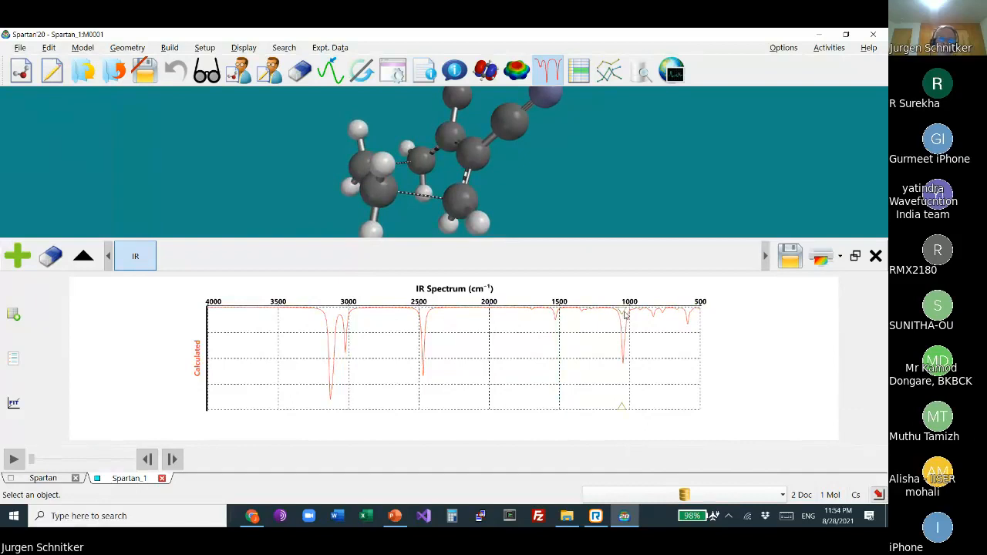
Step: List the calculated IR frequencies and animate the imaginary i850 vibration of the transition state
left_click(625, 315)
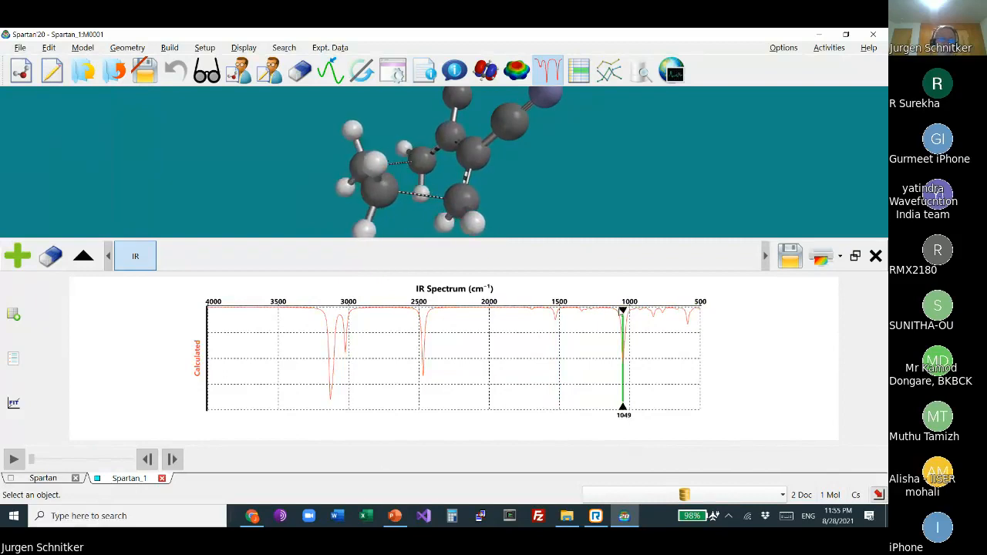
left_click(13, 315)
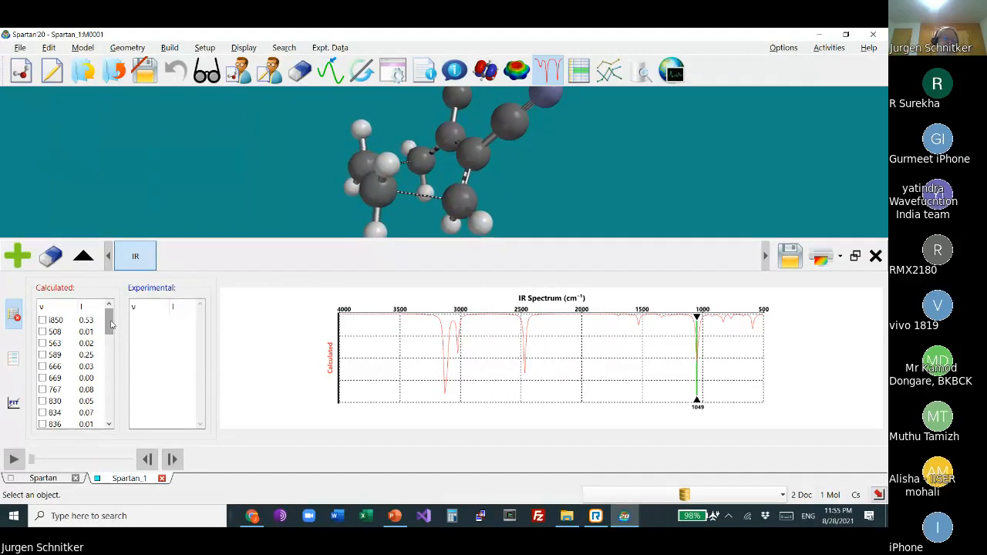
left_click(42, 321)
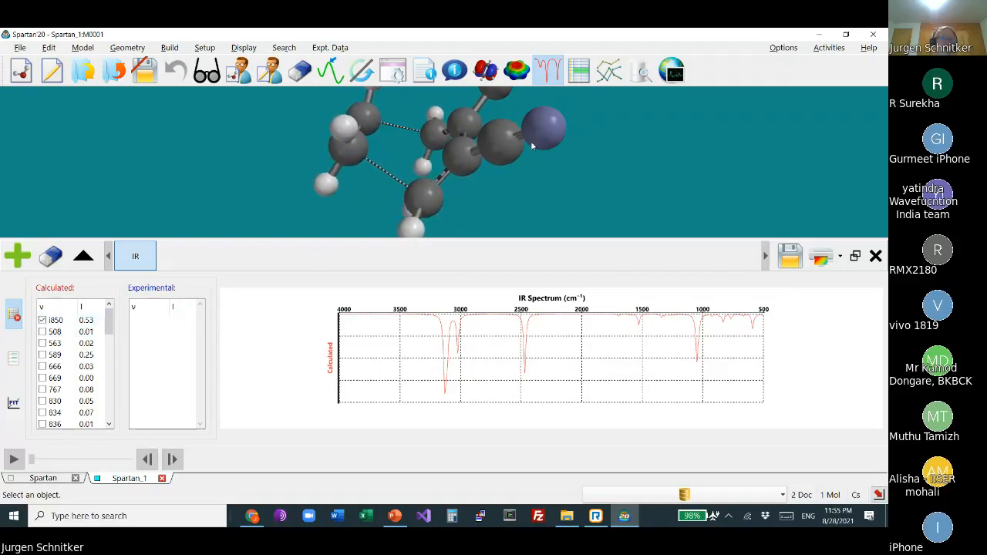
scroll(496, 196, "up", 4)
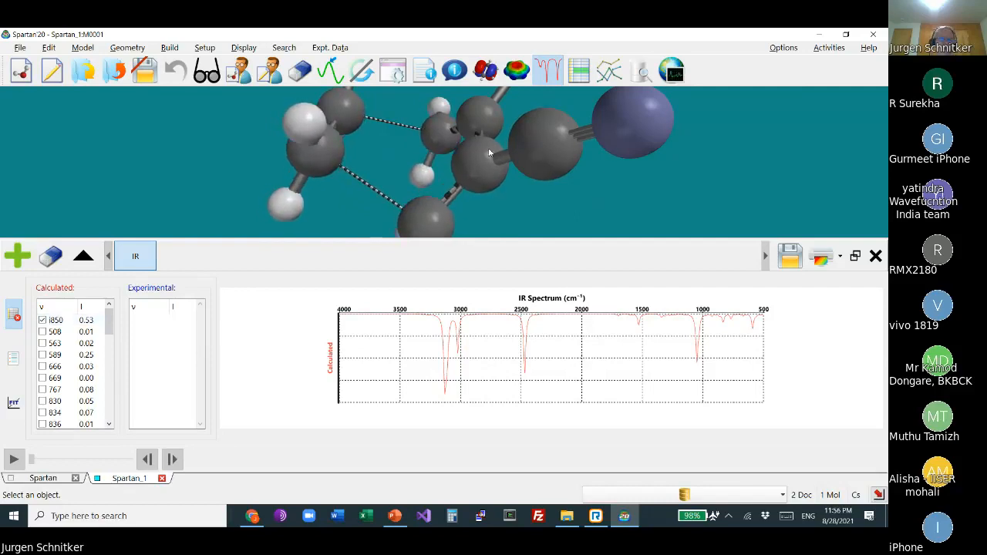
left_click_drag(515, 196, 539, 209)
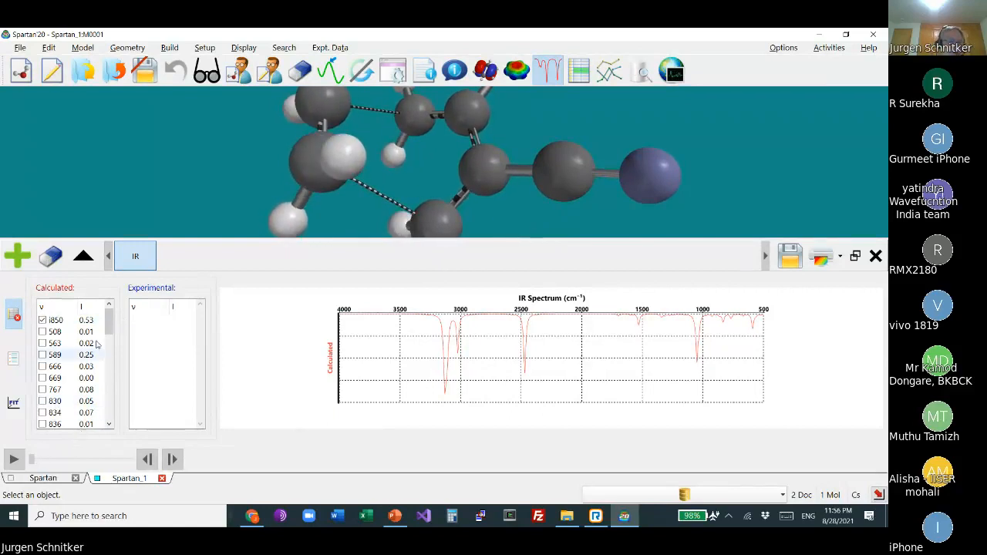
Step: Make a structure list from the i850 vibration with 0.50 Å amplitude and 11 steps, and run through its frames
left_click(17, 363)
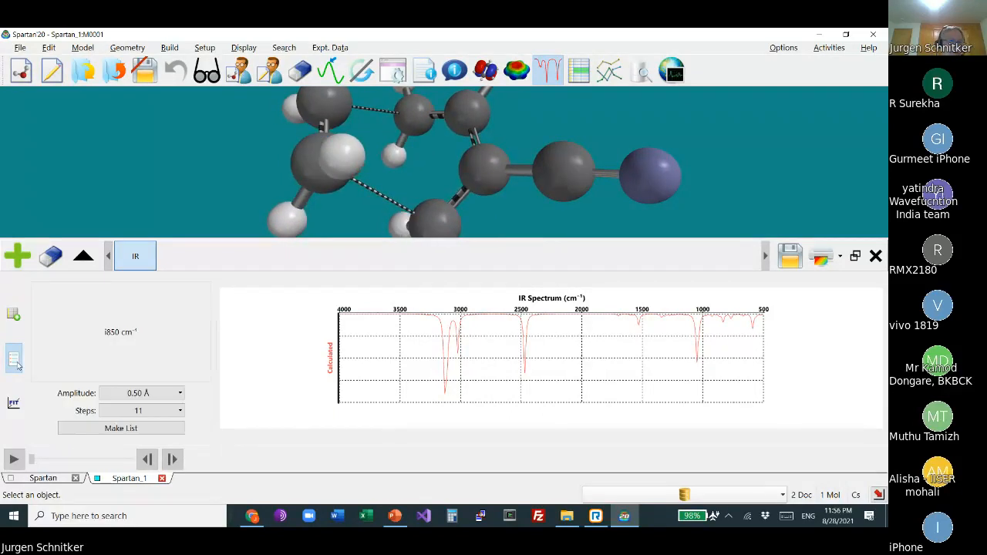
left_click(119, 429)
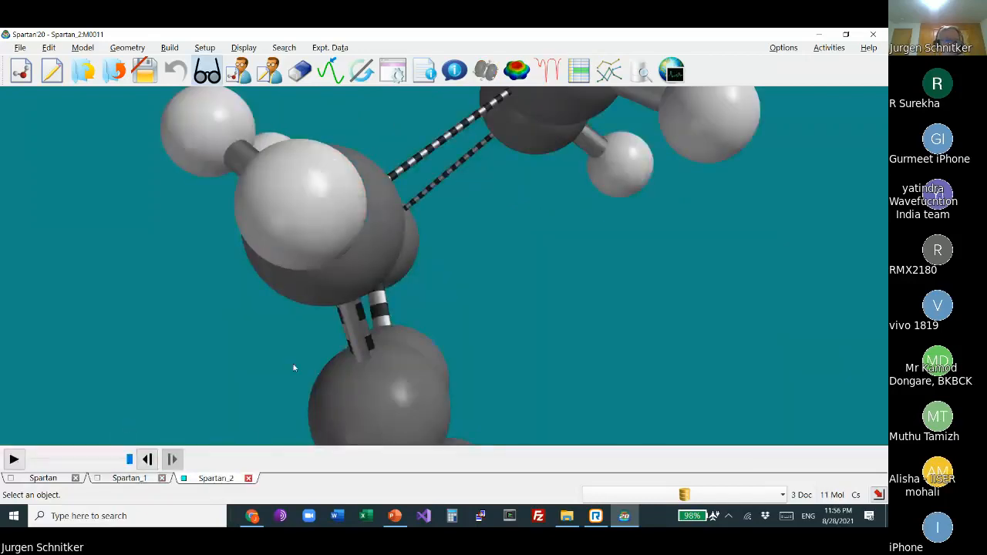
scroll(432, 255, "down", 5)
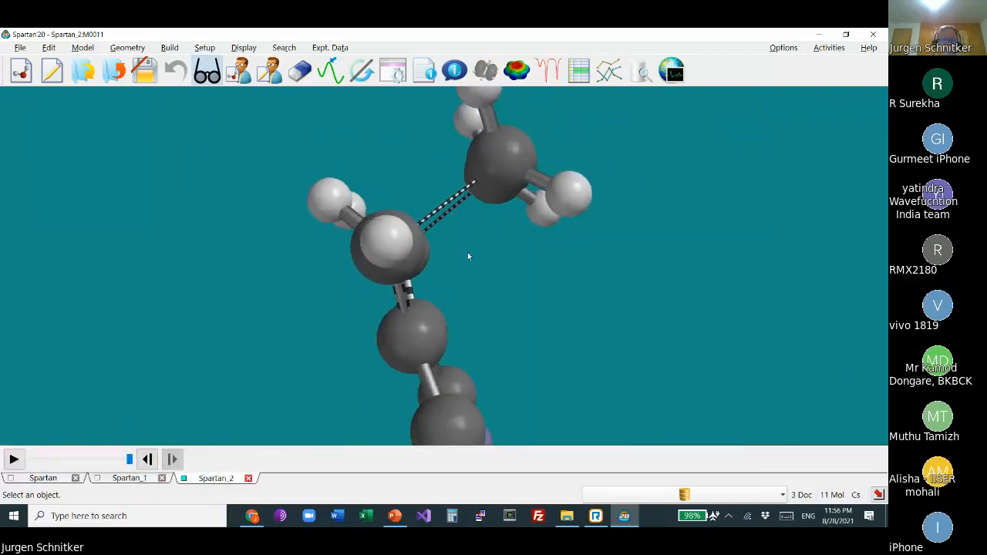
left_click_drag(469, 255, 549, 383)
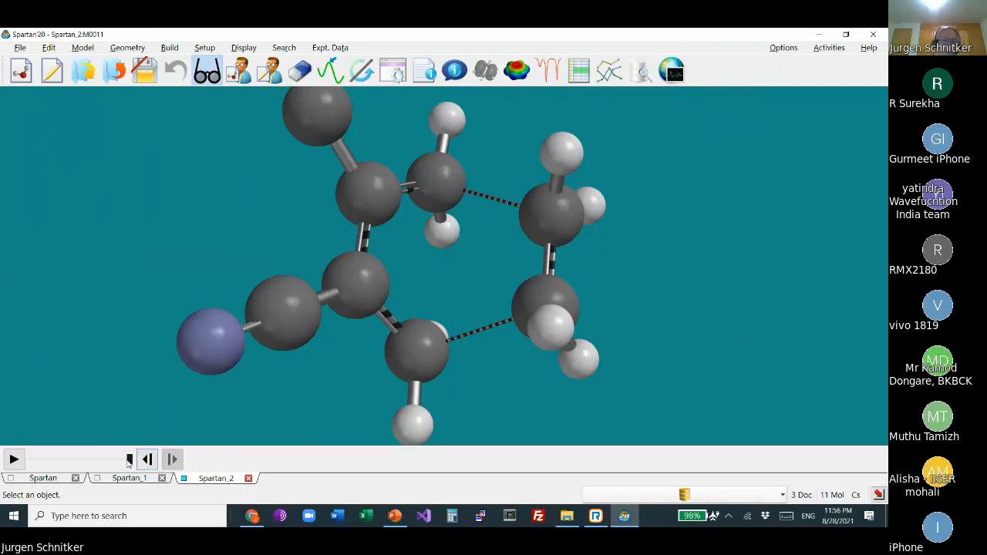
left_click_drag(128, 463, 8, 447)
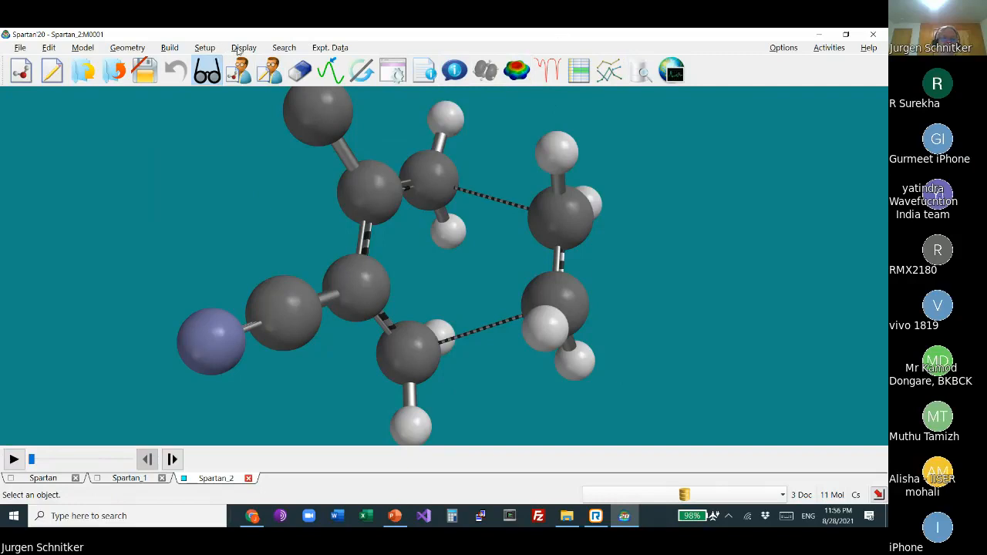
Step: Close the Spartan_2 document without saving its changes
left_click(205, 48)
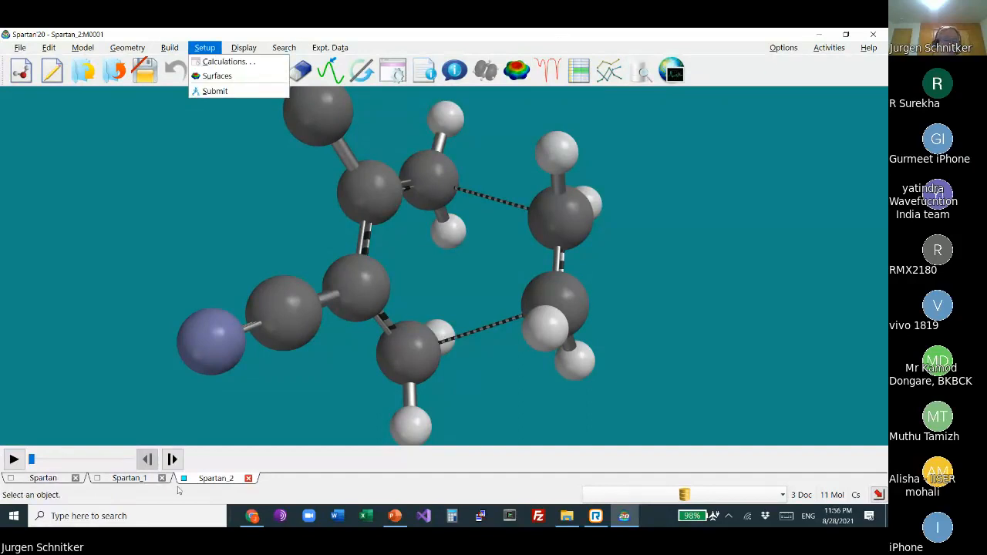
key("Escape")
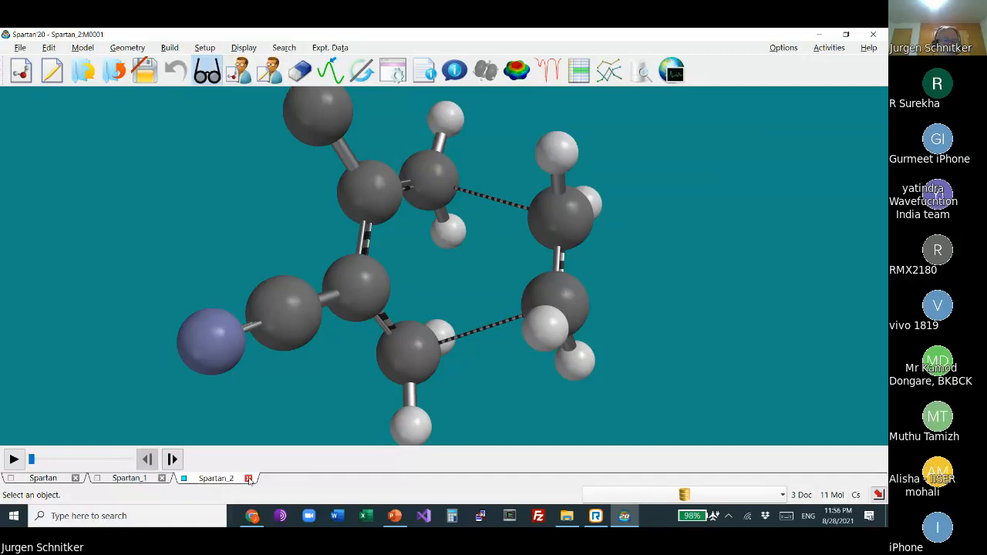
left_click(249, 479)
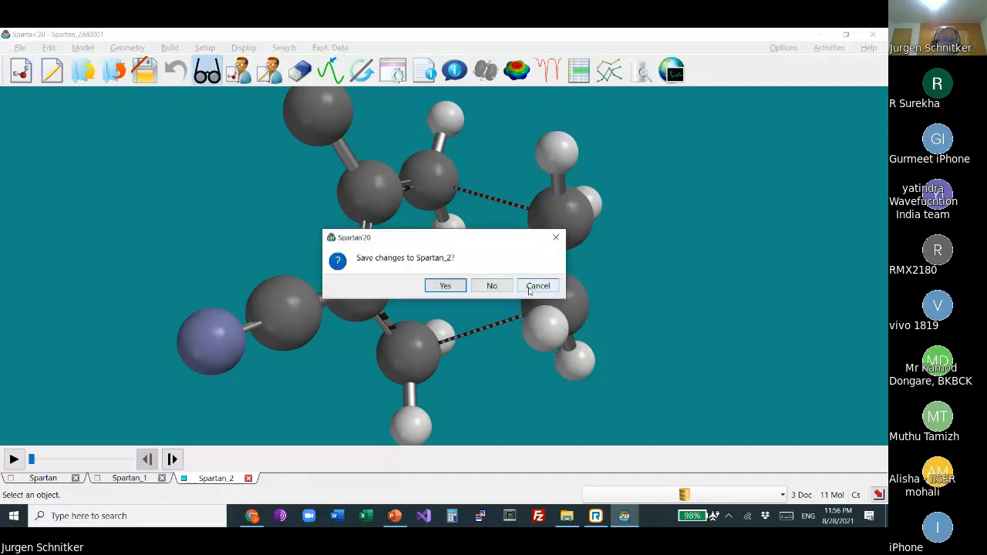
left_click(493, 285)
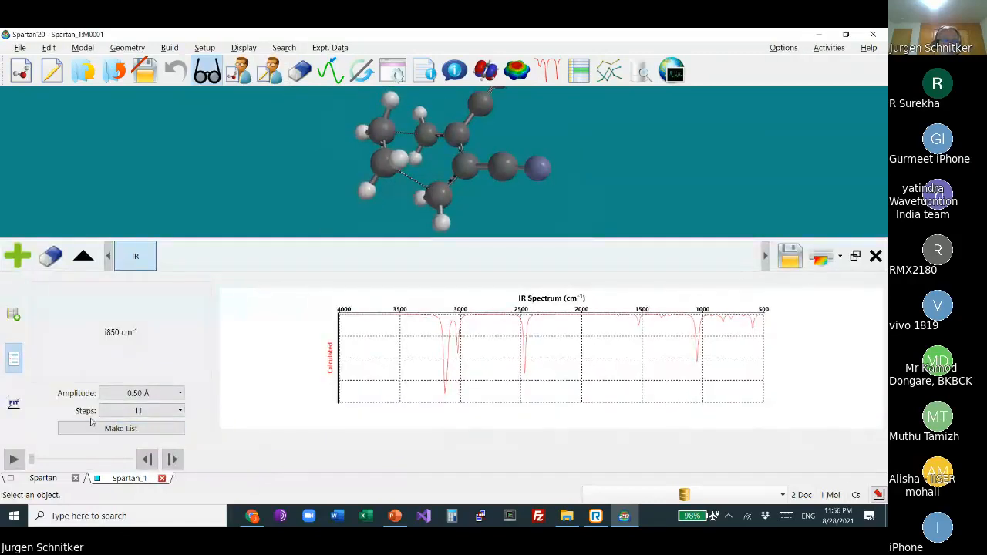
Step: Set the i850 vibration to 20 steps and an amplitude of 1 Å, and make a structure list from it
left_click(147, 413)
type("20")
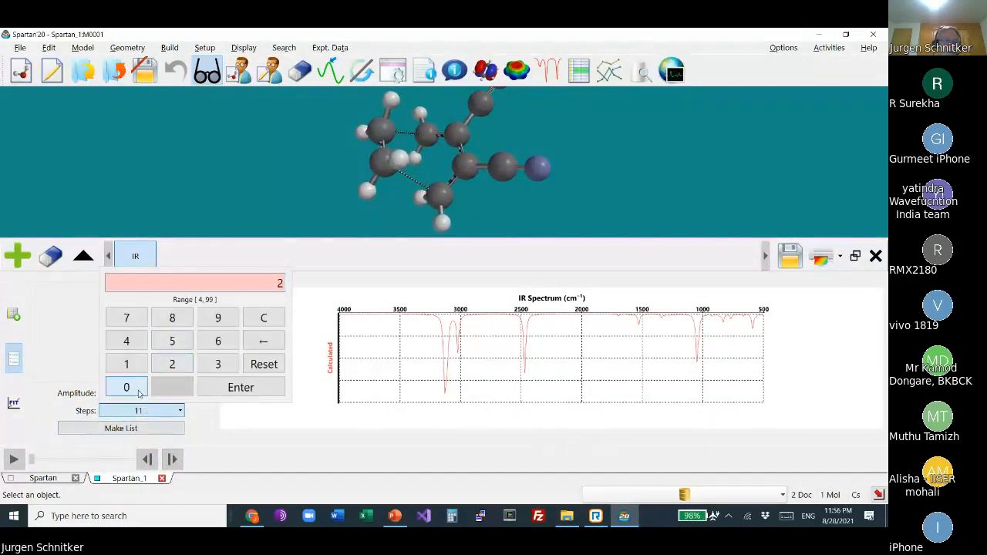
left_click(197, 391)
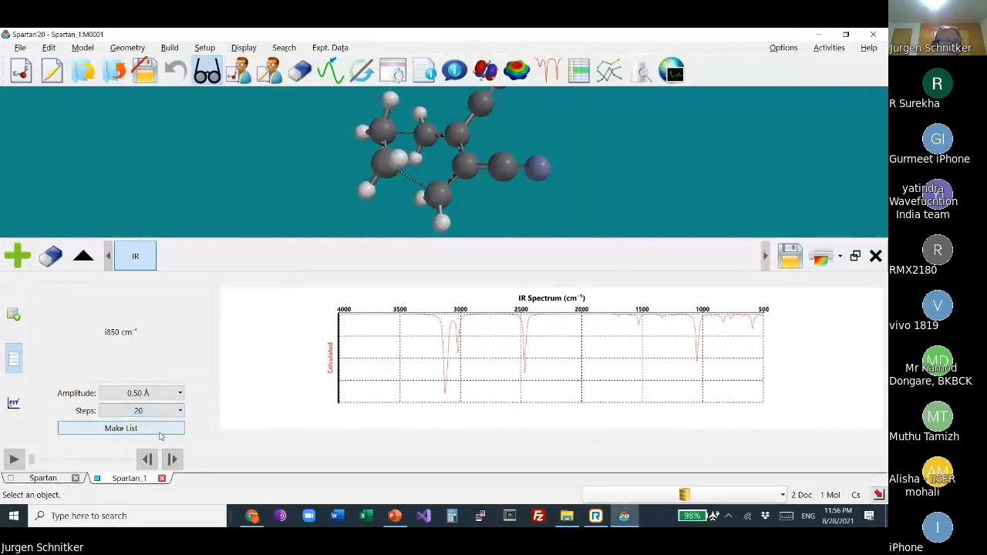
left_click(169, 393)
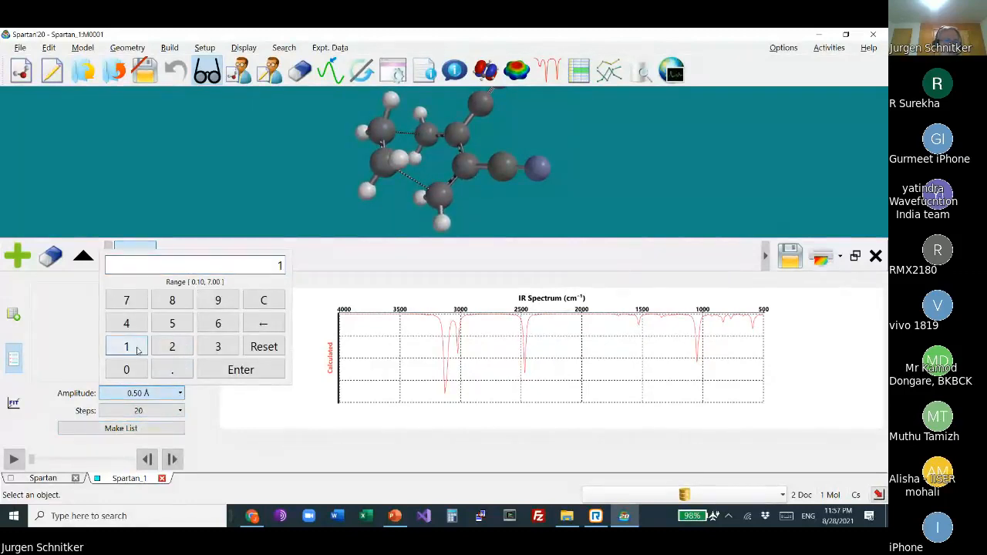
left_click(228, 378)
left_click(124, 429)
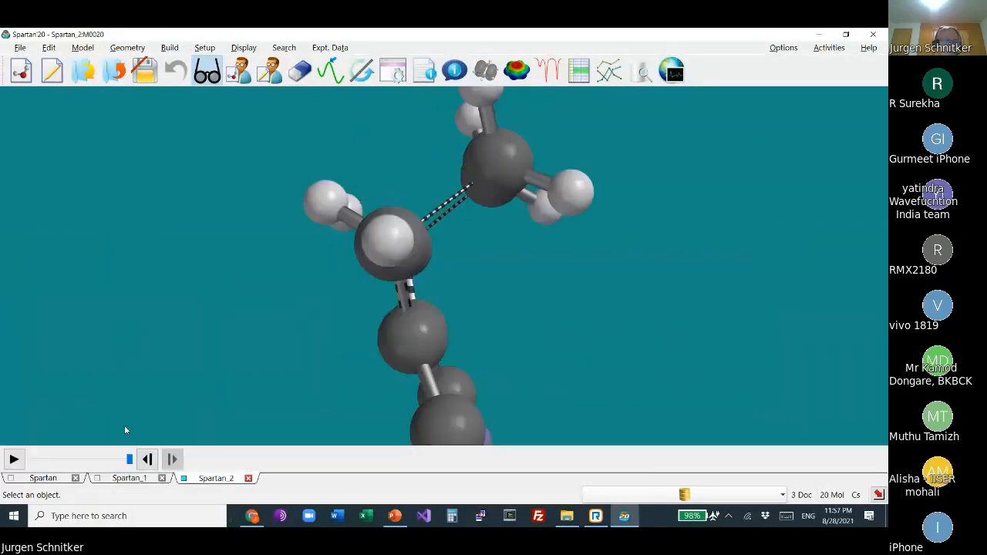
Step: Play the new structure list's animation, examine the forming bonds from another angle, and stop playback
left_click_drag(351, 351, 346, 449)
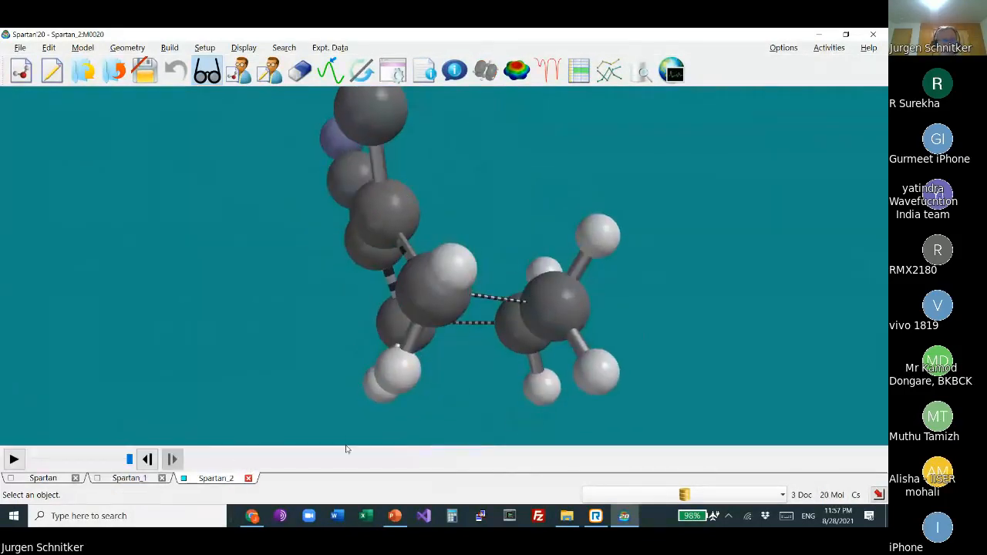
left_click(22, 461)
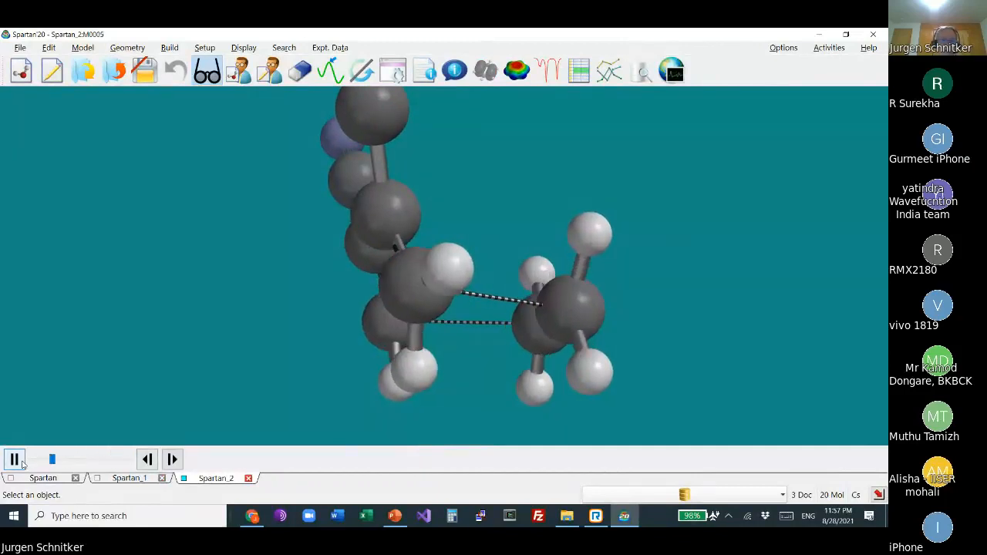
left_click_drag(342, 352, 550, 264)
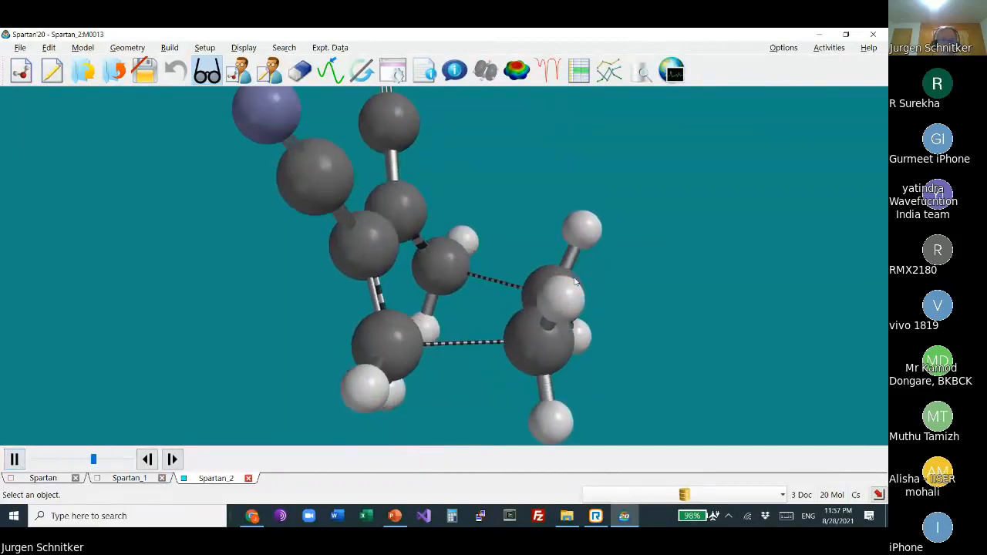
left_click(14, 459)
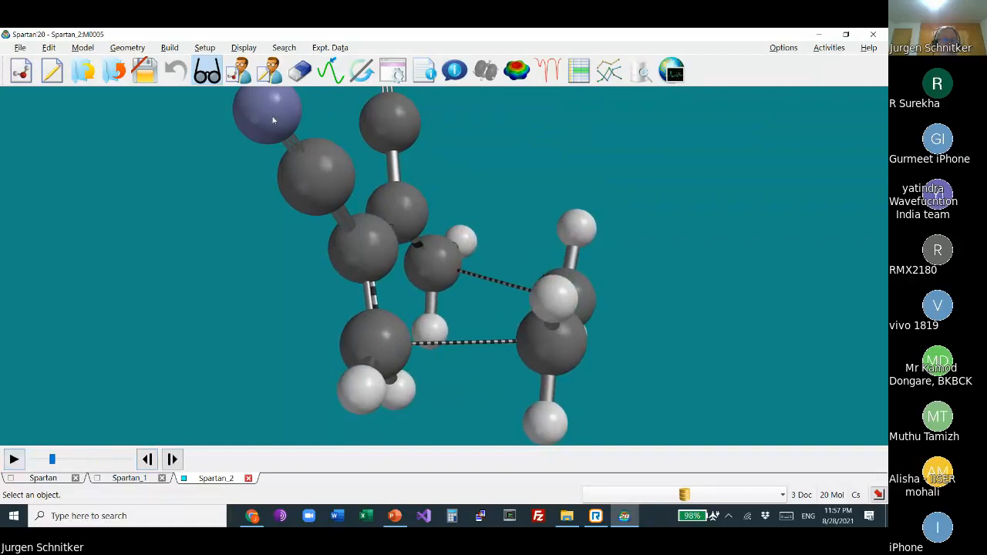
Step: Set up a global ground-state gas-phase Energy calculation with the Semi-Empirical PM3 method for the structure list
left_click(212, 50)
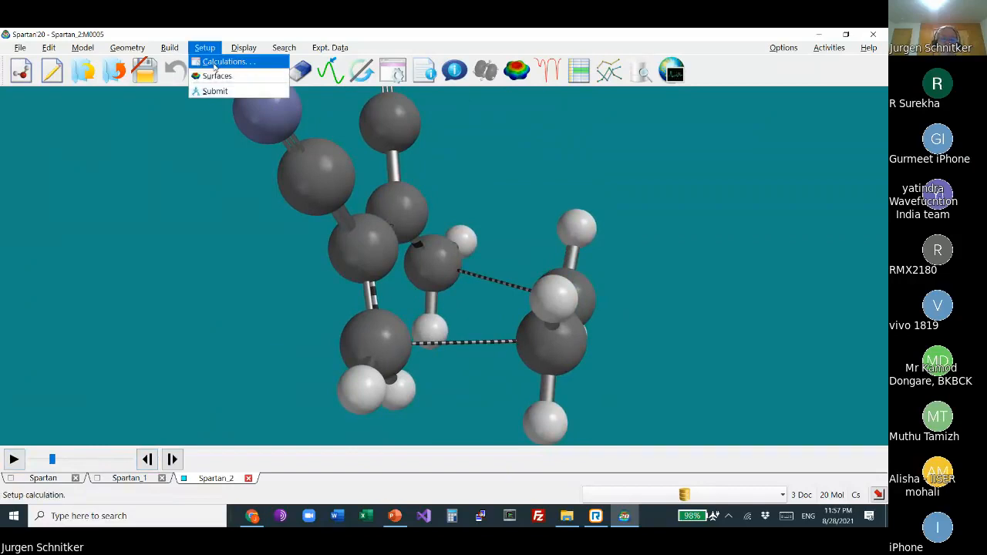
left_click(214, 62)
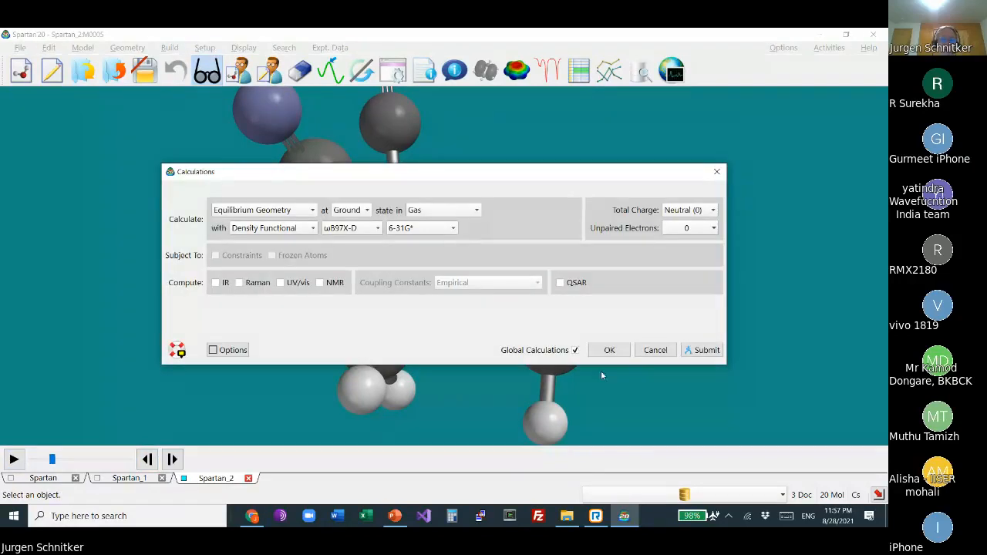
left_click_drag(526, 174, 668, 84)
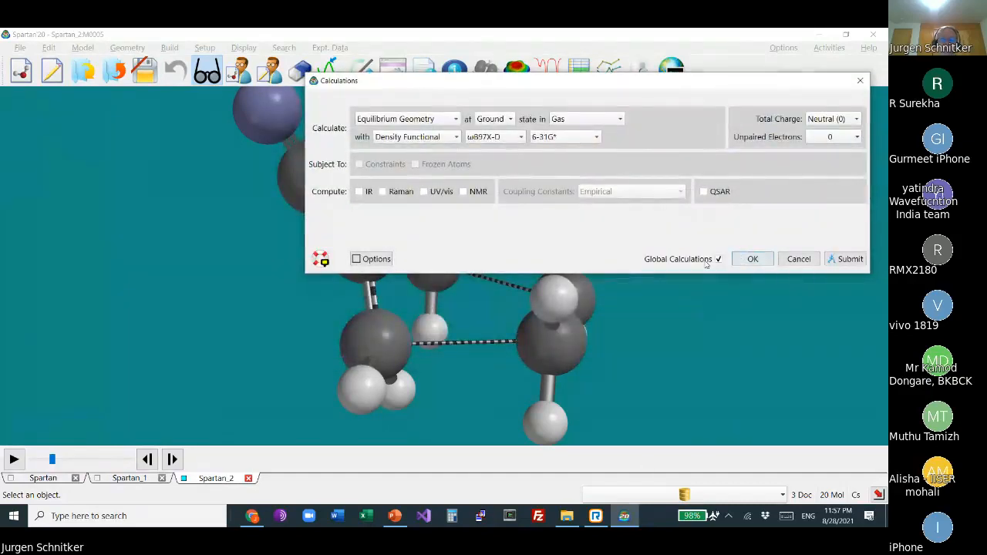
left_click(455, 119)
left_click(378, 105)
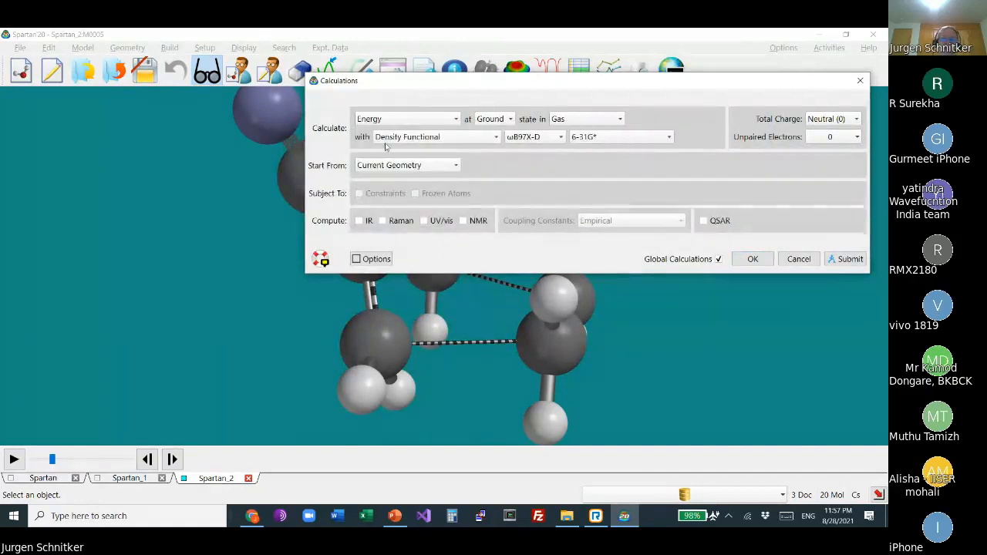
left_click(405, 138)
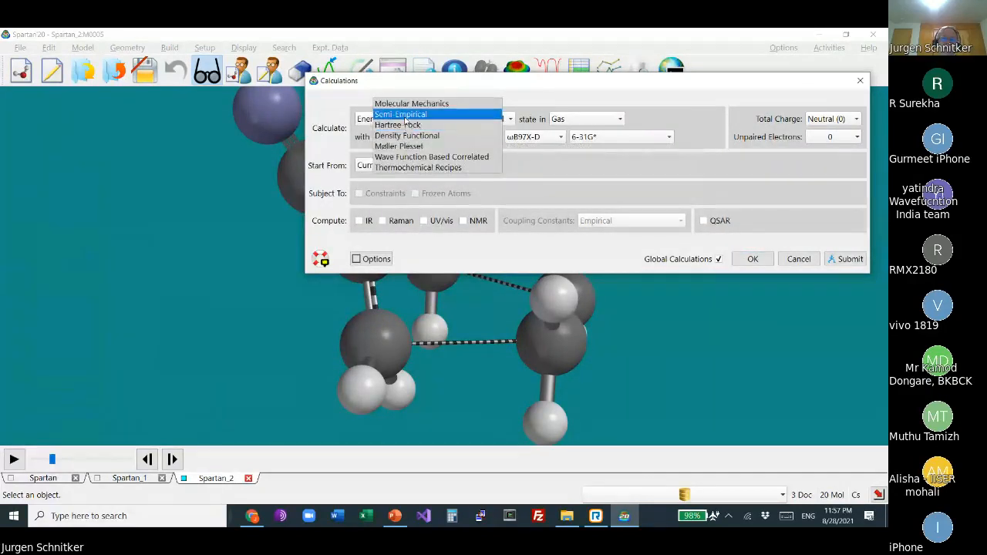
left_click(405, 116)
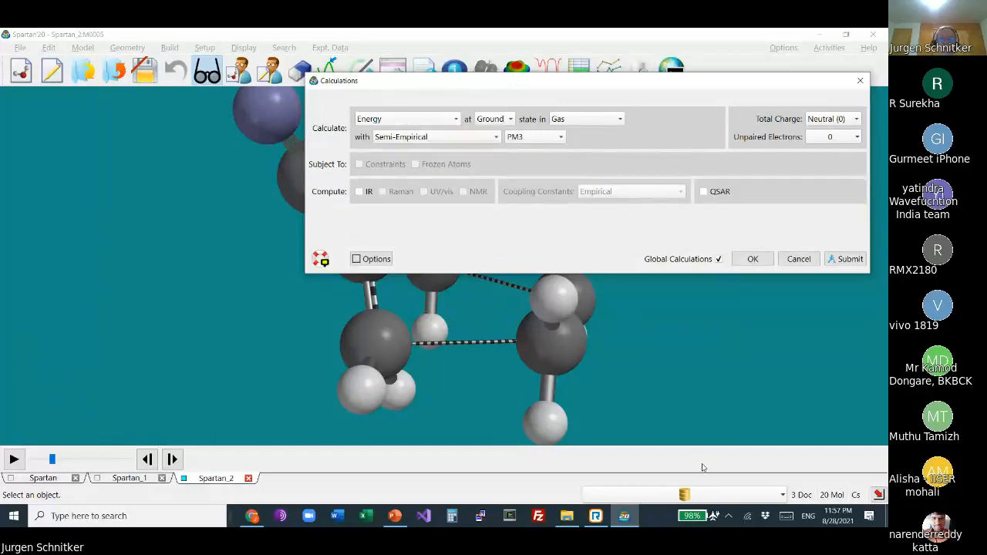
left_click_drag(522, 90, 542, 52)
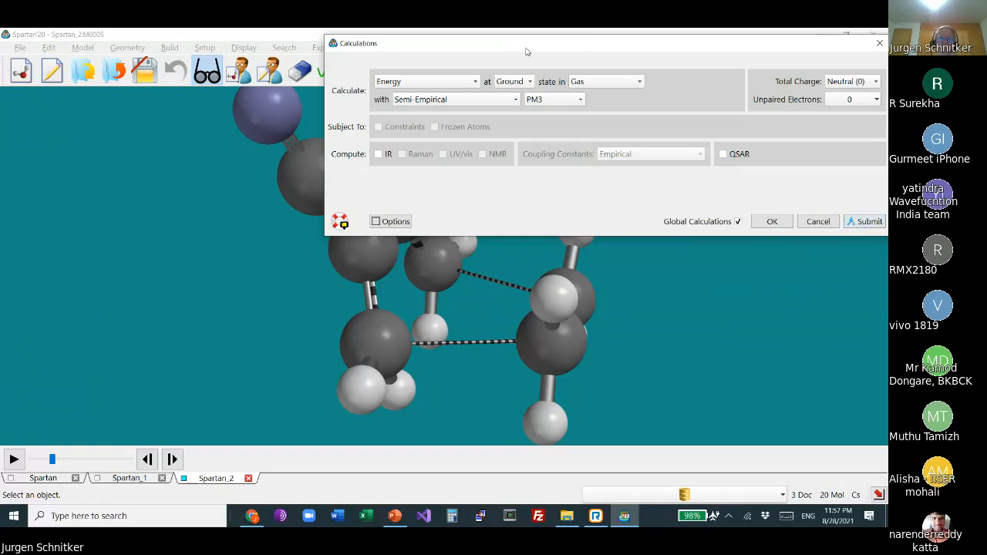
left_click_drag(526, 51, 515, 106)
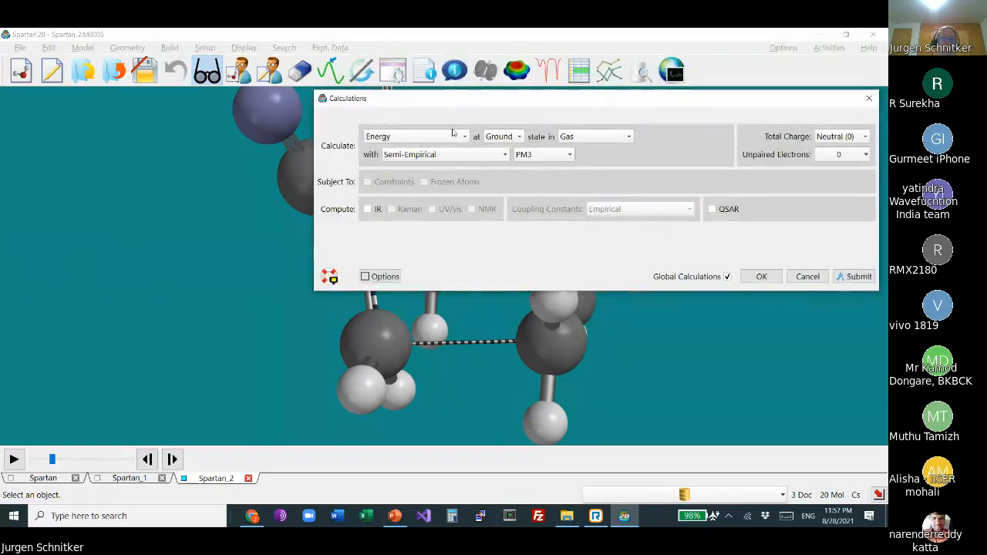
left_click(759, 276)
Step: Add a density surface for all structures in the list
left_click(244, 47)
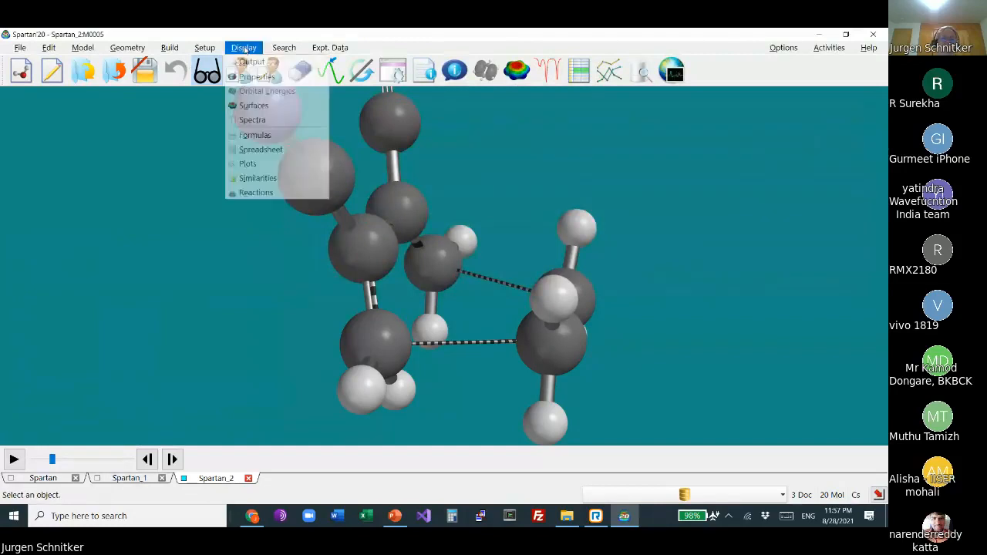
left_click(257, 106)
left_click(507, 315)
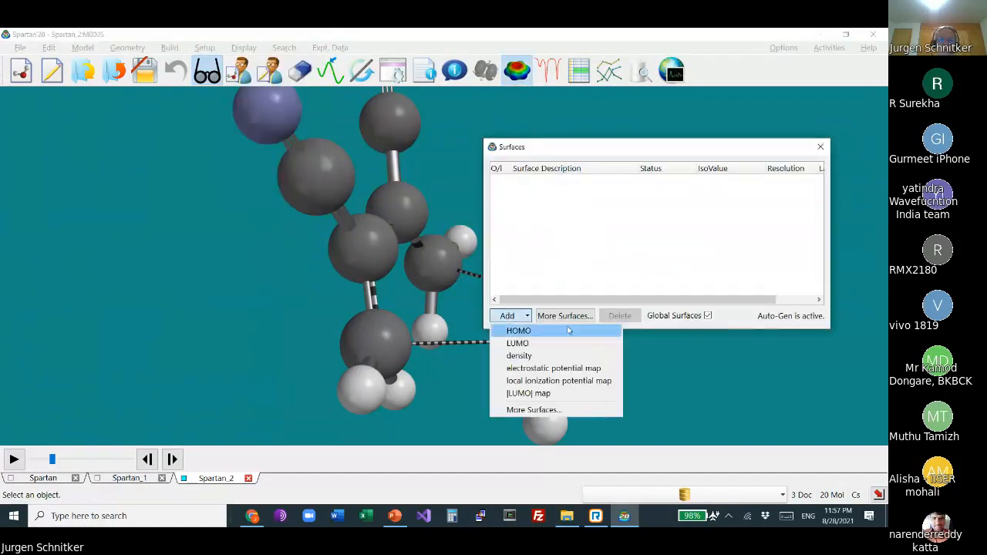
left_click(524, 353)
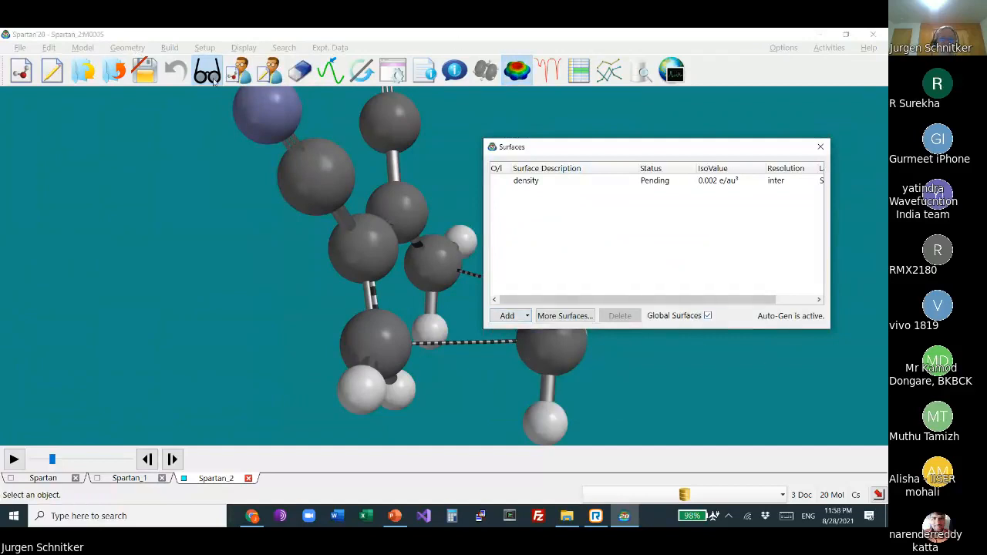
Step: Submit the calculation, saving the document as Spartan_2.spartan in the TEMP folder
left_click(205, 48)
left_click(208, 91)
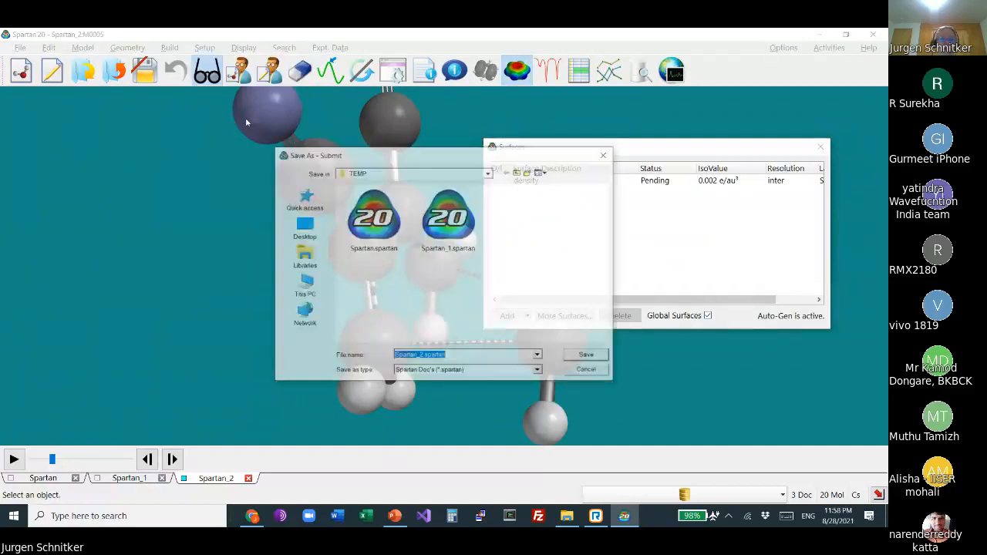
left_click(599, 359)
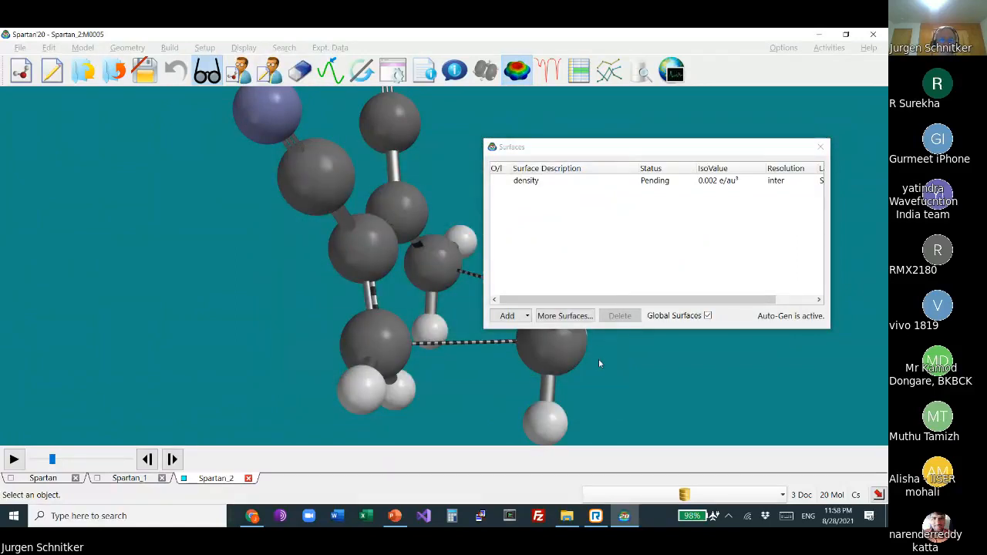
Step: Dismiss the job submission notice, move the Surfaces dialog clear of the molecule, and inspect the forming bonds from several angles
left_click(538, 289)
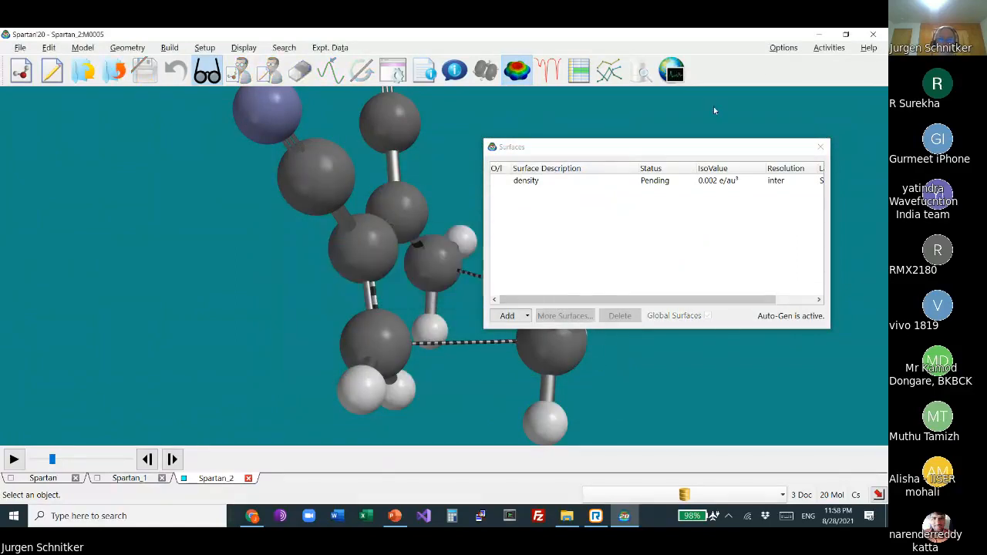
left_click_drag(671, 149, 704, 111)
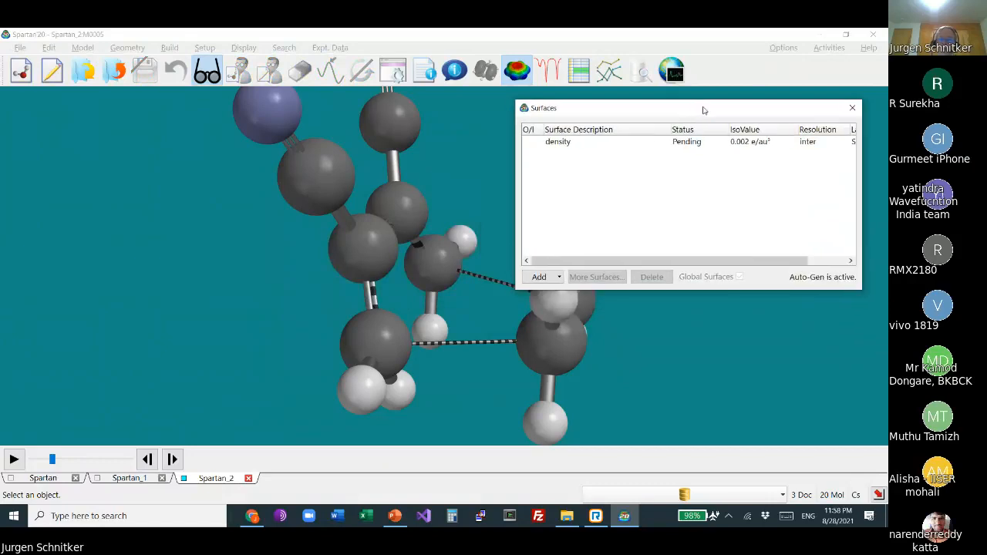
right_click_drag(457, 192, 309, 214)
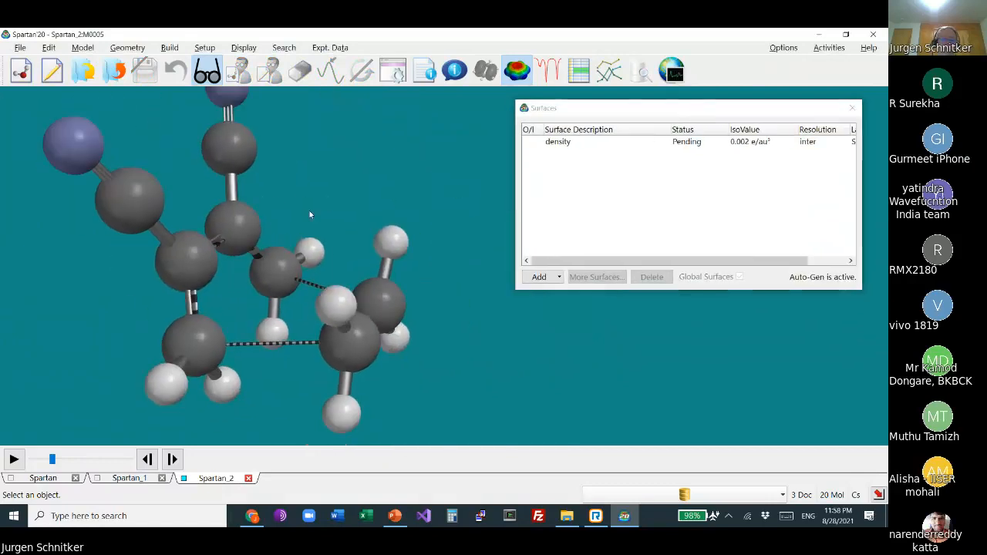
left_click_drag(351, 241, 322, 229)
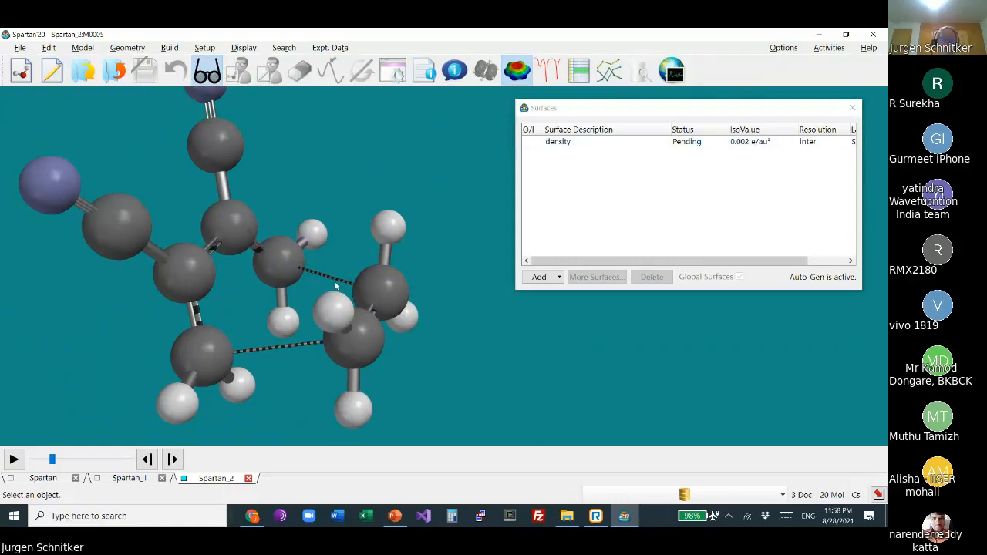
left_click_drag(336, 286, 348, 320)
left_click_drag(335, 291, 330, 310)
left_click_drag(442, 381, 471, 358)
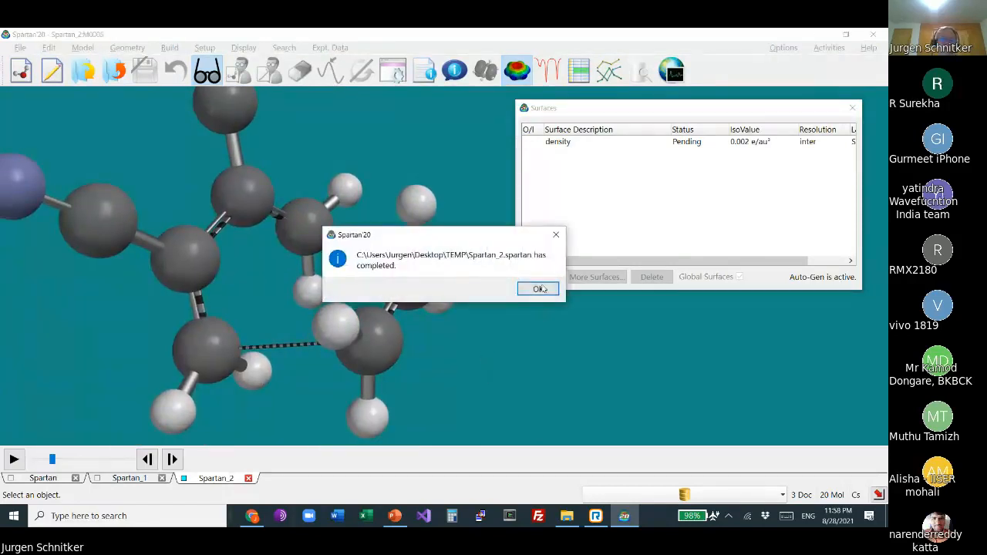
Step: Dismiss the job completion notice, display the calculated density surface, and set its style to Transparent
left_click(536, 288)
left_click(529, 145)
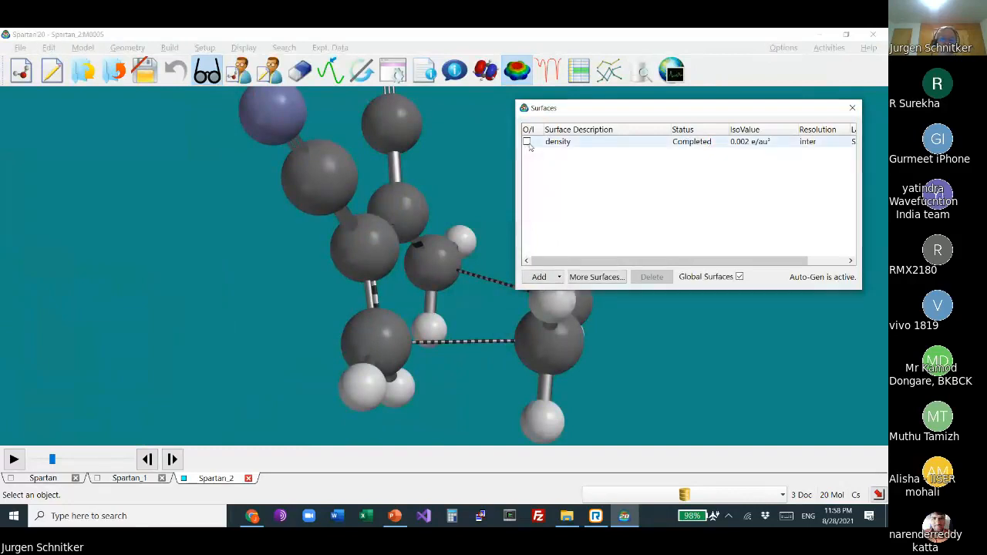
left_click(527, 142)
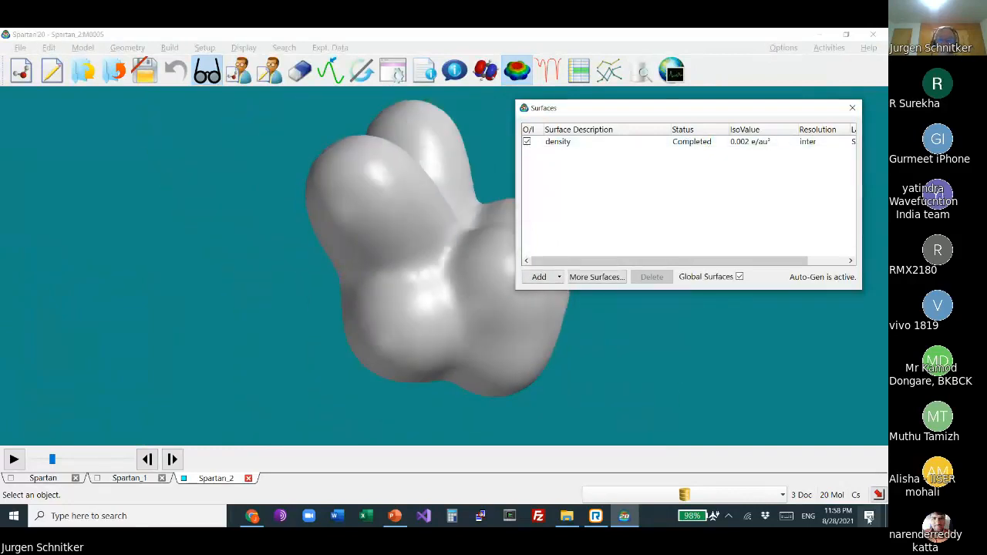
left_click(445, 344)
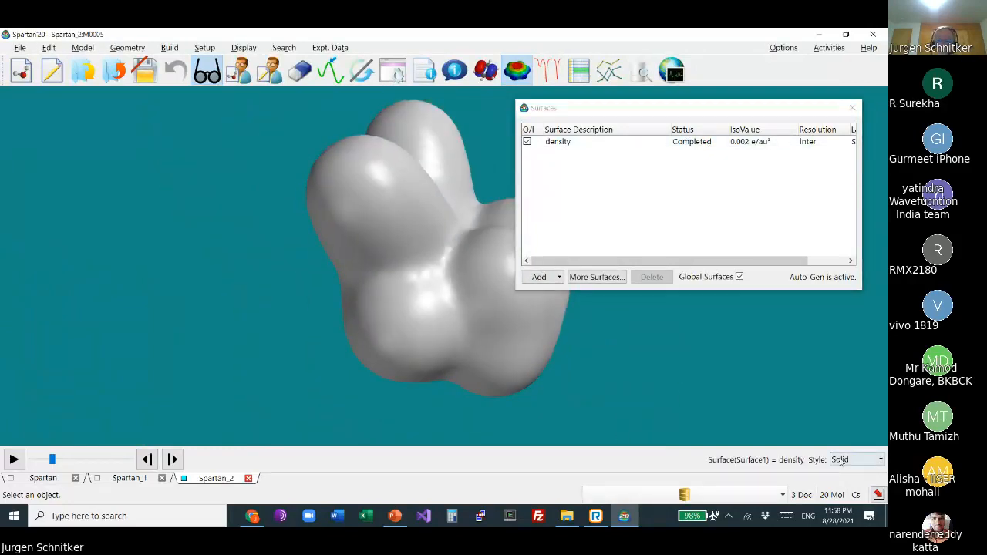
left_click(840, 460)
left_click(848, 502)
Step: Play the structure list's animation with the transparent density surface displayed, and stop playback
right_click_drag(598, 392, 495, 394)
left_click(14, 460)
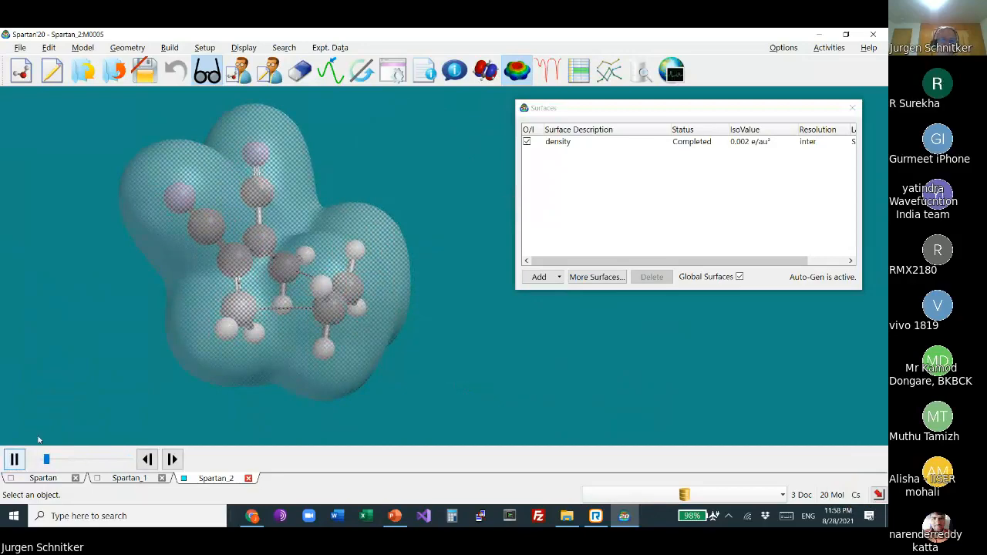
left_click(14, 458)
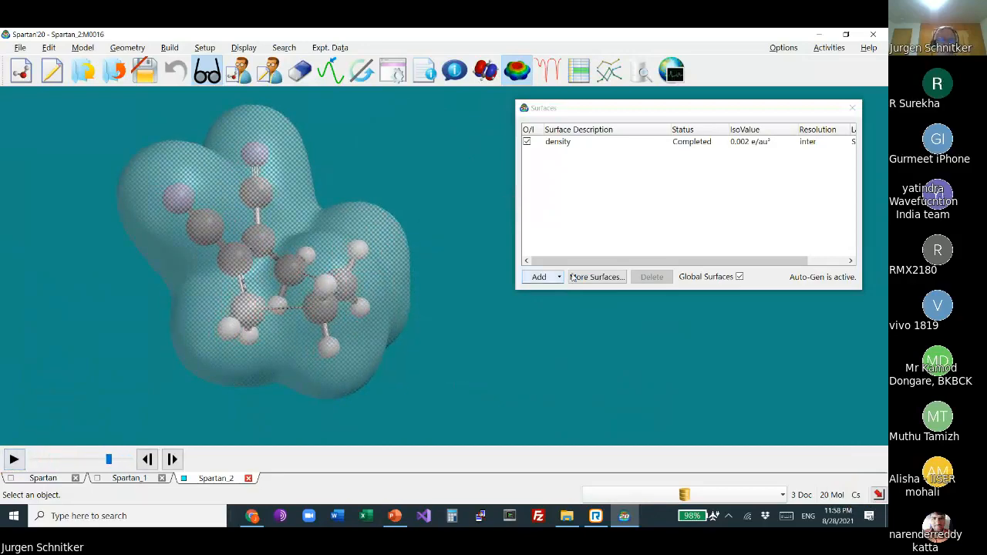
Step: Add a density (bond) surface with property none at intermediate resolution, and display it in place of the 0.002 density surface
left_click(595, 277)
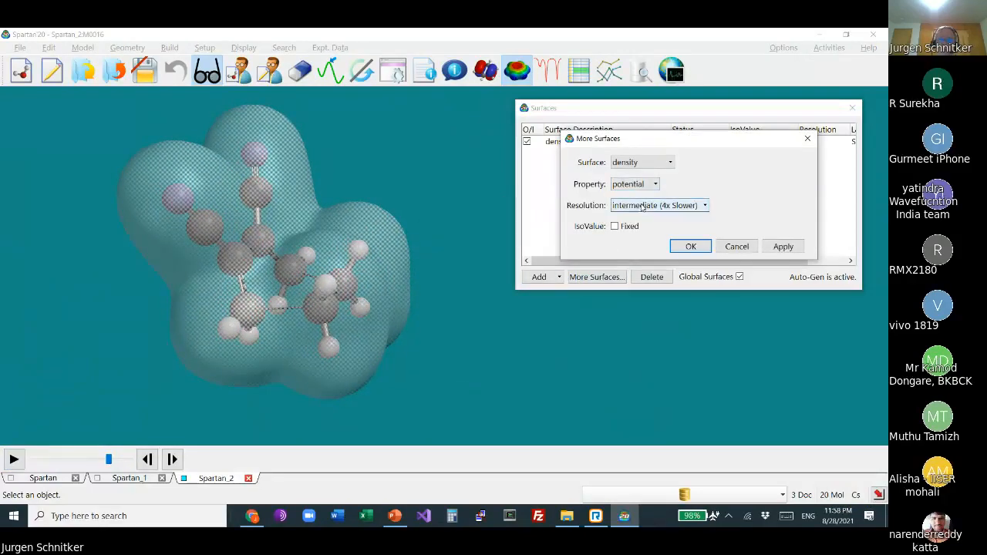
left_click(633, 164)
left_click(636, 185)
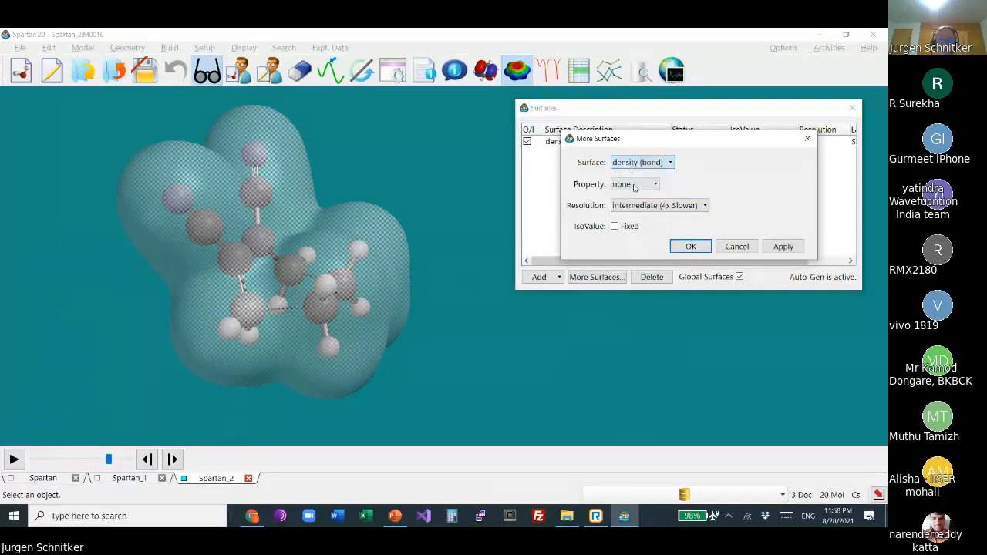
left_click(691, 246)
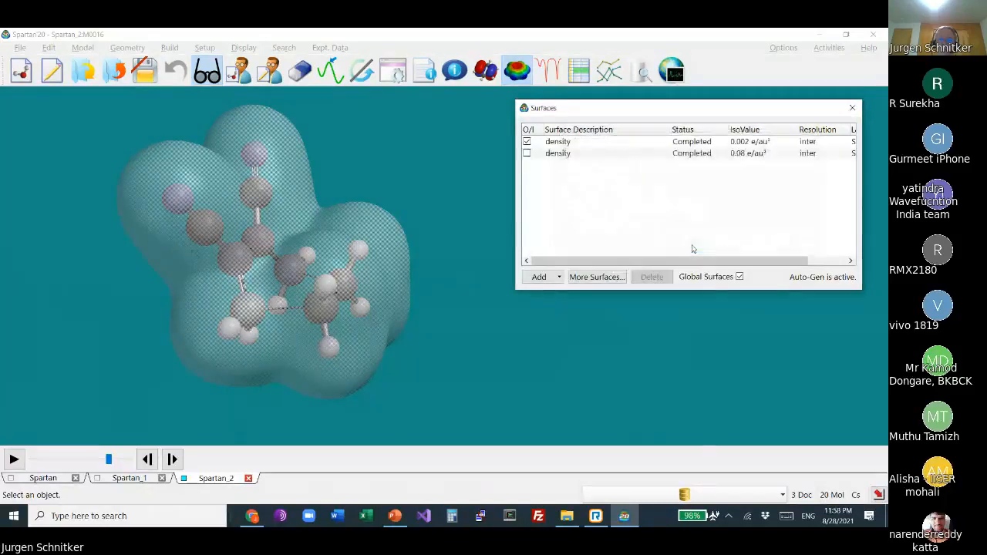
left_click(526, 142)
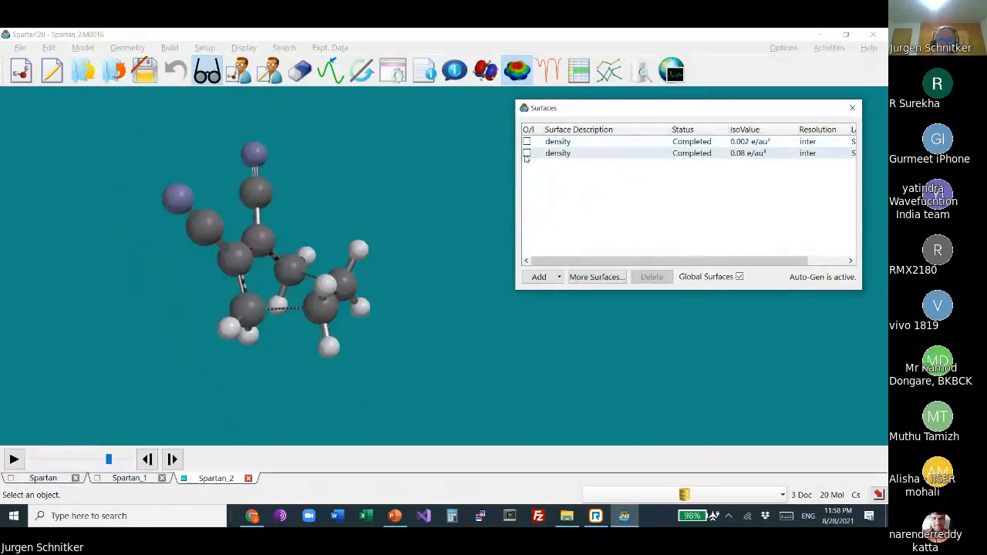
left_click(527, 154)
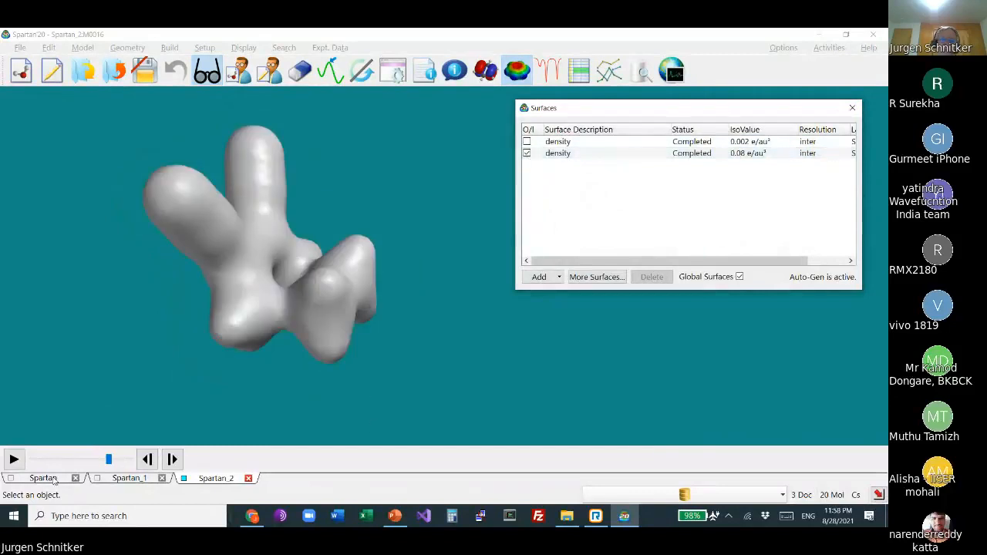
Step: Play the animation with the solid bond density surface, examine the region between the fragments close up, and stop playback
left_click(14, 459)
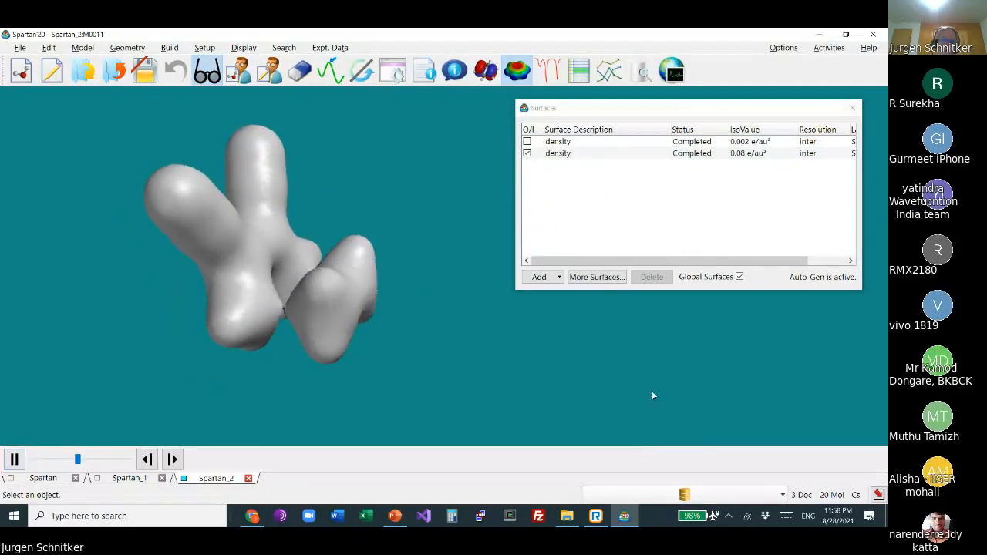
scroll(378, 329, "up", 4)
right_click_drag(378, 329, 489, 304)
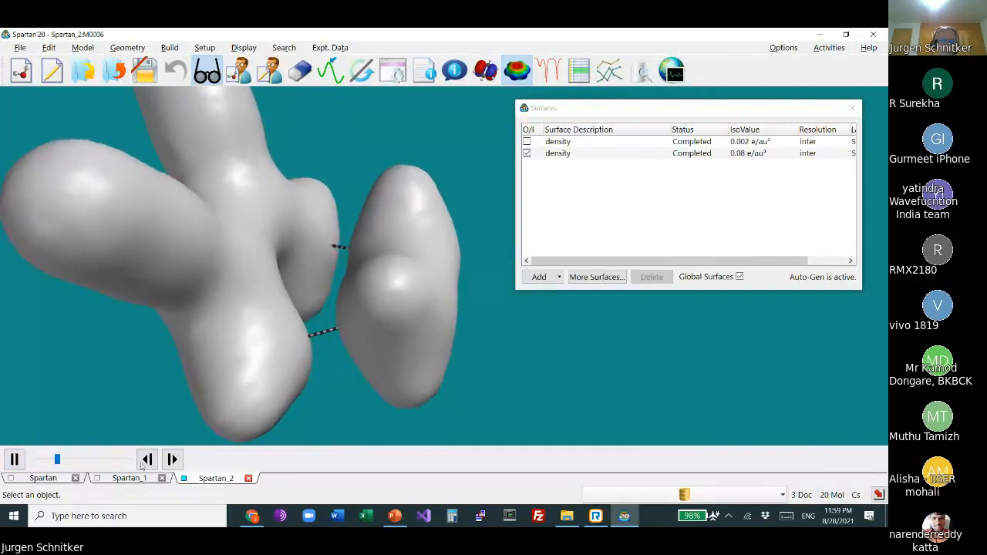
left_click(14, 459)
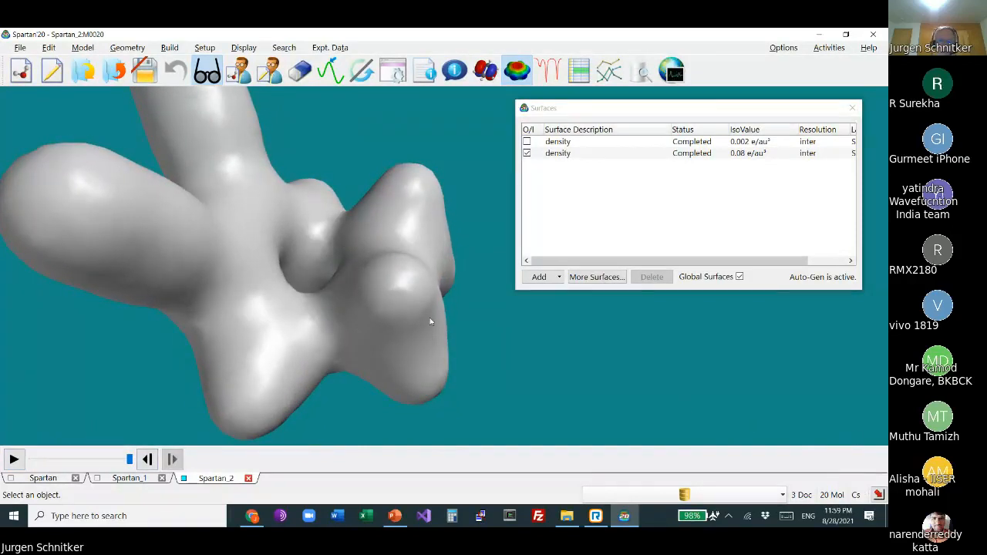
Step: Try the Transparent style on the bond density surface, and set its style to Mesh
left_click(322, 307)
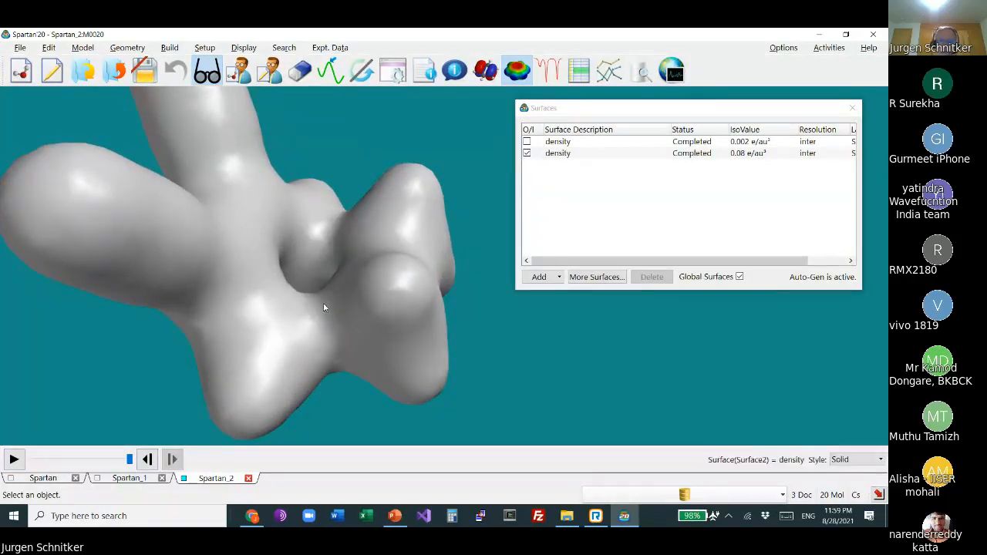
left_click(867, 459)
left_click(856, 503)
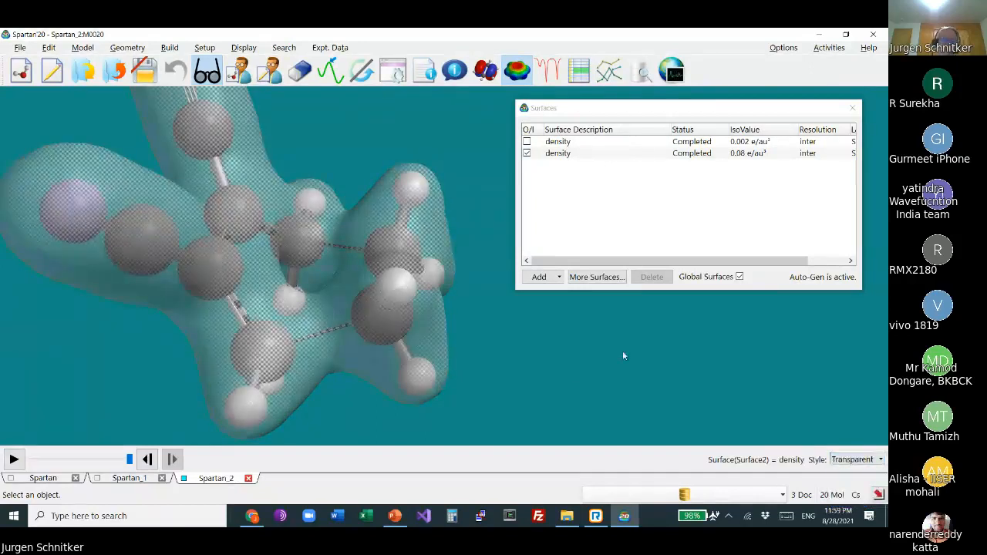
left_click(866, 460)
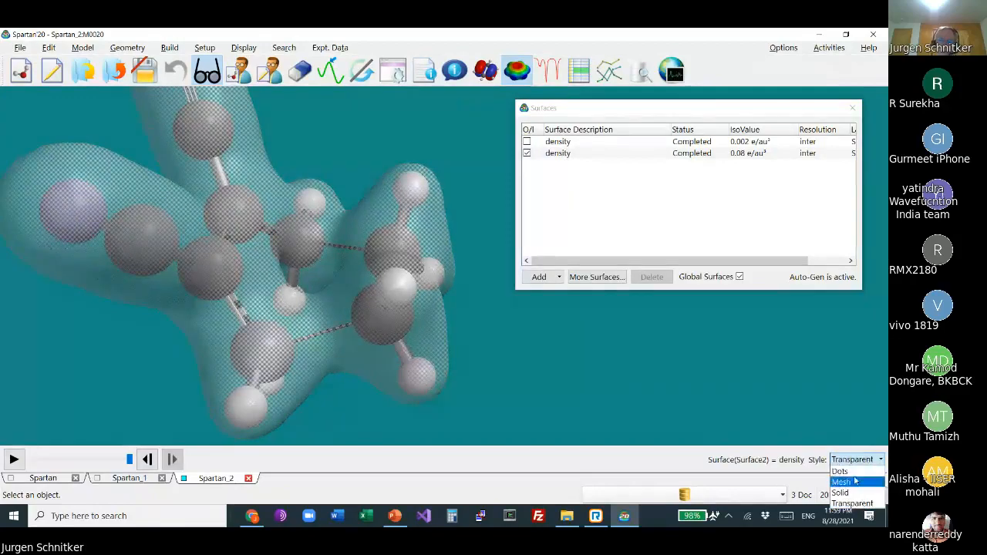
left_click(854, 481)
left_click_drag(563, 332, 530, 365)
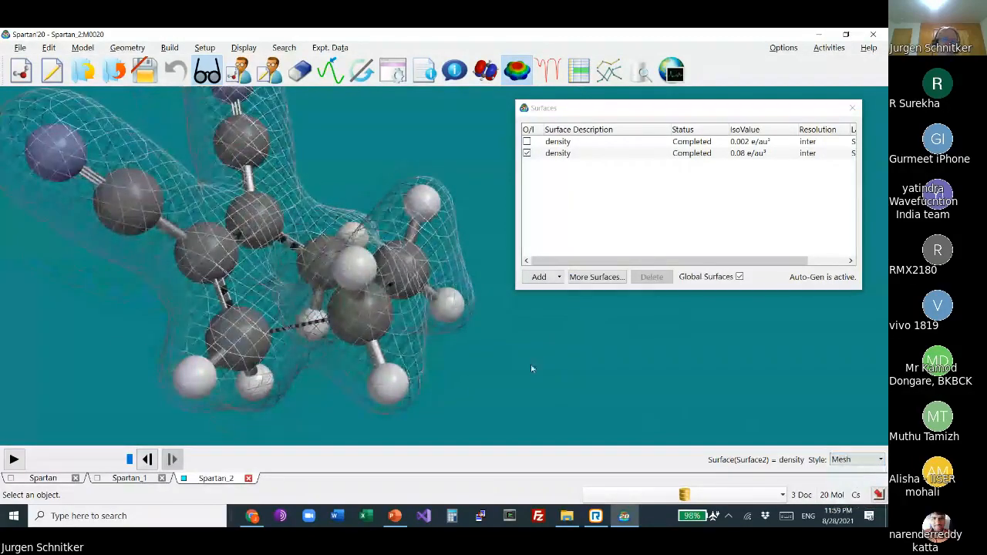
Step: Play the animation with the mesh bond density surface, stop playback, and examine the separated fragments from other angles
left_click(13, 459)
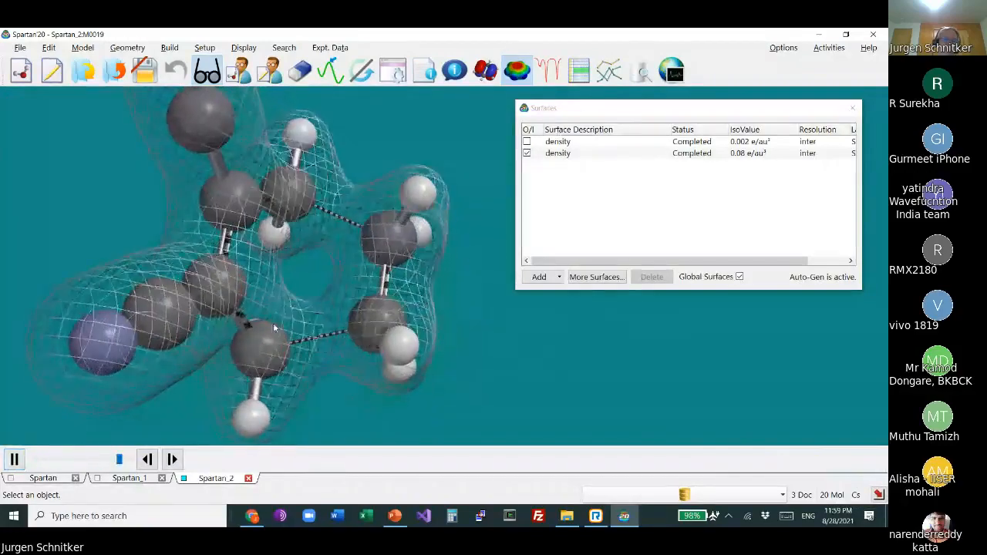
left_click(14, 460)
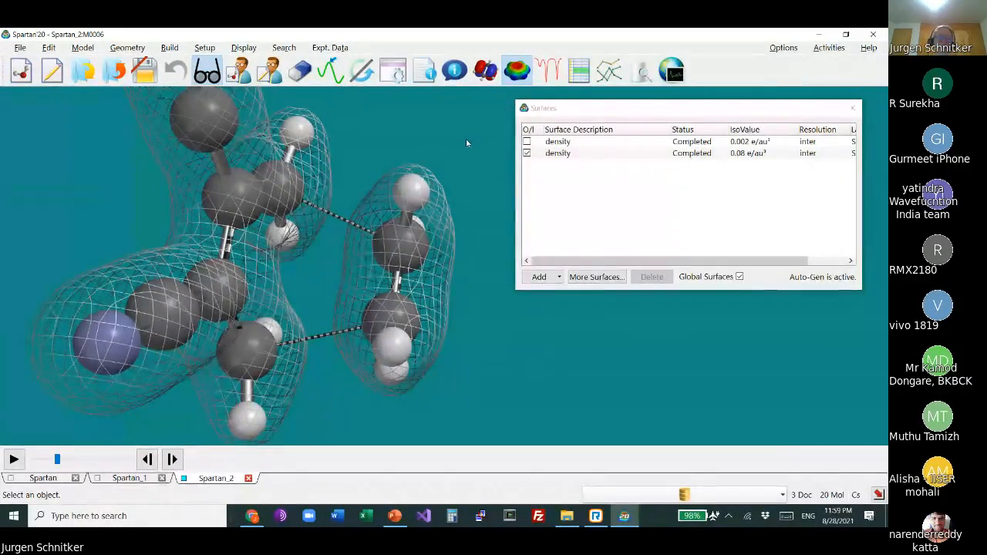
left_click_drag(468, 142, 438, 168)
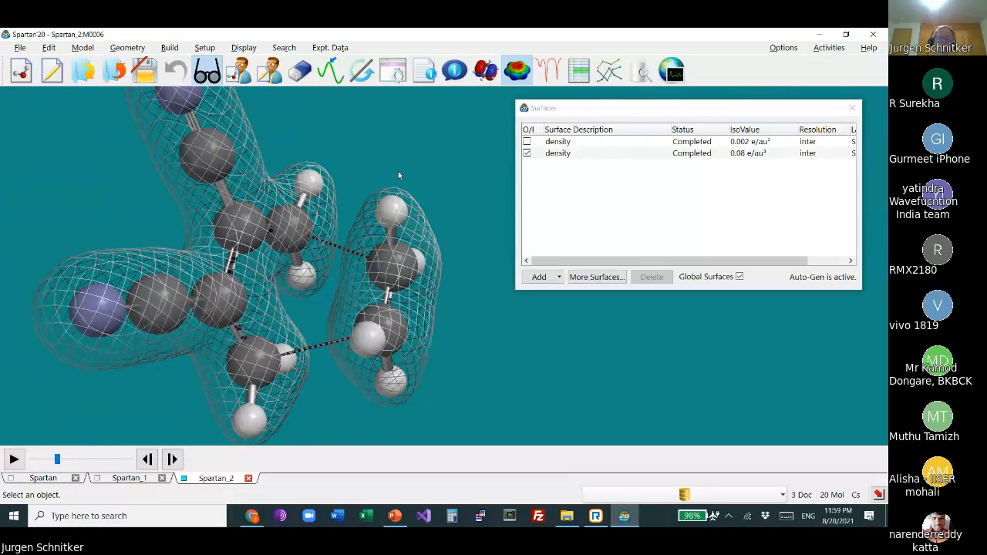
mouse_move(360, 163)
left_mouse_down()
mouse_move(355, 156)
mouse_move(357, 171)
left_mouse_up()
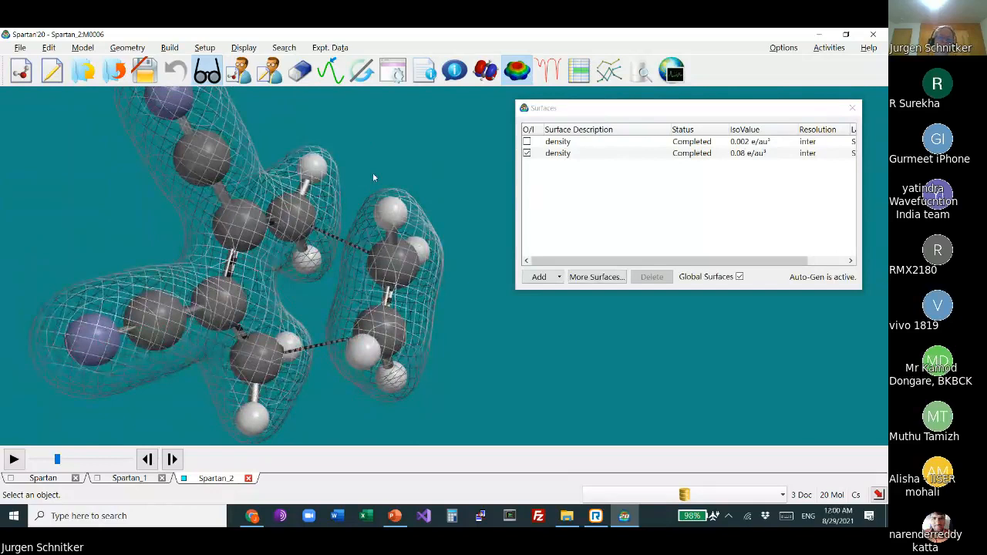
Step: Open the Spartan'20 Manual PDF in Adobe Acrobat Reader
left_click(795, 49)
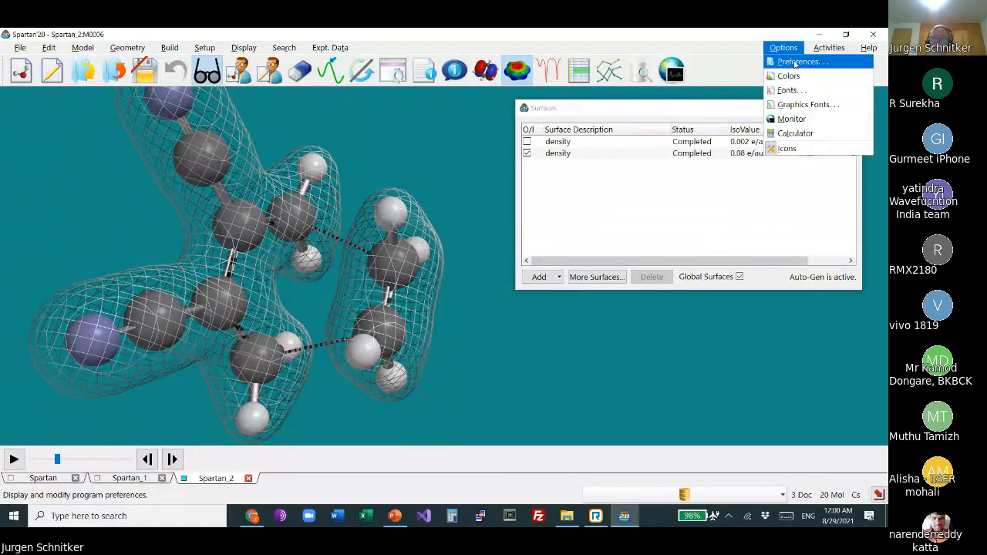
mouse_move(819, 50)
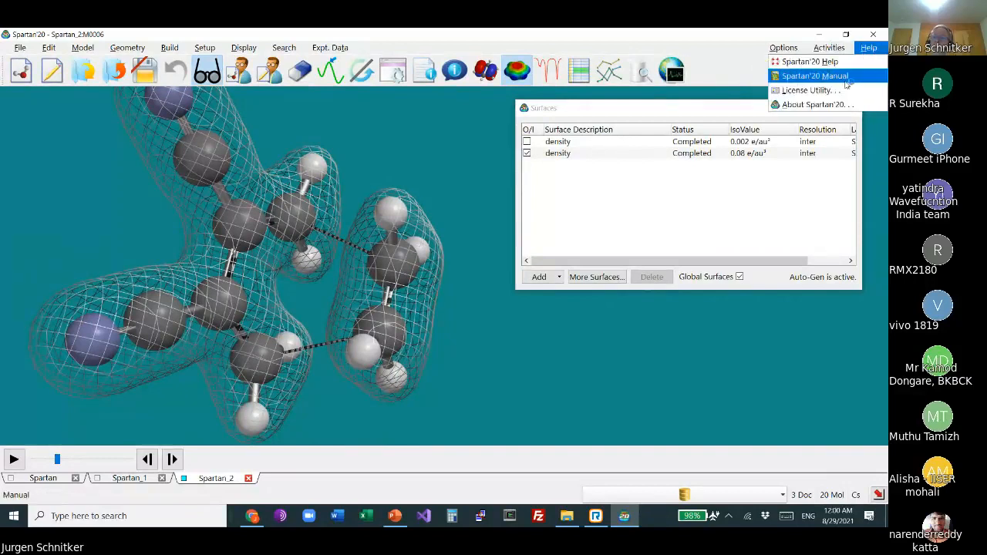
left_click(838, 78)
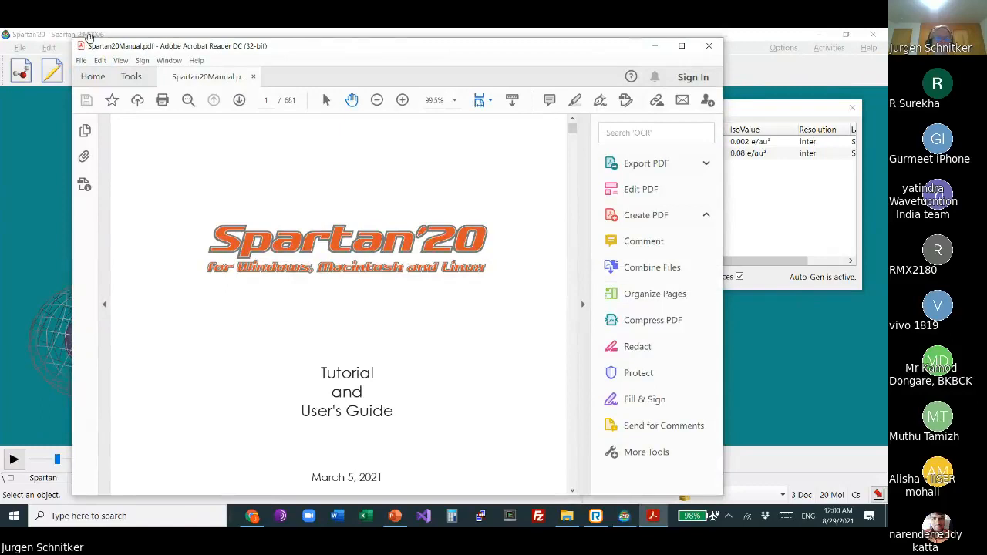
Step: Set the manual's page display to Two Page Scrolling and collapse the tools pane
left_click(121, 61)
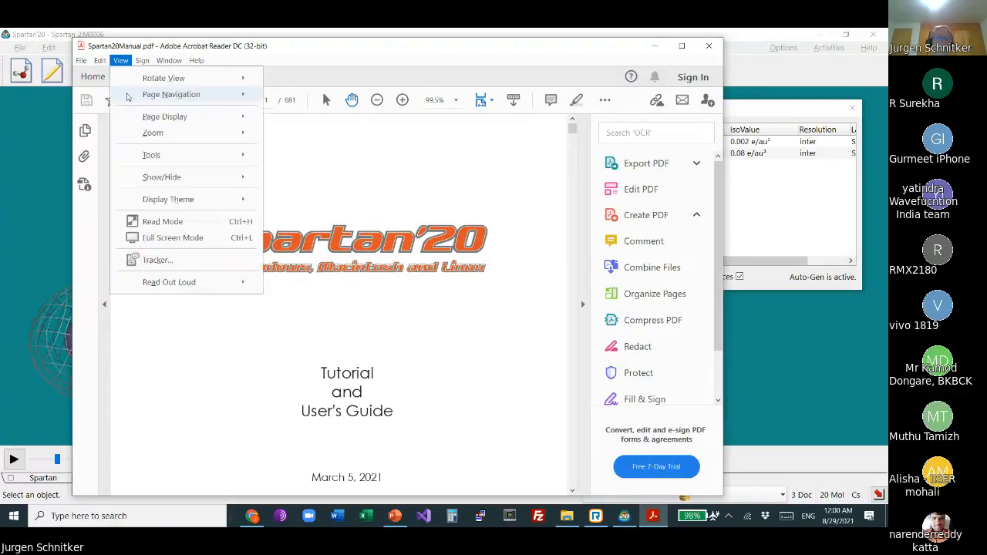
mouse_move(165, 116)
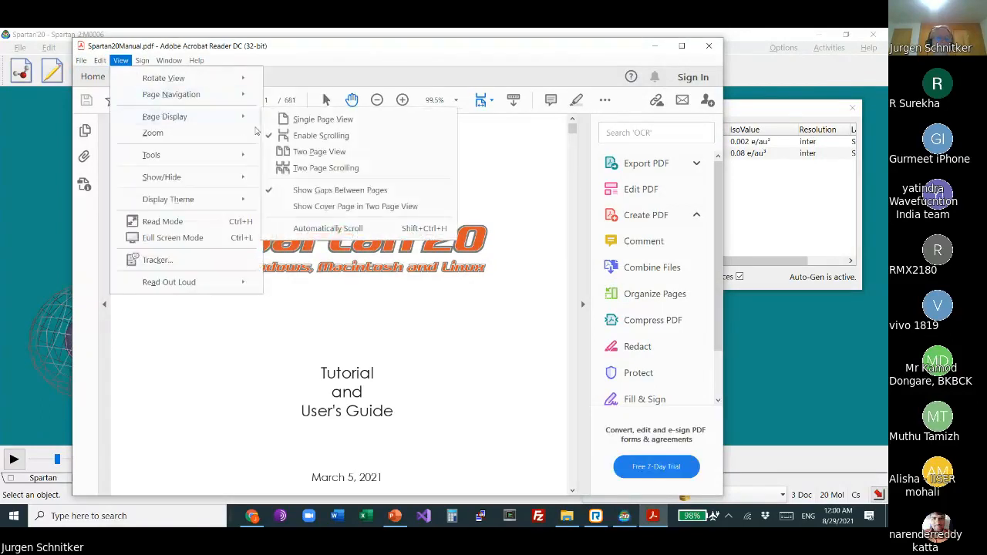
left_click(320, 167)
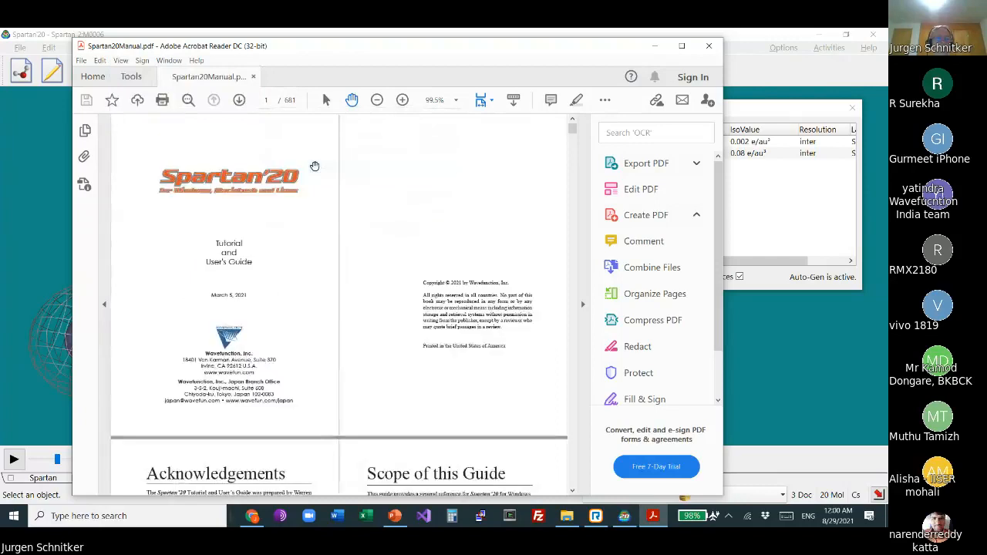
left_click(584, 307)
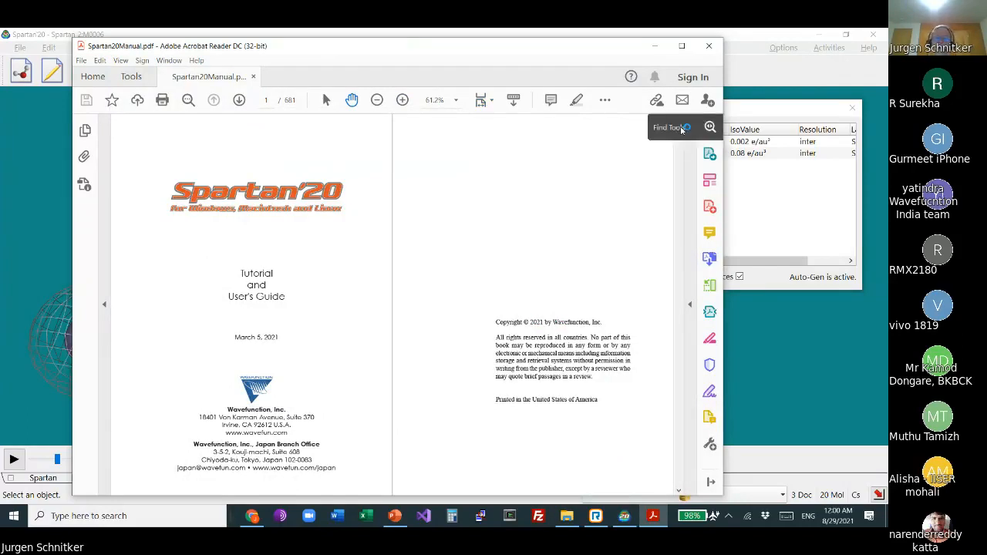
Step: Examine the manual's table of contents, from the operations overview through the organic molecule chapters and the advanced tutorials
scroll(681, 129, "down", 5)
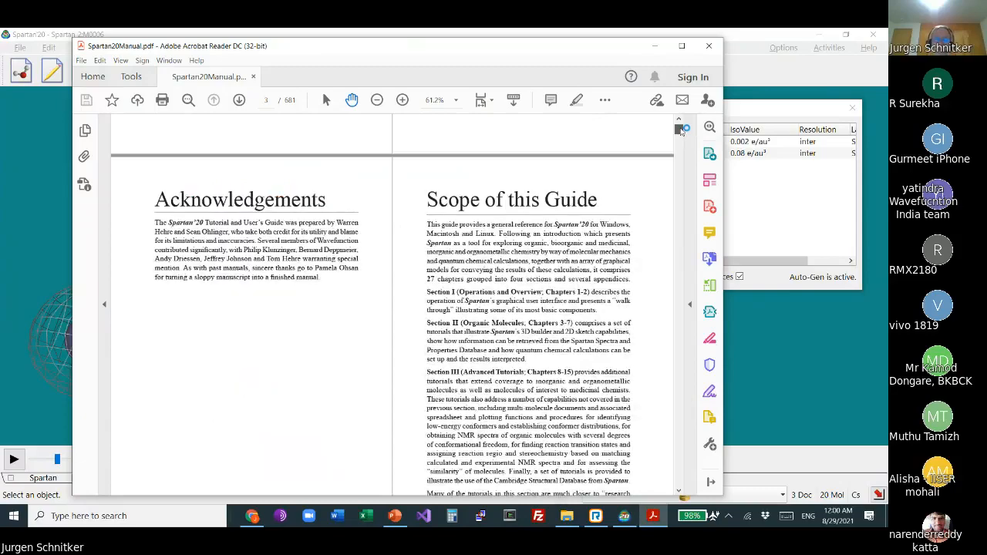
scroll(680, 129, "down", 10)
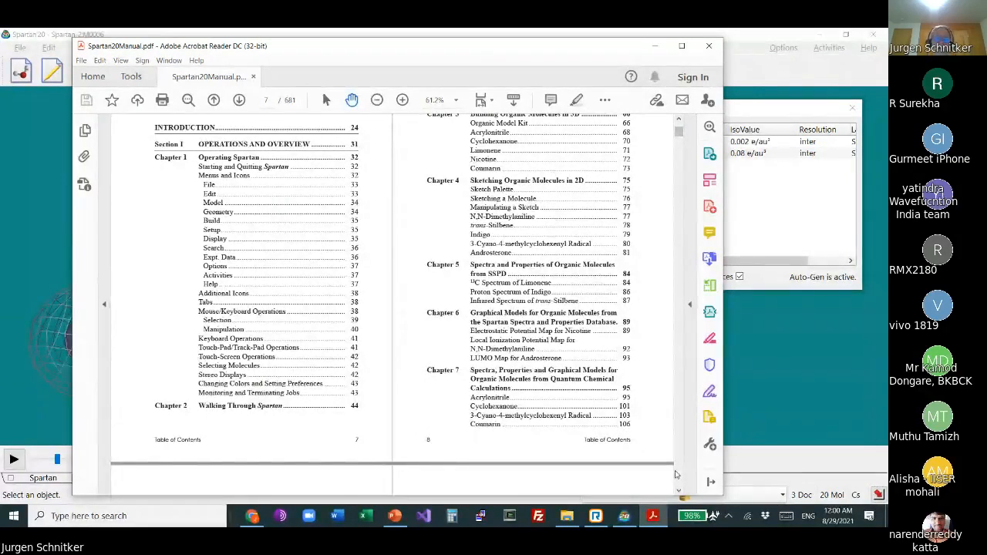
left_click(678, 119)
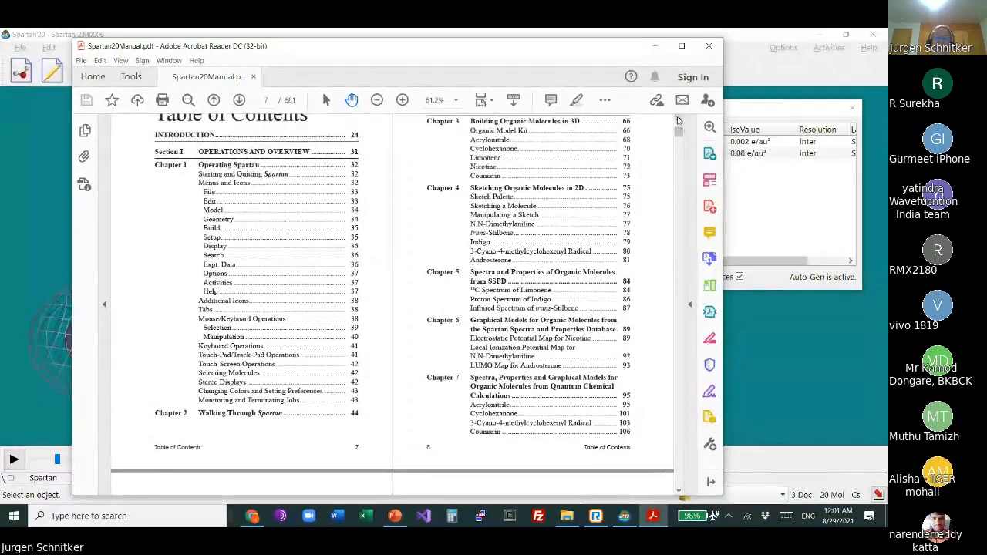
left_click(678, 119)
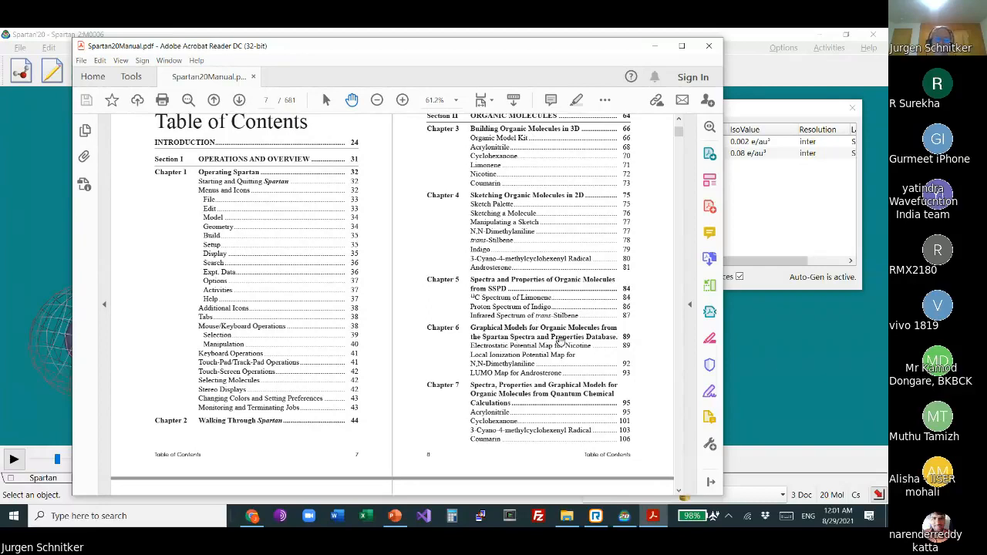
scroll(686, 476, "down", 2)
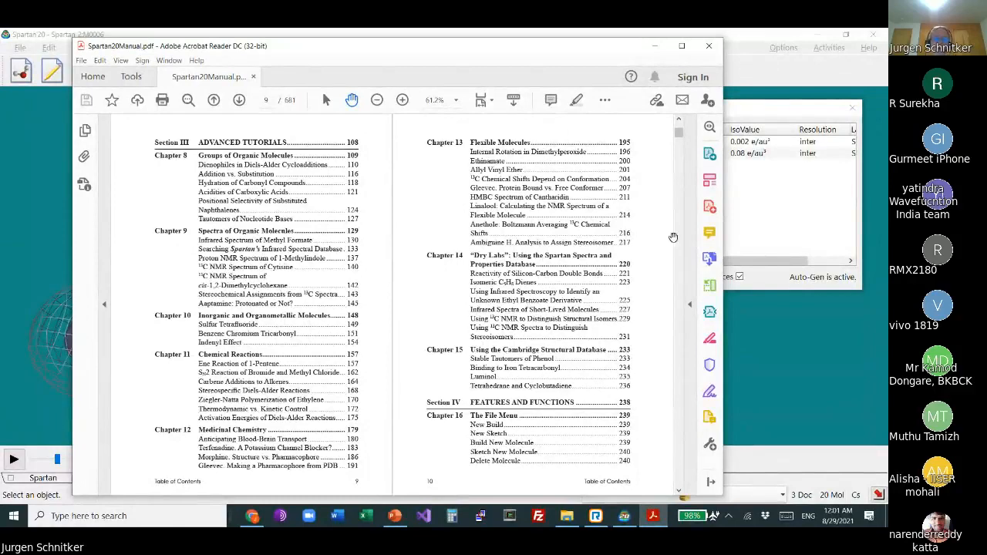
left_click(680, 122)
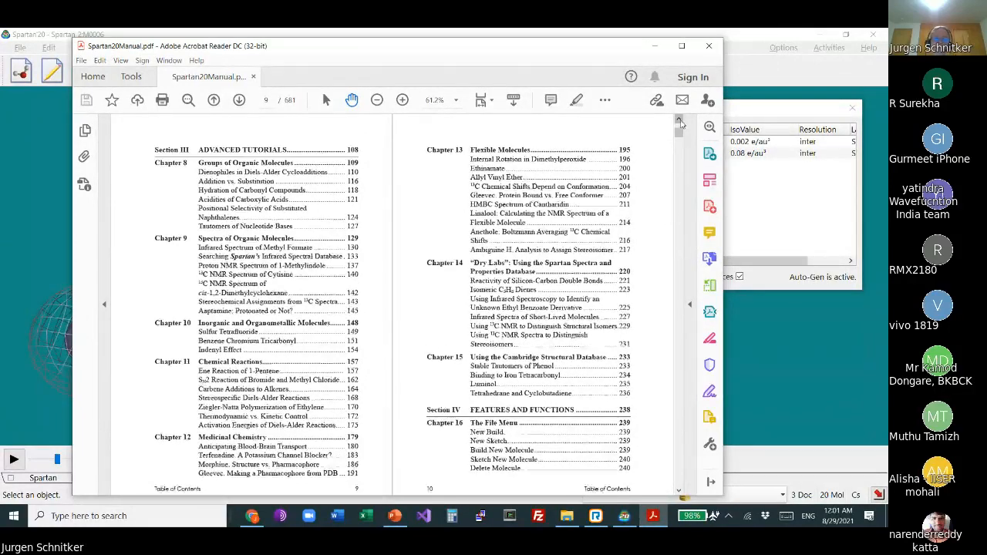
left_click(680, 122)
scroll(679, 122, "up", 6)
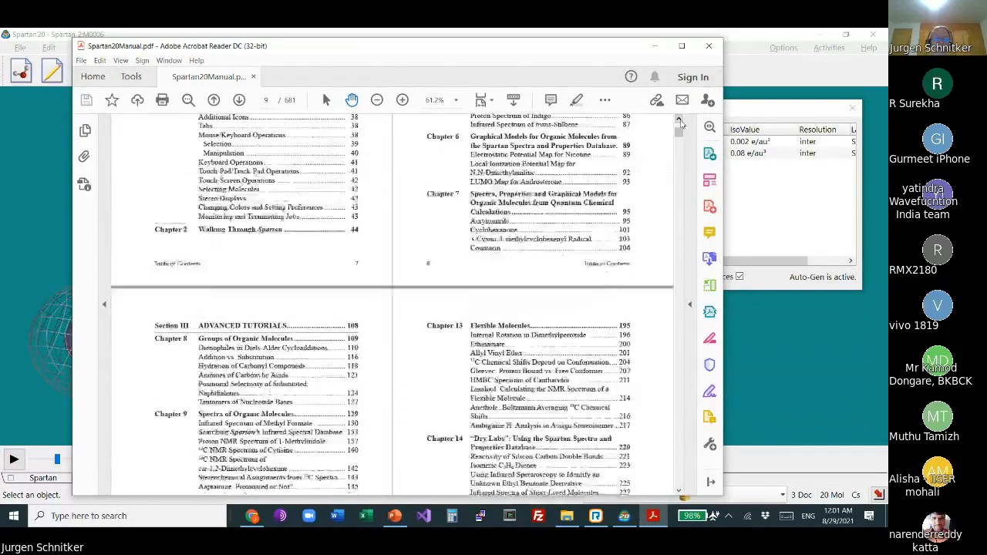
left_click(680, 122)
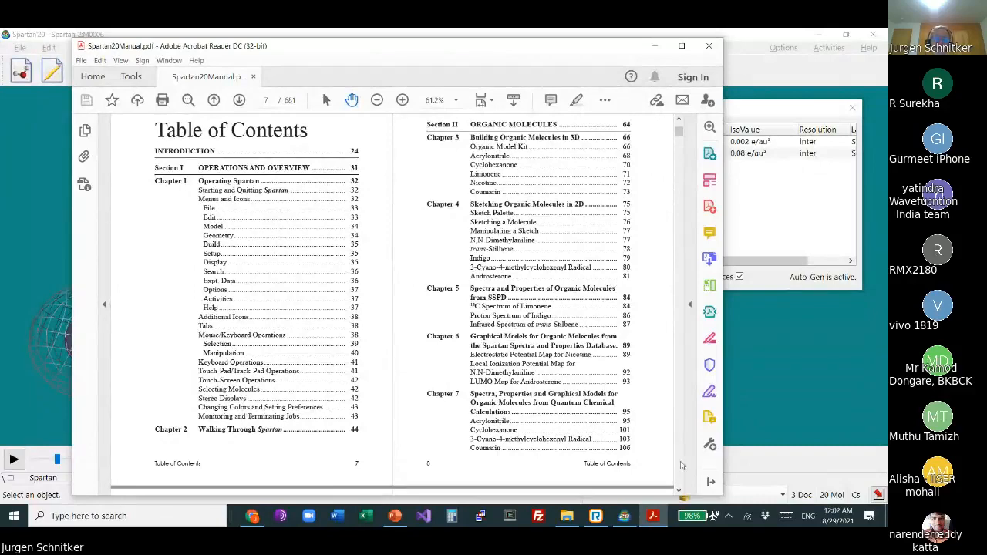
scroll(682, 466, "down", 5)
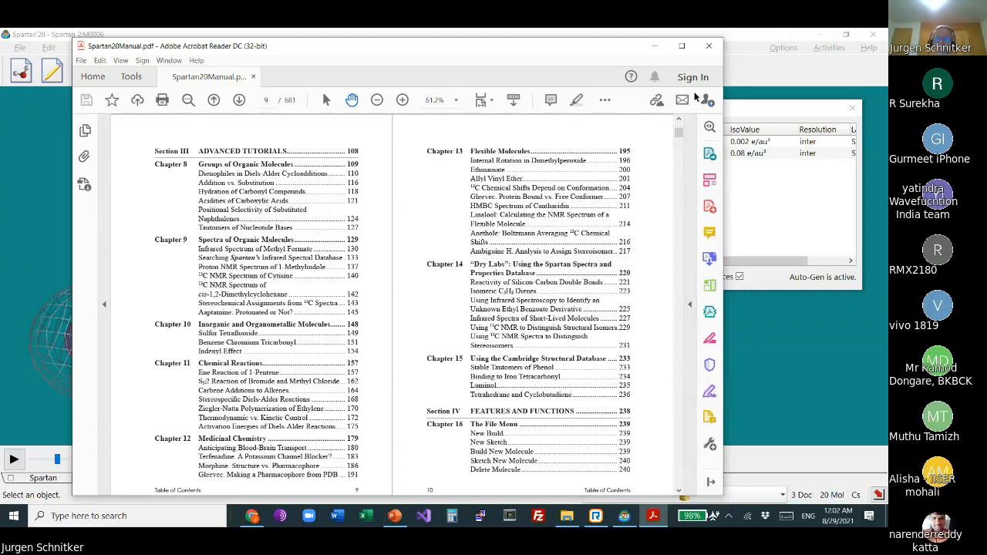
Step: Switch back to Spartan'20, look through the full list of tutorials in an enlarged Tutorials and Topics window, and close it
left_click(750, 58)
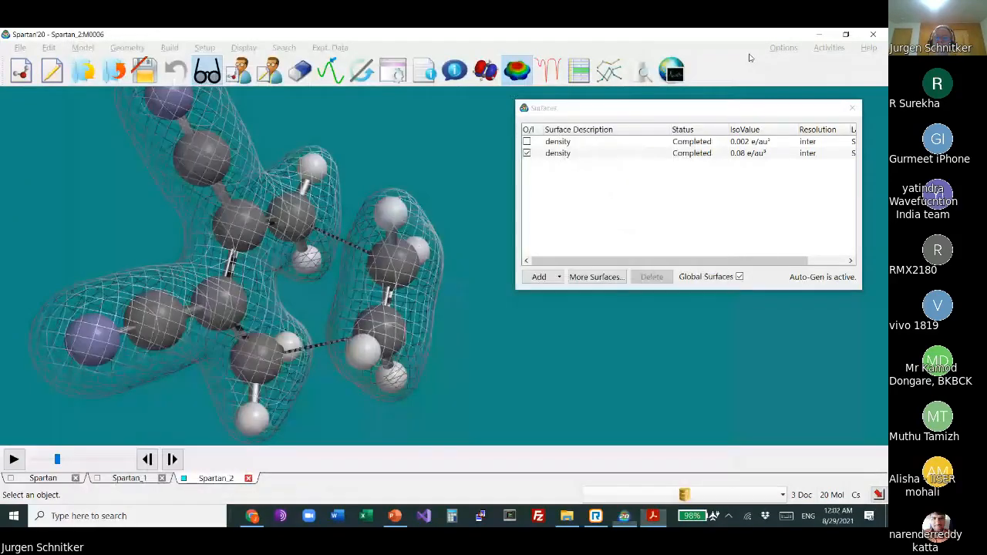
left_click(783, 48)
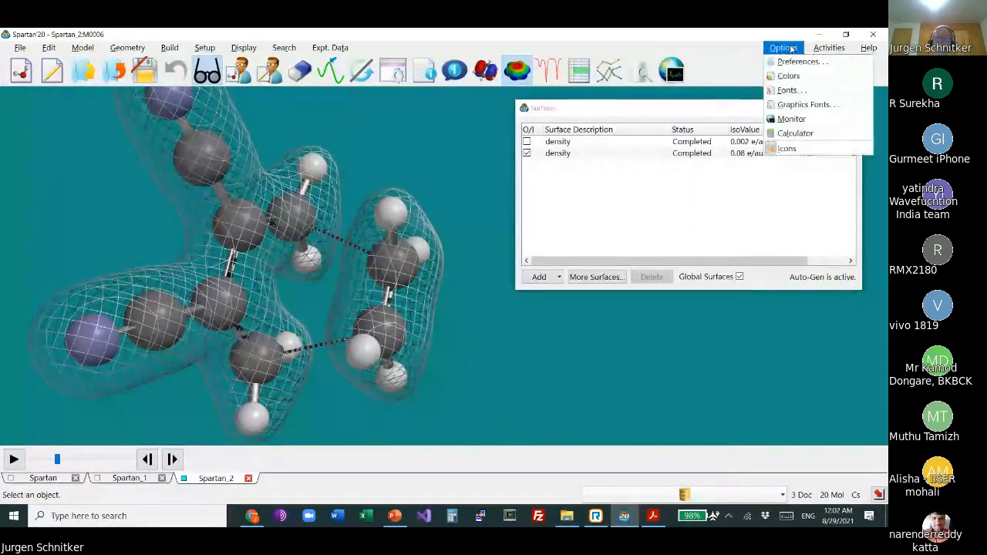
mouse_move(831, 49)
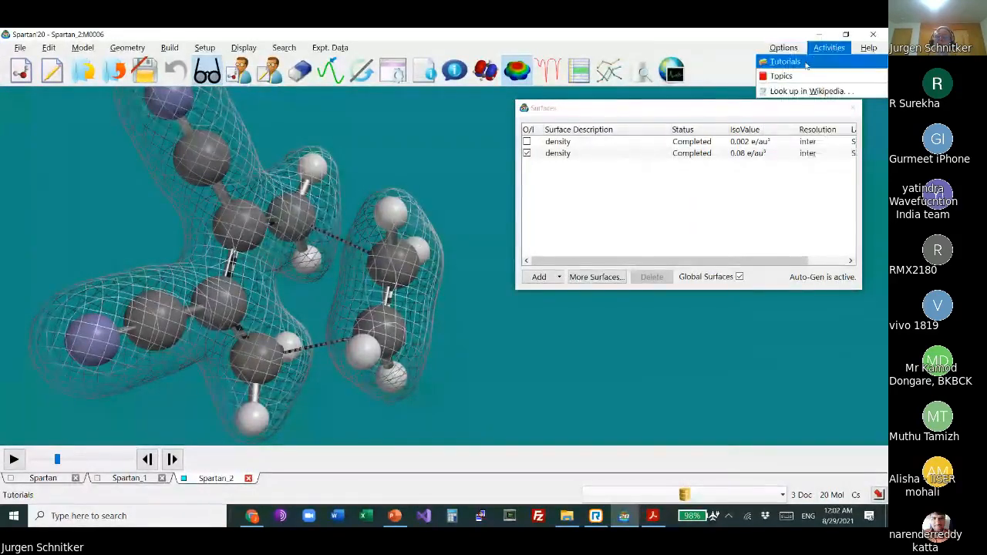
key("Escape")
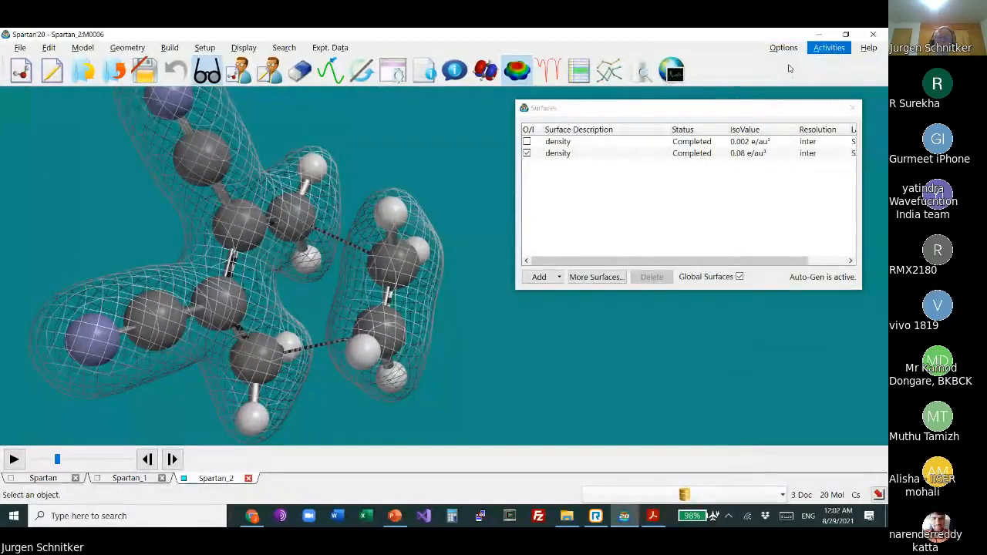
left_click_drag(420, 151, 399, 57)
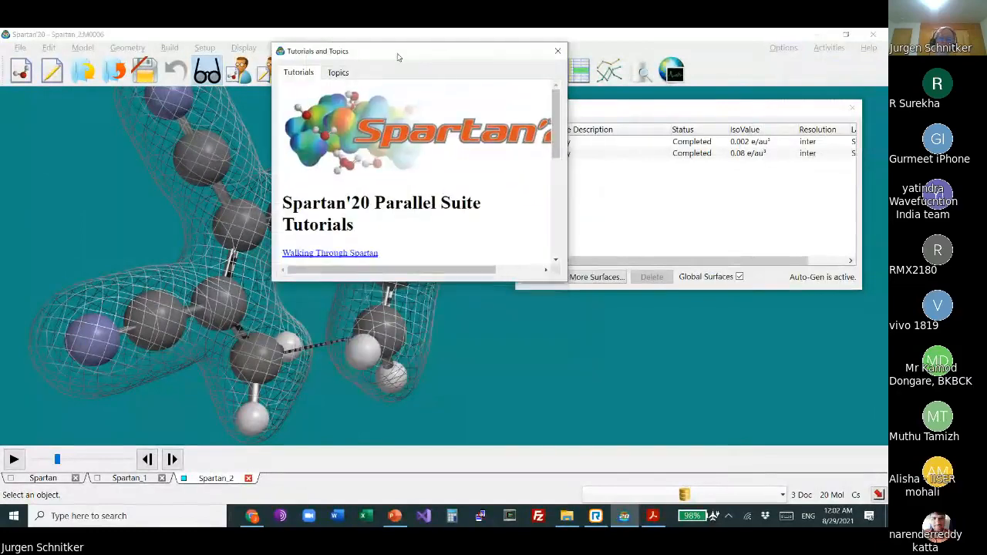
left_click_drag(519, 283, 519, 470)
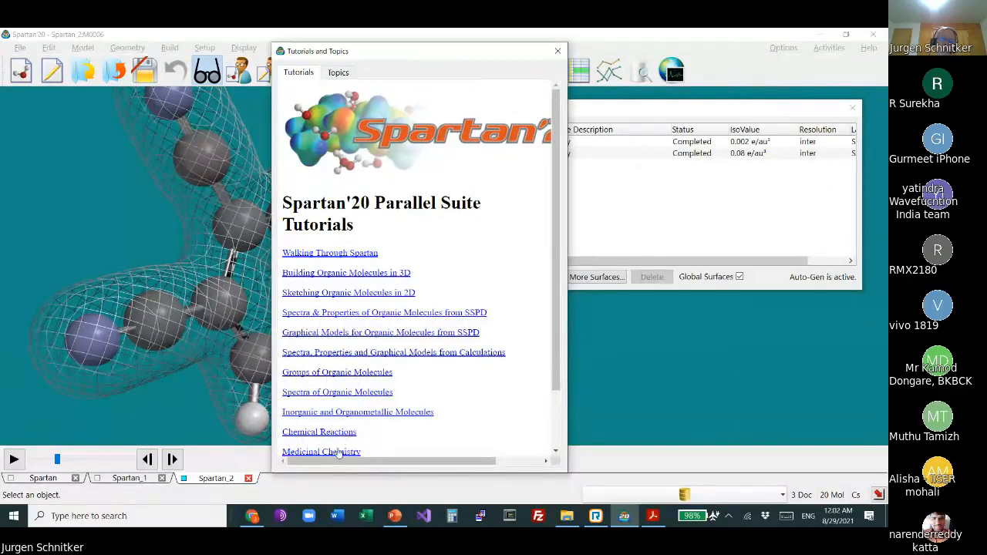
scroll(559, 251, "down", 3)
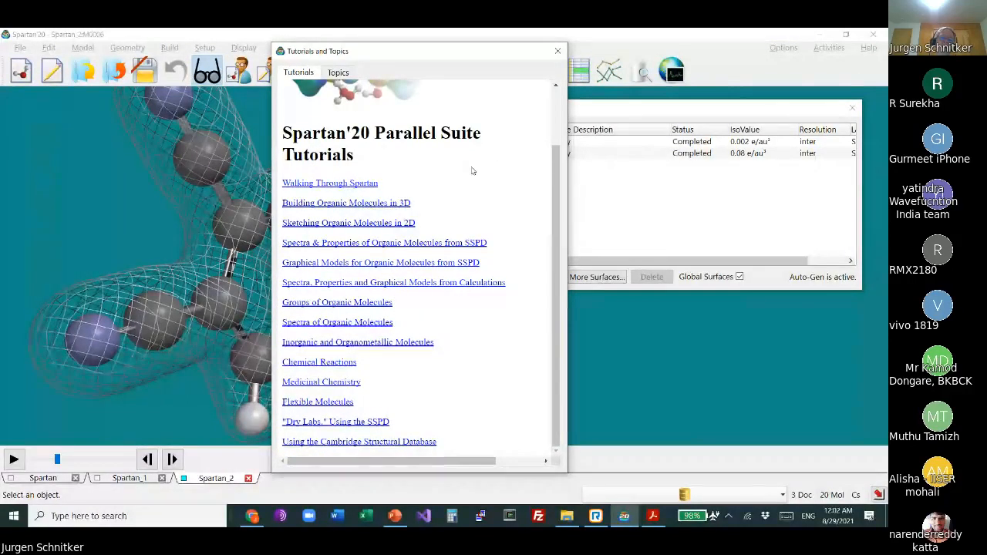
left_click(559, 51)
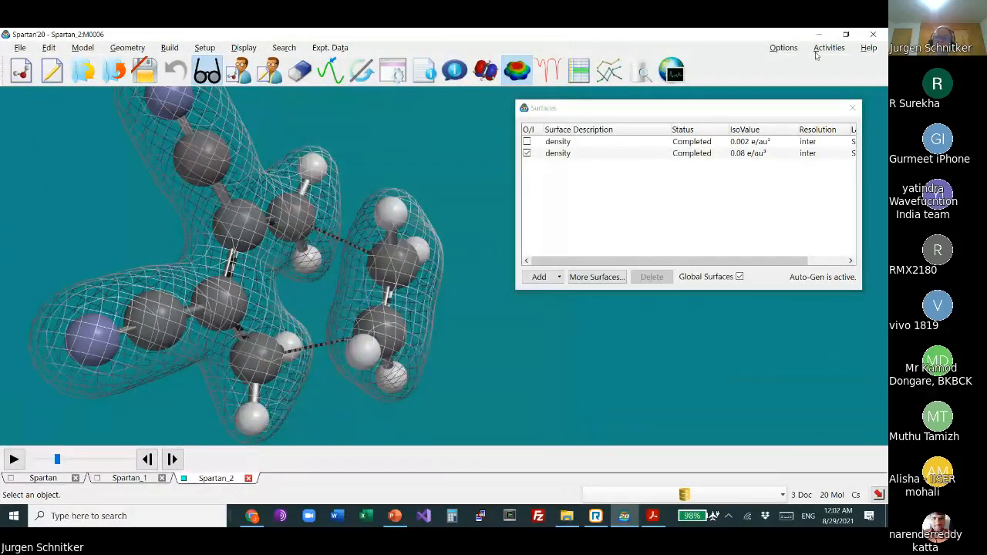
Step: Open the Spartan'20 Topics list, enlarge its window, and review the available topics
left_click(829, 48)
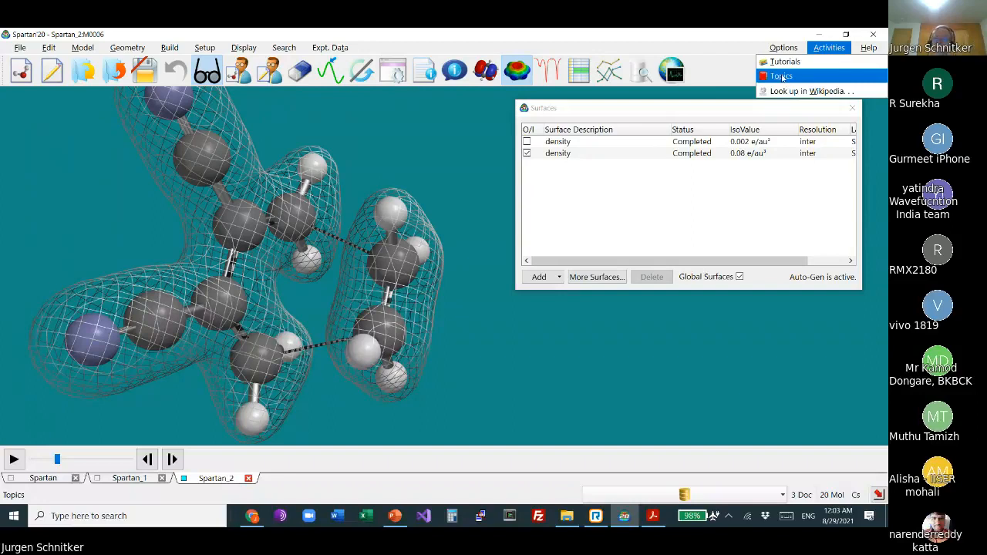
left_click(781, 76)
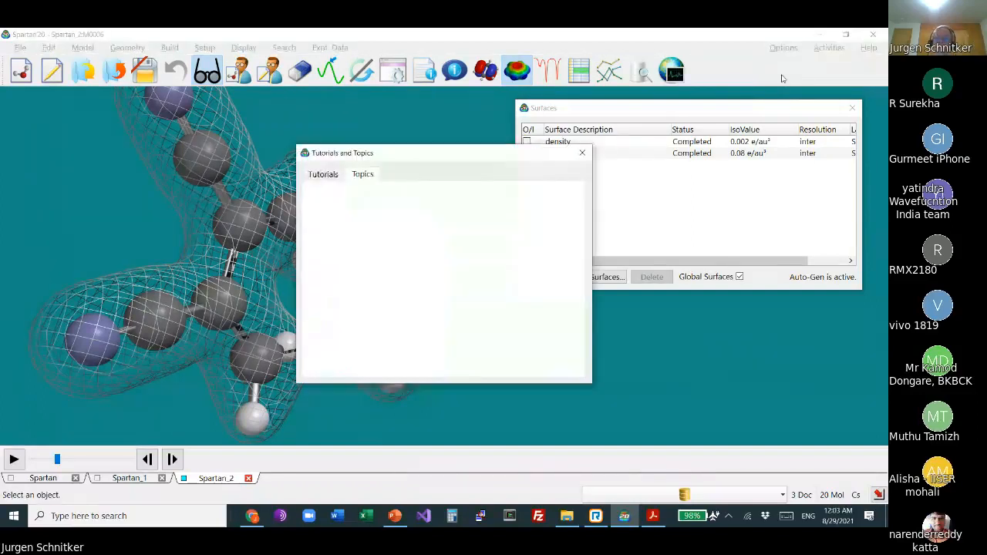
left_click_drag(452, 159, 474, 47)
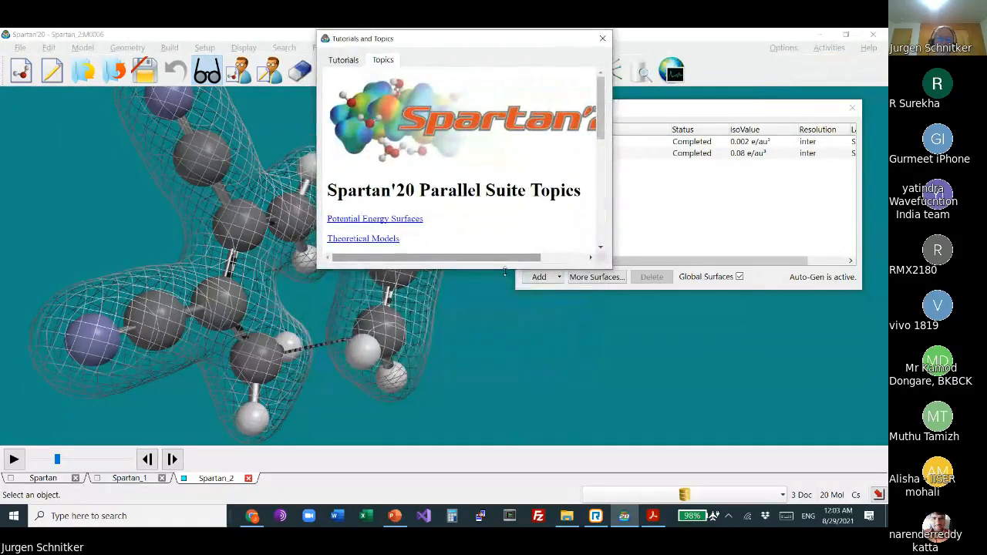
left_click_drag(505, 270, 512, 475)
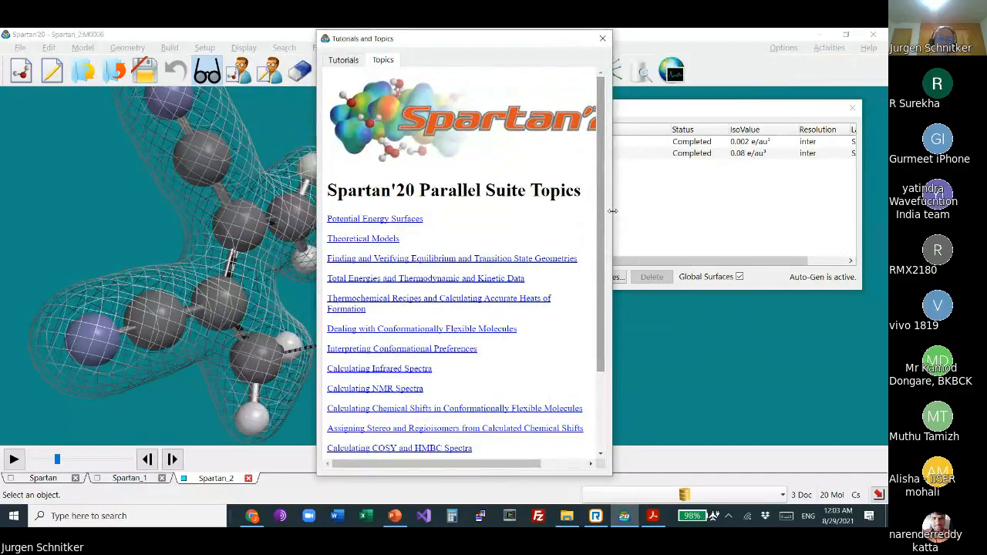
left_click_drag(612, 210, 665, 220)
scroll(663, 236, "down", 2)
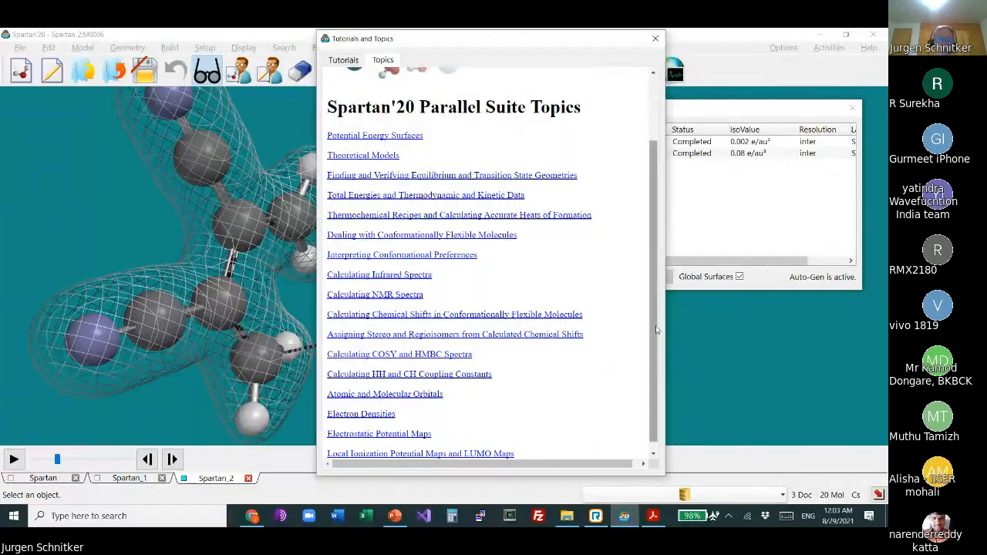
Step: Open the Total Energies and Thermodynamic and Kinetic Data topic, set it to Two Page Scrolling, and collapse the tools pane
left_click(400, 195)
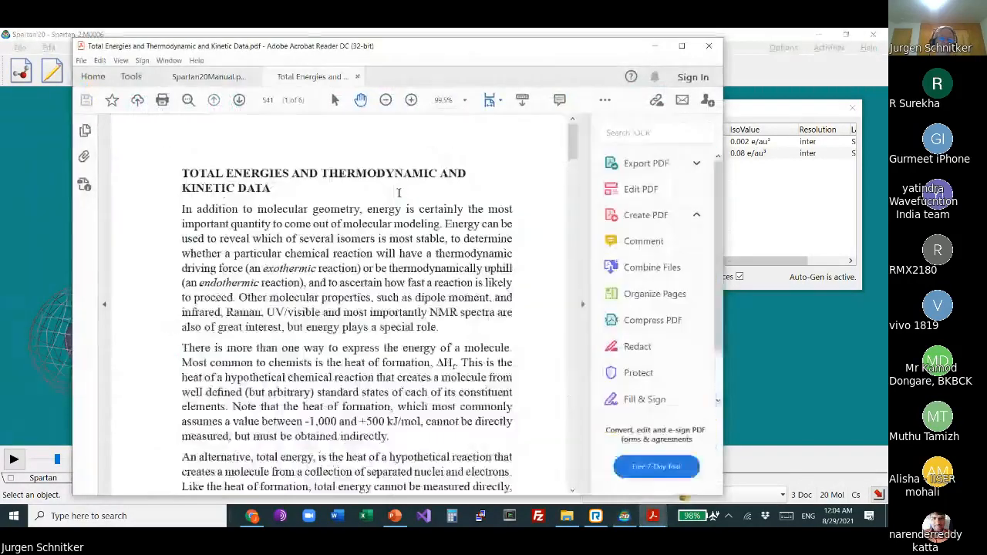
left_click(122, 60)
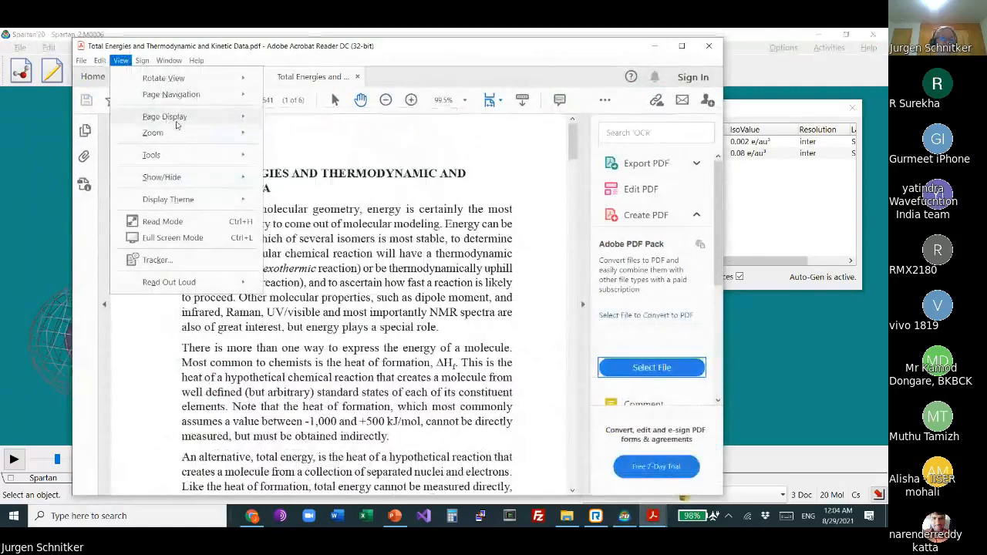
mouse_move(199, 122)
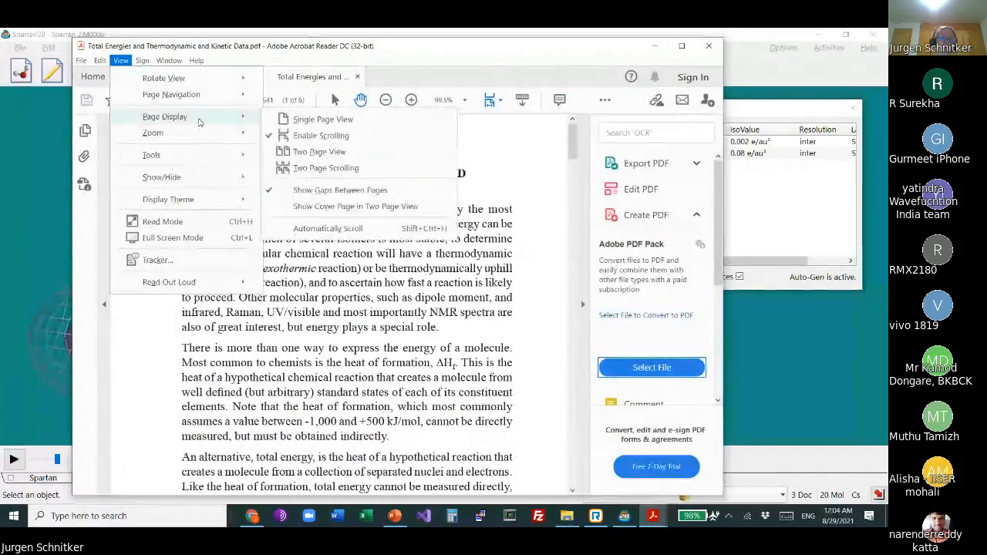
left_click(325, 167)
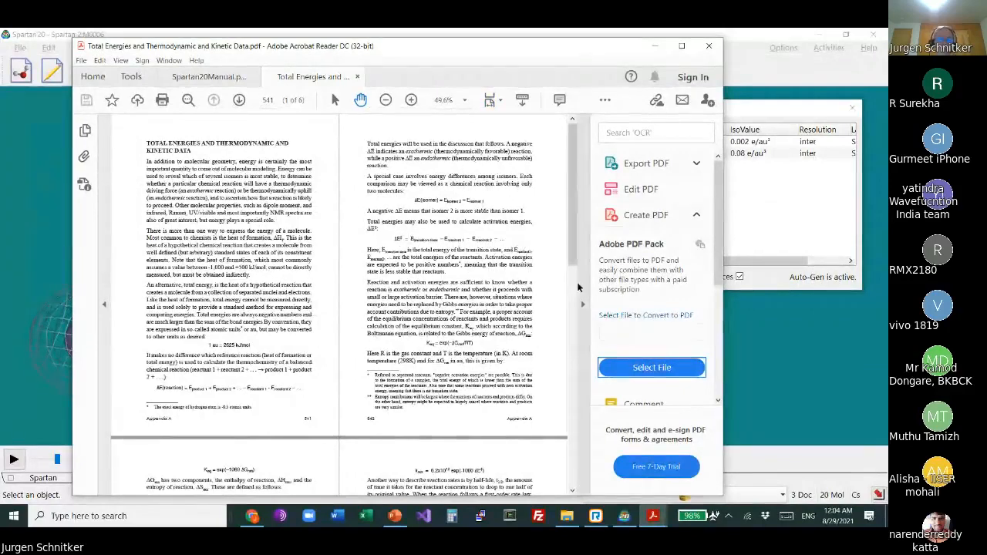
left_click(584, 307)
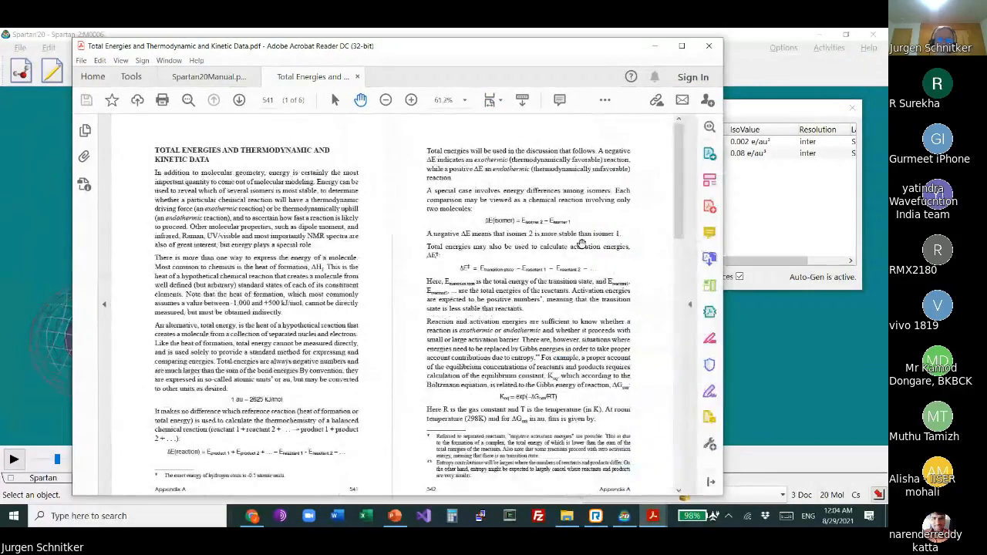
Step: Read through the topic PDF's energy equations, reaction energy diagrams, and sections on thermodynamic and kinetic products
scroll(251, 339, "down", 2)
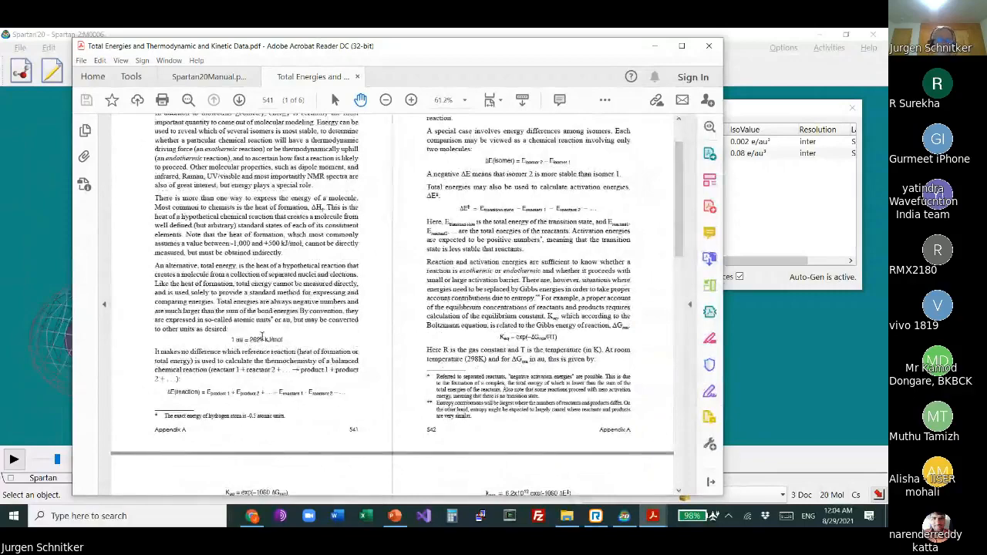
scroll(682, 252, "down", 5)
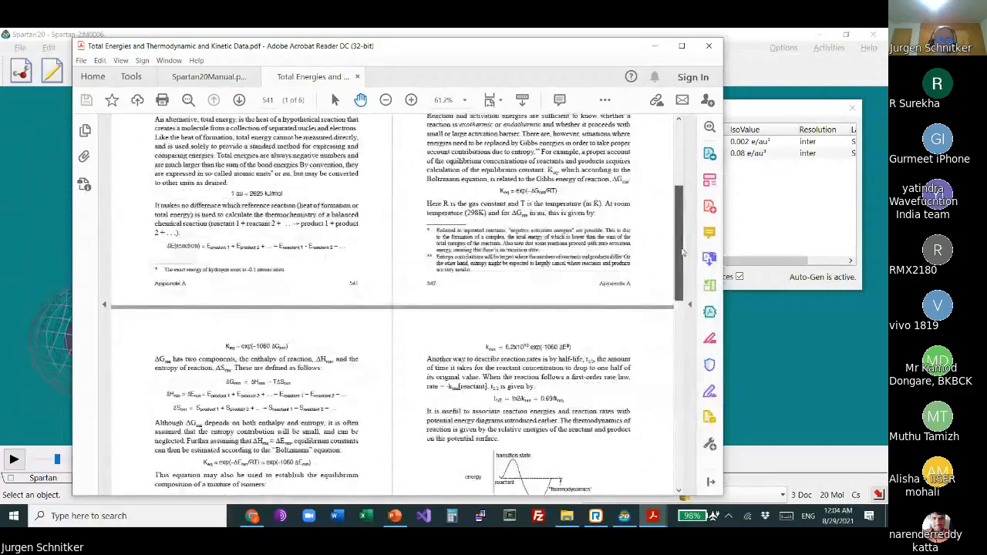
scroll(681, 252, "down", 8)
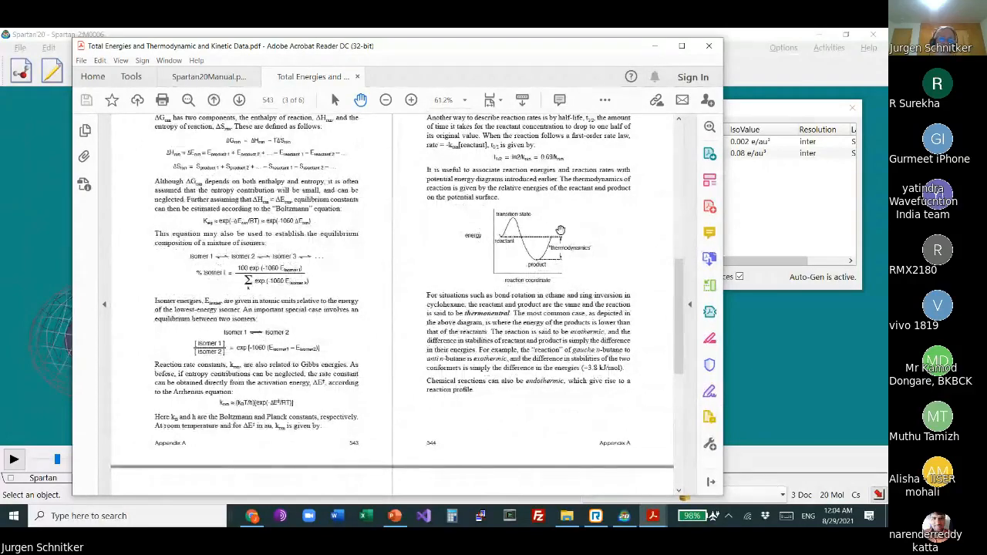
left_click_drag(679, 278, 680, 271)
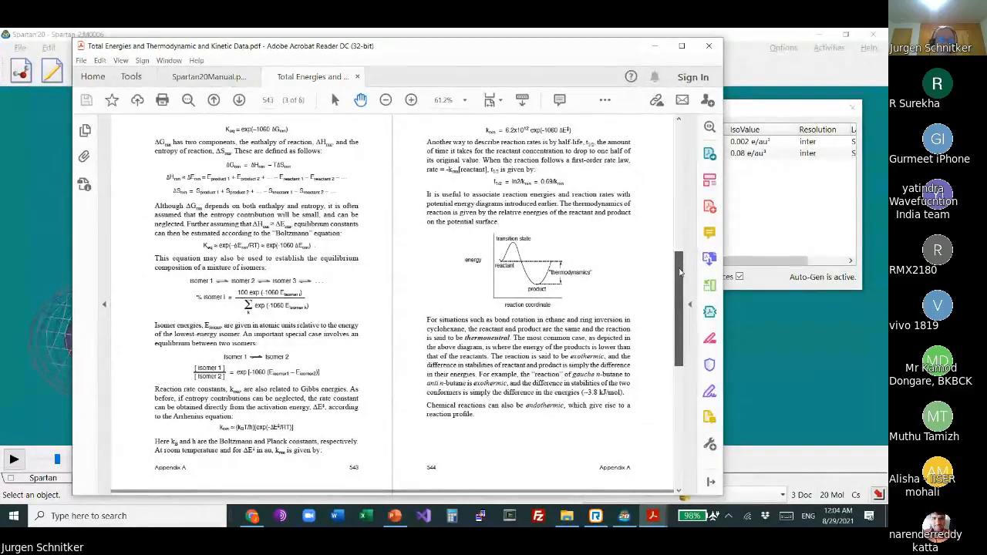
left_click_drag(680, 271, 677, 280)
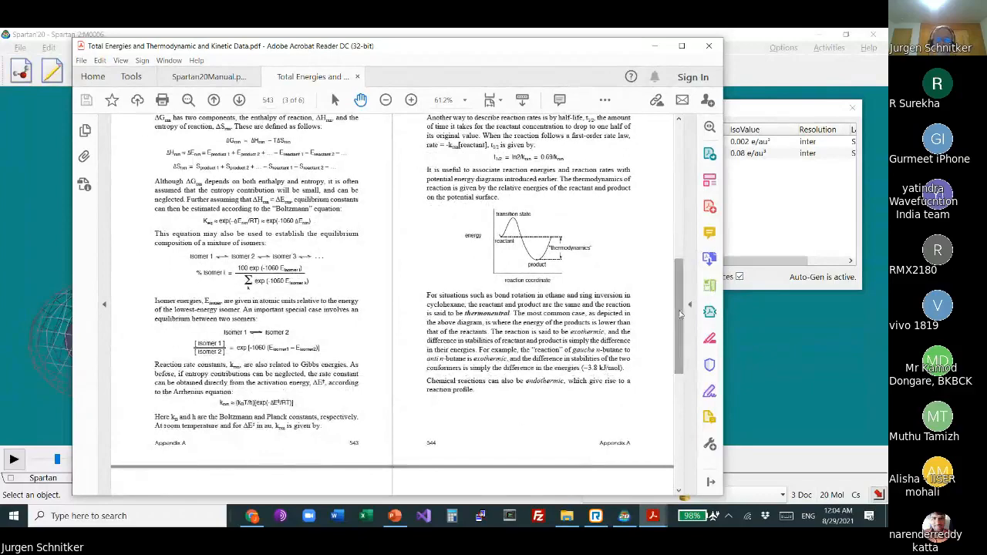
left_click_drag(677, 309, 685, 428)
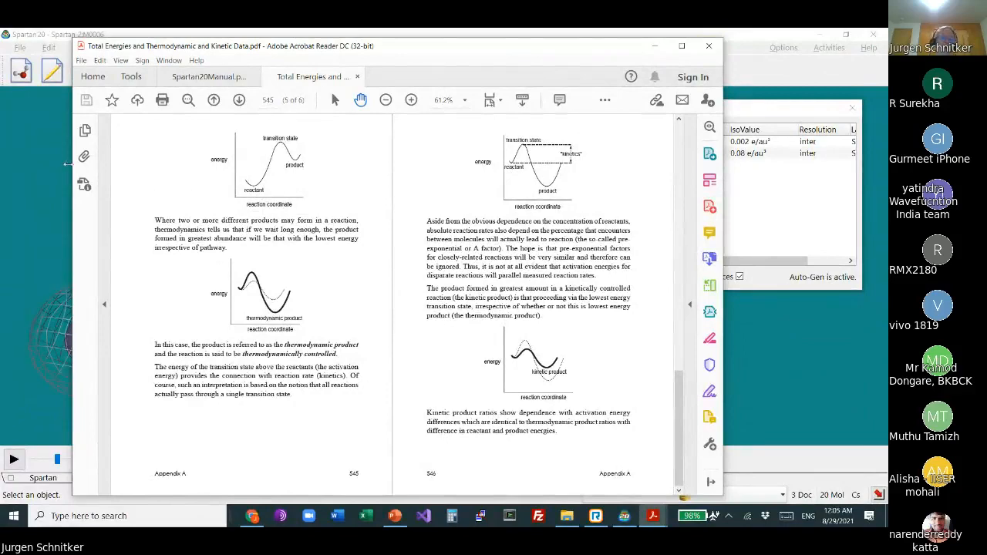
Step: Return to Spartan'20 and create a new empty document for building a molecule in 3D
left_click(28, 173)
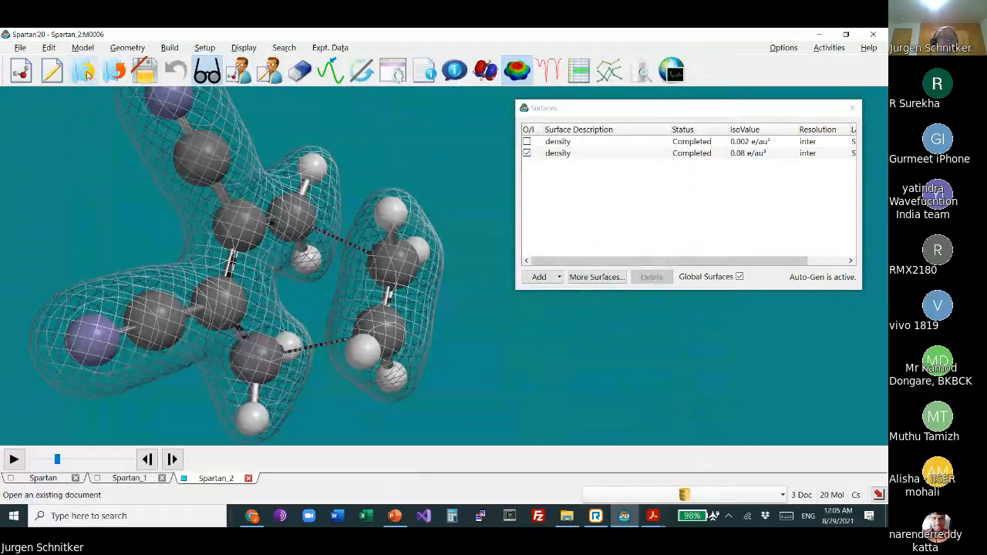
left_click(21, 70)
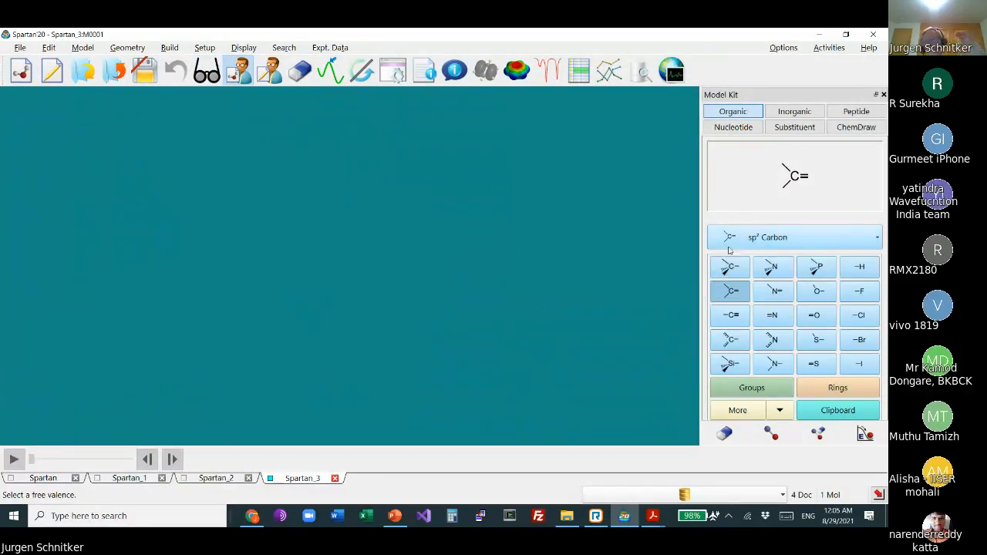
Step: Build a benzene ring with sp³ carbons on two adjacent ring positions and a chlorine opposite the first one
left_click(843, 389)
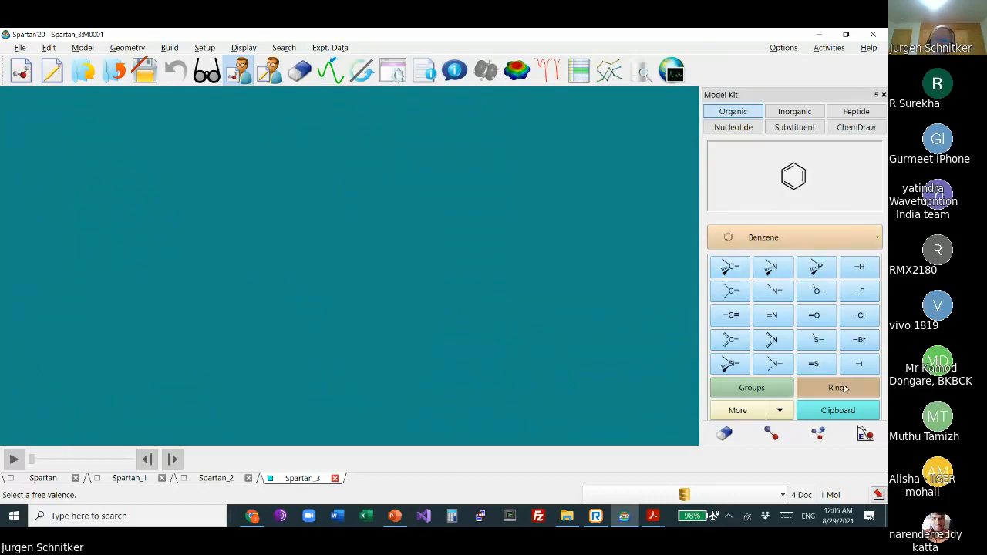
left_click(387, 256)
left_click(730, 267)
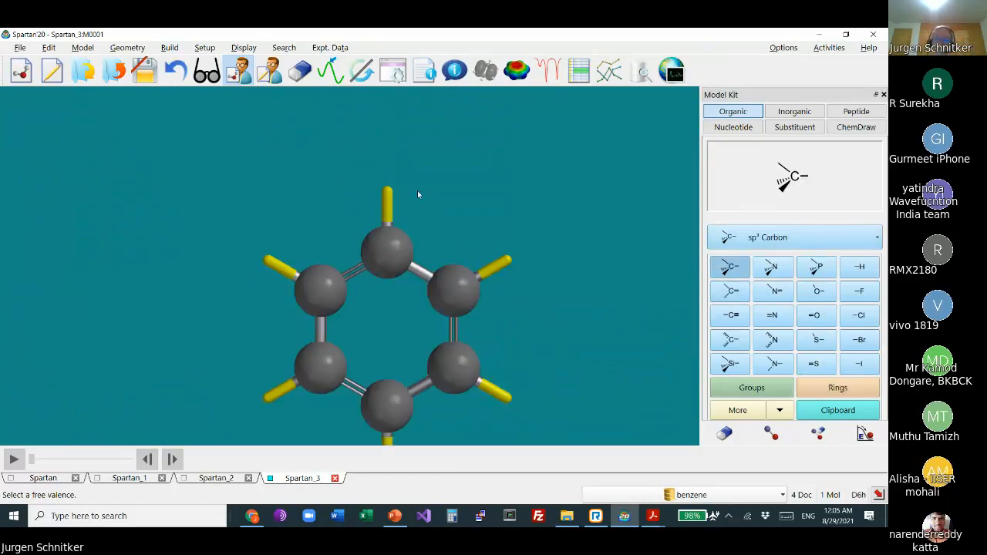
left_click(386, 192)
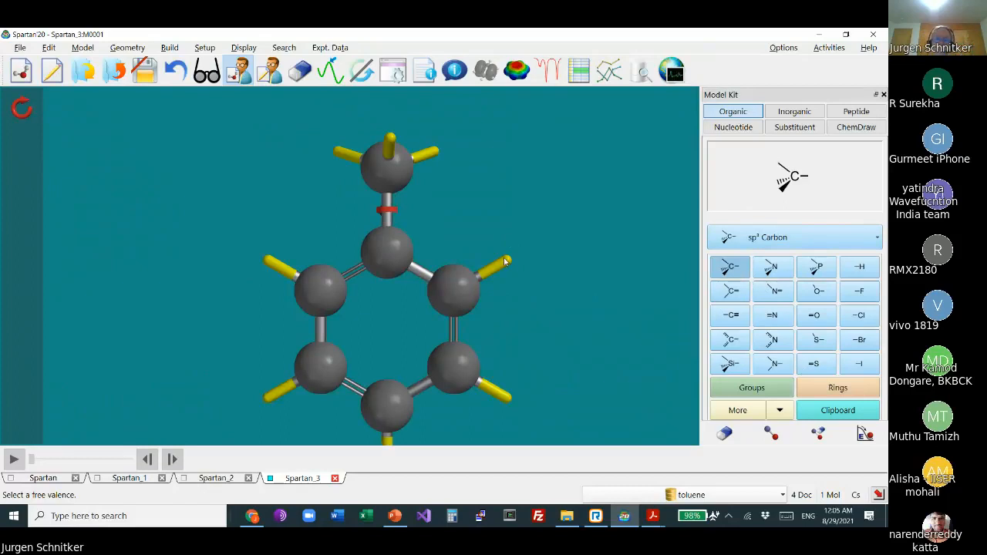
left_click(505, 262)
right_click_drag(524, 342, 513, 280)
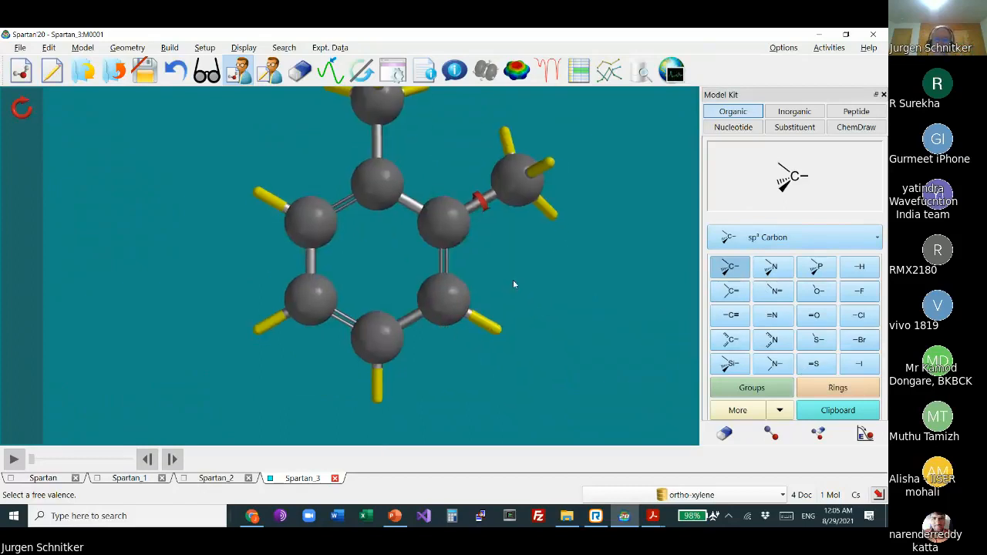
scroll(513, 280, "down", 2)
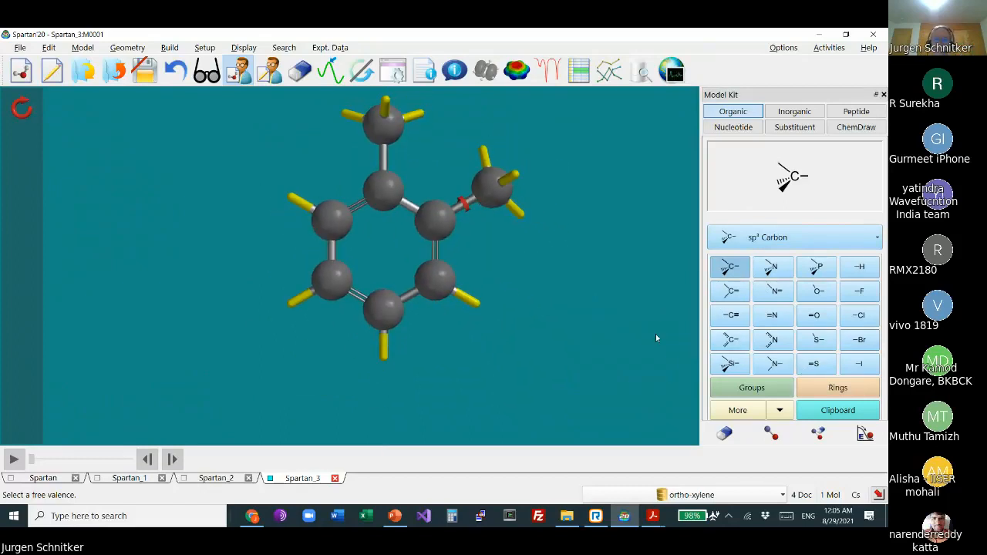
left_click(858, 314)
left_click(383, 350)
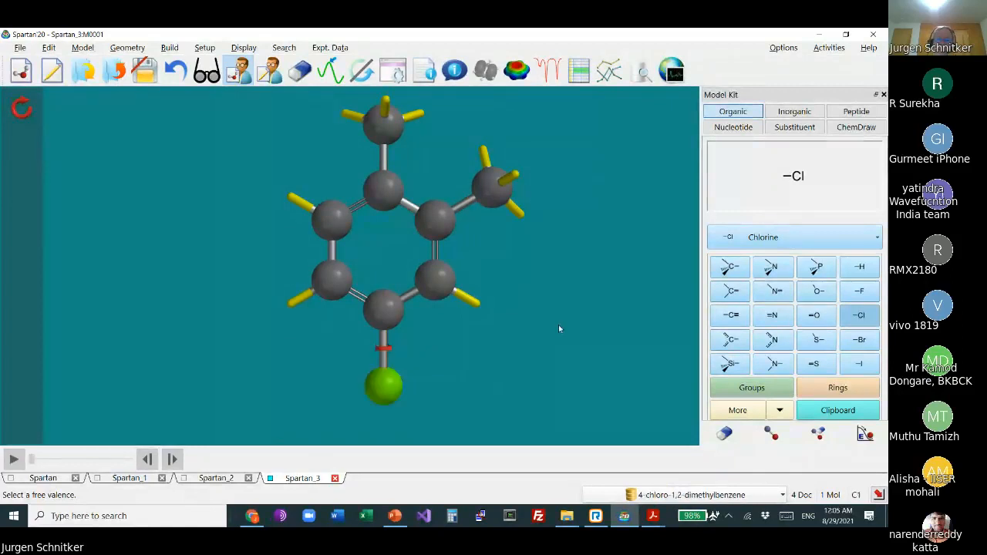
Step: Try one chlorine on each of the two methyl groups, and delete both added chlorines
right_click_drag(559, 328, 538, 348)
left_click(501, 239)
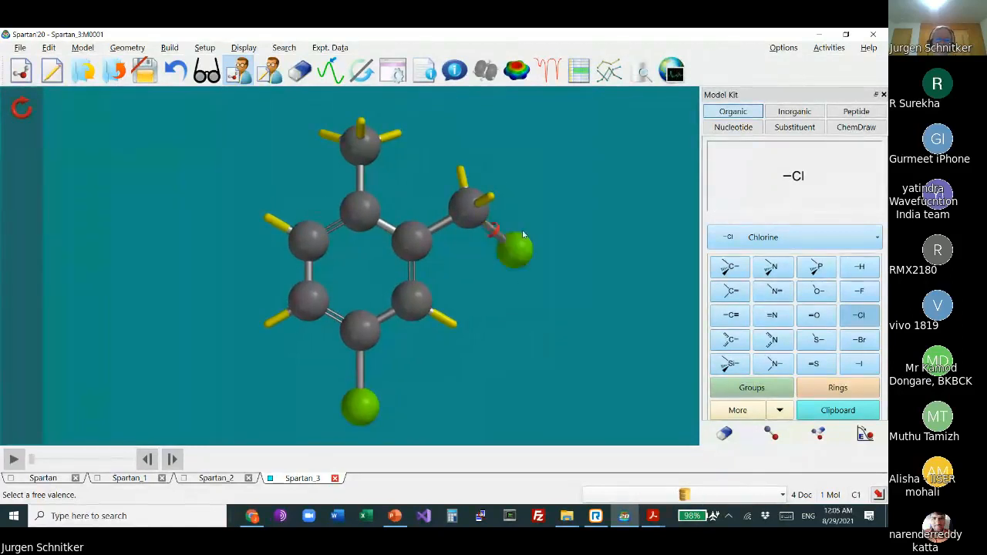
left_click(401, 134)
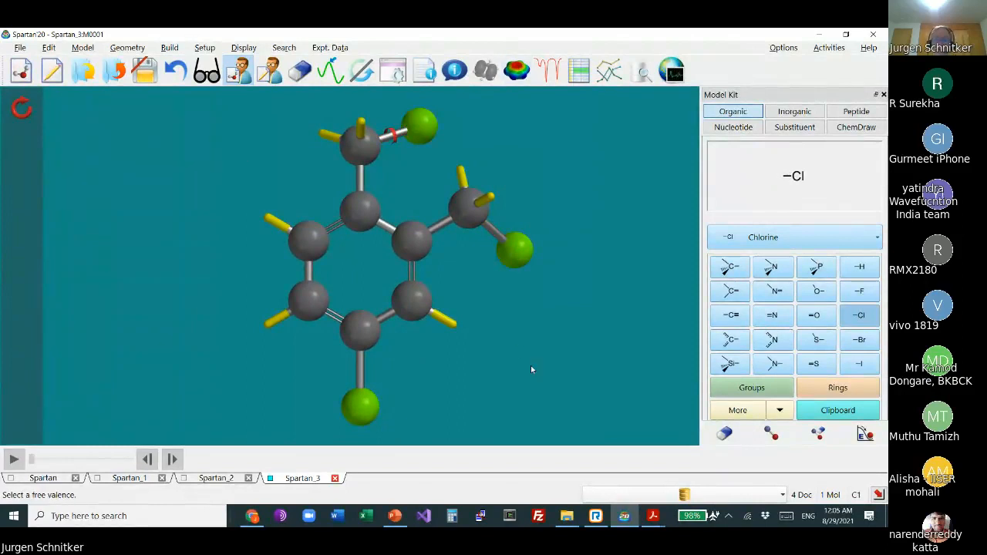
left_click(725, 434)
left_click(506, 243)
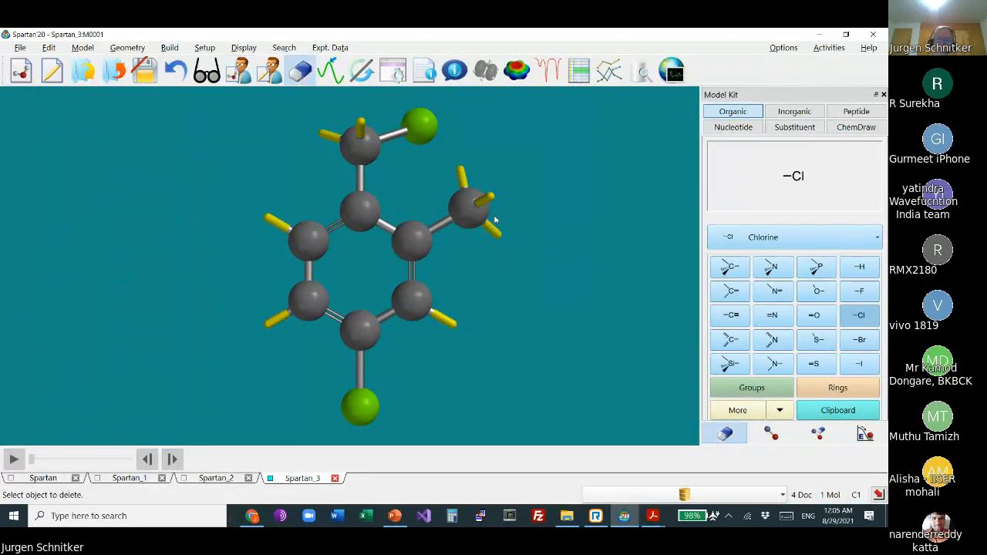
left_click(432, 131)
Step: Extend the methyl beside the first one into a sec-butyl group with three sp³ carbons, and switch to view mode
left_click_drag(519, 154, 469, 157)
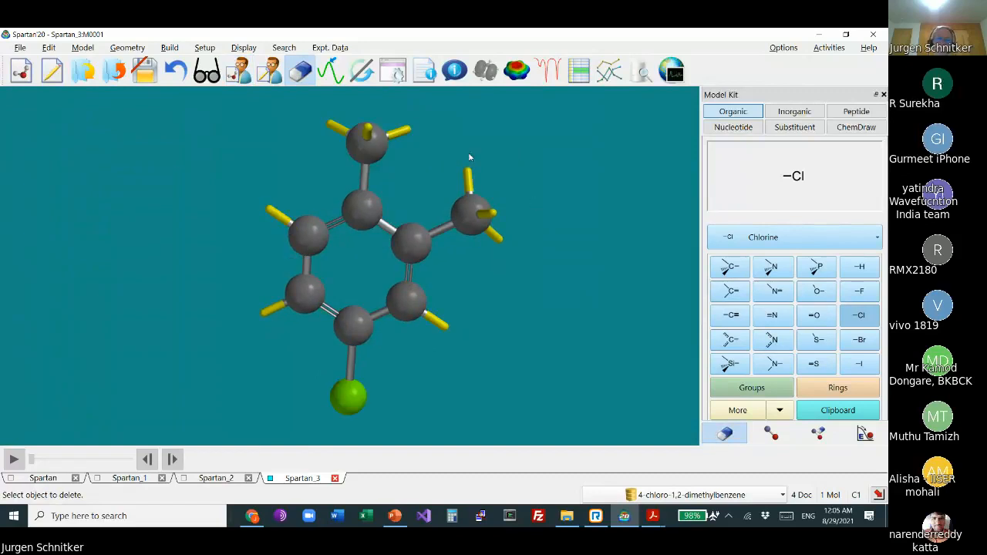
left_click(729, 267)
left_click(468, 175)
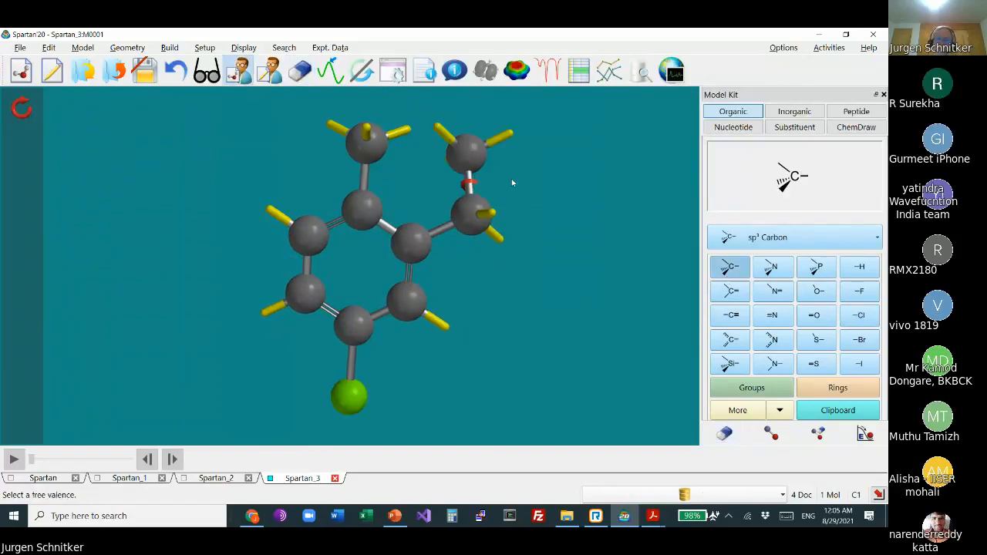
left_click(503, 138)
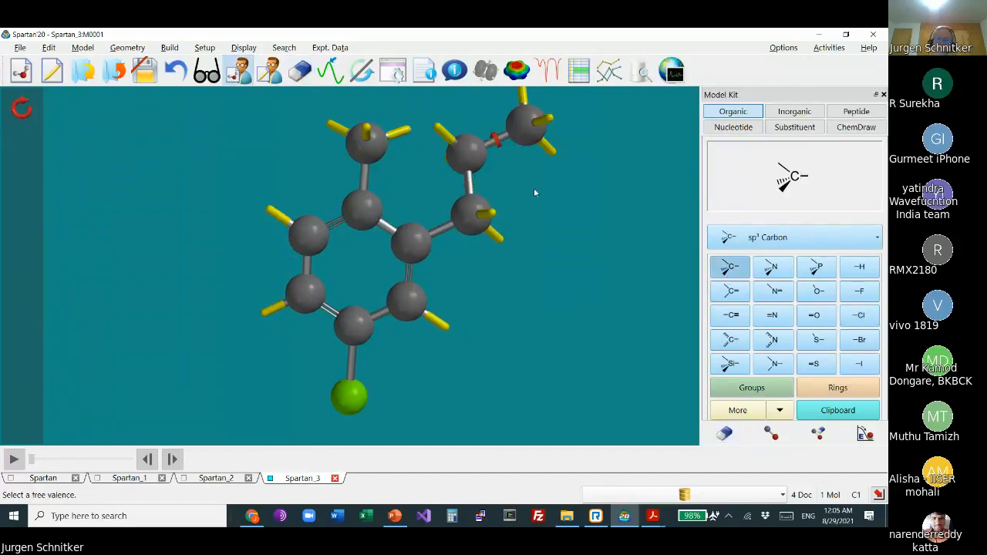
left_click(501, 244)
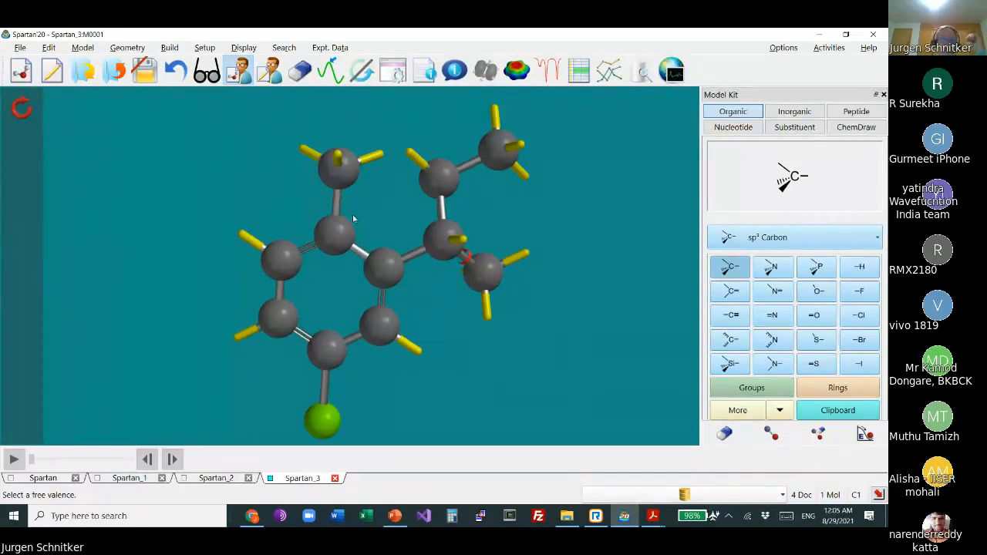
left_click(207, 71)
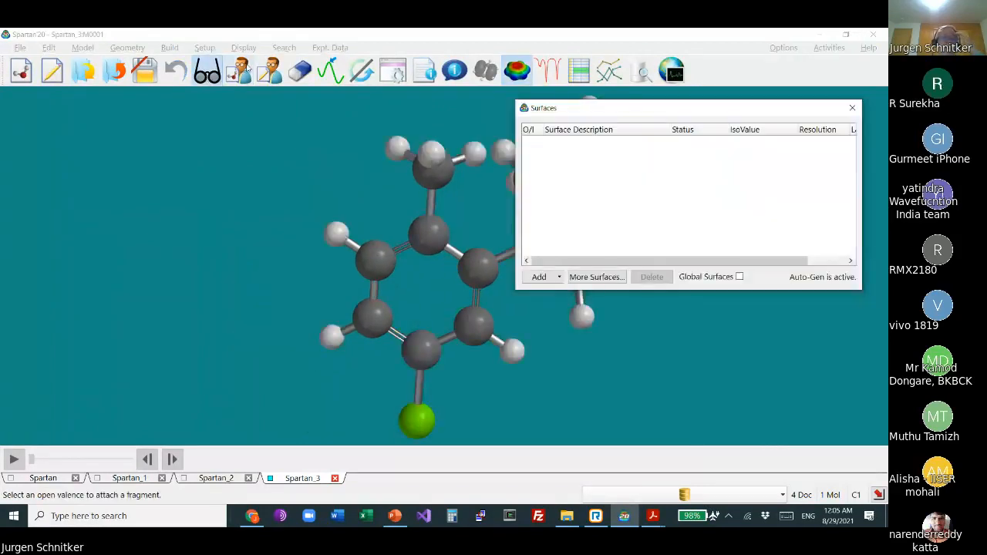
Step: Submit a ground-state, gas-phase Energy calculation with Hartree-Fock and 6-31G*, saving the document under the suggested file name
left_click(205, 49)
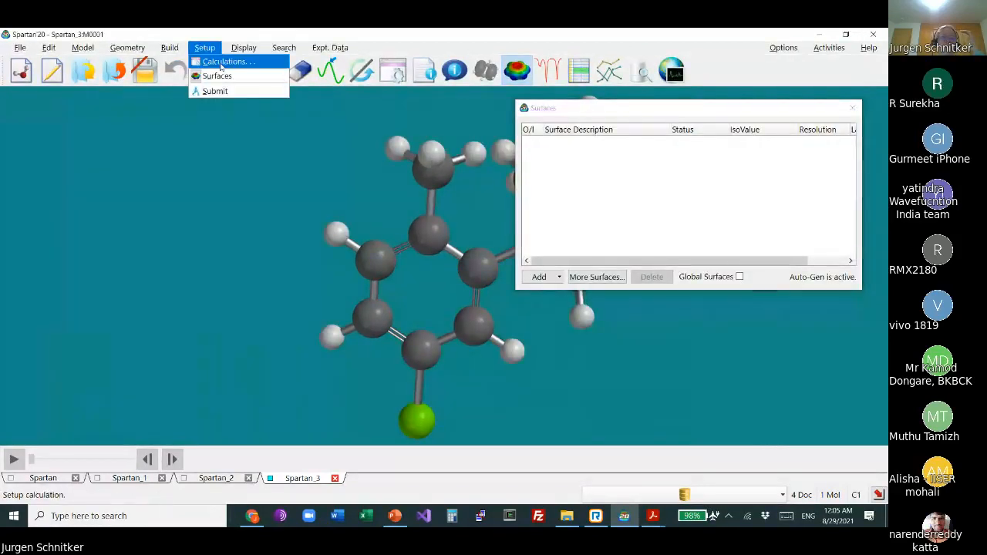
left_click(223, 61)
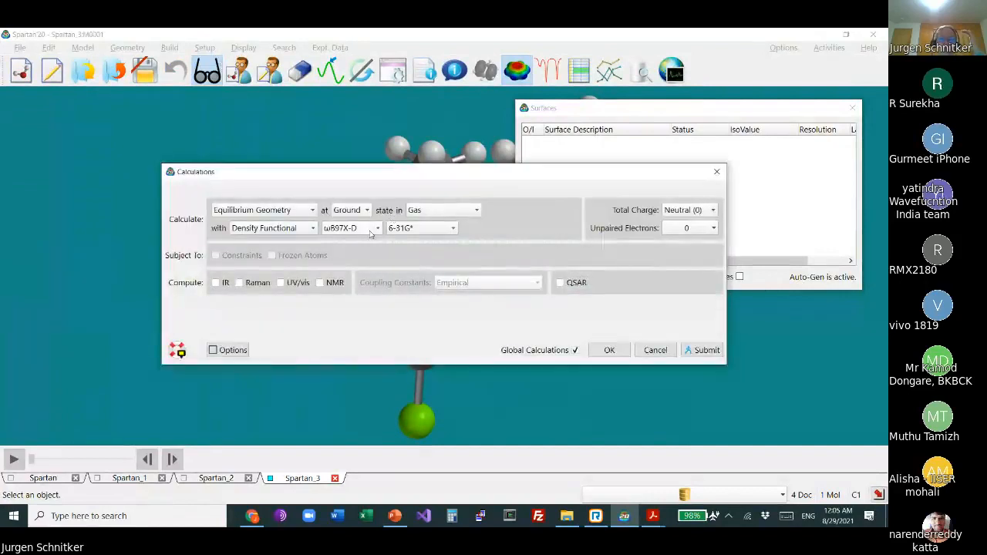
left_click(270, 210)
left_click(266, 202)
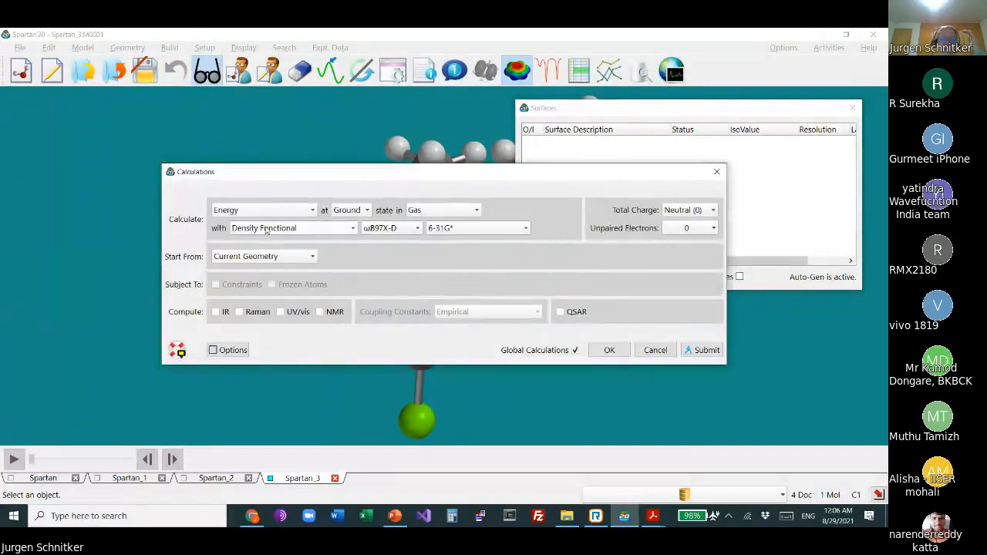
left_click(268, 229)
left_click(266, 218)
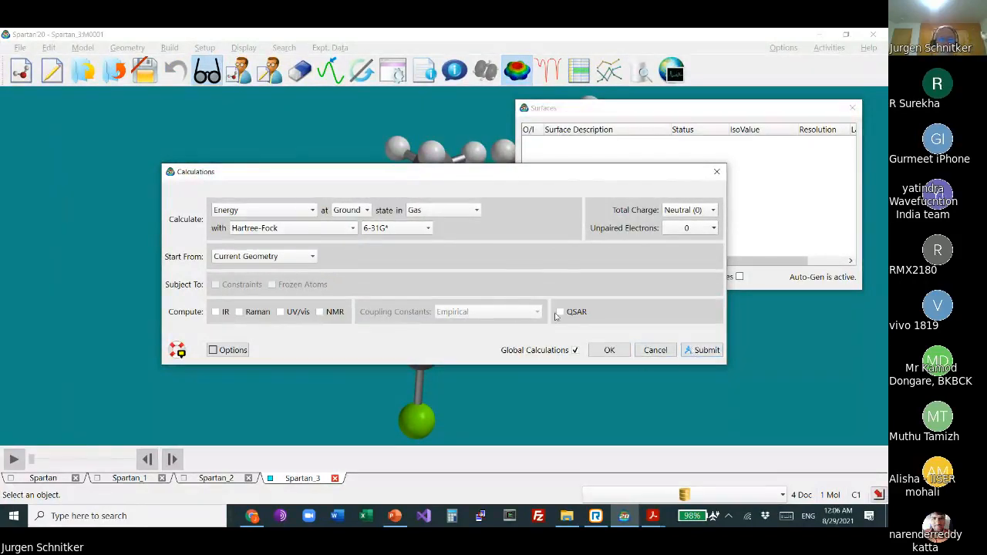
left_click(703, 350)
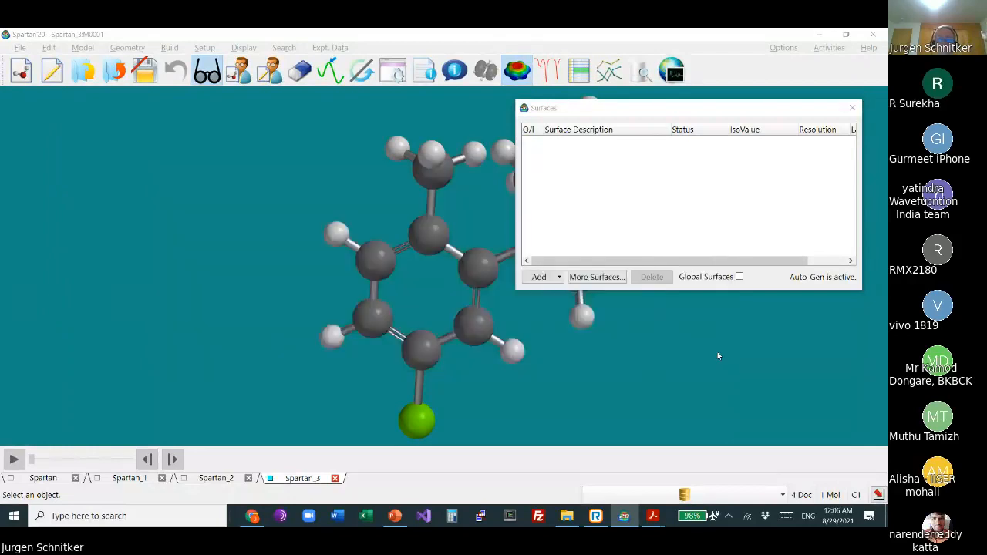
key("Return")
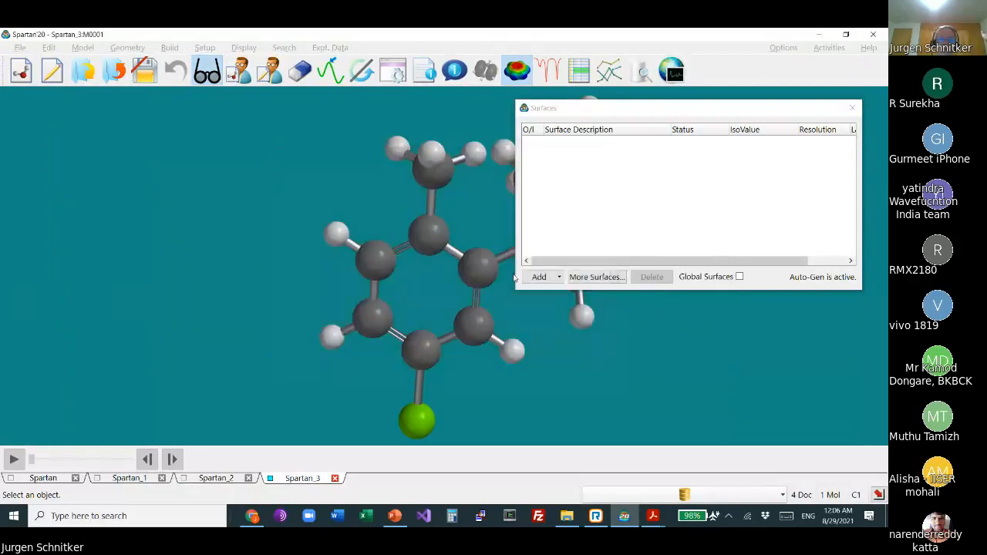
left_click(538, 289)
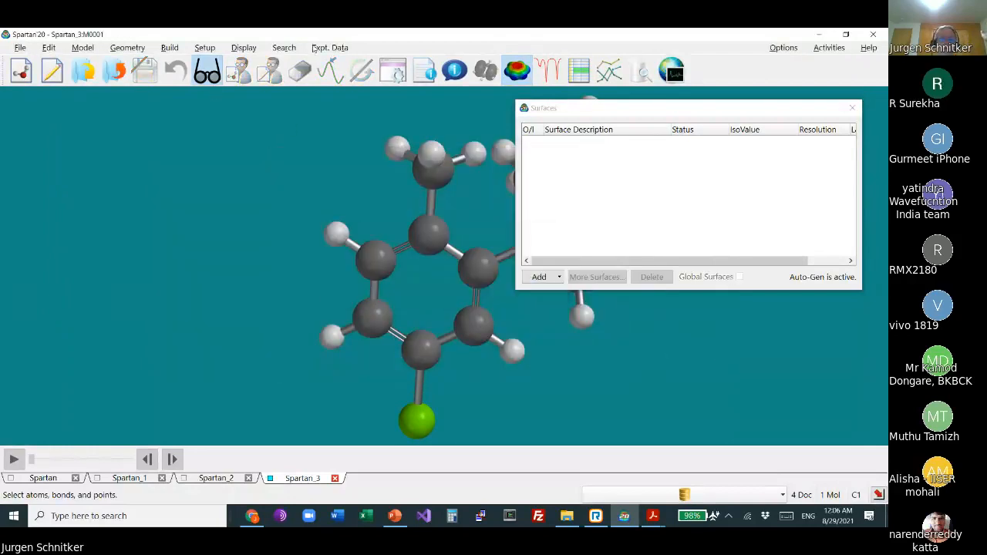
Step: Inspect the molecule's ring and side chains, and close the Surfaces window
left_click_drag(504, 207, 296, 194)
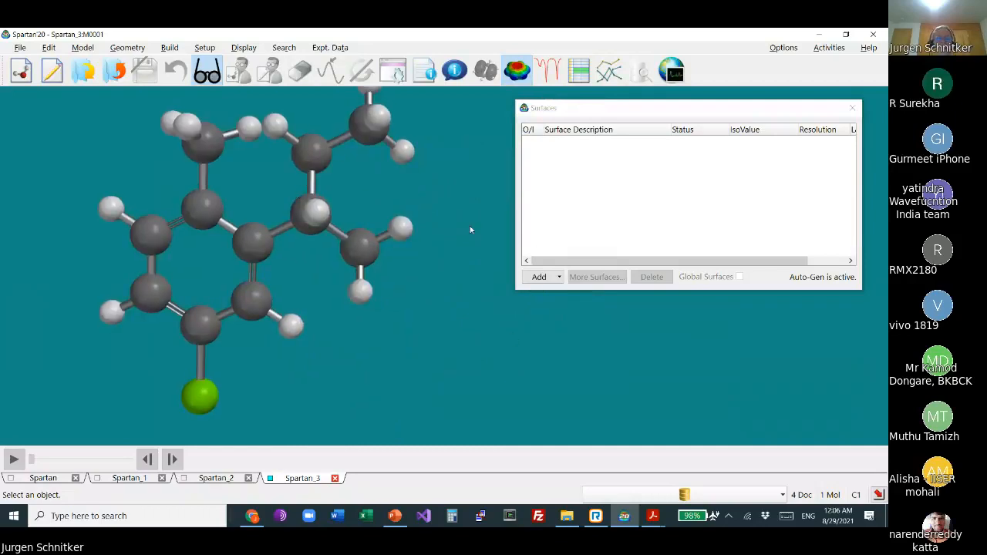
left_click_drag(445, 227, 464, 231)
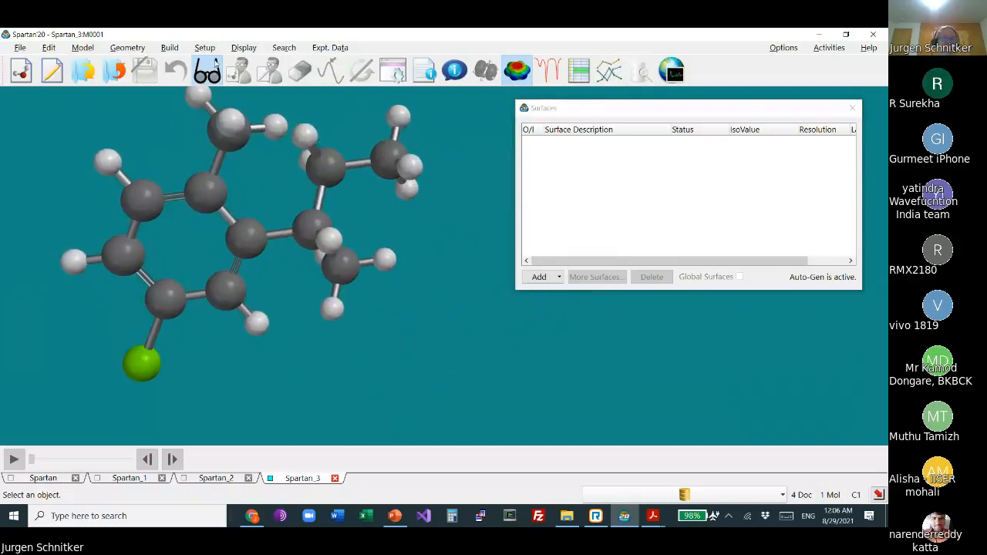
left_click(170, 48)
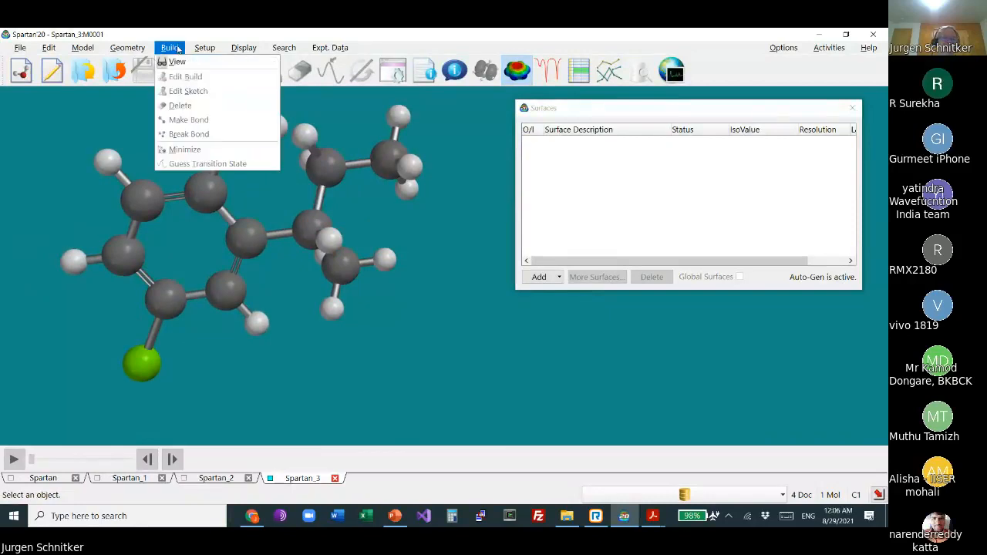
left_click(455, 247)
left_click(852, 107)
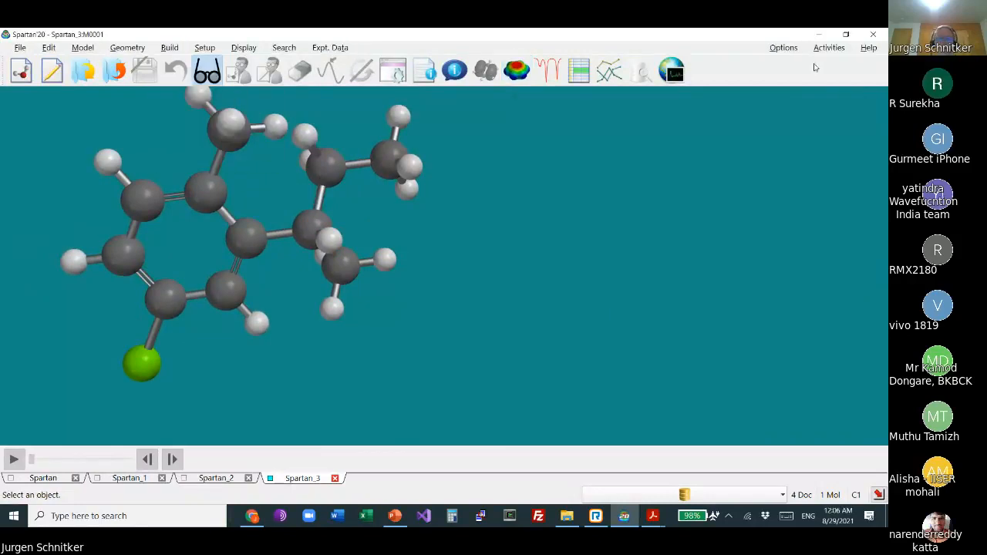
Step: Terminate molecule M0001 of the running Spartan_3 job through the Monitor, and dismiss the notice
left_click(783, 49)
left_click(791, 117)
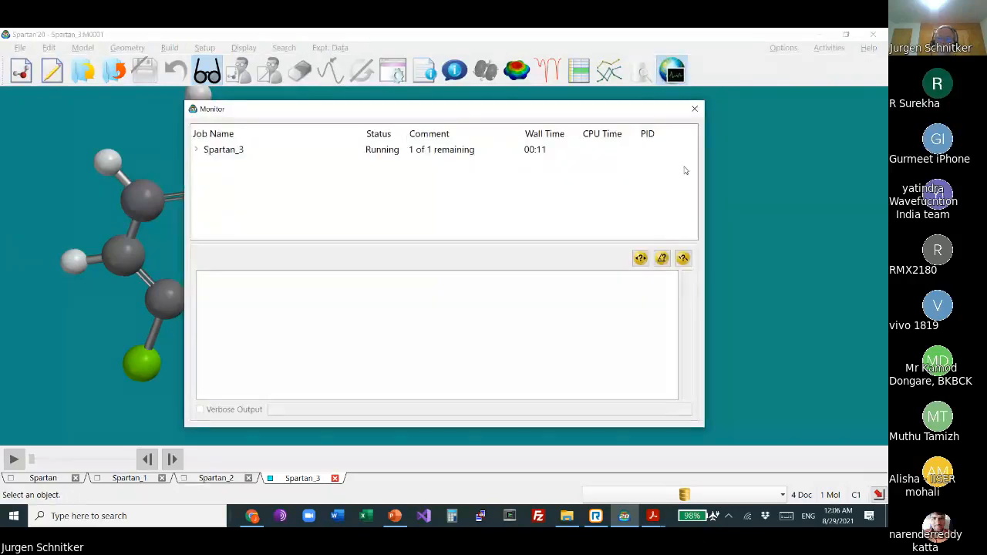
left_click(196, 149)
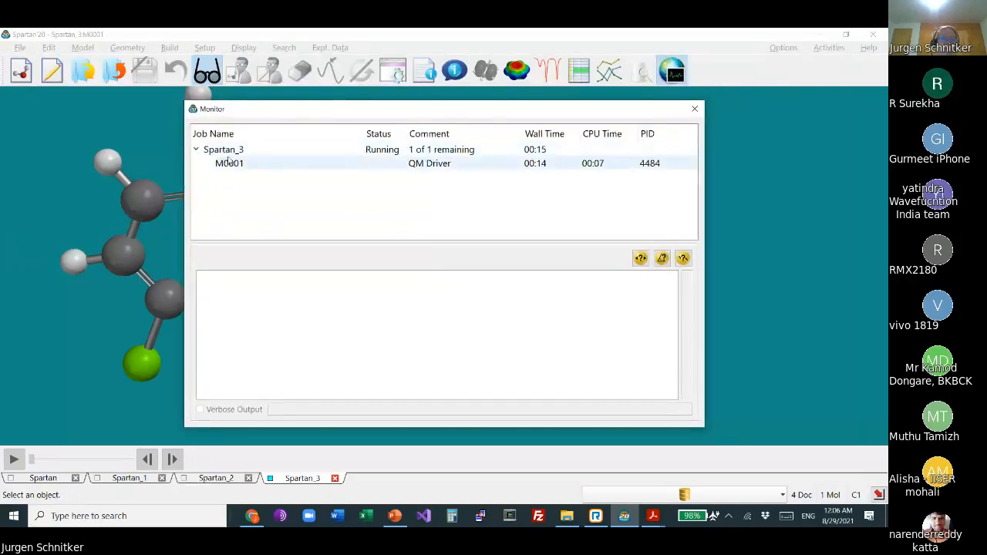
left_click(229, 163)
double_click(270, 168)
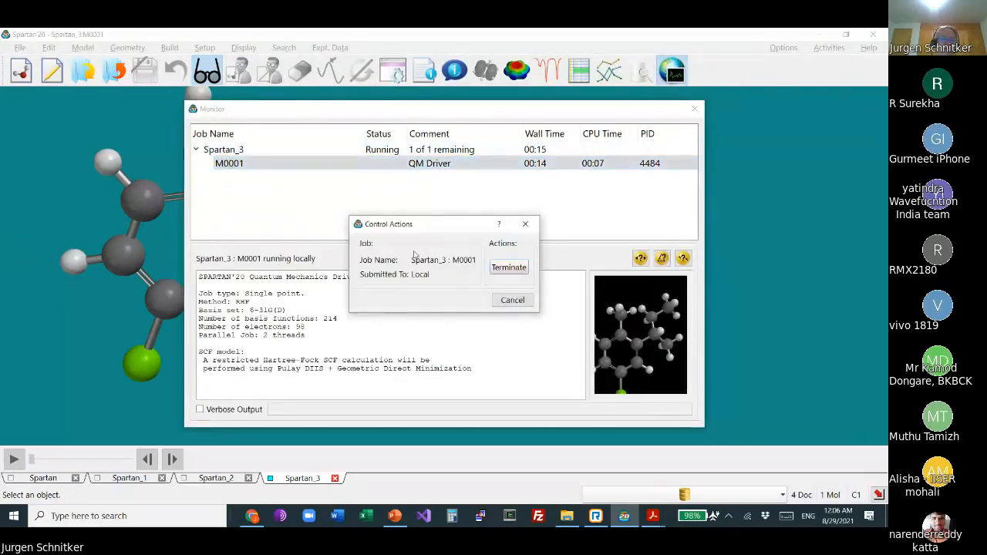
left_click(505, 269)
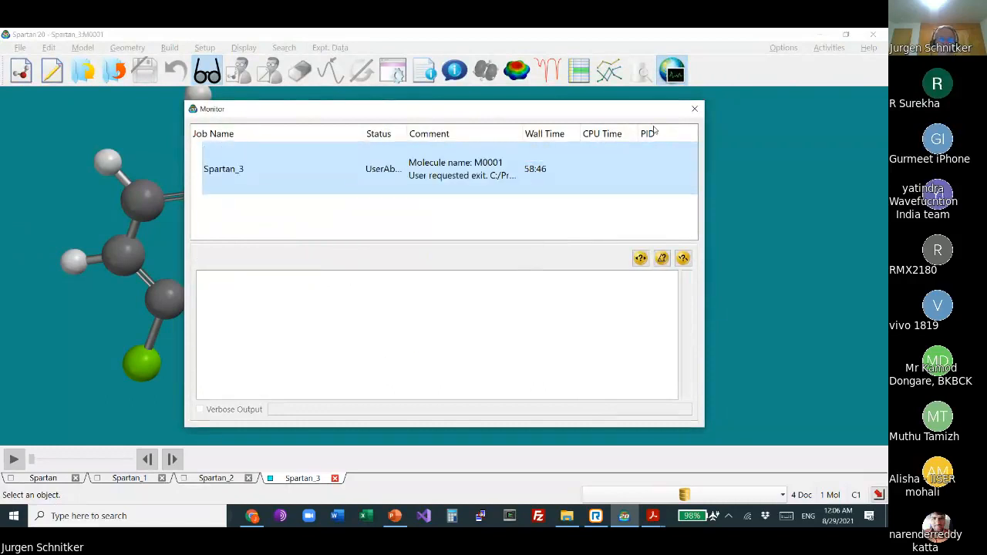
left_click(694, 108)
left_click_drag(441, 264, 449, 323)
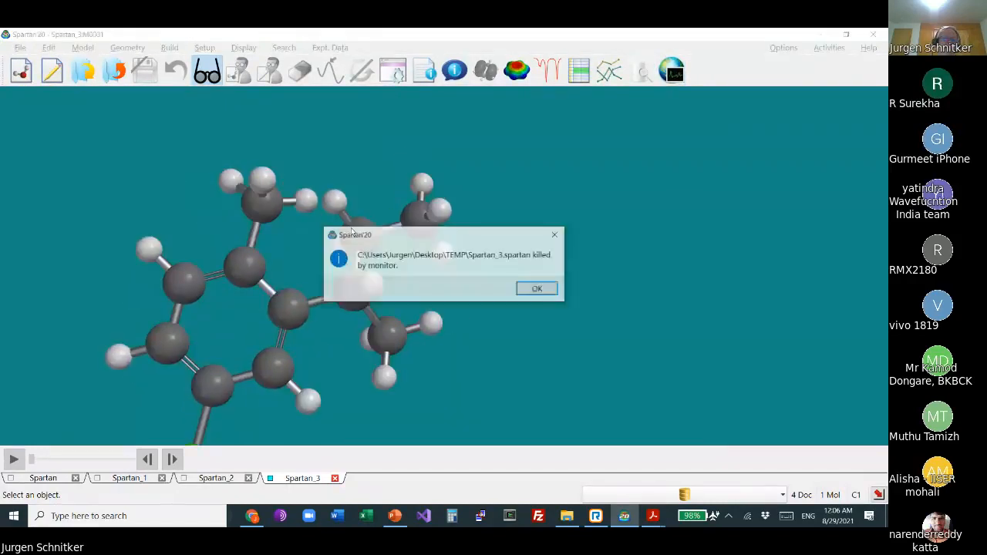
left_click(535, 288)
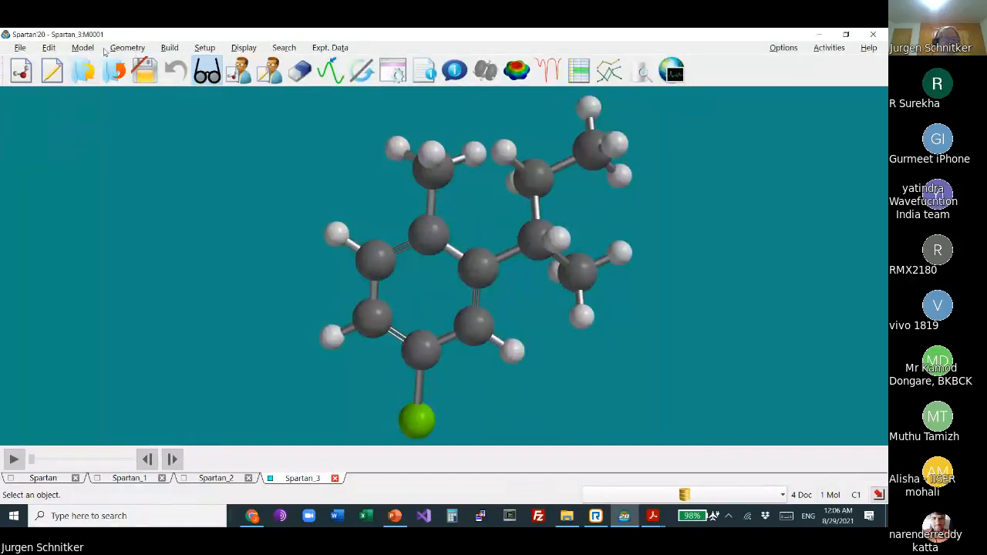
Step: Minimize the molecule's geometry and inspect the relaxed structure
left_click(162, 48)
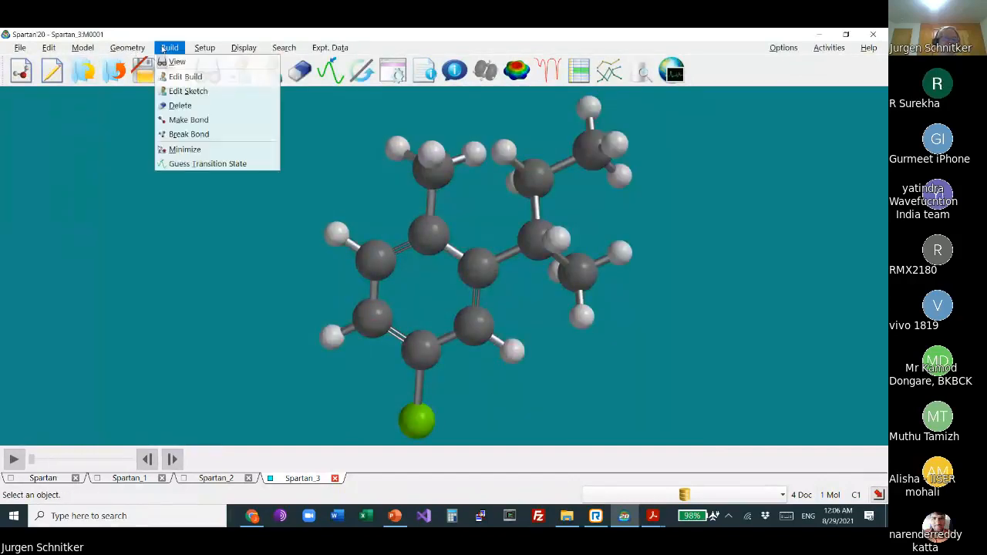
left_click(198, 151)
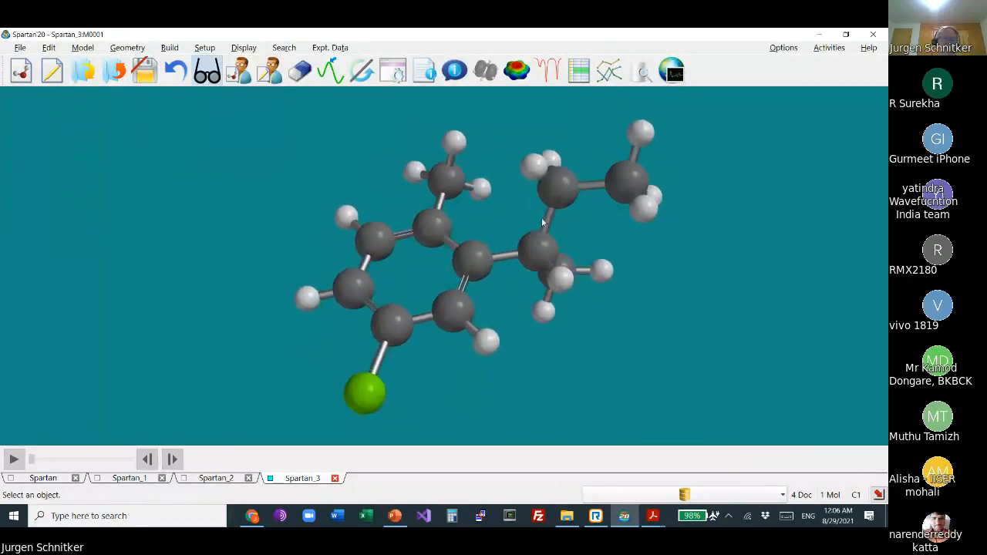
left_click_drag(542, 222, 492, 177)
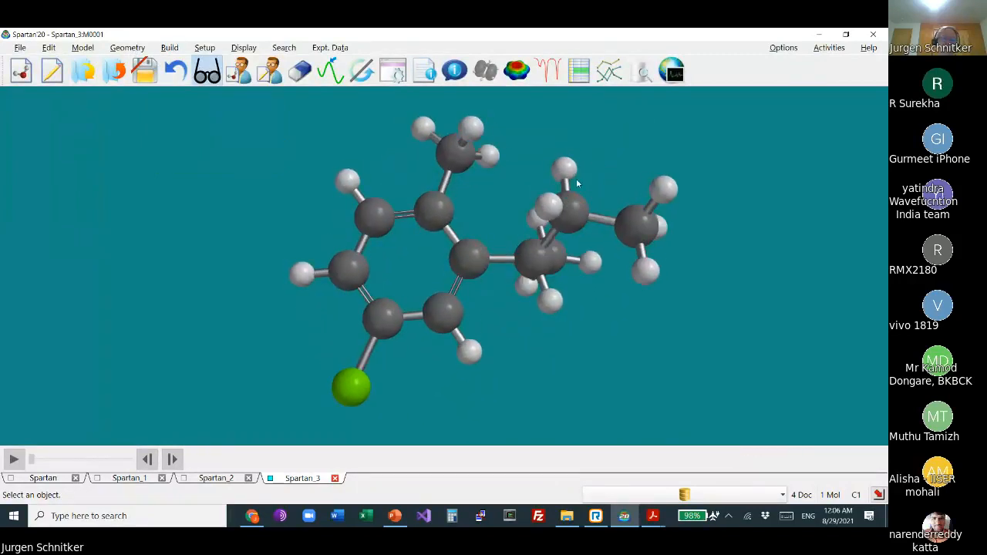
left_click(143, 49)
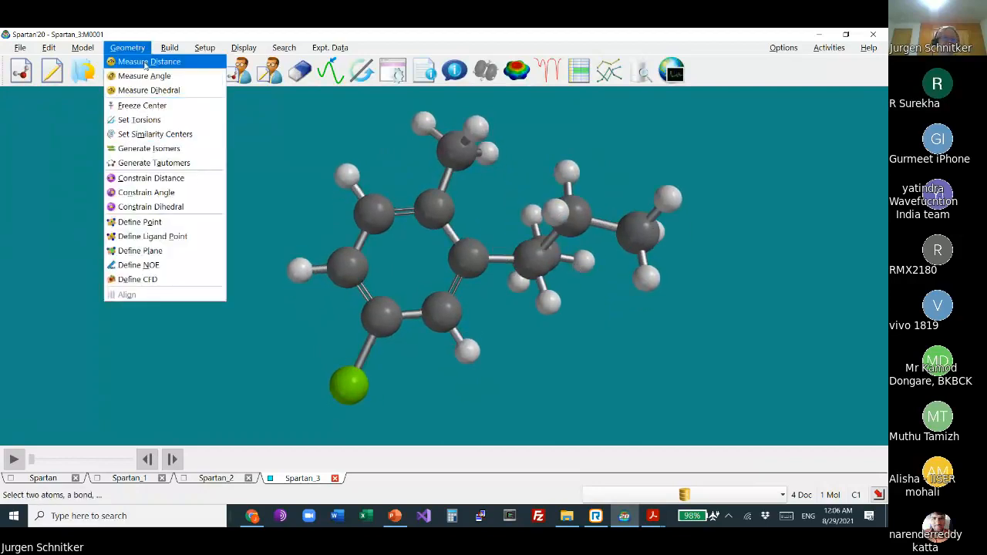
mouse_move(165, 49)
left_click(184, 149)
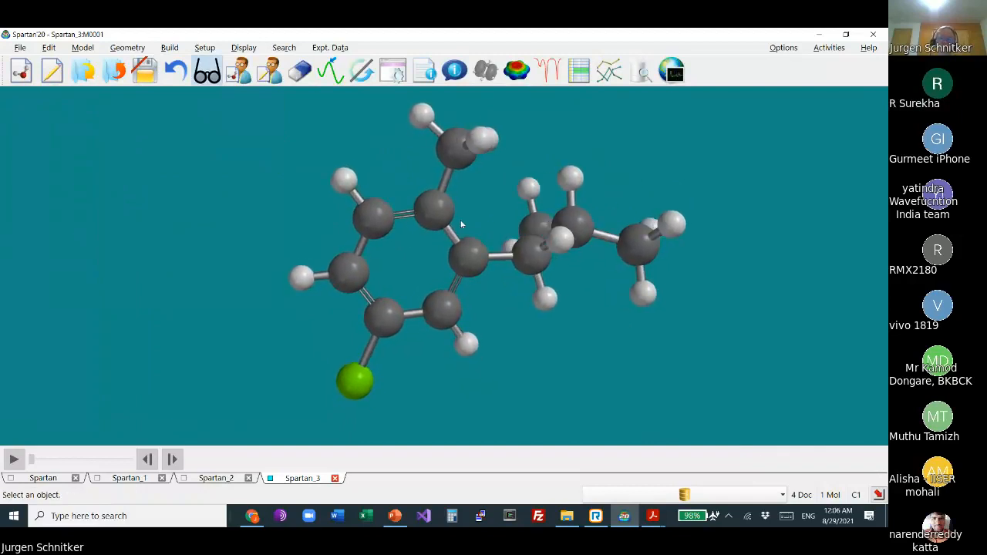
Step: Submit the ground-state, gas-phase Energy calculation with Hartree-Fock and 6-31G* on the minimized molecule, and dismiss the start notice
left_click(207, 50)
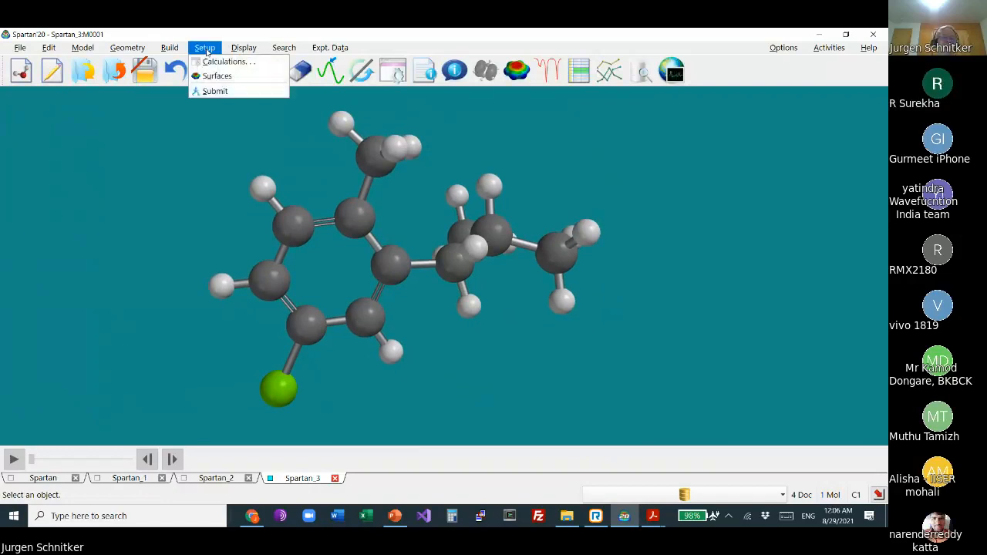
left_click(224, 62)
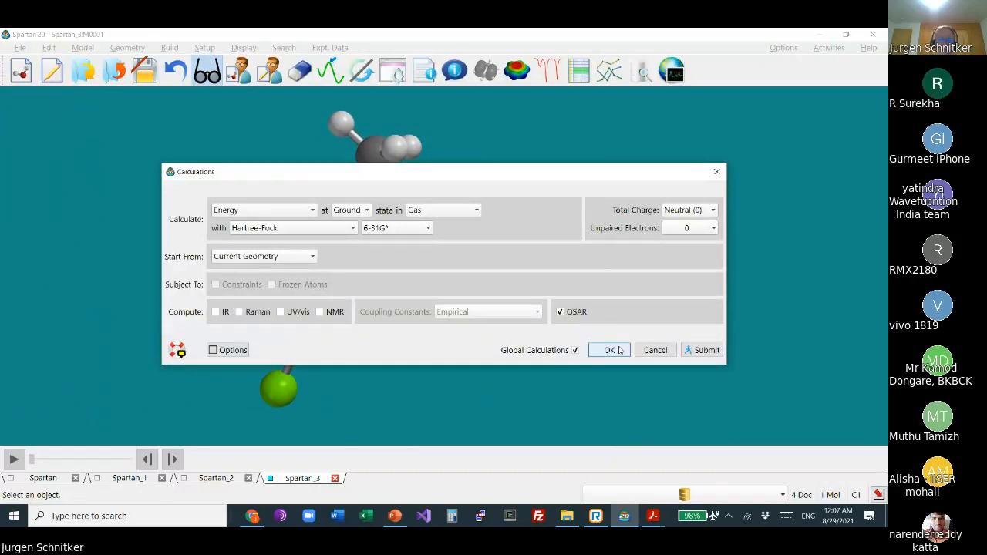
left_click(700, 352)
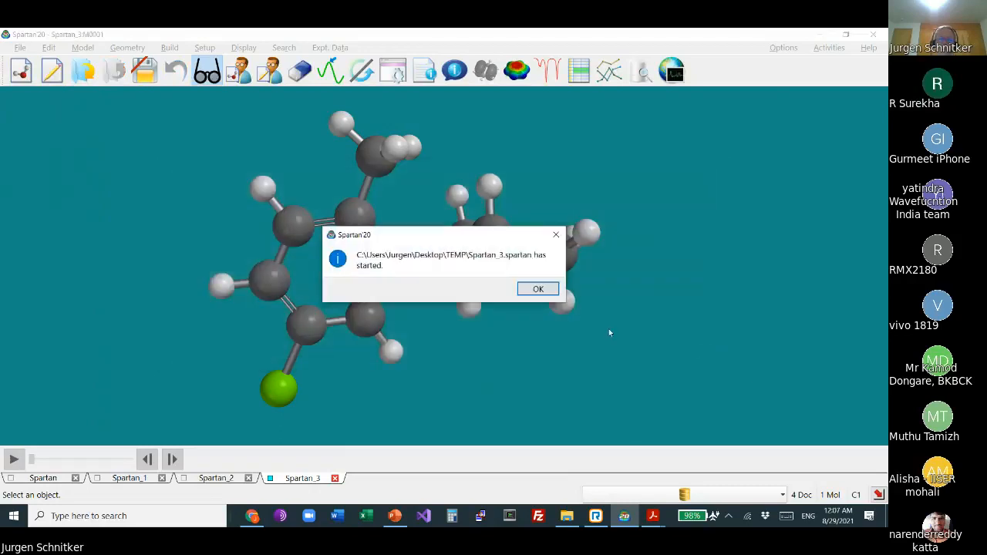
left_click(552, 296)
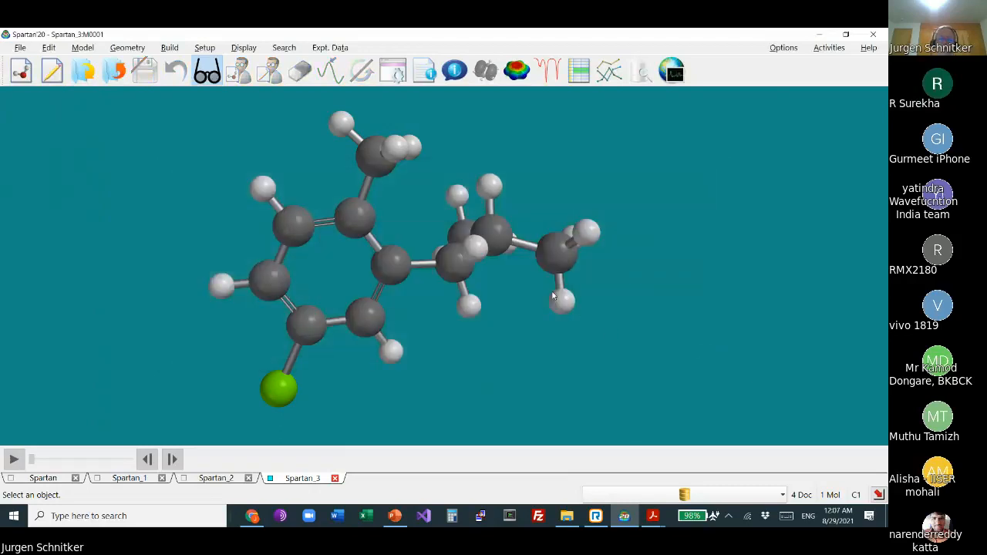
Step: Show the live output of molecule M0001 from the Spartan_3 job in the Monitor, arranging the window and the molecule side by side
left_click(784, 47)
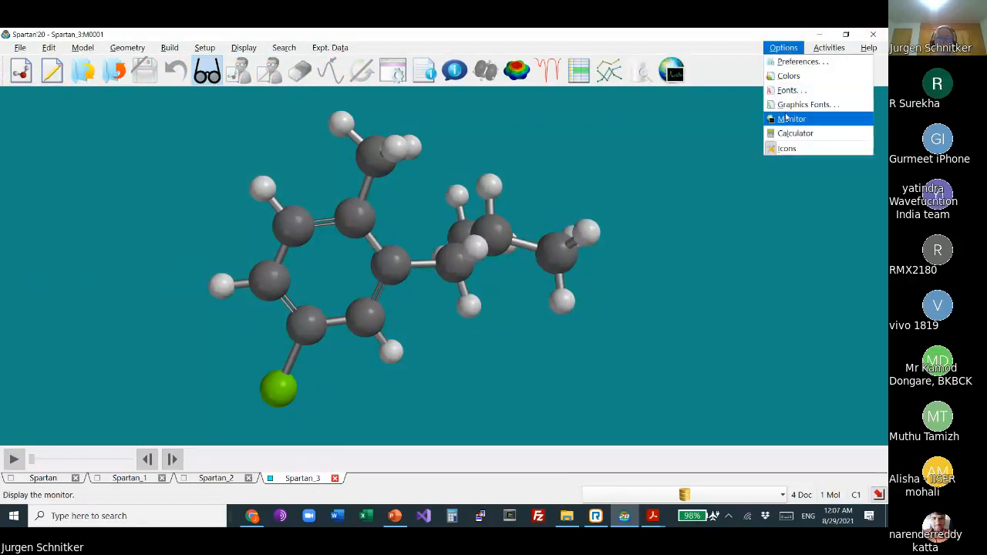
left_click(790, 119)
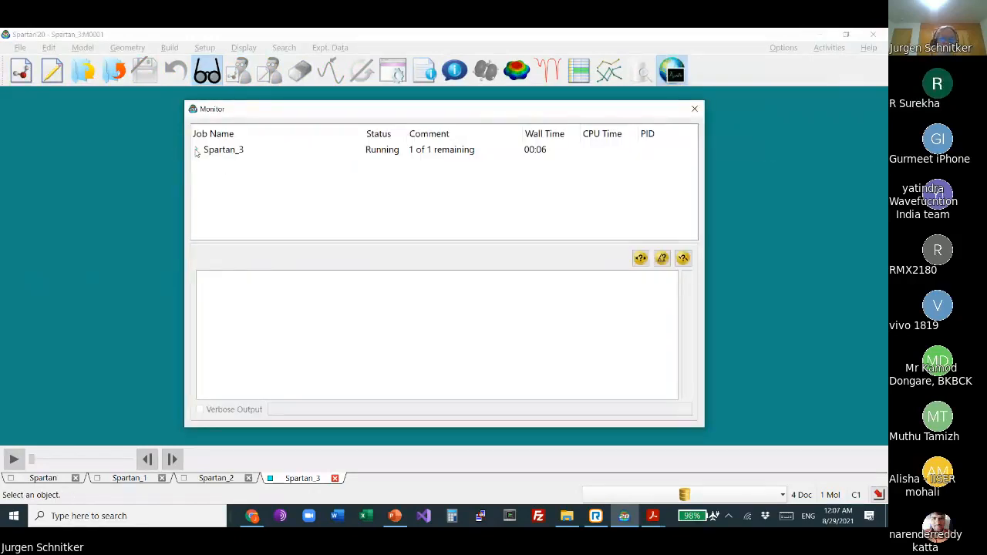
left_click(222, 163)
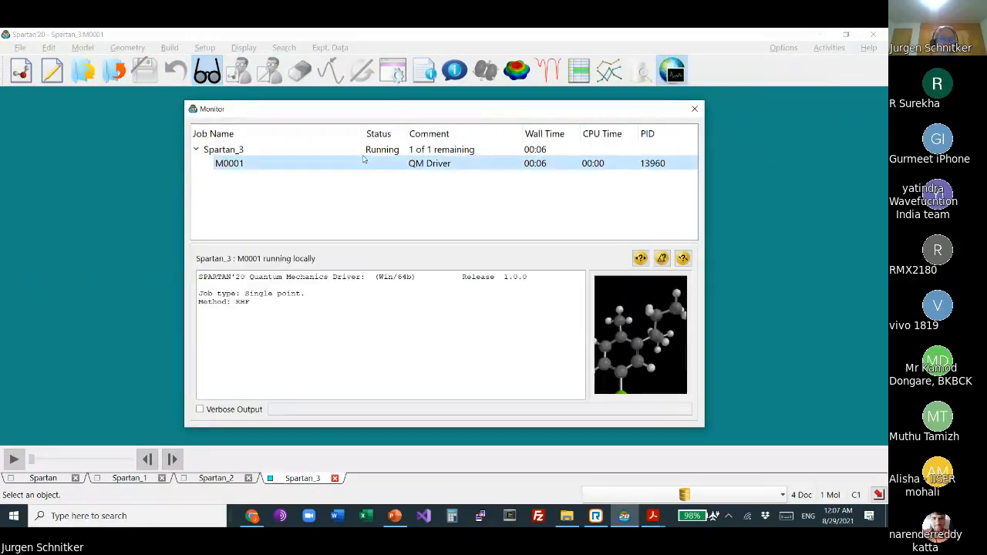
left_click_drag(399, 112, 560, 90)
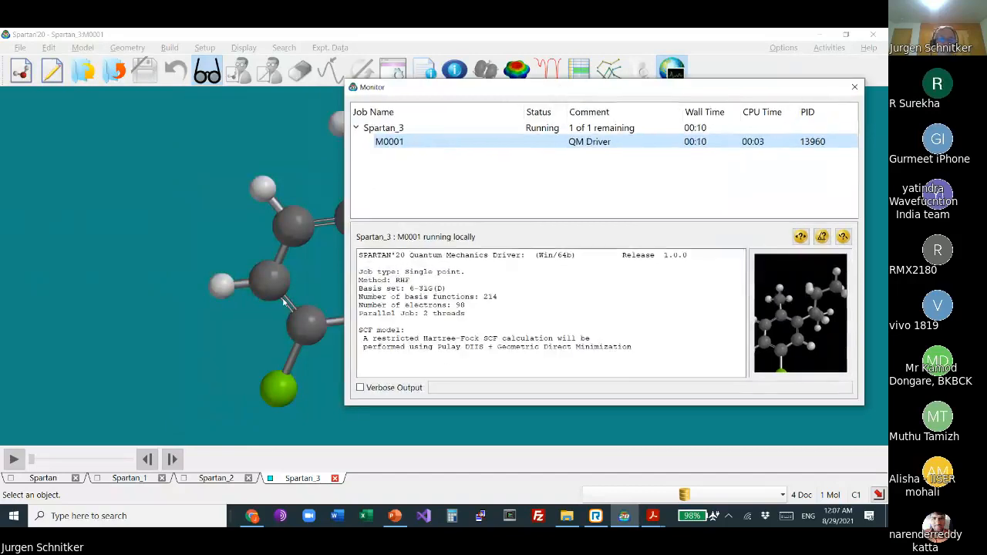
right_click_drag(293, 319, 164, 293)
Step: Open the Molecule Properties of M0001 while the job runs, and place the window beside the Monitor
left_click(244, 47)
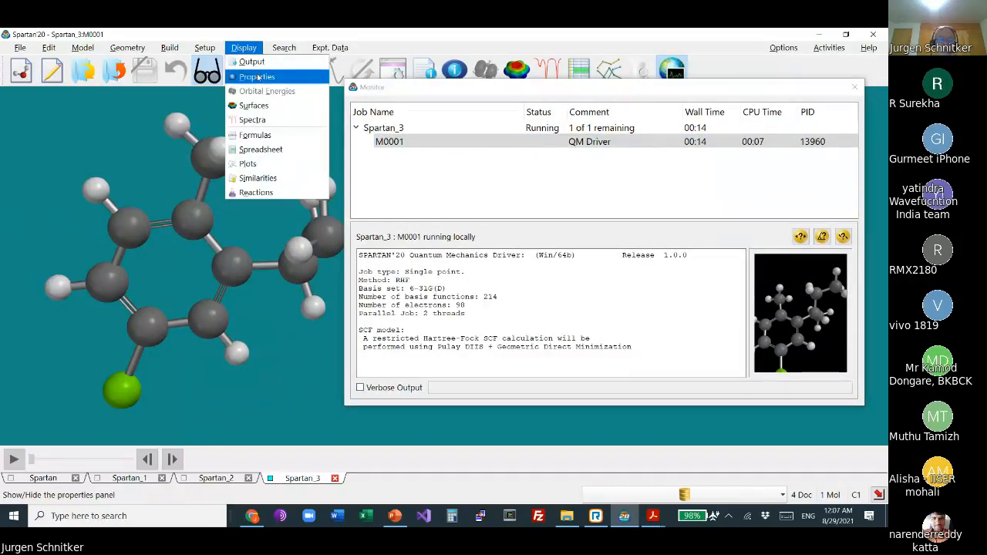
left_click(258, 77)
left_click_drag(684, 106, 208, 38)
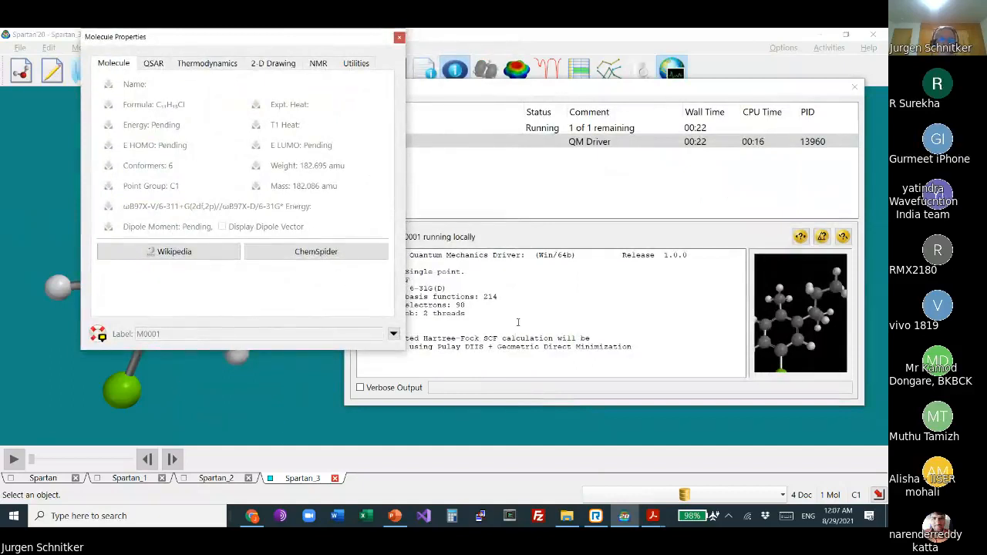
left_click_drag(281, 41, 304, 60)
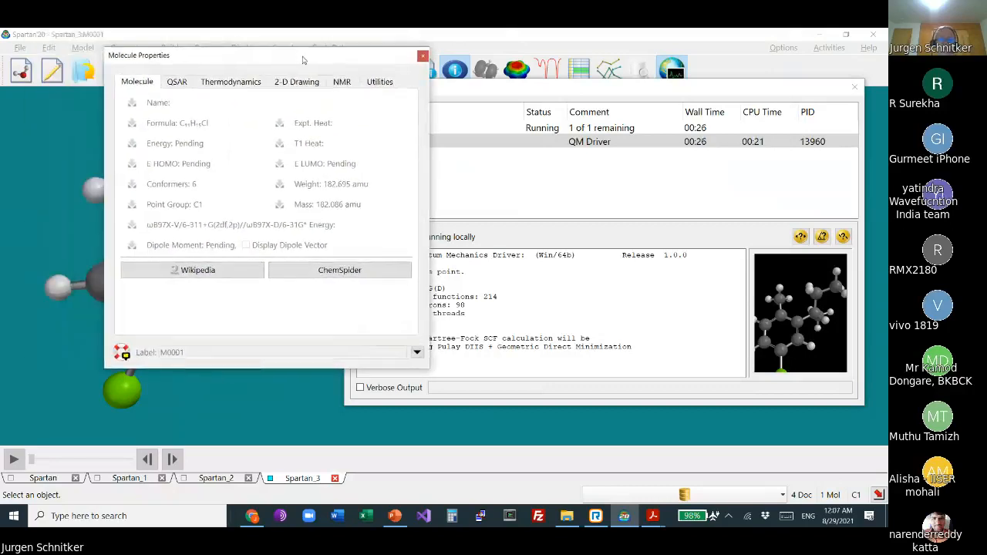
Step: Follow M0001's calculation output in the Monitor until the job ends, close the Monitor, and dismiss the completion notice
left_click(787, 405)
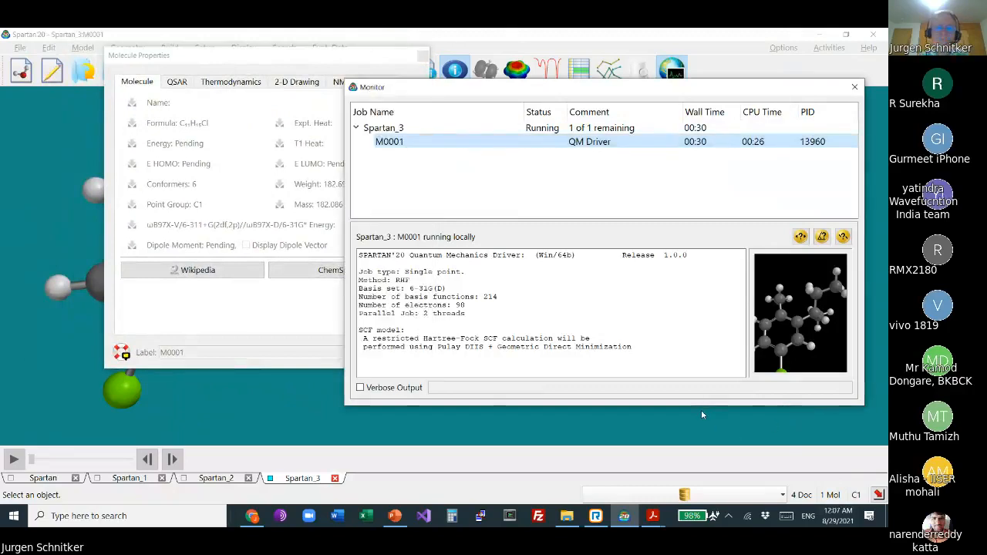
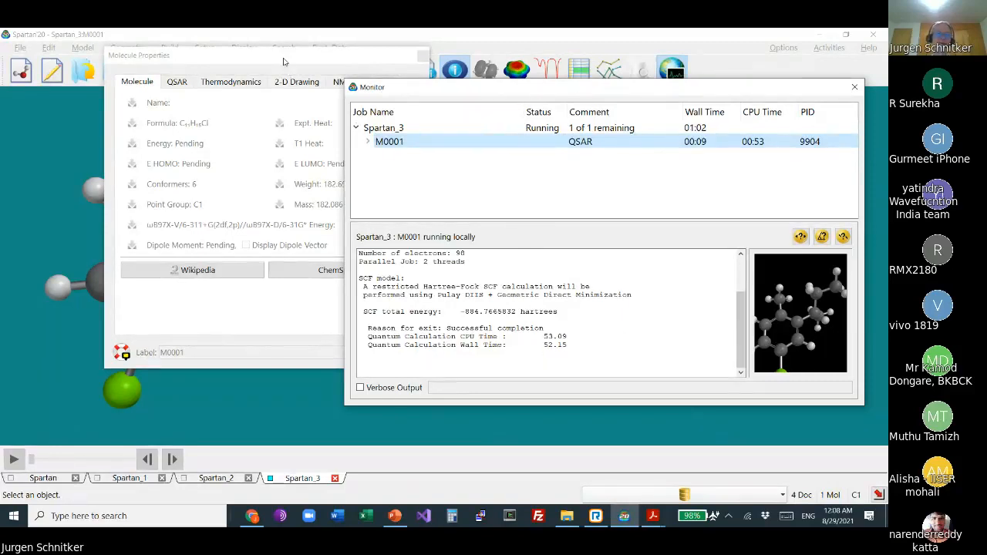
left_click_drag(635, 87, 610, 116)
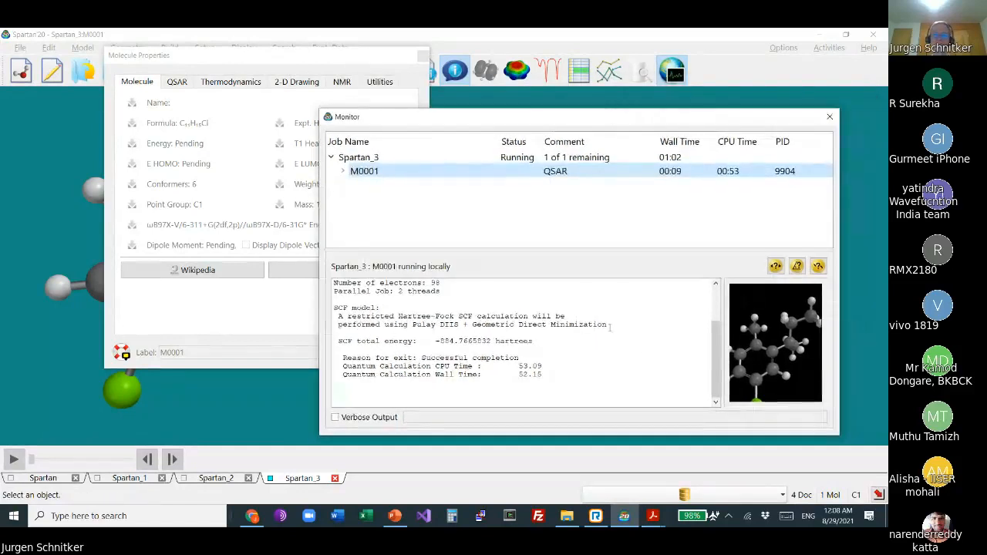
left_click(715, 337)
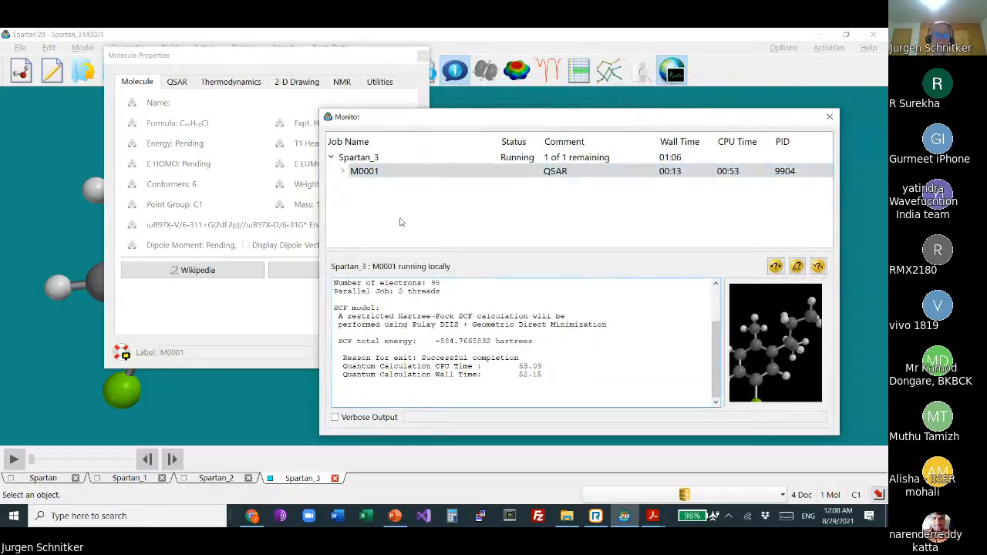
left_click_drag(517, 121, 528, 108)
left_click(628, 159)
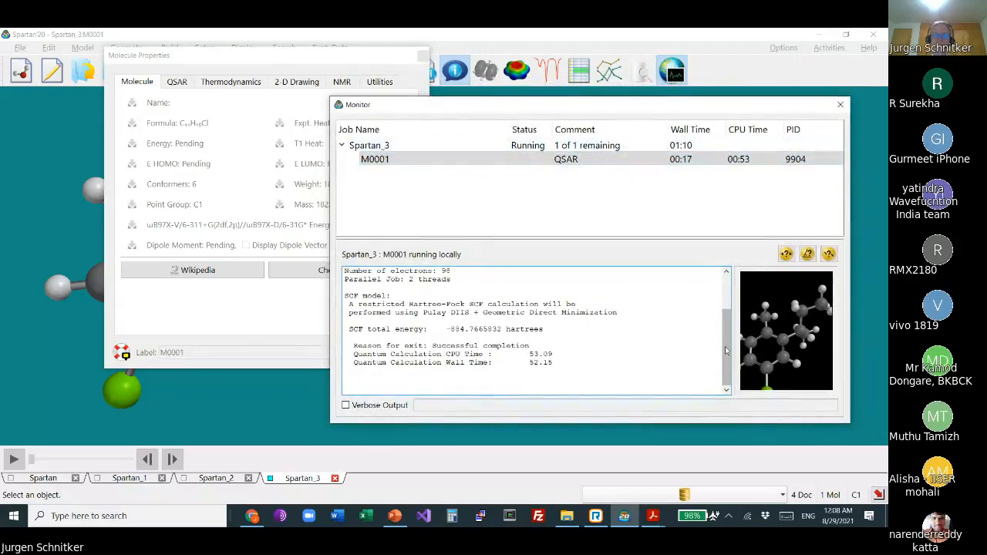
mouse_move(724, 353)
left_mouse_down()
mouse_move(726, 262)
mouse_move(722, 359)
left_mouse_up()
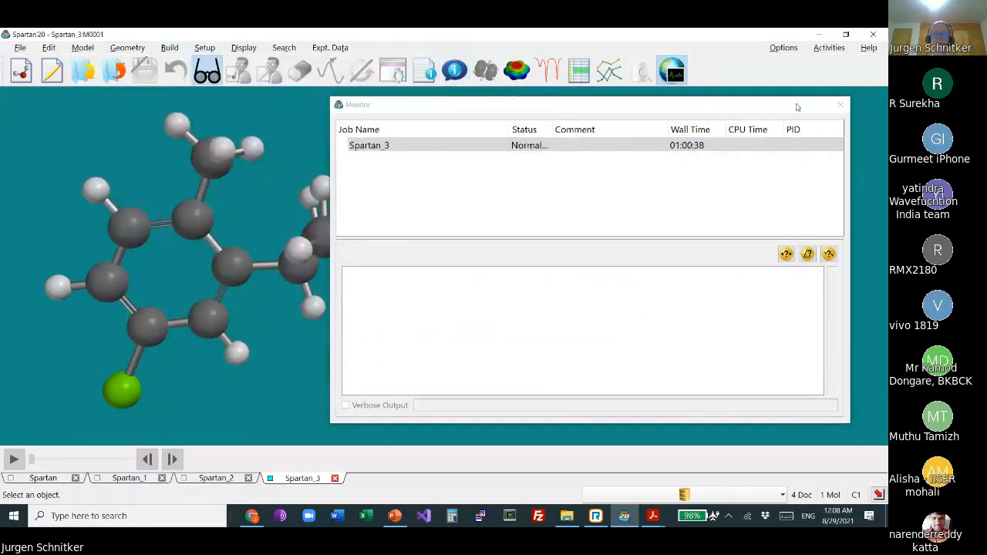
left_click(839, 104)
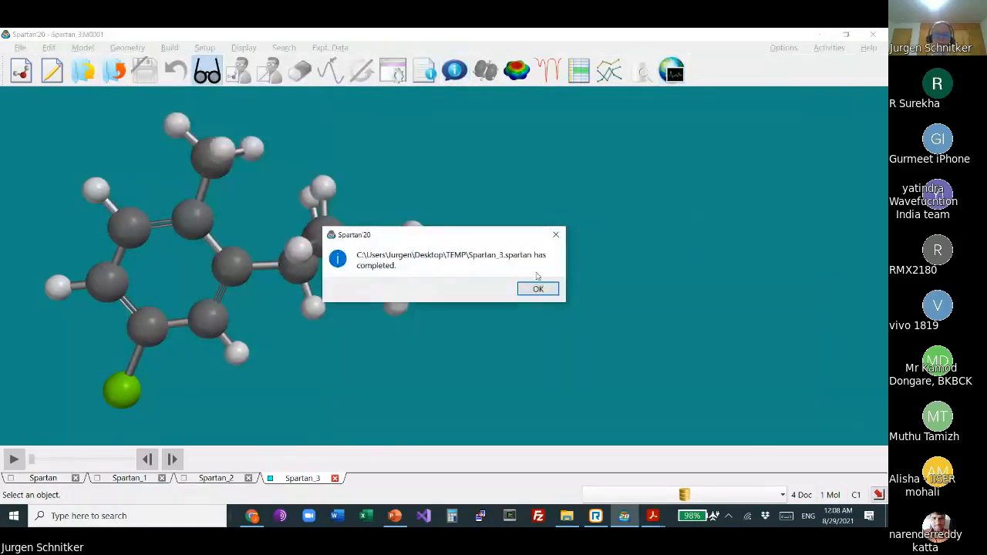
left_click(538, 289)
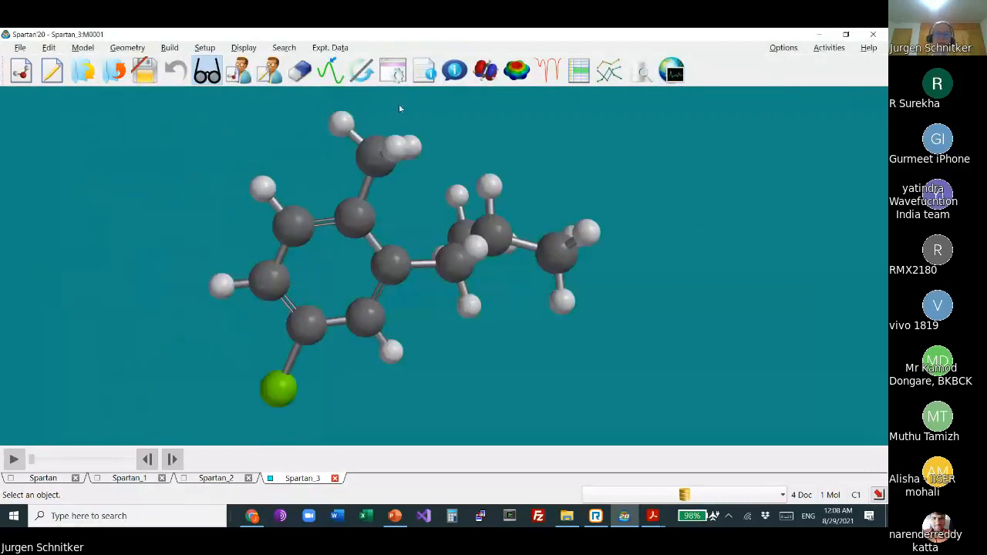
Step: Reopen the Molecule Properties beside the molecule, and examine its general and thermodynamic properties
left_click(244, 48)
left_click(255, 77)
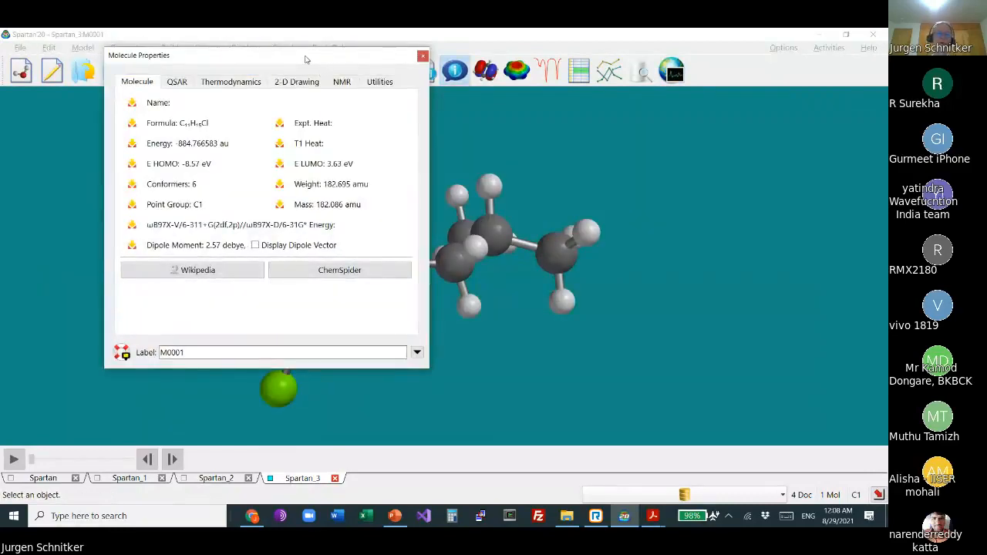
left_click_drag(304, 59, 643, 92)
left_click(590, 115)
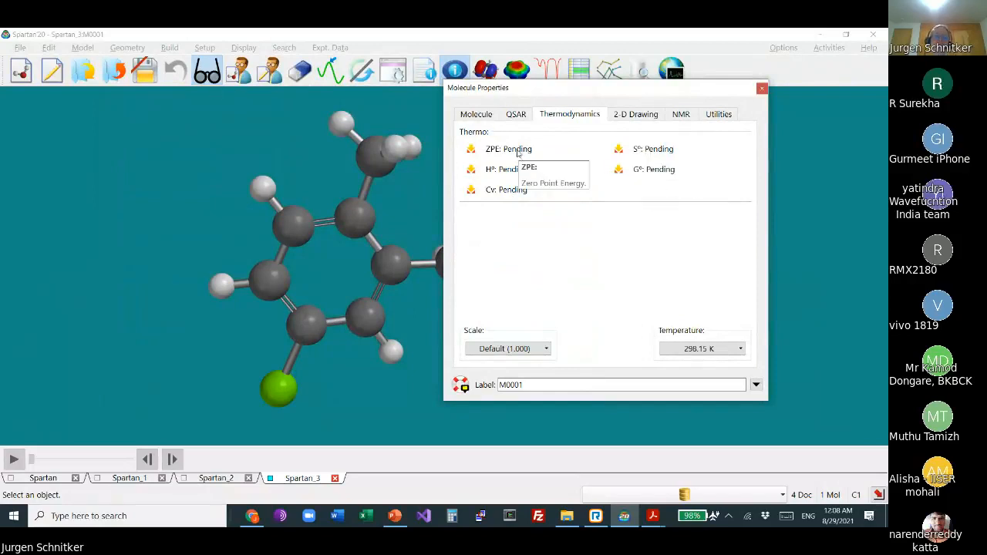
left_click(298, 77)
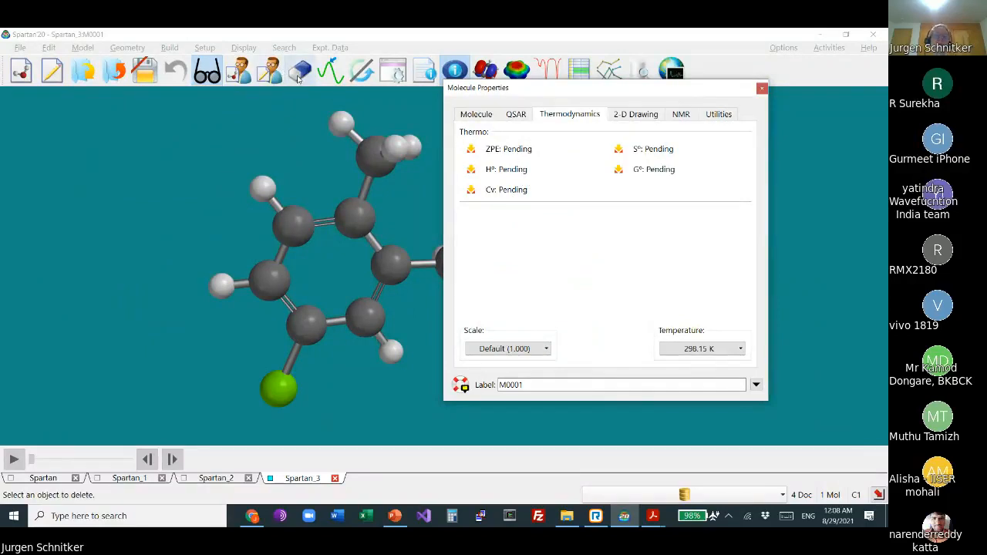
Step: Submit a ground-state, gas-phase Energy calculation with Semi-Empirical PM3 and IR enabled, and dismiss the start notice
left_click(213, 47)
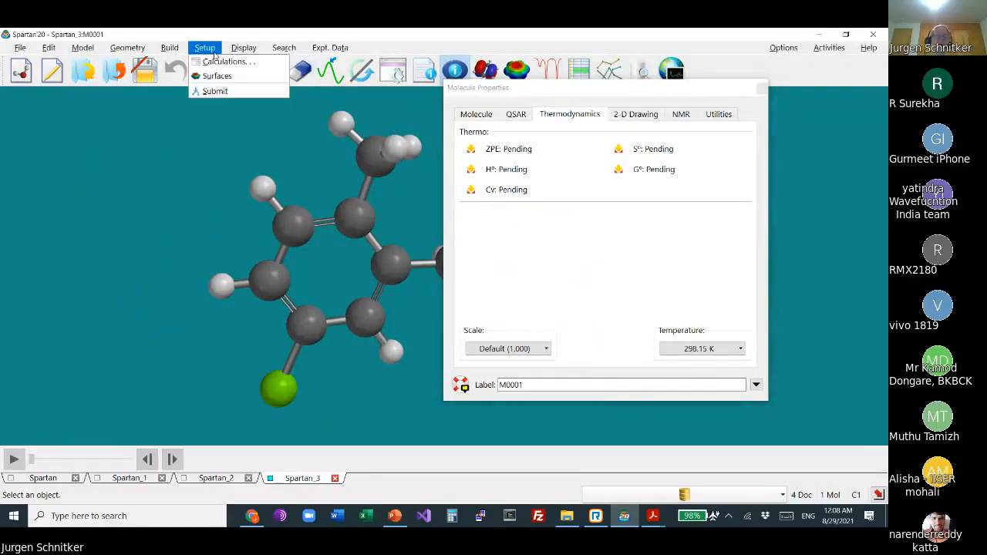
left_click(223, 62)
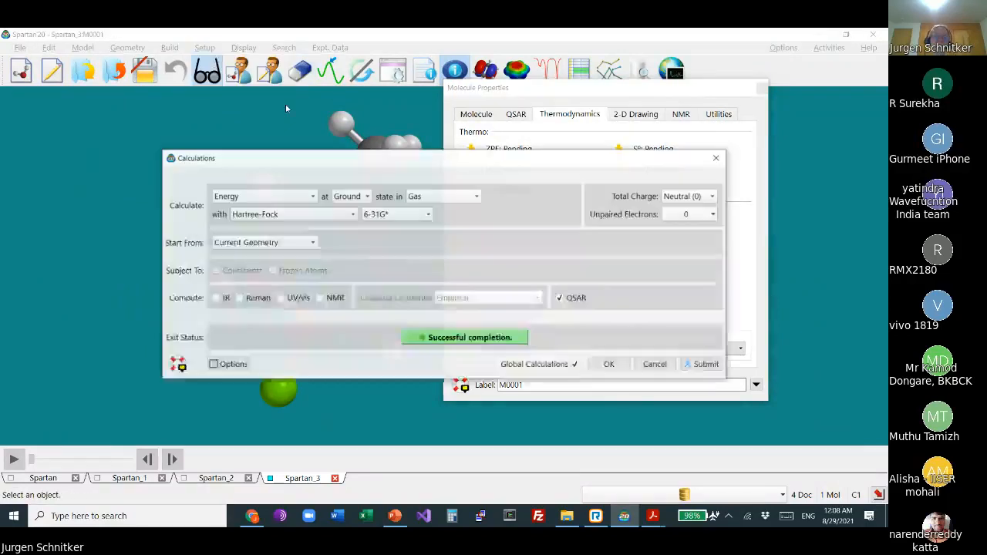
left_click(216, 300)
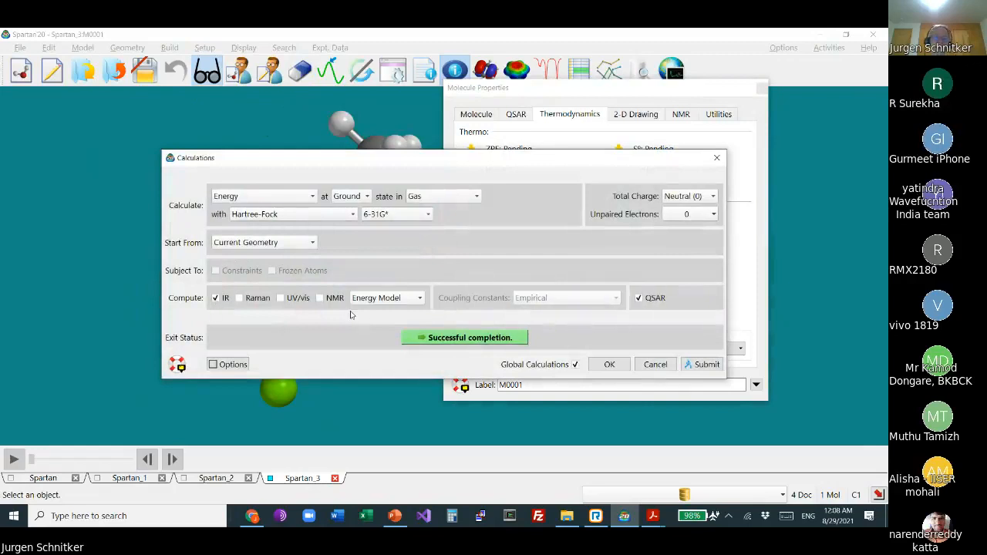
left_click_drag(553, 160, 413, 116)
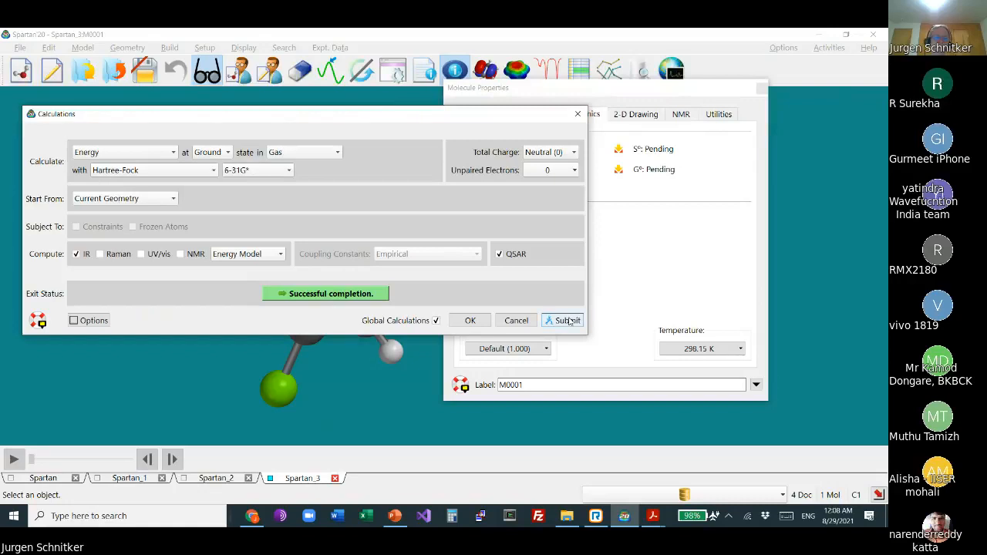
left_click(139, 171)
left_click(128, 160)
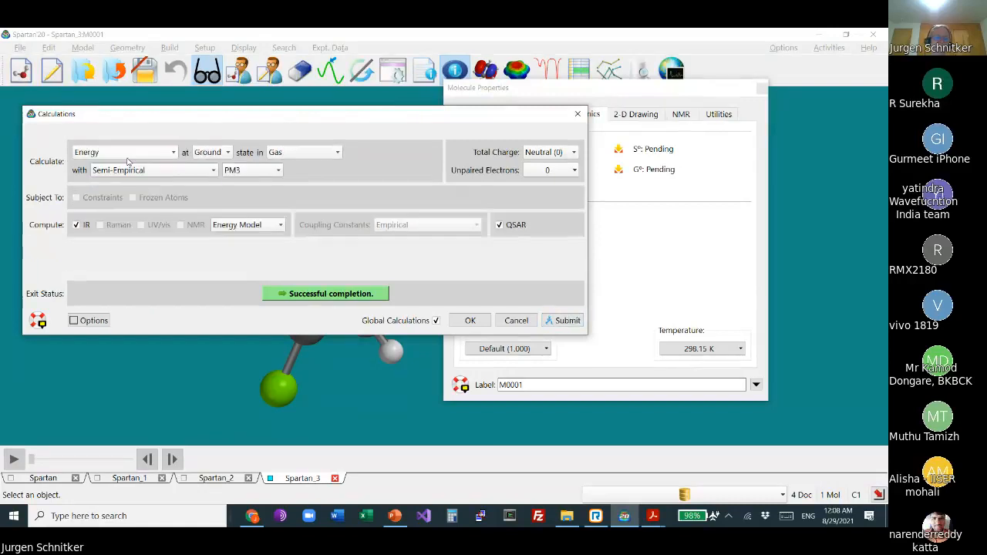
left_click(564, 319)
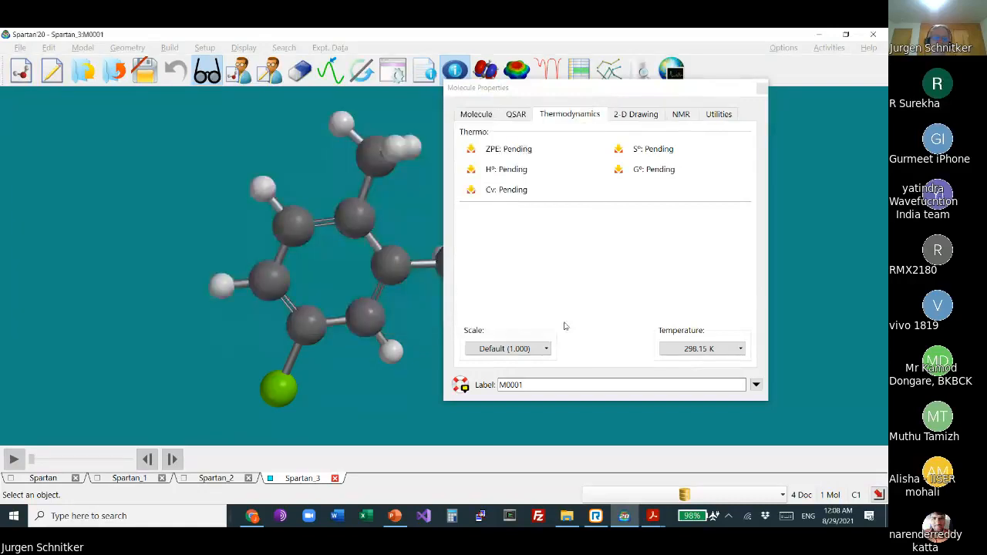
left_click(540, 289)
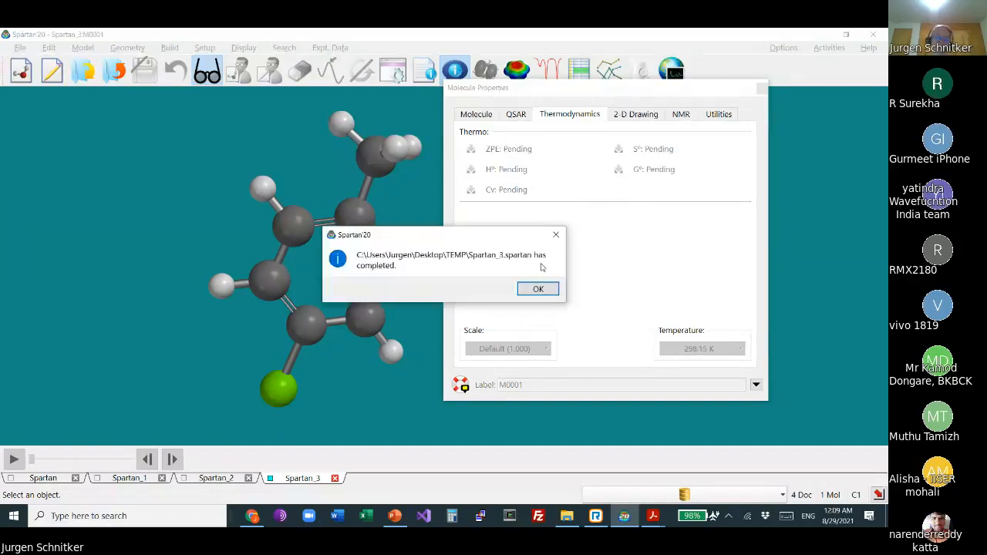
Step: Dismiss the completion notice, and examine the thermodynamic values and temperature setting, shifting the properties window off the molecule
left_click(539, 290)
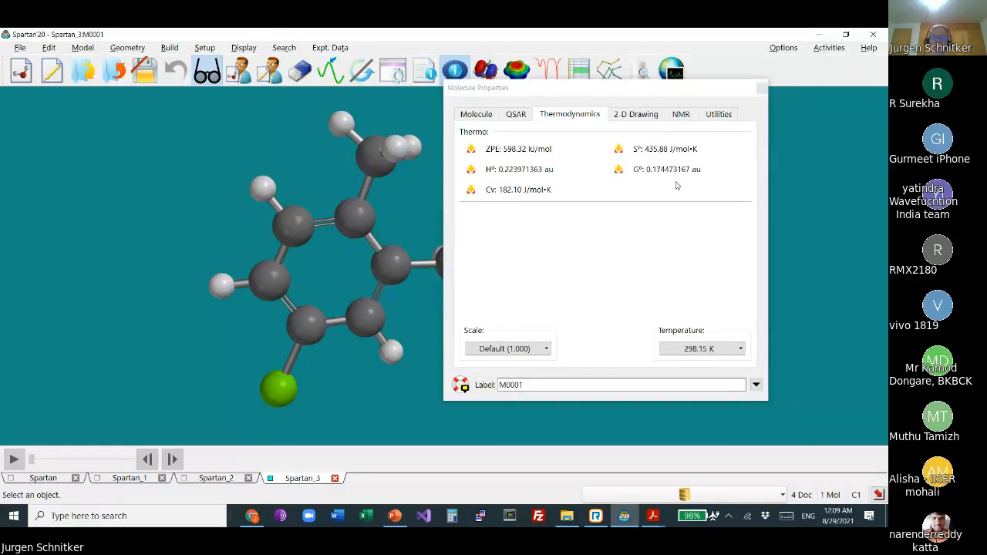
left_click(660, 348)
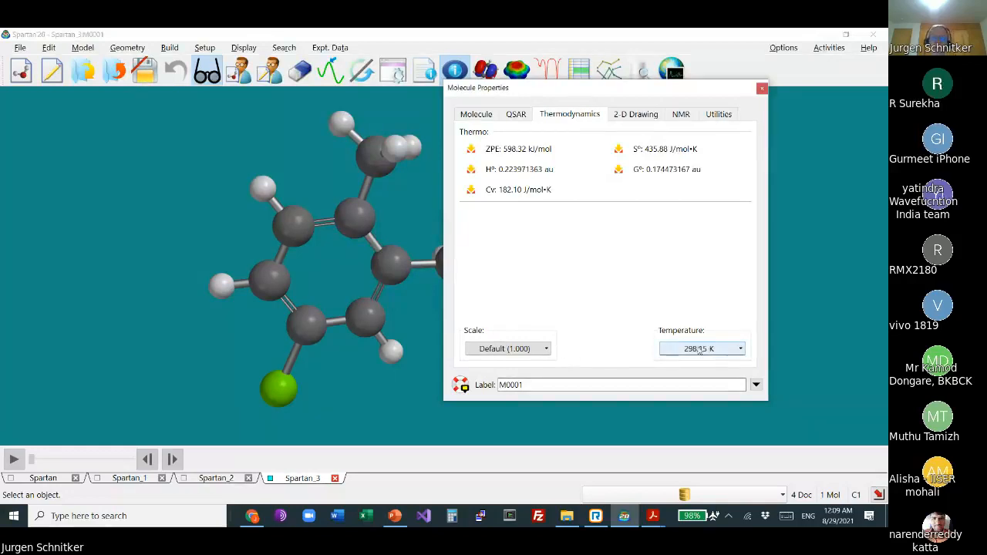
left_click(681, 266)
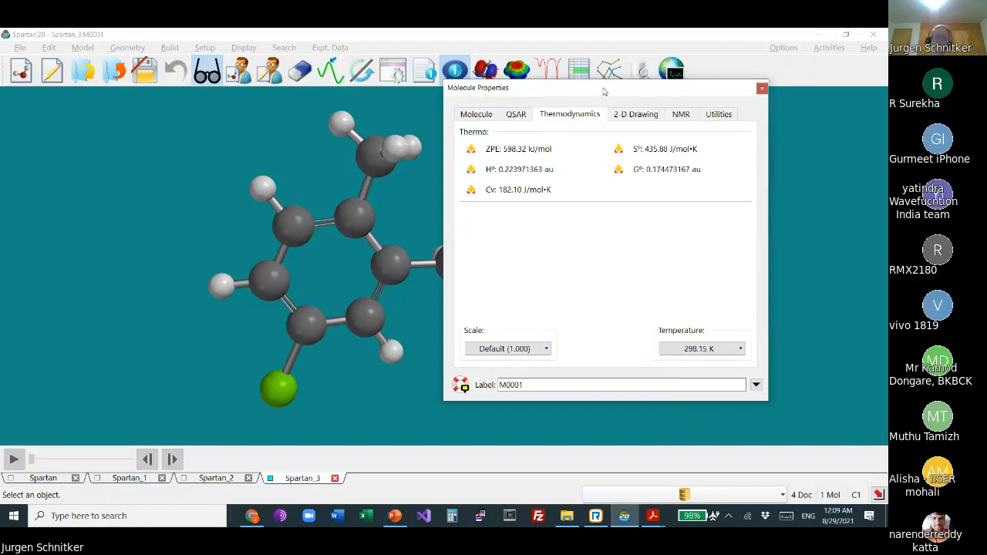
left_click_drag(636, 93, 711, 101)
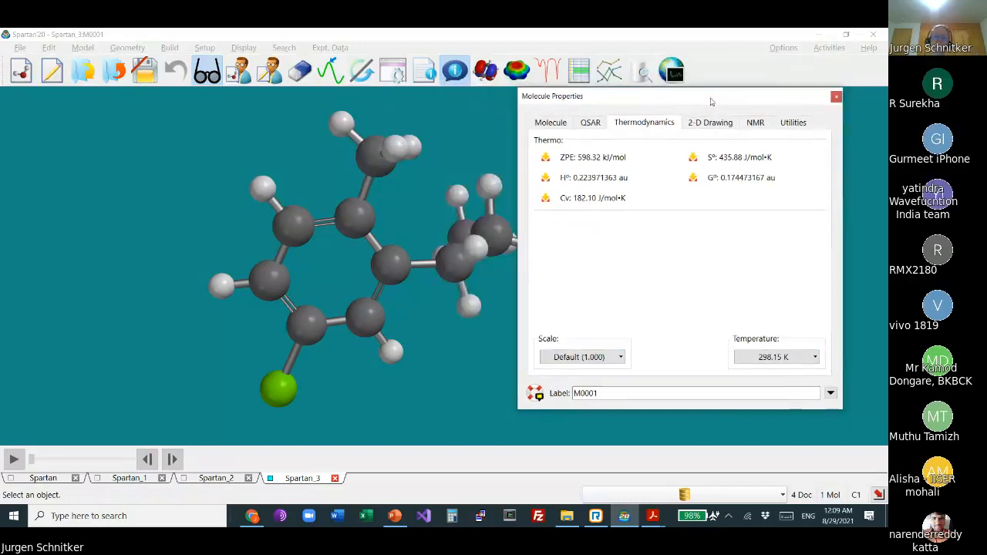
Step: Open the spreadsheet for M0001, add an Energy (kJ/mol) column to it, and close the spreadsheet
right_click_drag(391, 206, 294, 226)
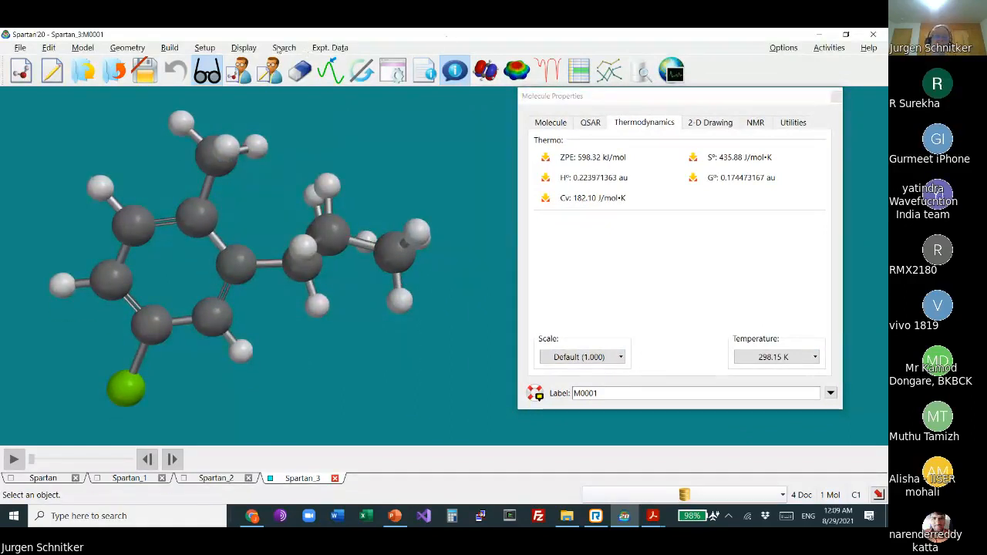
left_click(242, 48)
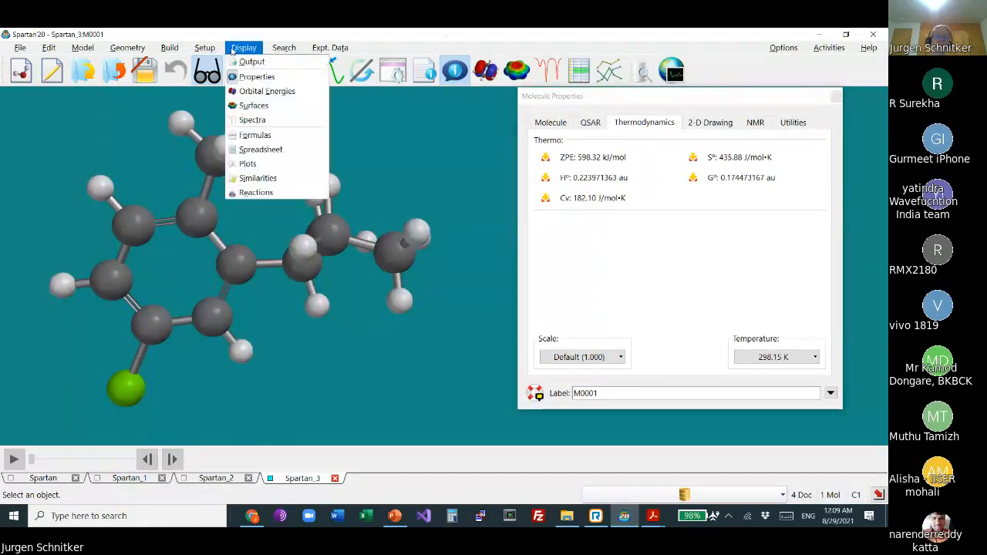
left_click(280, 151)
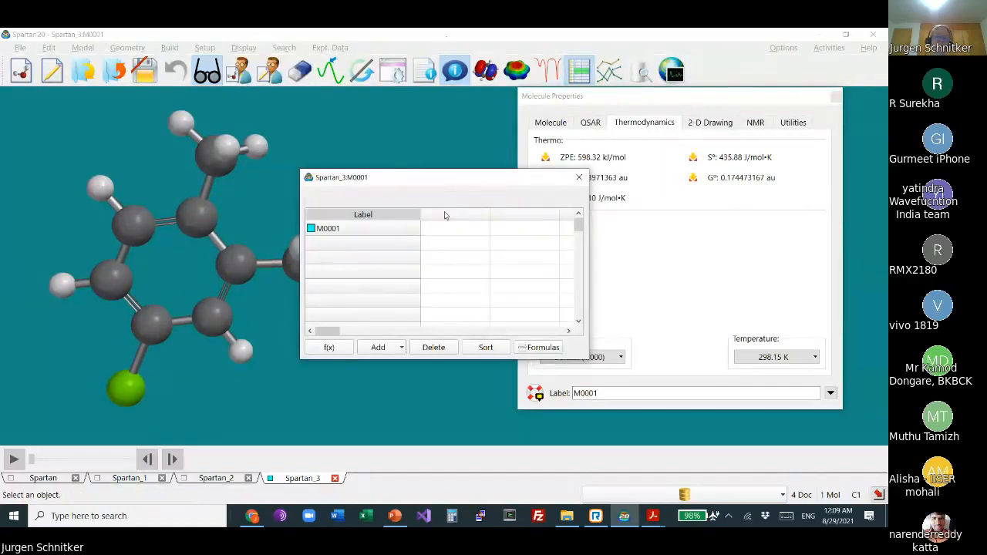
left_click(366, 231)
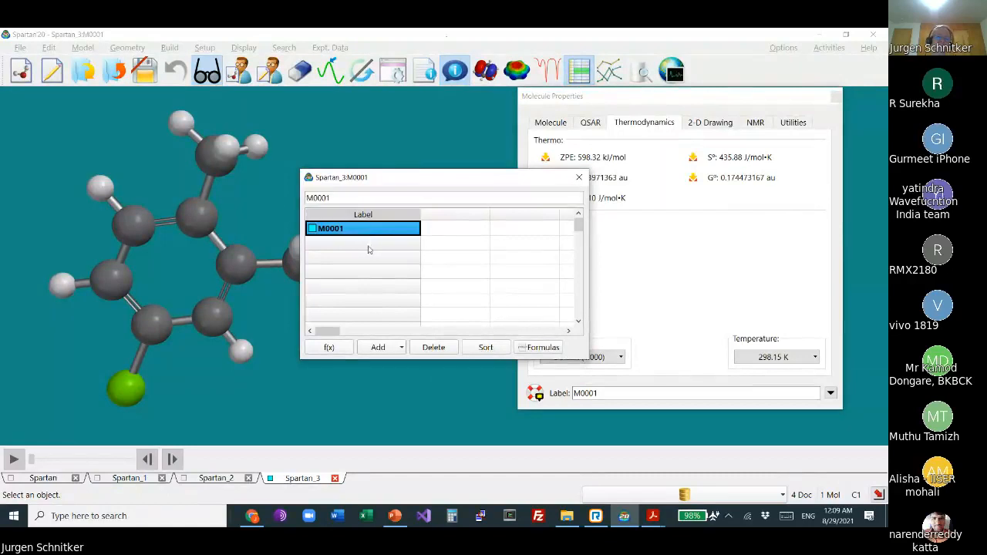
left_click(361, 278)
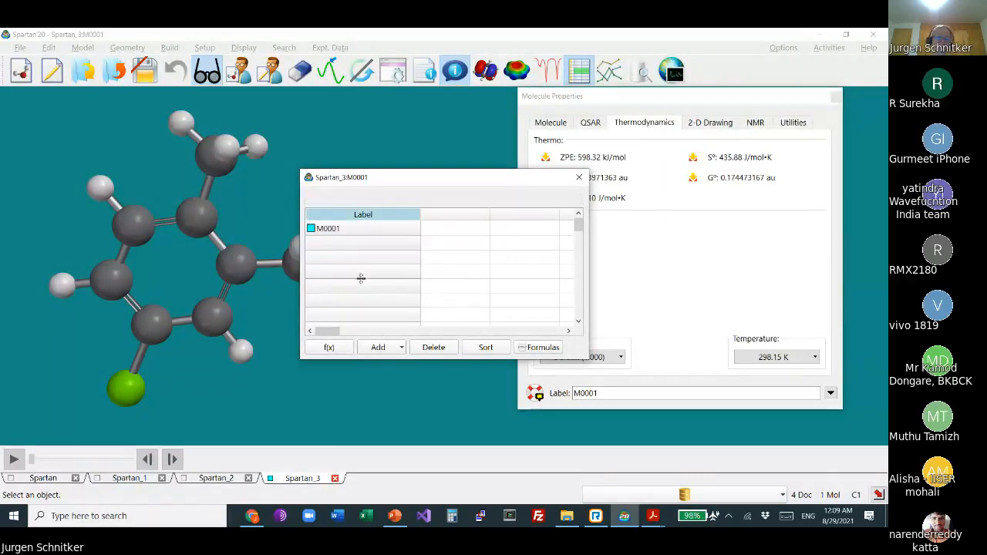
left_click(466, 219)
left_click(393, 347)
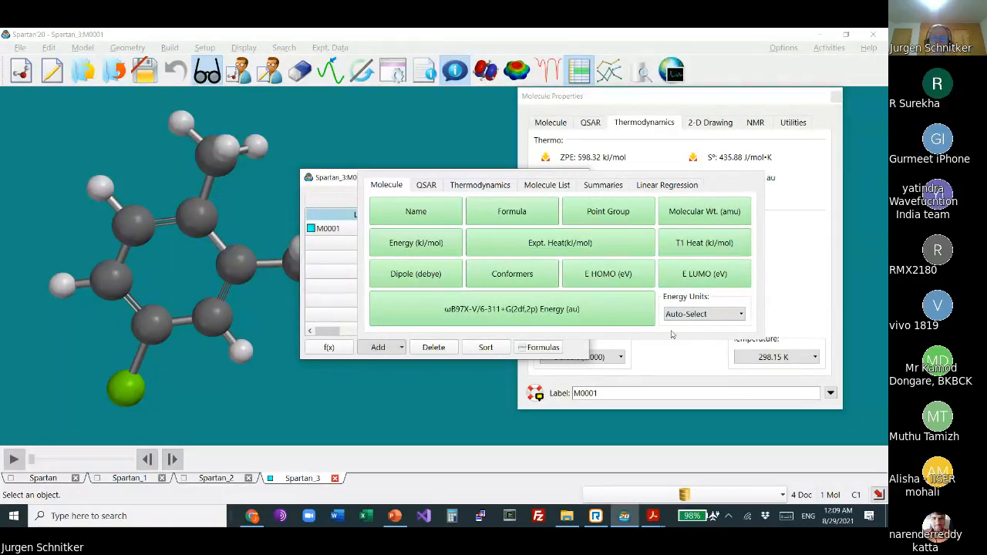
left_click(742, 179)
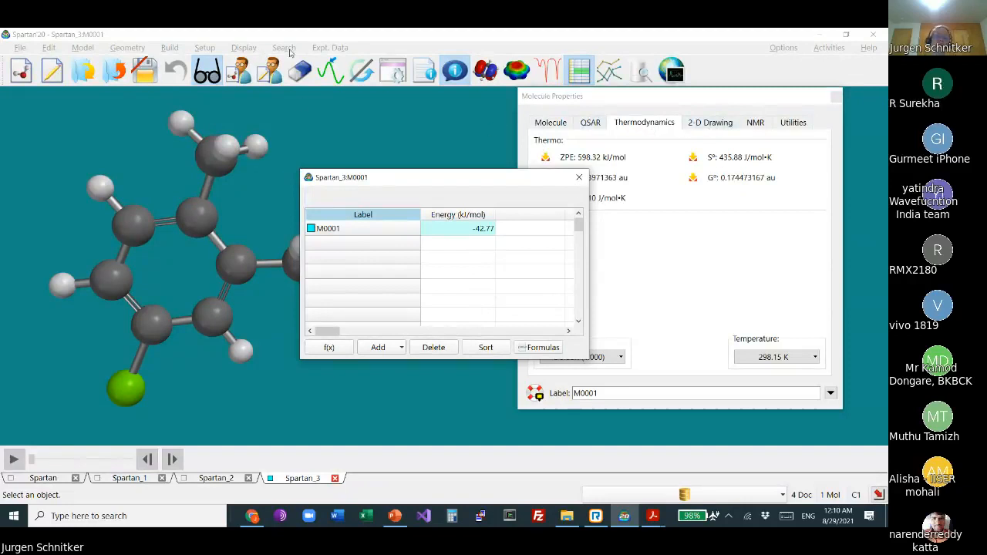
left_click_drag(456, 171, 385, 191)
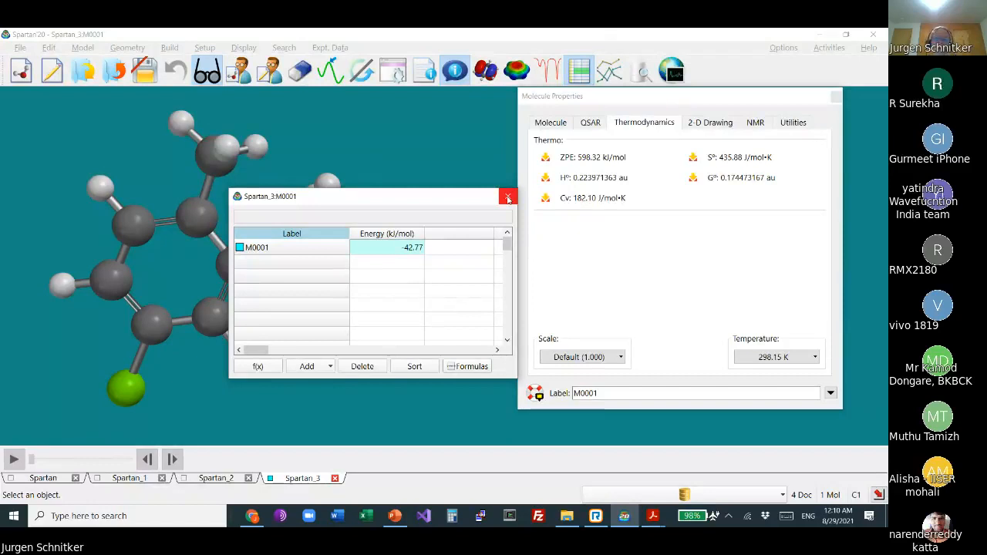
left_click(508, 199)
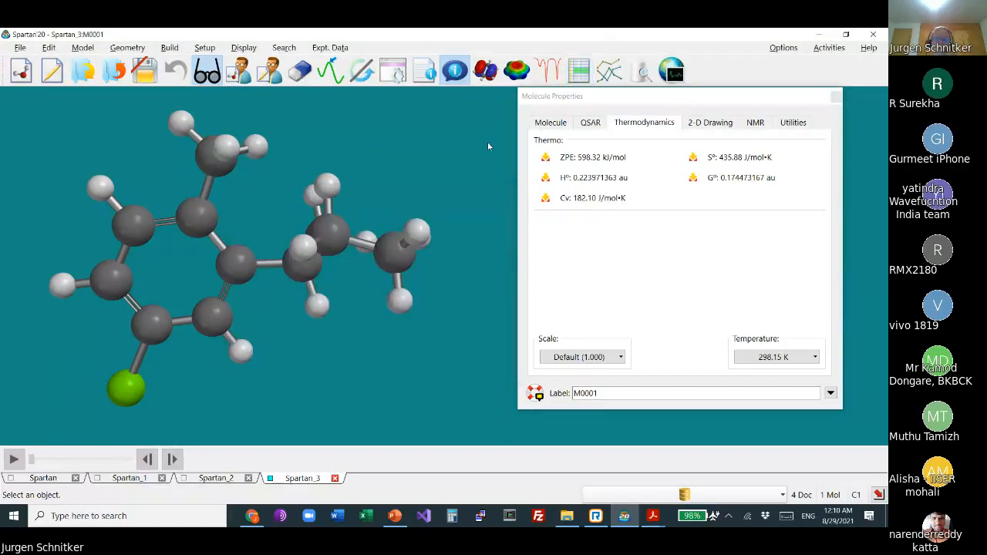
Step: Open the calculation setup for M0001 and examine the available theory methods, keeping Semi-Empirical selected
left_click(206, 48)
left_click(220, 60)
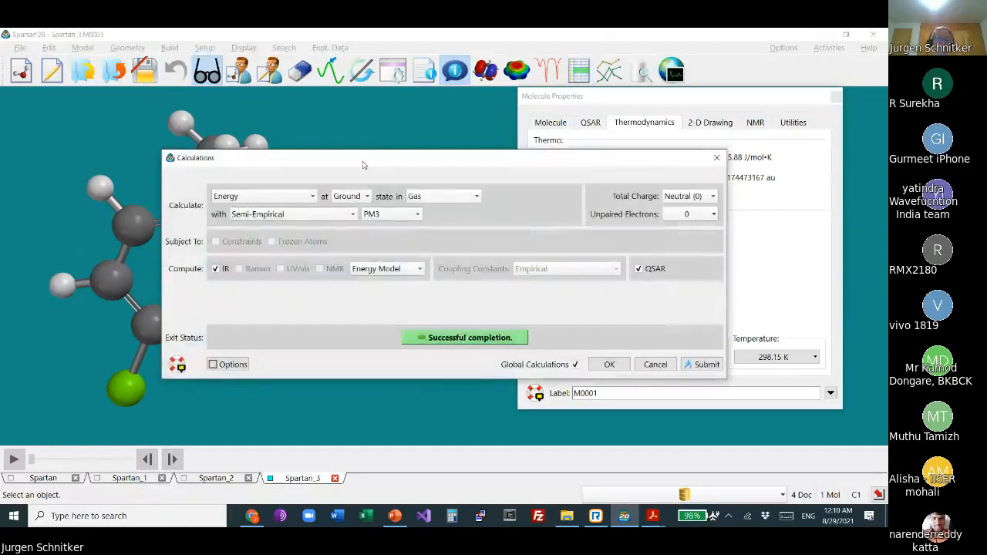
left_click_drag(363, 165, 508, 89)
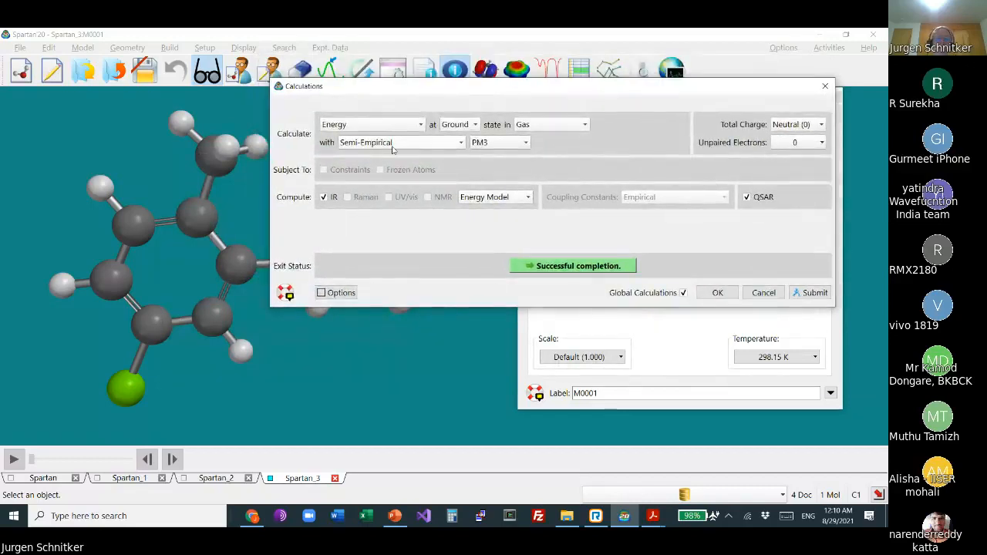
mouse_move(391, 148)
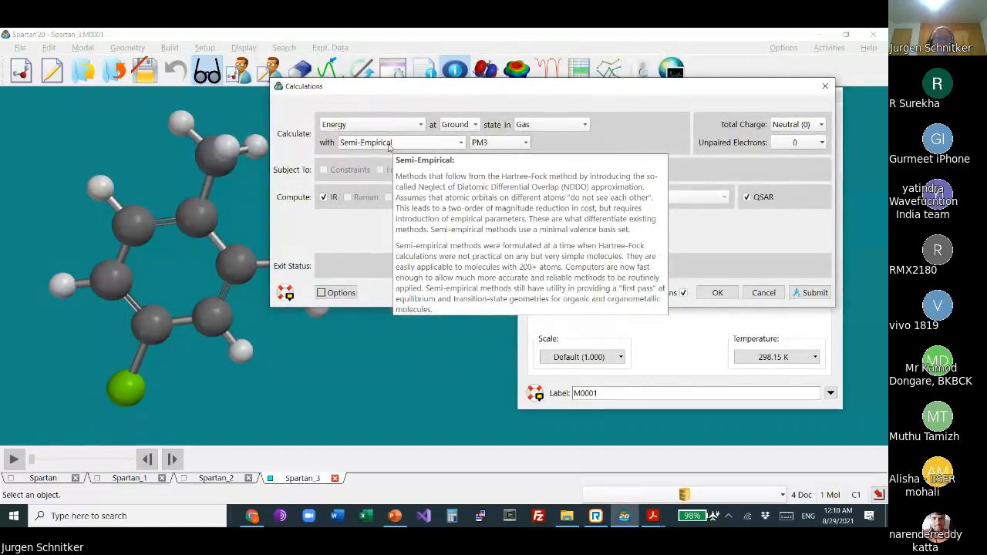
left_click(390, 146)
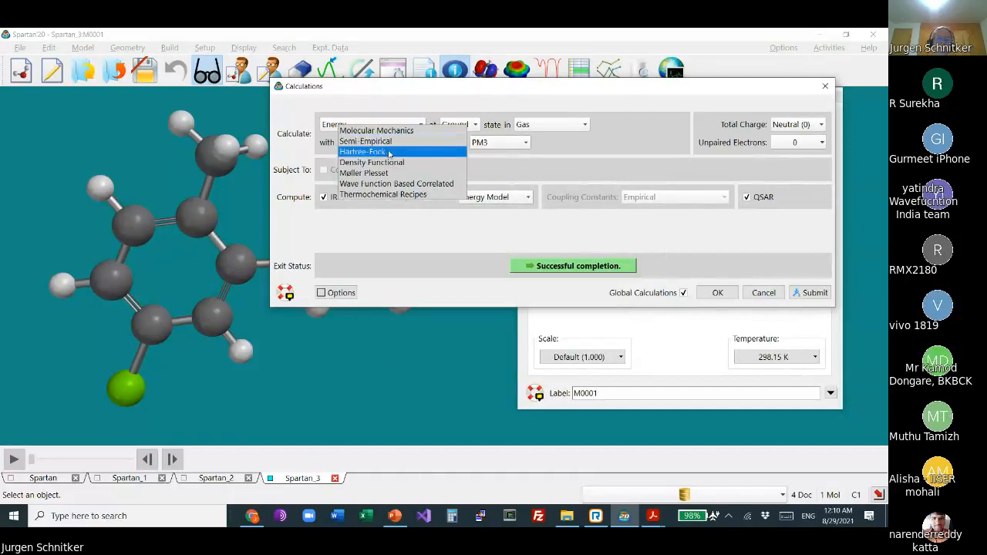
left_click(384, 143)
Step: Submit a Conformer Distribution calculation with Molecular Mechanics MMFF, keeping conformers within 40 kJ/mol and at most 500, and dismiss the start notice
left_click(352, 125)
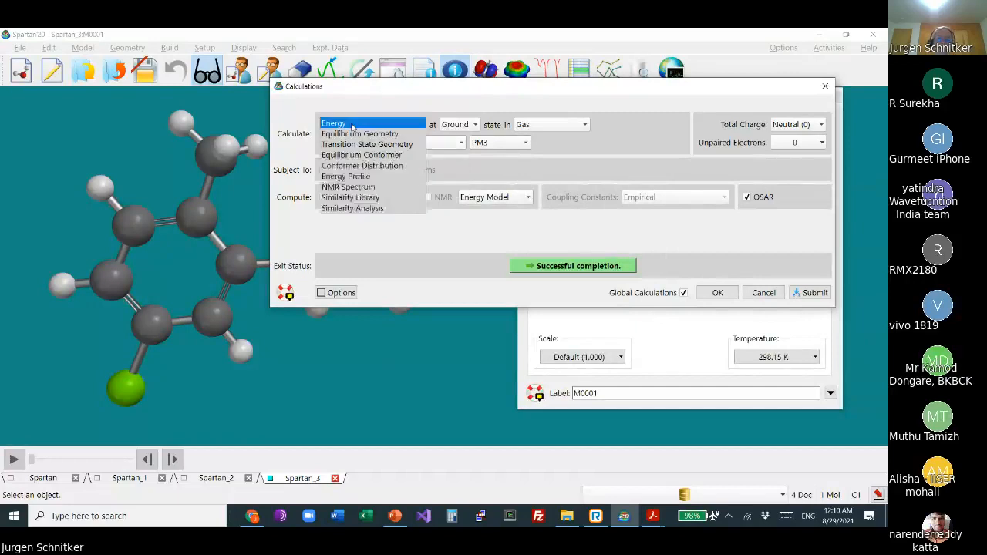
left_click(368, 166)
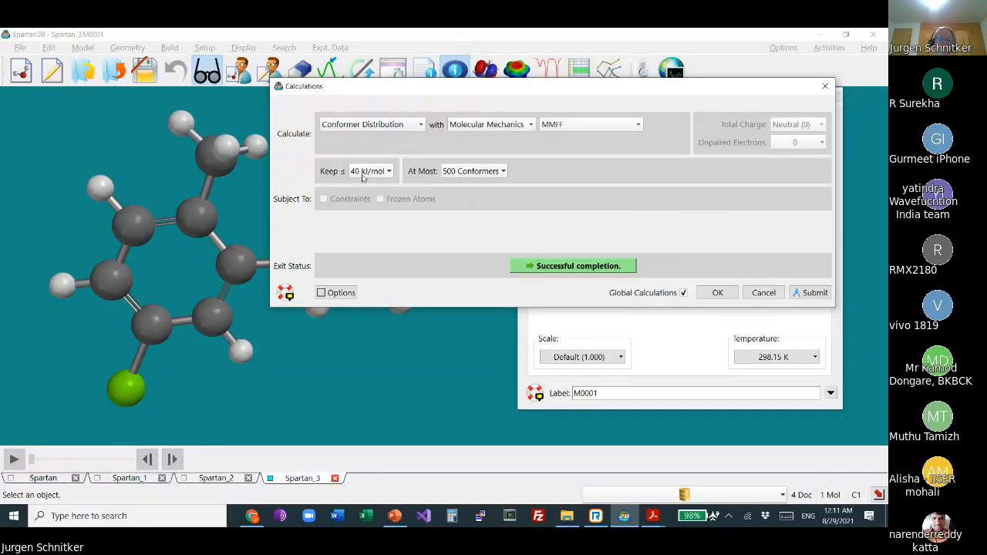
mouse_move(517, 129)
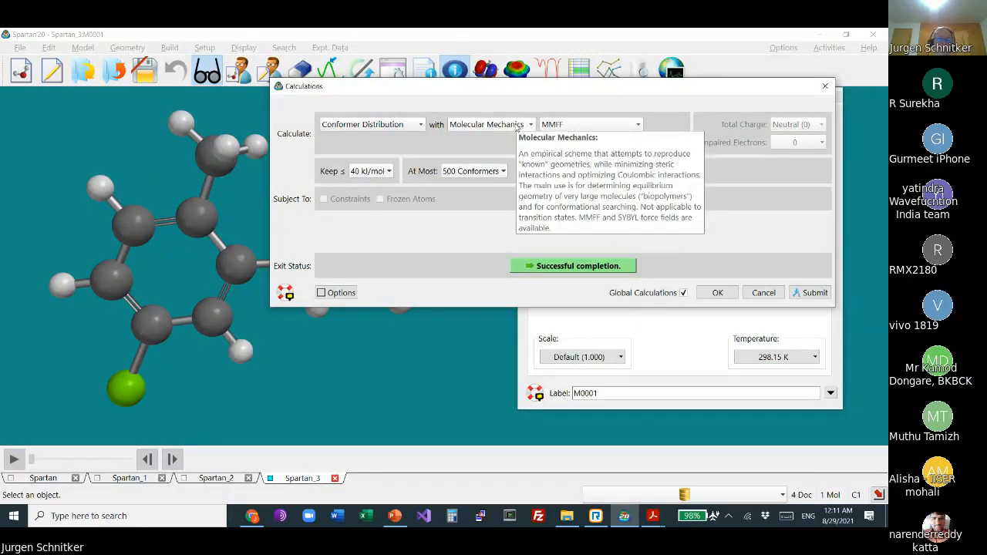
mouse_move(380, 121)
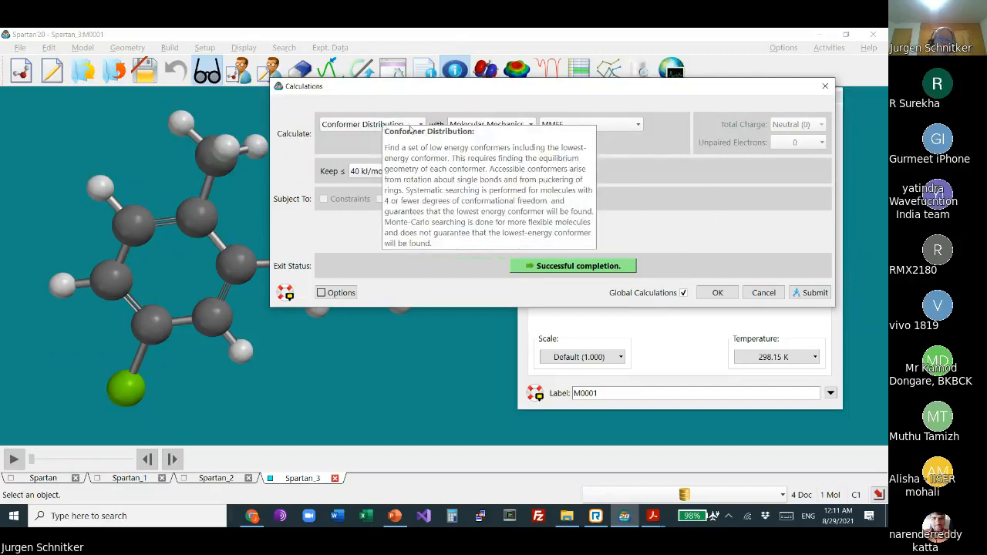
left_click(466, 124)
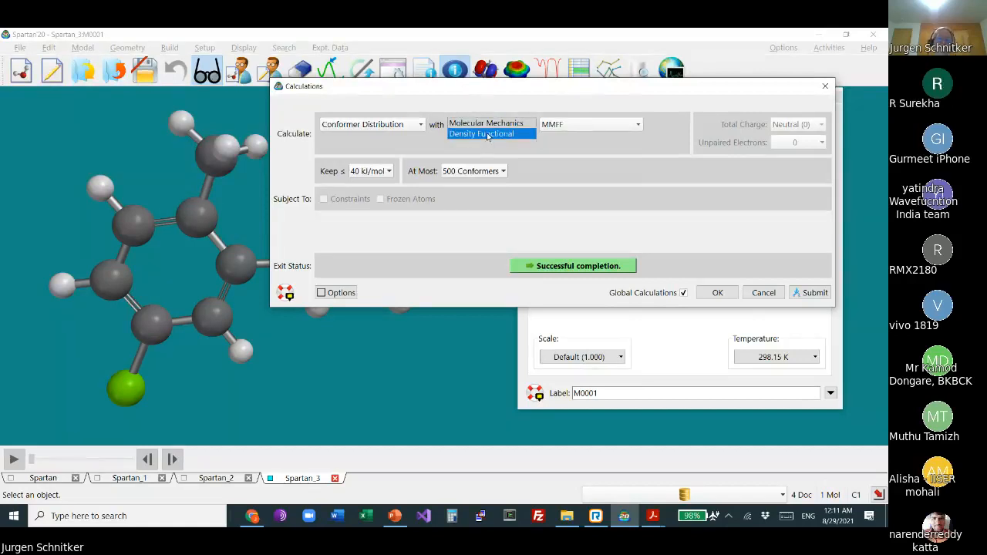
left_click(452, 91)
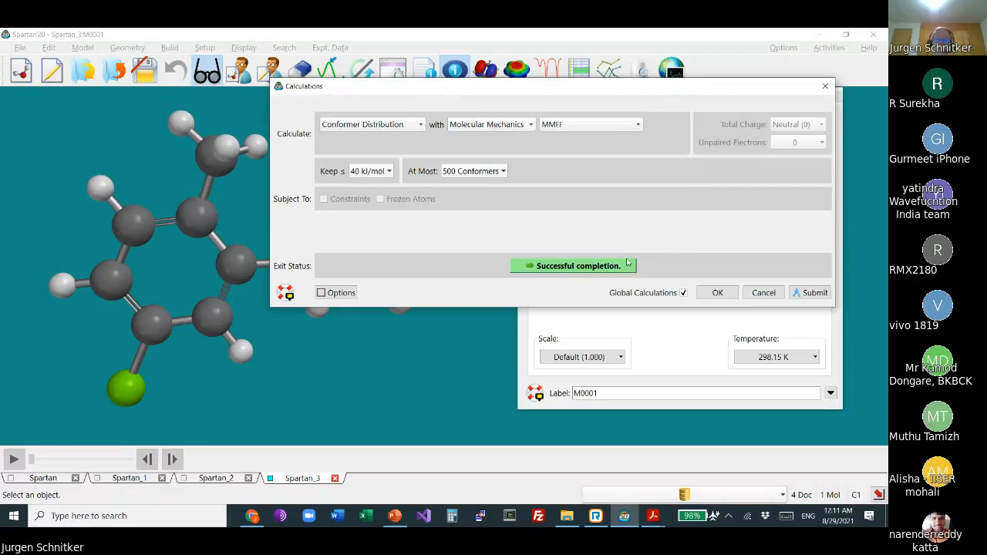
left_click(808, 293)
left_click(557, 291)
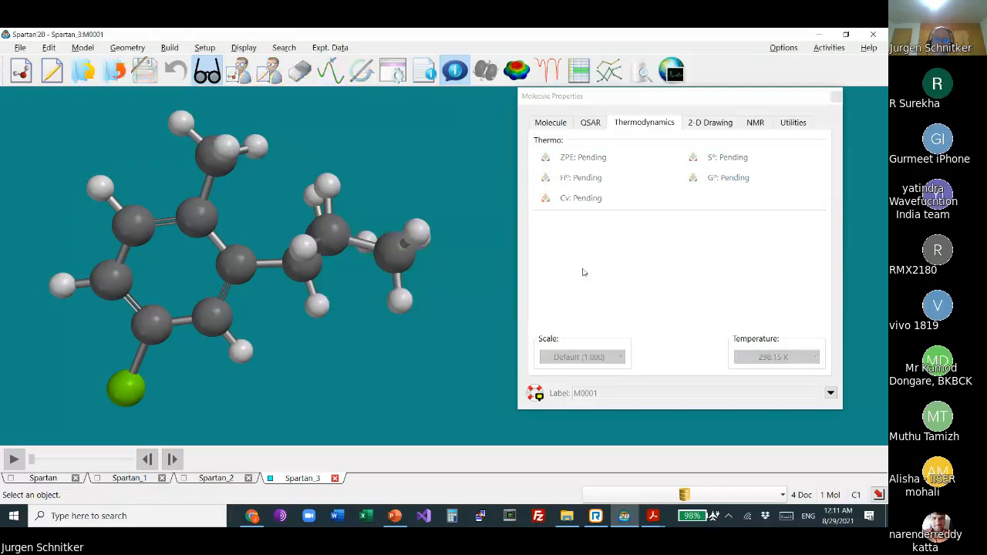
Step: Close the Molecule Properties and check the Spartan_3 job in the Monitor, placed beside the molecule
left_click(836, 96)
left_click(785, 49)
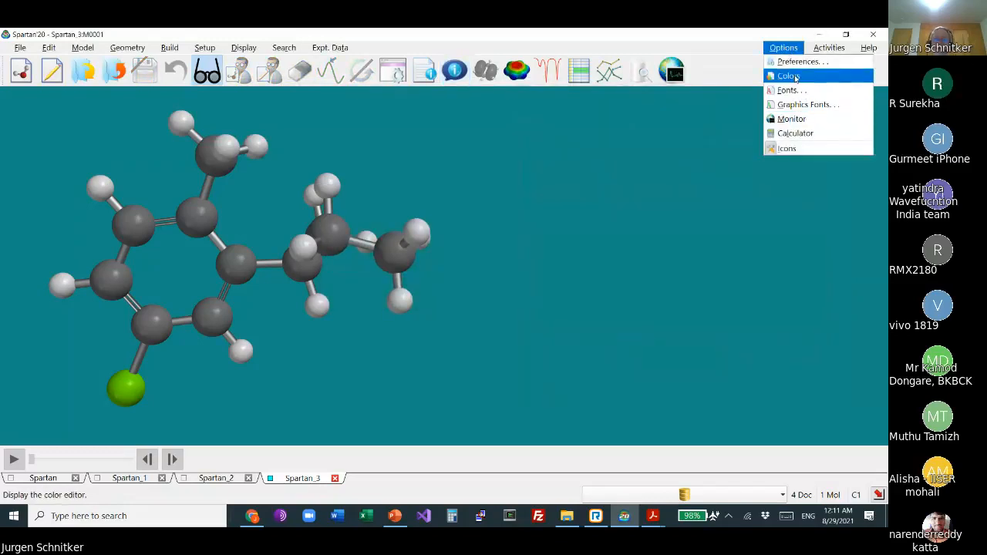
left_click(792, 119)
left_click_drag(511, 113, 686, 111)
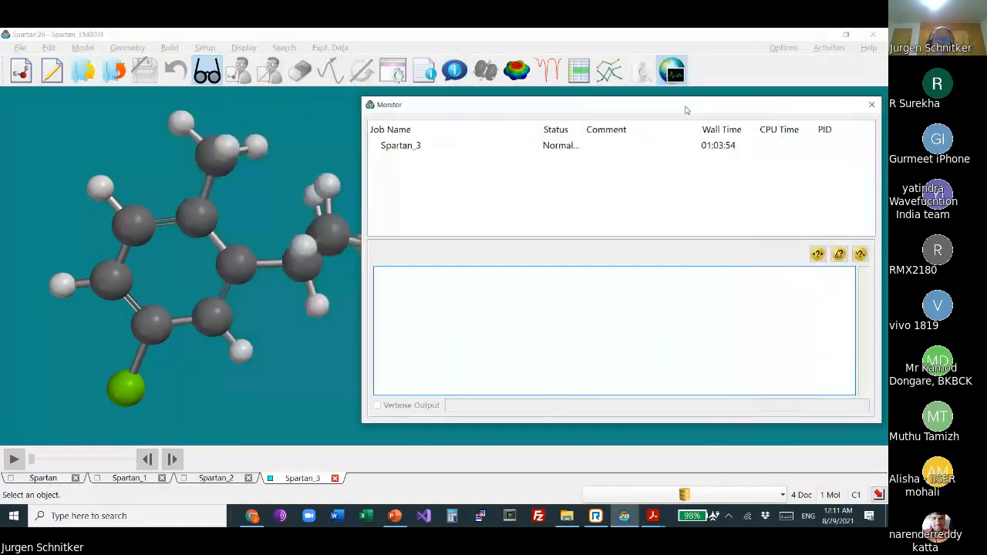
left_click(419, 146)
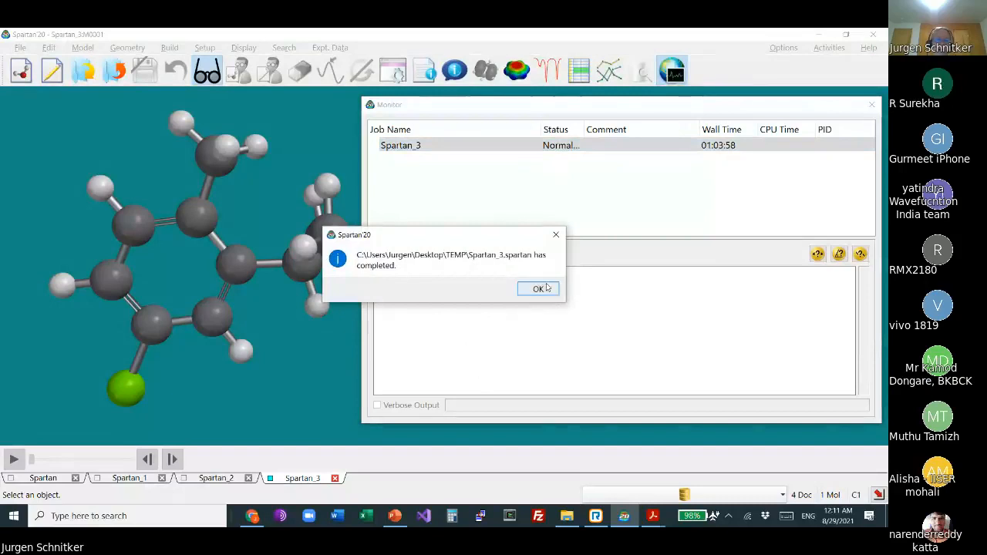
Step: Dismiss the completion notice, accept opening the resulting conformer document, and close the Monitor
left_click(538, 289)
left_click(486, 290)
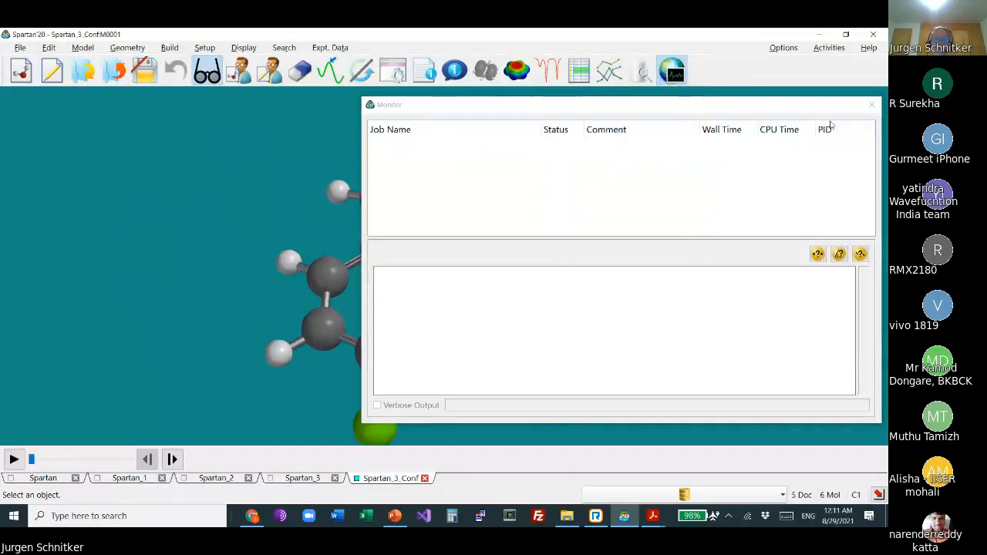
left_click(873, 104)
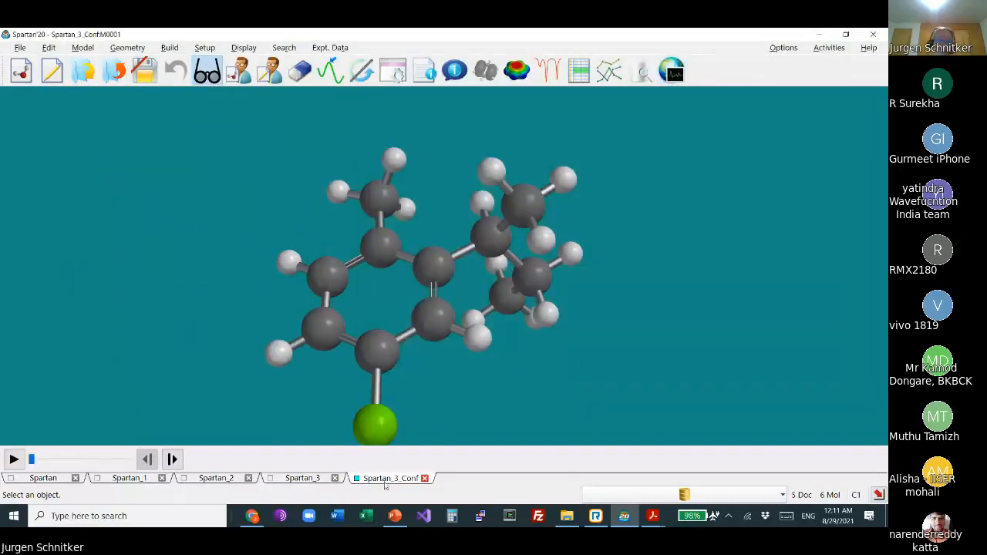
Step: Compare the original Spartan_3 molecule with Spartan_3_Conf, play through the conformers, and return to the first one
left_click(301, 478)
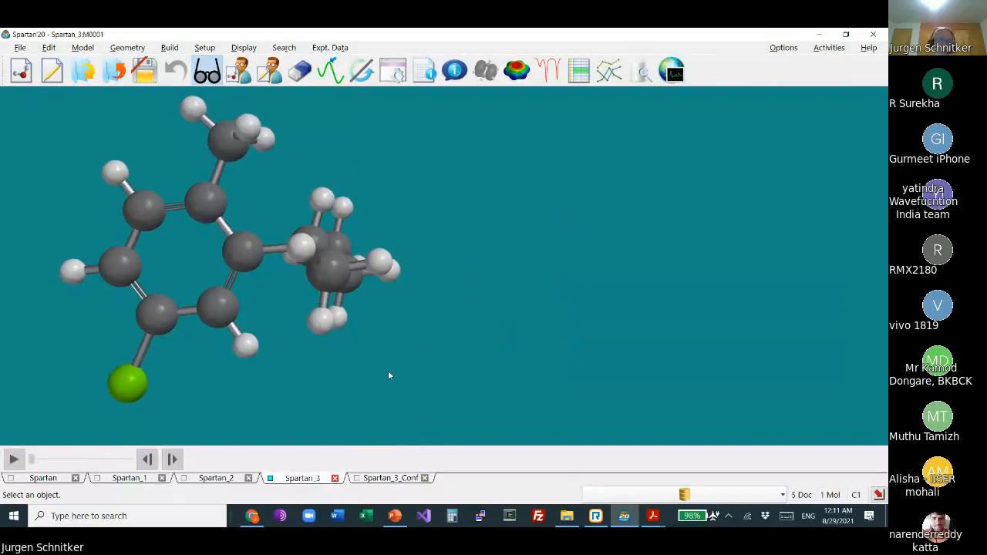
left_click(396, 480)
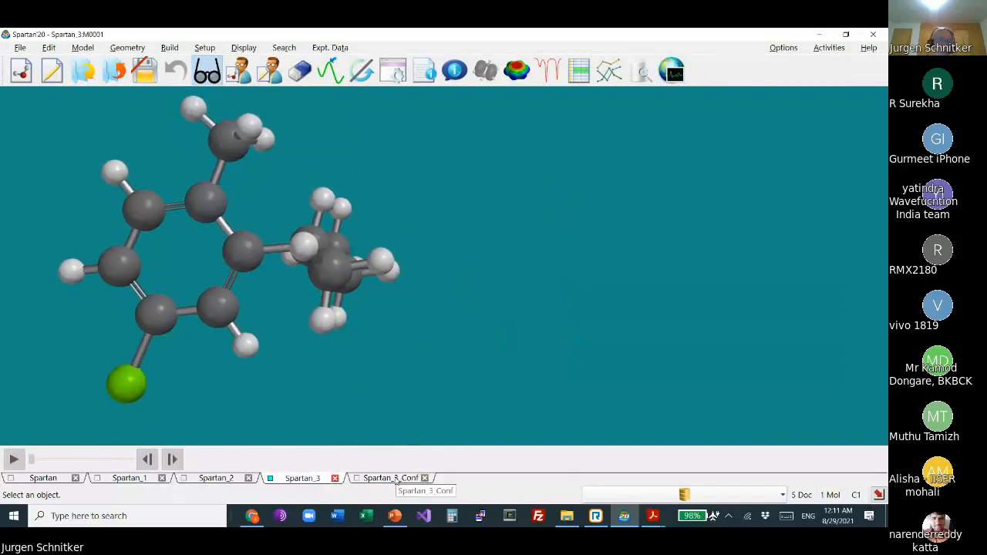
left_click_drag(462, 412, 433, 274)
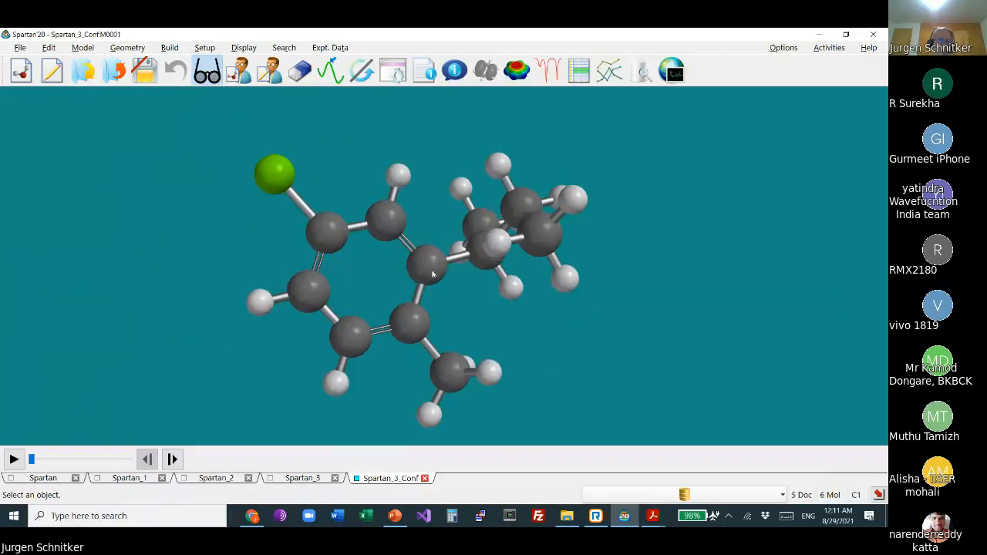
left_click(14, 460)
left_click(14, 459)
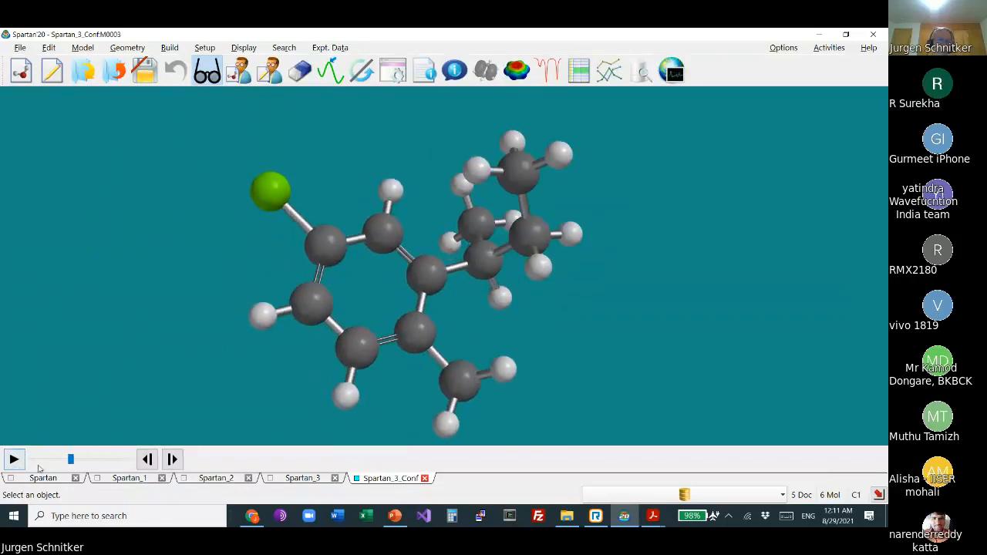
left_click_drag(71, 460, 31, 461)
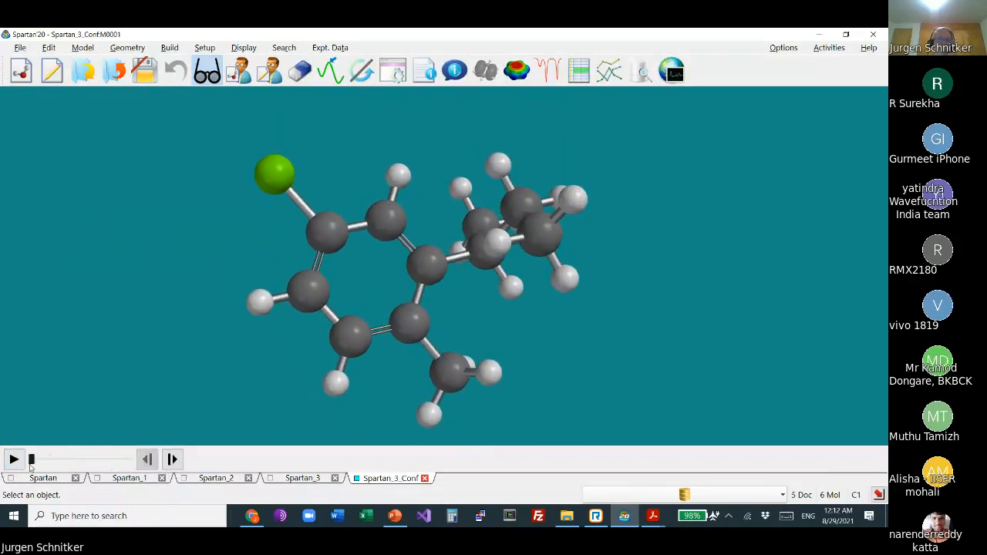
Step: Open the spreadsheet of Spartan_3_Conf and arrange it beside the molecule so that both are fully visible
left_click(283, 48)
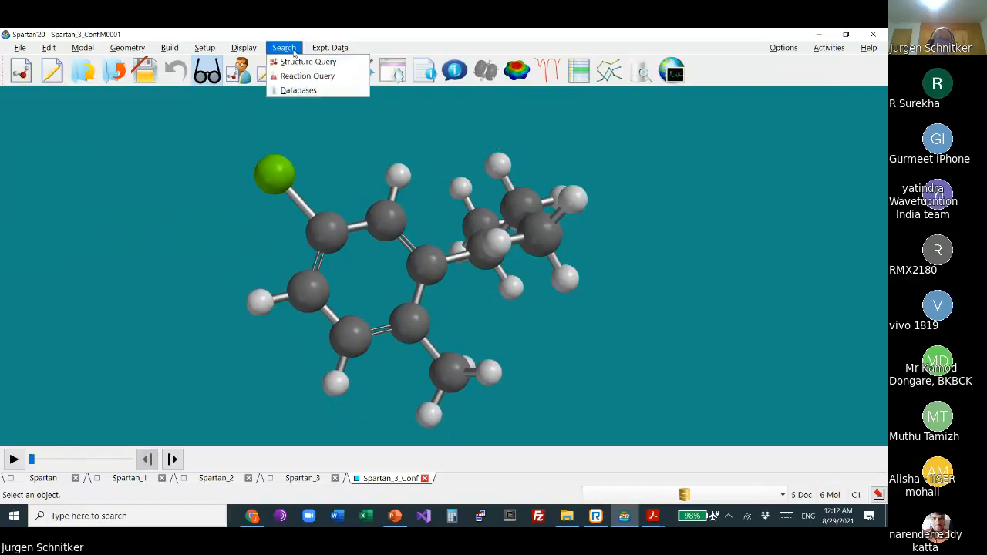
mouse_move(244, 48)
left_click(278, 155)
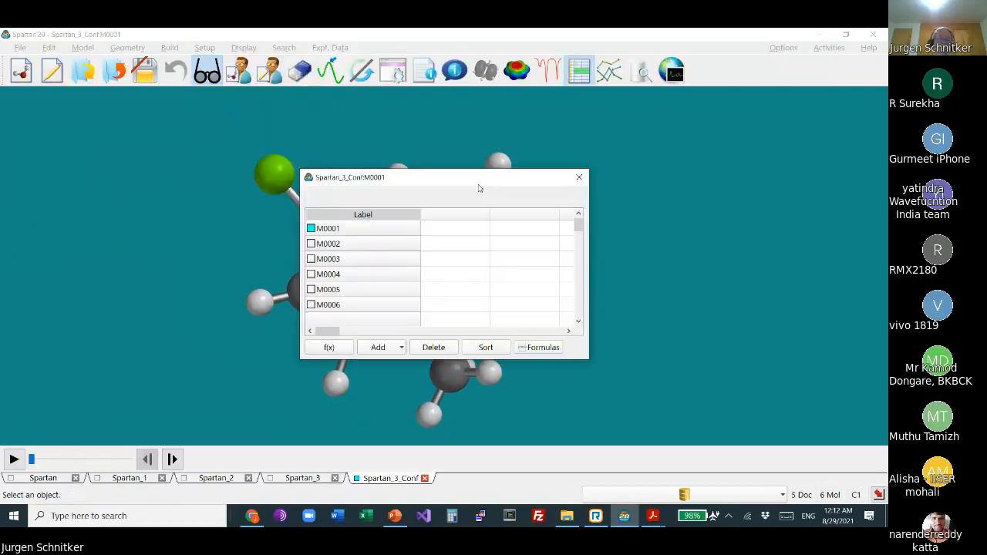
left_click_drag(478, 183, 792, 140)
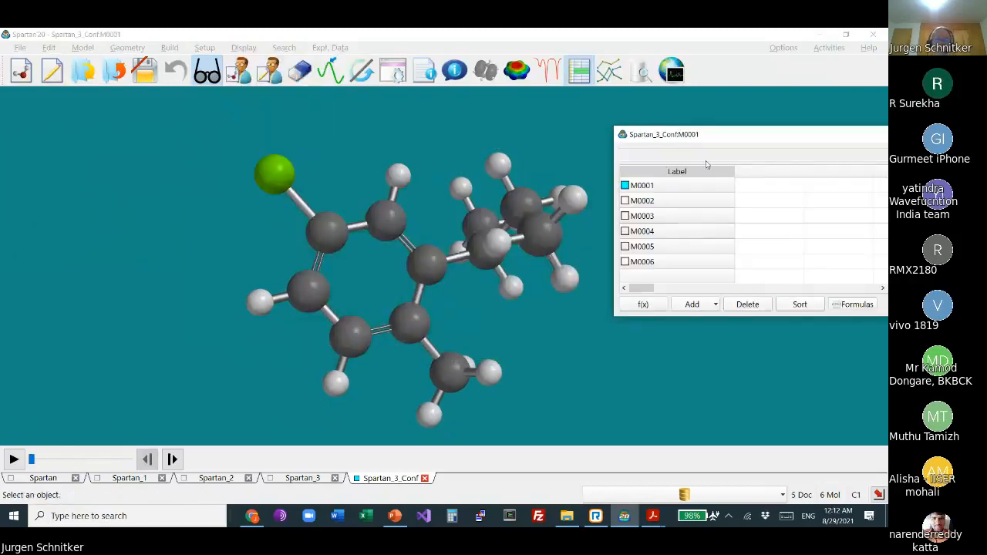
left_click_drag(719, 139, 678, 118)
right_click_drag(476, 270, 378, 274)
left_click_drag(378, 274, 383, 291)
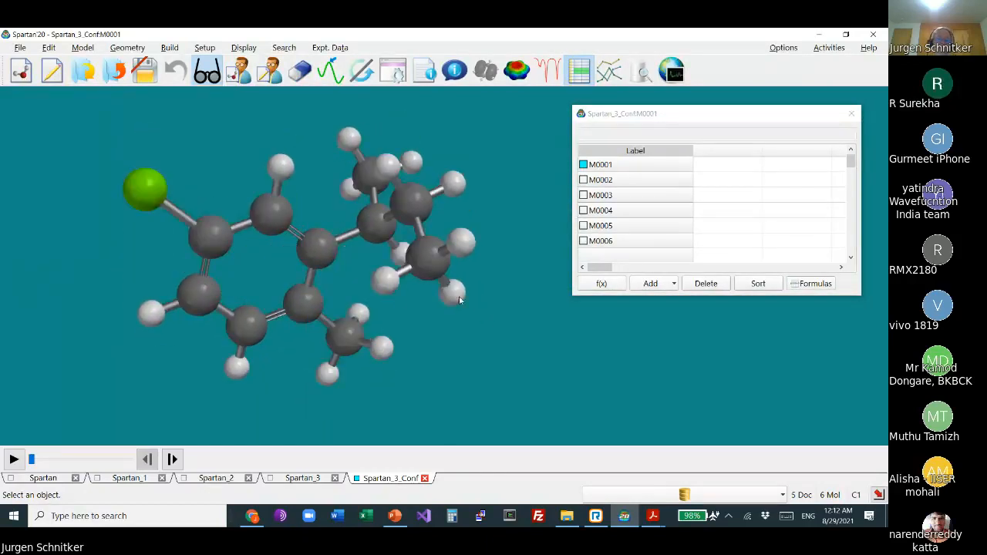
Step: Add an Energy (kJ/mol) column for all conformers to the first empty spreadsheet column
left_click(717, 151)
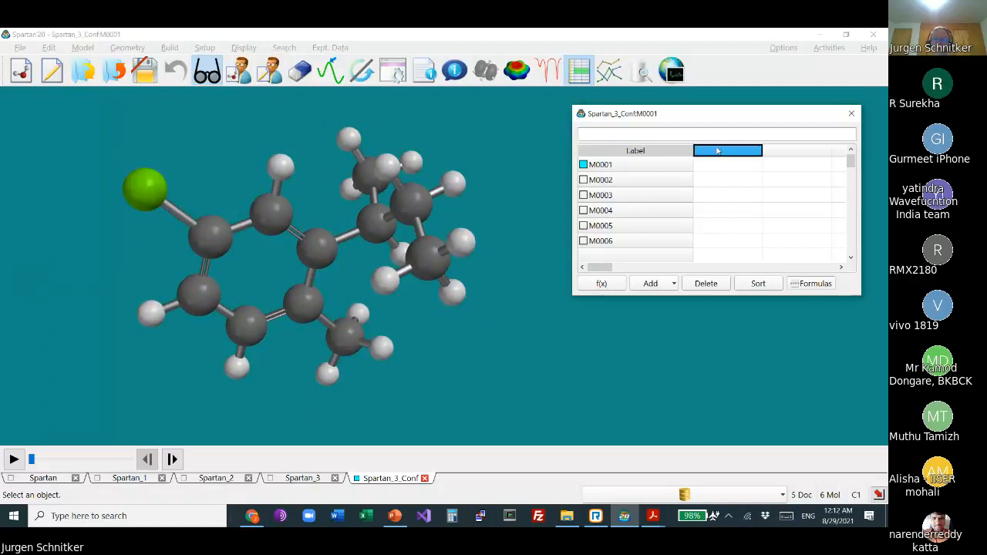
left_click(675, 283)
left_click(559, 361)
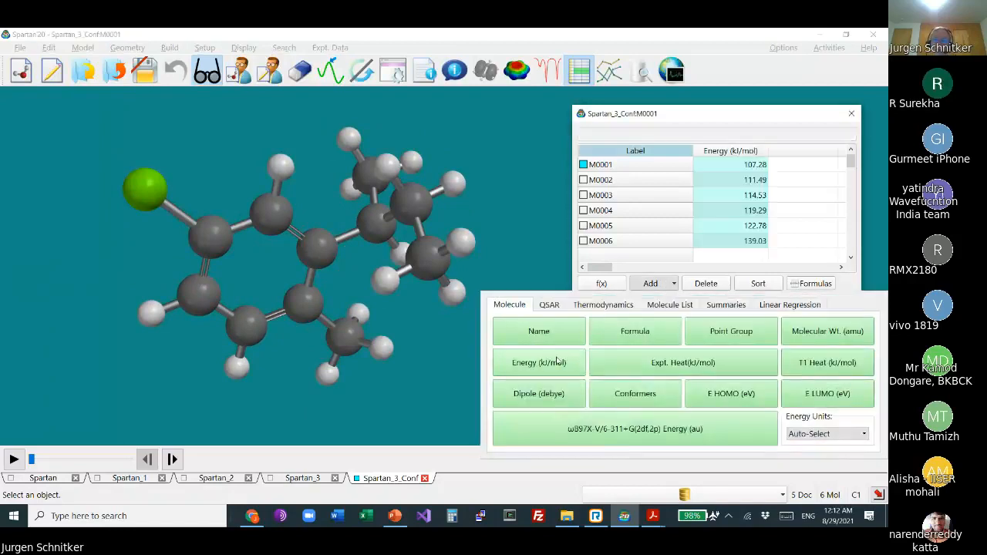
left_click(746, 164)
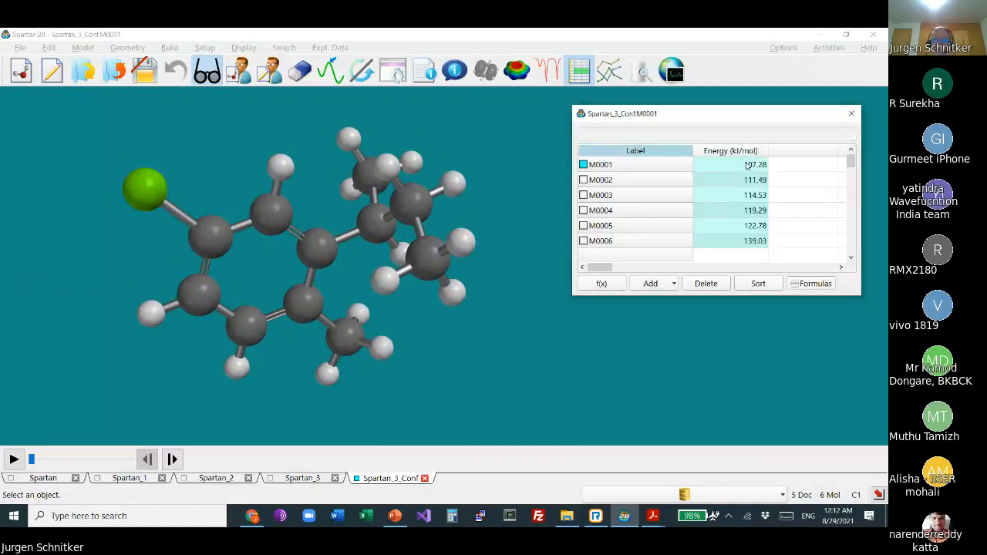
Step: Inspect the shape of conformer M0001, and display conformer M0006 and turn it for comparison
left_click_drag(446, 320, 428, 312)
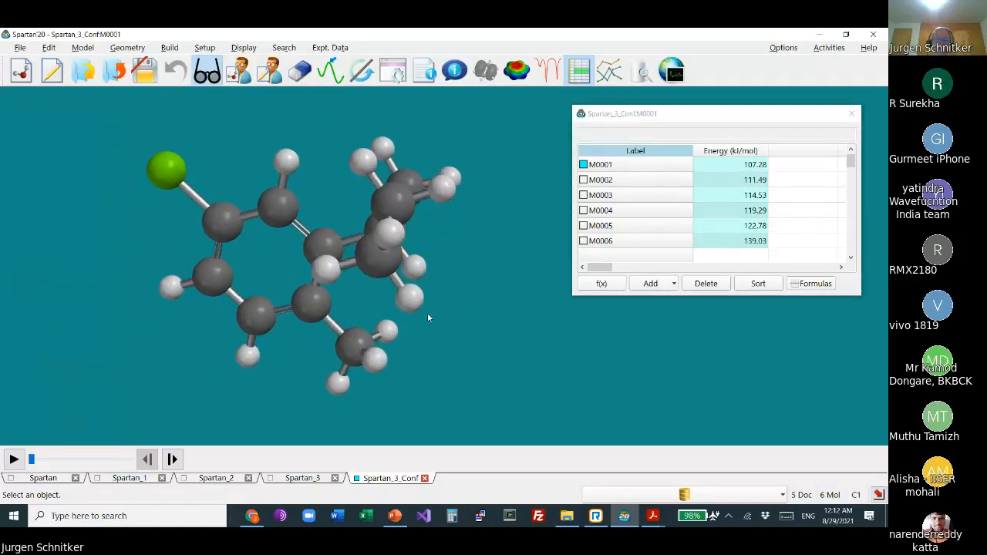
left_click(752, 241)
left_click_drag(462, 270, 467, 216)
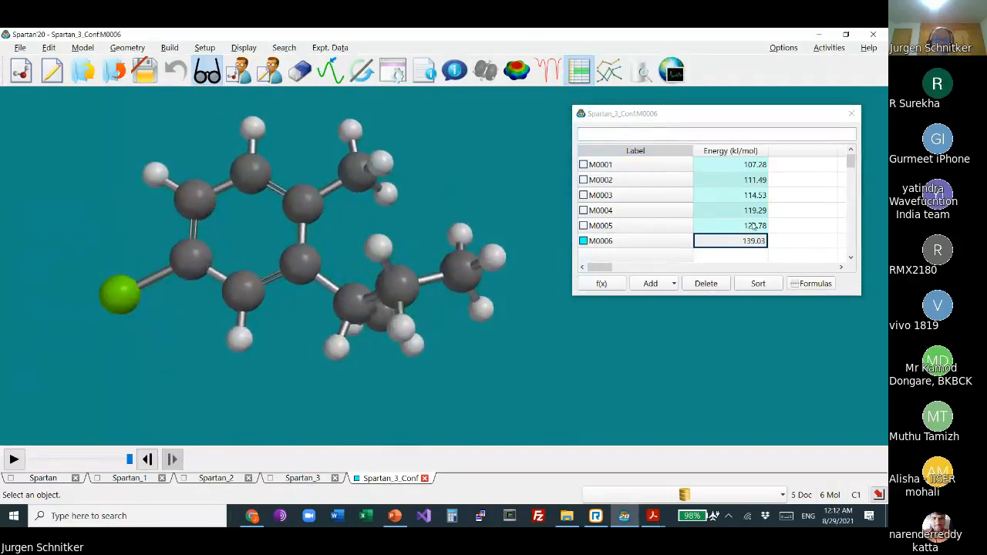
Step: Return to conformer M0001 and examine from several angles how its alkyl group is oriented towards the ring's methyl group
left_click(742, 164)
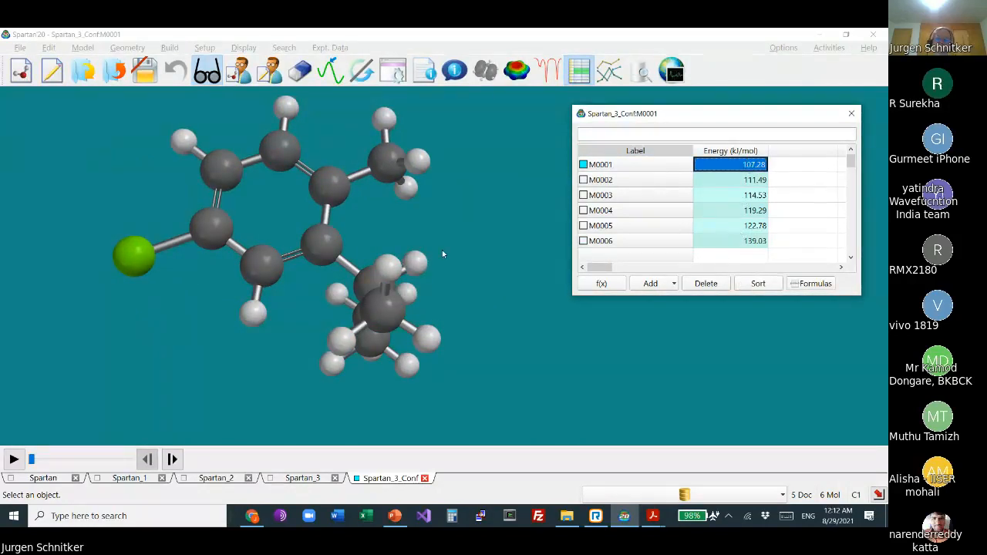
right_click_drag(443, 250, 431, 274)
scroll(512, 329, "up", 1)
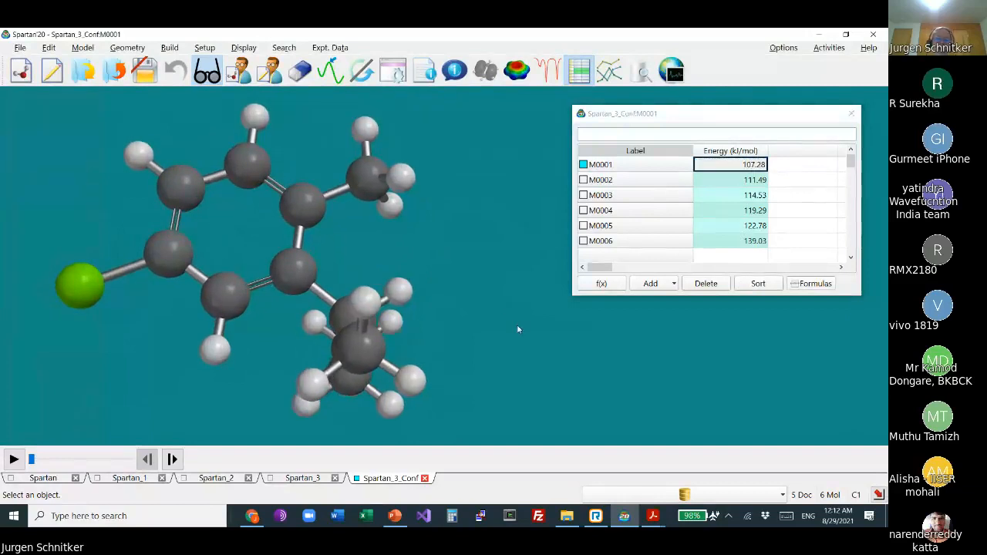
left_click_drag(518, 322, 448, 259)
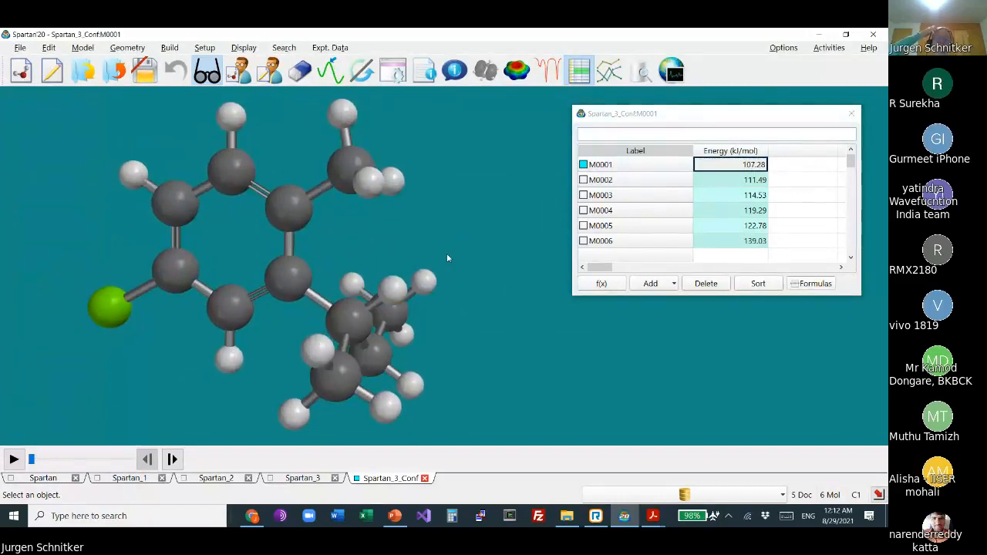
left_click_drag(398, 225, 457, 226)
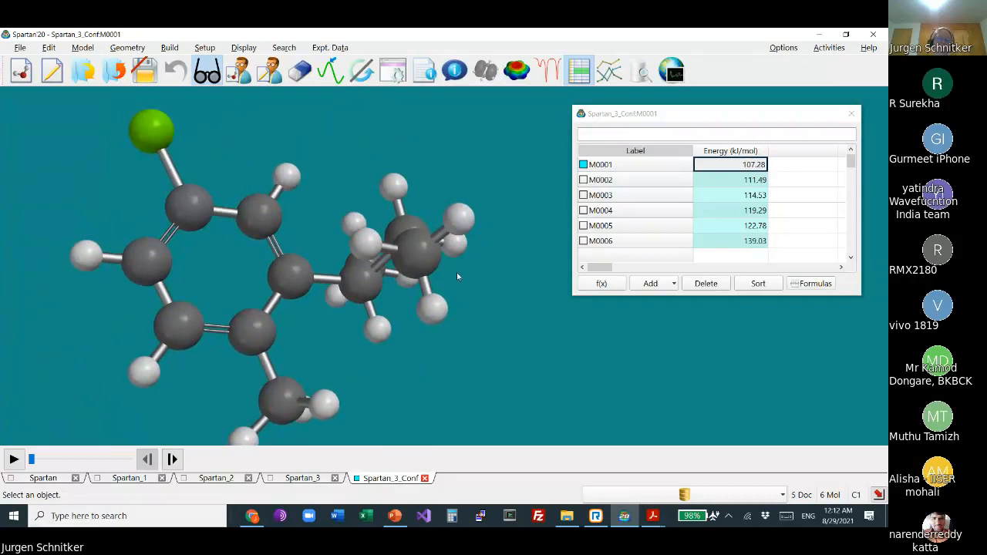
left_click_drag(433, 350, 430, 331)
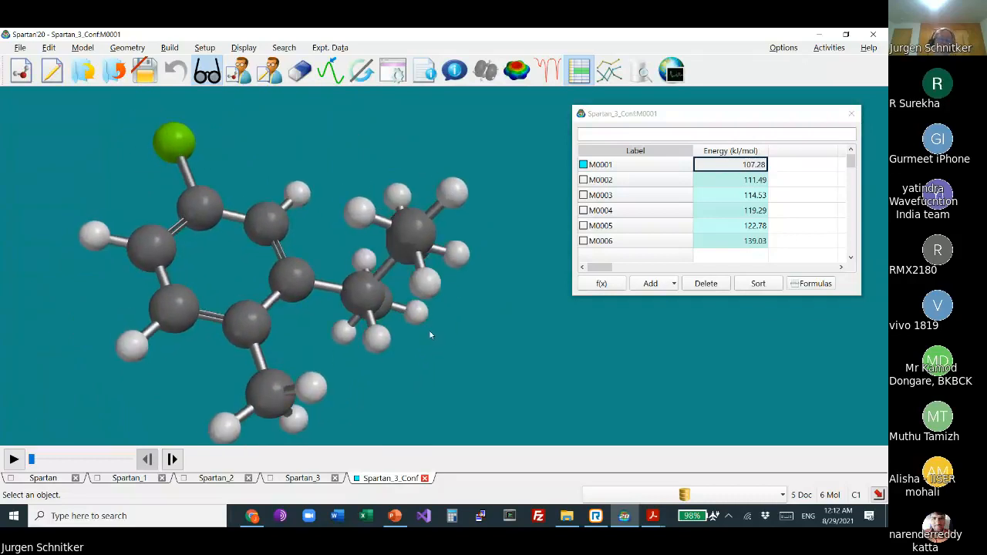
right_click_drag(346, 179, 351, 146)
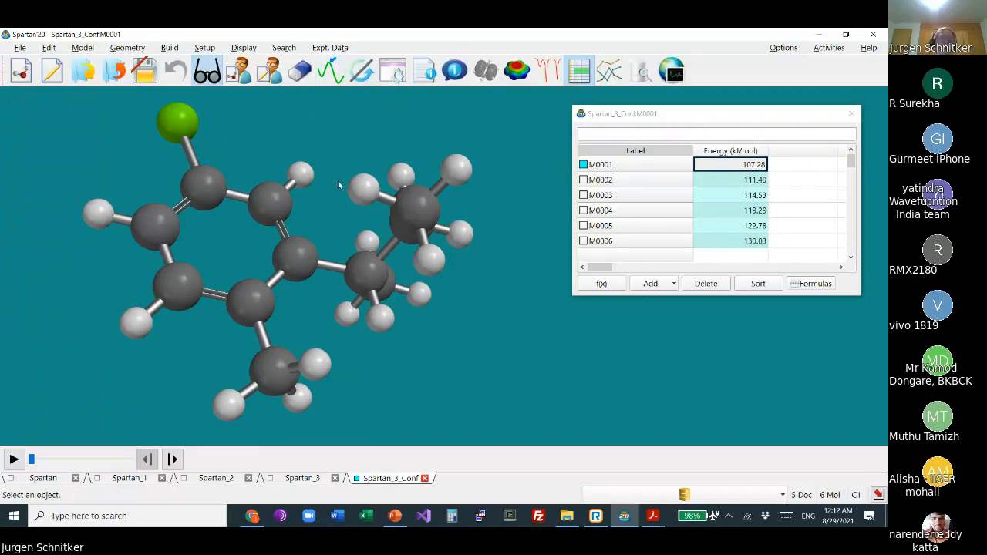
left_click_drag(338, 181, 339, 285)
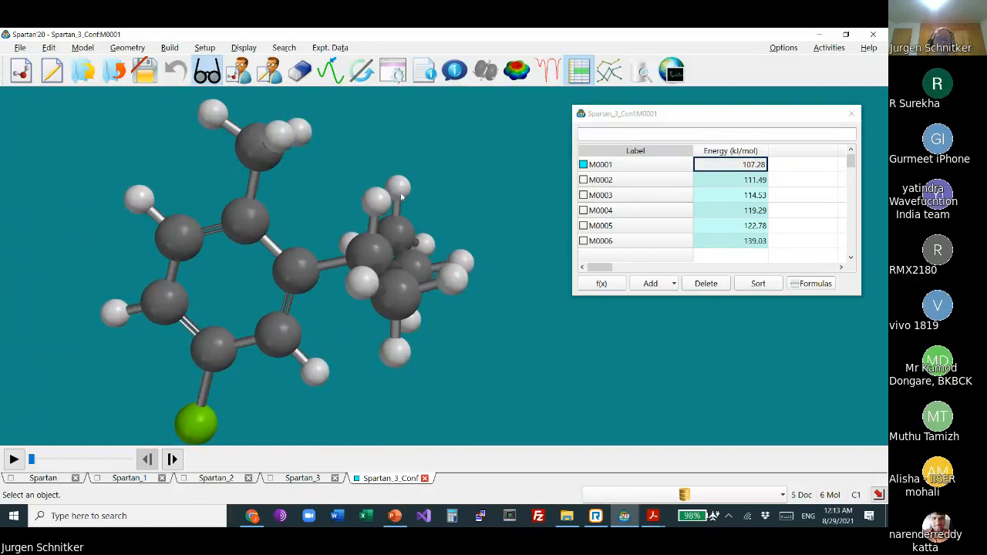
left_click_drag(401, 198, 349, 230)
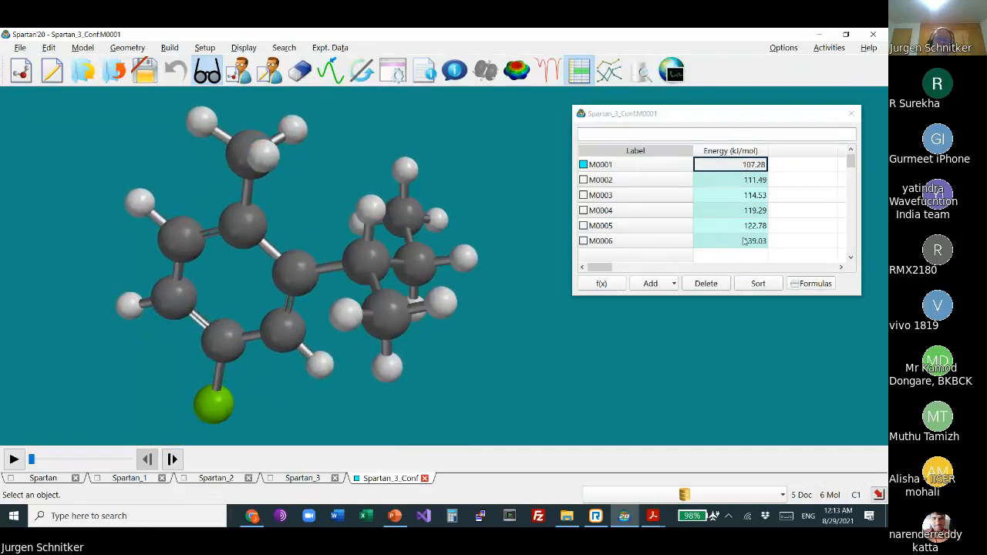
Step: Mark conformers M0006 and M0001 for simultaneous display and uncouple them so each moves independently
left_click(584, 241)
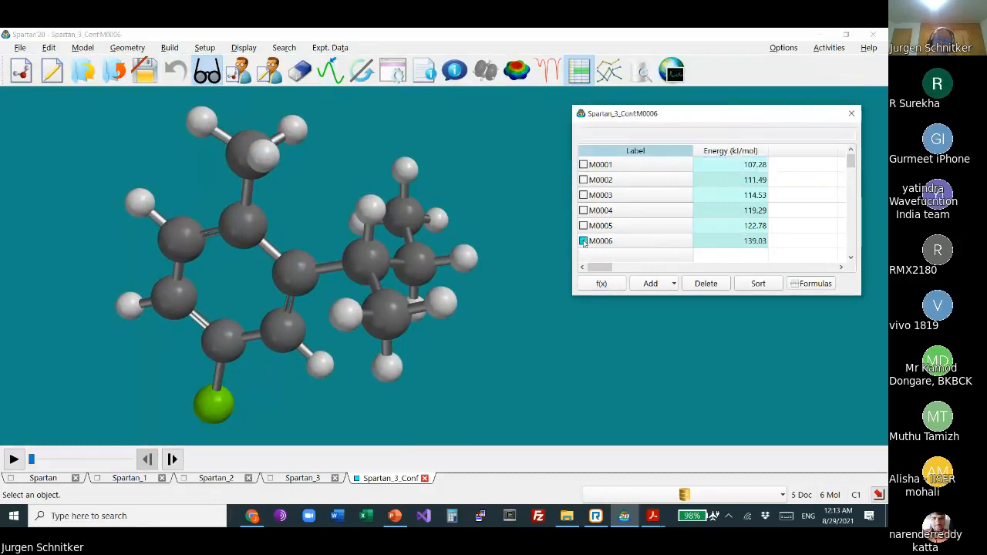
left_click(584, 165)
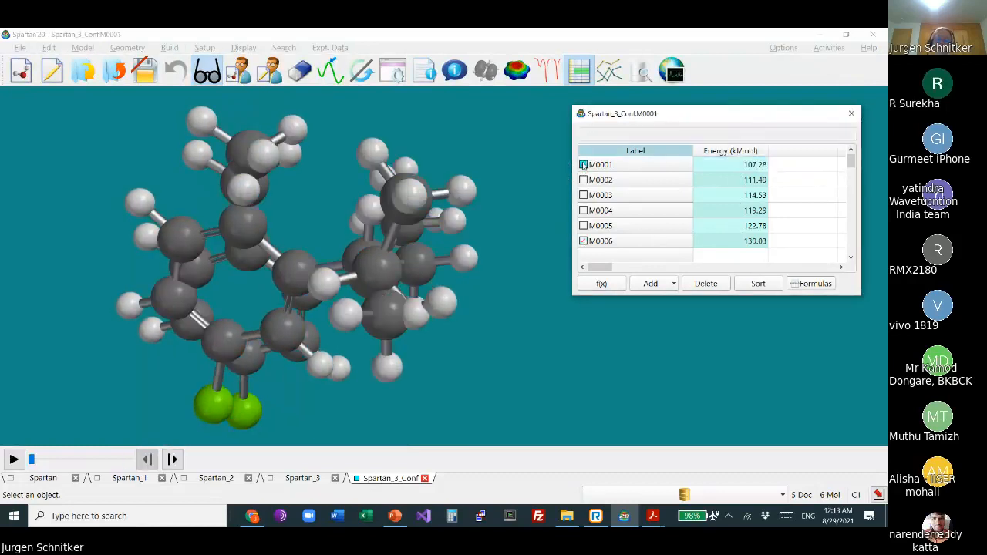
left_click(48, 48)
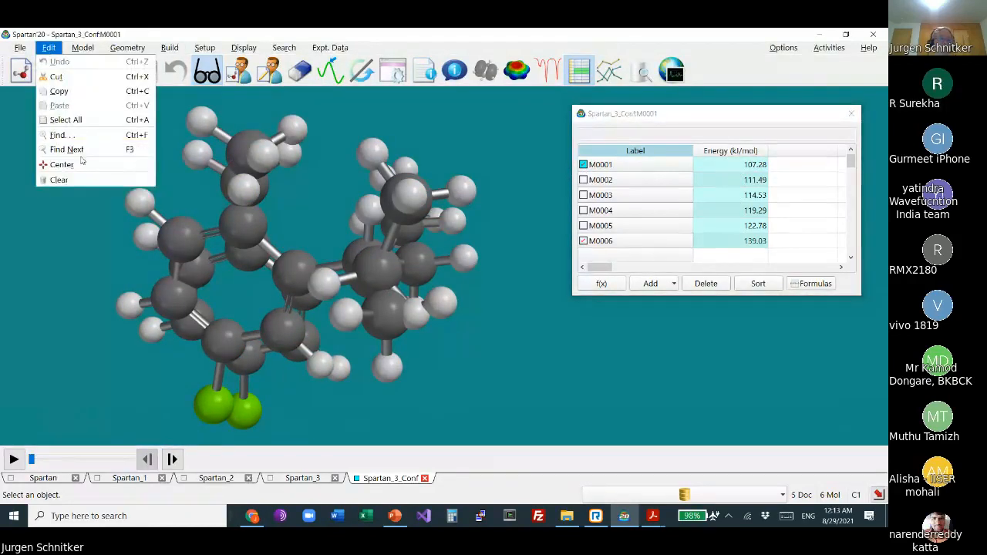
mouse_move(83, 48)
left_click(103, 177)
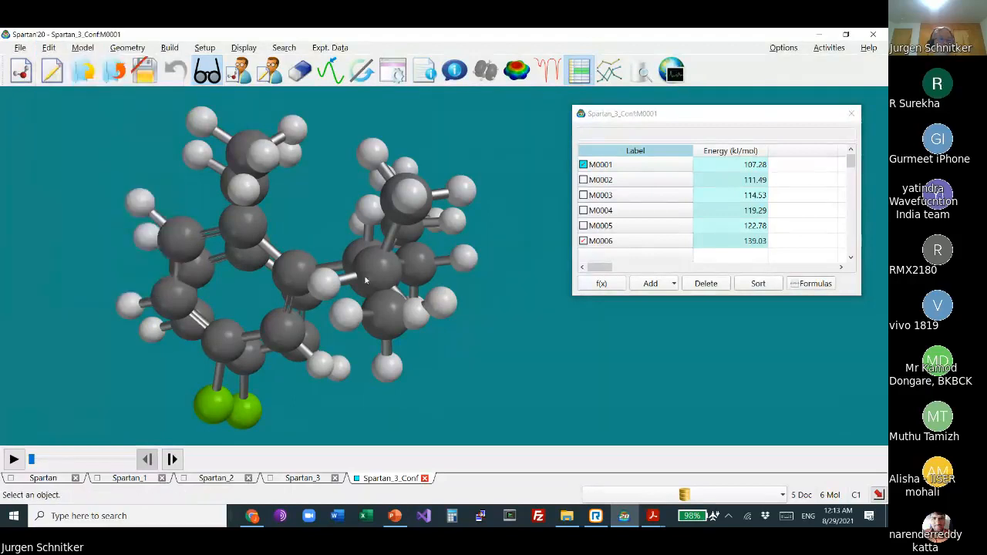
Step: Move conformers M0001 and M0006 apart to stand side by side, and shift the spreadsheet out of their way
right_click_drag(365, 280, 279, 270)
right_click_drag(423, 247, 698, 202)
left_click(454, 218)
left_click_drag(833, 117, 892, 112)
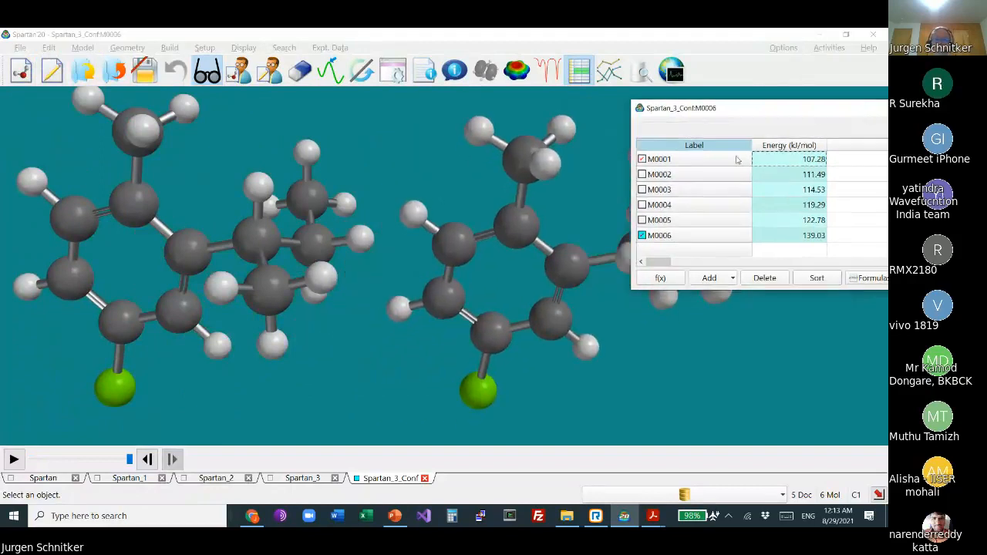
Step: Rotate the two uncoupled conformers separately to compare their alkyl group orientations side by side
mouse_move(149, 246)
right_mouse_down()
mouse_move(160, 260)
mouse_move(162, 250)
right_mouse_up()
left_click(174, 256)
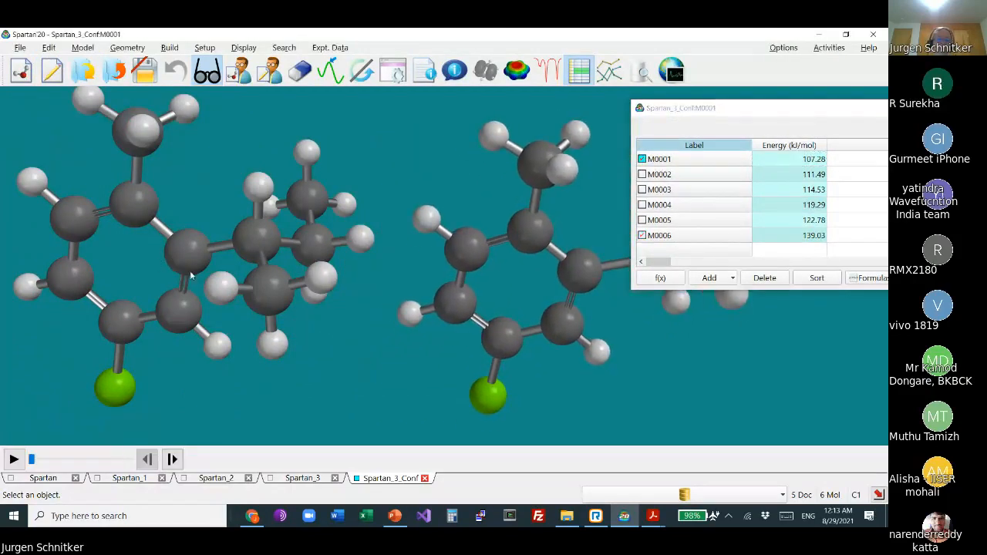
left_click_drag(190, 271, 165, 304)
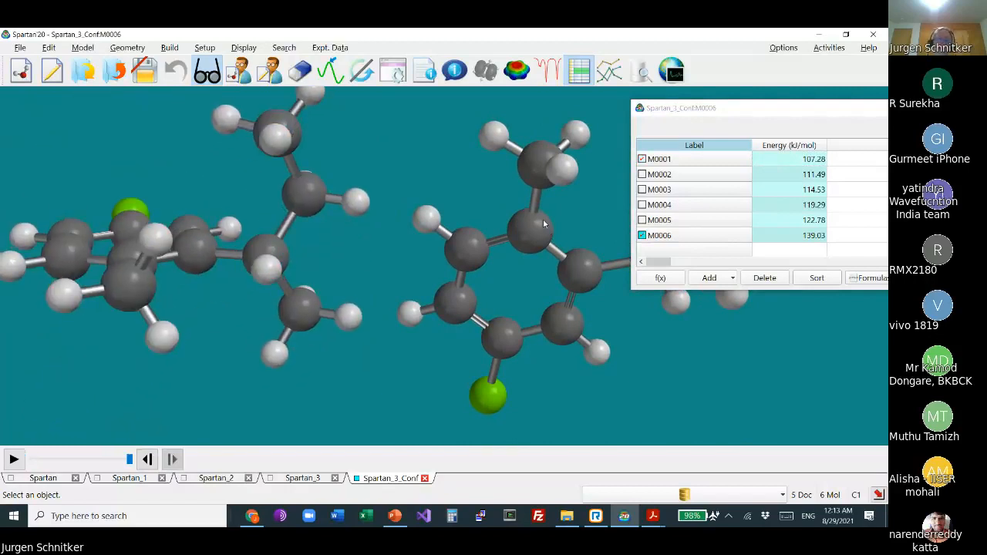
left_click_drag(547, 228, 534, 334)
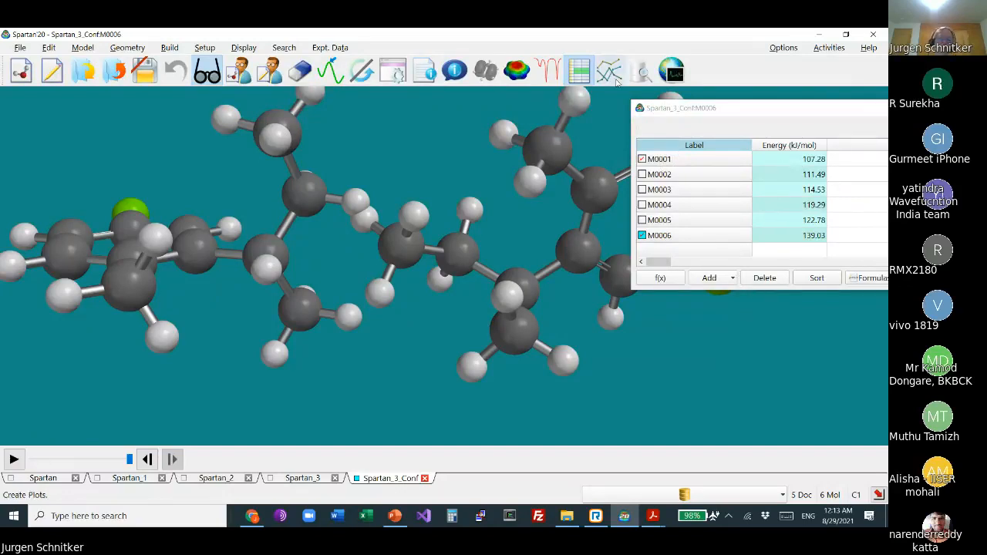
right_click_drag(503, 128, 529, 162)
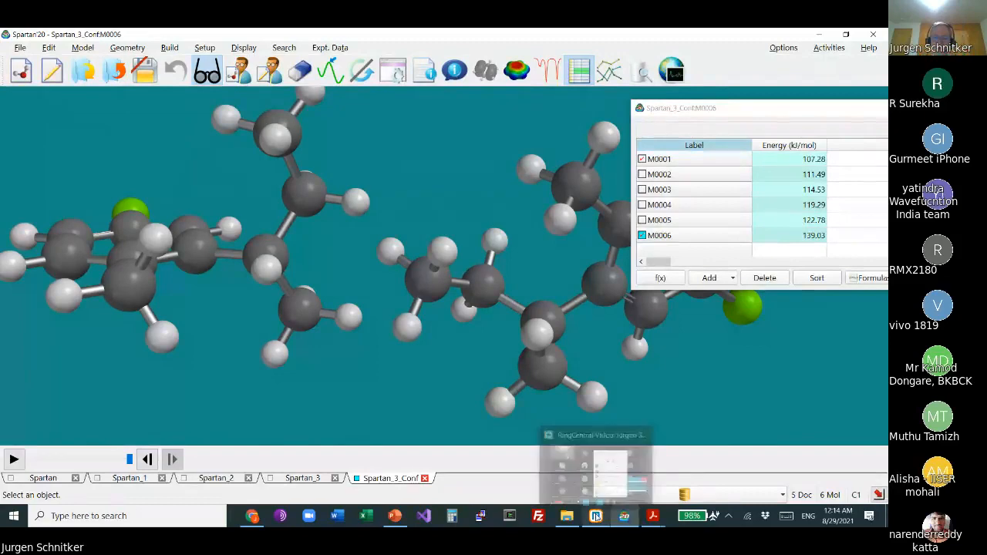
Step: Switch to the PowerPoint presentation, start the slide show from the current slide and advance to the Graphical Models slide
mouse_move(643, 515)
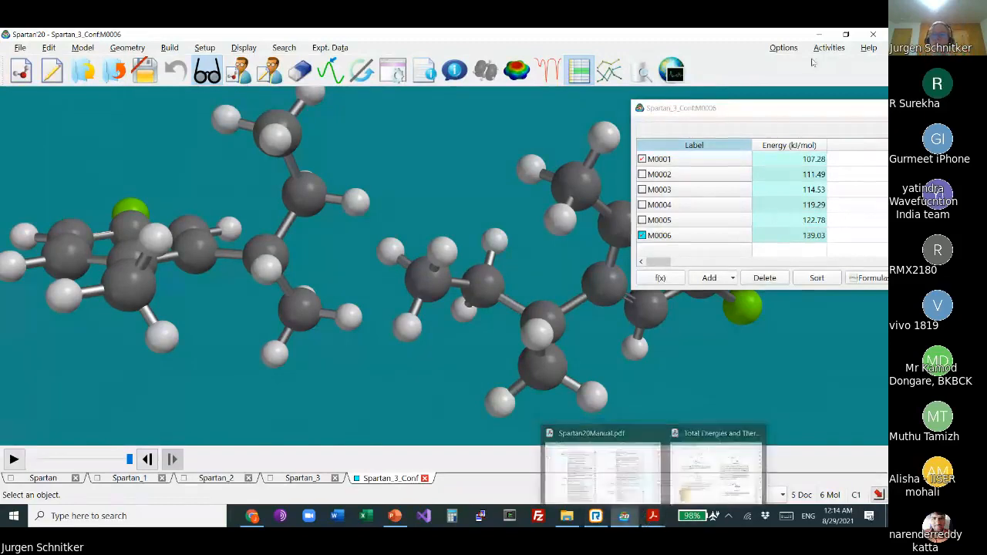
left_click(683, 494)
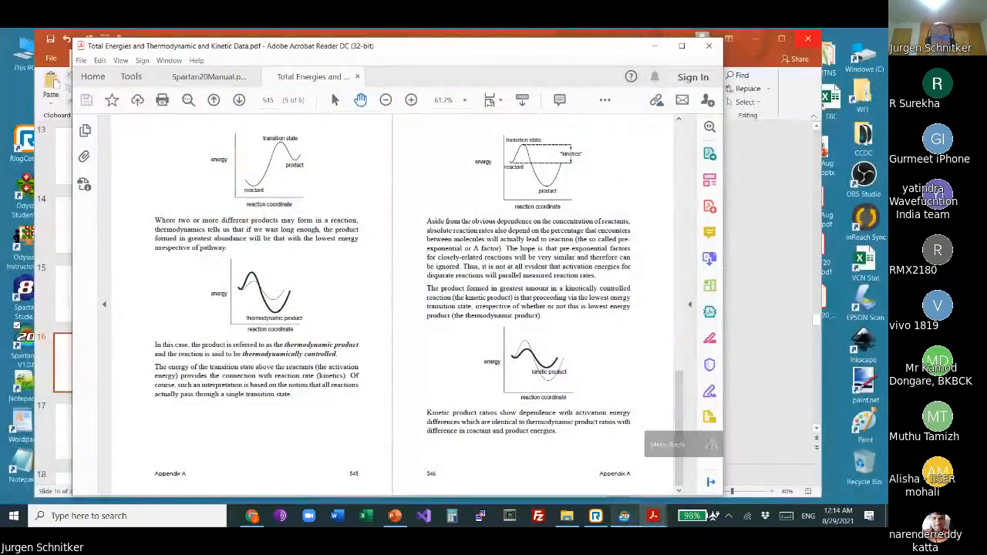
left_click(394, 516)
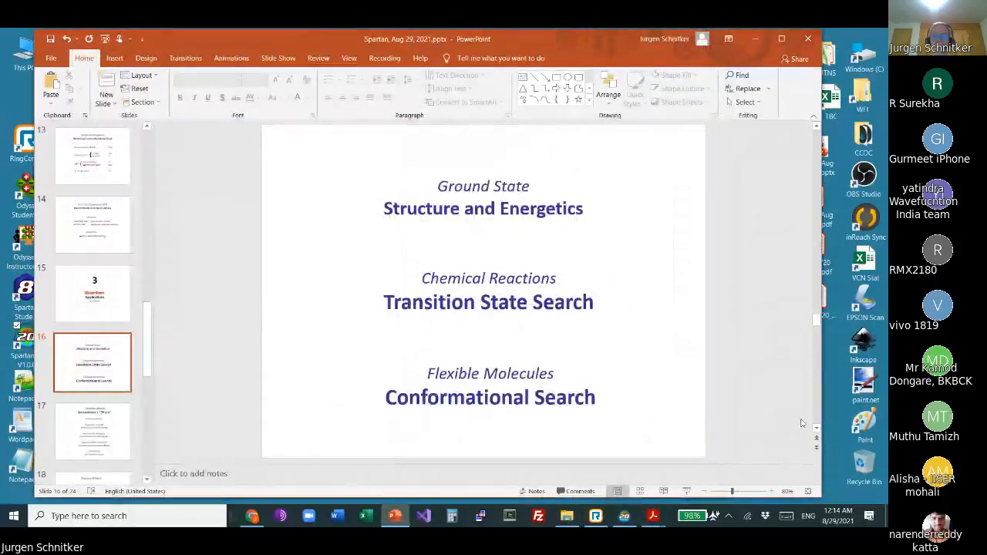
left_click(686, 491)
key("Right")
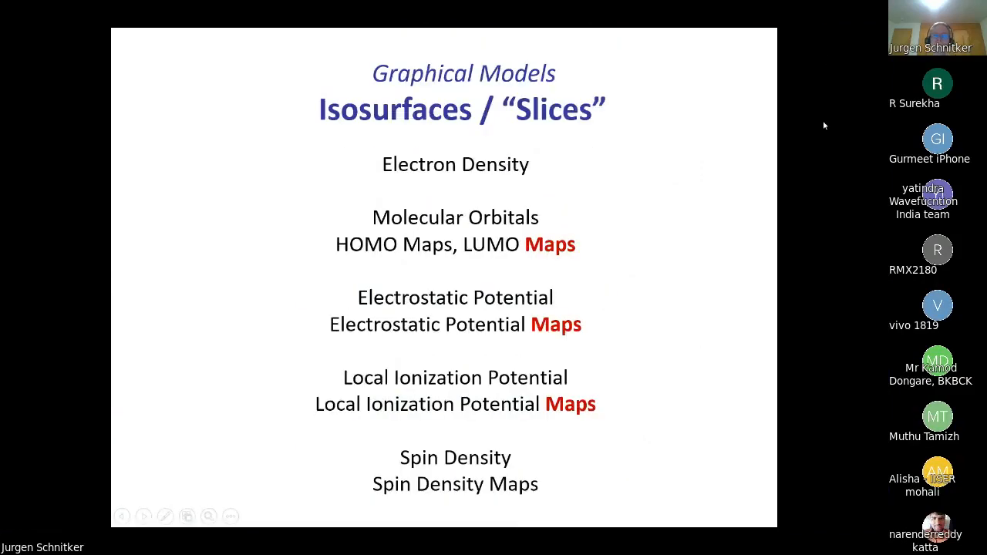
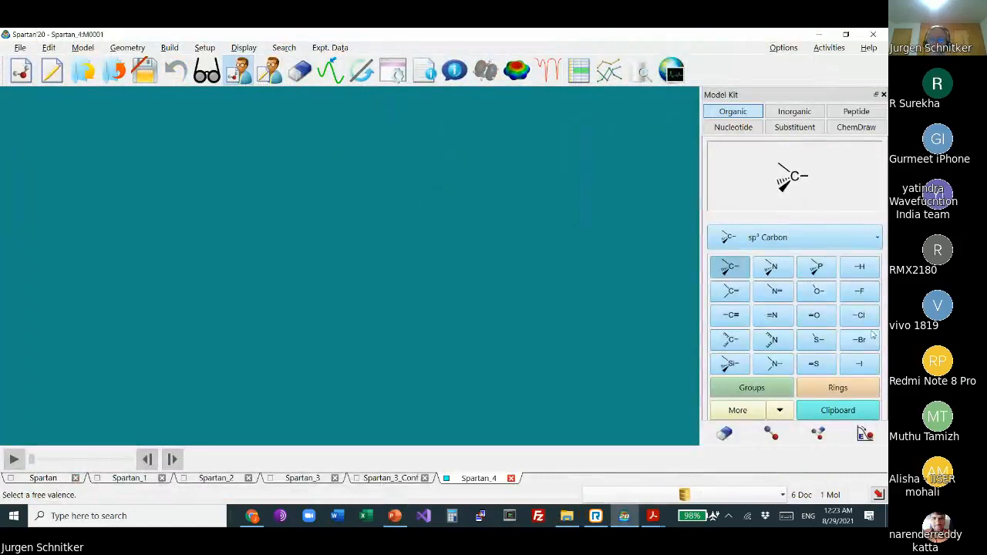
Step: Place a benzene ring in the empty Spartan_4 document of Spartan'20 and position it clear of the window's edge
left_click(841, 390)
left_click(398, 254)
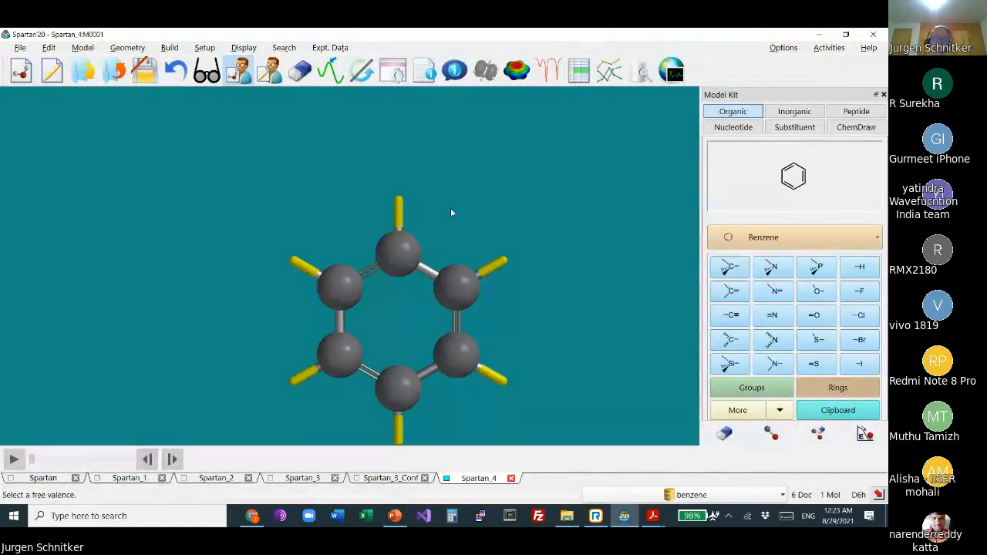
right_click_drag(452, 213, 371, 158)
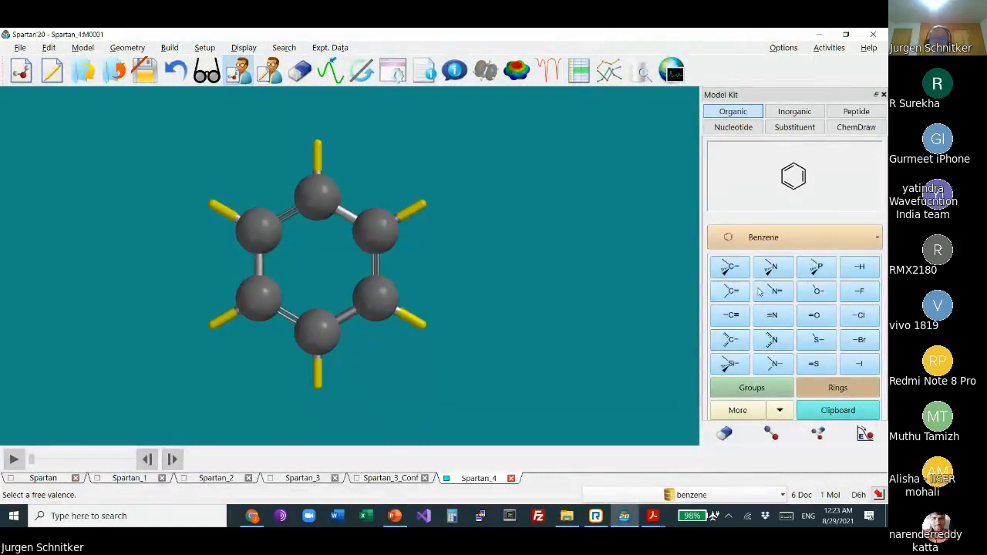
Step: Attach chlorine atoms to three alternating free valences of the benzene ring to build 1,3,5-trichlorobenzene
left_click(858, 314)
left_click(317, 378)
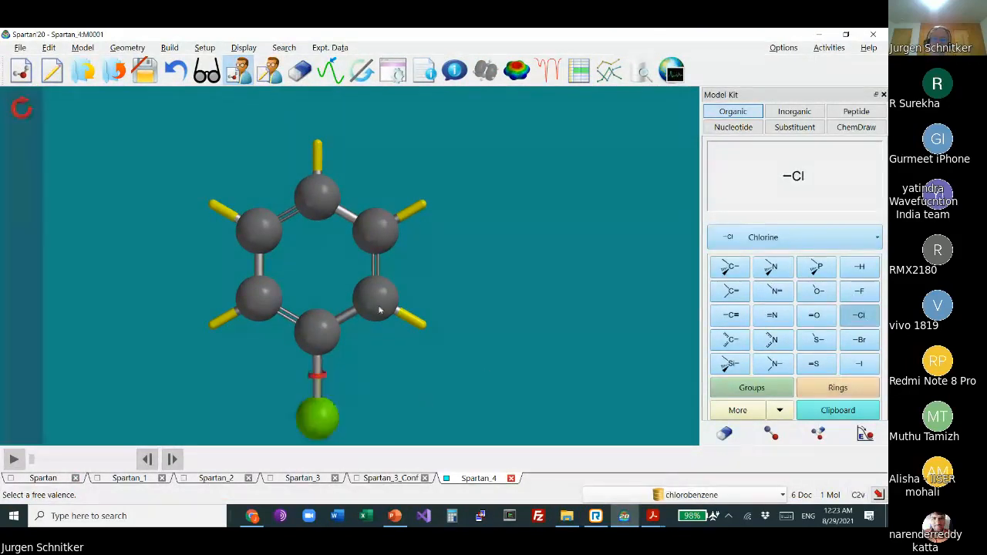
left_click(420, 205)
left_click(217, 208)
Step: Attach an sp3 oxygen to the ring's free valence between two chlorines to build 2,4,6-trichlorophenol
left_click(818, 290)
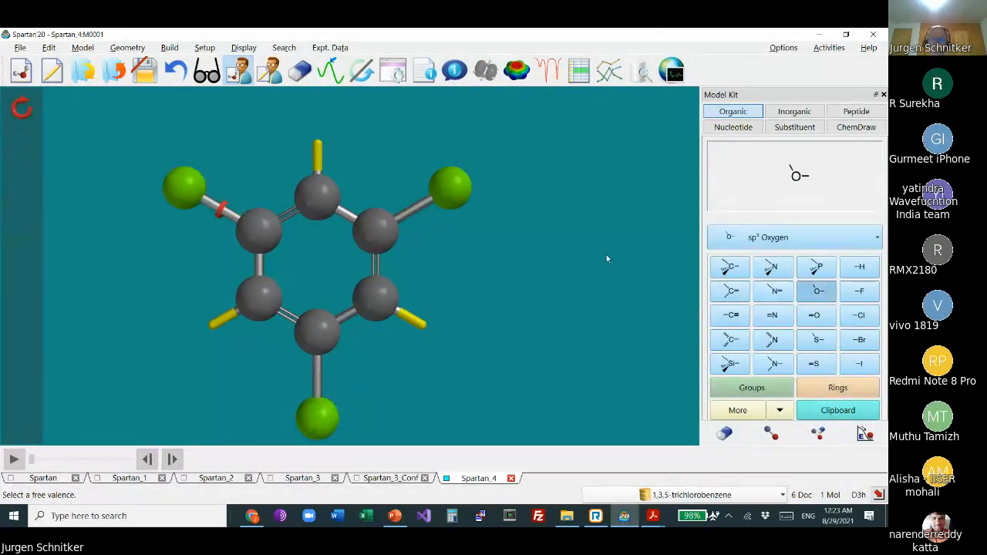
left_click(315, 151)
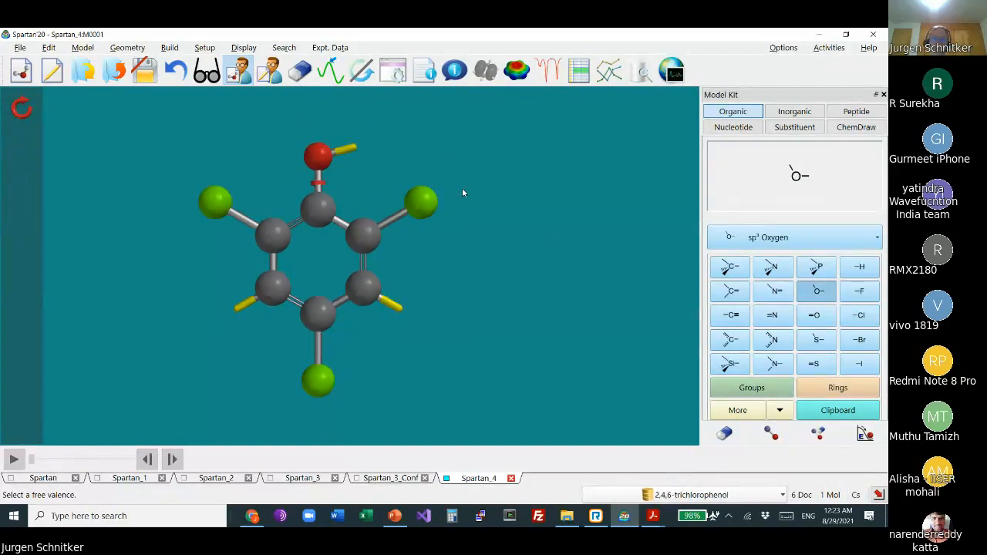
scroll(528, 217, "up", 2)
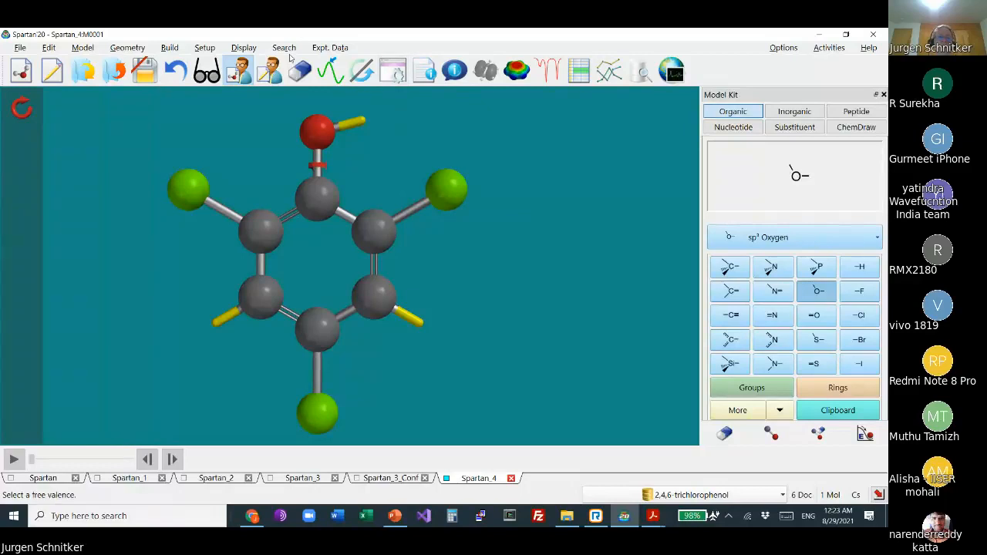
Step: Leave building mode for viewing and shift the trichlorophenol clear of the Surfaces list
left_click(164, 48)
left_click(202, 147)
left_click(206, 70)
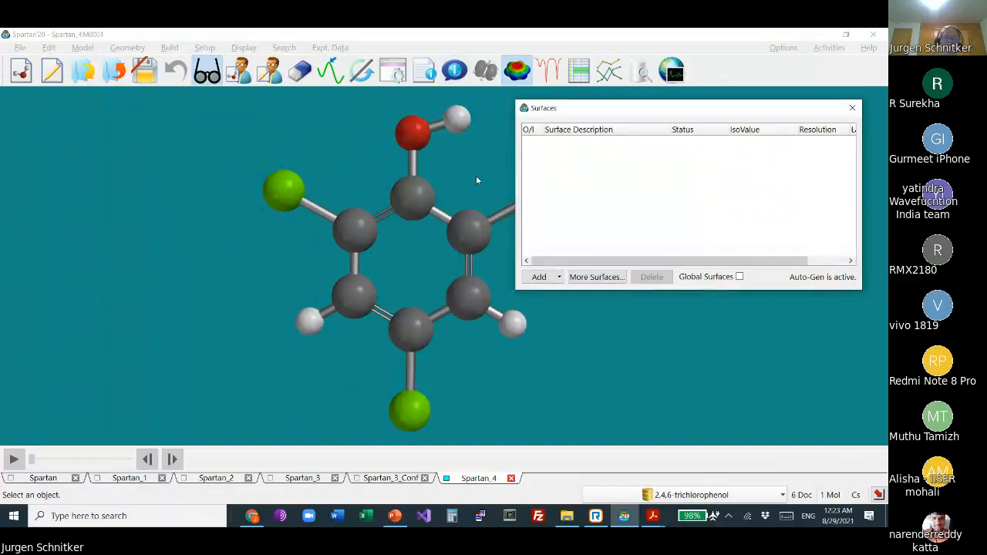
right_click_drag(477, 180, 380, 170)
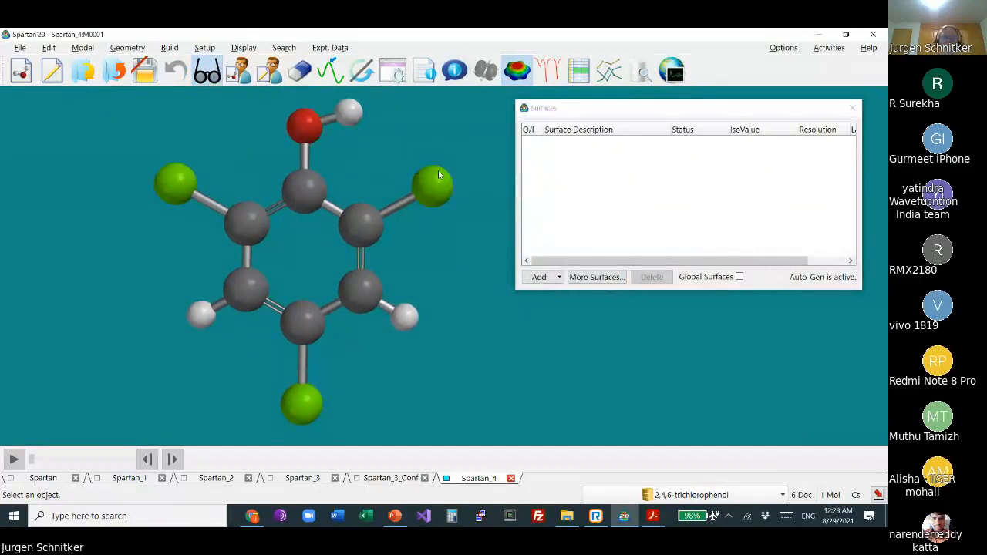
Step: Start a structure query and mark the two free ring valences of the trichlorophenol as open branches
left_click(293, 49)
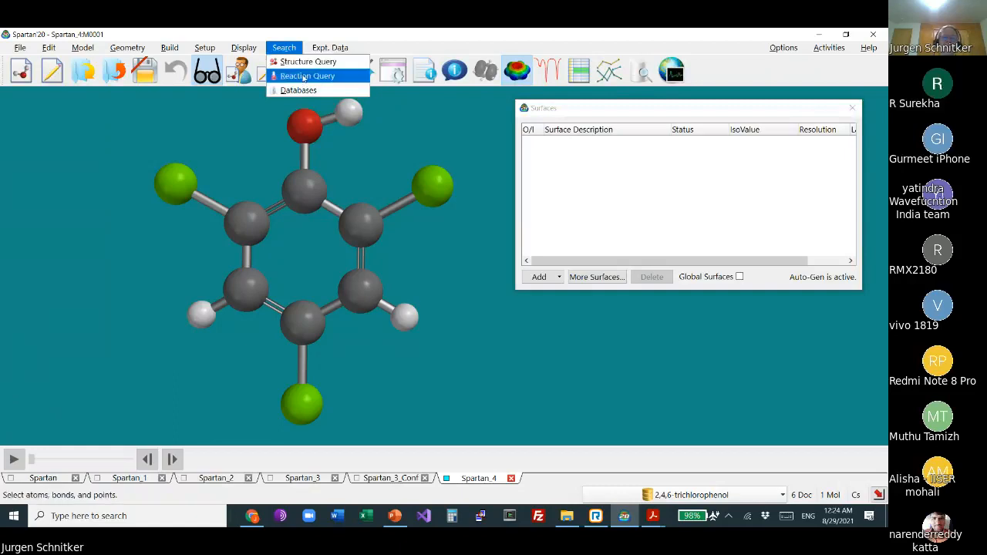
left_click(308, 62)
left_click(207, 315)
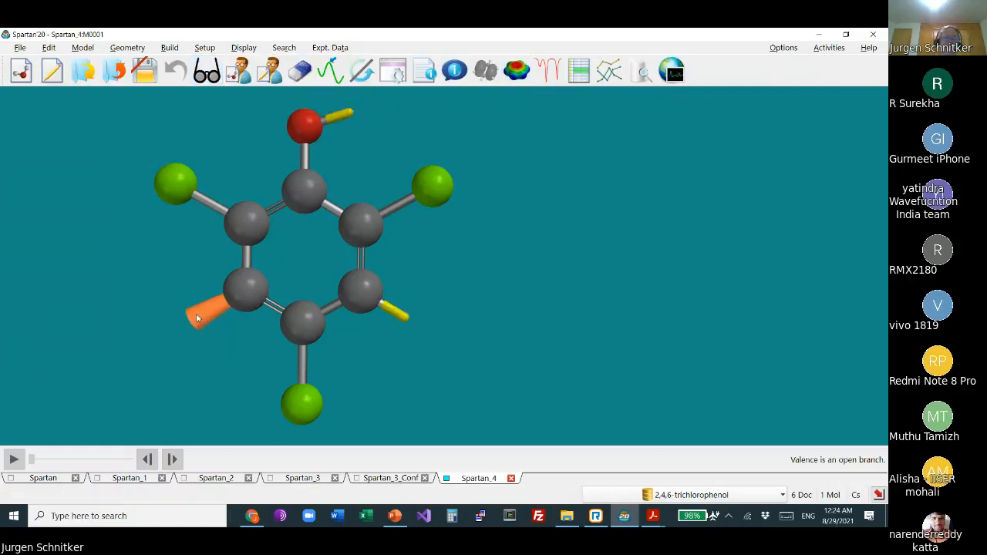
left_click(401, 316)
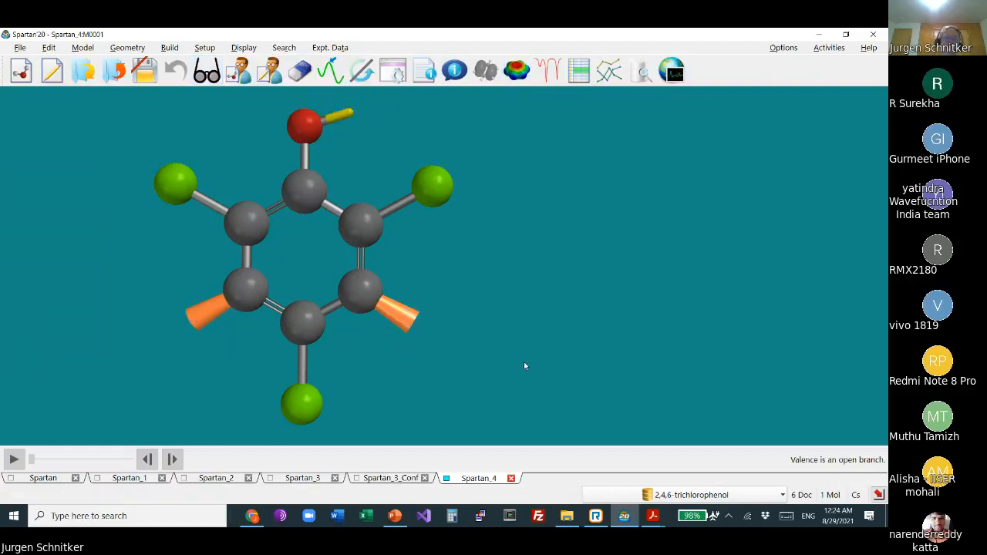
scroll(526, 364, "up", 2)
scroll(512, 304, "down", 2)
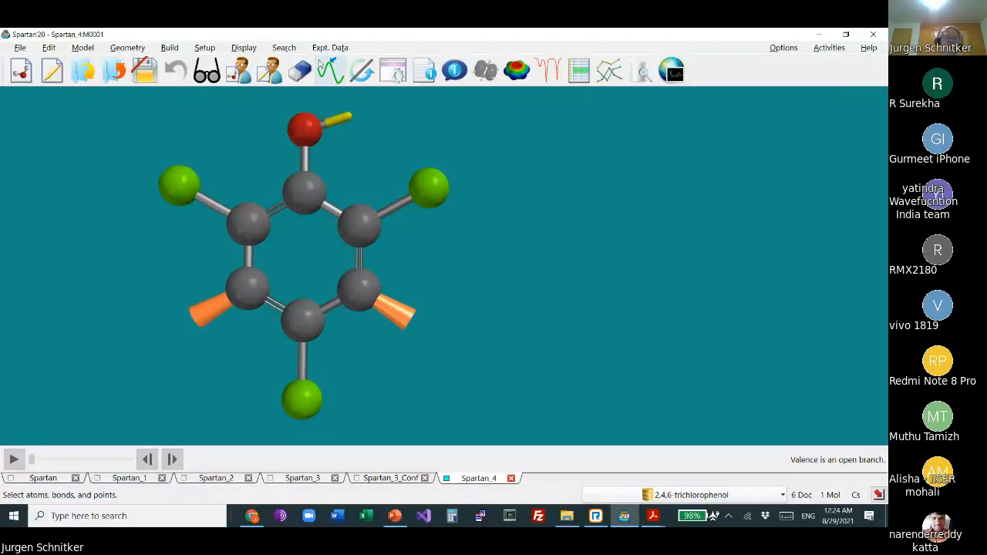
Step: Search the Spartan Spectrum and Properties Database by structure for molecules matching the marked query
left_click(284, 47)
left_click(300, 90)
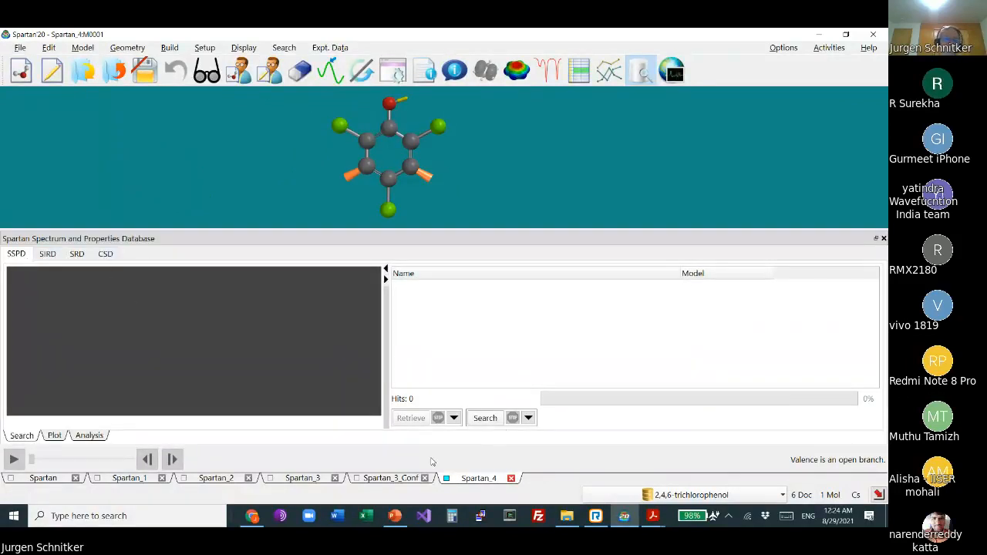
left_click(528, 418)
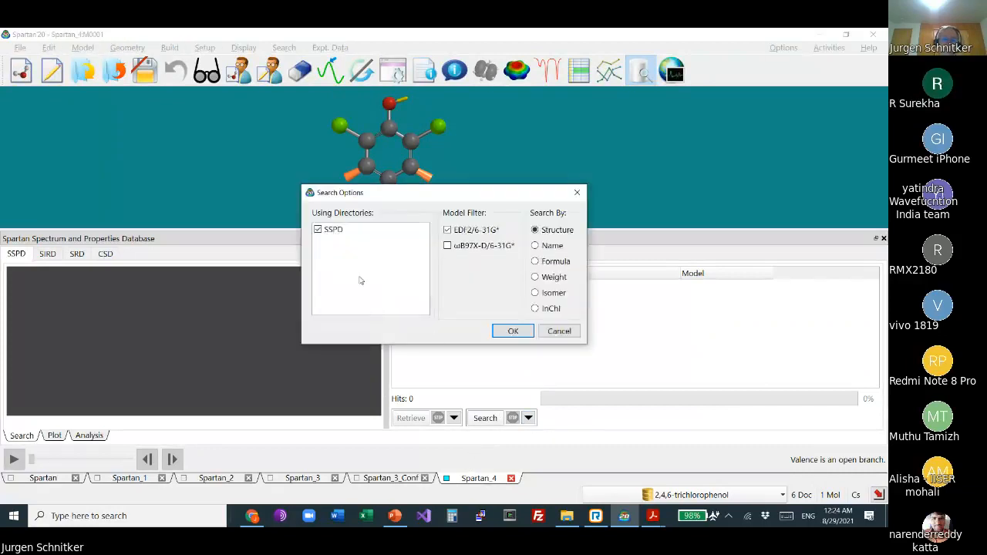
left_click(448, 246)
left_click(509, 332)
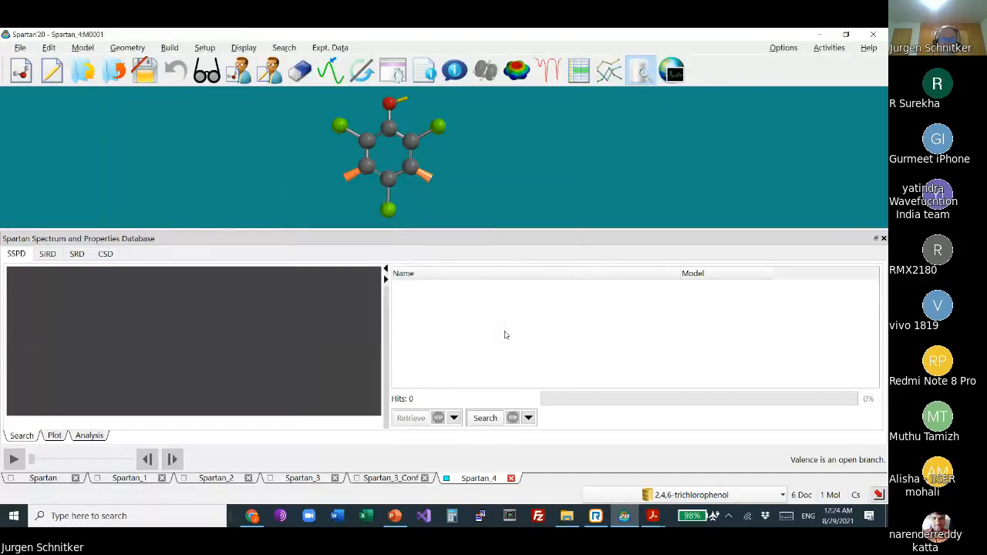
left_click(492, 418)
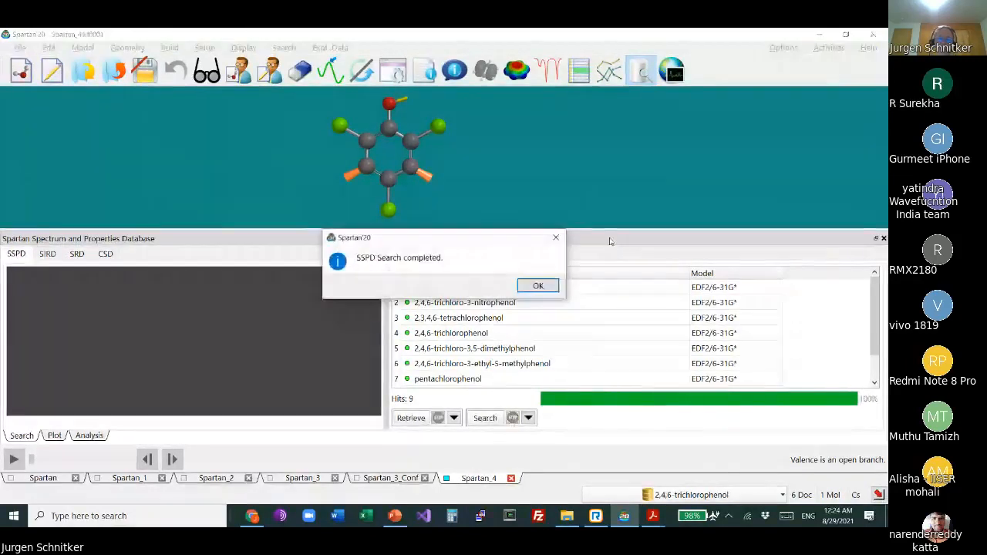
left_click(539, 286)
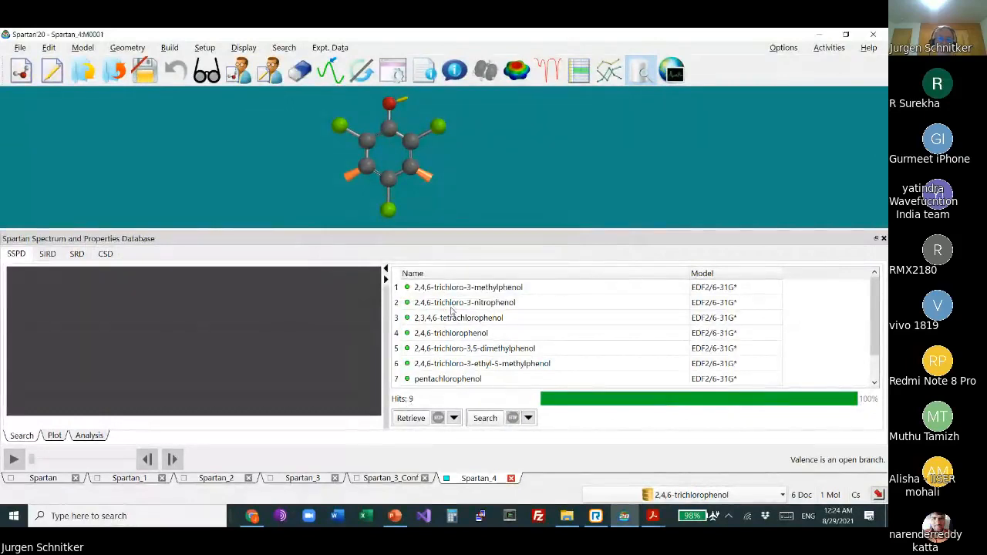
Step: Preview the 2,3,4,6-tetrachlorophenol hit in the database, check the retrieval options, and return to the tilted query molecule
left_click(453, 317)
left_click_drag(281, 351, 282, 372)
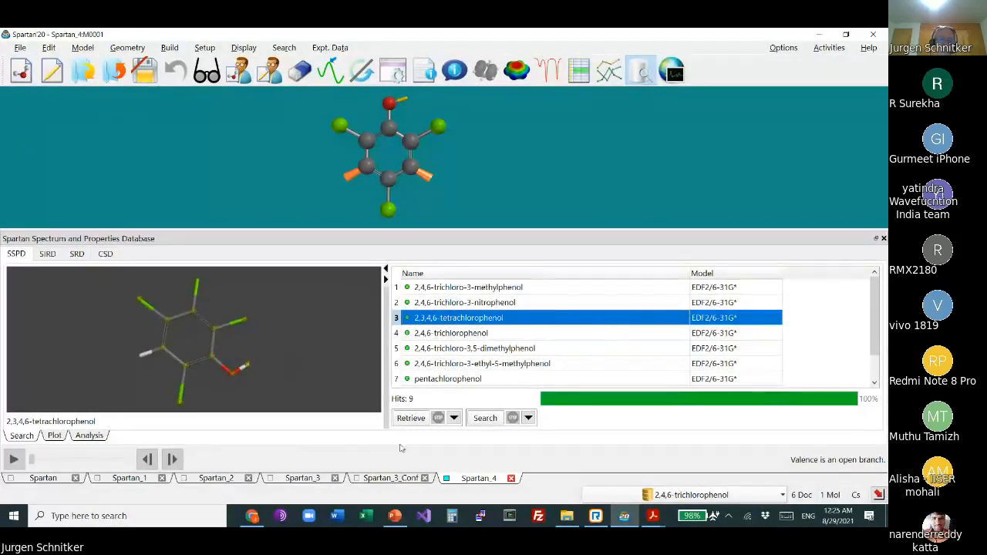
left_click(455, 417)
left_click(442, 297)
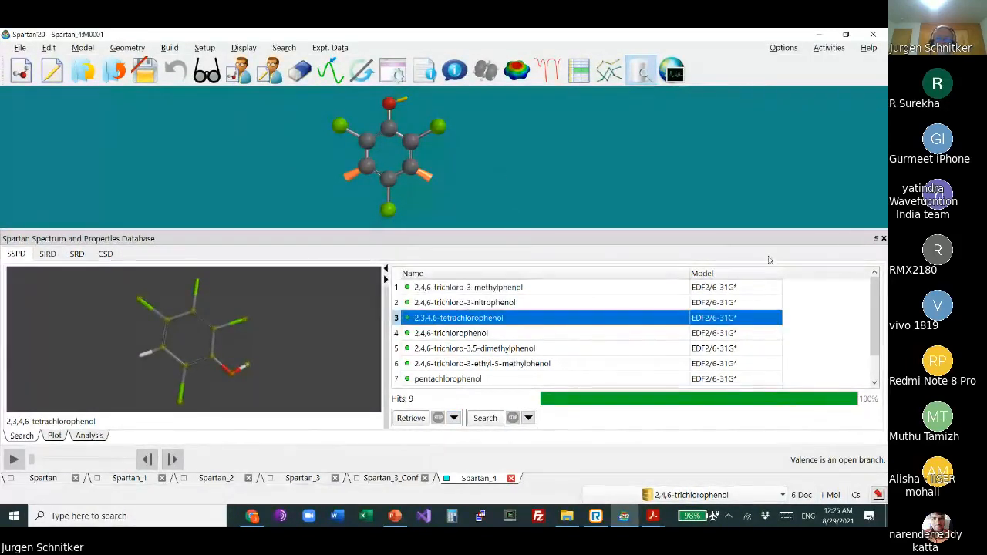
left_click(883, 238)
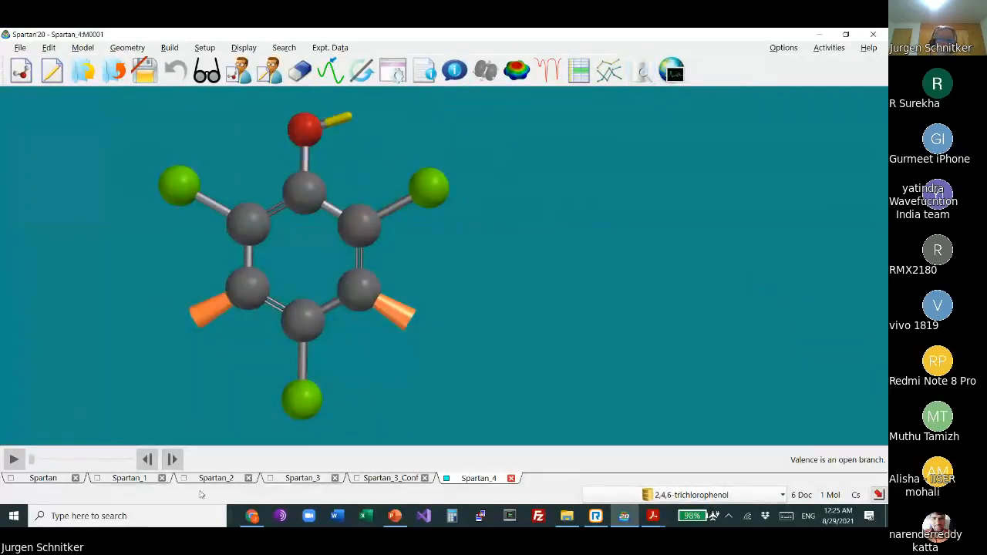
left_click_drag(458, 292, 459, 332)
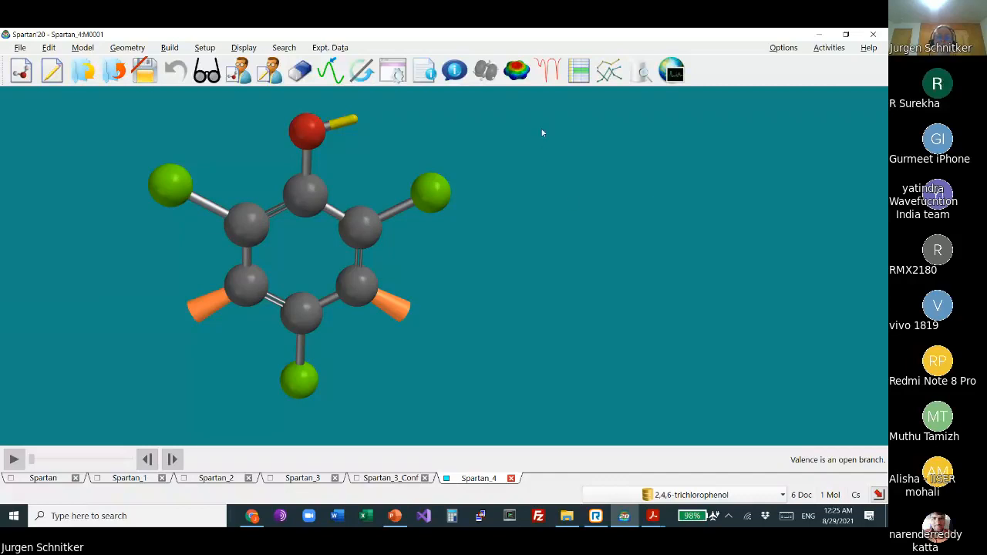
Step: Reopen the database hits and retrieve 2,3,4,6-tetrachlorophenol into its own document
left_click(283, 47)
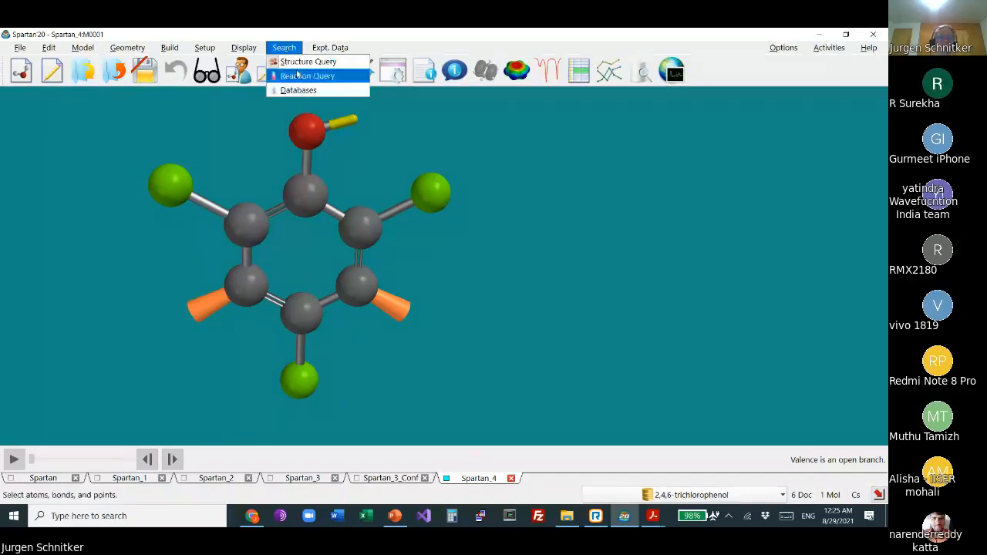
left_click(304, 72)
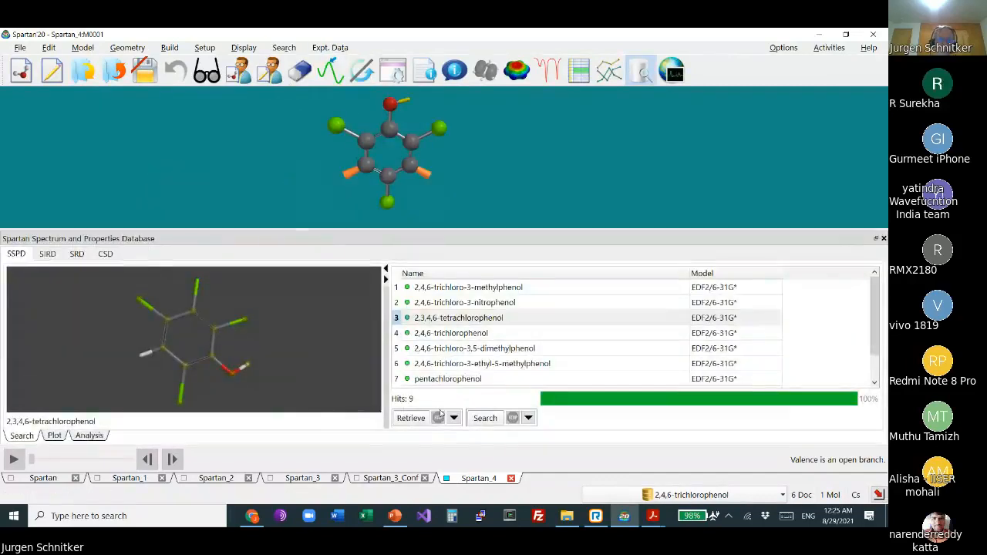
left_click(439, 317)
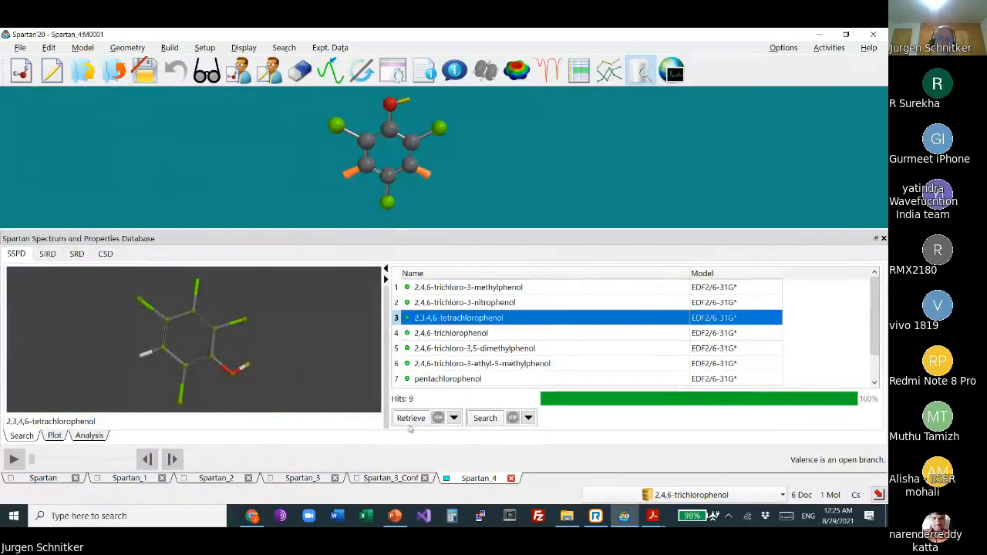
left_click(411, 417)
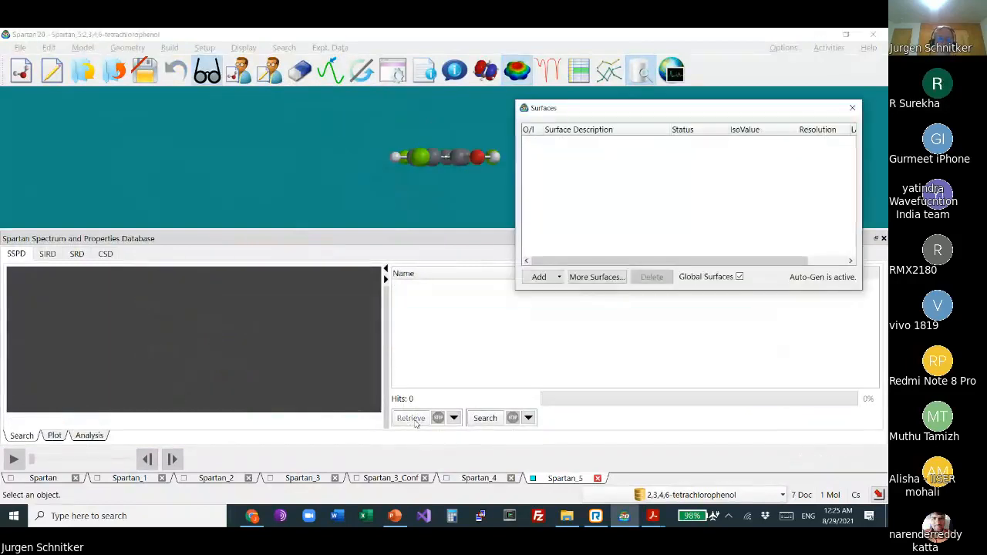
Step: Close the Surfaces dialog and the database, and turn the retrieved tetrachlorophenol to view its ring face-on
left_click(852, 107)
left_click(883, 239)
left_click_drag(843, 236, 591, 276)
scroll(591, 276, "down", 2)
right_click_drag(566, 358, 495, 343)
mouse_move(384, 229)
left_mouse_down()
mouse_move(388, 244)
mouse_move(384, 226)
left_mouse_up()
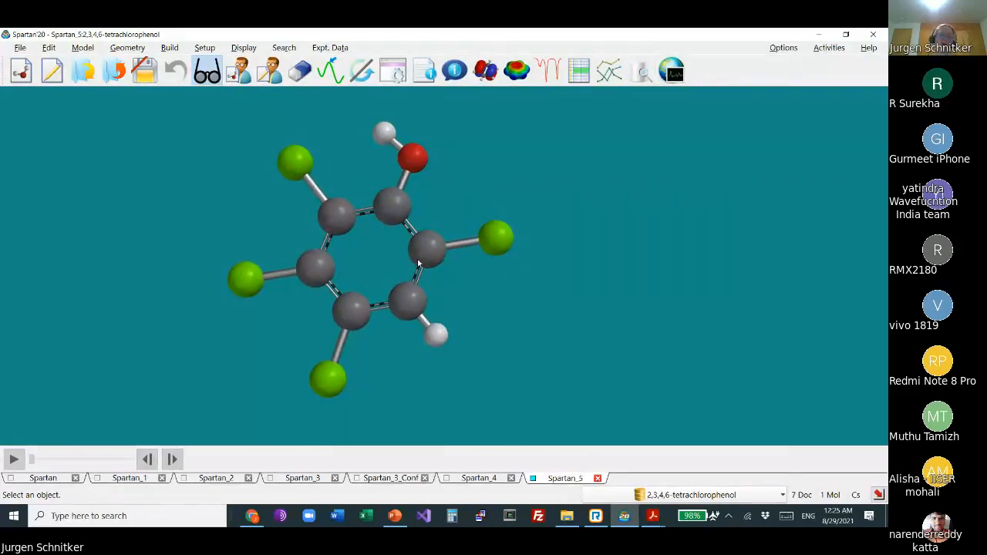
left_click(321, 47)
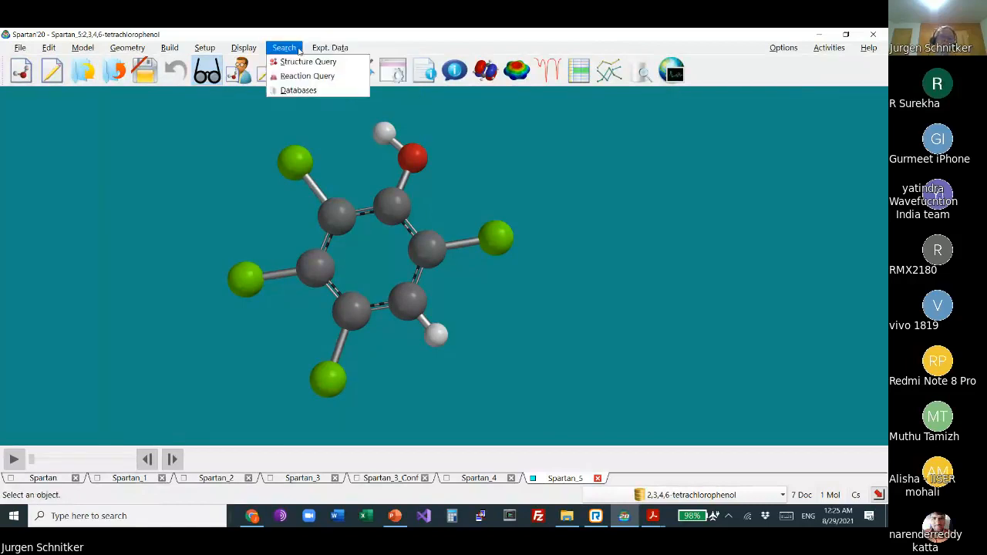
left_click(303, 90)
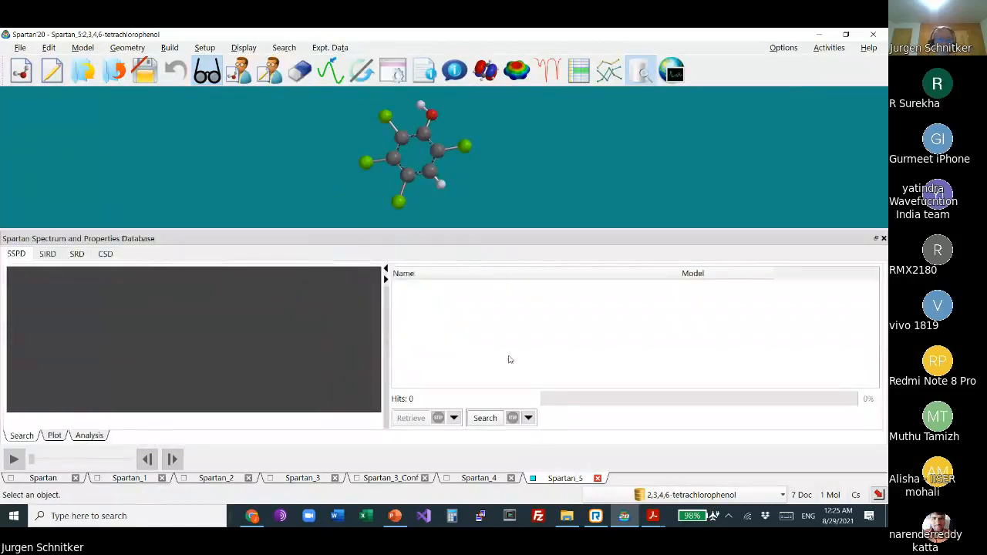
left_click(883, 238)
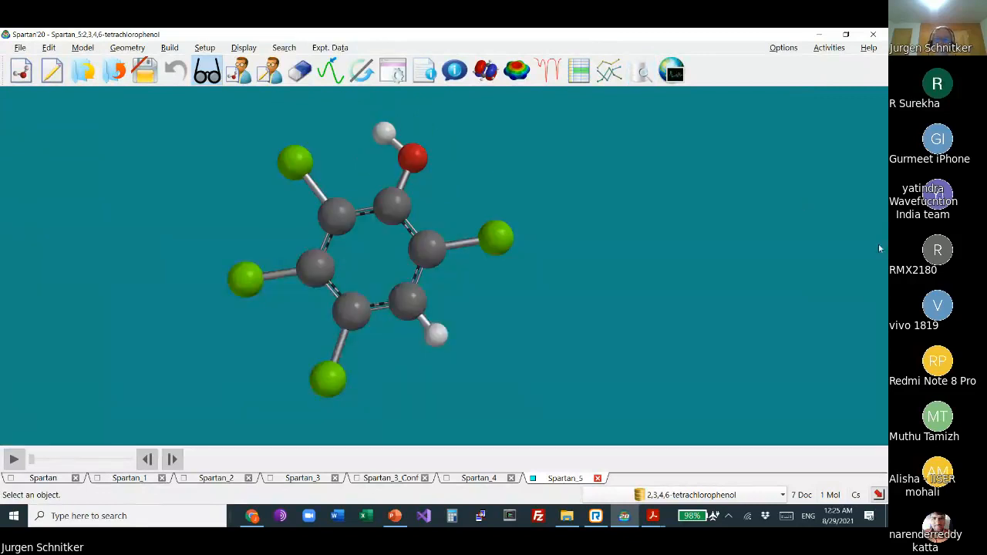
Step: Return to the Spartan_4 structure query, reopen its database search and show the Cambridge Structural Database (CSD) page
left_click(476, 481)
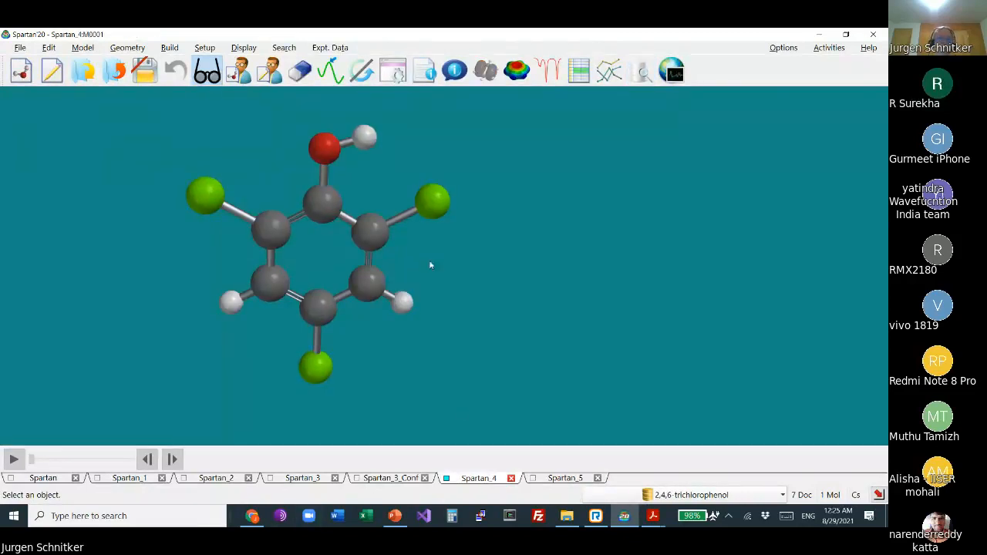
left_click(330, 48)
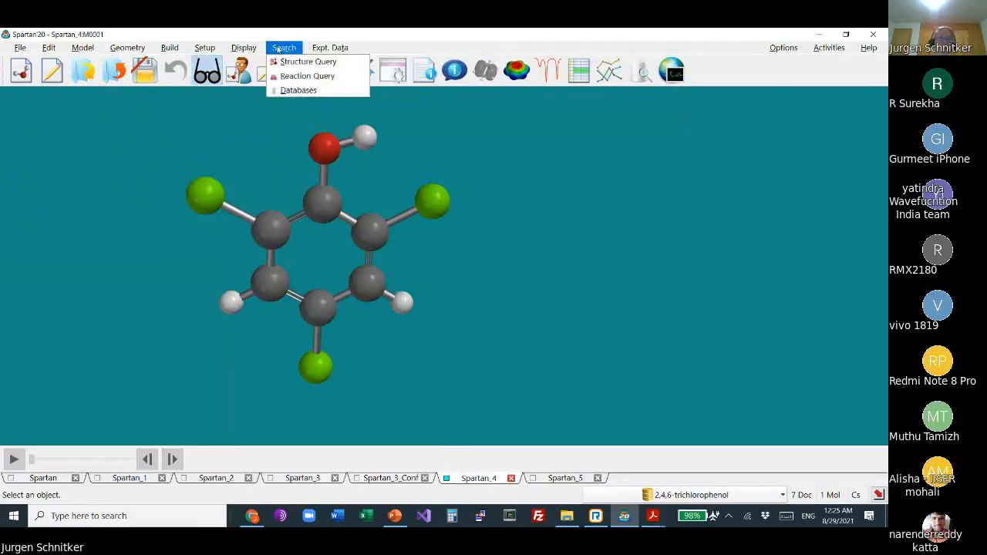
left_click(308, 61)
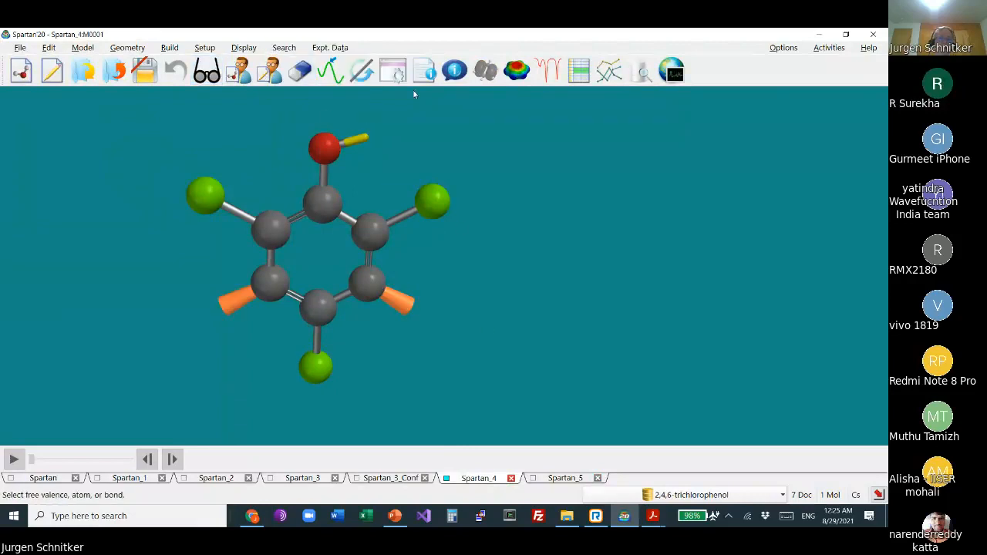
left_click(278, 50)
left_click(299, 90)
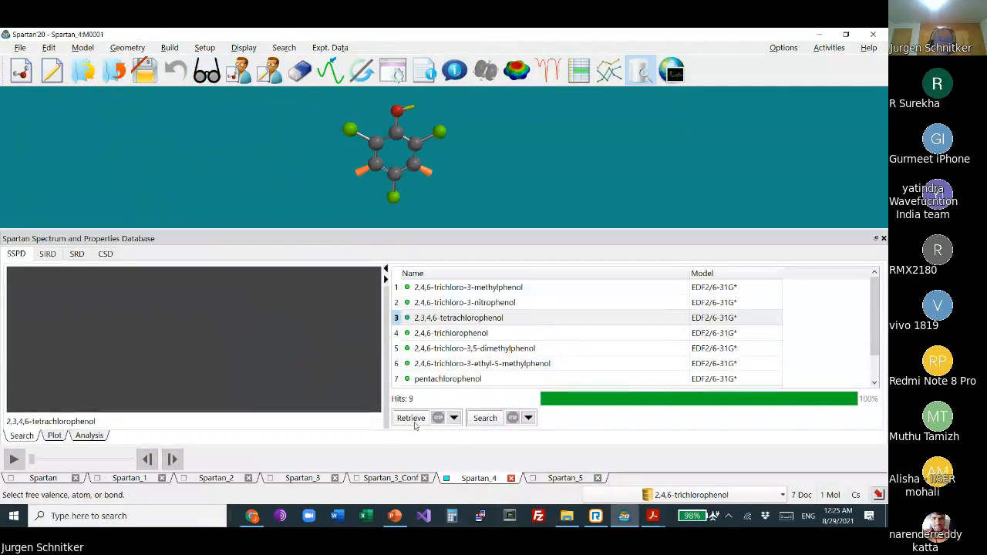
left_click(106, 255)
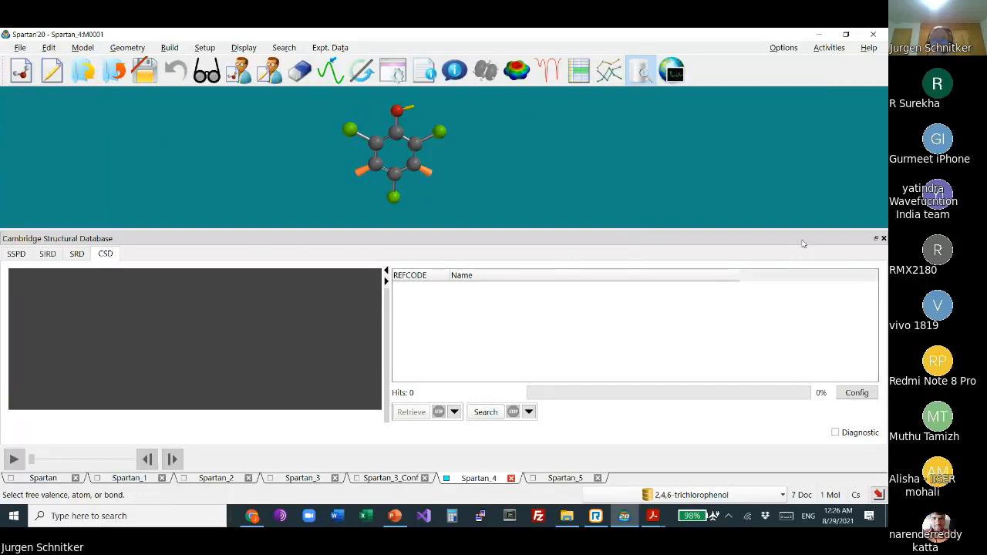
Step: Search the Cambridge Structural Database by structure with the Organics filter, previewing the Pentachlorophenol 3,4-lutidine hit (DITHUK)
left_click(532, 412)
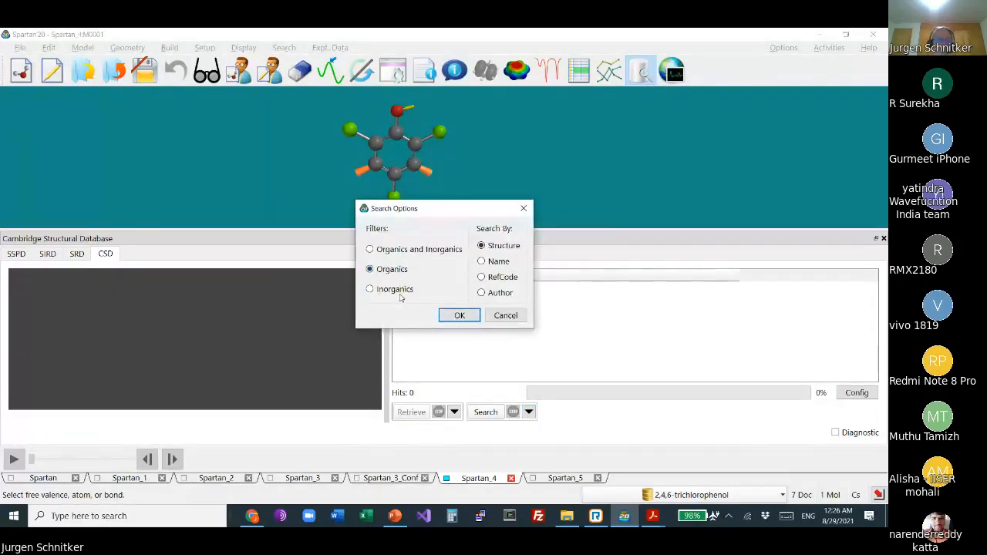
left_click(461, 316)
left_click(486, 414)
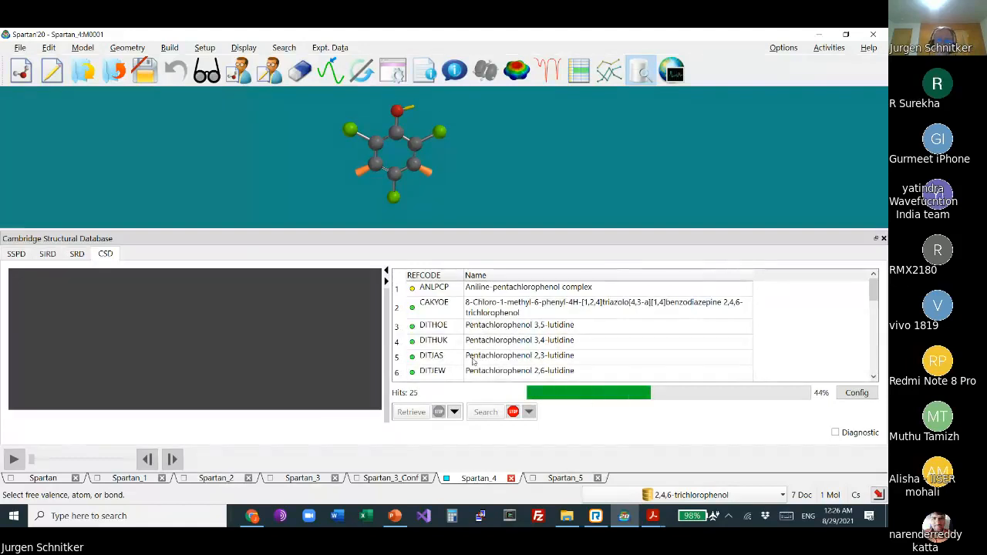
left_click(558, 343)
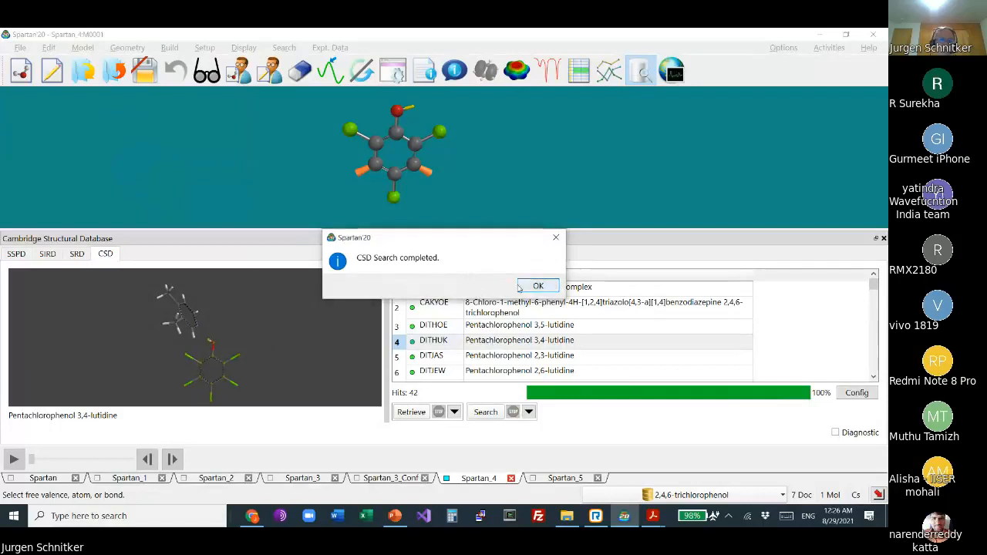
left_click(539, 285)
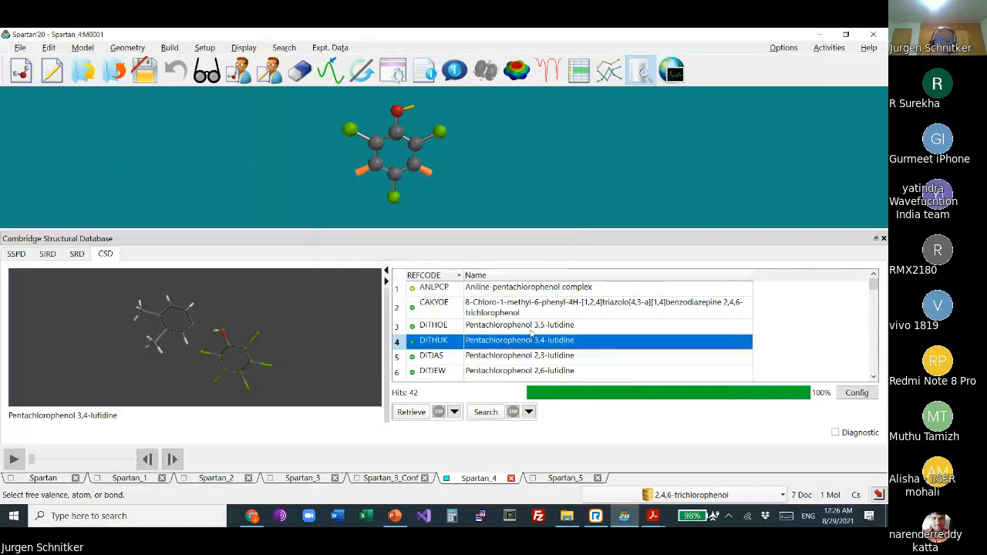
Step: Retrieve the 3-Cyanopyridine pentachlorophenol hit (FOMWIN) into a new document, keeping all retrieval filters enabled
left_click(875, 366)
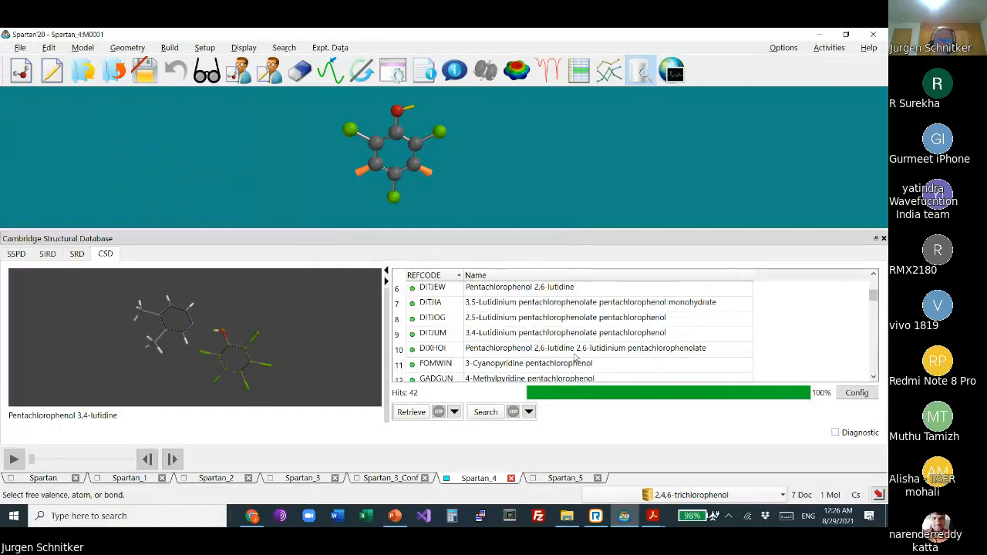
left_click(568, 368)
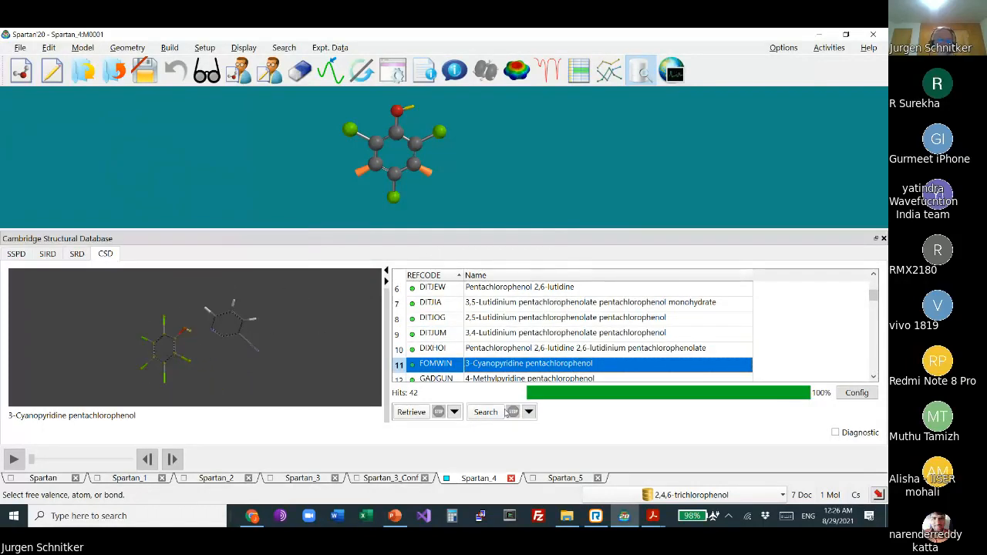
left_click(455, 412)
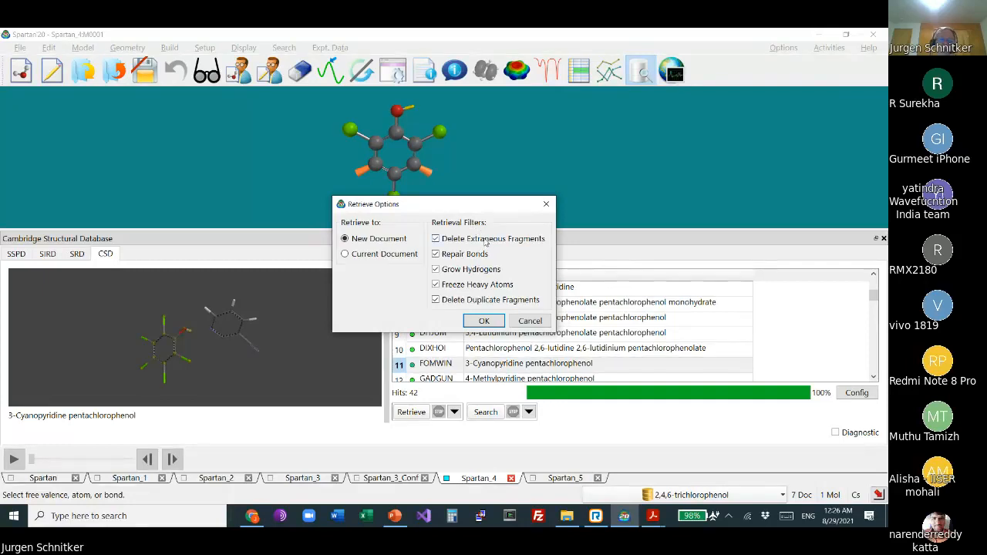
left_click(485, 321)
left_click(411, 412)
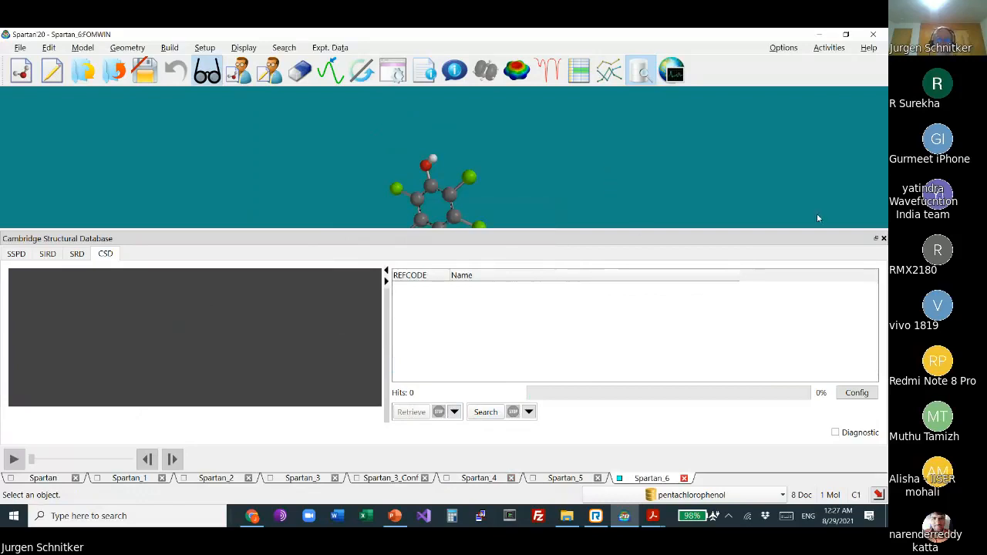
Step: Close the Cambridge Structural Database pane and examine the retrieved pentachlorophenol molecule from different angles
left_click(884, 238)
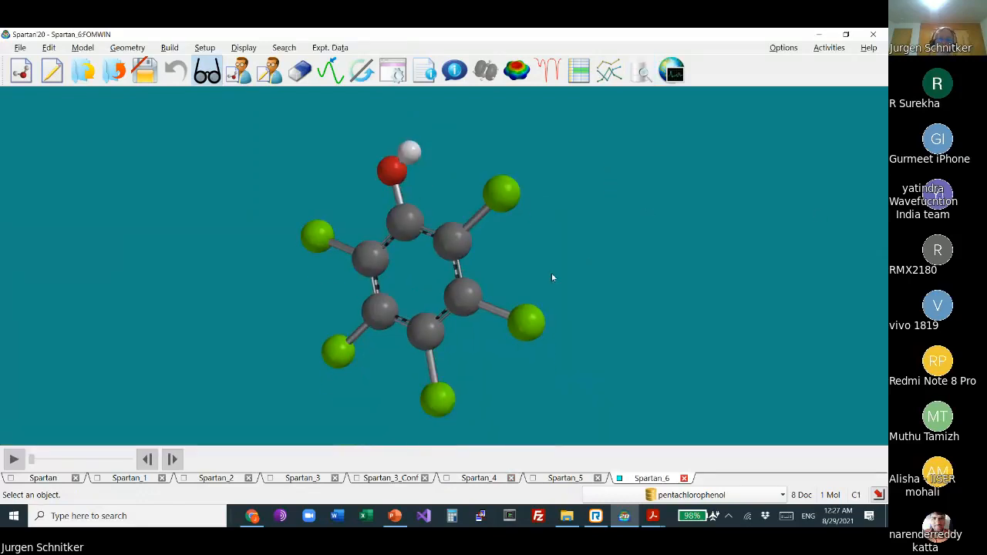
left_click_drag(534, 281, 559, 293)
right_click_drag(559, 293, 554, 261)
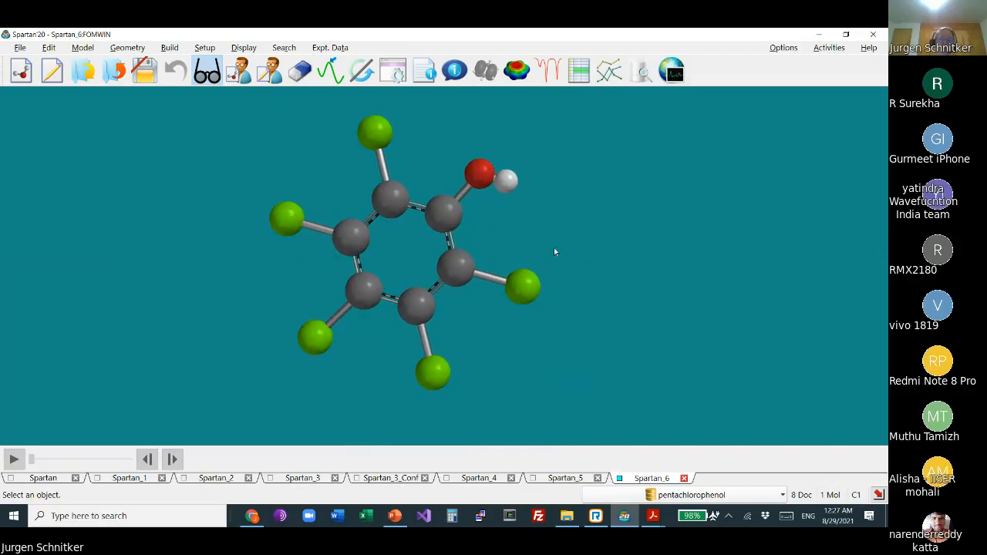
scroll(554, 249, "down", 1)
scroll(554, 249, "up", 2)
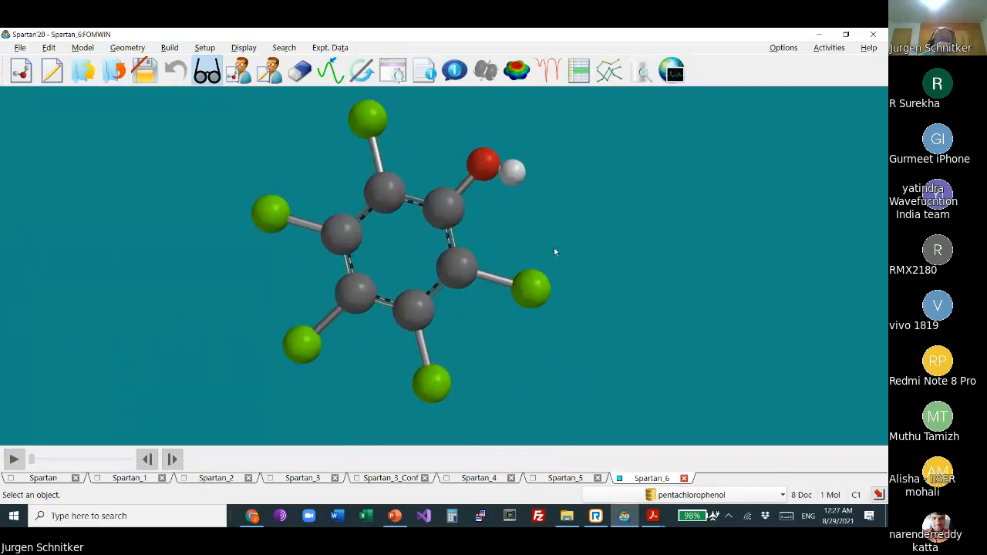
right_click_drag(560, 225, 555, 231)
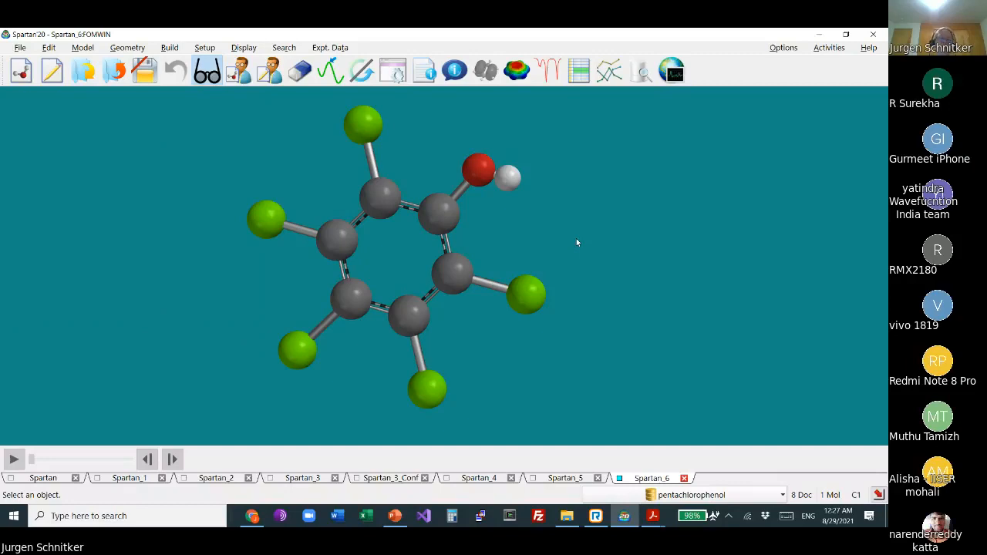
mouse_move(564, 236)
left_mouse_down()
mouse_move(579, 255)
mouse_move(564, 231)
left_mouse_up()
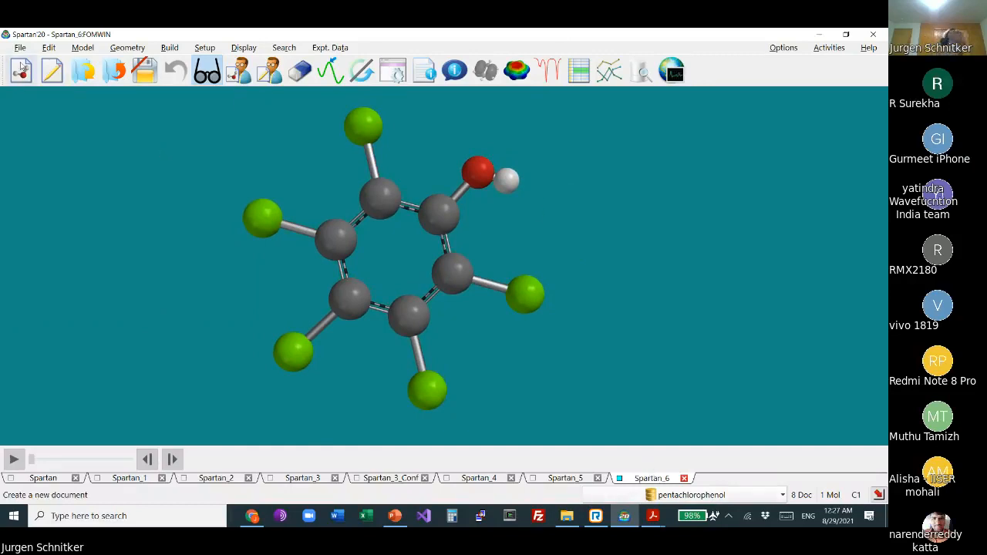
Step: Minimize the molecule window and switch to the RingCentral video meeting window
left_click(820, 36)
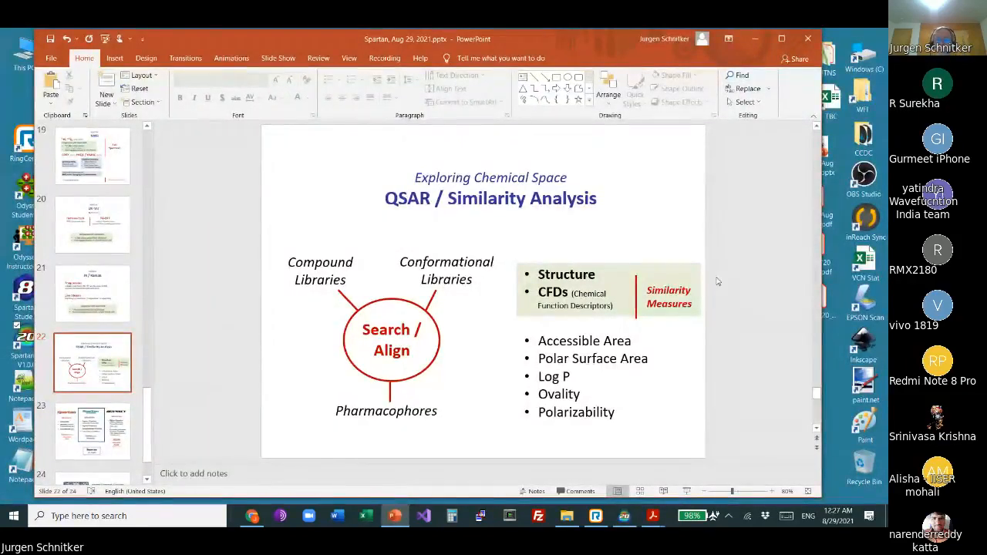
mouse_move(624, 522)
left_click(596, 516)
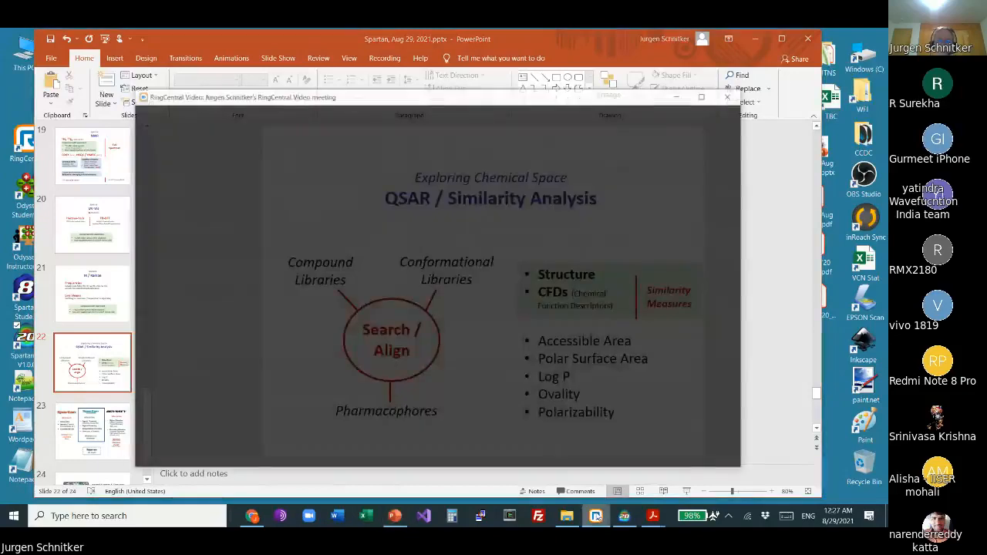
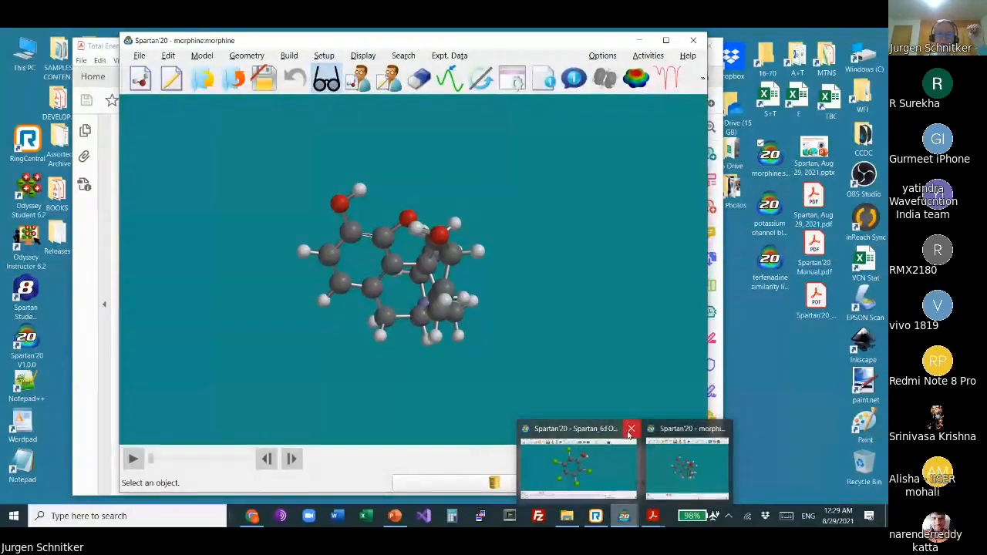
Step: Close the Spartan'20 session holding Spartan_6, discarding the unsaved changes to its documents
left_click(631, 428)
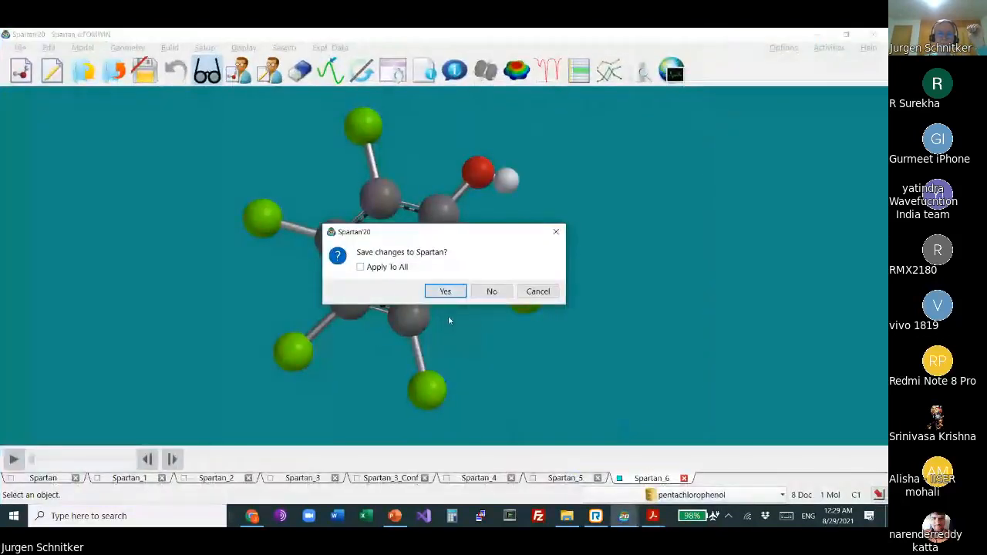
left_click(489, 293)
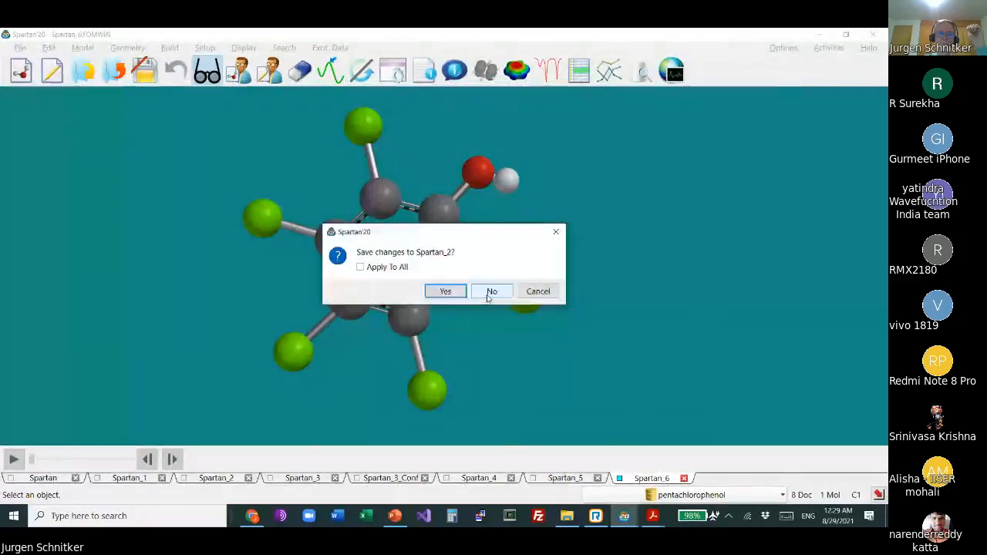
left_click(489, 293)
left_click(489, 293)
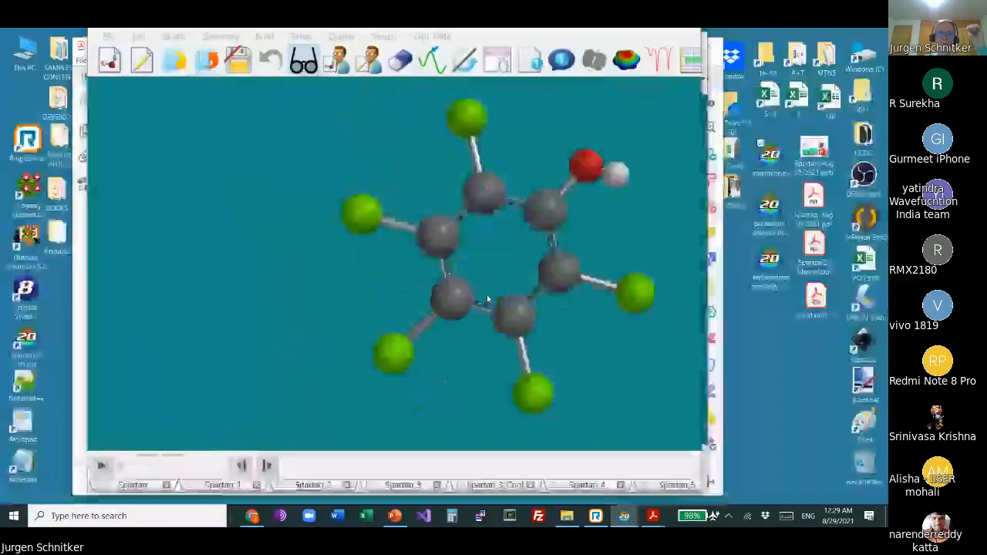
Step: Examine the morphine molecule's rings, oxygens and nitrogen from several angles, widening its window for more room
scroll(552, 273, "up", 2)
scroll(552, 272, "up", 1)
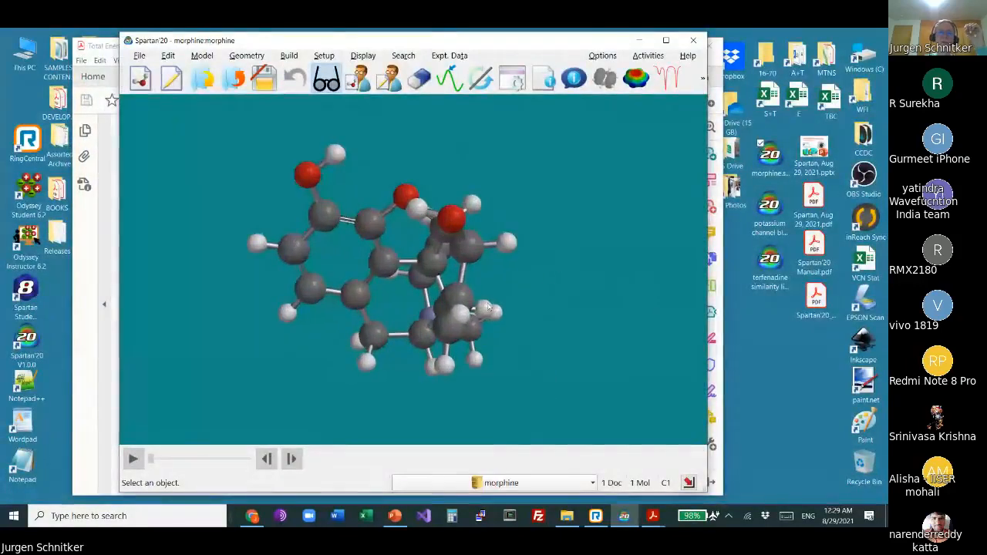
left_click_drag(511, 276, 556, 318)
scroll(556, 319, "up", 1)
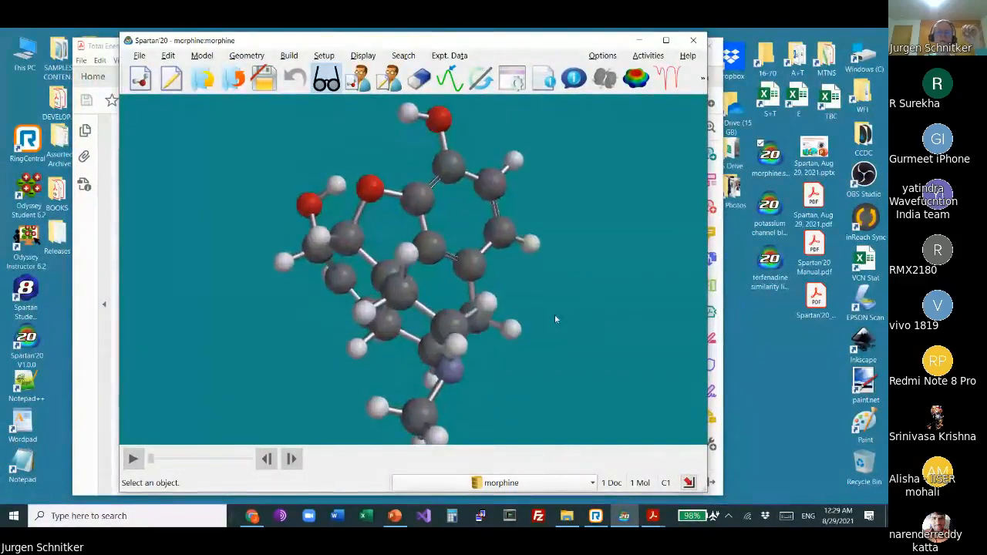
right_click_drag(543, 279, 476, 266)
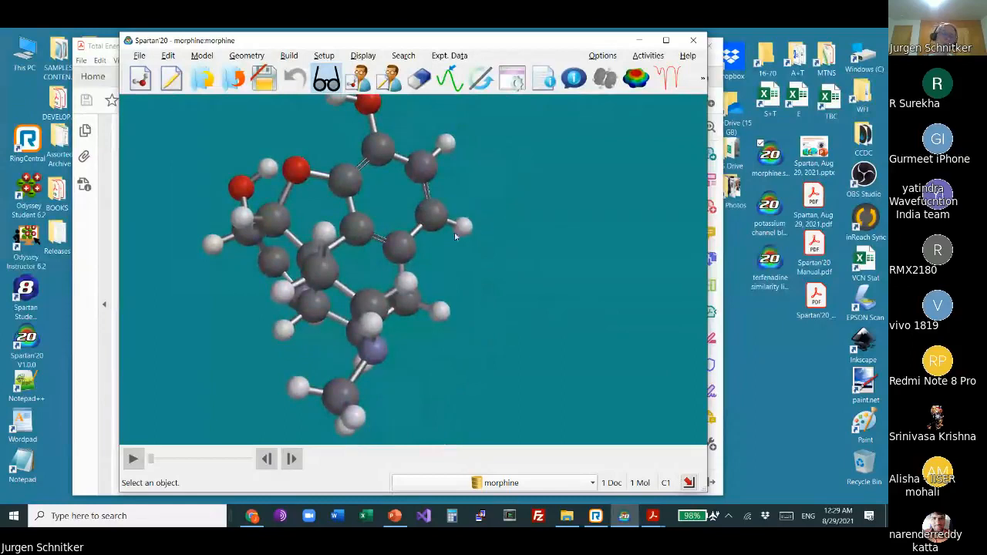
left_click_drag(451, 247, 429, 253)
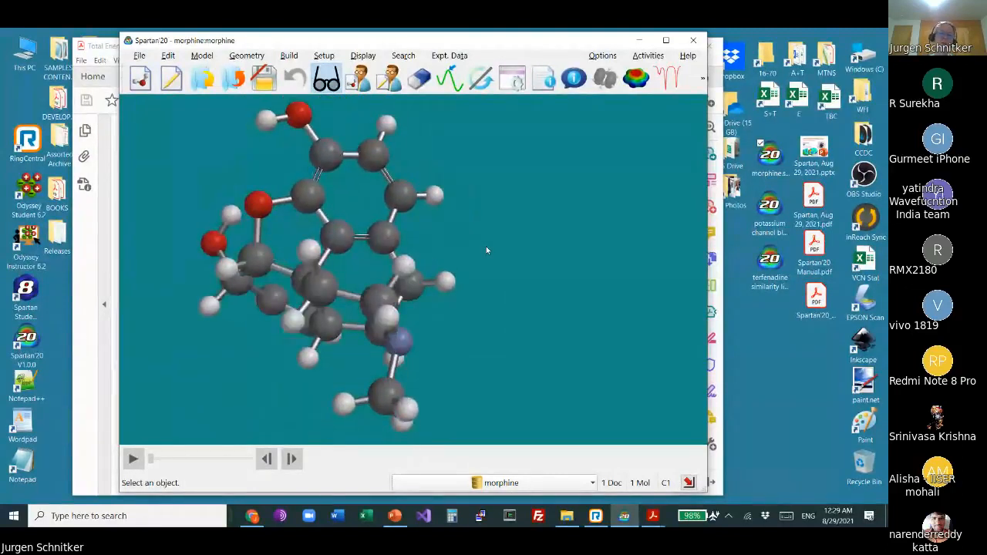
left_click_drag(426, 194, 500, 234)
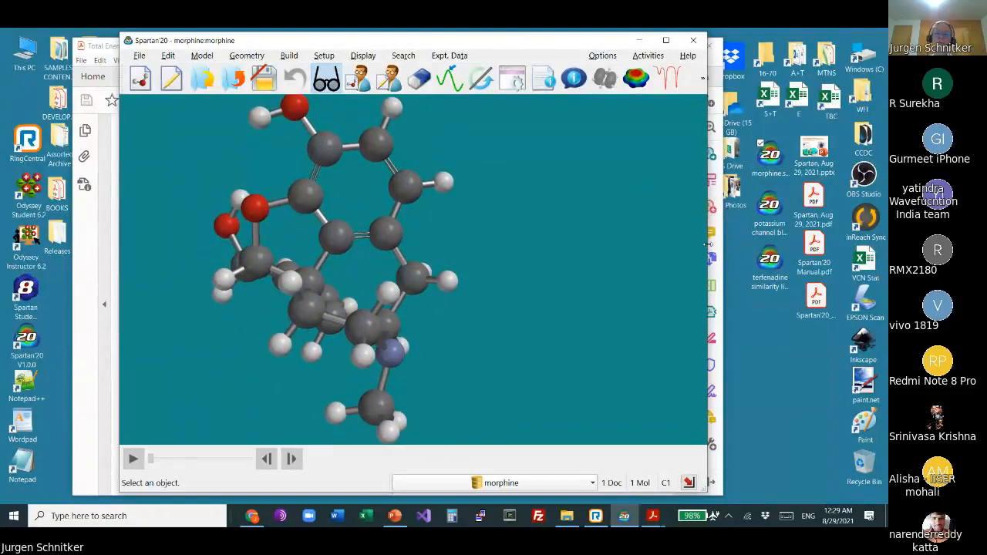
left_click_drag(706, 244, 774, 255)
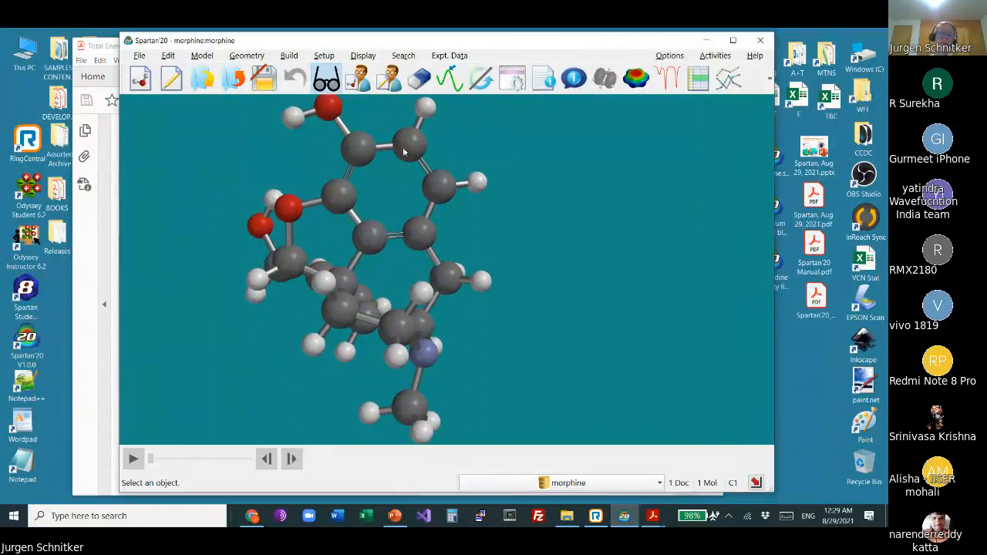
left_click_drag(593, 267, 604, 246)
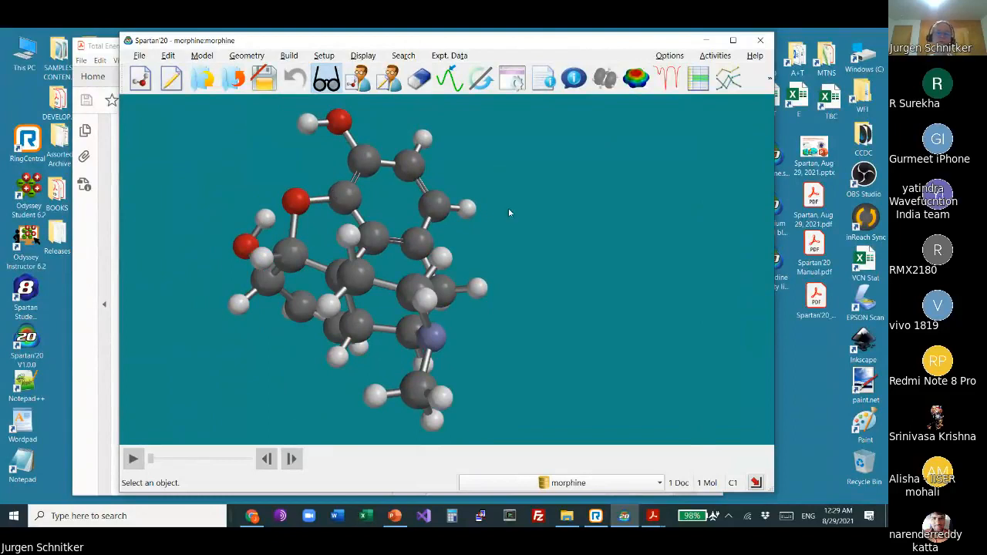
left_click_drag(499, 200, 498, 212)
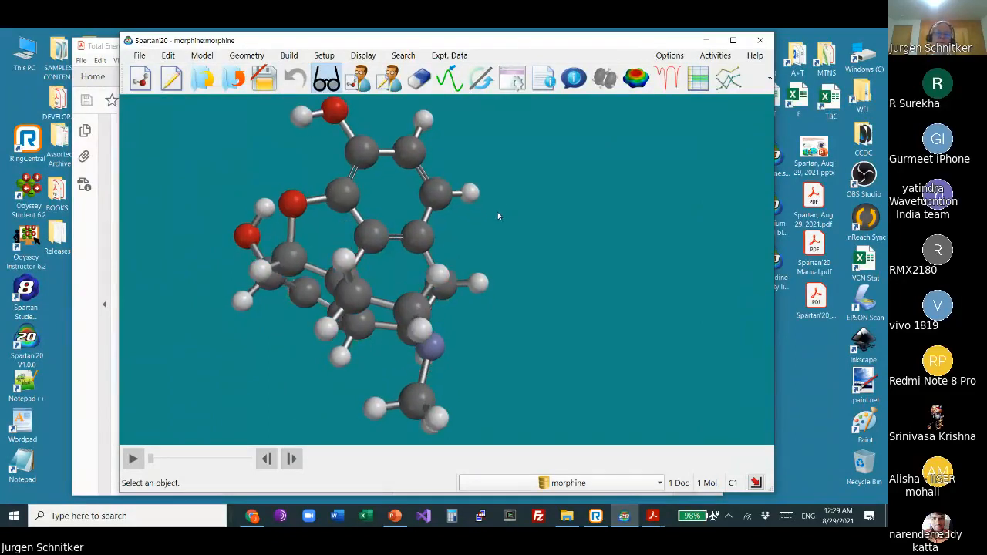
right_click_drag(510, 198, 492, 206)
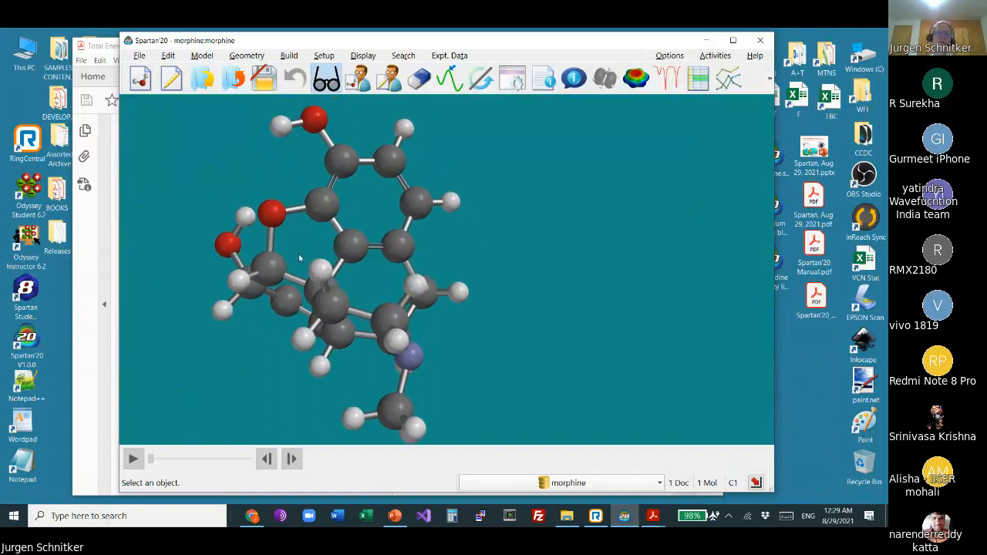
left_click_drag(459, 260, 499, 285)
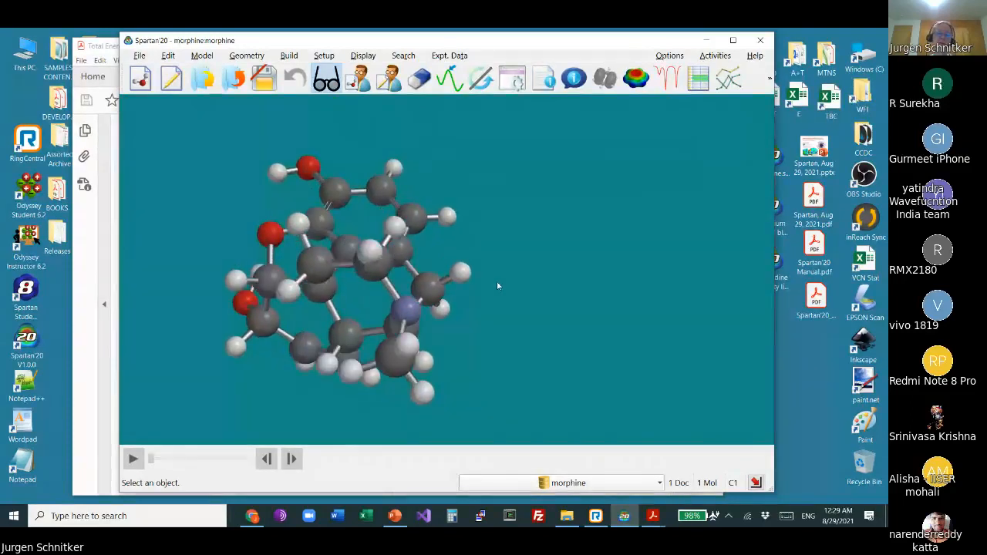
left_click_drag(472, 319, 405, 301)
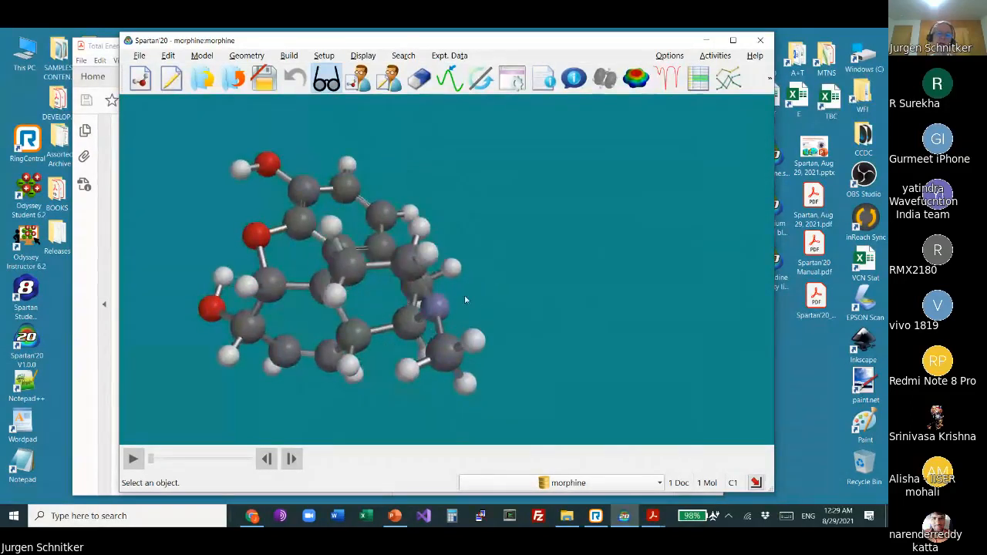
right_click_drag(388, 143, 327, 168)
Step: Start a new document, place a benzene ring and attach an sp³ oxygen to its upper free valence to build phenol
left_click(149, 73)
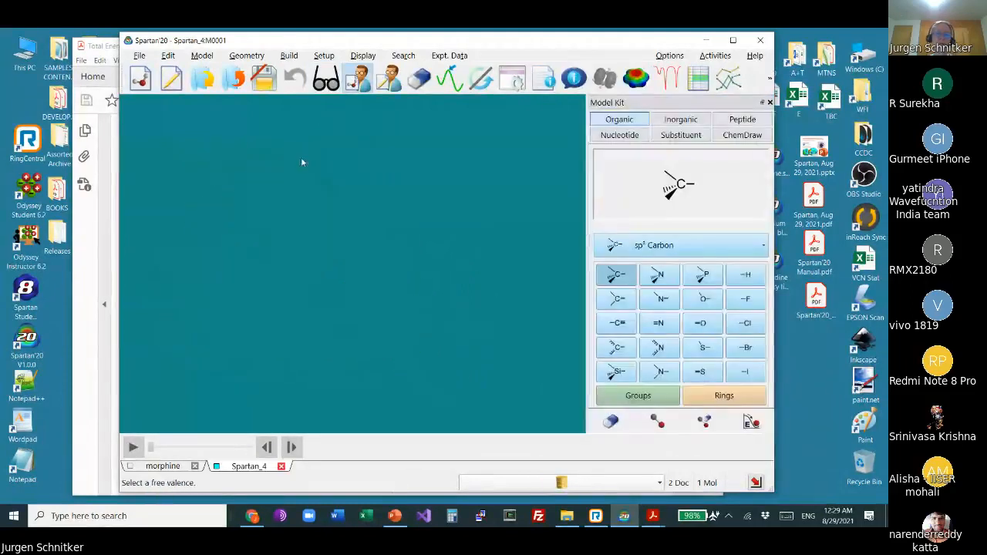
left_click(709, 393)
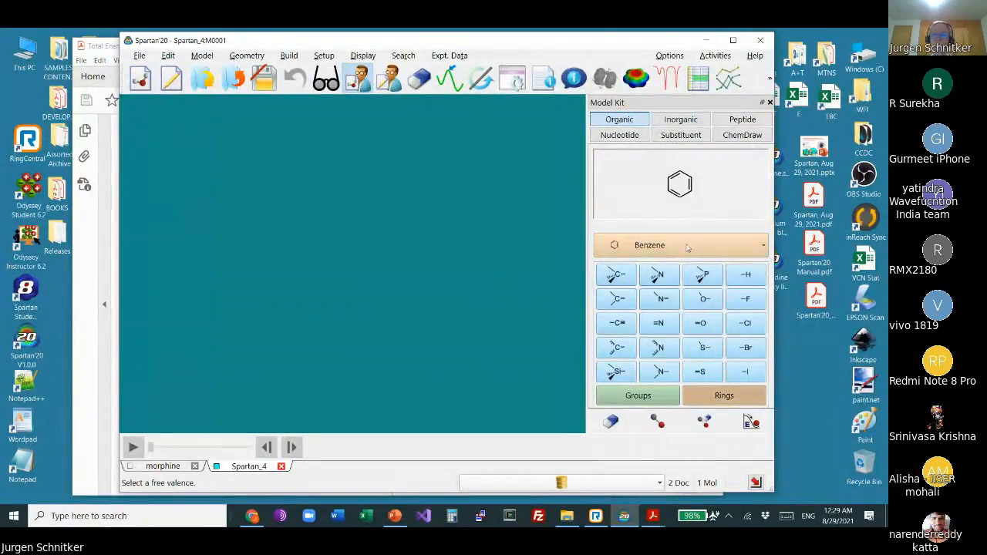
left_click(434, 269)
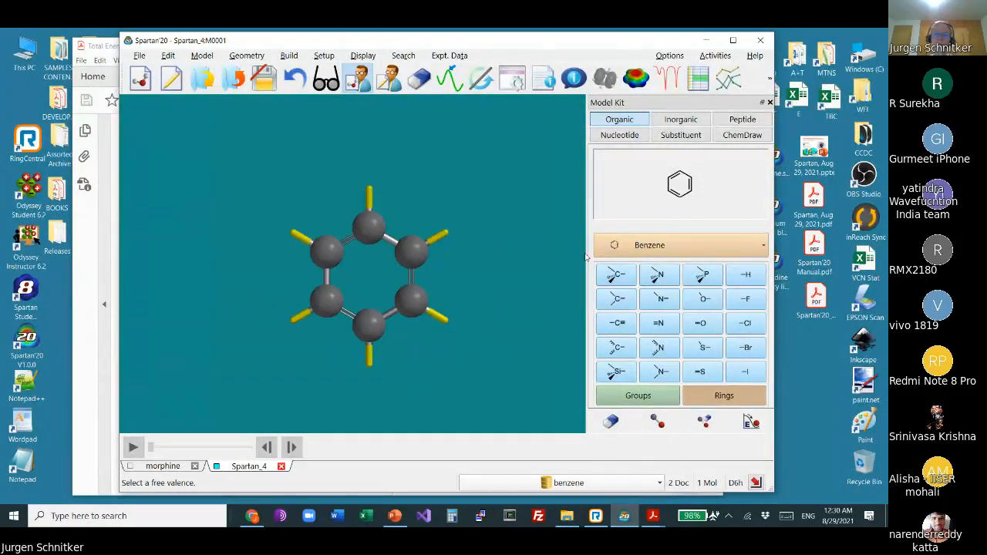
left_click(704, 298)
left_click(369, 199)
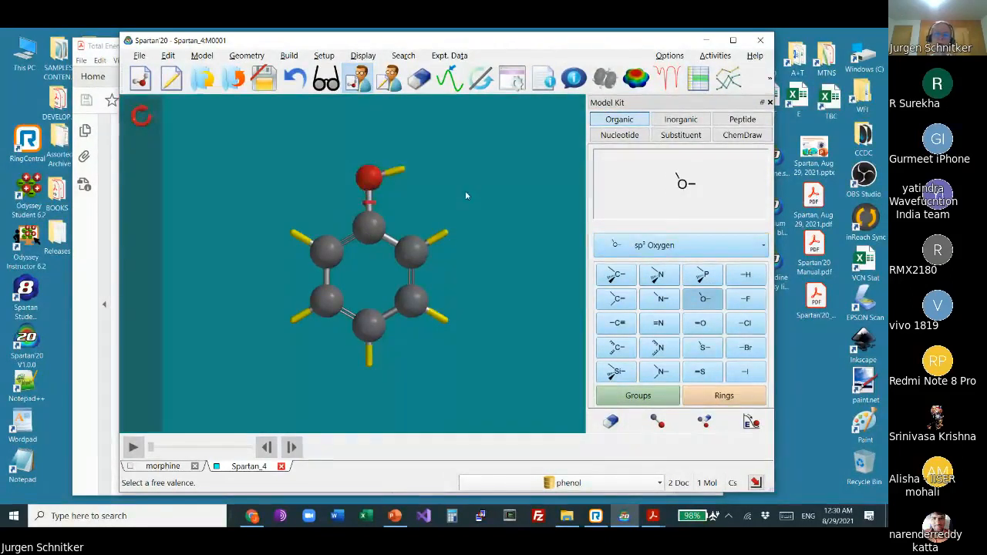
Step: Place an sp³ nitrogen beside the phenol and attach an sp³ carbon to each of its three free valences to form trimethylamine
left_click(657, 274)
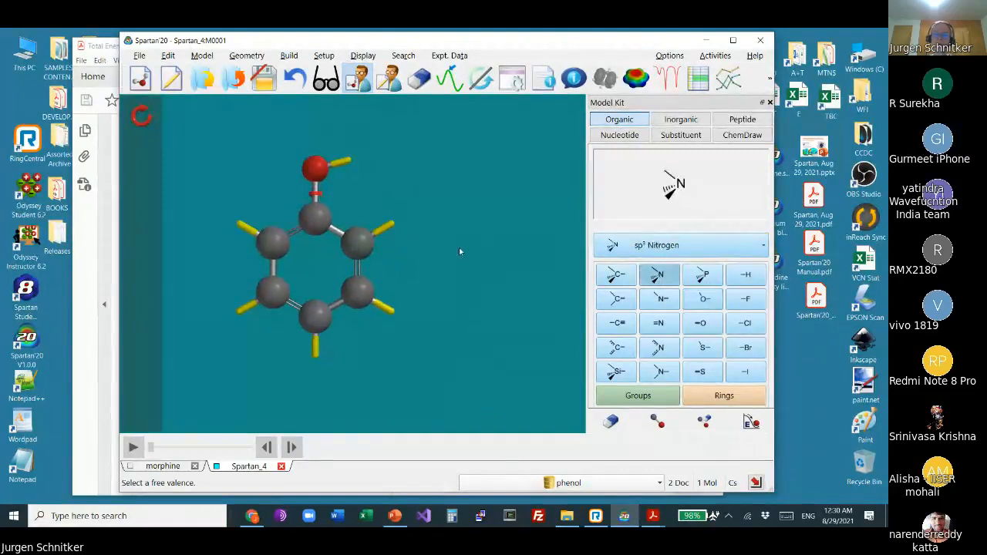
left_click(482, 251)
left_click(621, 279)
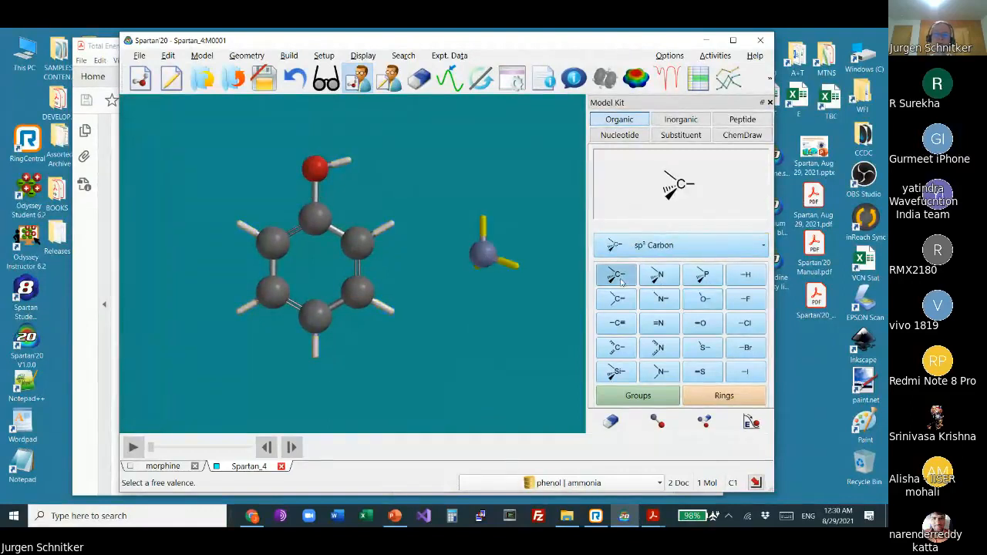
left_click(482, 222)
left_click(513, 266)
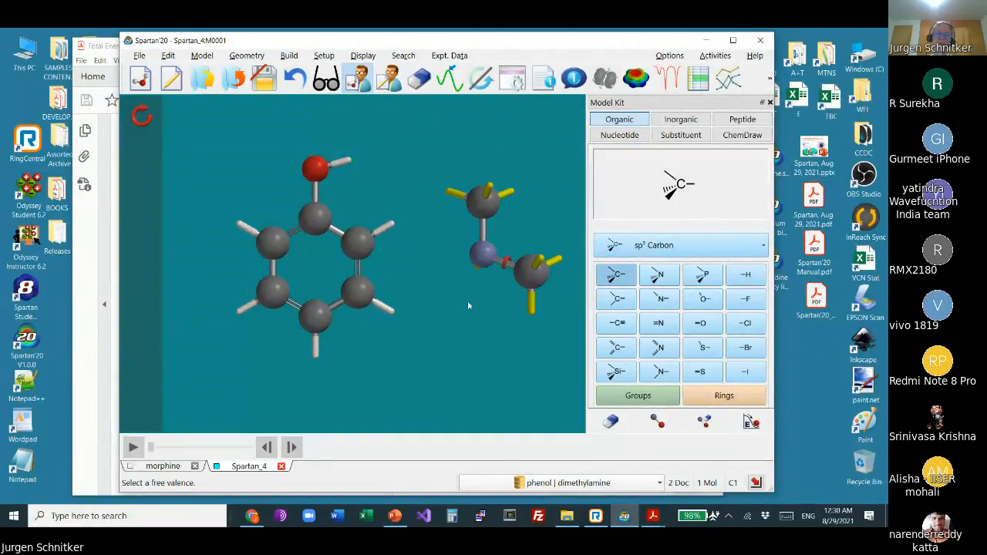
left_click_drag(496, 321, 428, 304)
left_click(470, 284)
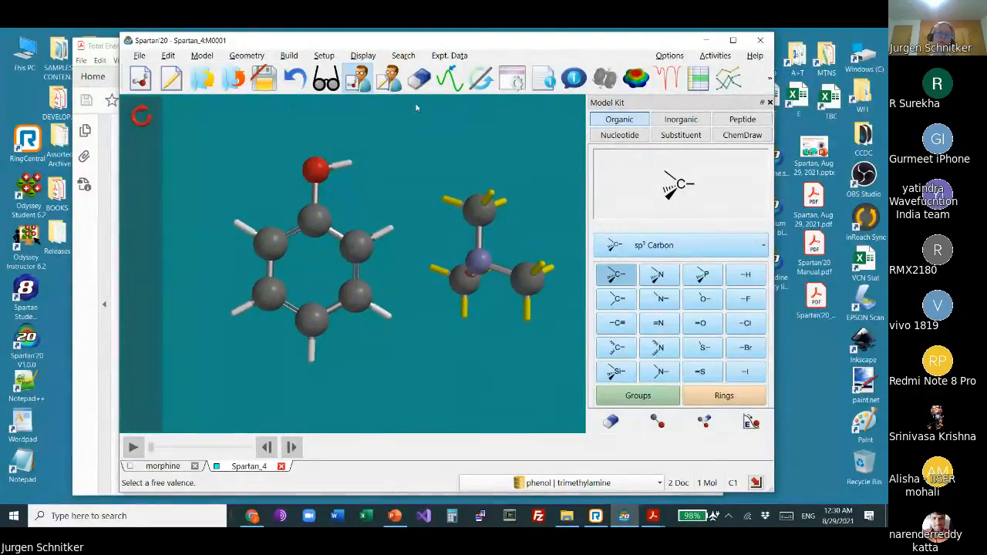
Step: Start a structure query on the two fragments and mark the five free valences on the phenol ring's carbons as open attachment points
left_click(403, 56)
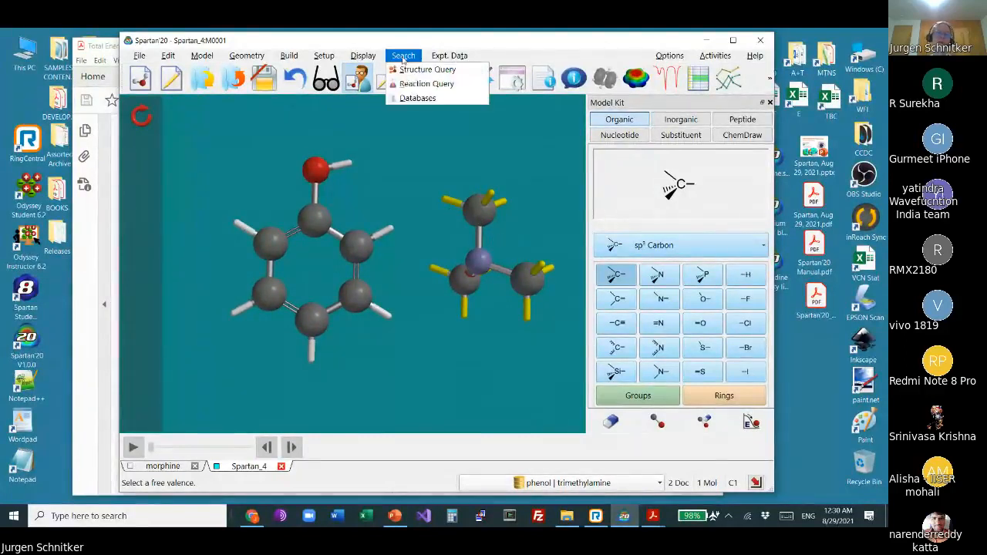
left_click(323, 75)
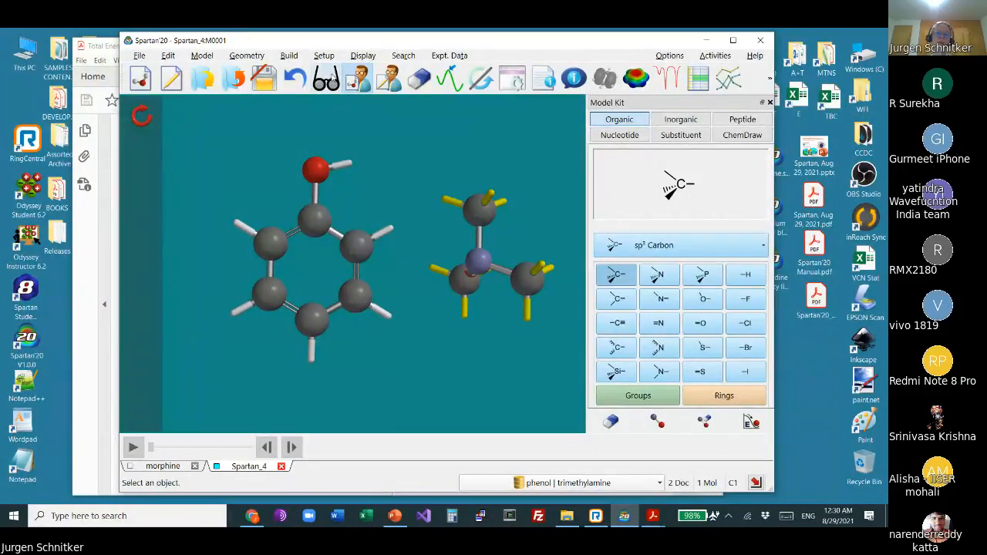
left_click(326, 80)
left_click(413, 56)
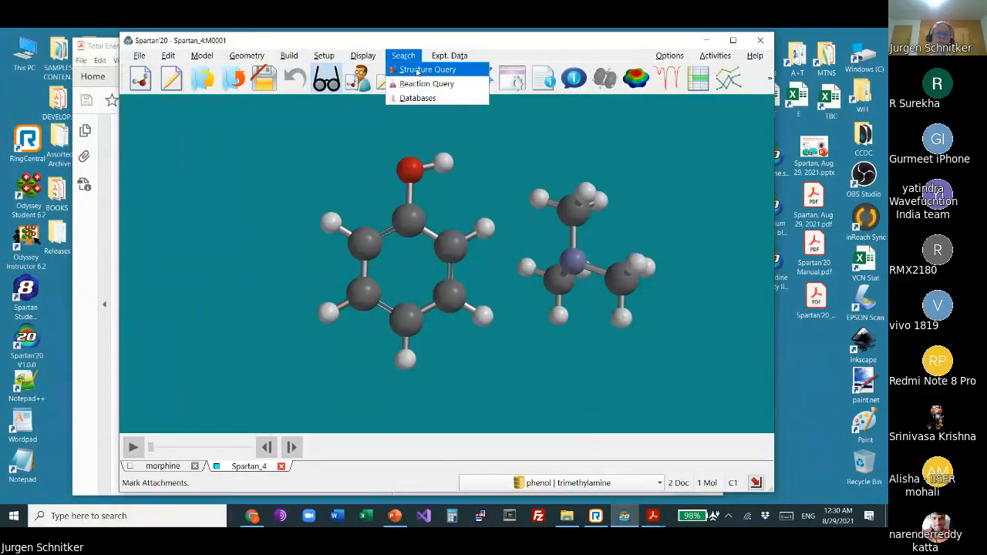
left_click(420, 69)
left_click(332, 225)
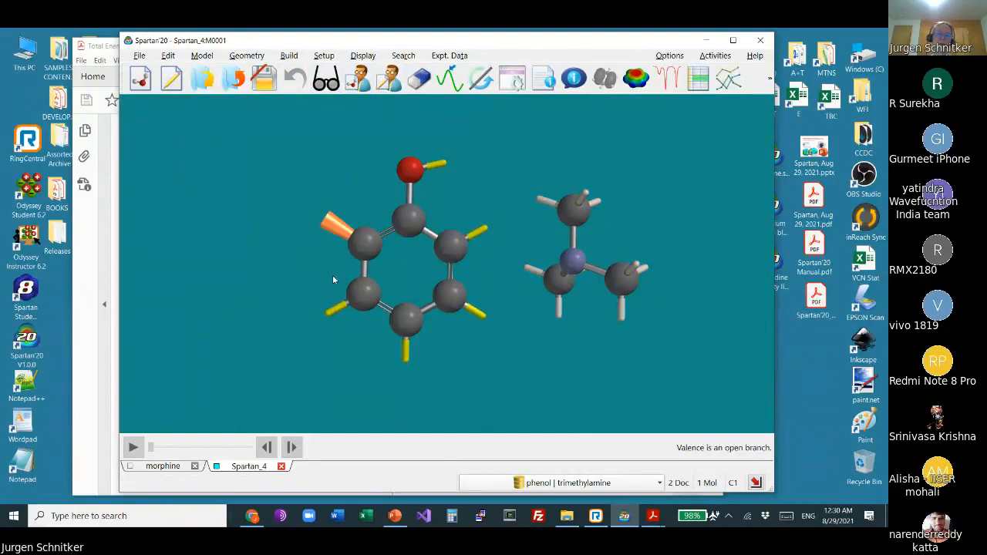
left_click(326, 313)
left_click(405, 359)
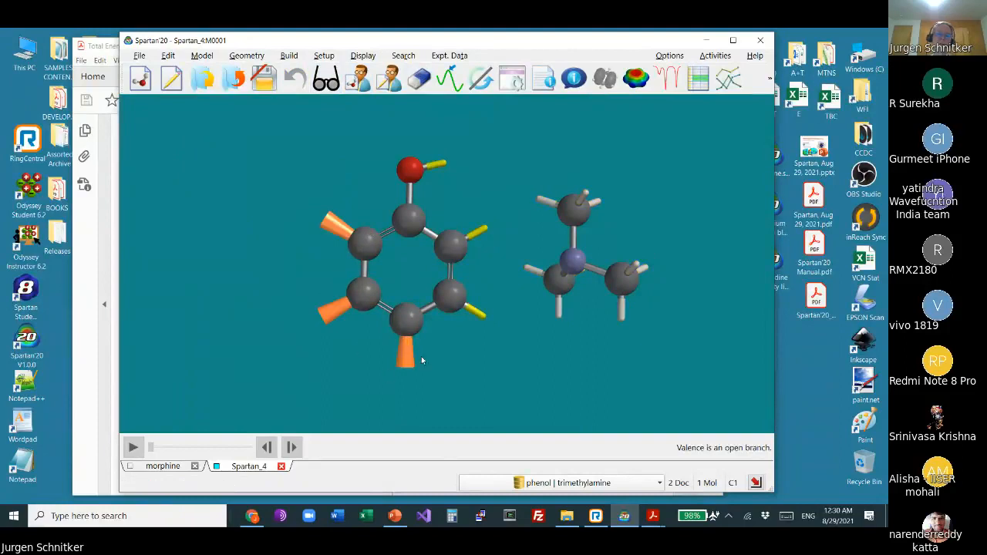
left_click(478, 314)
left_click(486, 231)
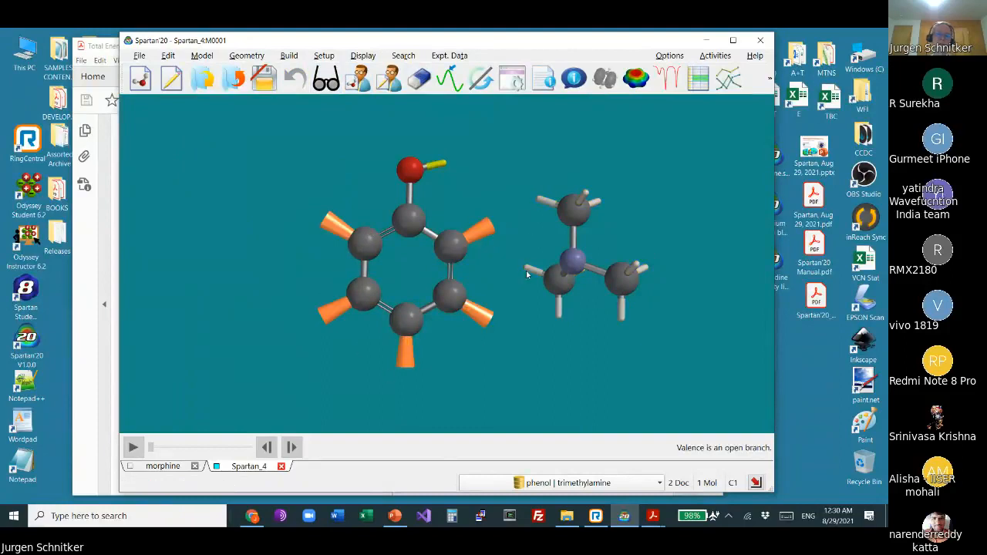
Step: Mark two free valences on the trimethylamine methyl carbon nearest the phenol as open attachment points
left_click(528, 270)
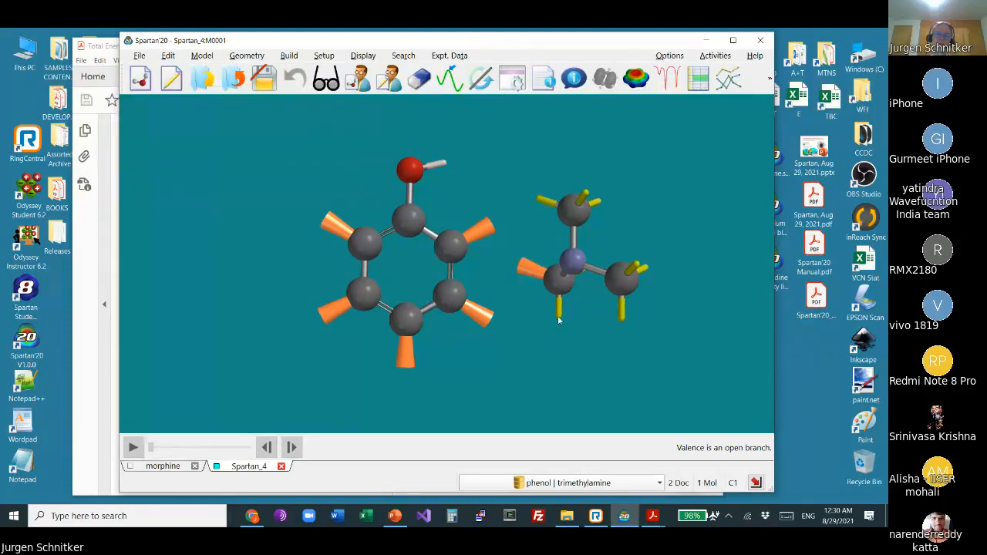
left_click(558, 312)
left_click_drag(643, 184, 655, 210)
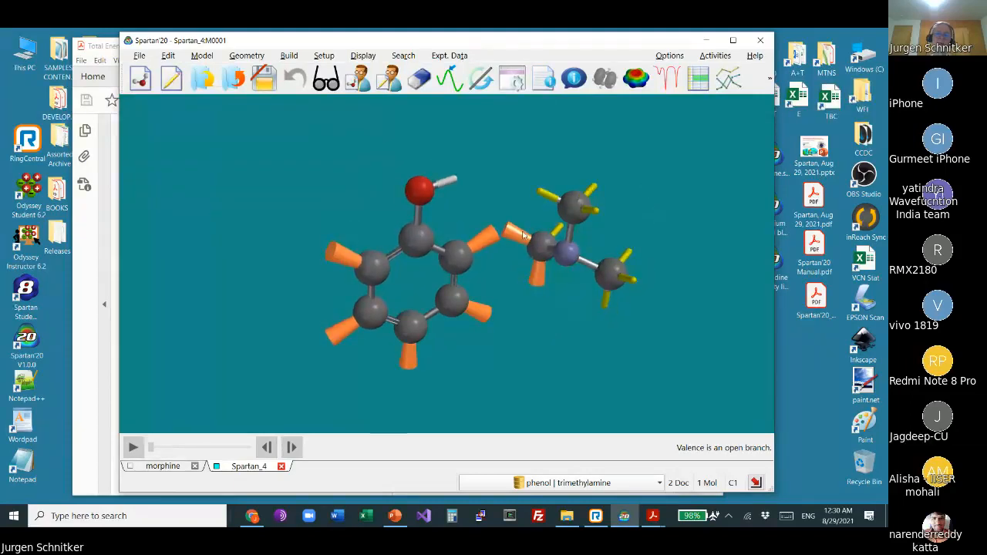
left_click(577, 208)
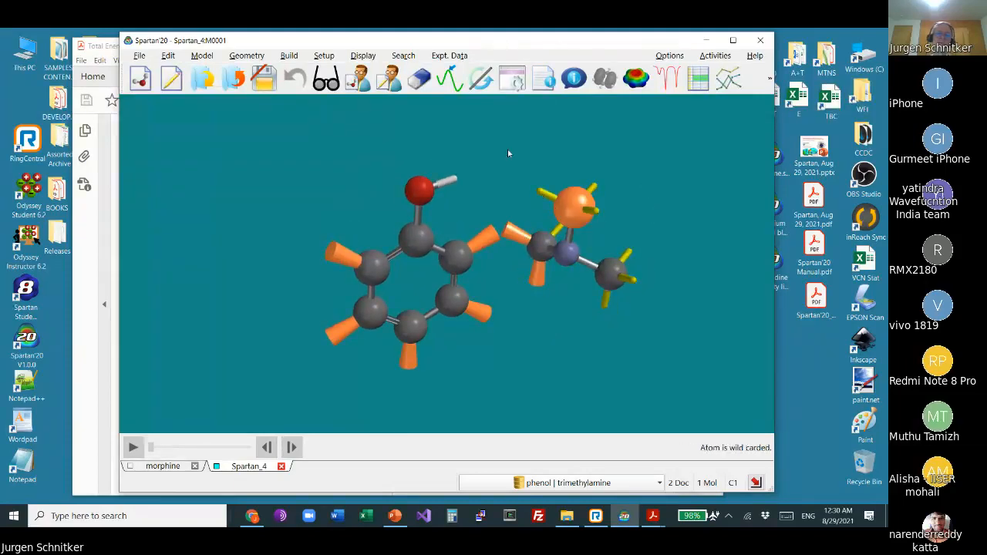
left_click(168, 56)
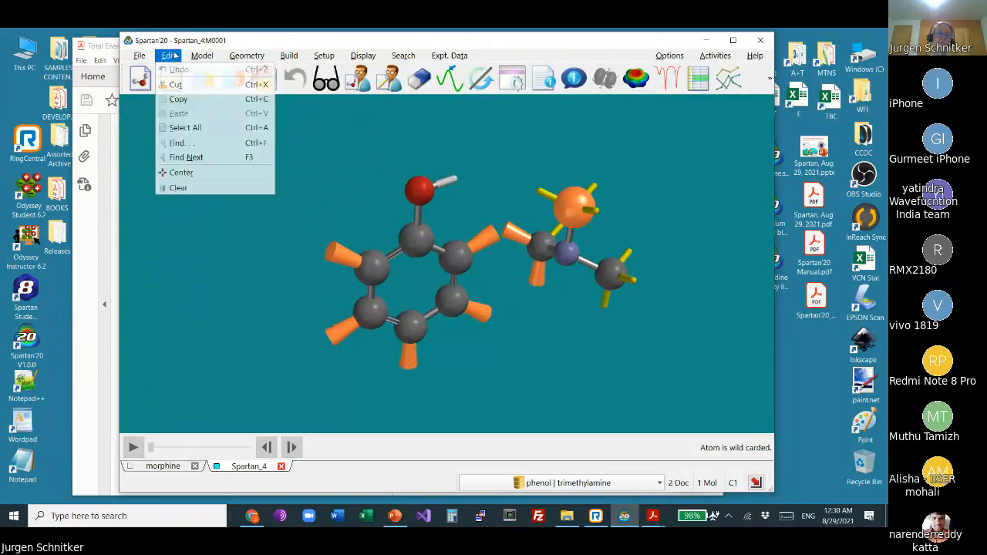
left_click(361, 121)
left_click(577, 204)
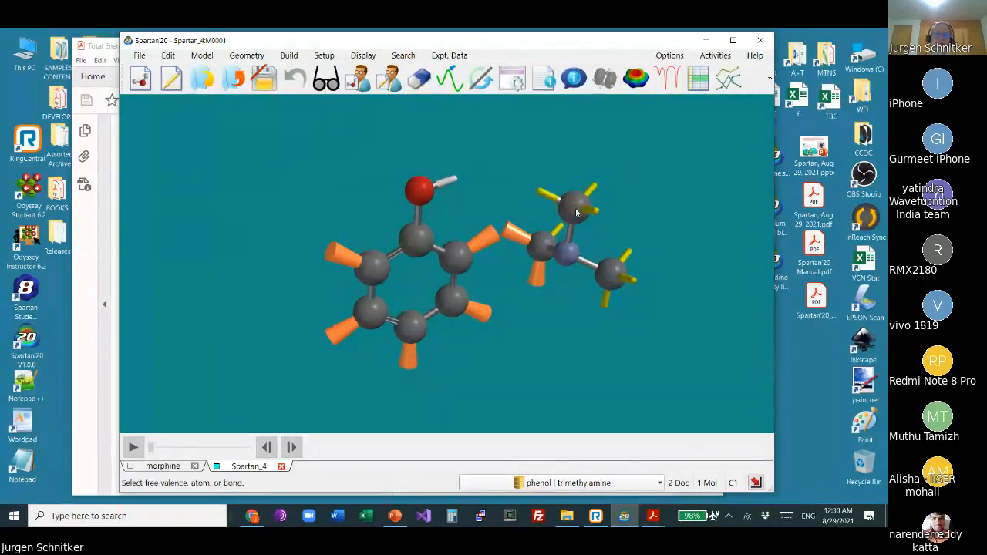
Step: Mark the remaining free valences on the two methyl carbons nearest the phenol and one on the third methyl as open attachment points
left_click(539, 191)
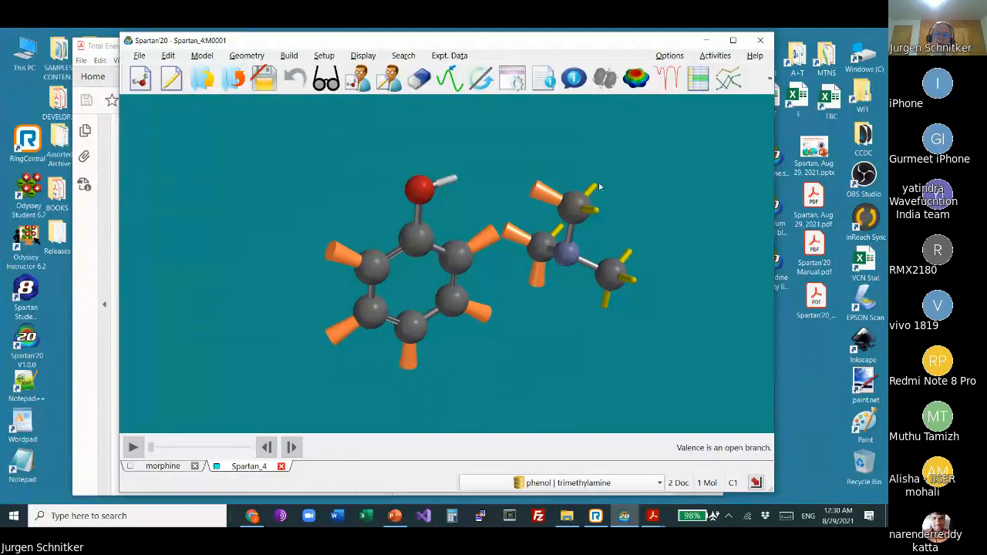
left_click_drag(652, 214, 611, 260)
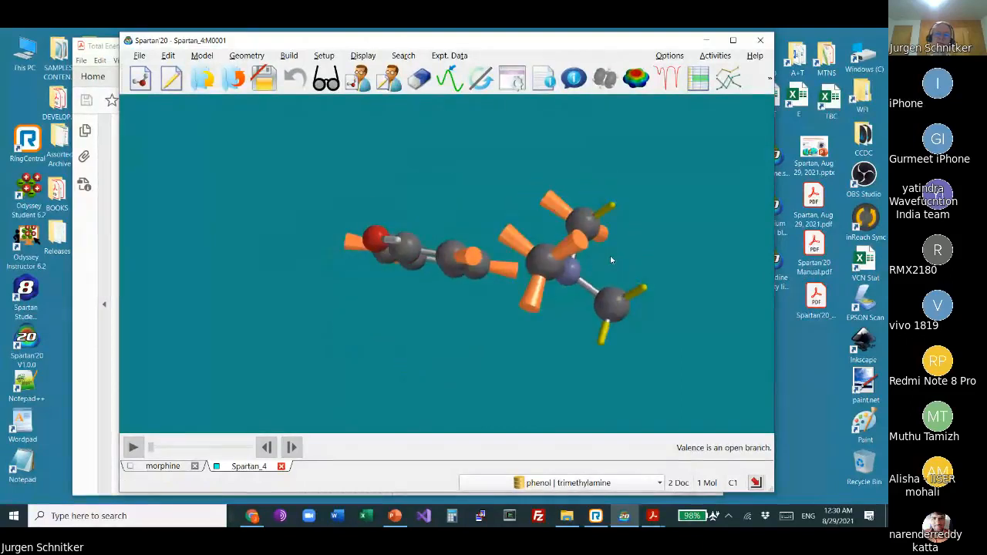
left_click_drag(626, 220, 660, 220)
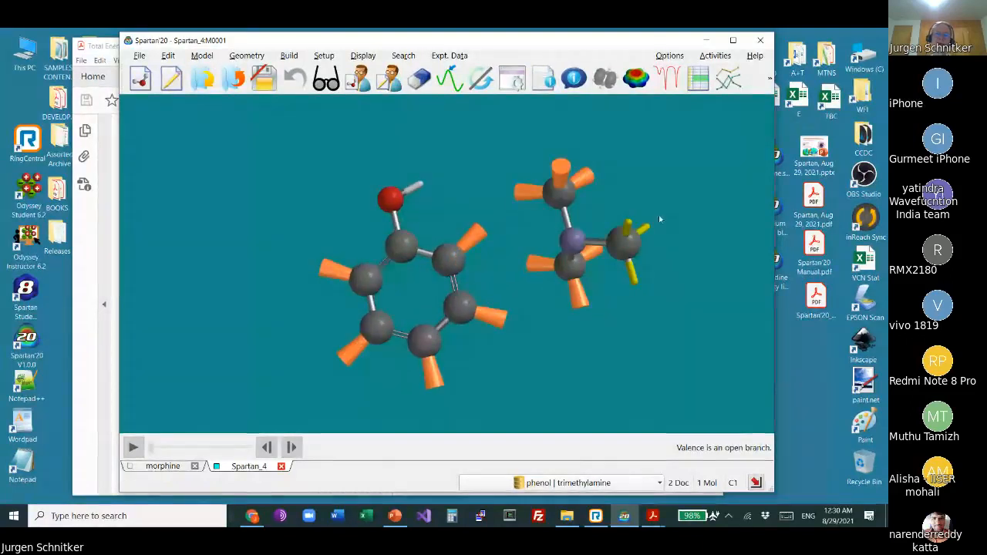
left_click(629, 222)
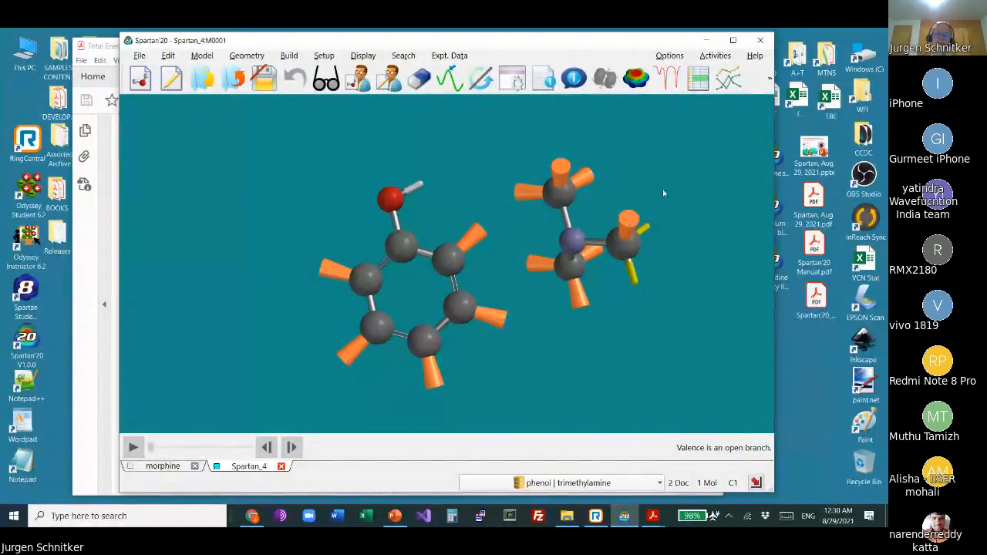
mouse_move(661, 189)
left_mouse_down()
mouse_move(654, 141)
mouse_move(638, 175)
mouse_move(667, 191)
mouse_move(648, 185)
left_mouse_up()
right_click_drag(655, 304, 592, 286)
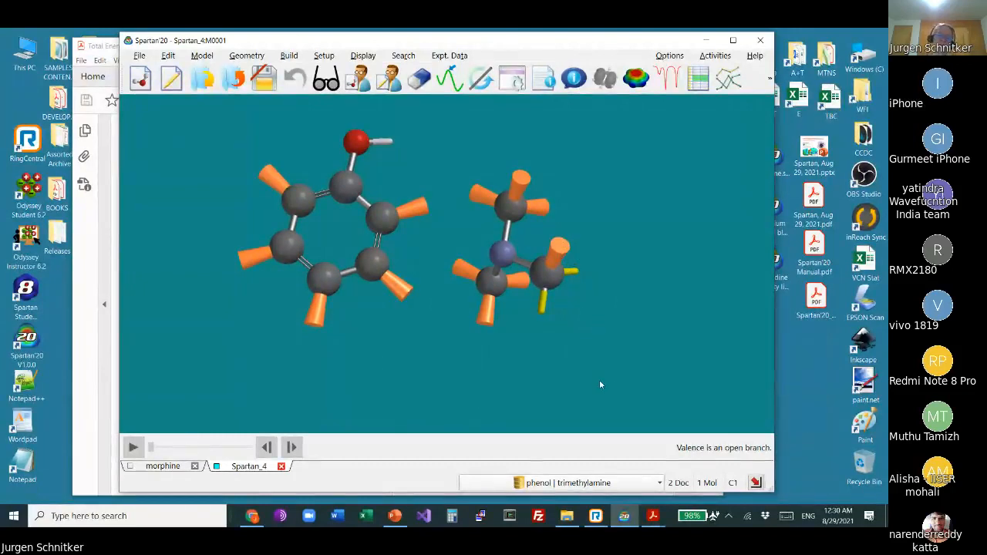
Step: Search the SSPD database with the marked phenol and trimethylamine query and dismiss the completion notice
left_click(404, 55)
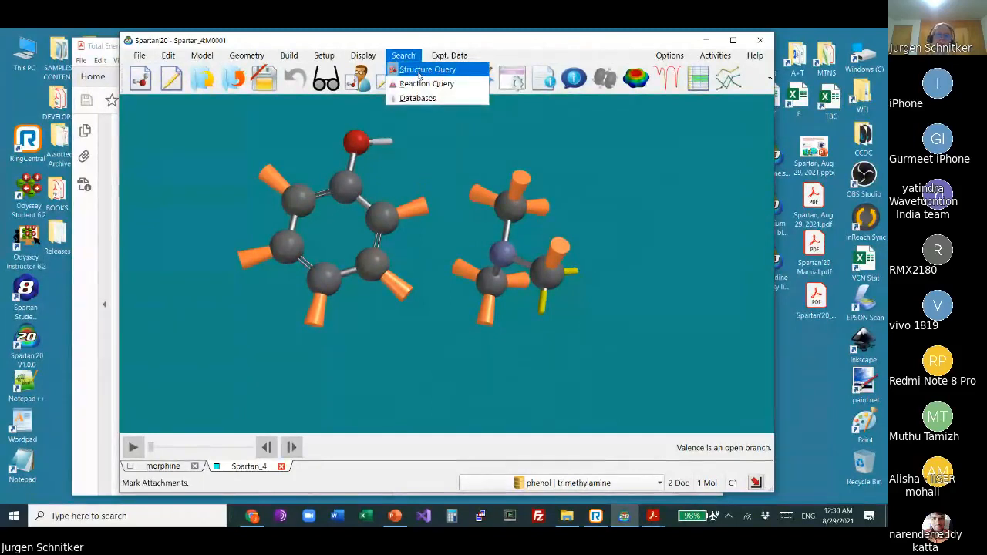
left_click(418, 98)
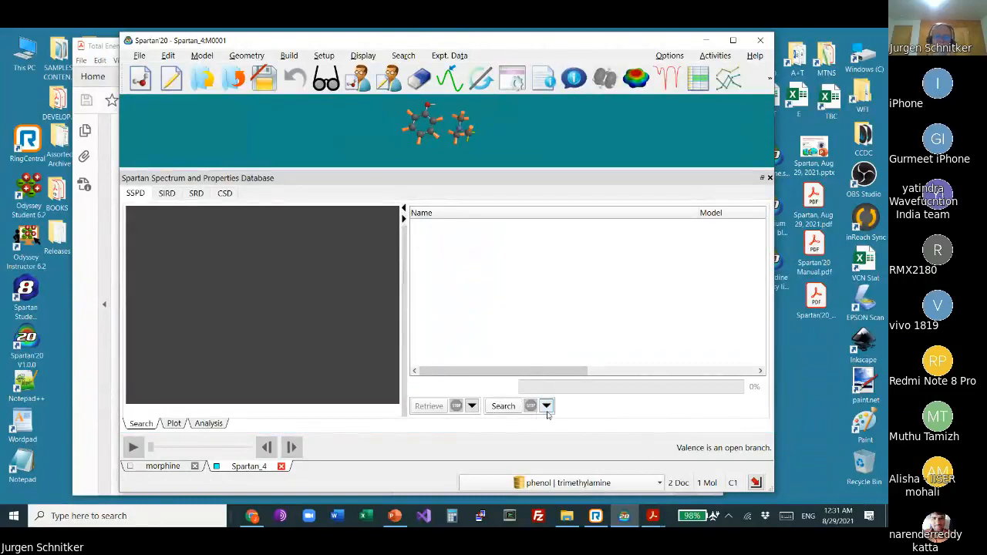
left_click(503, 406)
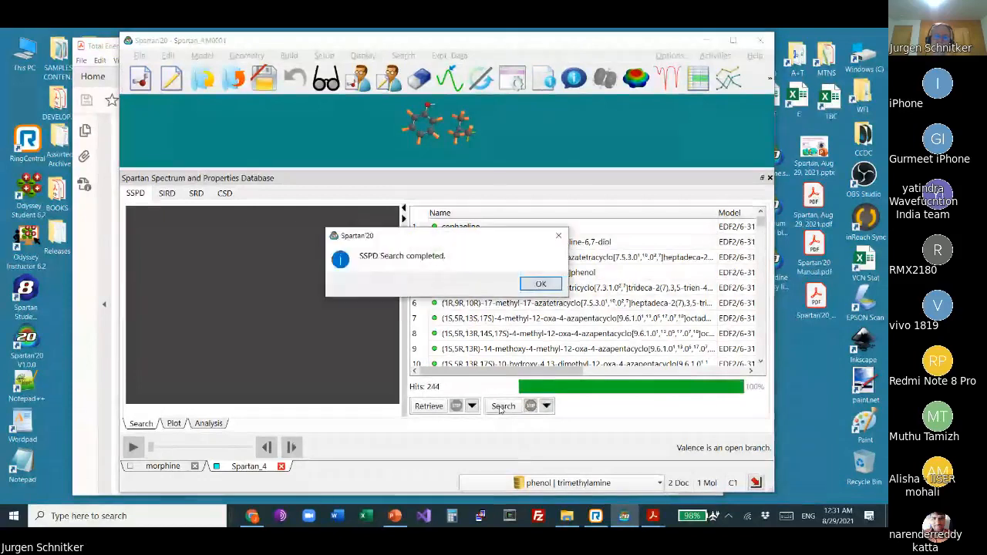
left_click(536, 284)
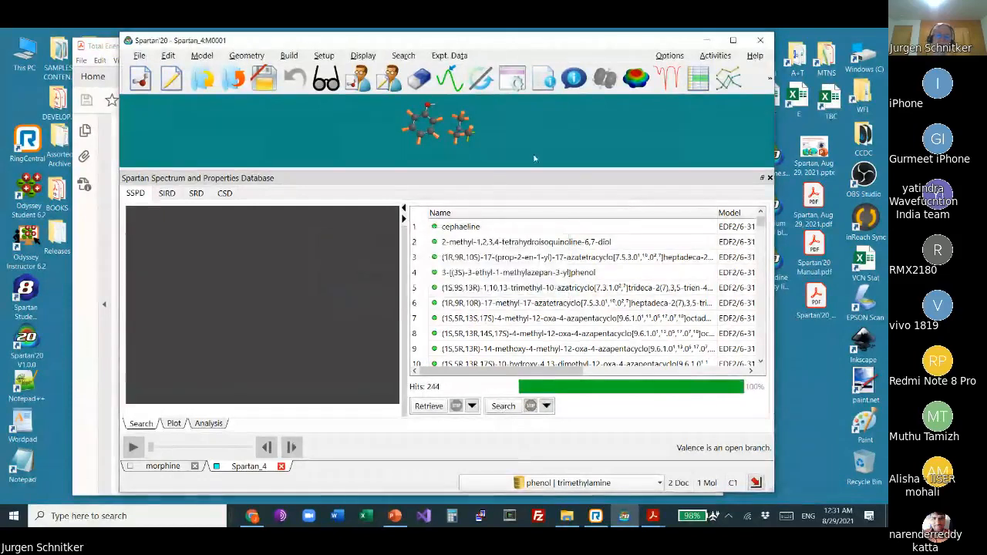
Step: Preview the cephaeline hit, retrieve it into a new document and close the database view
scroll(527, 126, "up", 3)
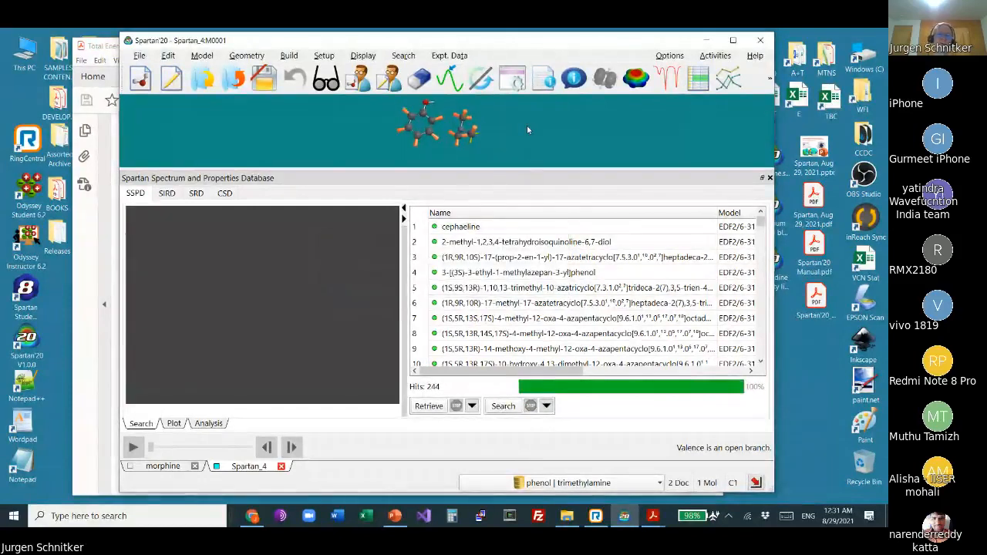
mouse_move(528, 120)
right_mouse_down()
mouse_move(529, 134)
mouse_move(531, 125)
right_mouse_up()
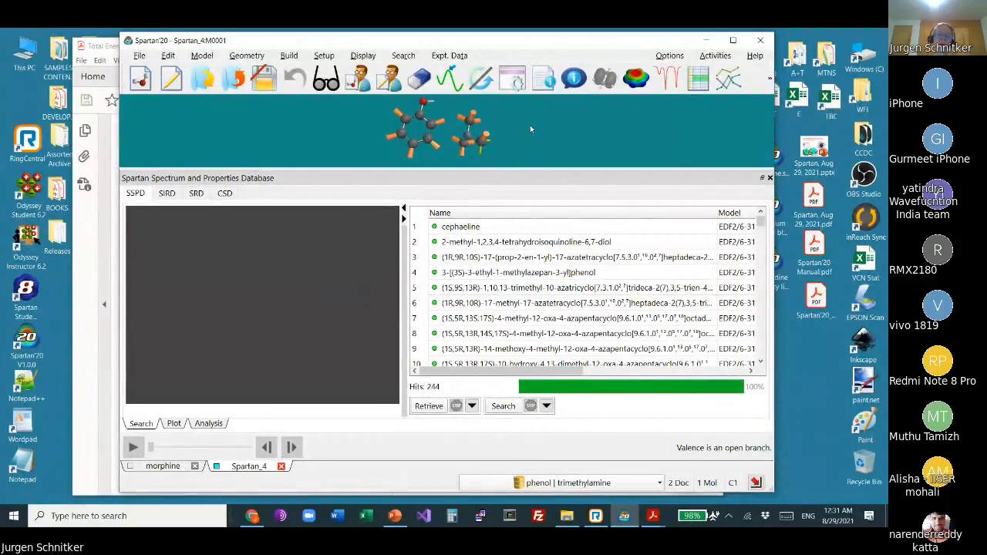
left_click(461, 227)
left_click_drag(362, 340, 318, 328)
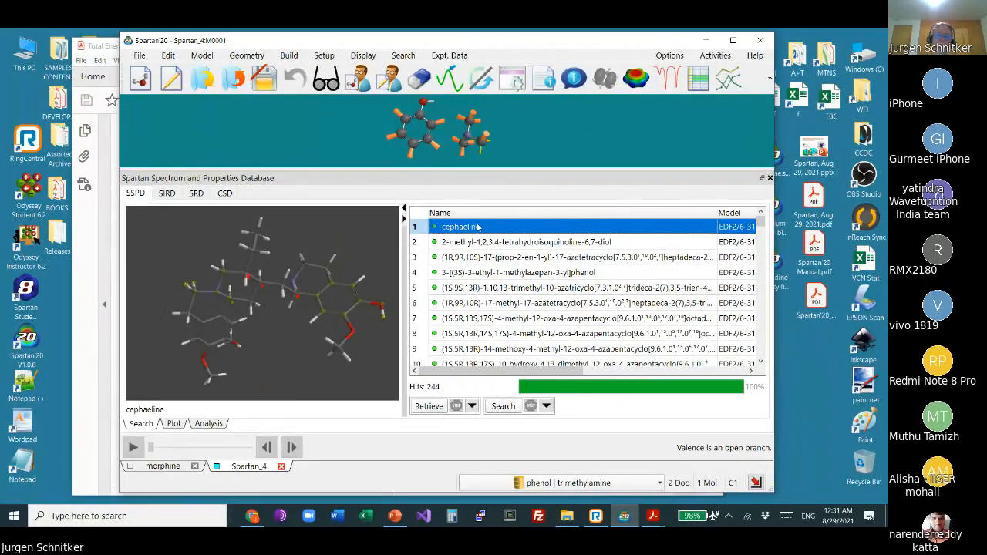
left_click(429, 406)
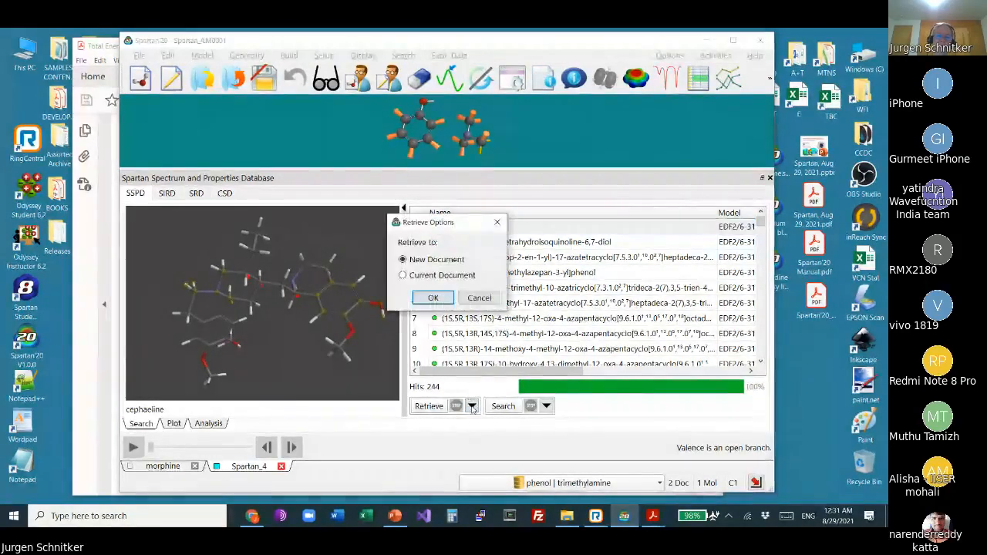
left_click(433, 297)
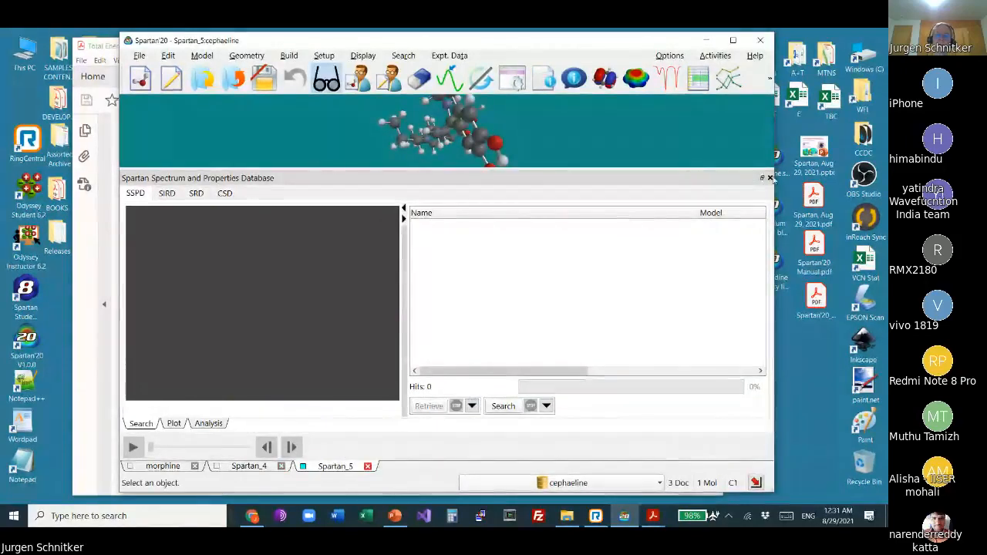
left_click(769, 178)
Step: Examine the retrieved cephaeline molecule from several angles and highlight its rotatable bonds that define the conformers
left_click_drag(630, 179, 598, 210)
scroll(597, 210, "down", 3)
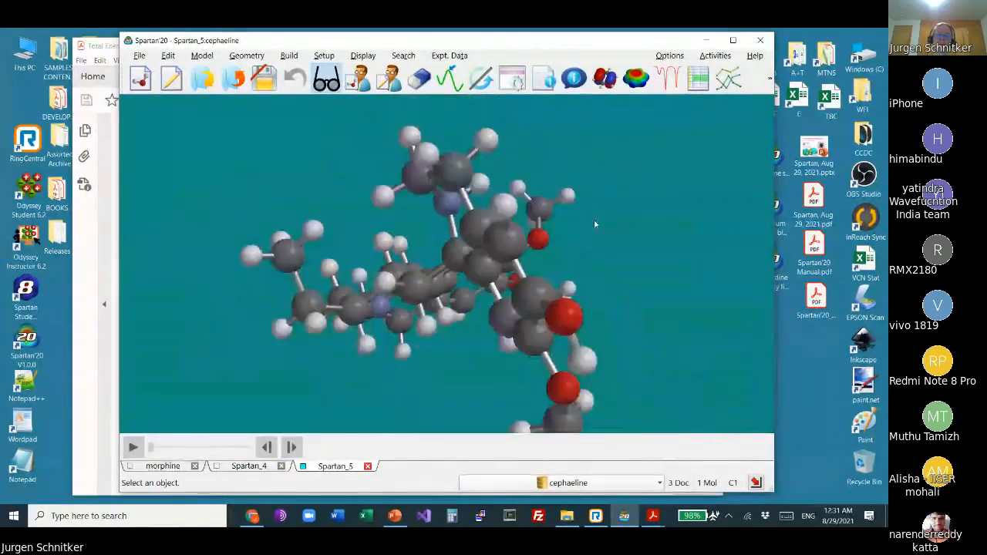
left_click_drag(562, 275, 566, 294)
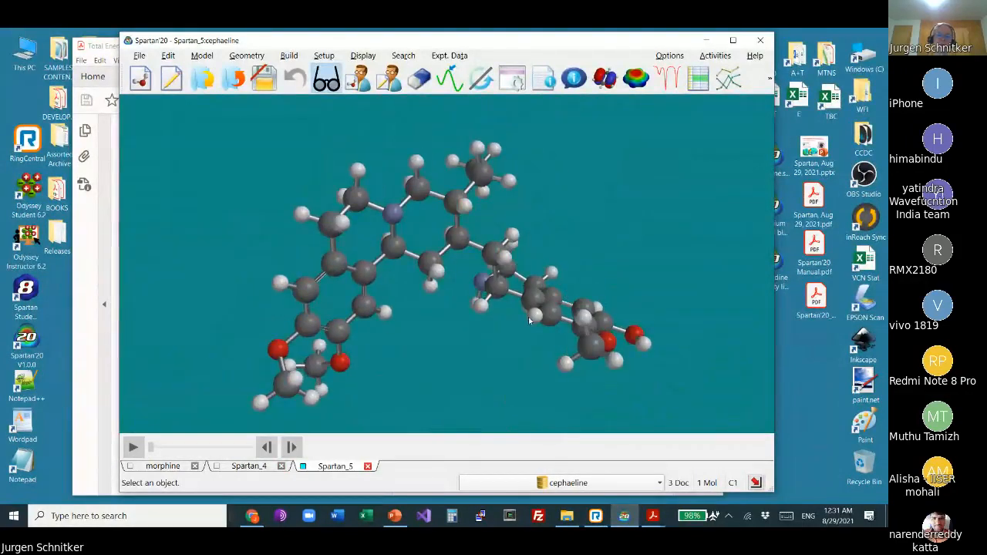
left_click_drag(521, 320, 466, 323)
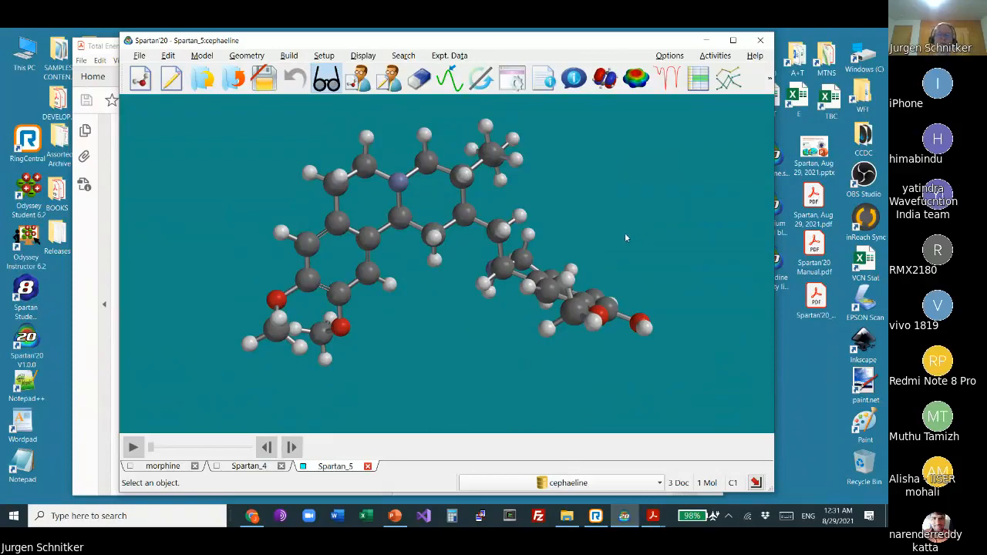
left_click_drag(626, 237, 604, 252)
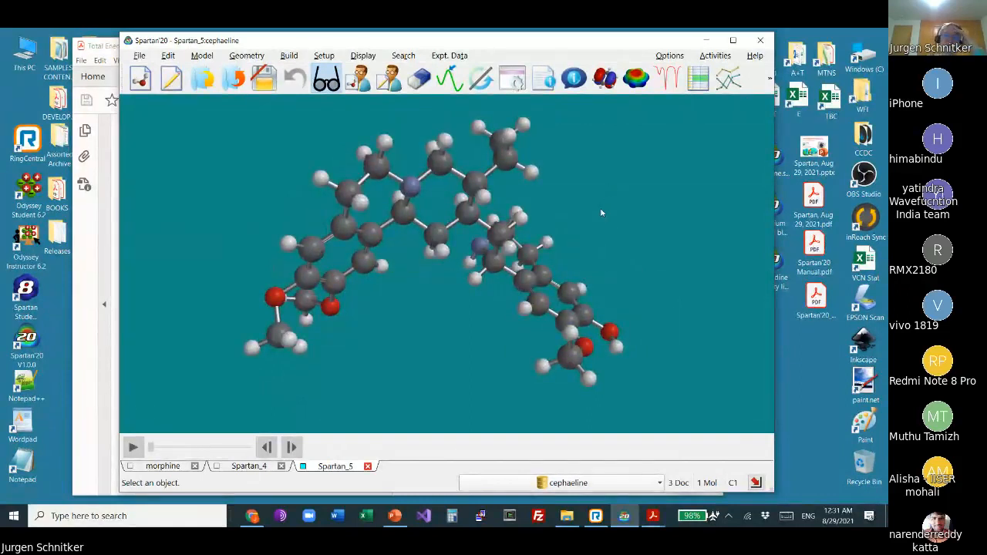
left_click_drag(602, 227, 593, 205)
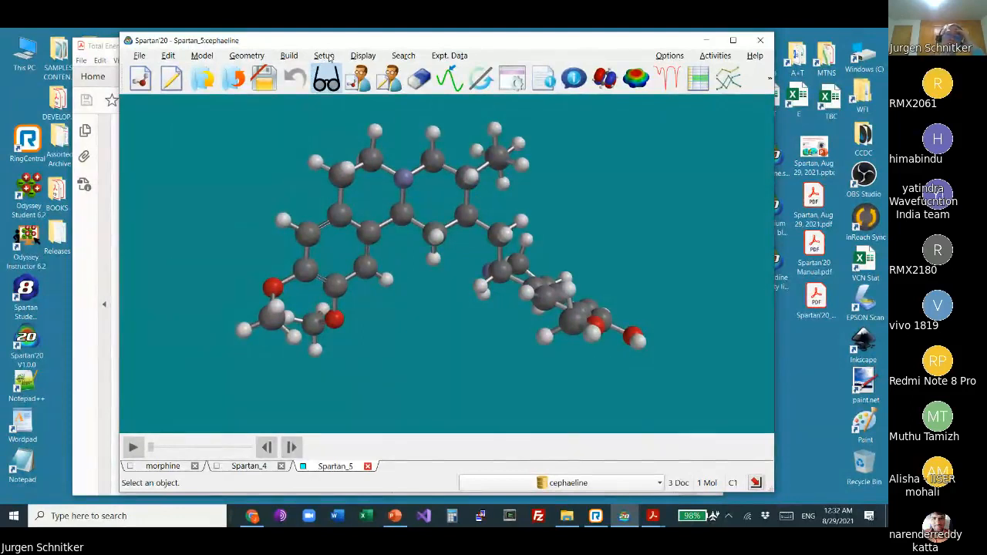
left_click(245, 57)
left_click(269, 128)
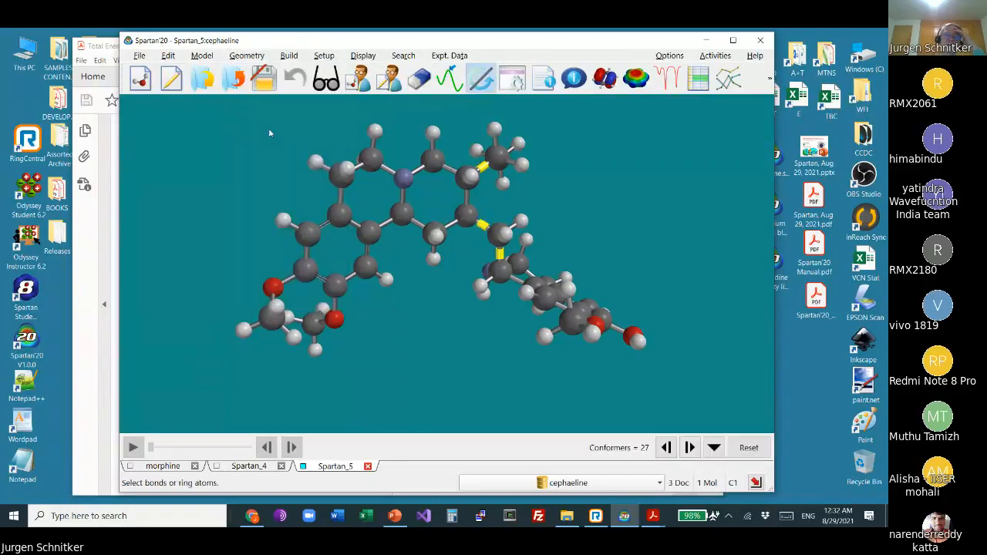
Step: Set up a Similarity Library calculation for the cephaeline molecule and submit it
left_click_drag(632, 264, 528, 300)
left_click_drag(528, 319, 525, 298)
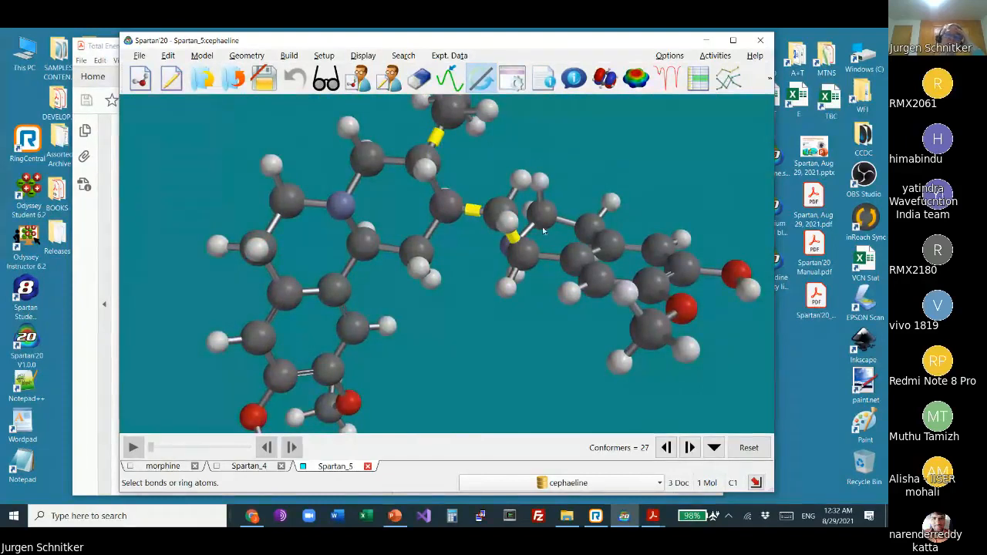
left_click(326, 56)
left_click(340, 68)
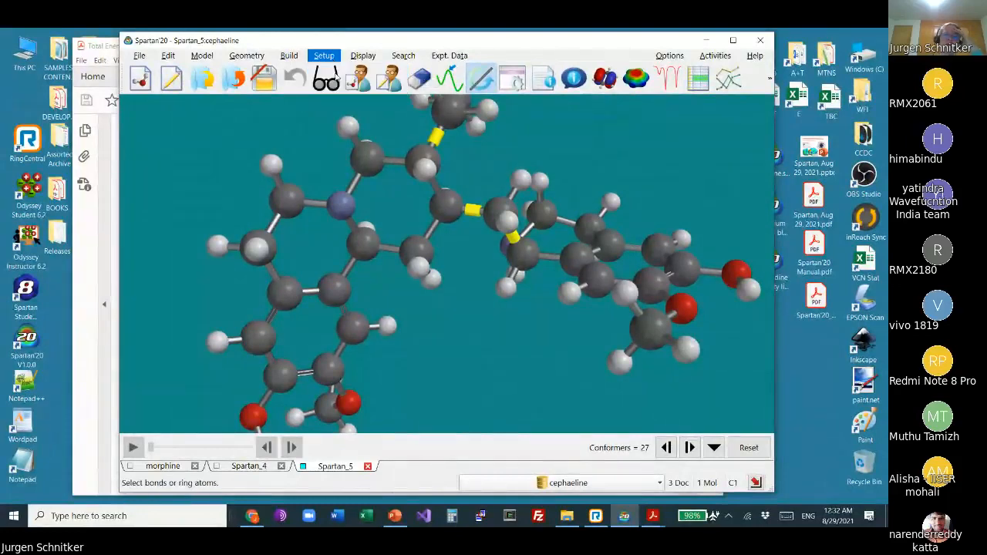
left_click(253, 217)
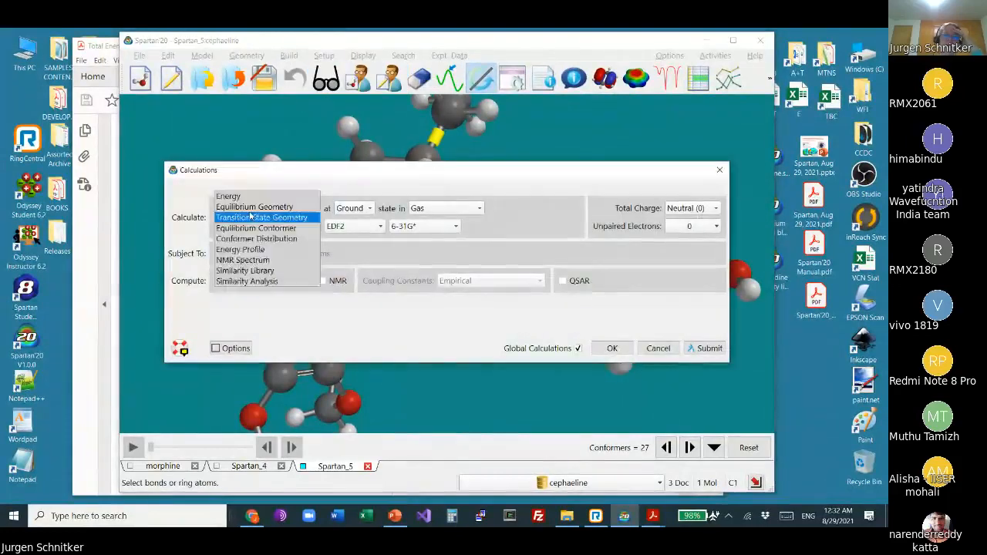
left_click(255, 272)
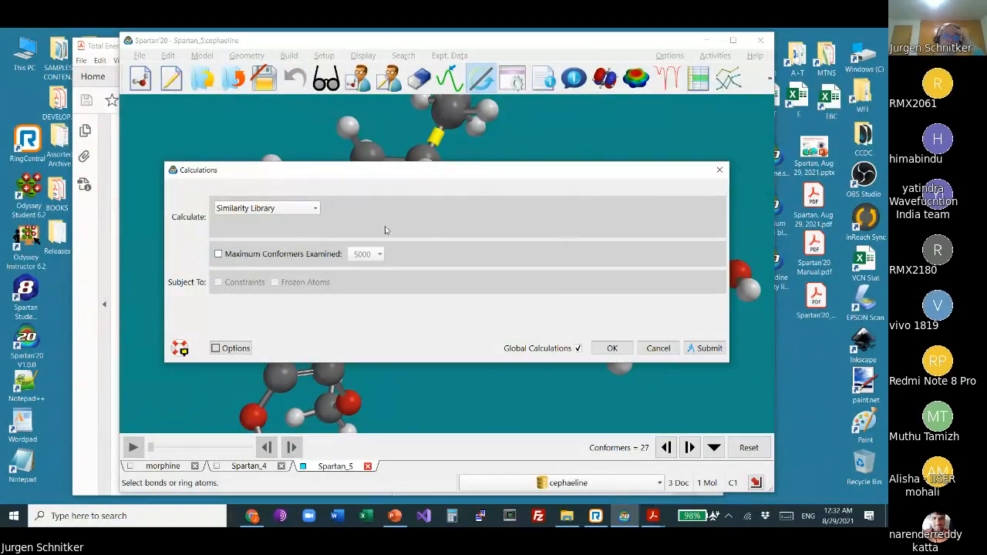
left_click(707, 349)
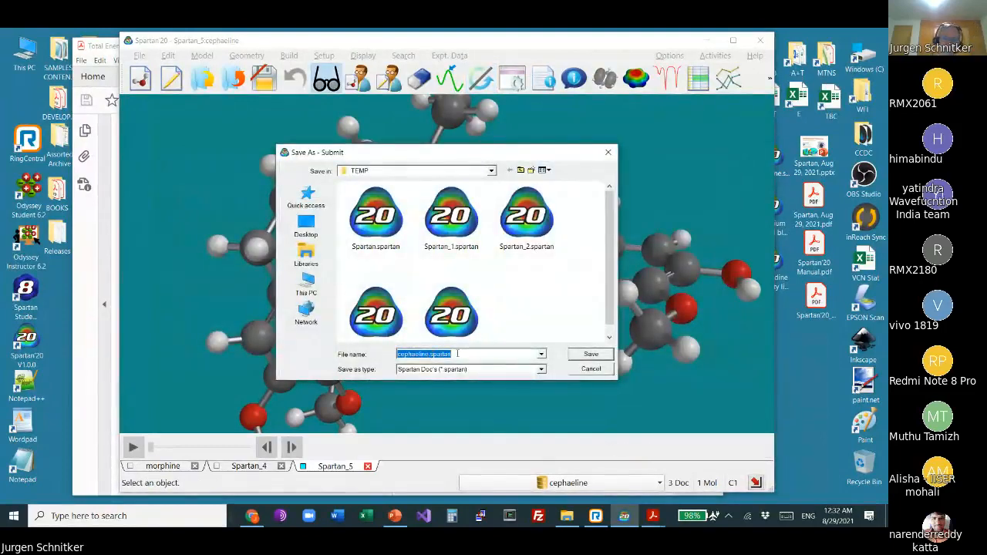
Step: Save the submitted job as "cephaeline conformers" in the TEMP folder and dismiss the start notice
left_click(458, 353)
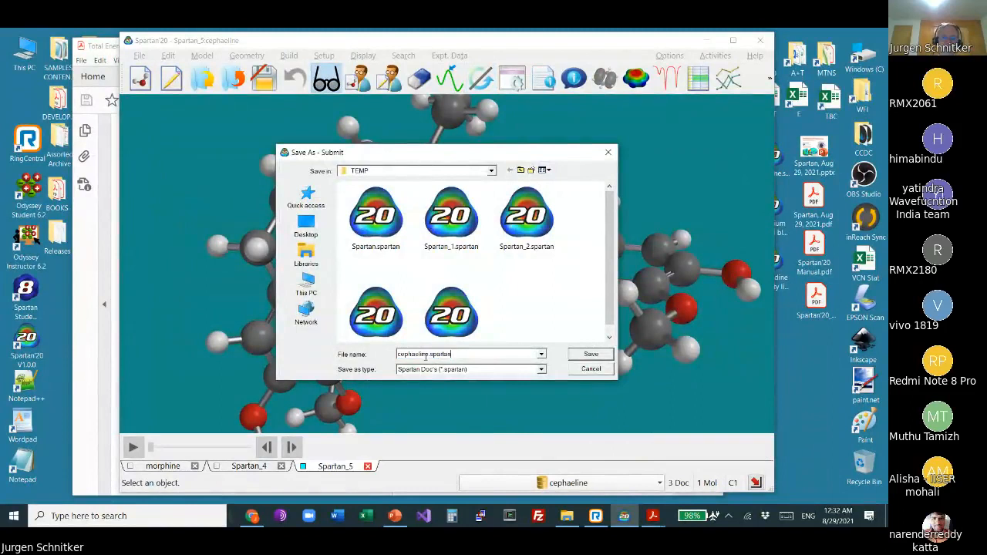
left_click_drag(428, 355, 524, 345)
type("conformers")
left_click(589, 353)
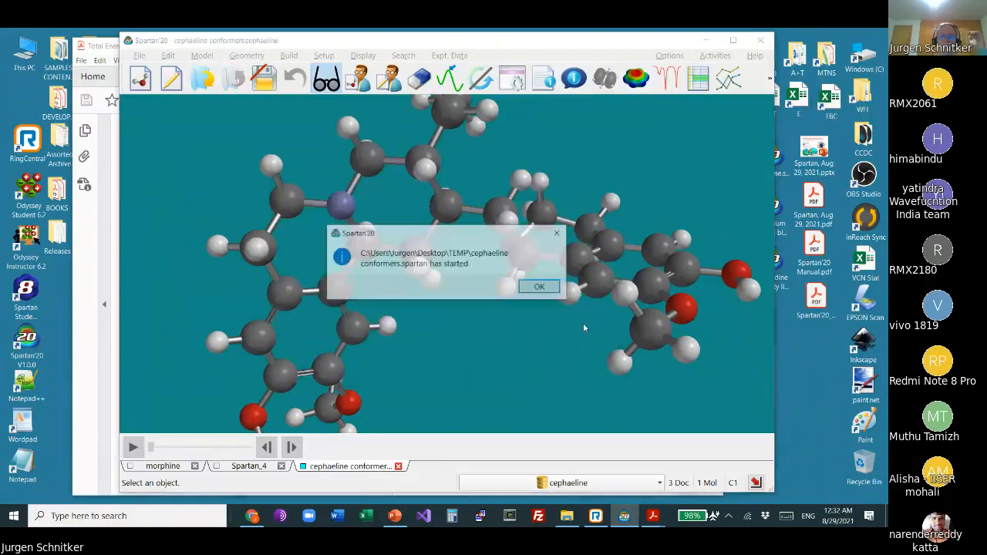
left_click(531, 288)
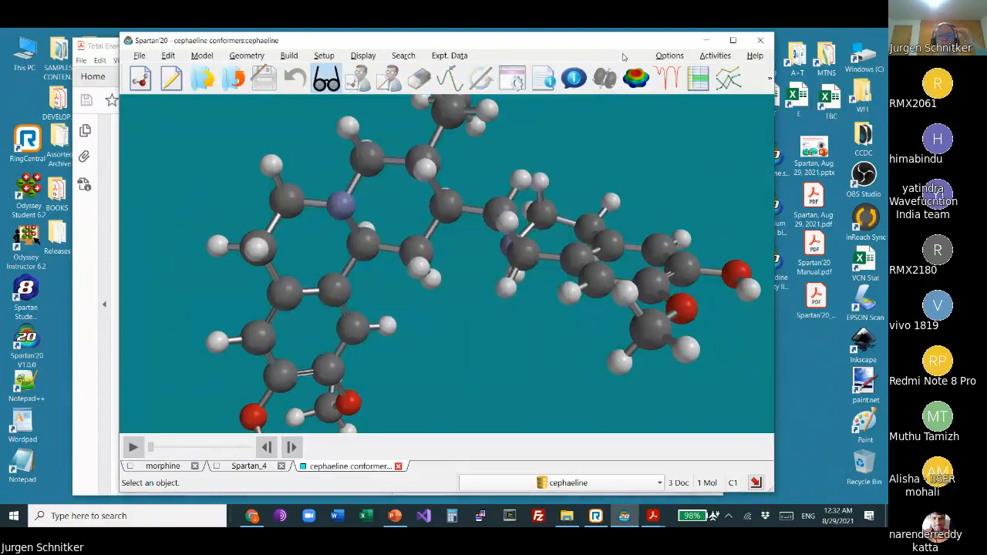
Step: Monitor the running cephaeline conformers job and its candidate-by-candidate output, then dismiss the completion notice and close the monitor
scroll(542, 196, "down", 3)
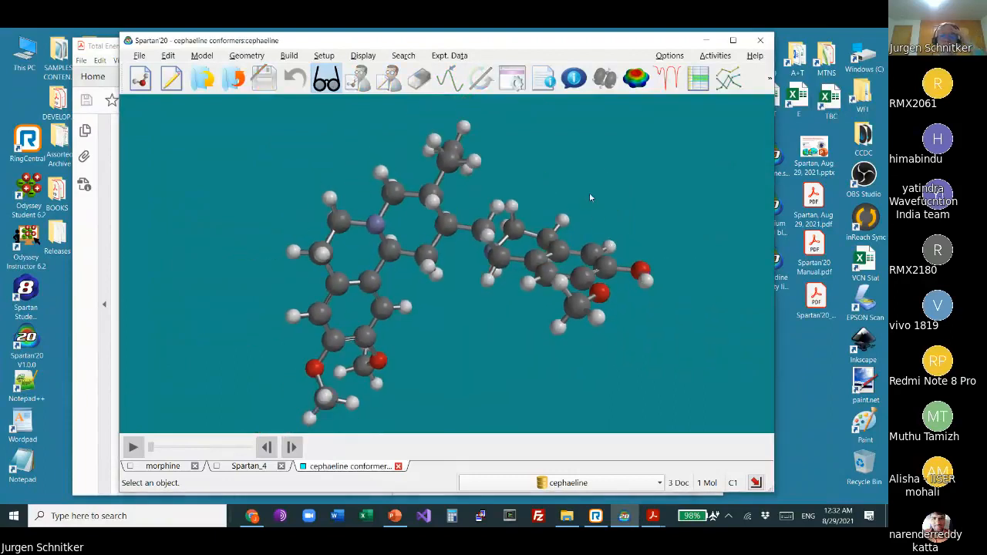
right_click_drag(681, 293, 605, 273)
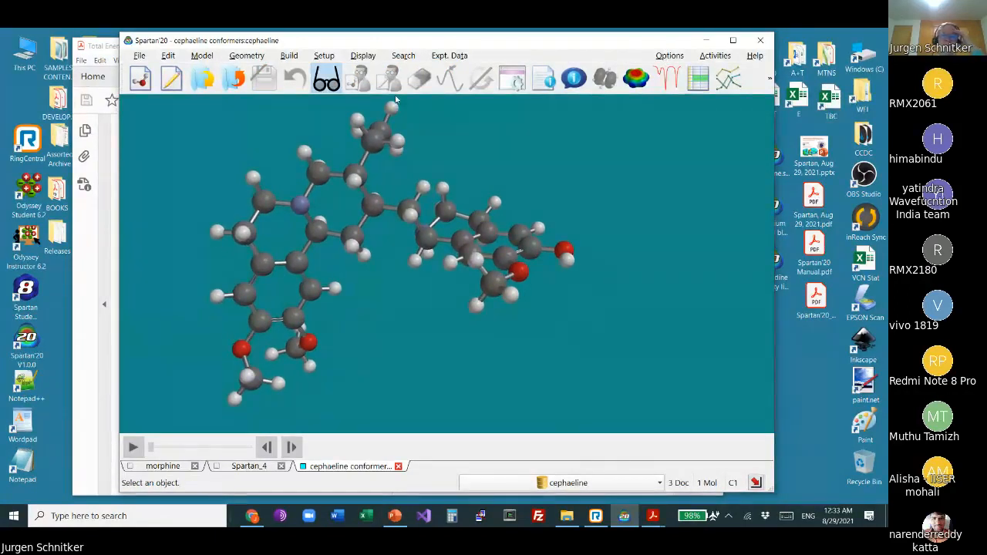
left_click(682, 56)
left_click(678, 126)
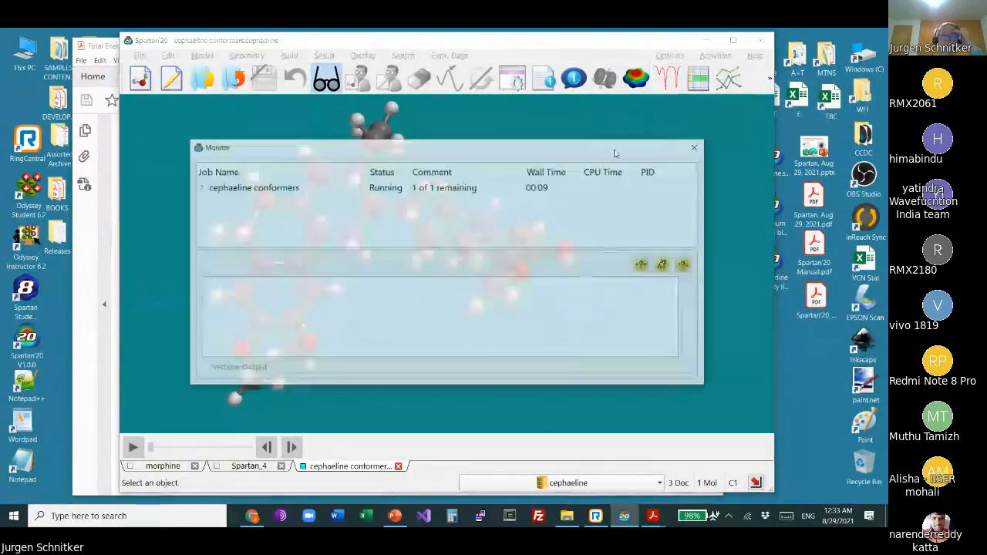
left_click(232, 187)
left_click(199, 186)
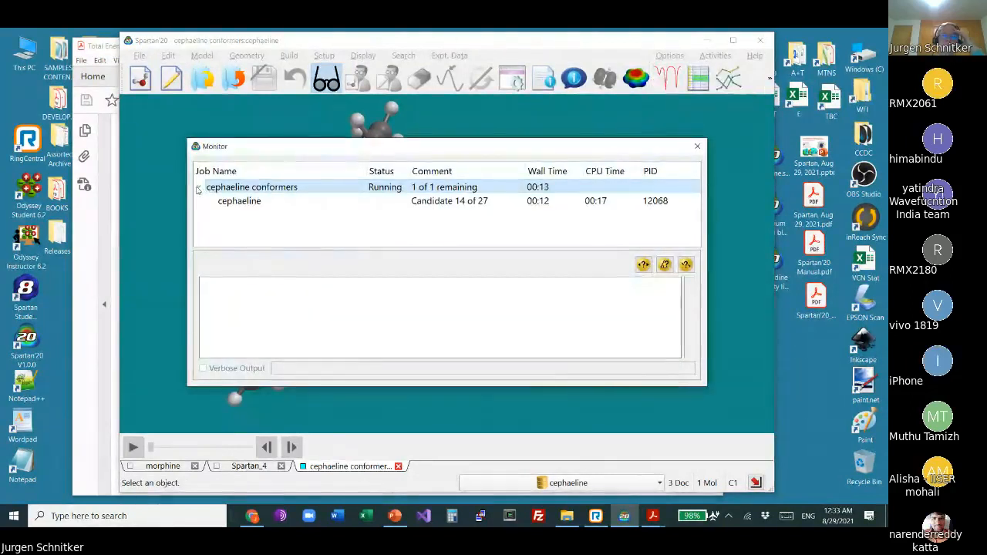
left_click(239, 200)
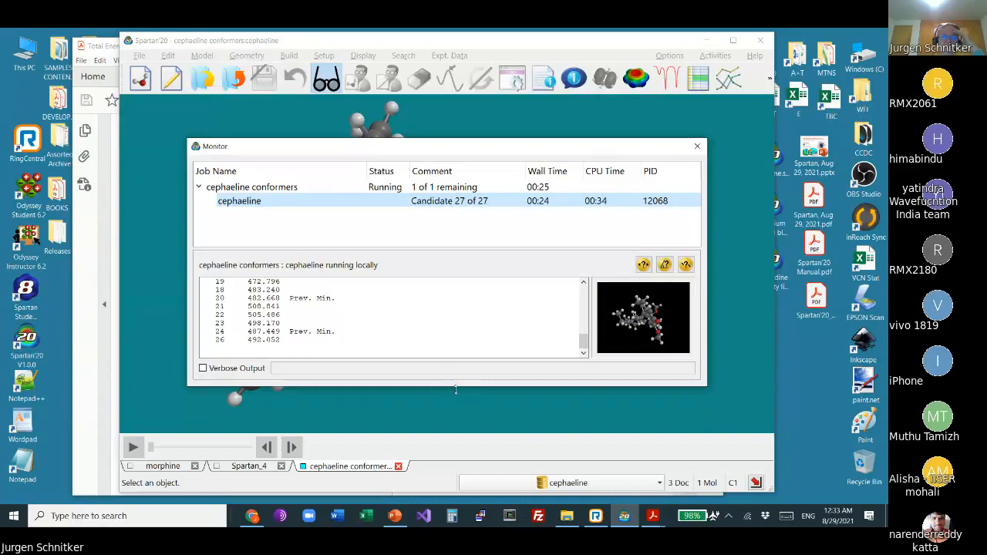
left_click_drag(455, 390, 456, 429)
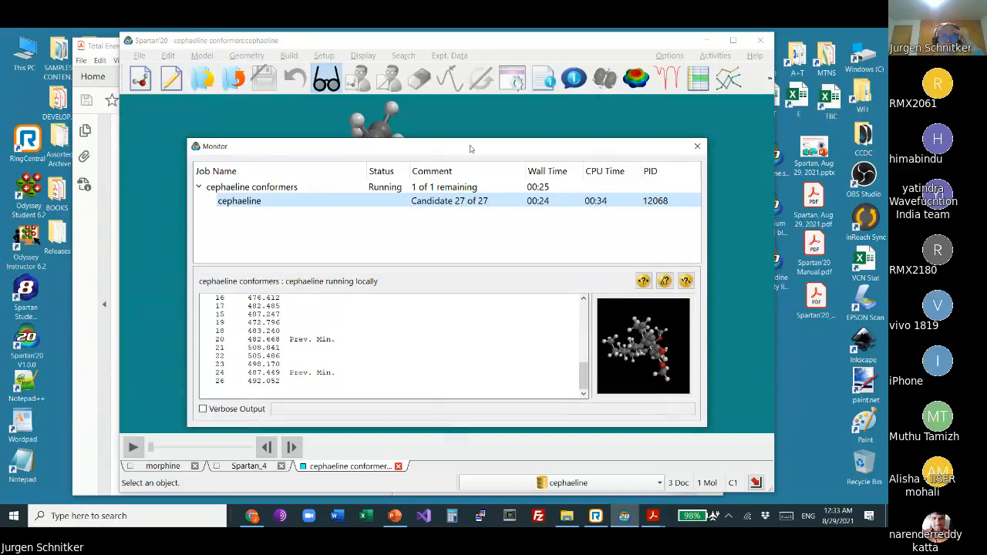
left_click_drag(470, 149, 512, 74)
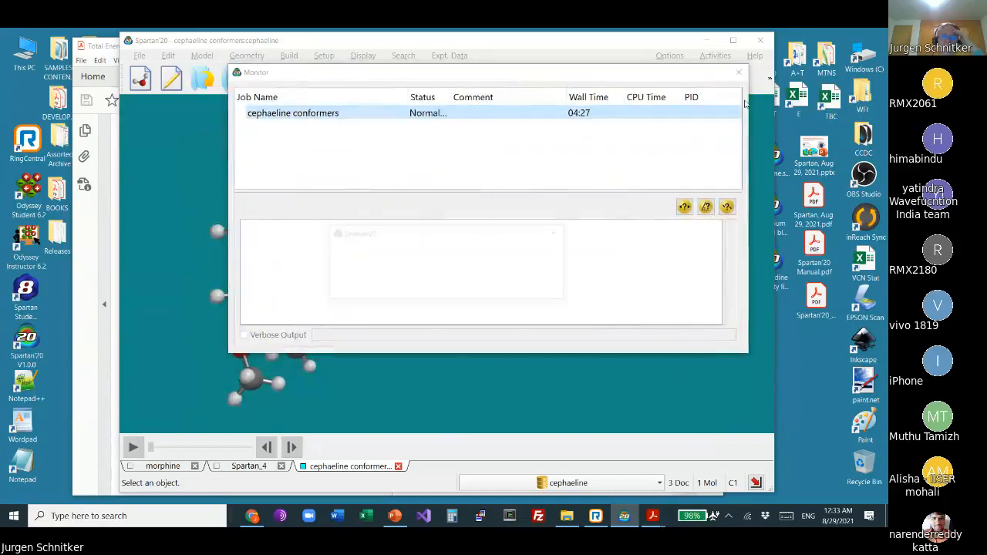
left_click(540, 287)
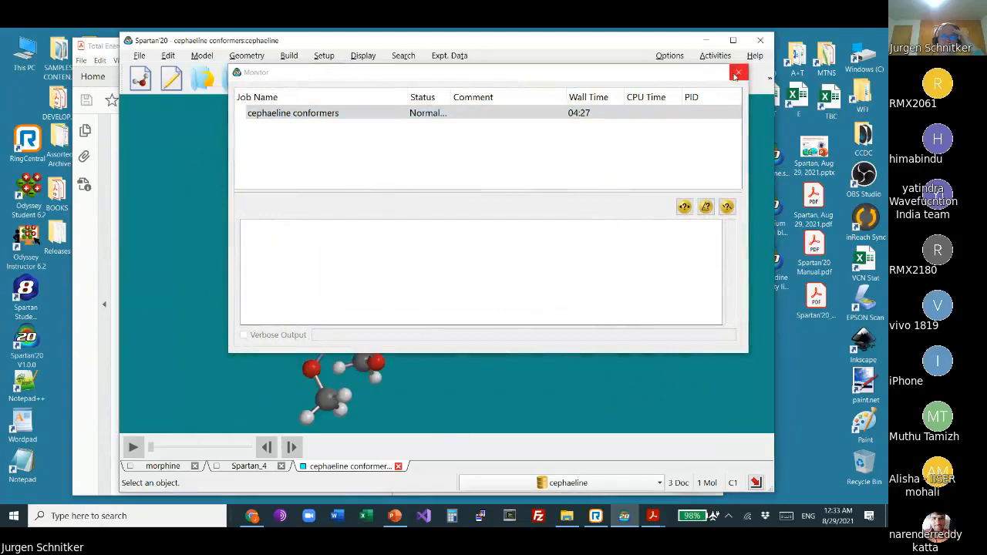
left_click(737, 73)
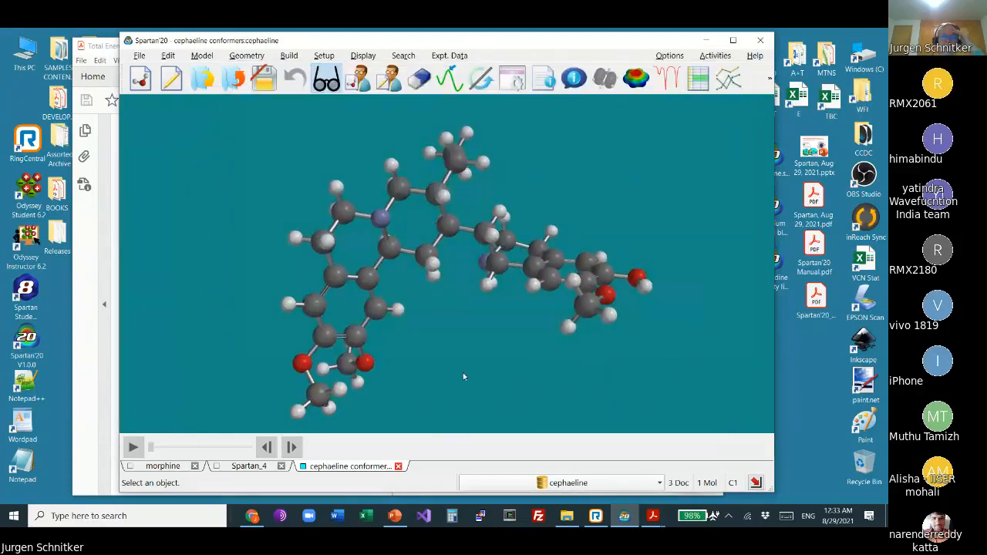
Step: Check the conformer count and its explanation in cephaeline's molecule properties, then close the properties
left_click(363, 55)
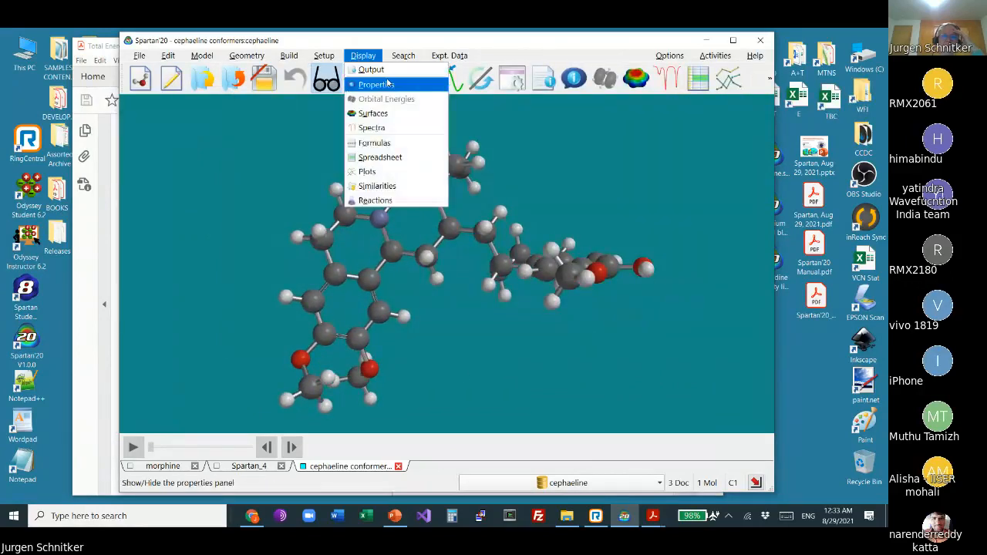
left_click(376, 84)
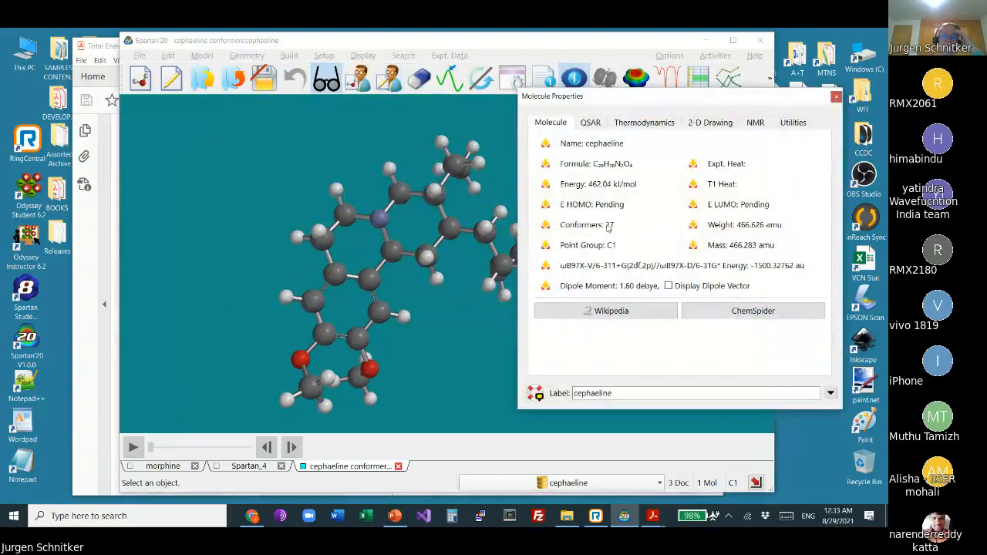
mouse_move(607, 227)
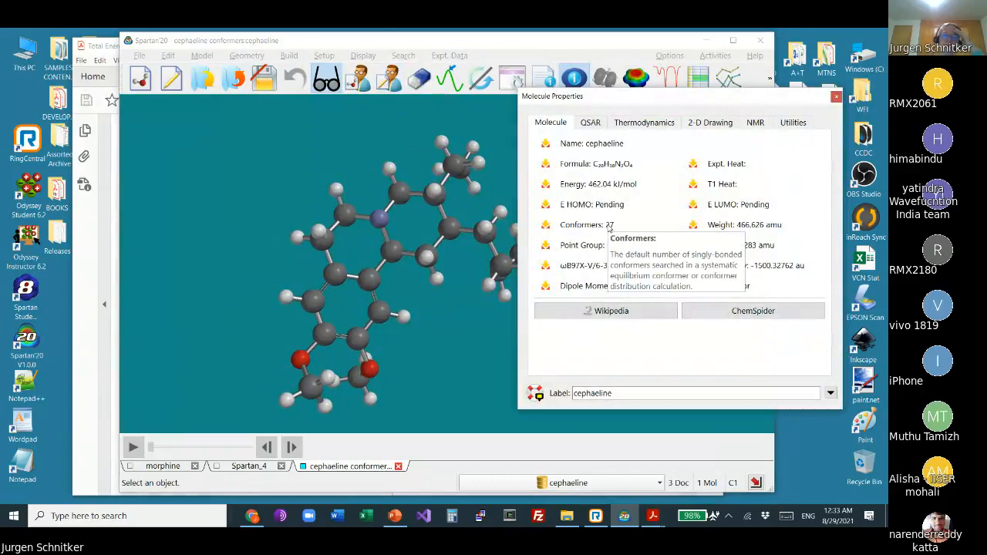
left_click(835, 97)
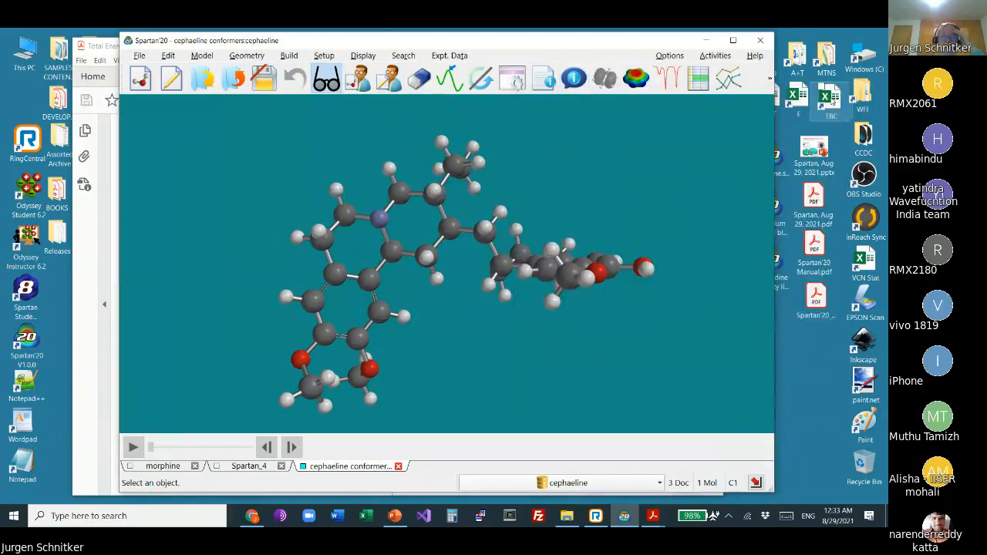
Step: Close the cephaeline conformers document, saving its changes
left_click_drag(350, 240, 446, 374)
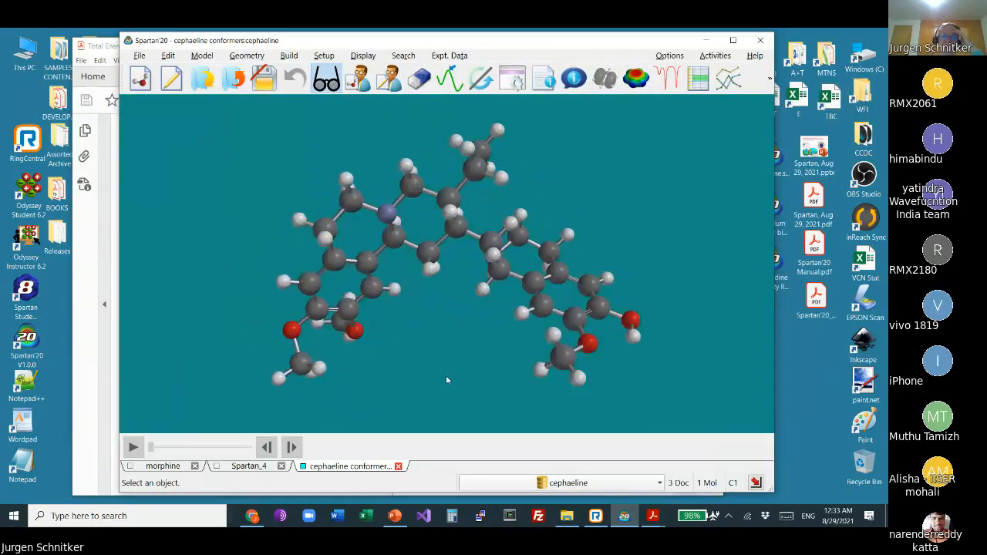
left_click(238, 80)
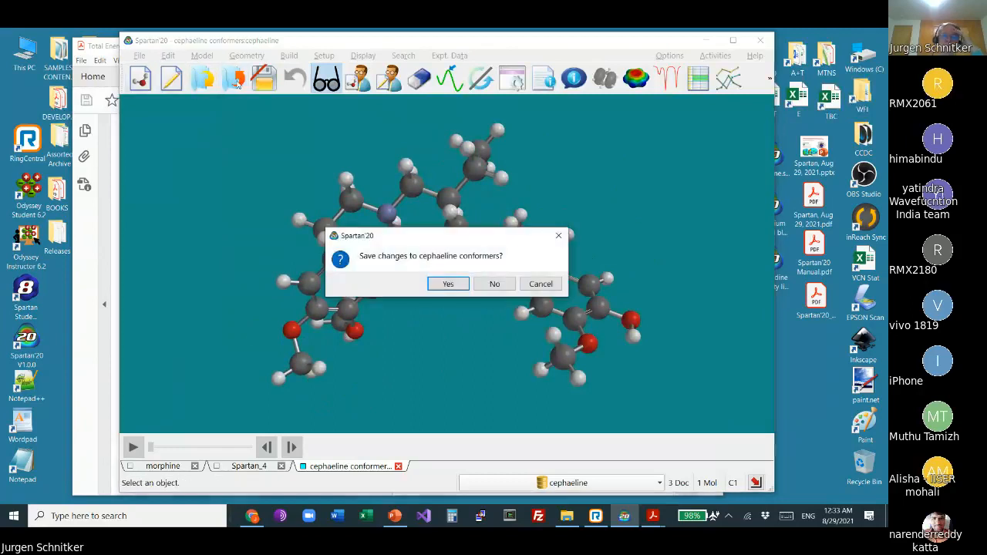
left_click(445, 284)
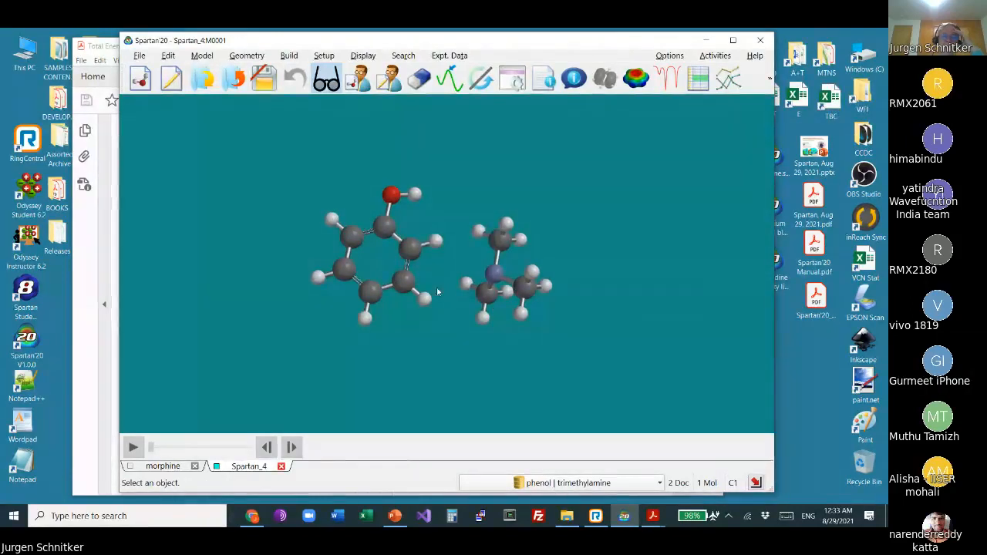
Step: Switch to the morphine document and show its similarity centers for editing
left_click(170, 467)
left_click_drag(372, 337, 458, 335)
scroll(457, 315, "up", 3)
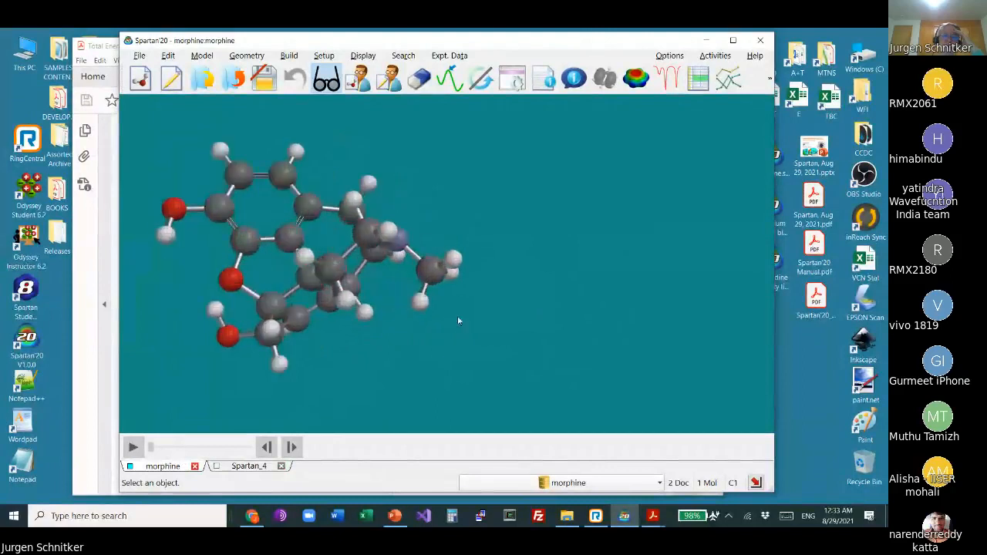
right_click_drag(457, 315, 546, 284)
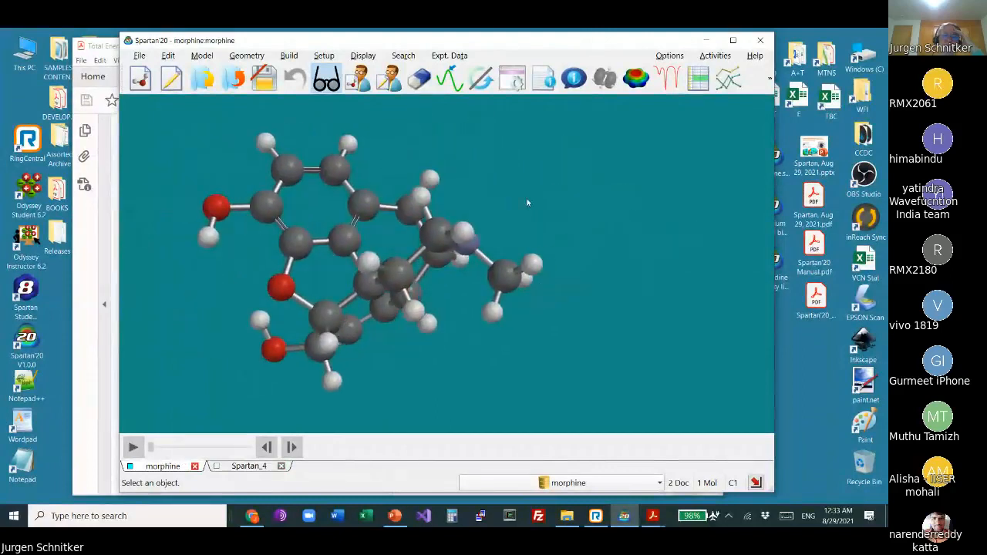
left_click_drag(527, 203, 550, 254)
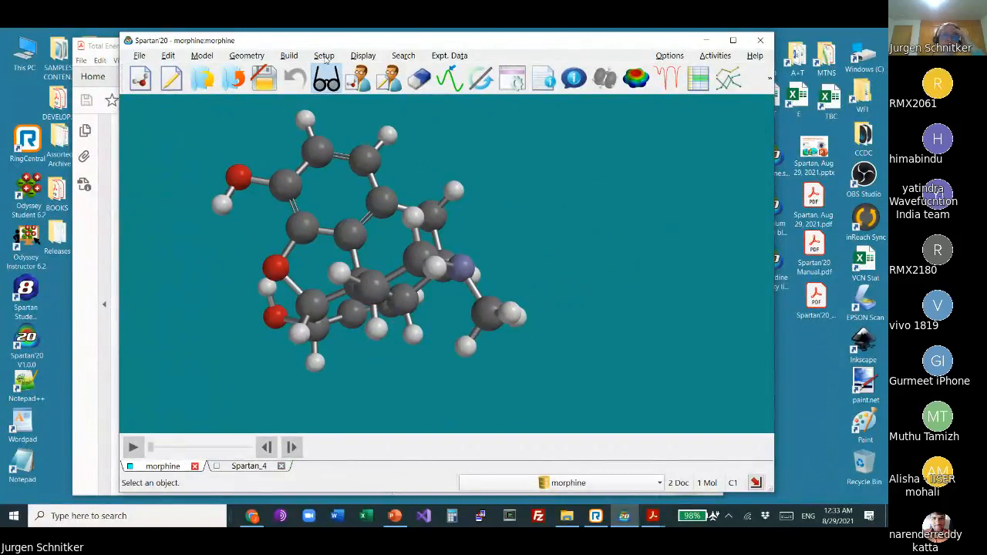
left_click(247, 55)
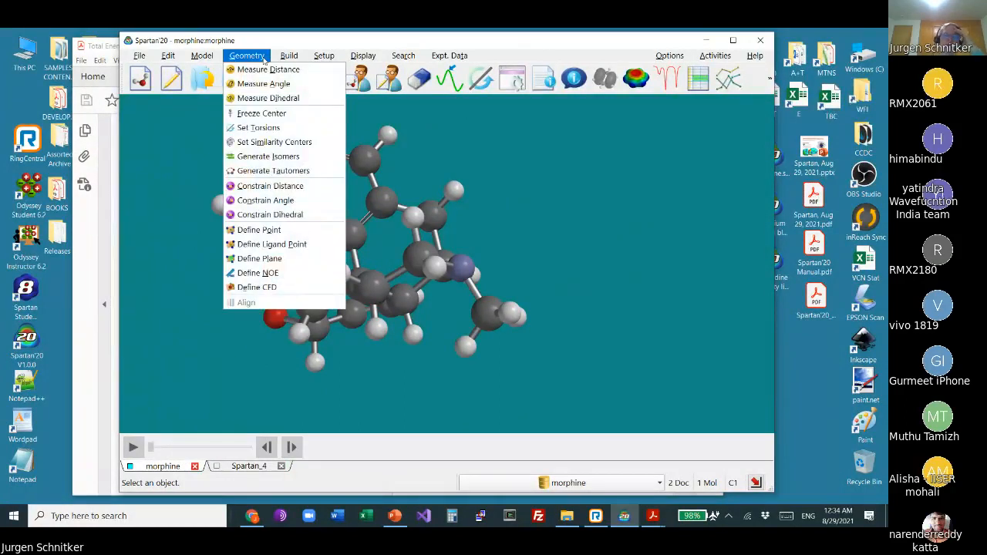
left_click(270, 144)
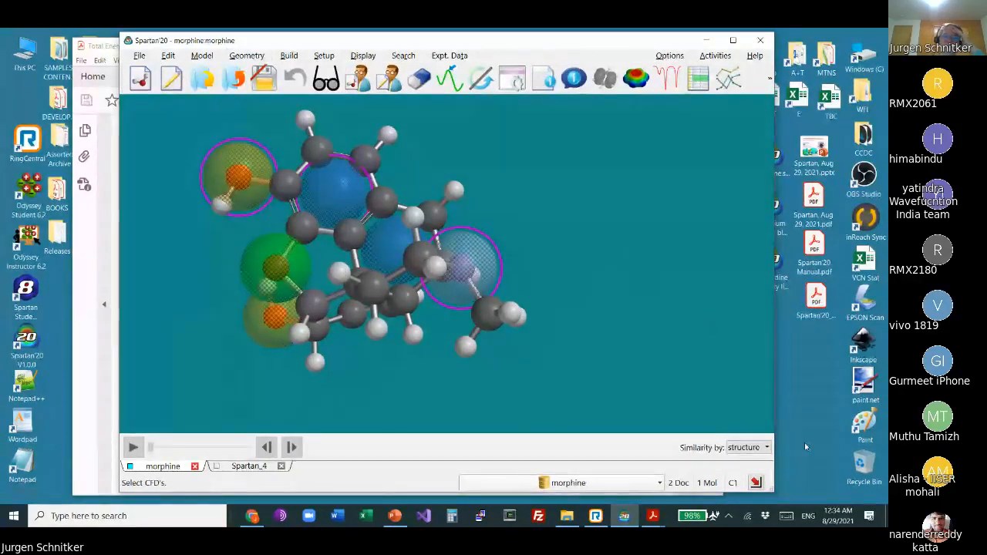
Step: Inspect morphine's CFD similarity centers, then set similarity by structure and examine the marked phenol and amine atoms
scroll(563, 328, "up", 1)
right_click_drag(572, 263, 572, 284)
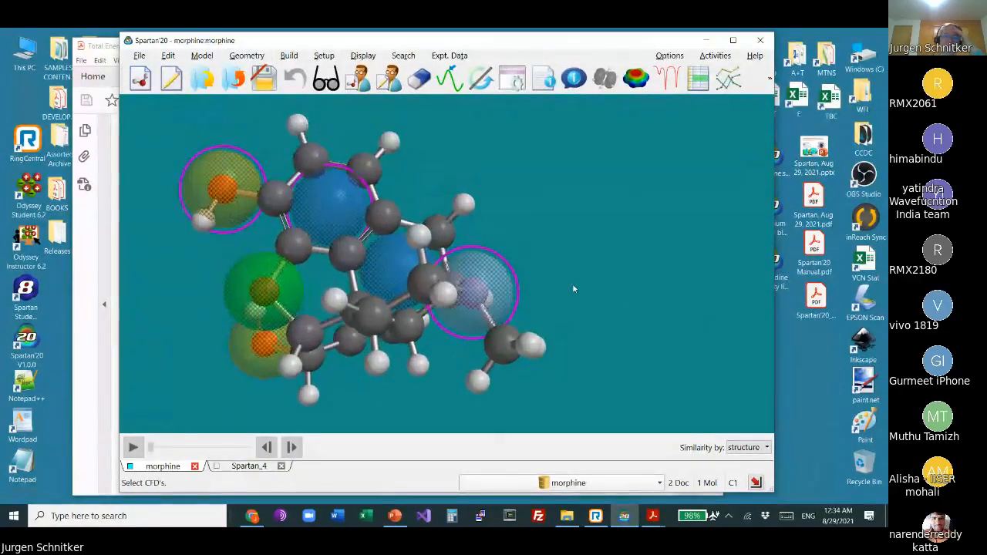
mouse_move(641, 362)
left_mouse_down()
mouse_move(630, 323)
mouse_move(646, 355)
left_mouse_up()
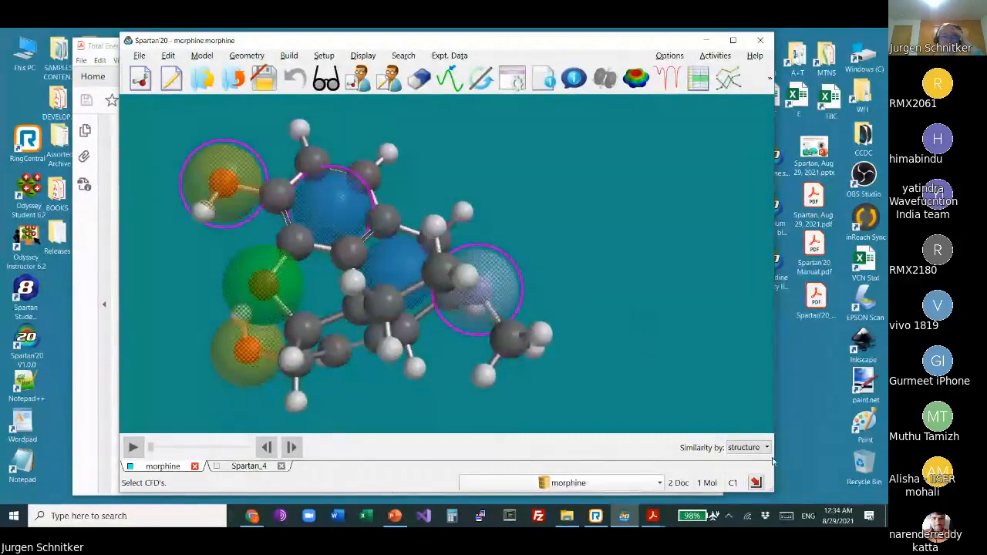
left_click(745, 447)
left_click(743, 460)
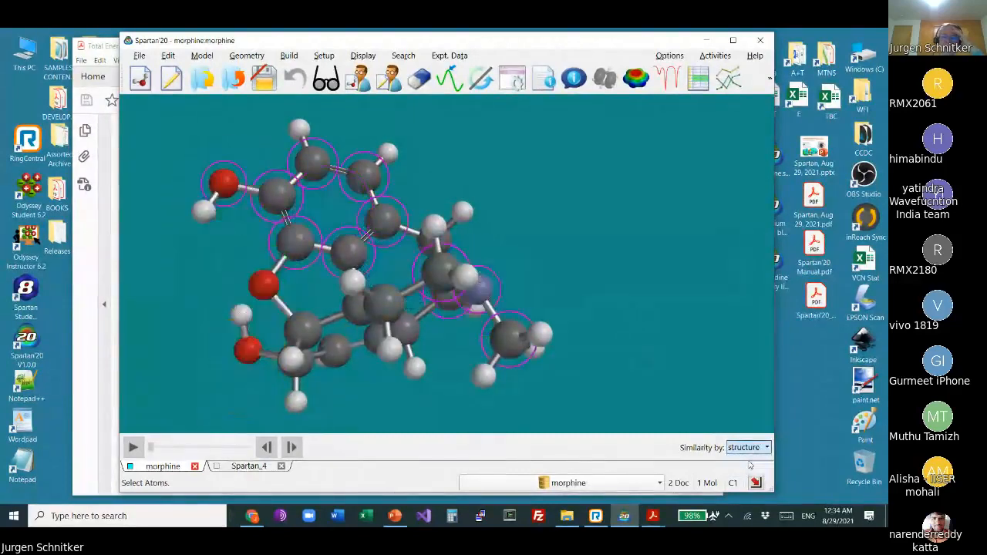
left_click_drag(570, 270, 570, 308)
scroll(570, 308, "up", 1)
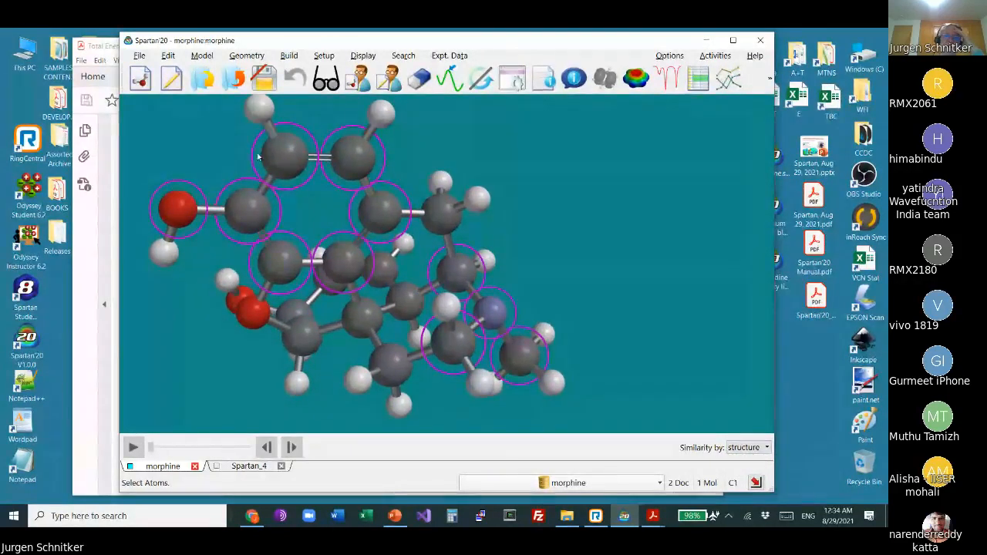
Step: Set morphine's similarity basis to CFD and view its chemical function descriptors
left_click(746, 448)
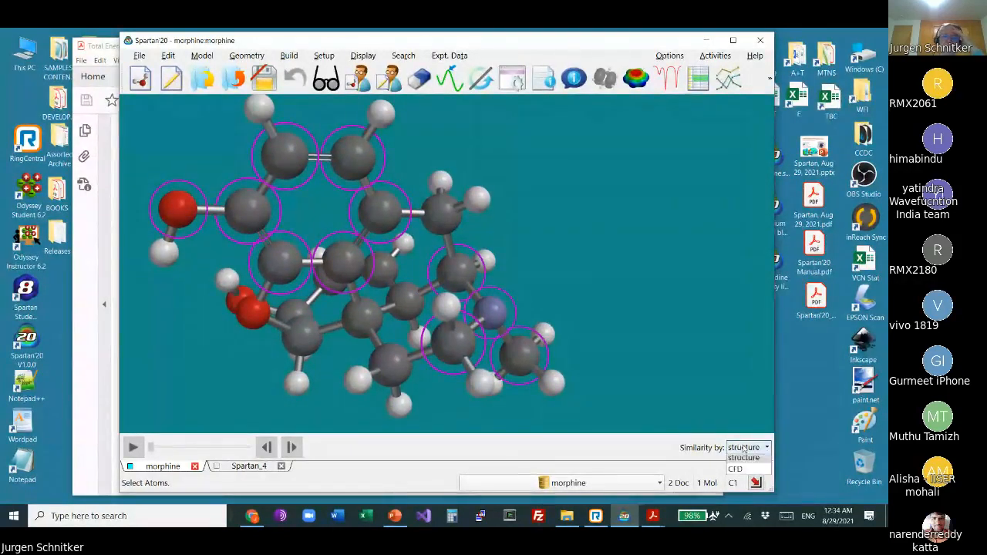
left_click(756, 473)
left_click_drag(614, 300, 607, 271)
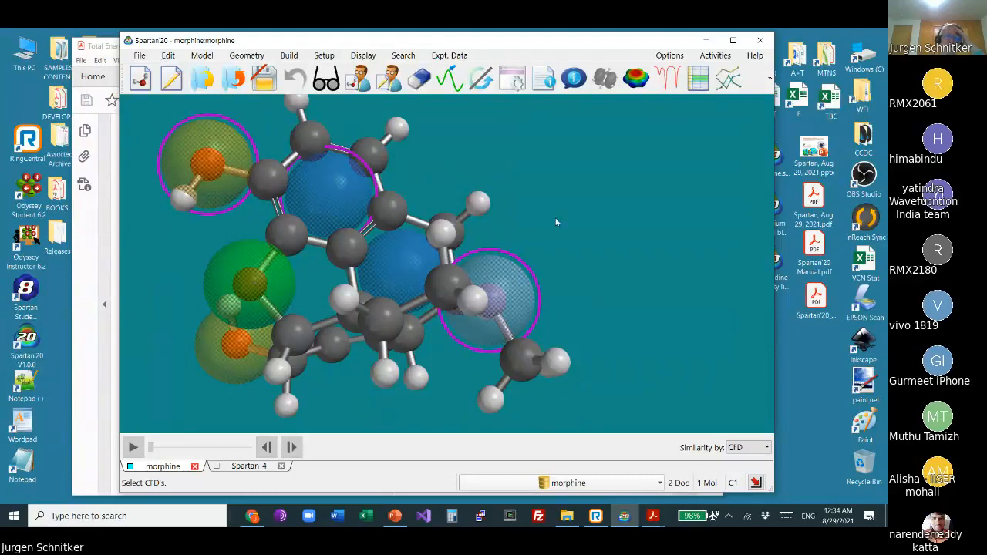
Step: Set morphine's similarity basis to structure and examine the marked phenol and amine atoms
left_click_drag(555, 222, 375, 207)
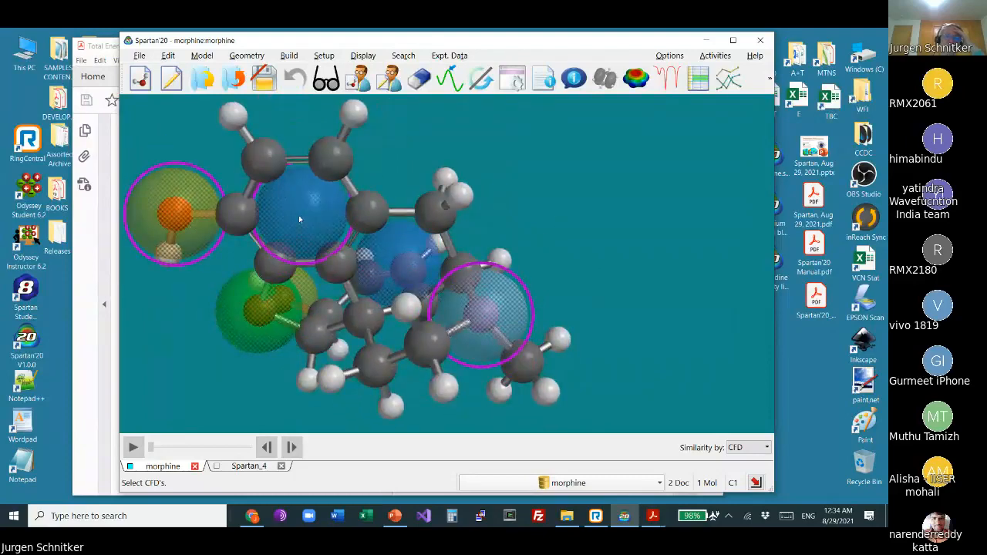
left_click_drag(562, 289, 671, 347)
left_click(736, 448)
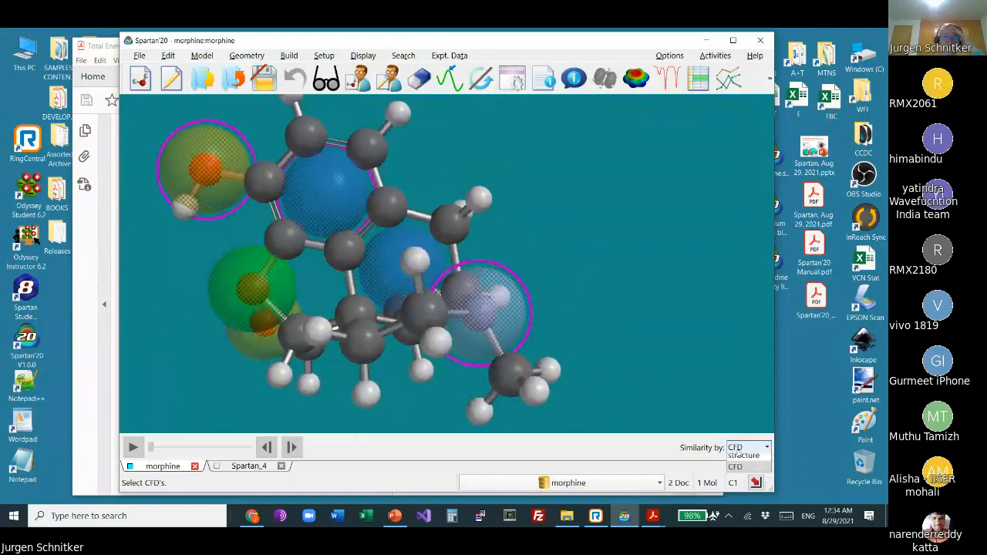
left_click(743, 455)
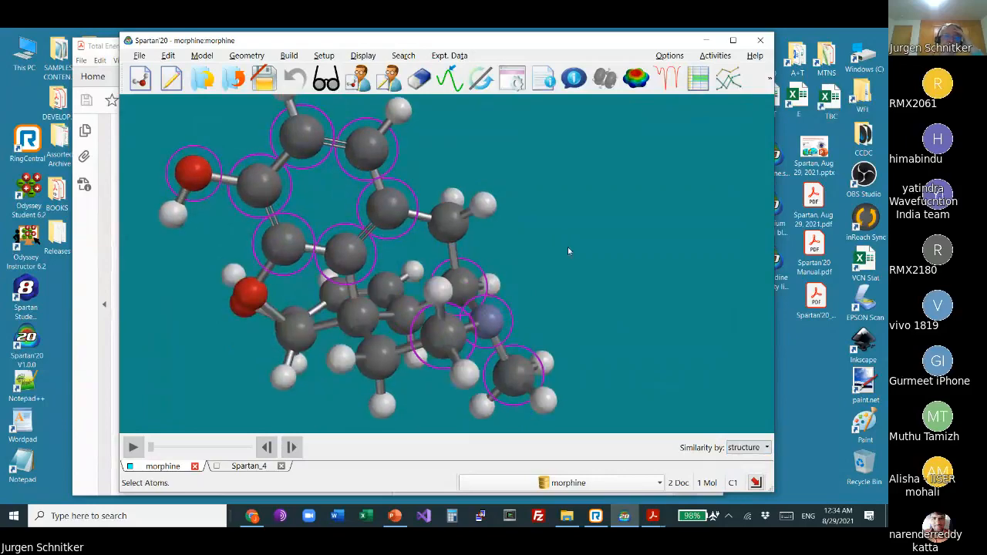
left_click_drag(568, 251, 568, 248)
left_click_drag(627, 284, 603, 282)
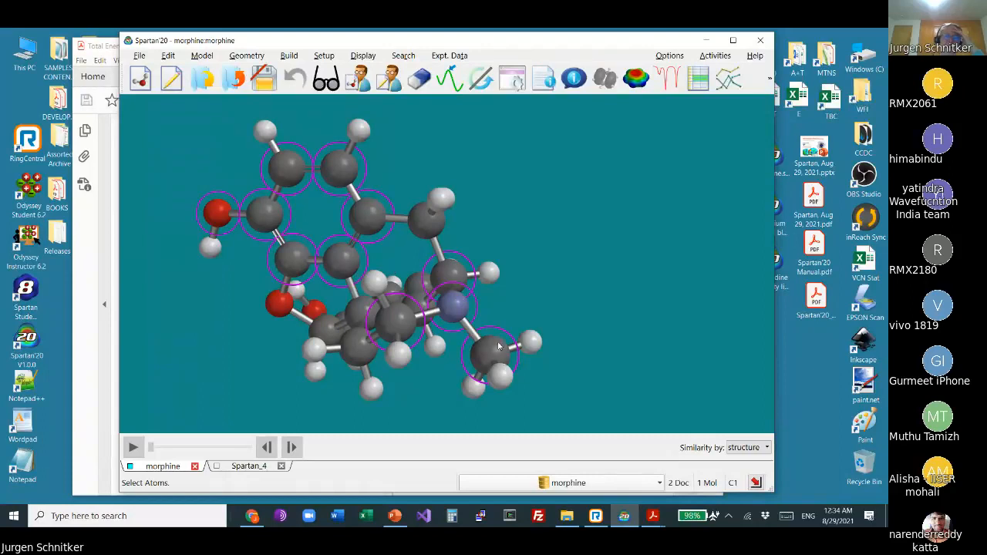
scroll(574, 233, "up", 2)
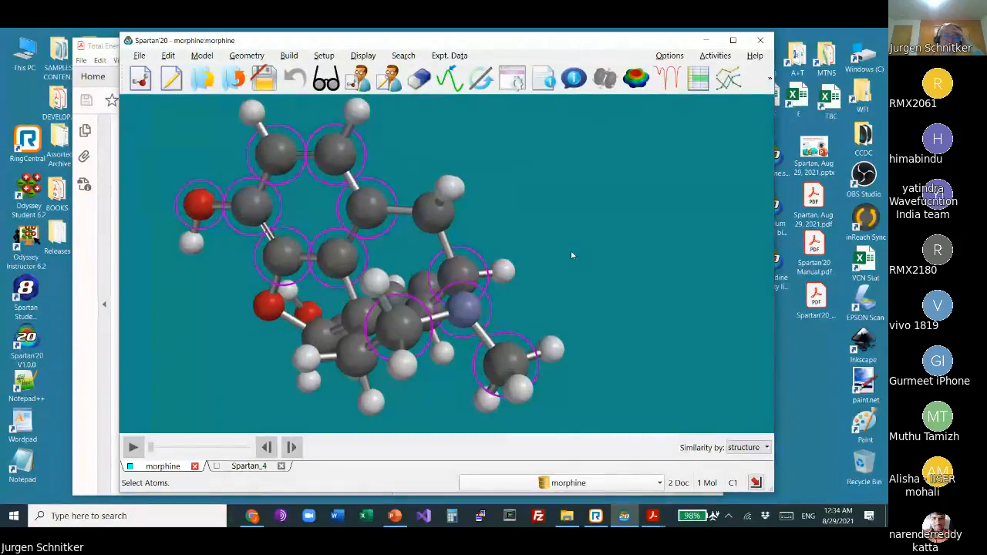
left_click_drag(535, 216, 534, 213)
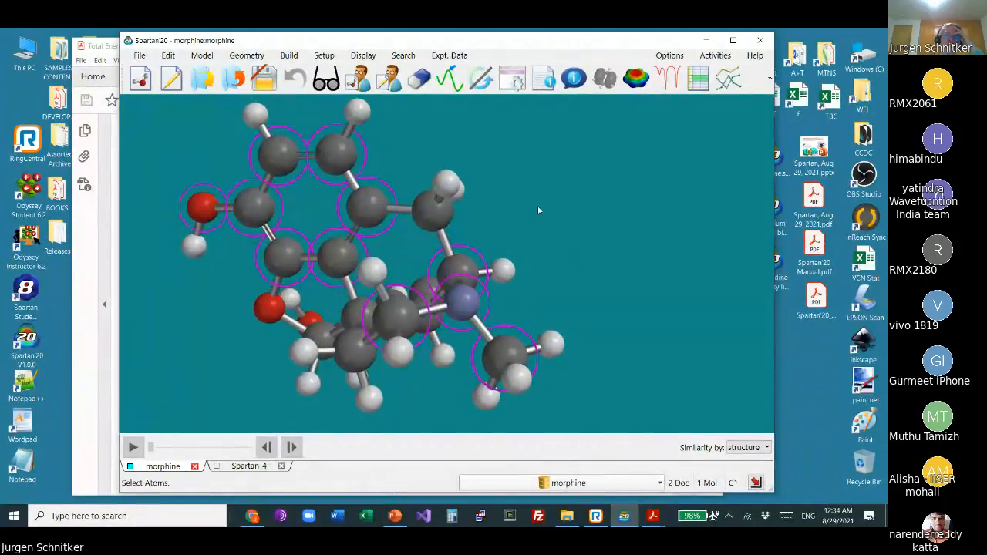
Step: In morphine's Similarity Analysis setup, remove the listed library and add cephaeline conformers.spartan again
left_click(321, 57)
left_click(332, 68)
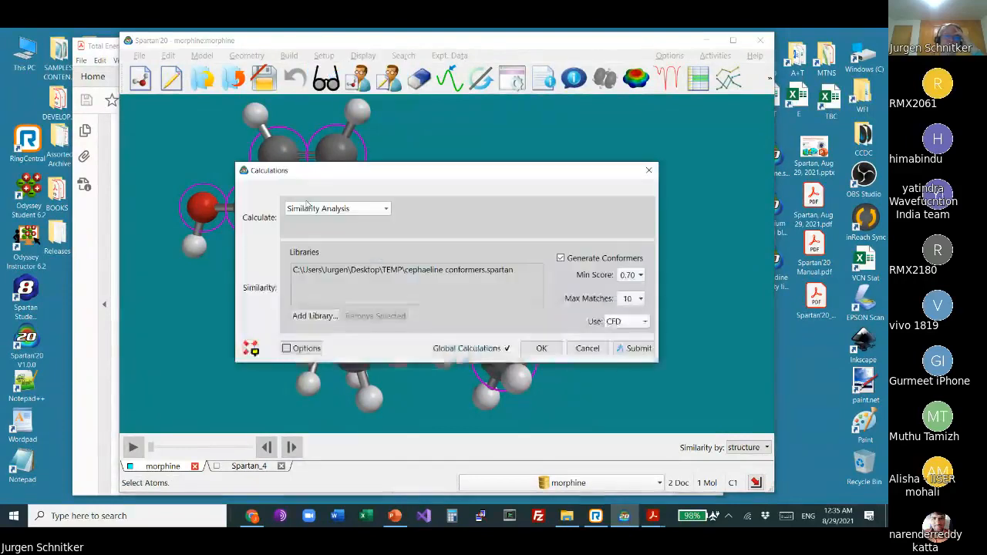
left_click(317, 210)
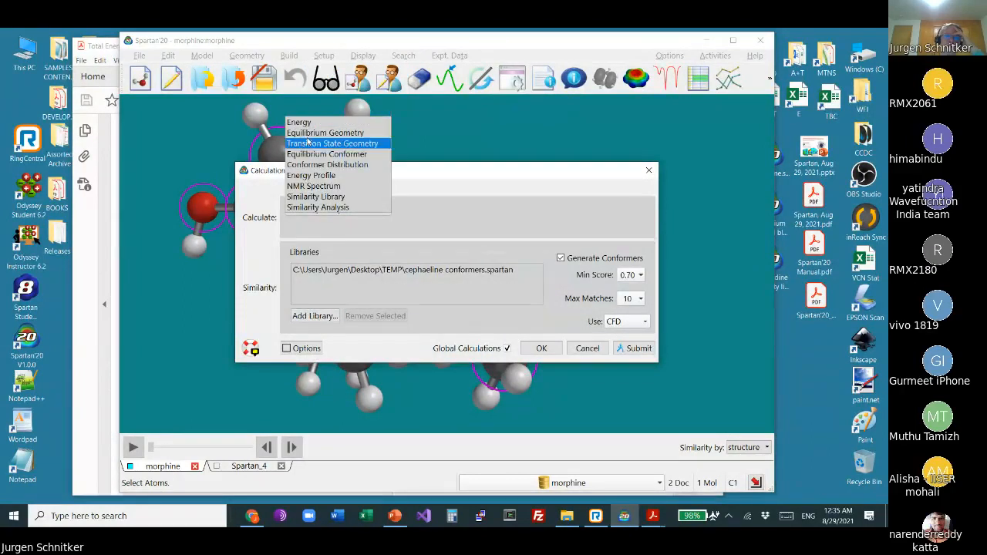
left_click(309, 209)
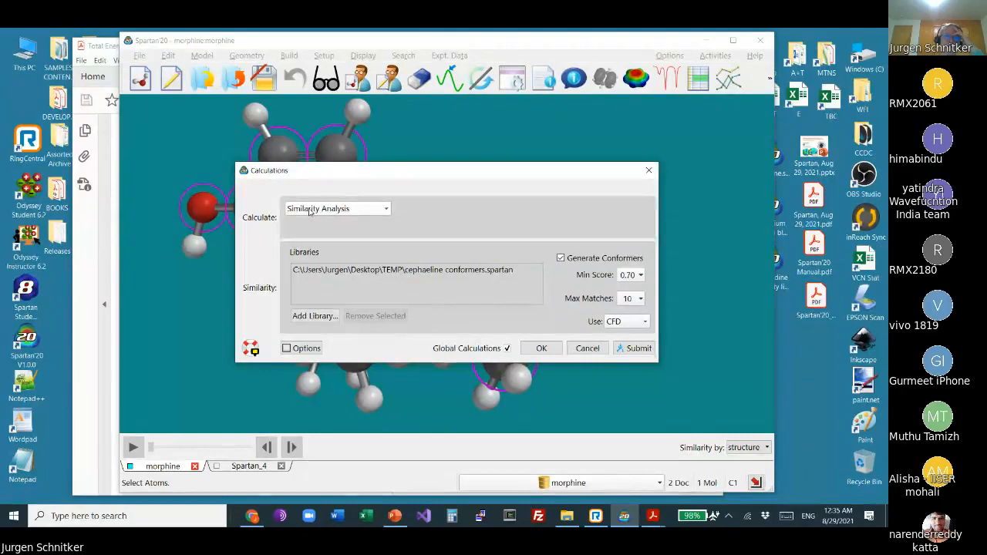
left_click(406, 272)
left_click(375, 315)
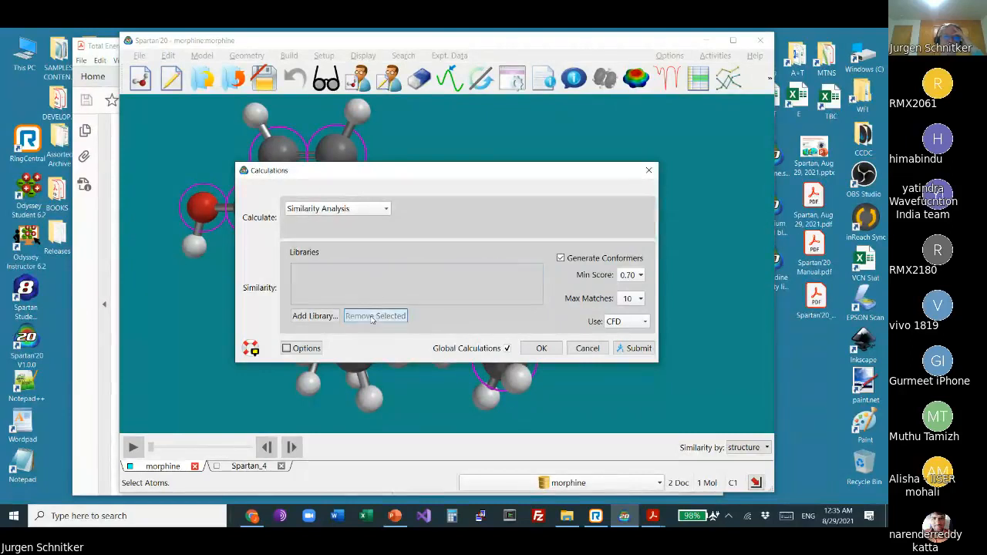
left_click(313, 316)
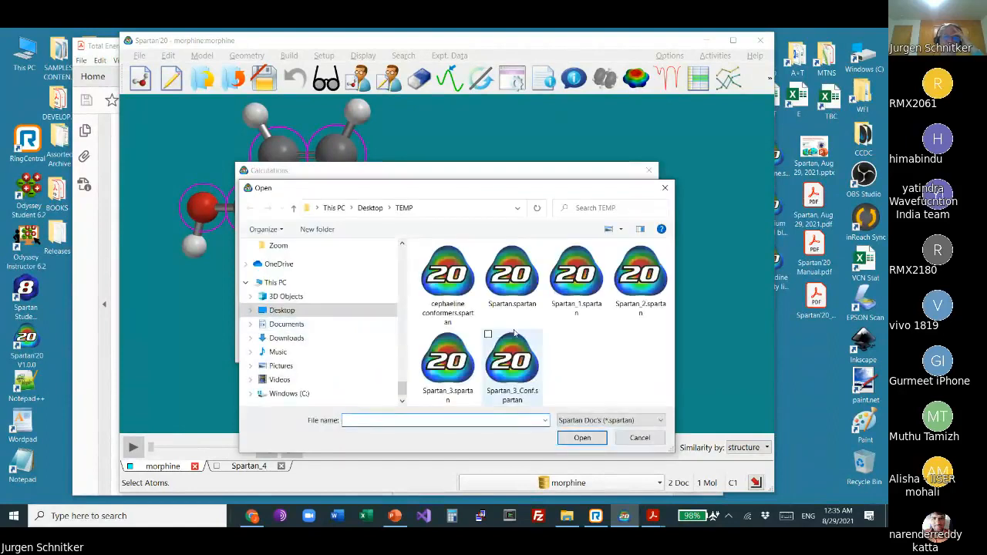
left_click(445, 284)
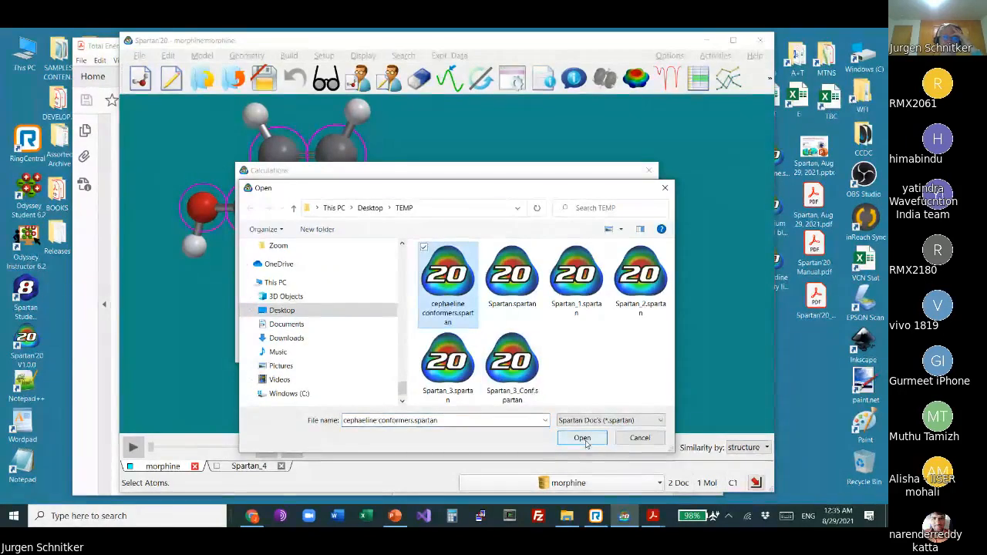
left_click(582, 437)
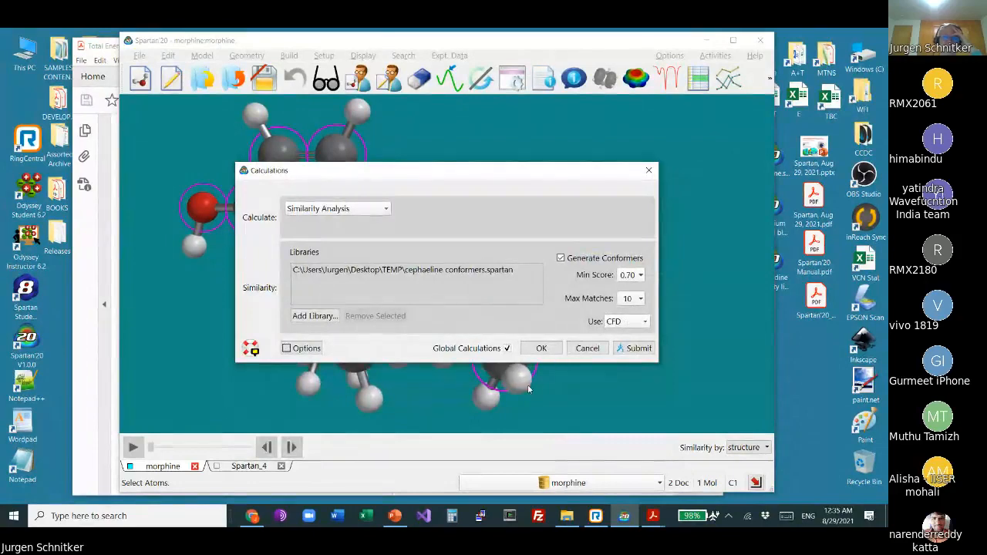
Step: Submit morphine's CFD-based similarity analysis and dismiss the run messages
left_click(637, 348)
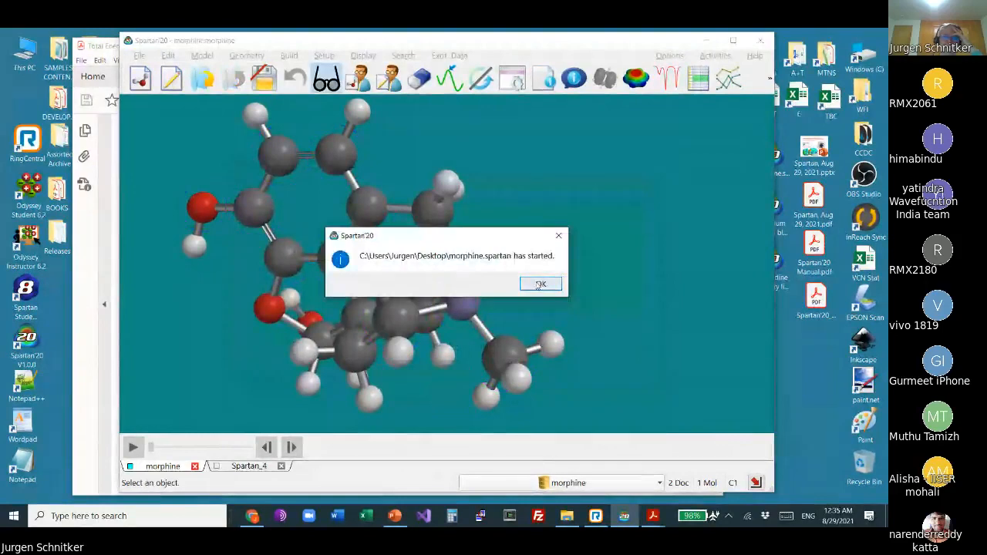
key("Return")
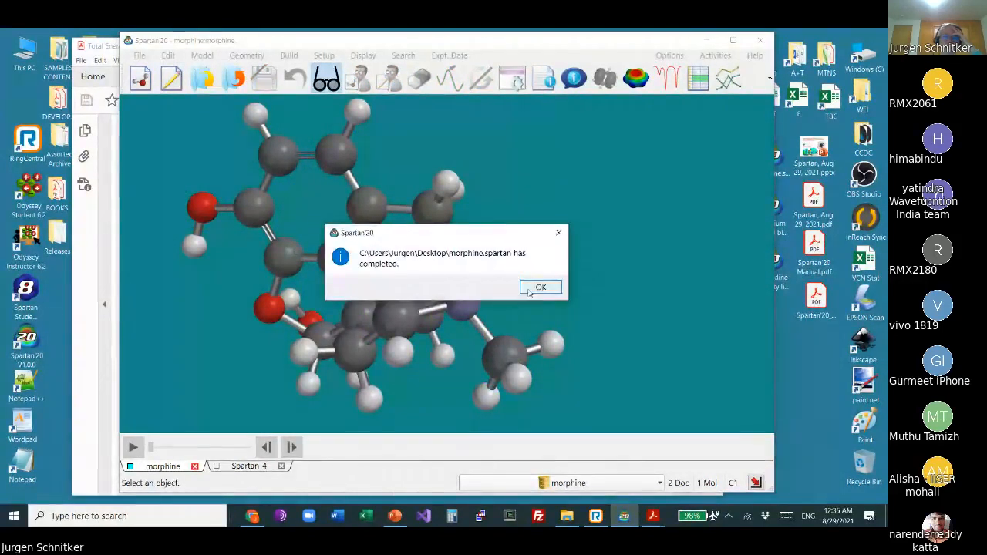
left_click(539, 286)
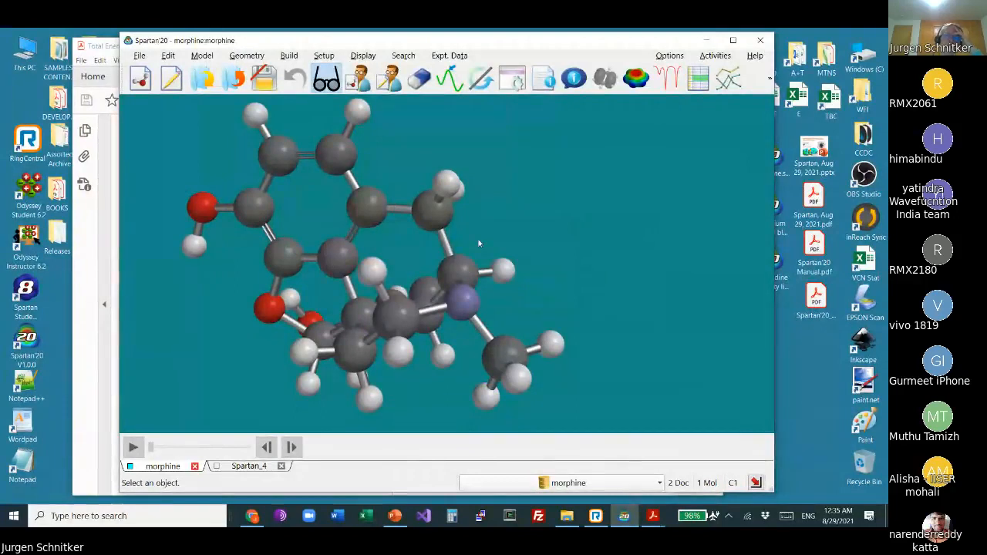
Step: Display morphine's similarities and move the results window aside to uncover the molecule
left_click(404, 55)
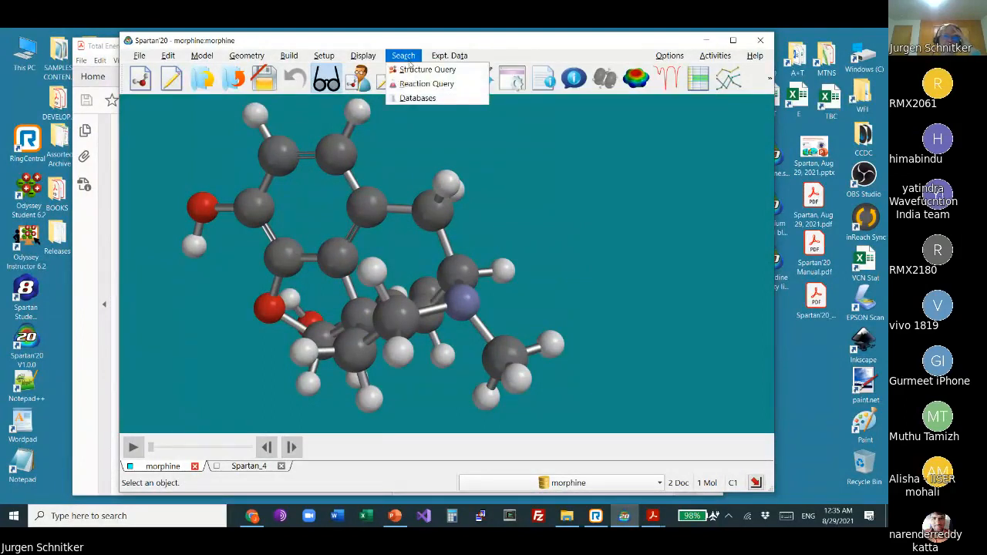
mouse_move(362, 56)
left_click(377, 186)
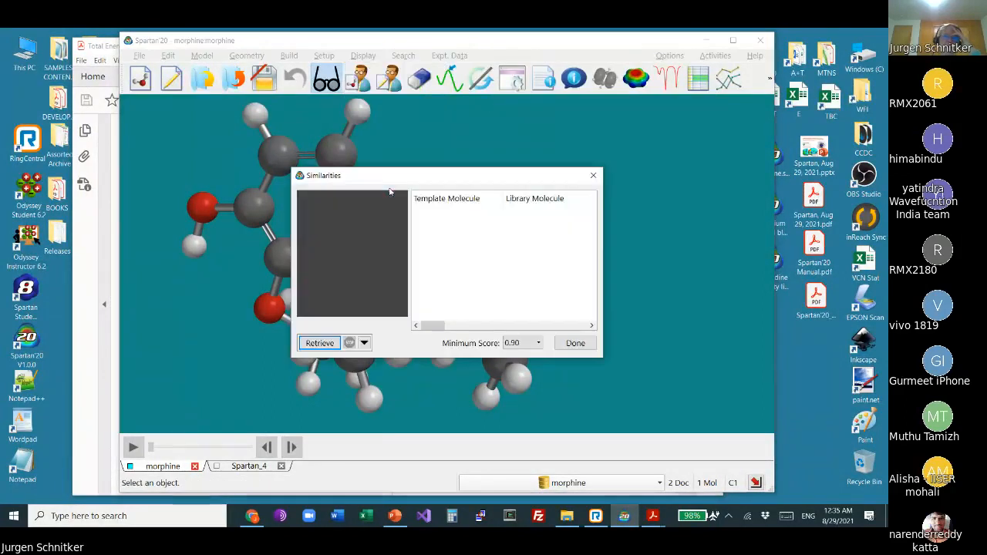
left_click_drag(465, 169, 584, 142)
left_click_drag(611, 106, 620, 122)
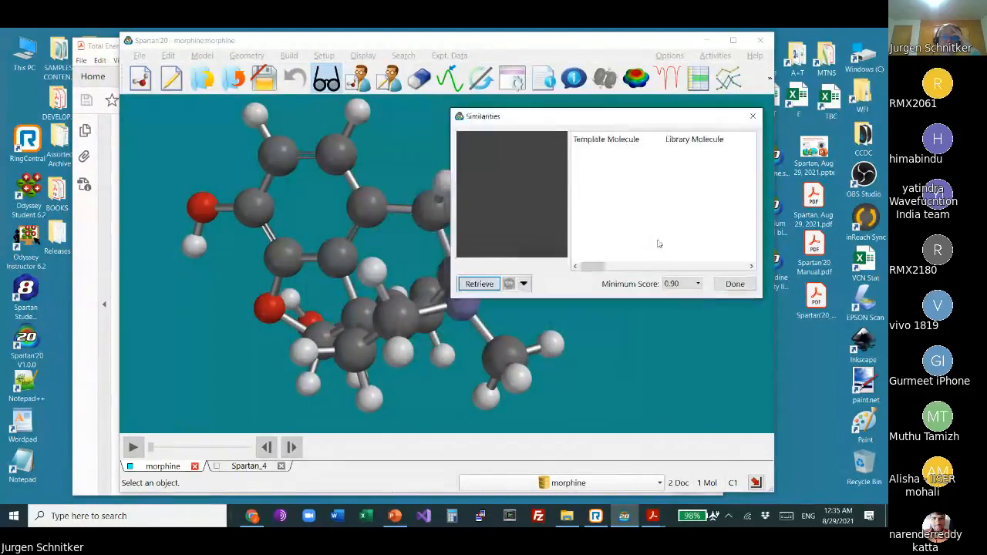
Step: Lower the similarities' minimum score to 0.80 and finally 0.50, examine morphine, and close the results
left_click(683, 285)
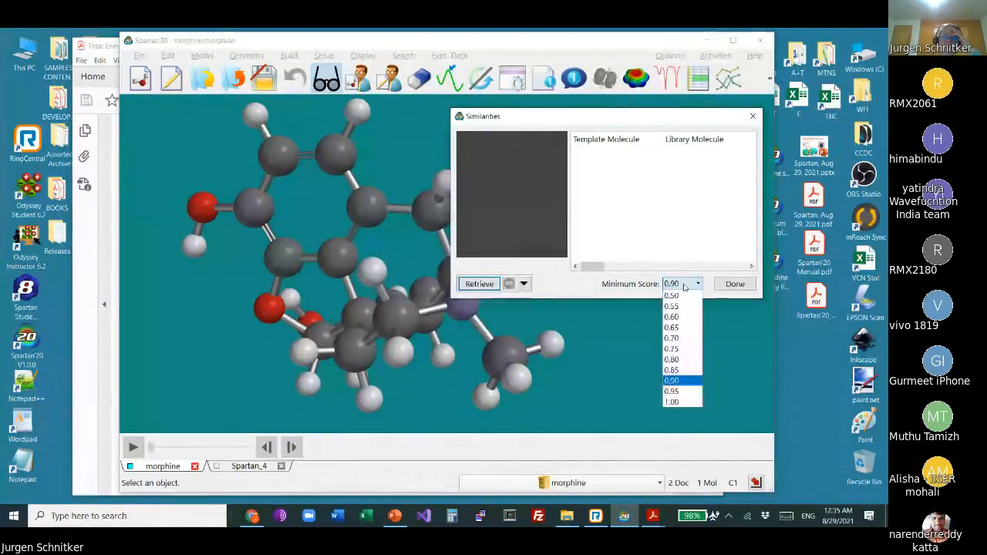
left_click(681, 362)
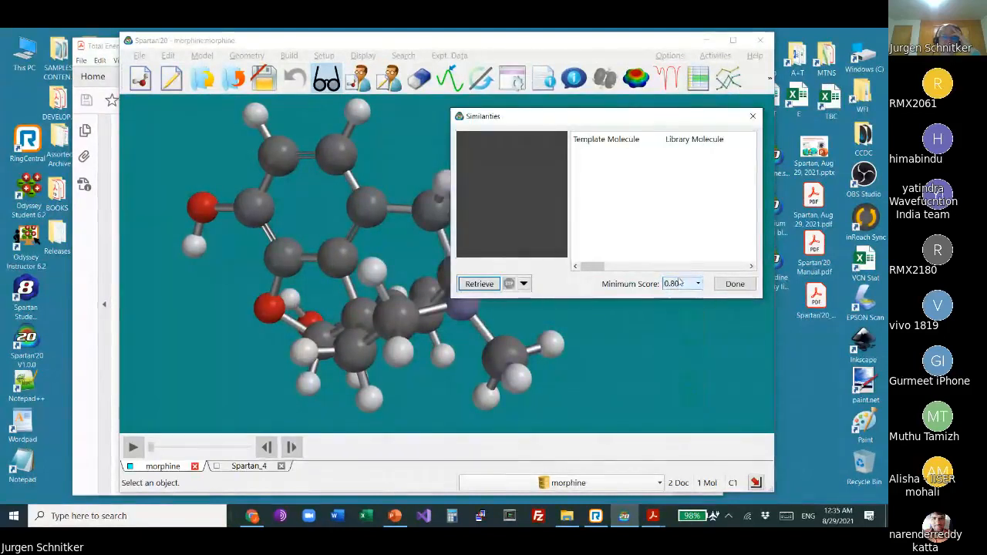
left_click(683, 283)
left_click(681, 344)
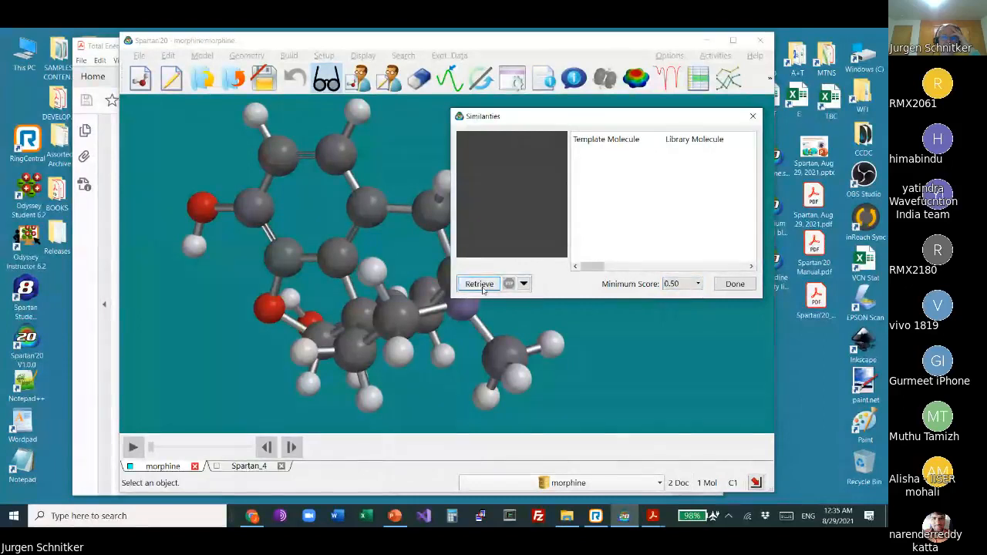
right_click_drag(371, 174, 319, 180)
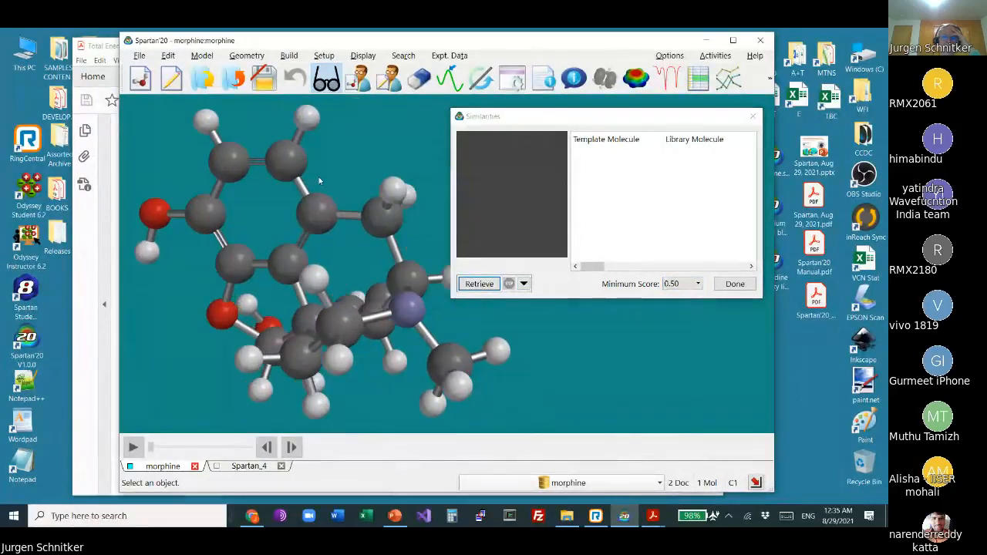
left_click_drag(339, 254, 343, 267)
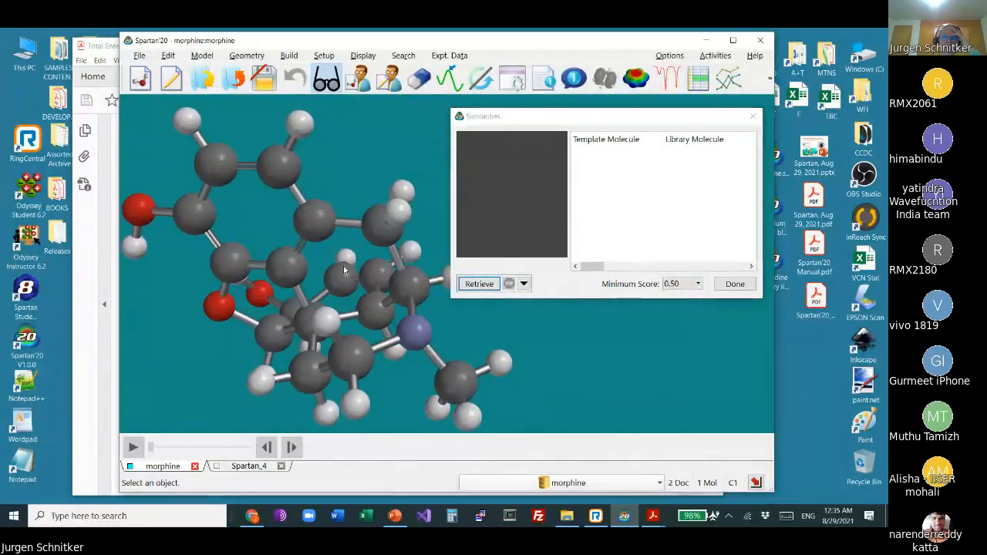
left_click(752, 118)
left_click(752, 117)
Step: Review the phenol and trimethylamine molecules in Spartan_4, and return to the morphine document
left_click(337, 56)
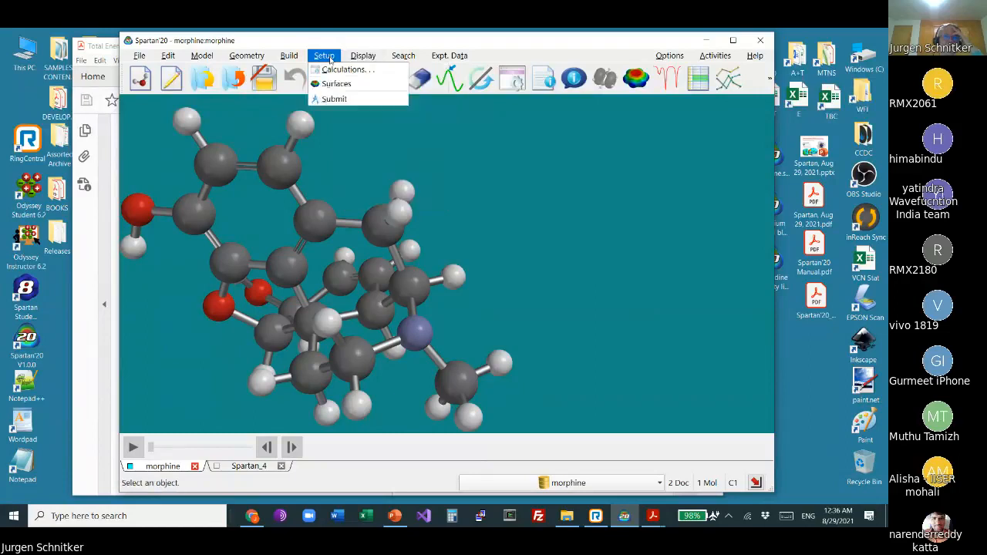
left_click(502, 376)
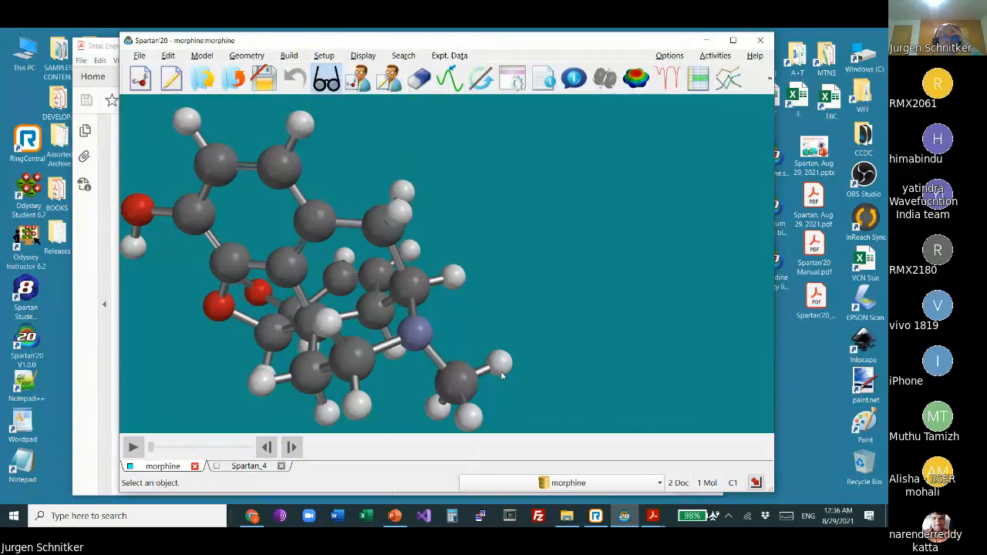
left_click(248, 467)
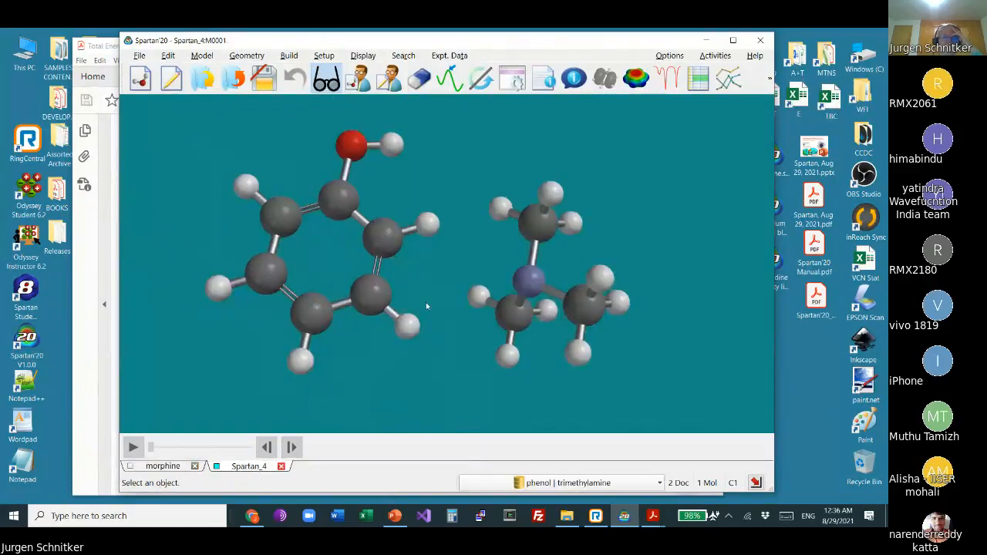
left_click_drag(426, 307, 430, 302)
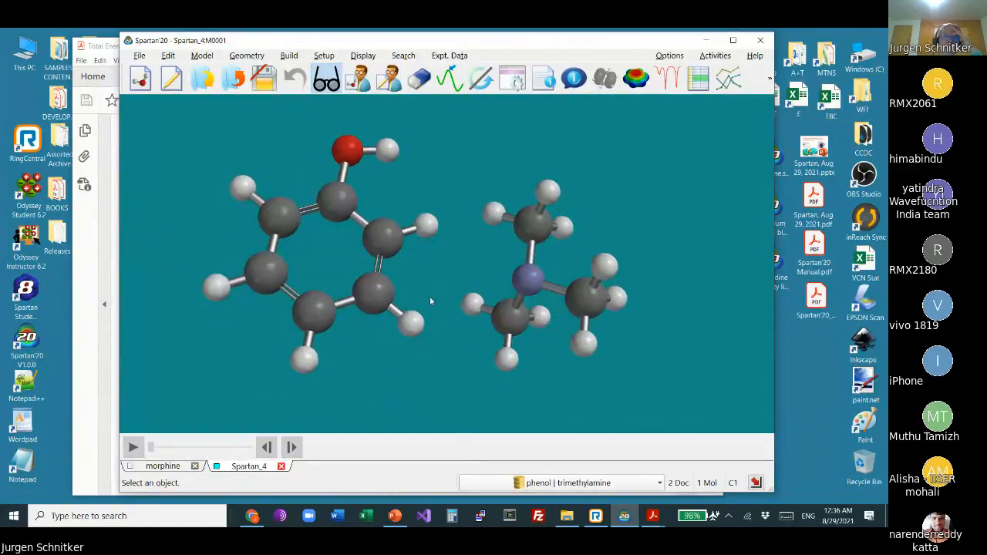
left_click(169, 466)
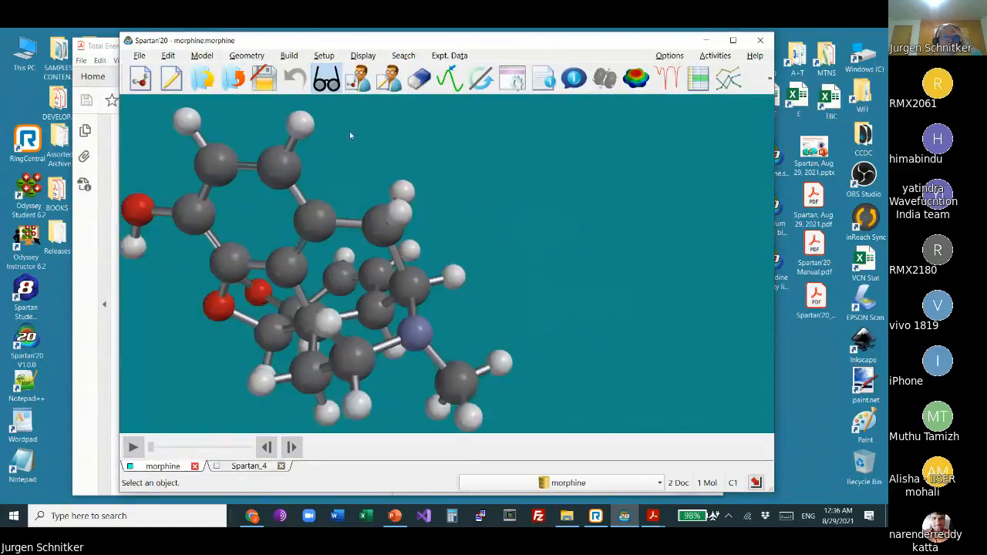
Step: Set morphine's similarity analysis to use structure and resubmit the calculation
left_click(323, 55)
left_click(349, 69)
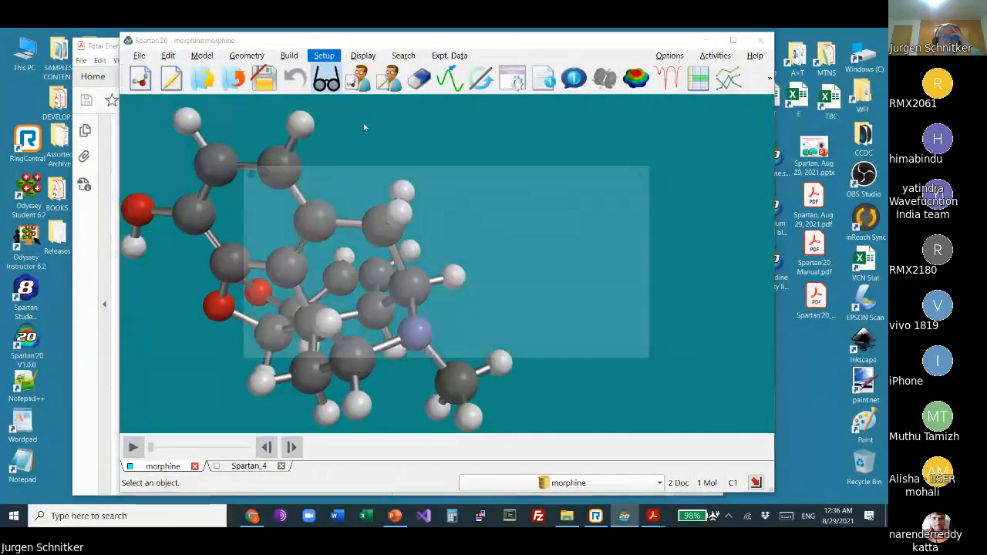
left_click(627, 323)
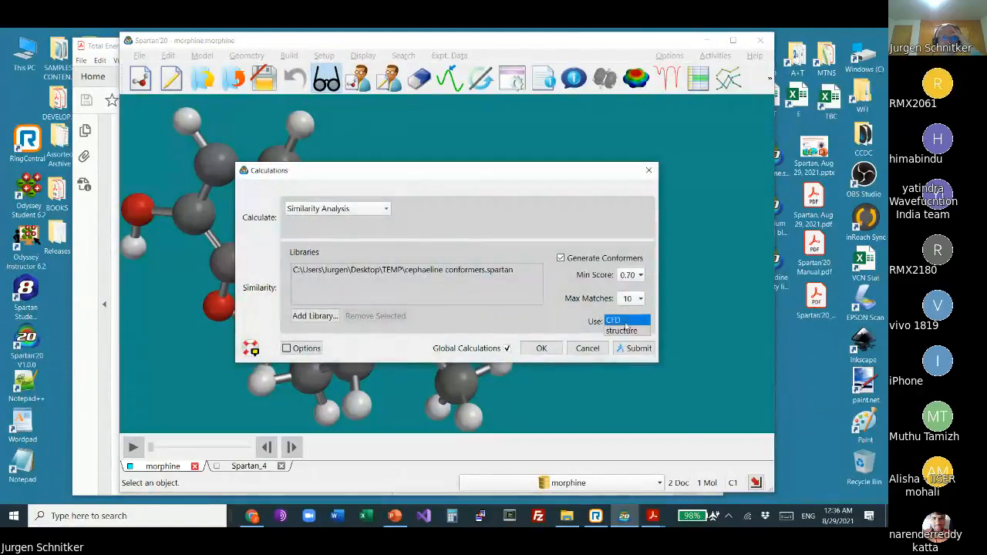
left_click(626, 330)
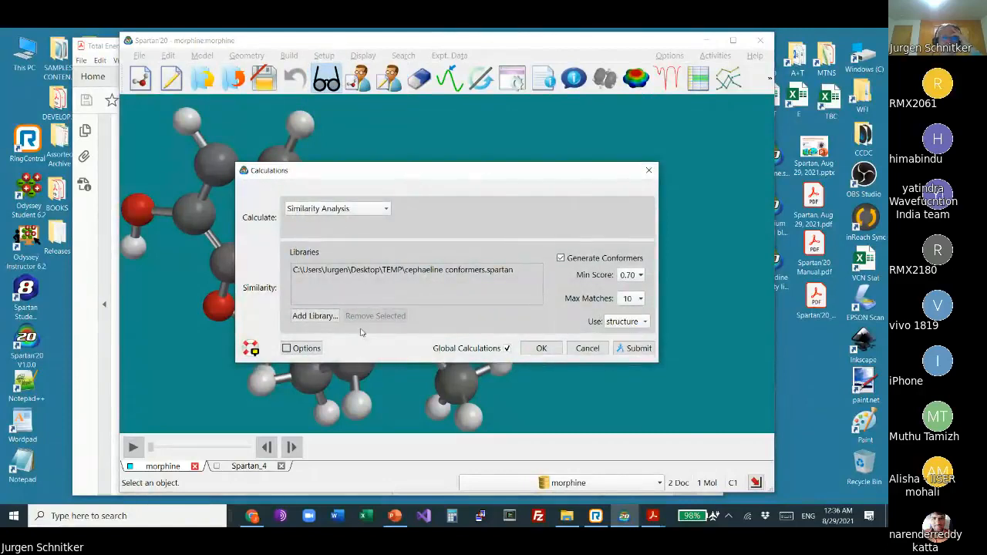
left_click(630, 348)
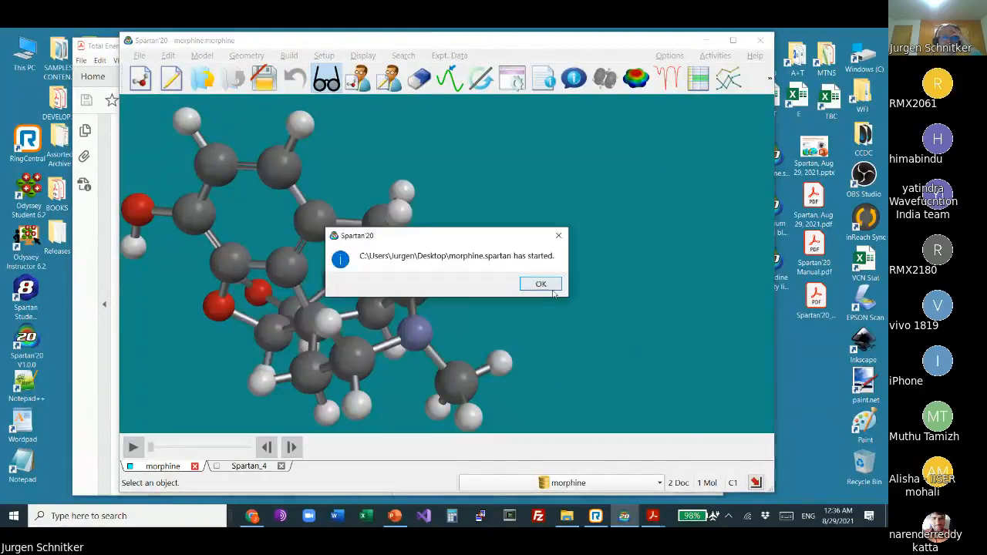
left_click(550, 290)
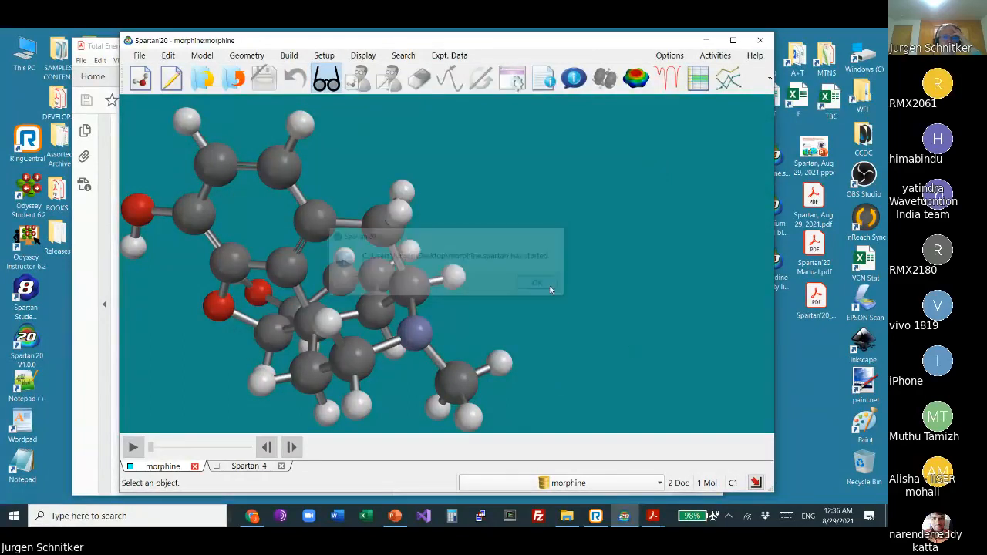
Step: Open morphine's similarity results once the calculation completes and move the results window aside
left_click(367, 57)
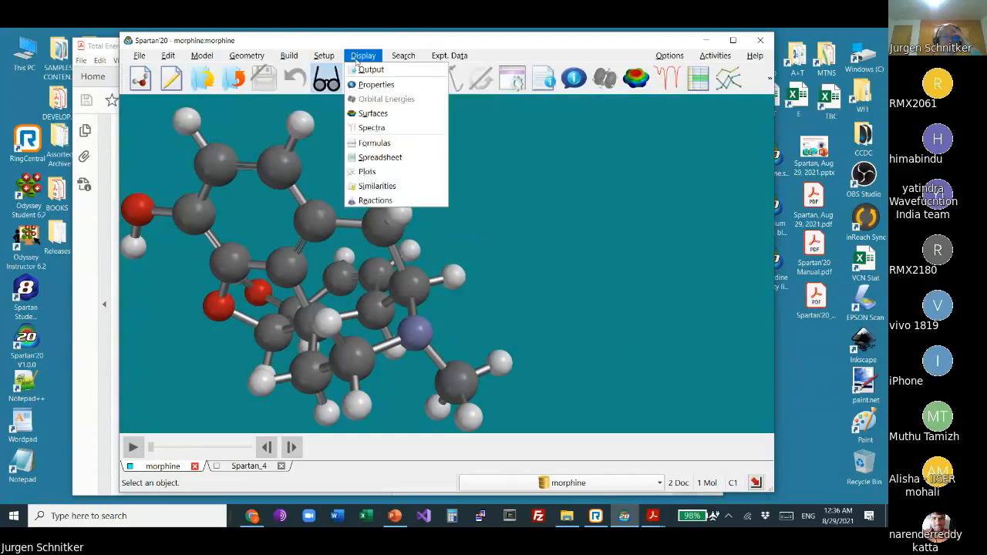
left_click(558, 172)
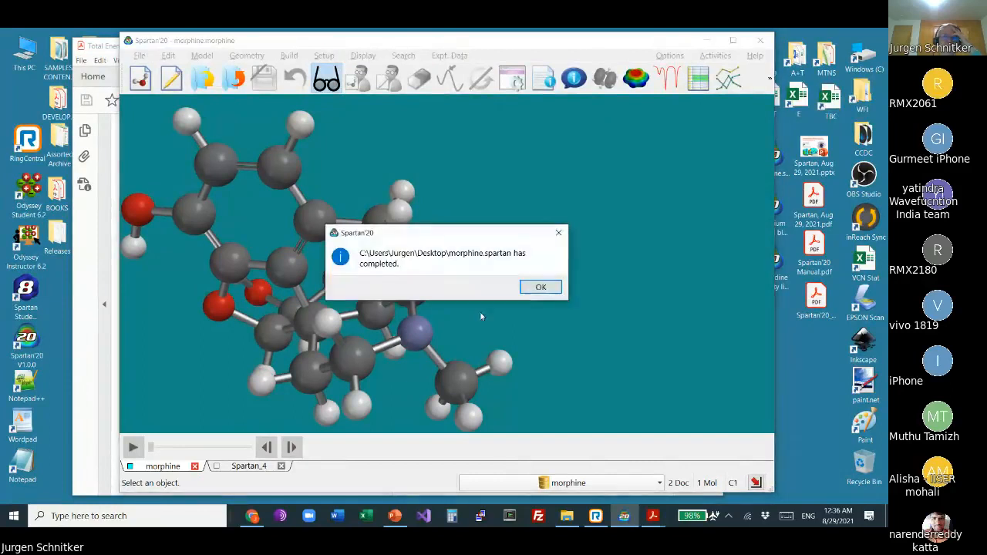
left_click(541, 287)
left_click(363, 56)
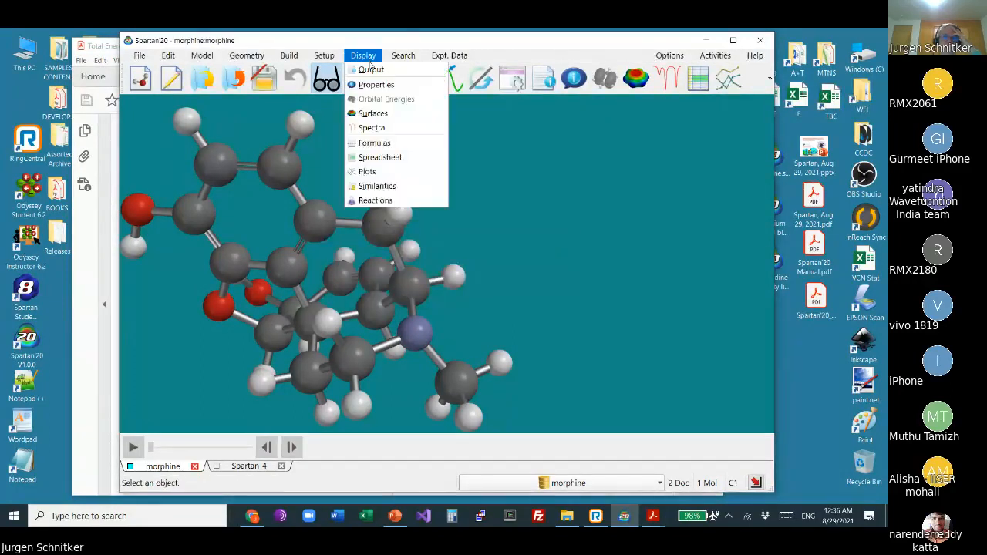
left_click(393, 186)
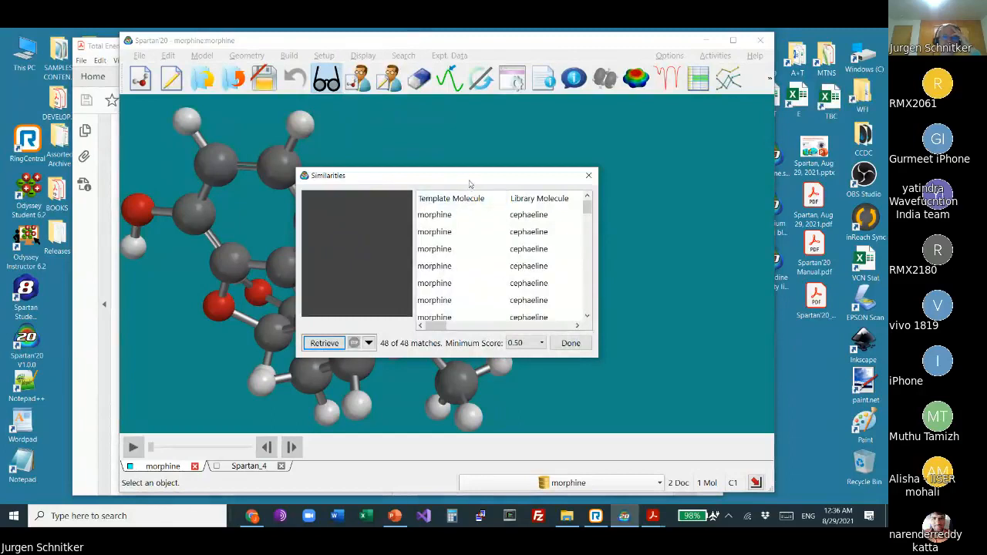
left_click_drag(469, 193, 606, 108)
Step: Filter the similarities by minimum scores of 0.85, 0.95 and finally 0.80, widening the results window to show the score columns
left_click(661, 278)
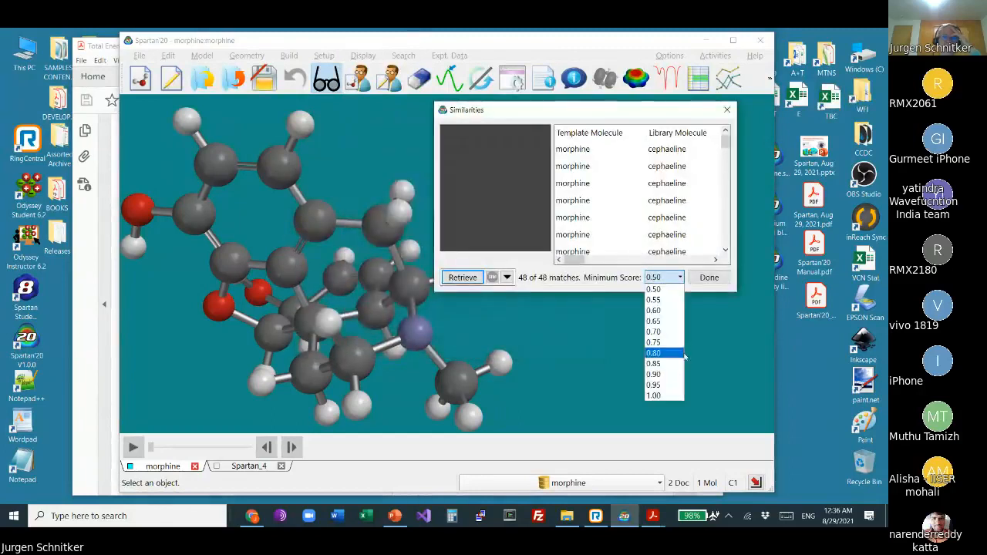
left_click(673, 364)
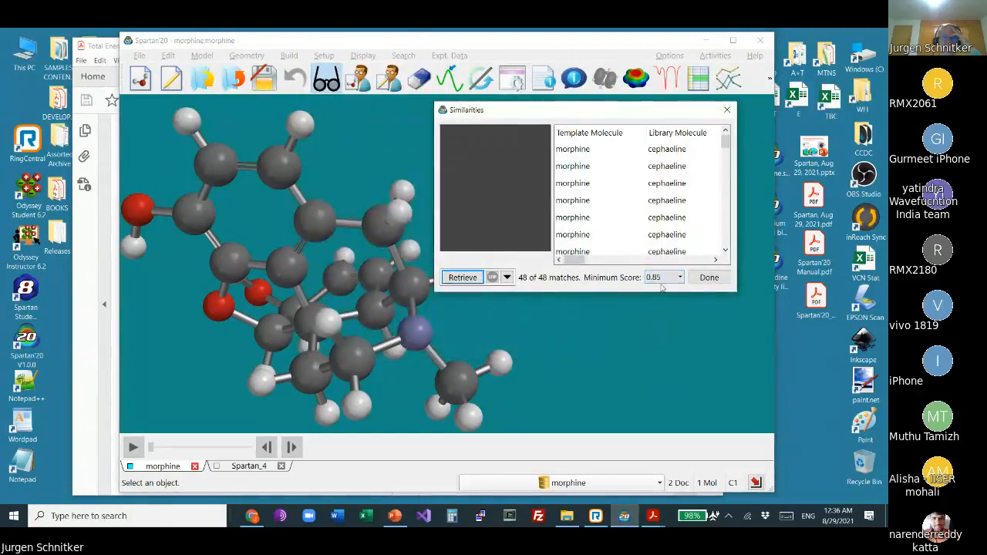
left_click(661, 277)
left_click(665, 389)
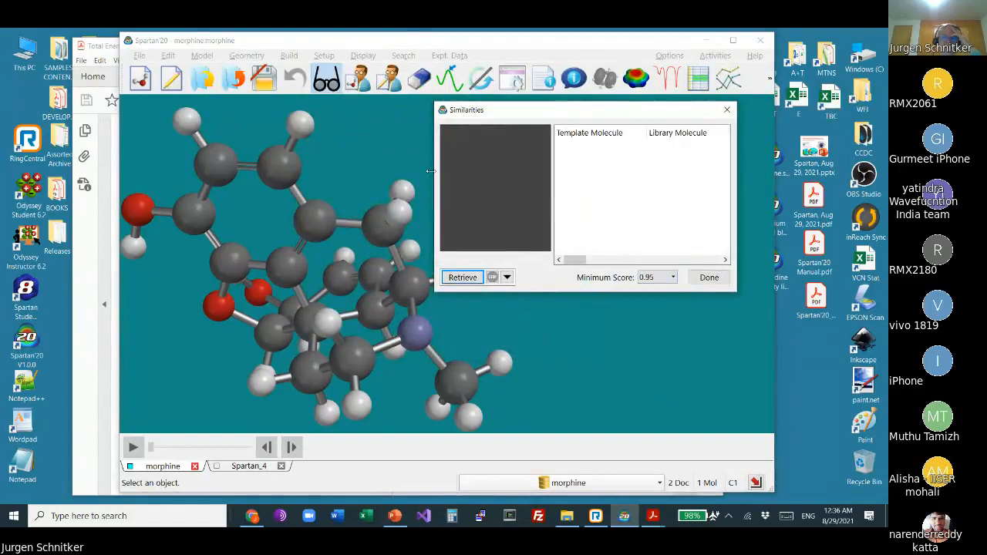
left_click_drag(429, 196, 234, 197)
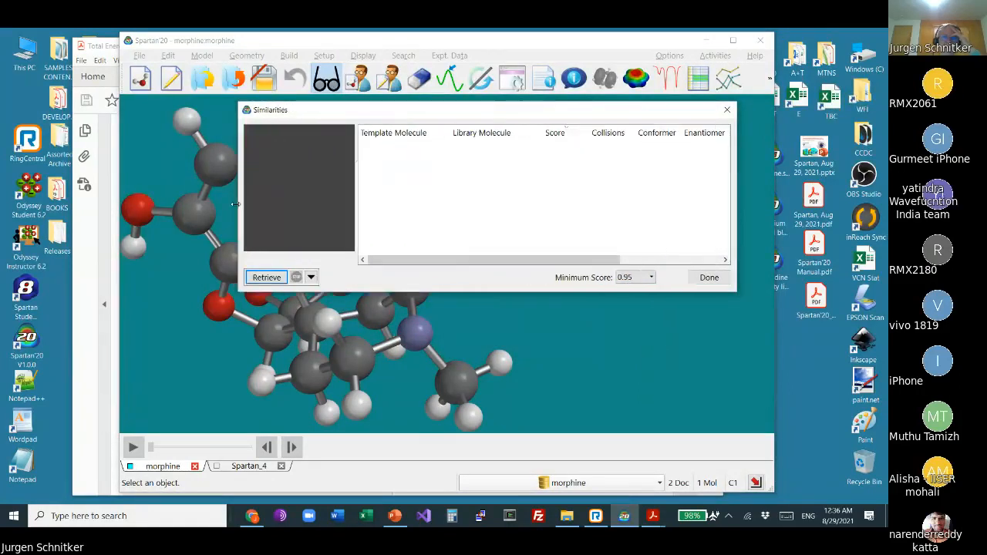
left_click(636, 277)
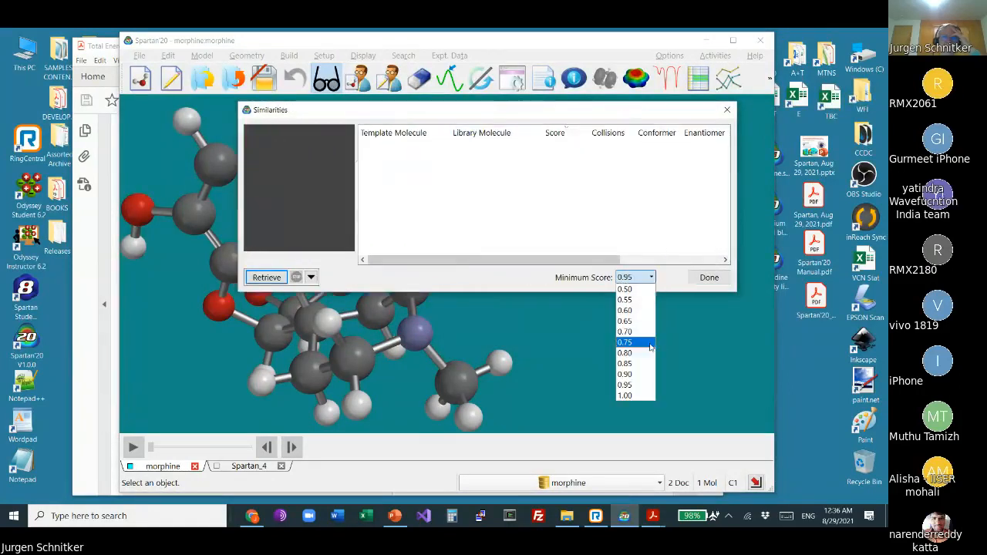
left_click(650, 351)
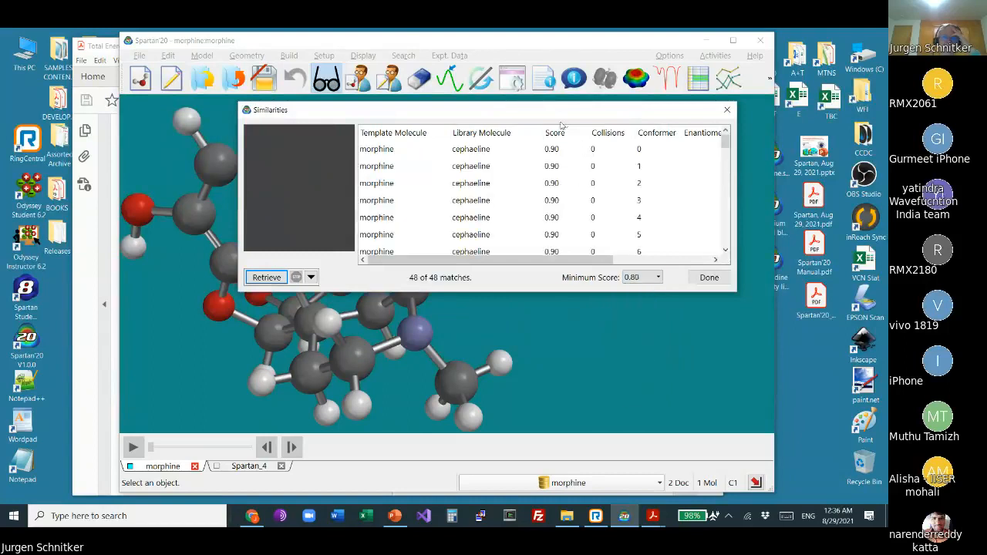
Step: Sort the cephaeline matches by score and extend the results window to list more of them
left_click(562, 132)
left_click(562, 133)
left_click_drag(545, 292, 563, 414)
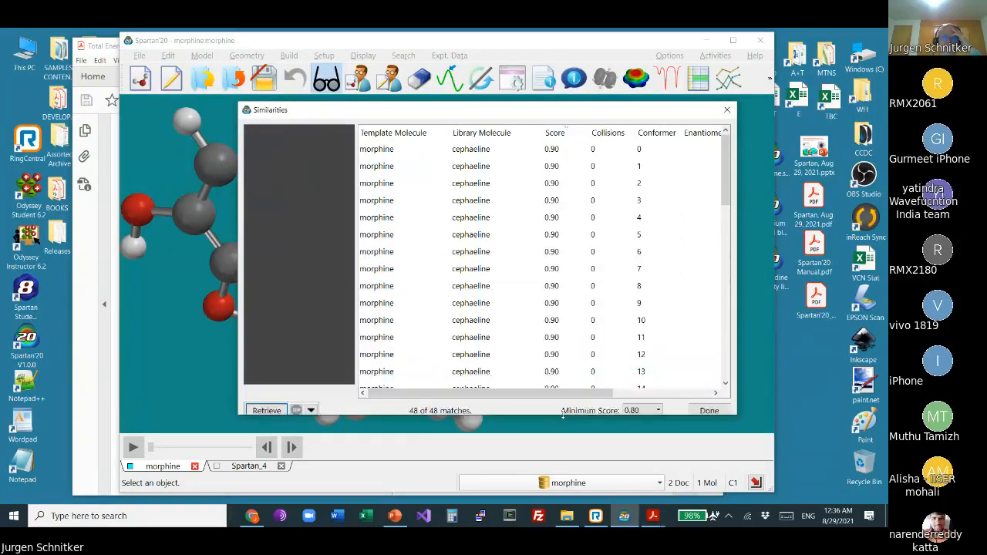
Step: Preview cephaeline conformer 0 aligned to morphine, enlarge the preview and window, and rotate the overlay
left_click(467, 149)
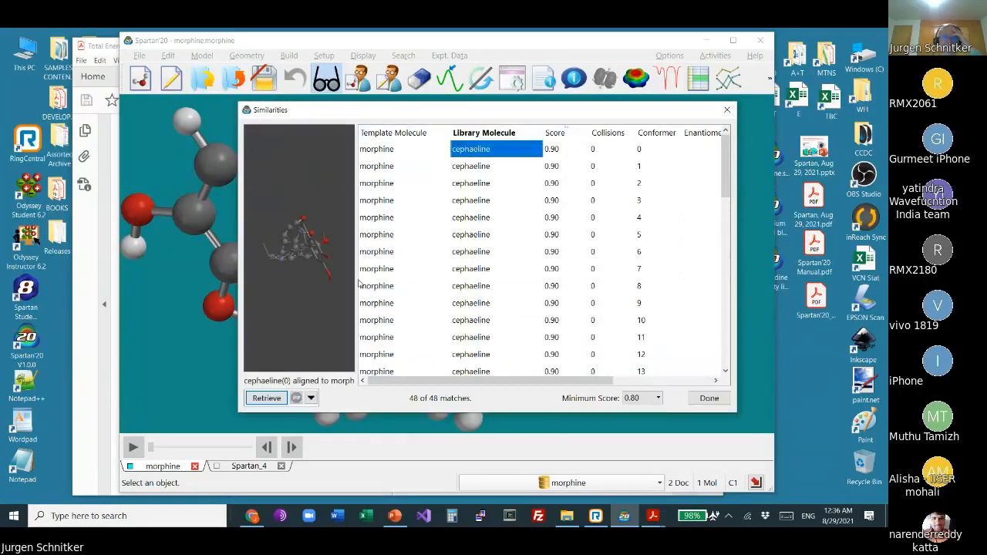
left_click_drag(357, 280, 617, 280)
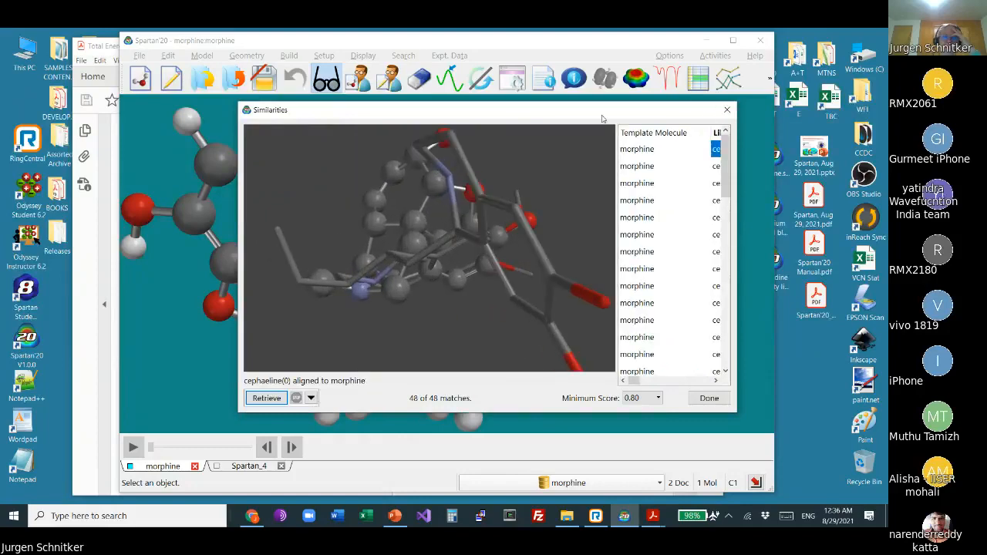
left_click_drag(602, 118, 448, 66)
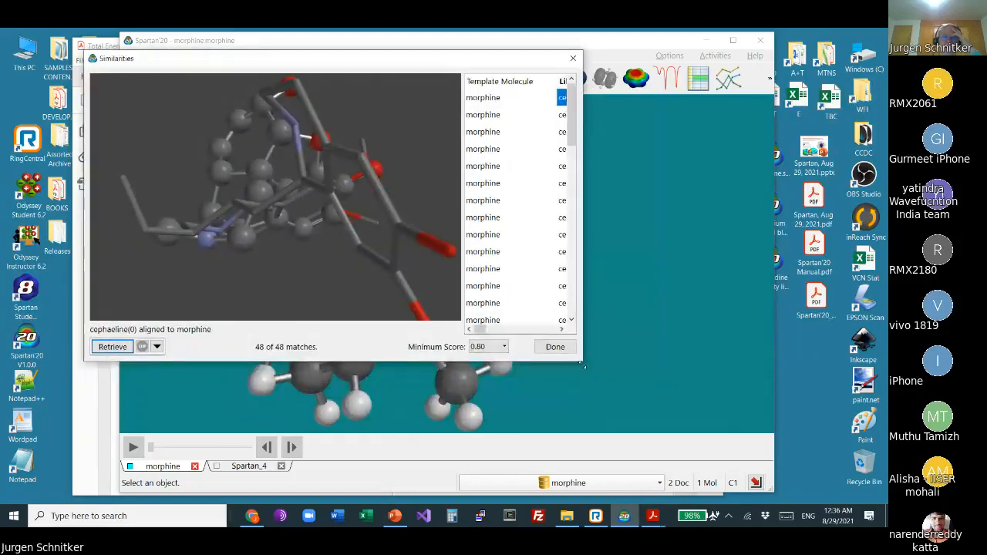
left_click_drag(582, 366, 793, 465)
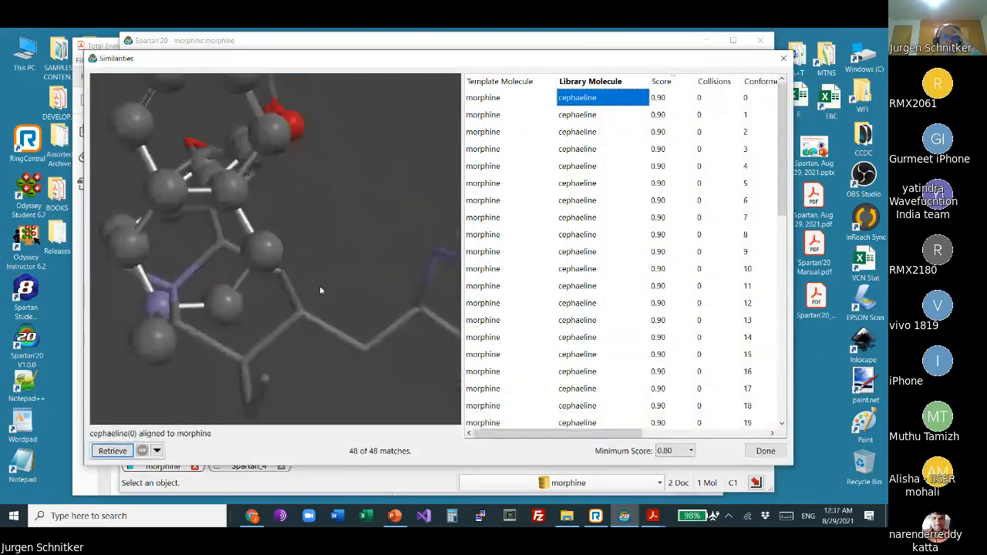
left_click_drag(319, 291, 463, 155)
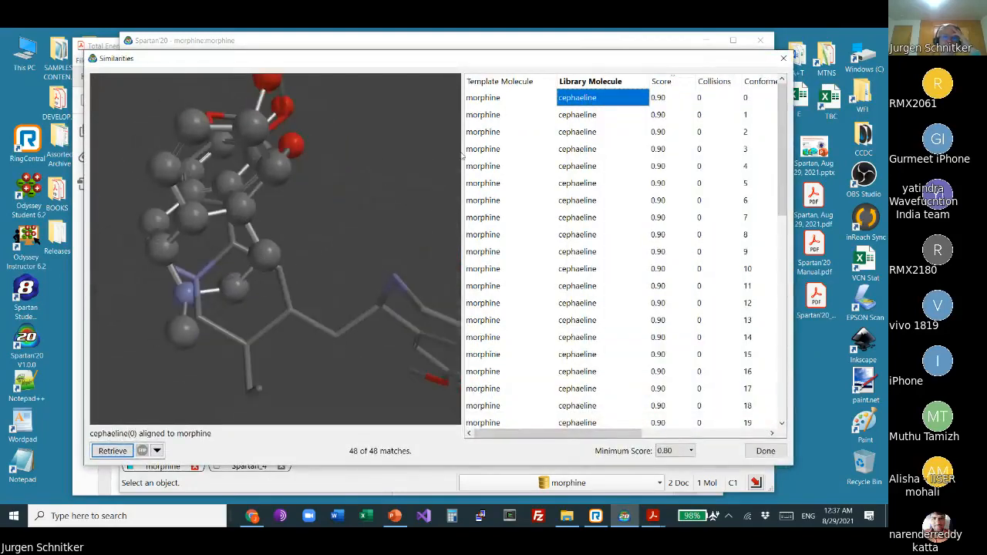
Step: Preview cephaeline conformers 1 and 2 aligned to morphine and rotate each overlay to inspect the alignment
left_click(610, 118)
left_click_drag(293, 231, 462, 232)
left_click(589, 131)
left_click_drag(311, 207, 279, 293)
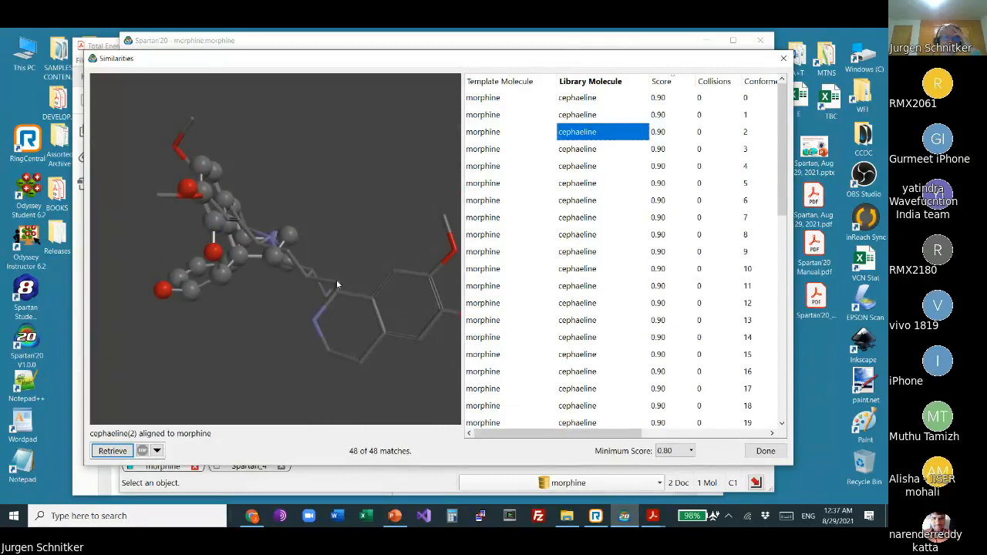
left_click_drag(335, 283, 343, 217)
left_click_drag(281, 246, 206, 228)
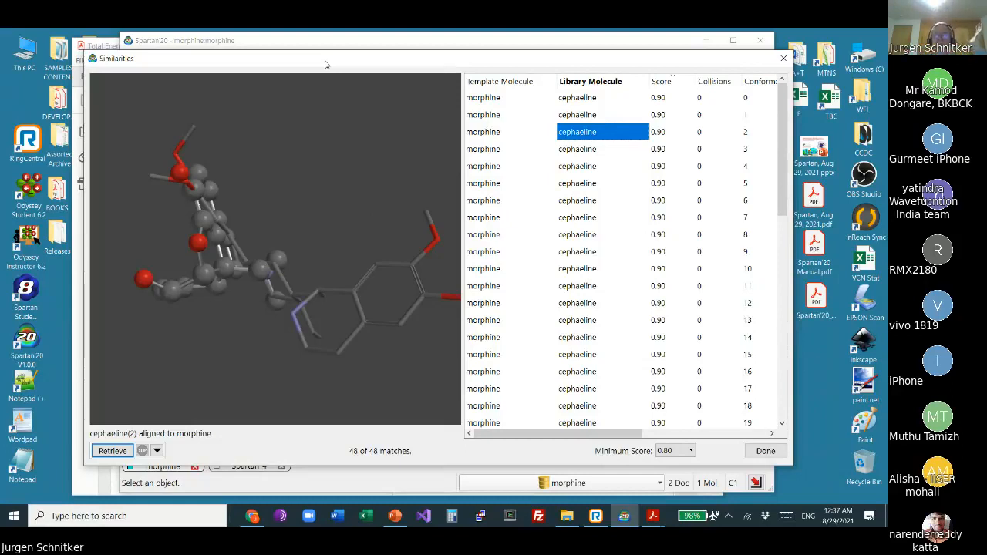
Step: Move the similarity results window aside and close it to return to the morphine molecule
left_click_drag(325, 60, 288, 70)
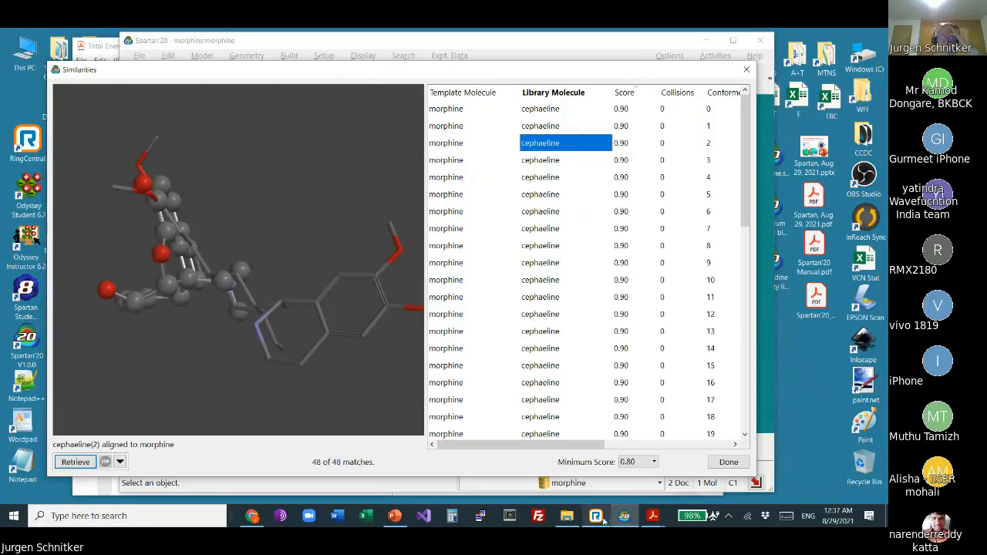
left_click(631, 521)
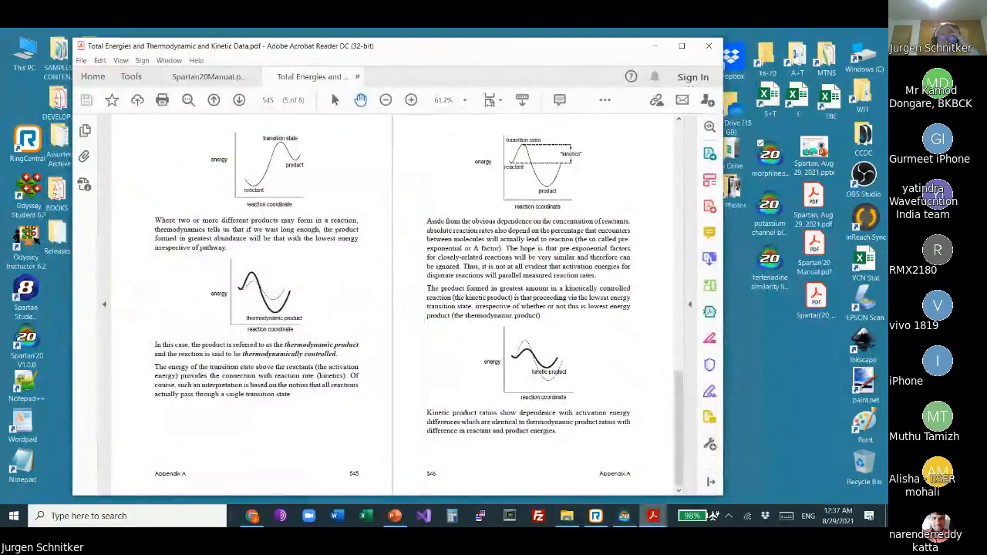
left_click(631, 518)
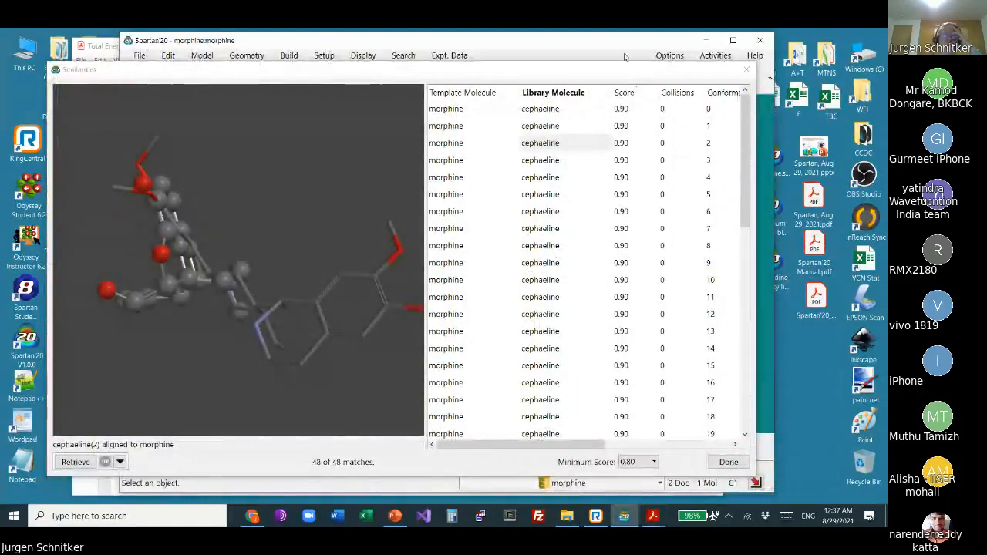
left_click(746, 69)
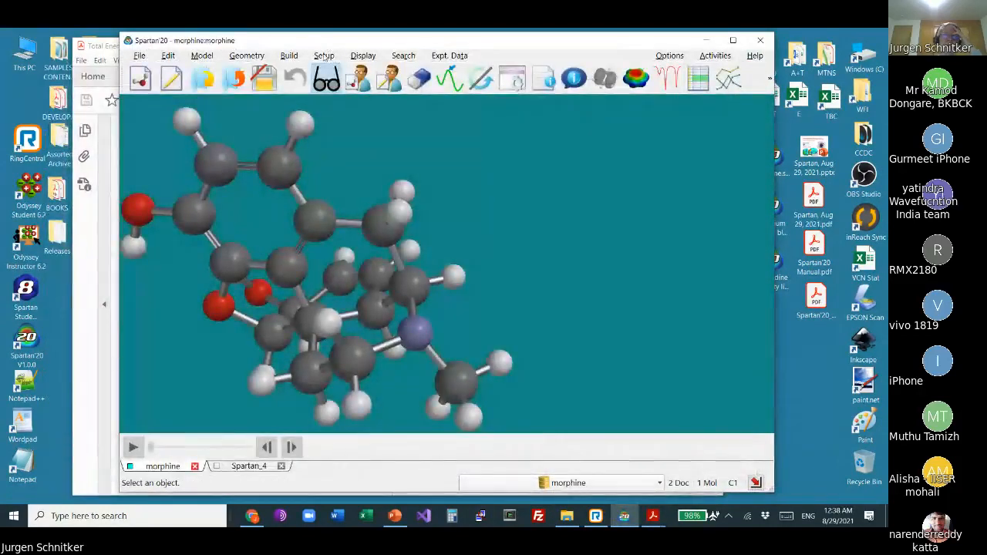
Step: Review morphine's similarity analysis setup and the library files available to add, and cancel without changes
left_click(324, 56)
left_click(335, 70)
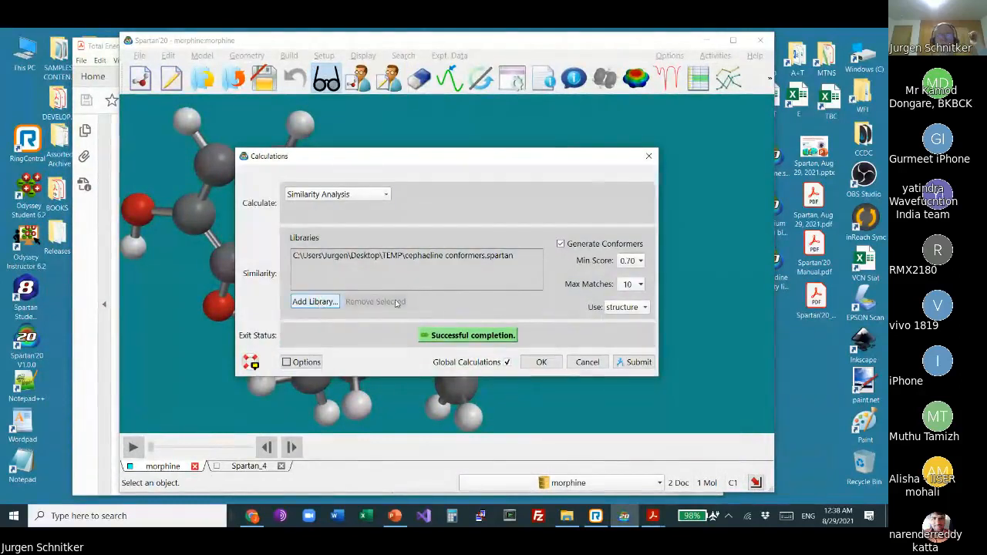
left_click(315, 301)
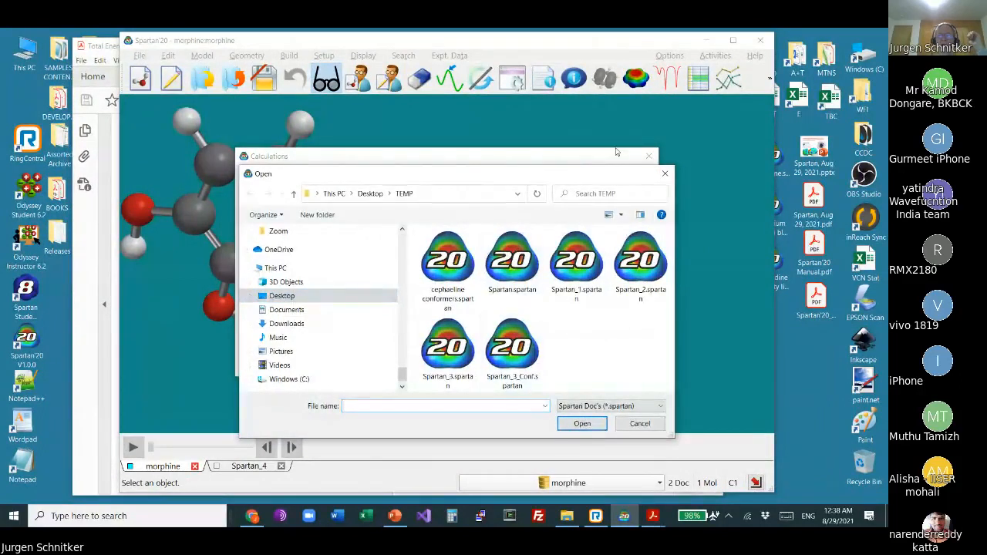
left_click(665, 173)
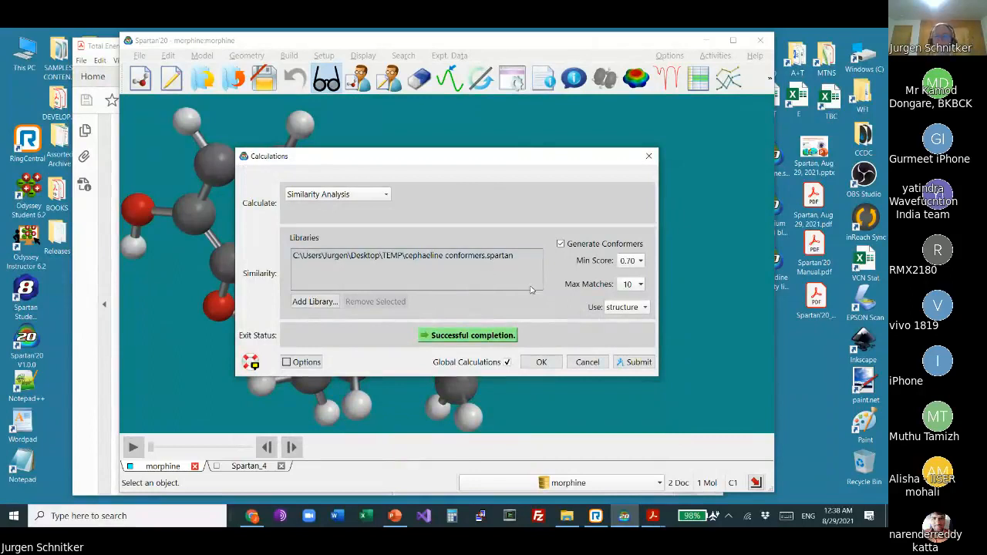
left_click(602, 365)
Step: Rotate morphine, examine its QSAR properties such as area, polar surface area, ovality and Log P, and close the properties window
left_click_drag(438, 267, 443, 250)
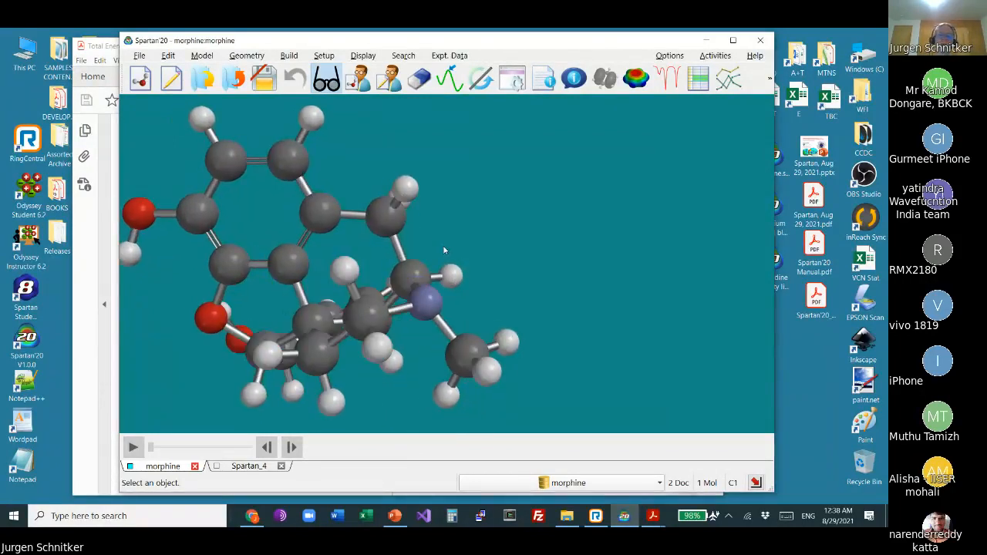
left_click(325, 59)
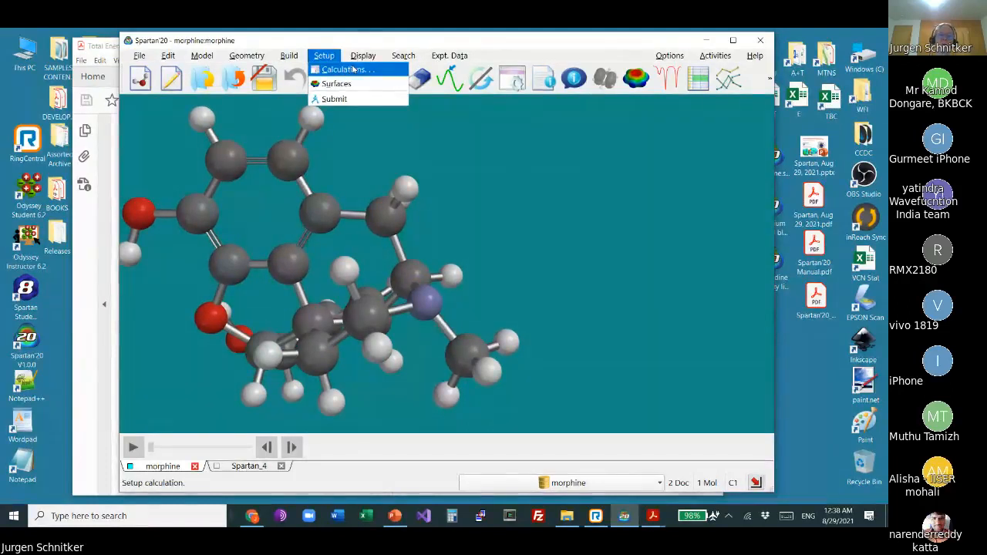
mouse_move(359, 57)
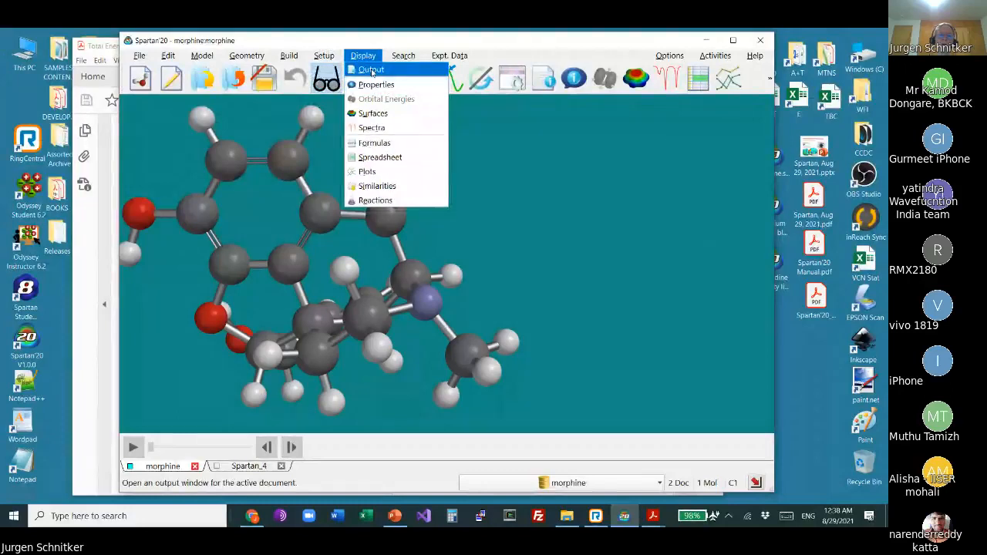
left_click(376, 84)
left_click(591, 123)
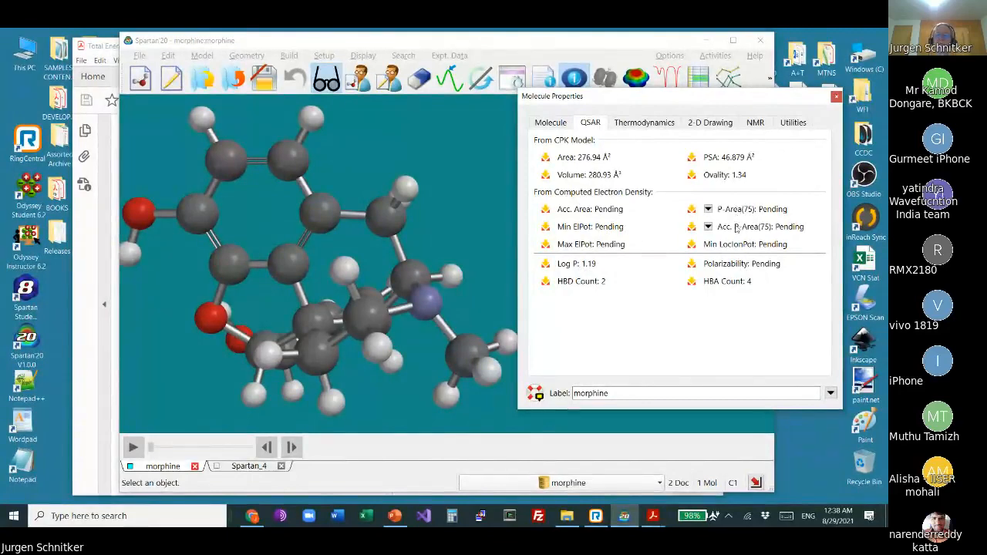
mouse_move(723, 162)
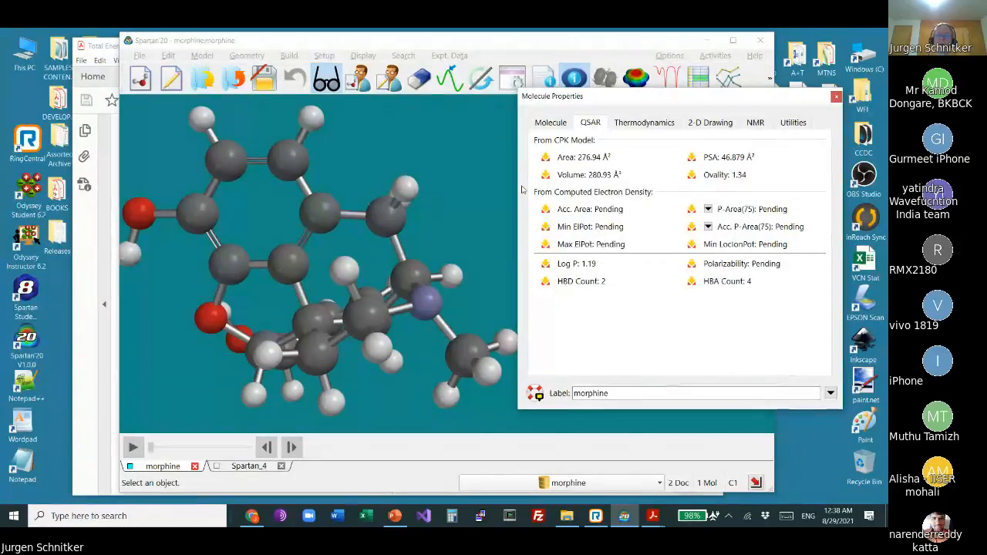
mouse_move(741, 216)
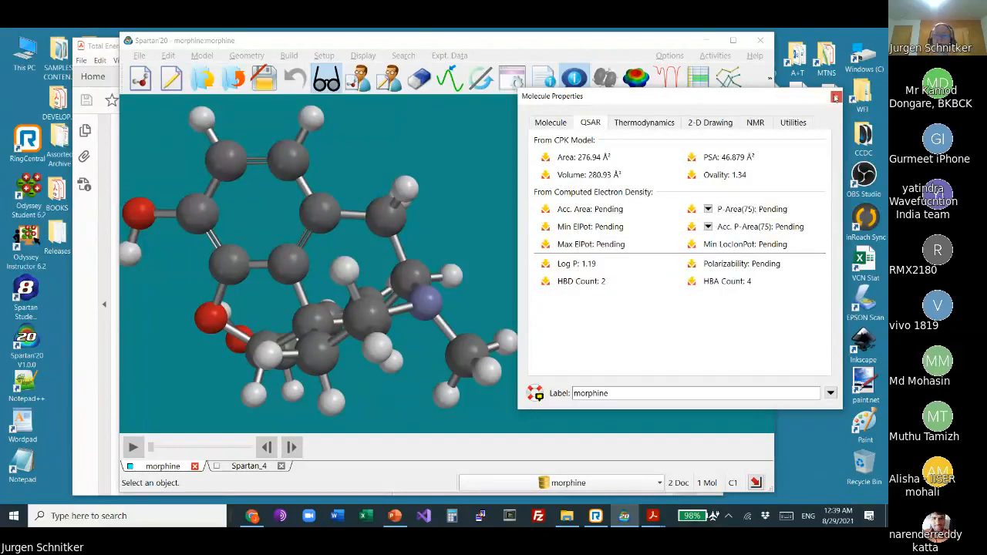
left_click(833, 97)
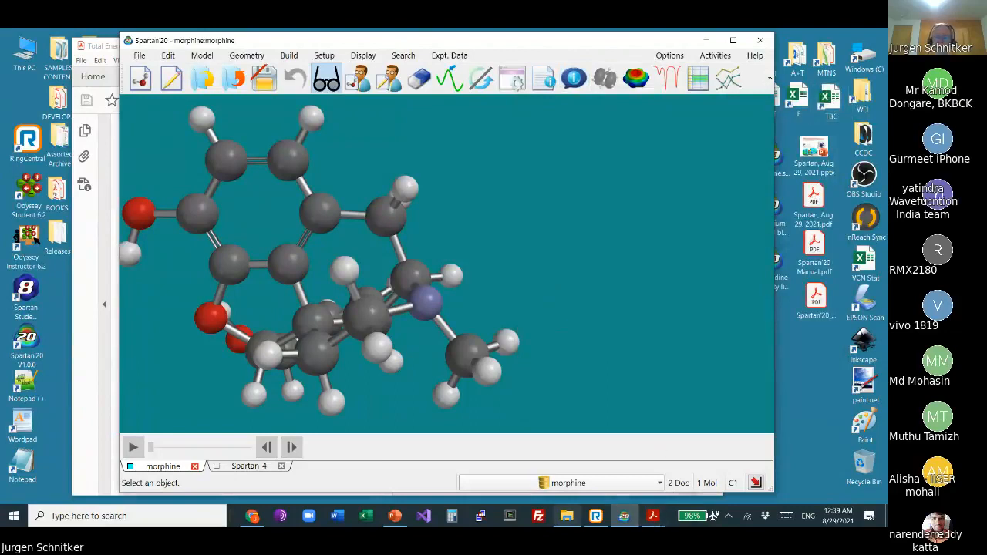
Step: Switch to the PowerPoint presentation and start the slide show from the QSAR / Similarity Analysis slide
mouse_move(623, 520)
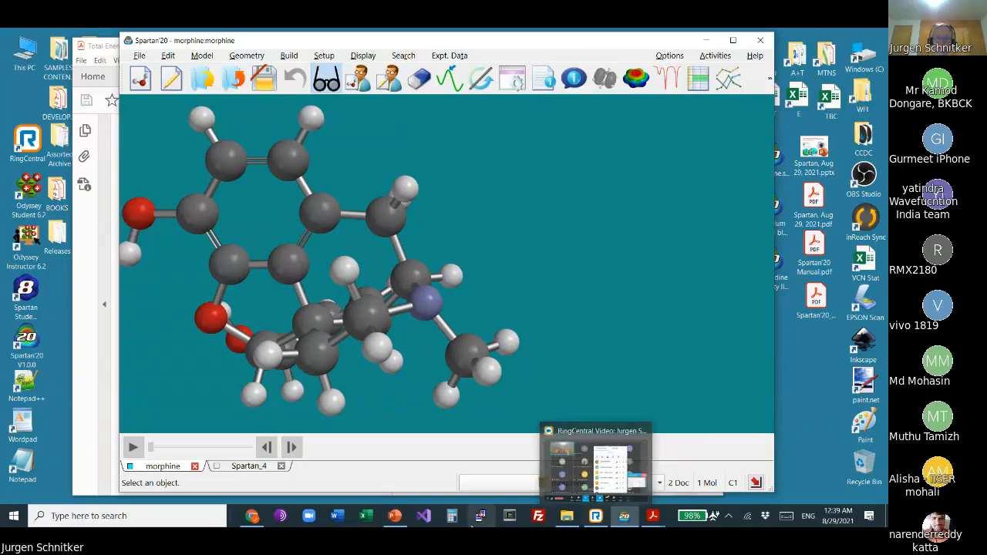
mouse_move(403, 518)
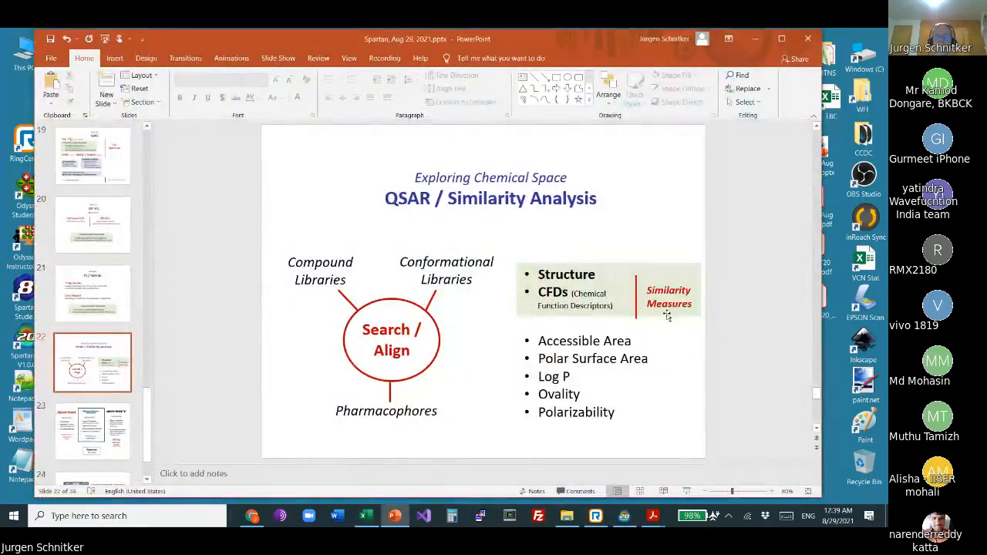
left_click(687, 491)
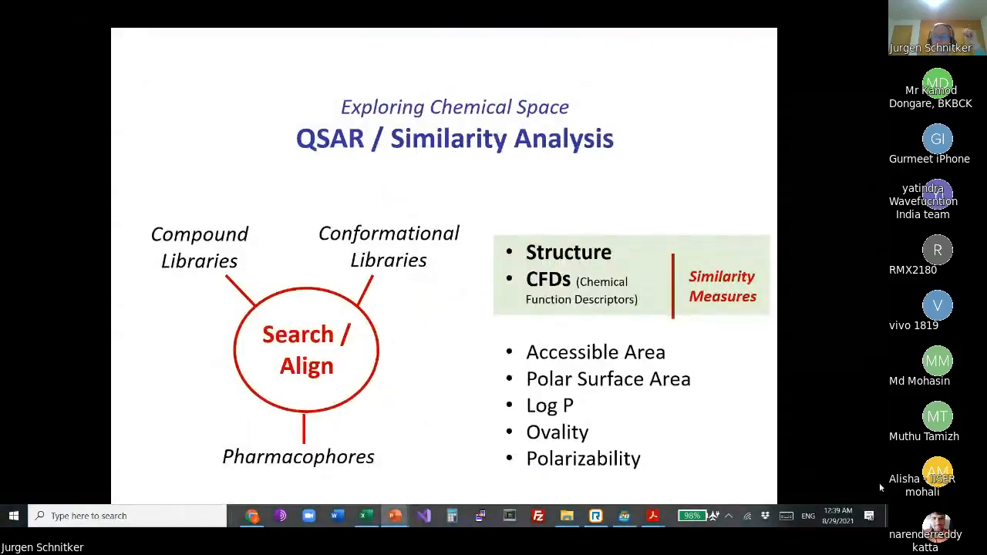
Step: Advance the slide show to the slide comparing Spartan, Spartan Student, Odyssey and iSpartan
key("Right")
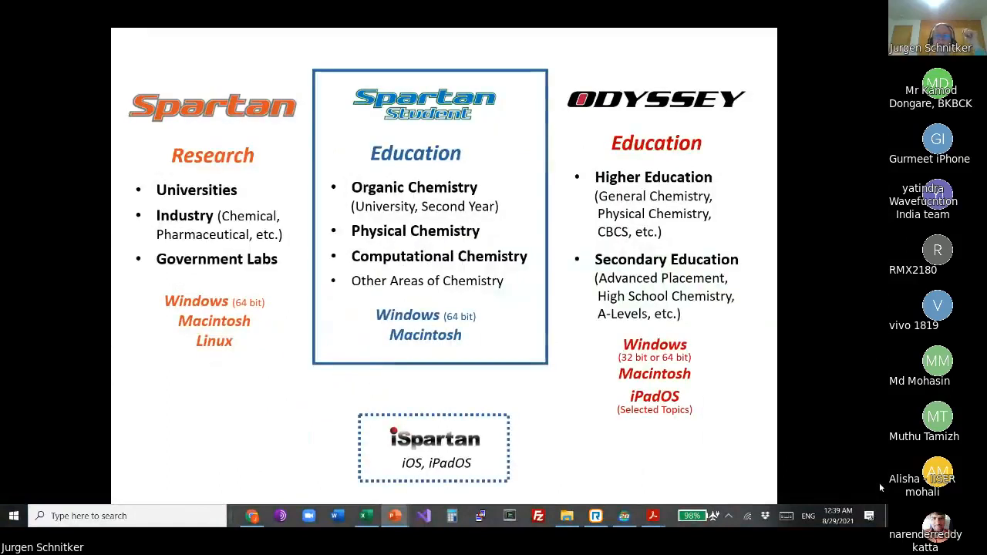
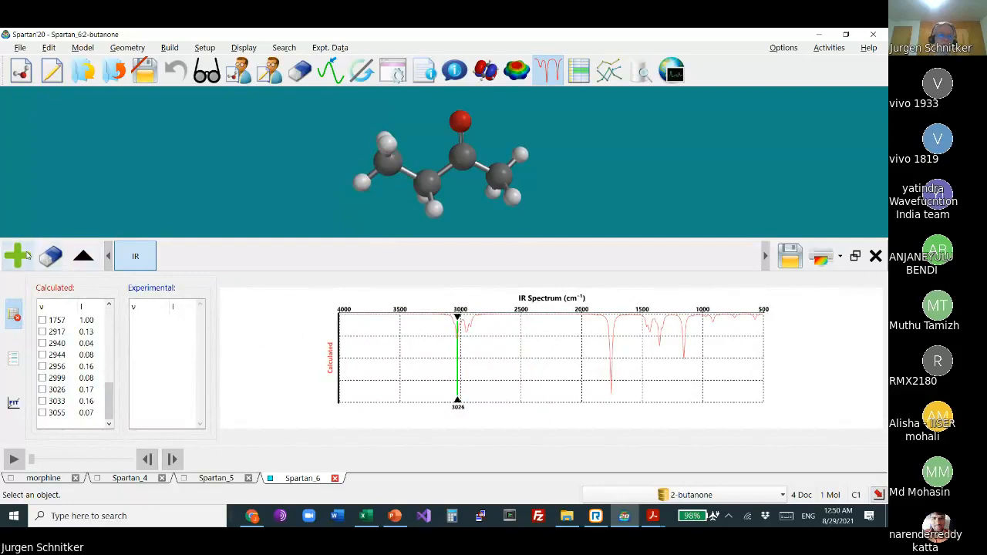
Step: Overlay the experimental IR spectrum on the calculated one for 2-butanone and view the calculated frequencies from the start of the list
left_click(82, 257)
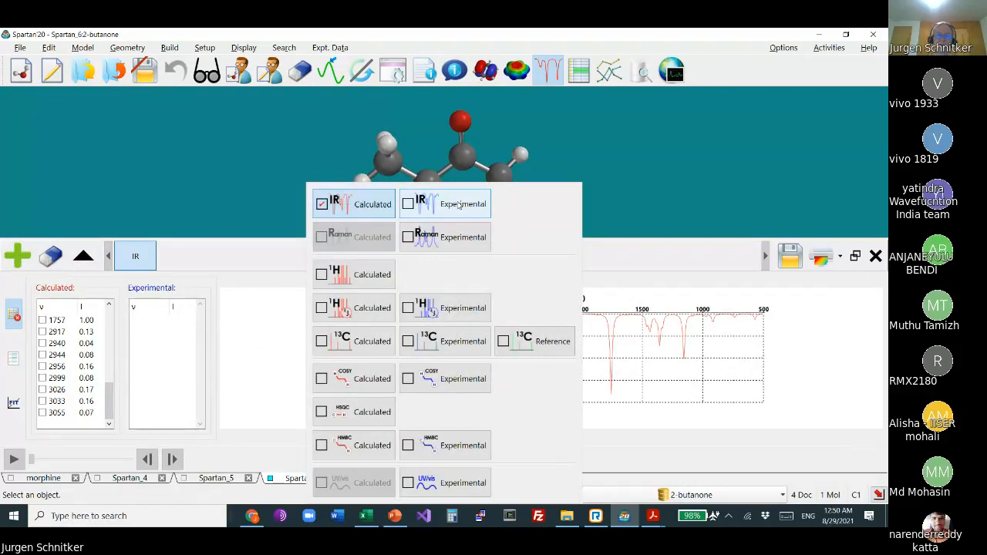
left_click(460, 204)
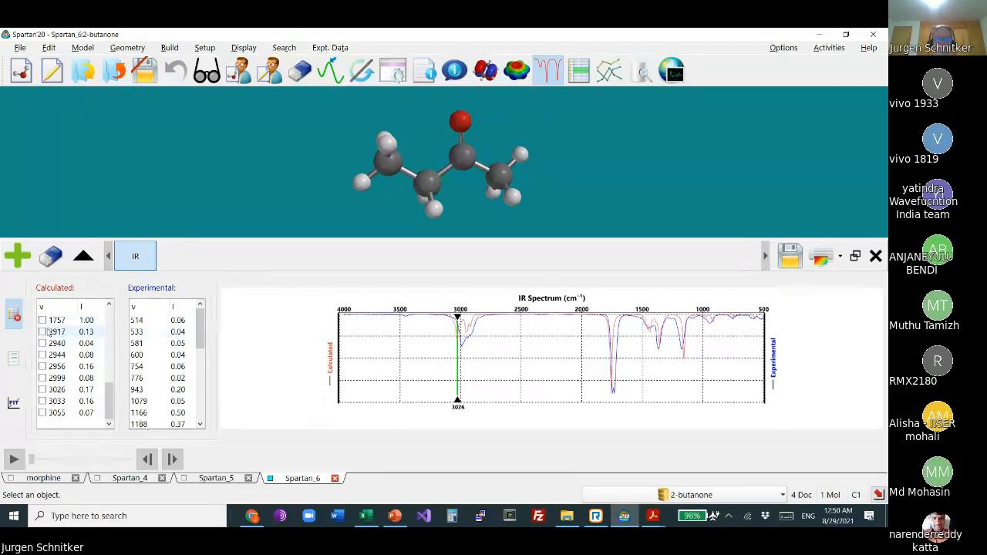
left_click_drag(109, 395, 114, 326)
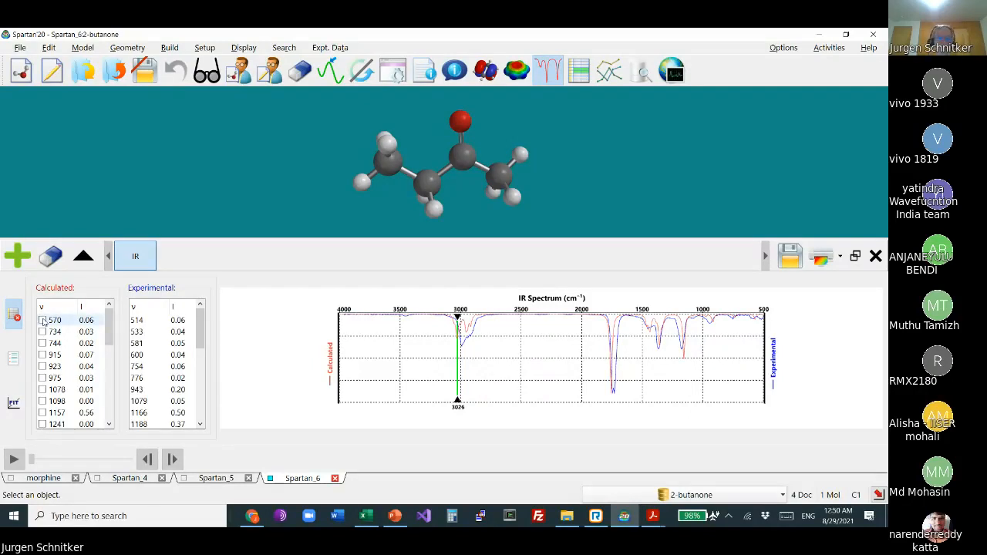
scroll(620, 156, "up", 1)
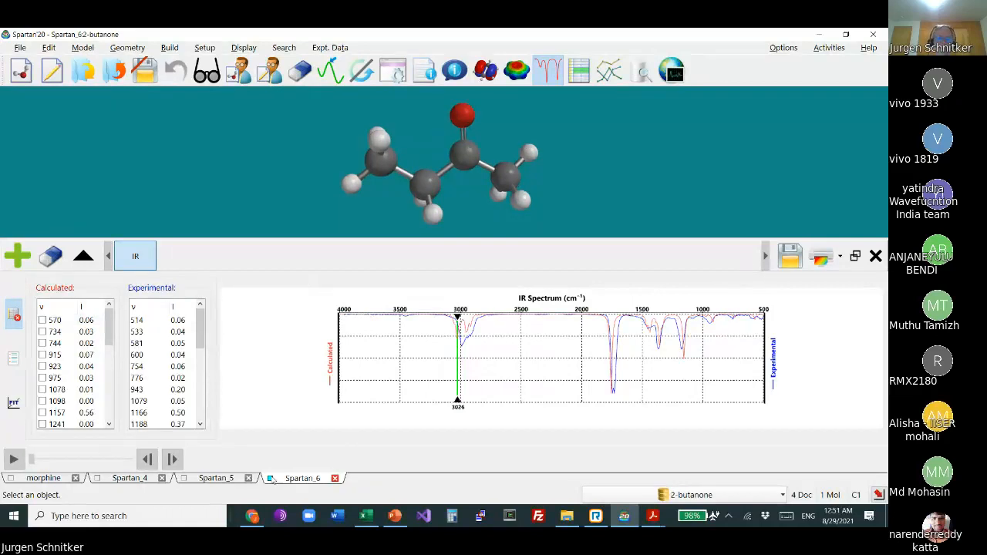
Step: Inspect the ethylene carbonyl complex in the Spartan_5 document from another angle and bring up the inorganic model kit
left_click(215, 478)
scroll(482, 261, "down", 3)
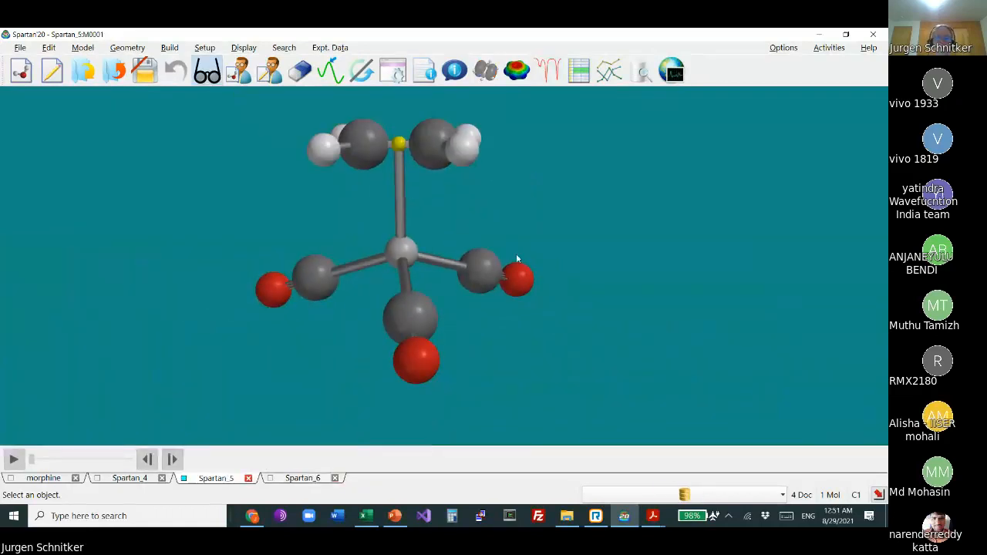
scroll(517, 259, "up", 2)
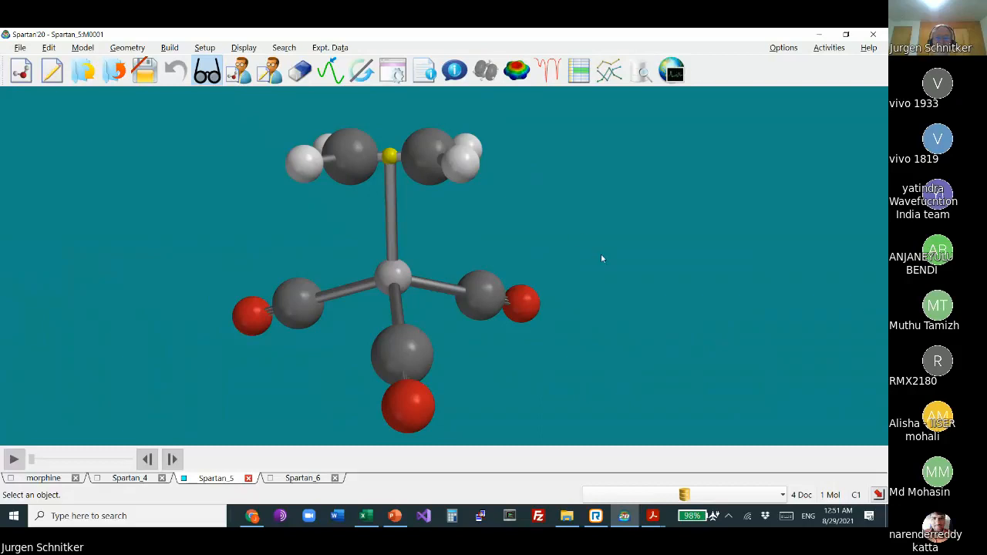
left_click_drag(602, 259, 561, 291)
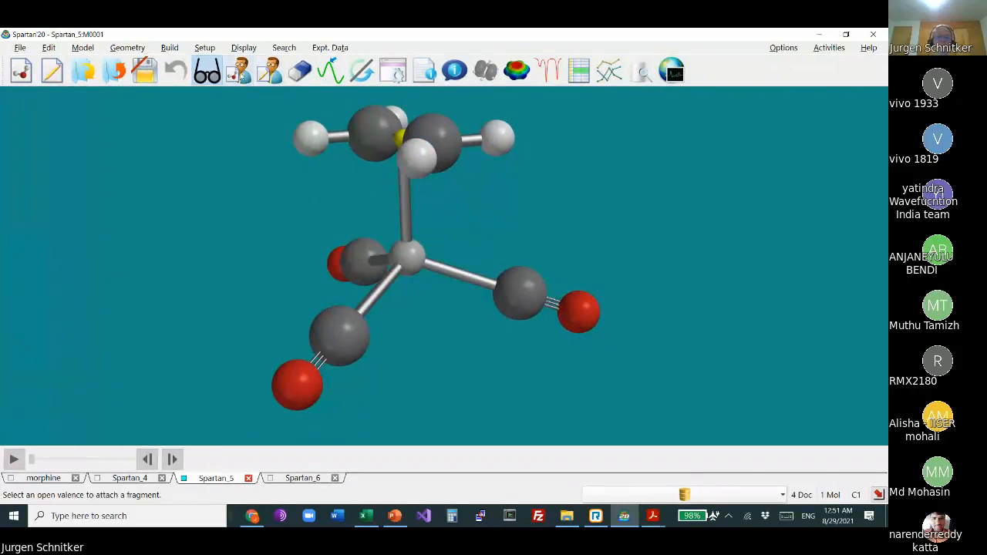
left_click(241, 71)
left_click(794, 112)
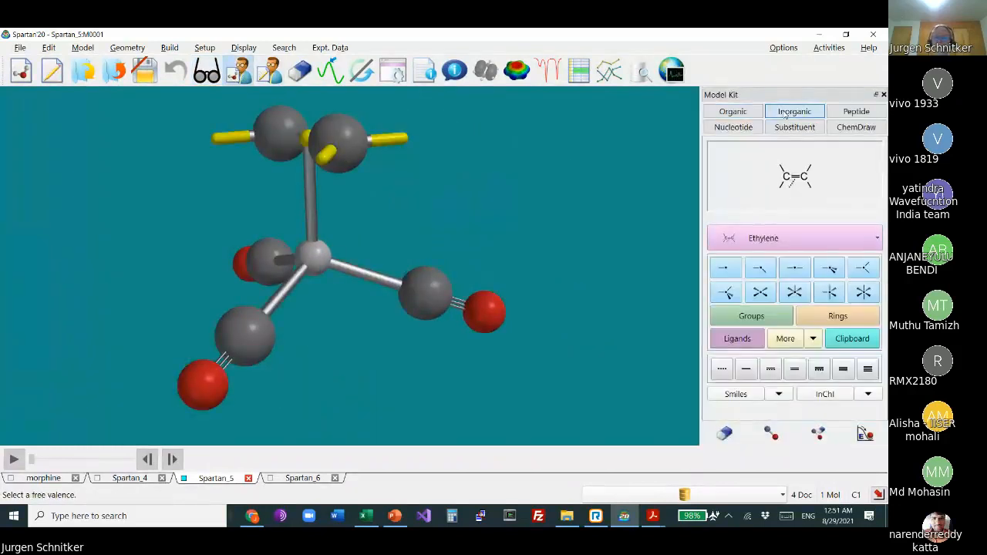
right_click_drag(557, 324, 407, 269)
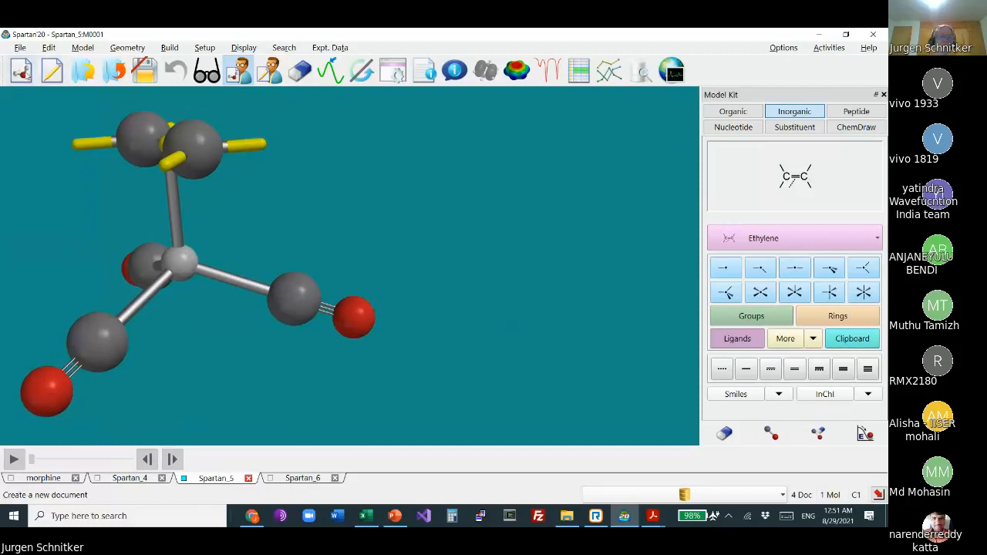
Step: Create a new document and place a linear two-coordinate chromium atom in it
left_click(21, 71)
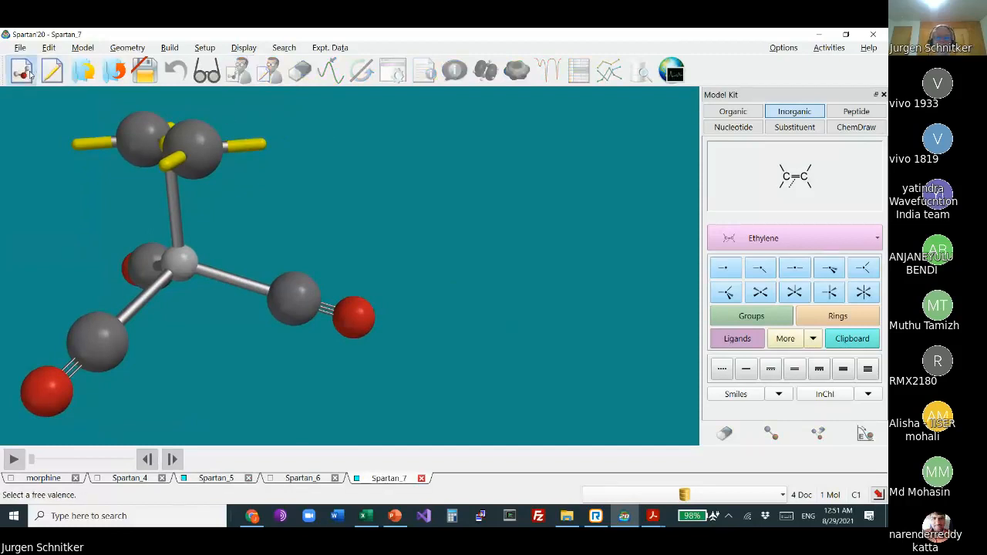
left_click(797, 268)
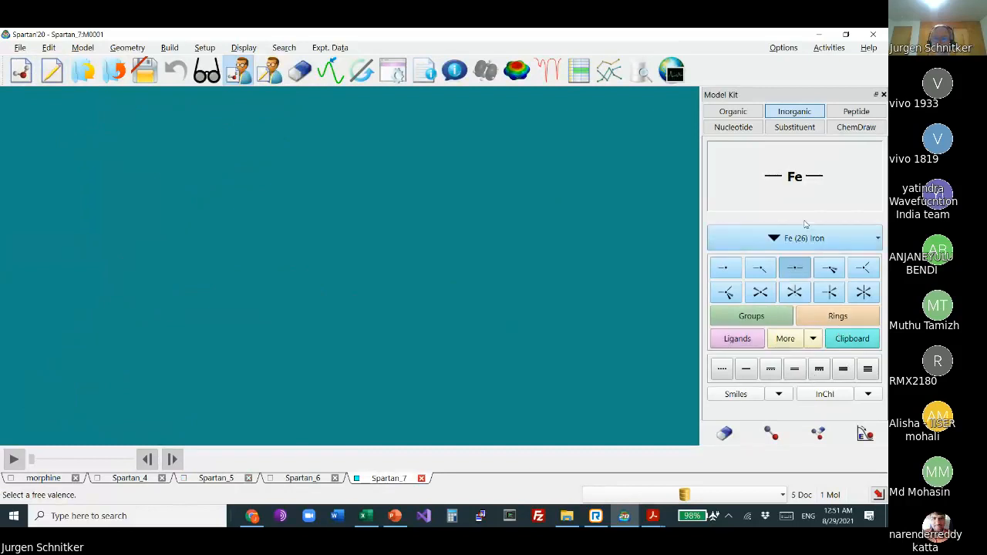
left_click(814, 240)
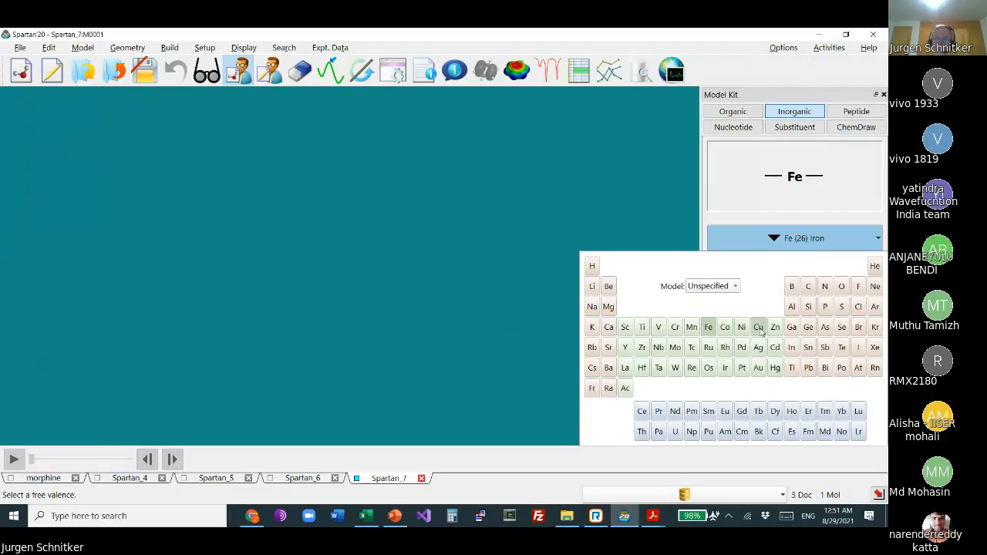
left_click(675, 326)
left_click(409, 280)
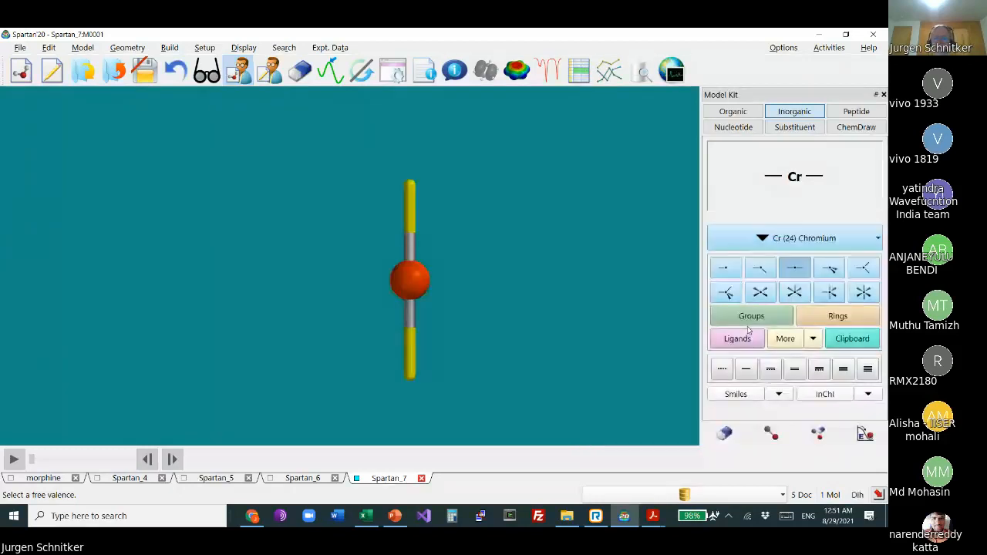
Step: Attach a benzene ligand to each of the two free valences of the chromium atom
left_click(737, 338)
left_click(782, 239)
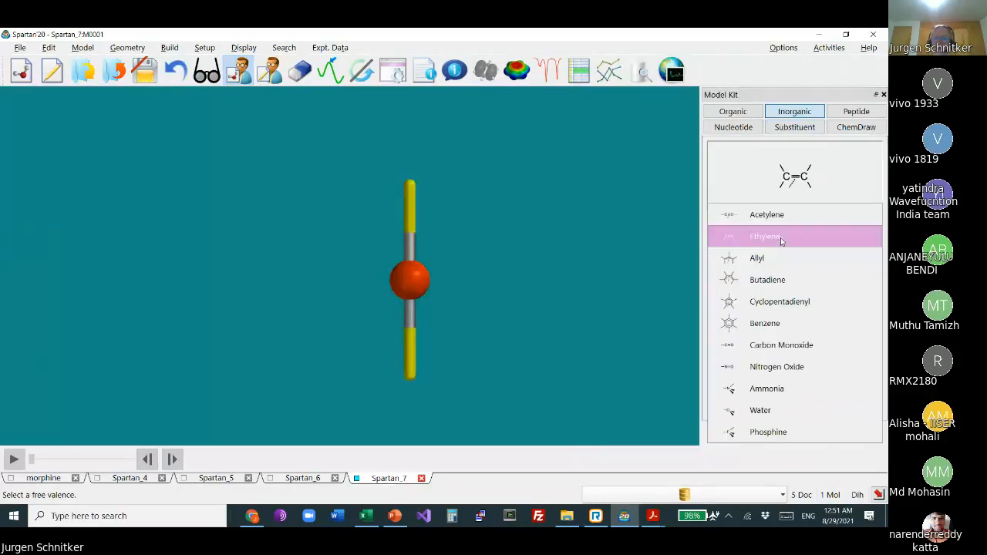
left_click(765, 323)
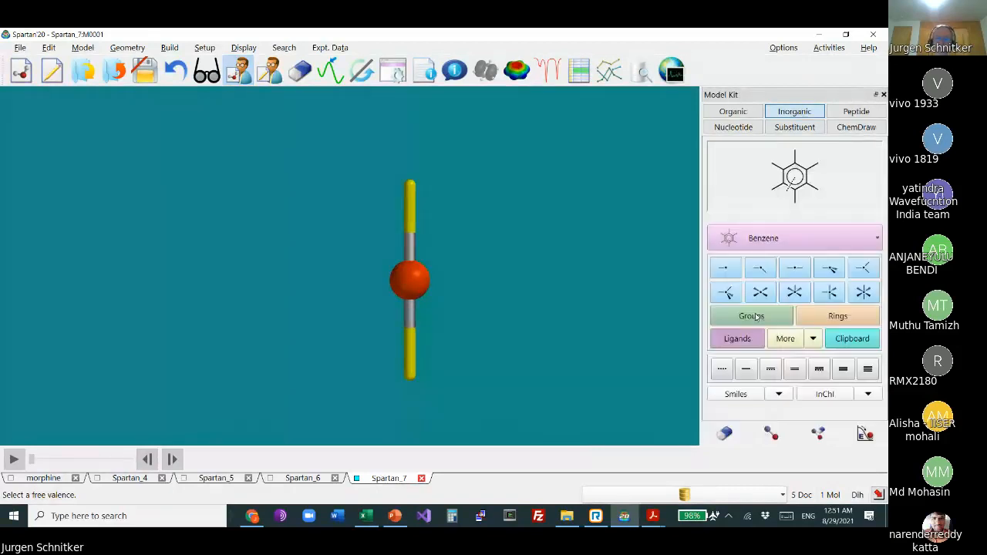
left_click(403, 189)
left_click(411, 380)
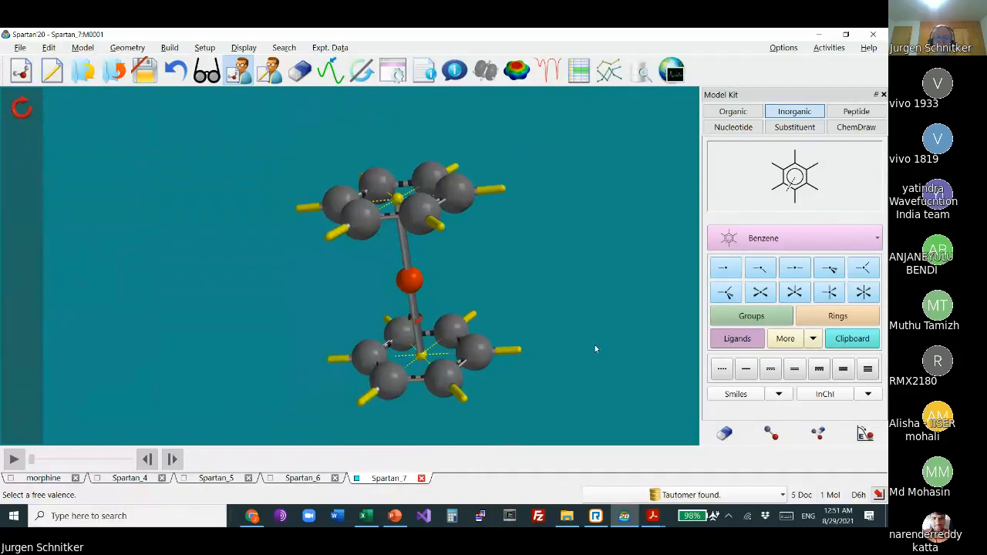
Step: Leave building mode and examine the chromium bis-benzene sandwich complex from several angles
left_click(207, 70)
left_click_drag(586, 311, 789, 286)
right_click_drag(789, 286, 616, 295)
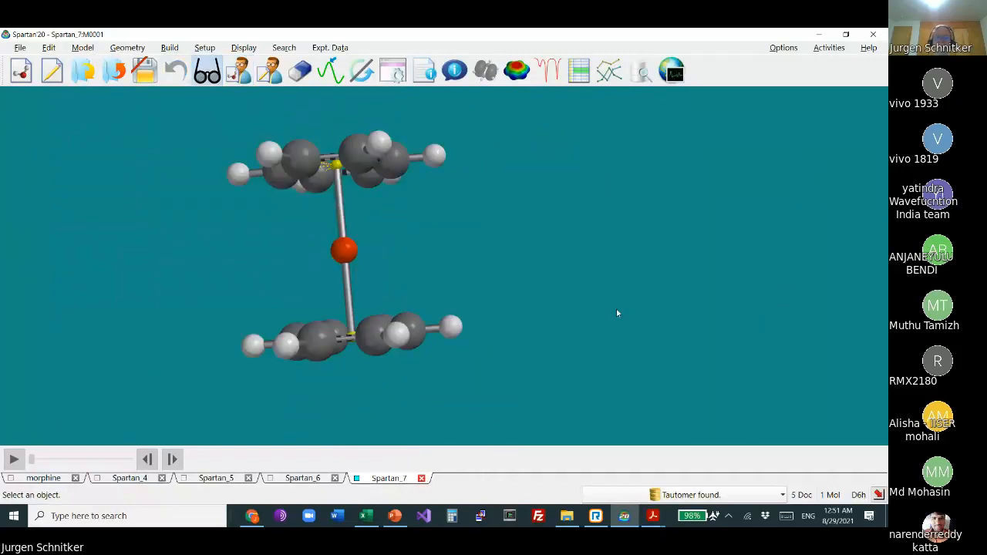
left_click_drag(616, 313, 566, 314)
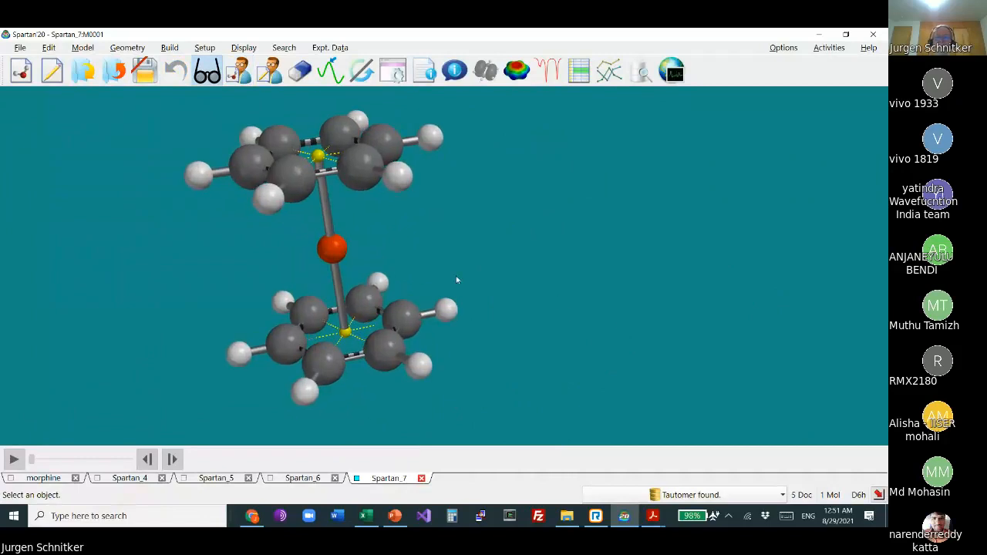
left_click_drag(709, 239, 670, 254)
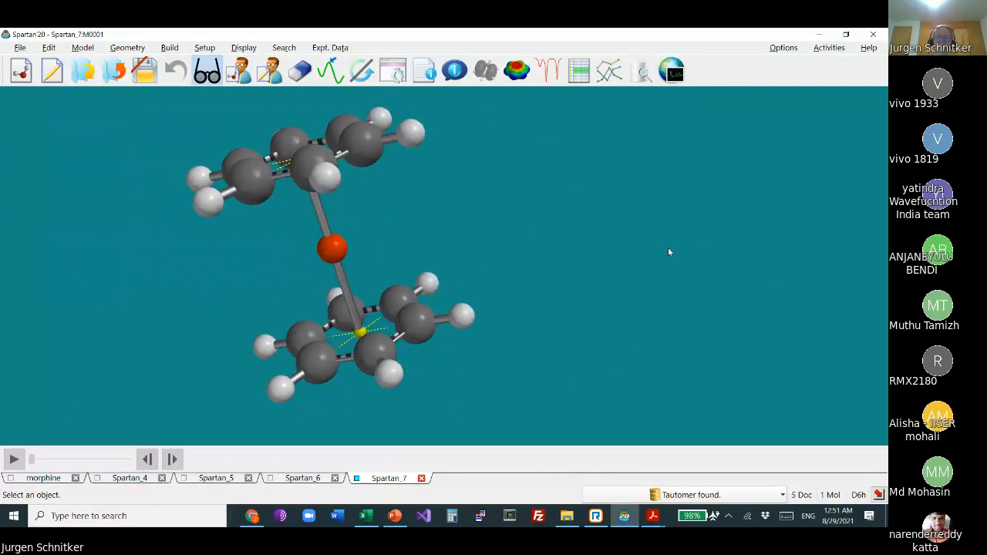
left_click(236, 67)
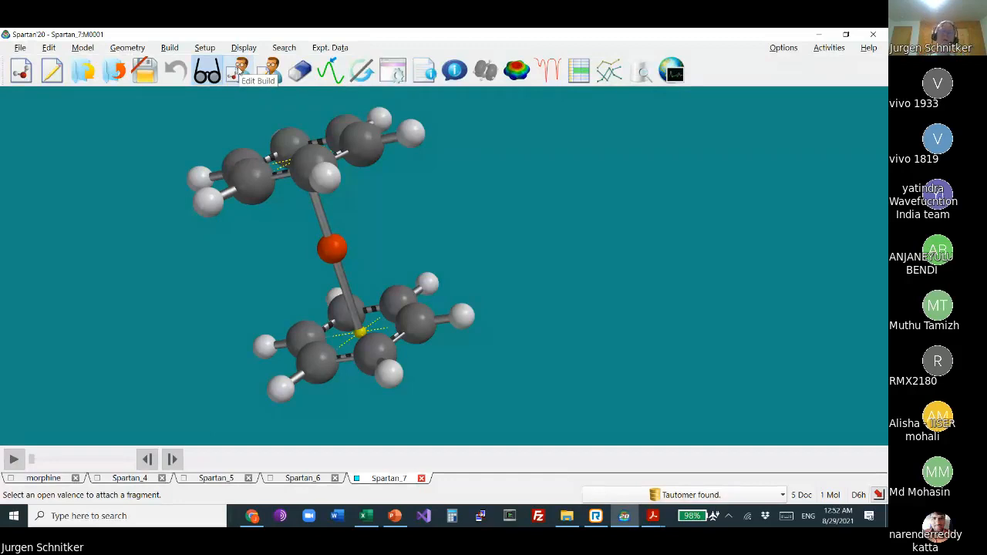
left_click_drag(479, 274, 451, 220)
Step: Return to building mode and review the ligands available in the inorganic model kit without choosing another one
left_click(241, 73)
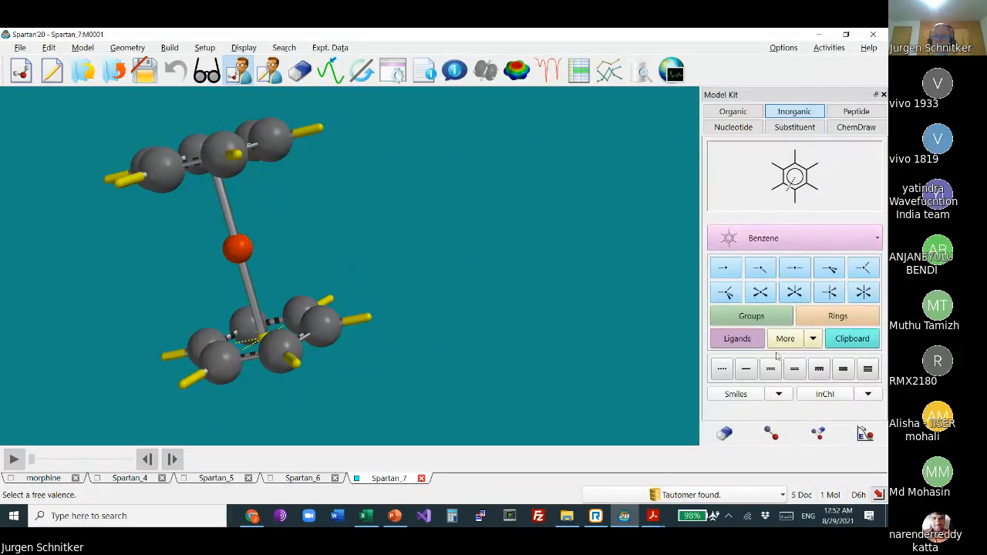
left_click(802, 238)
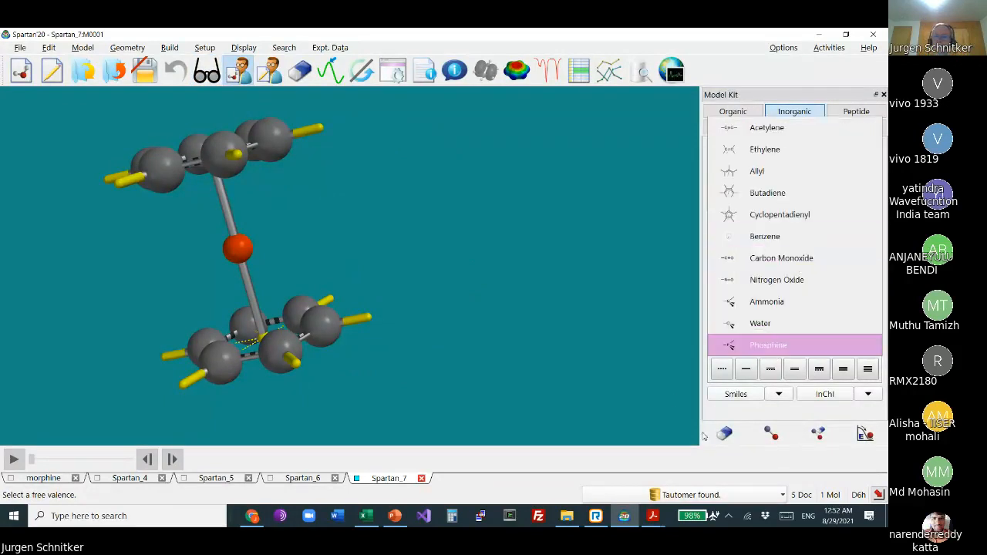
left_click(664, 395)
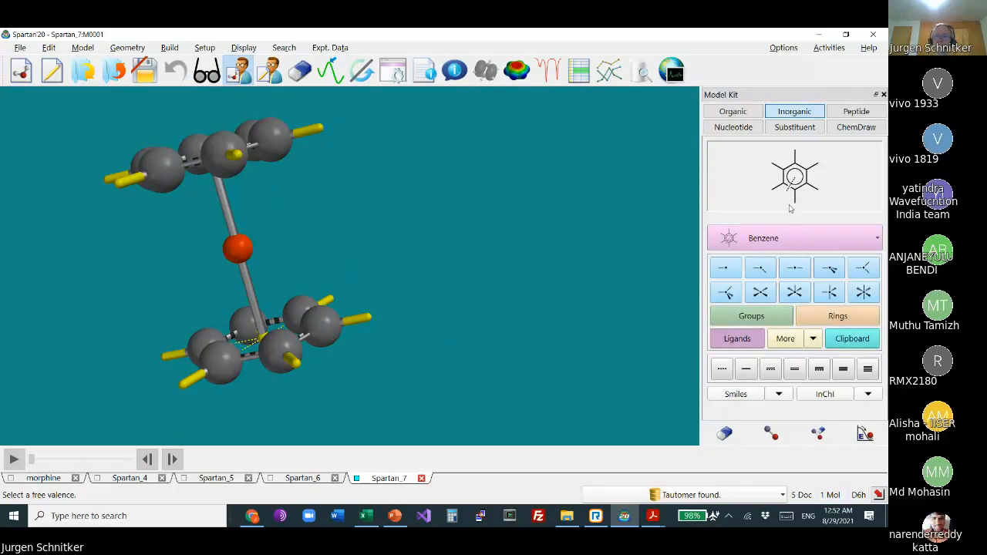
Step: Select the bent two-coordinate geometry and examine which elements the 6-31G and PM3 models support in the periodic table
left_click(759, 268)
left_click(788, 246)
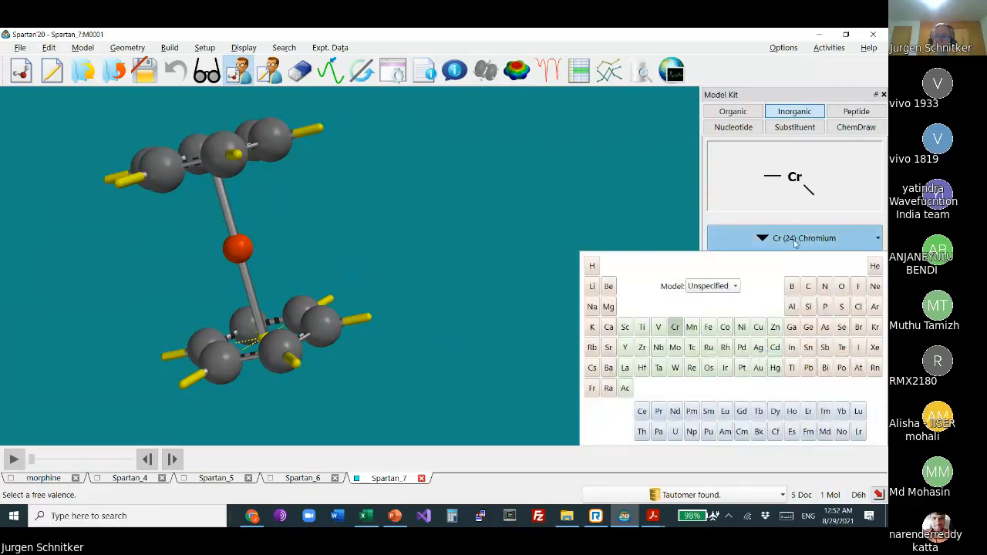
left_click(711, 286)
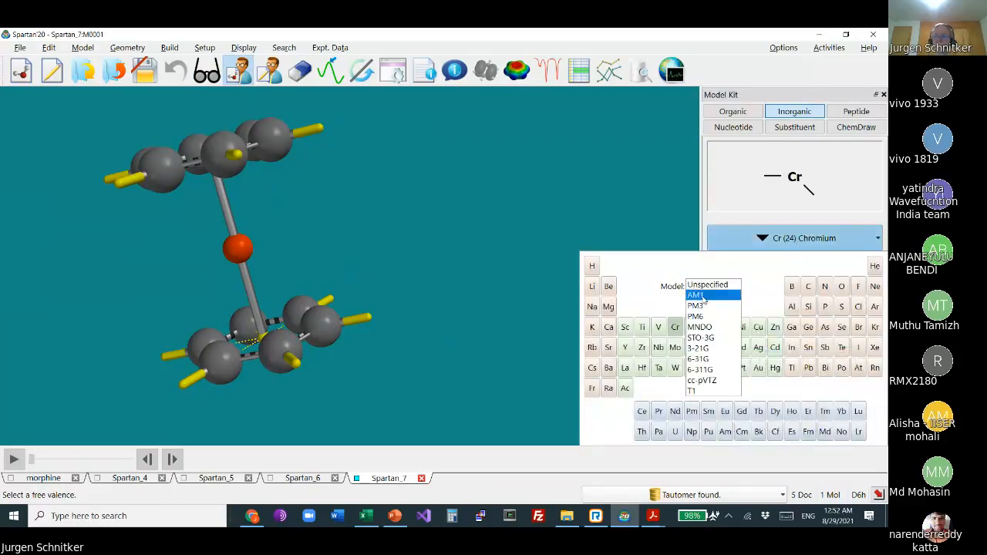
left_click(701, 359)
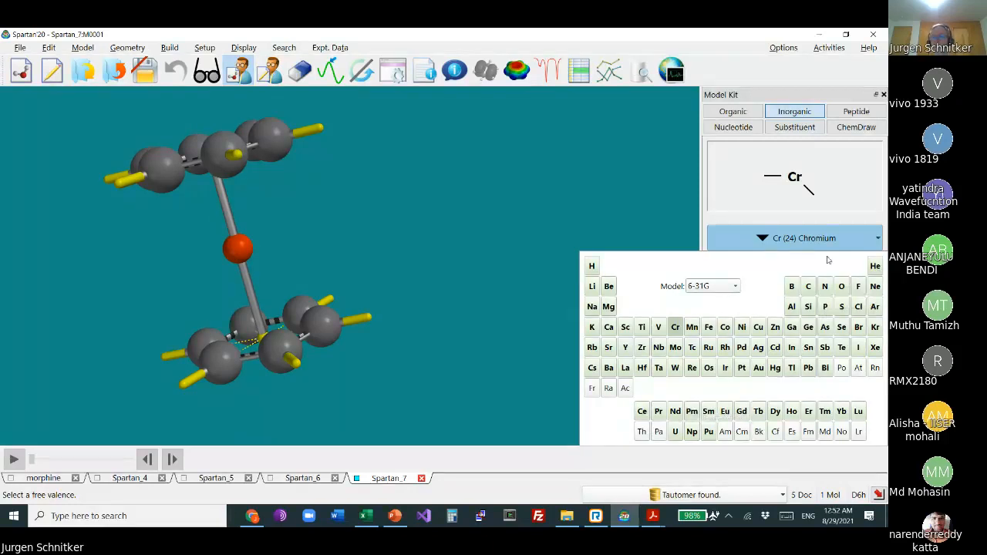
left_click(721, 287)
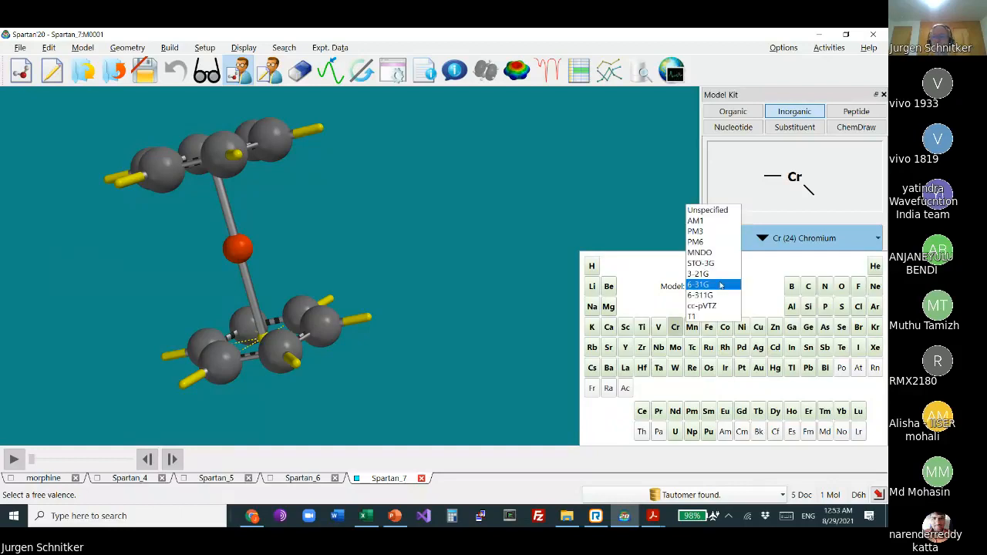
left_click(697, 232)
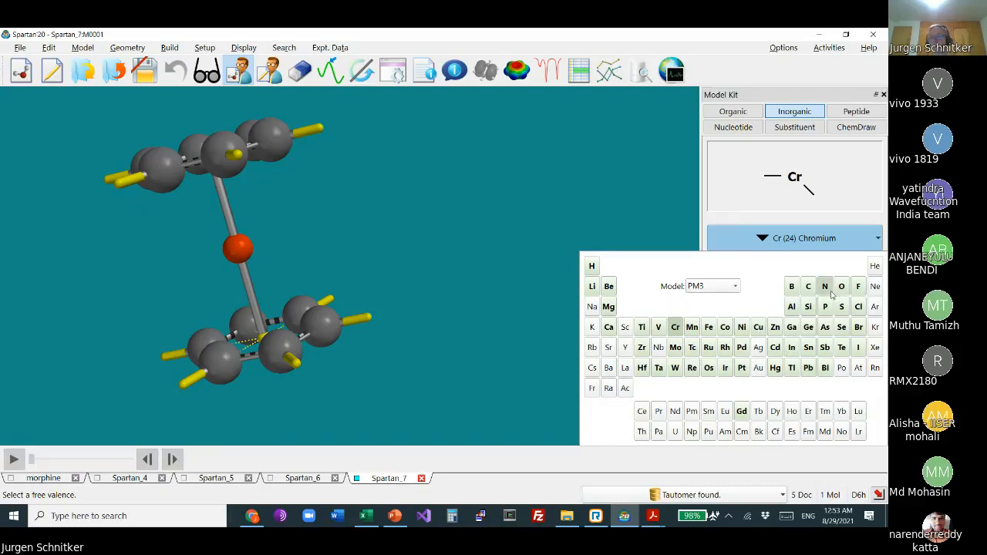
Step: Compare the element coverage of the AM1, 3-21G and 6-311G models in the periodic table
left_click(702, 287)
left_click(695, 274)
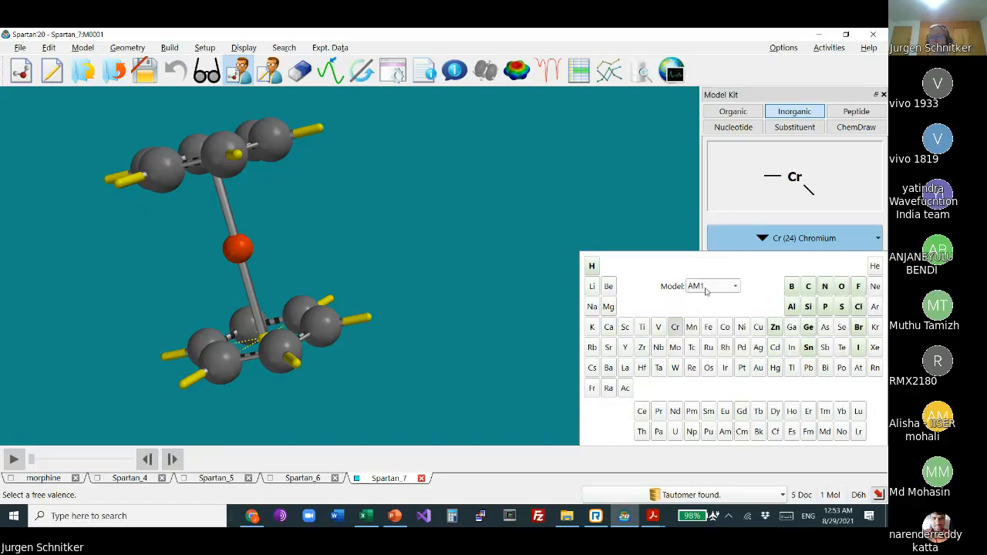
left_click(706, 287)
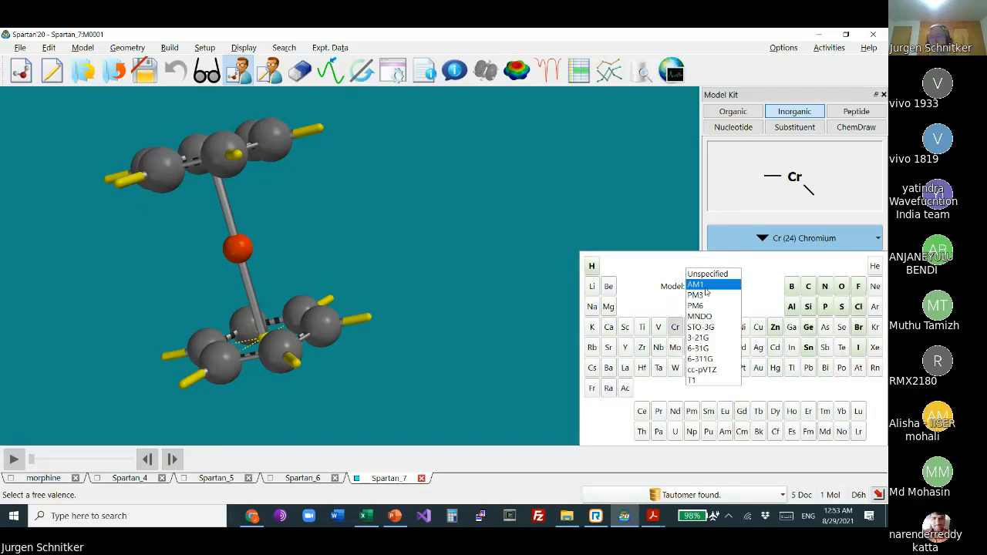
left_click(702, 338)
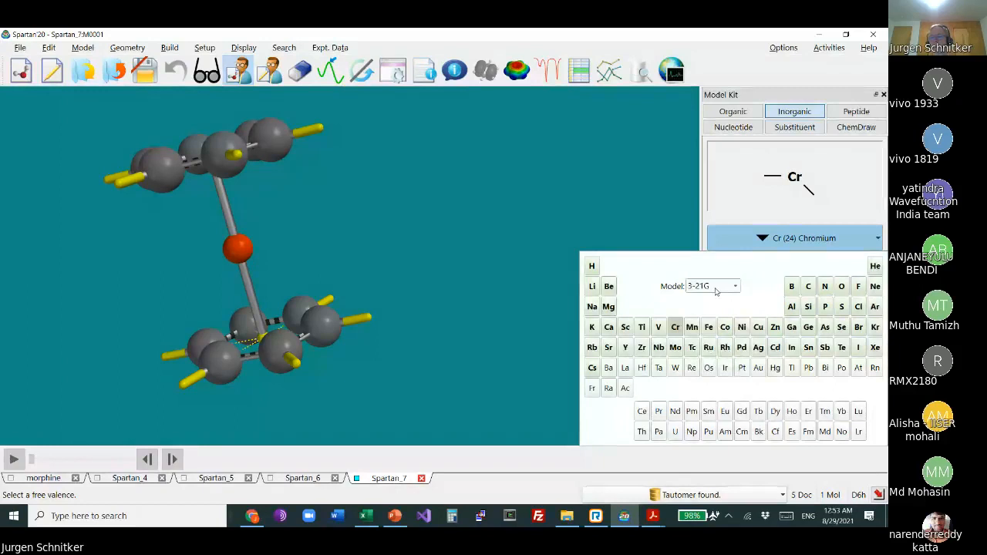
left_click(716, 291)
left_click(705, 305)
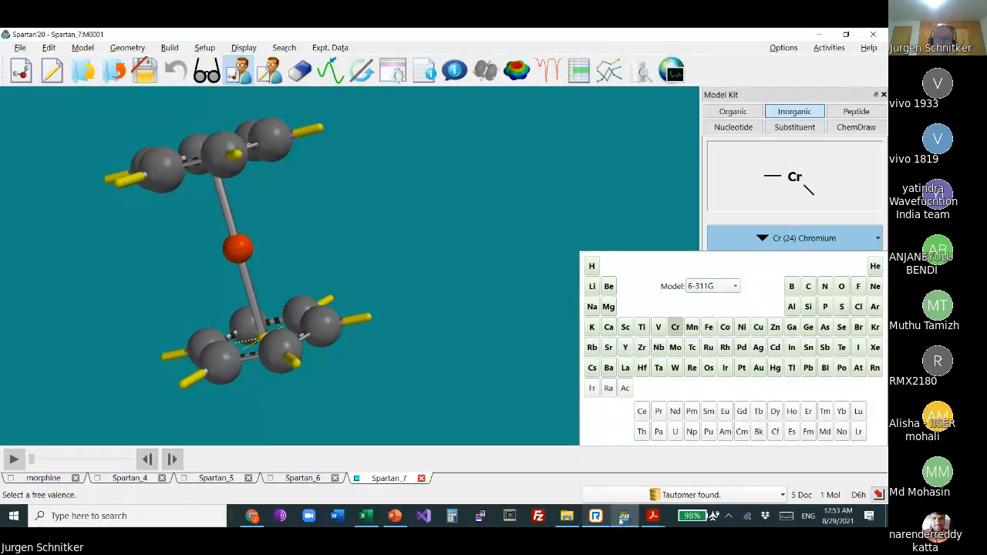
mouse_move(595, 516)
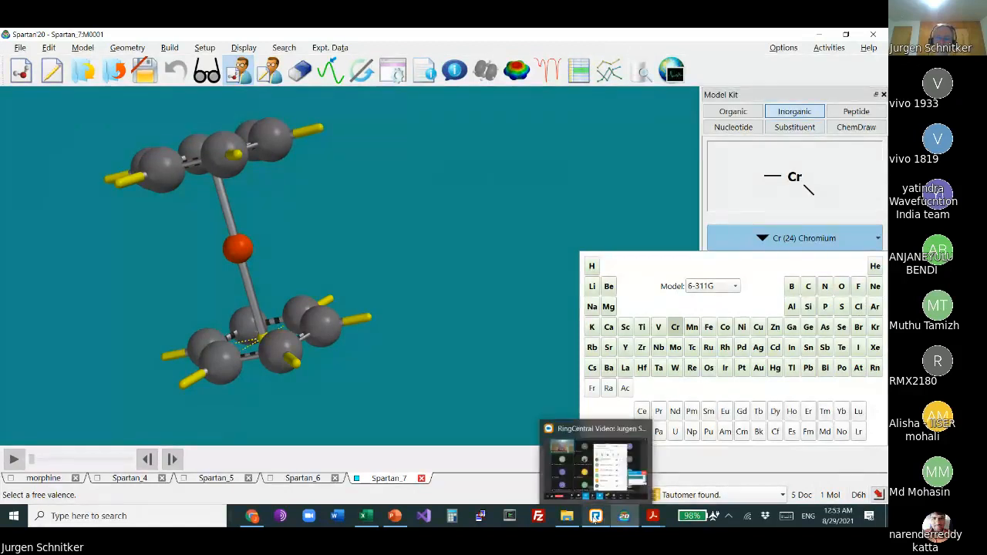
left_click(589, 430)
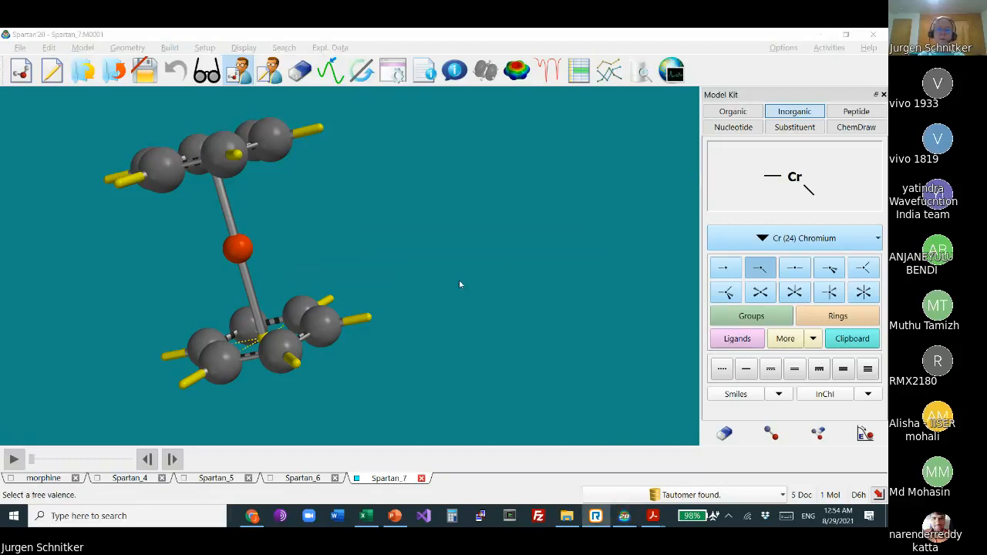
left_click(596, 221)
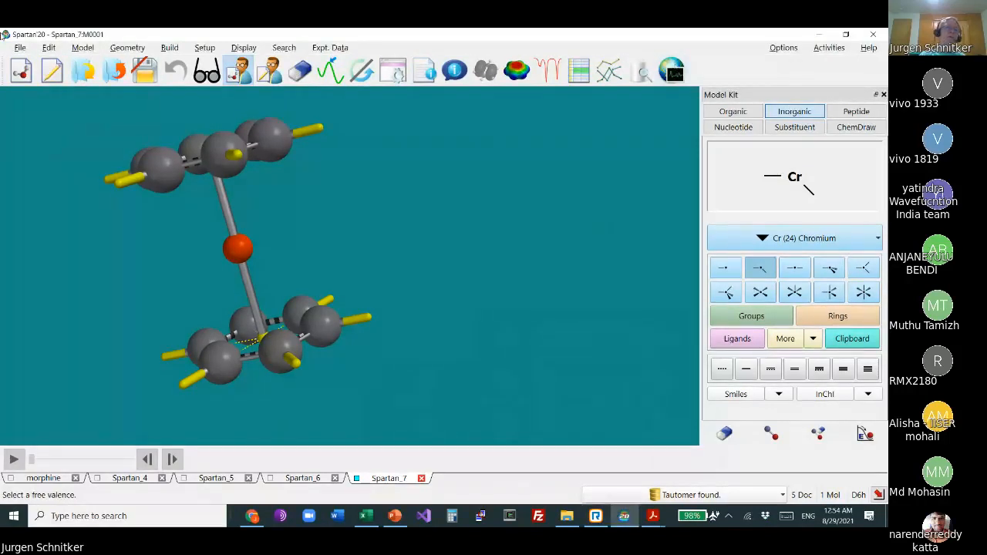
Step: Open the protein structure 4INS from the online PDB and examine its whole ribbon model from another angle
left_click(19, 48)
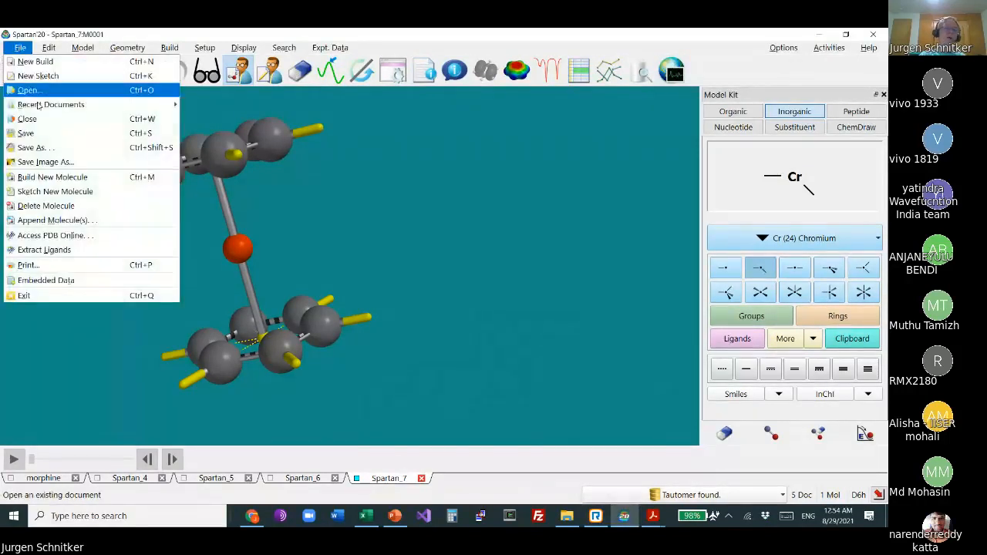
left_click(73, 239)
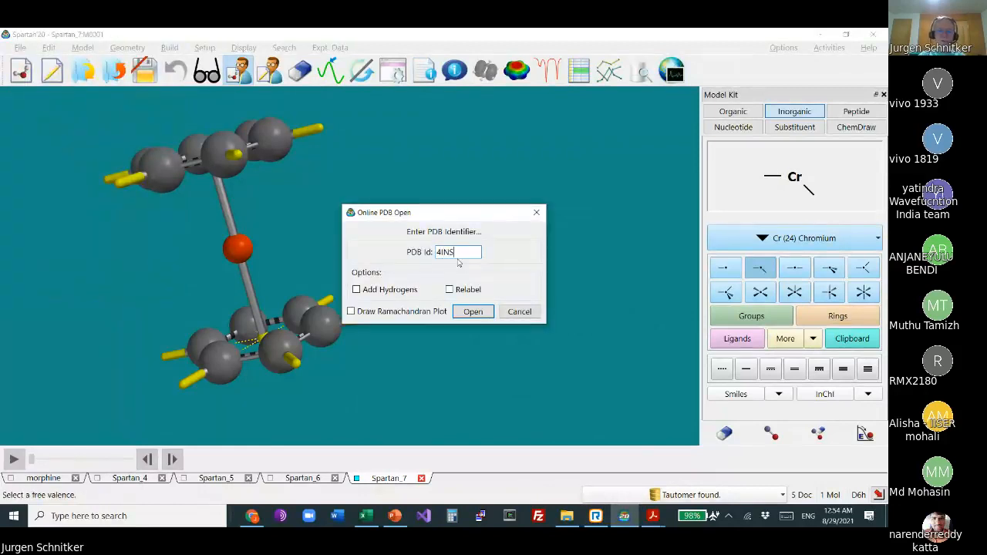
left_click(472, 312)
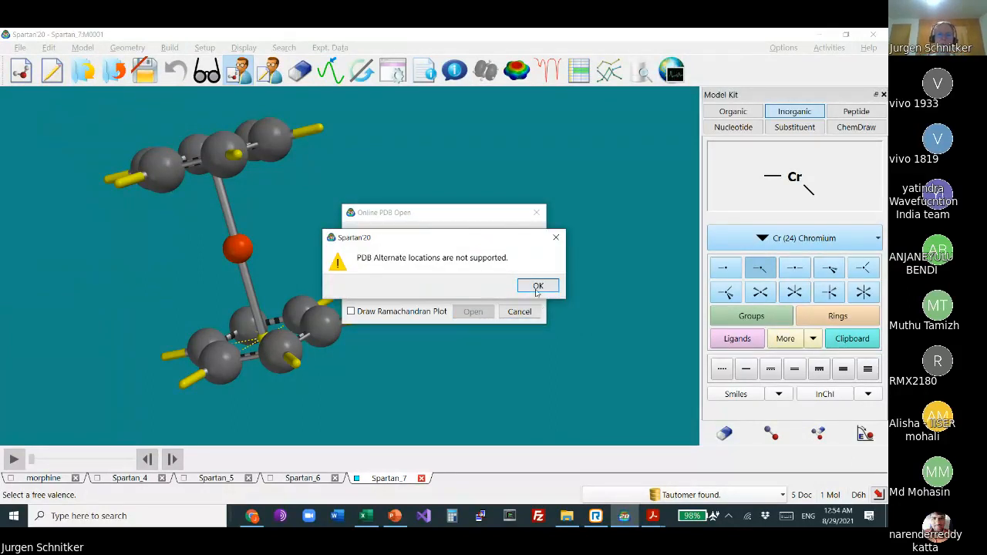
left_click(535, 287)
left_click(535, 287)
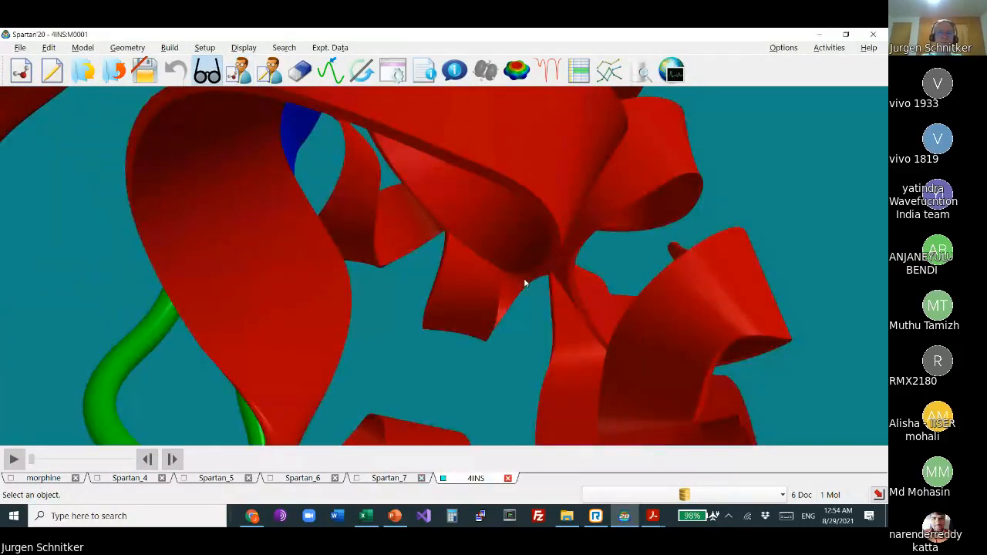
scroll(545, 246, "down", 5)
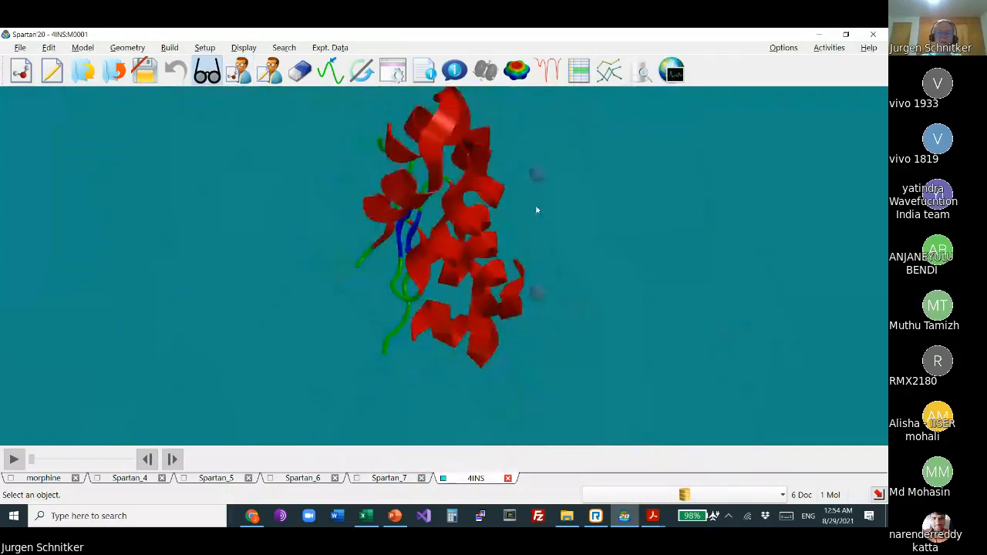
left_click_drag(536, 205, 449, 187)
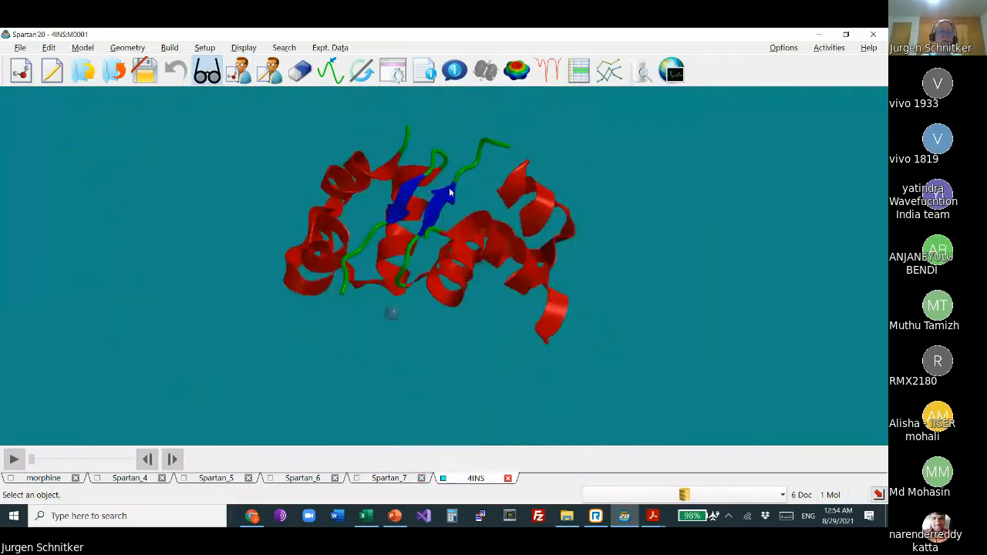
Step: Display the 4INS protein as a space-filling model
left_click(83, 47)
left_click(108, 118)
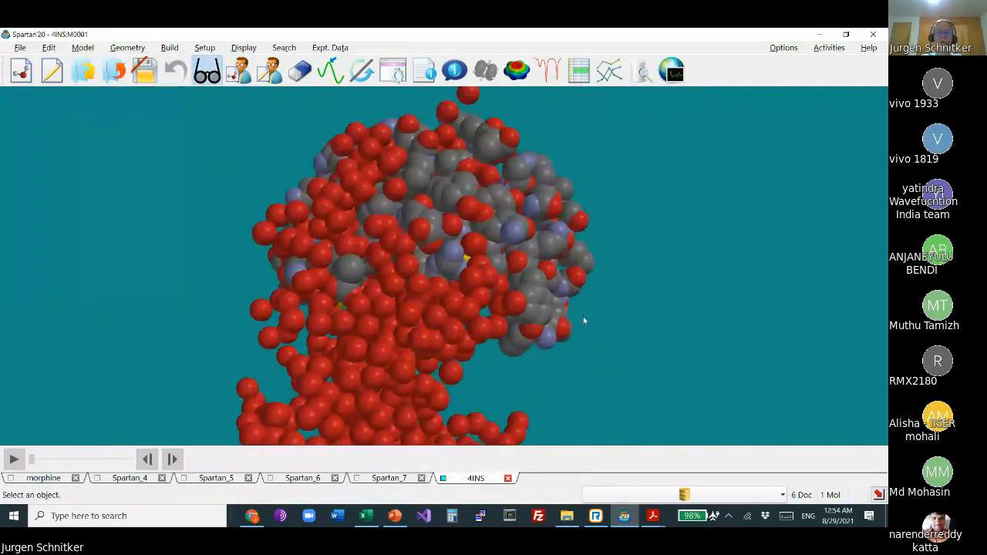
left_click_drag(583, 316, 486, 251)
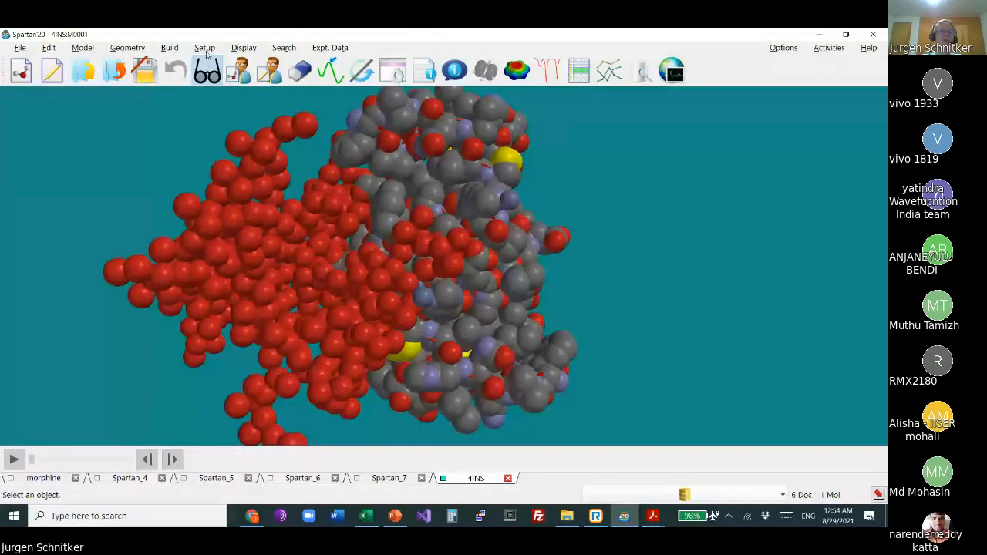
Step: Check the formula and weight in the molecule properties of 4INS, and examine its space-filling model from several angles
left_click(244, 48)
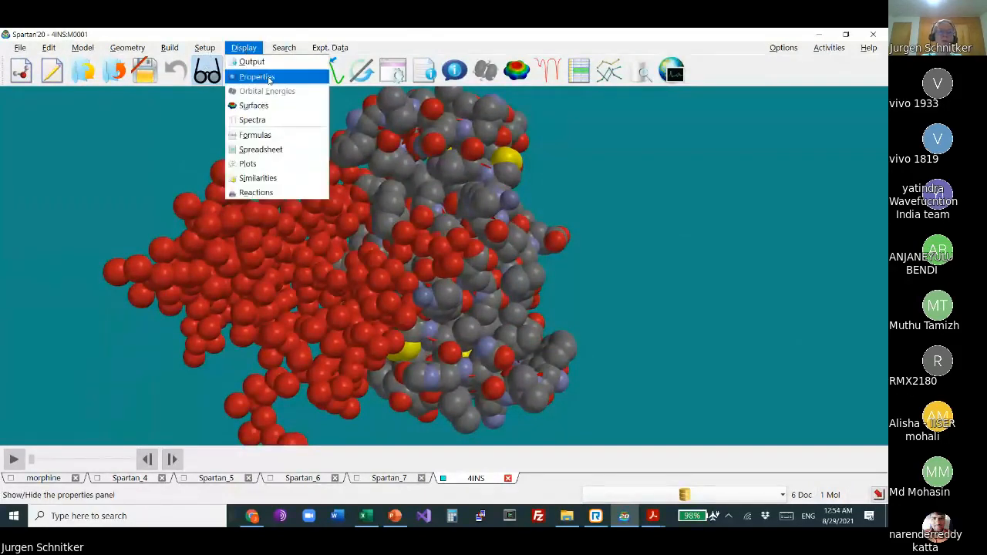
left_click(256, 76)
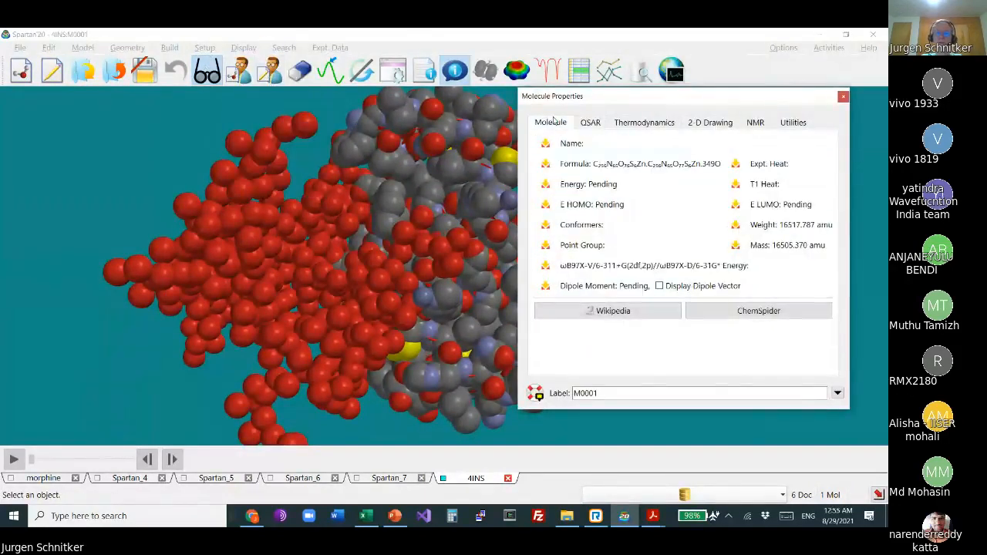
left_click(843, 97)
left_click_drag(480, 205, 557, 225)
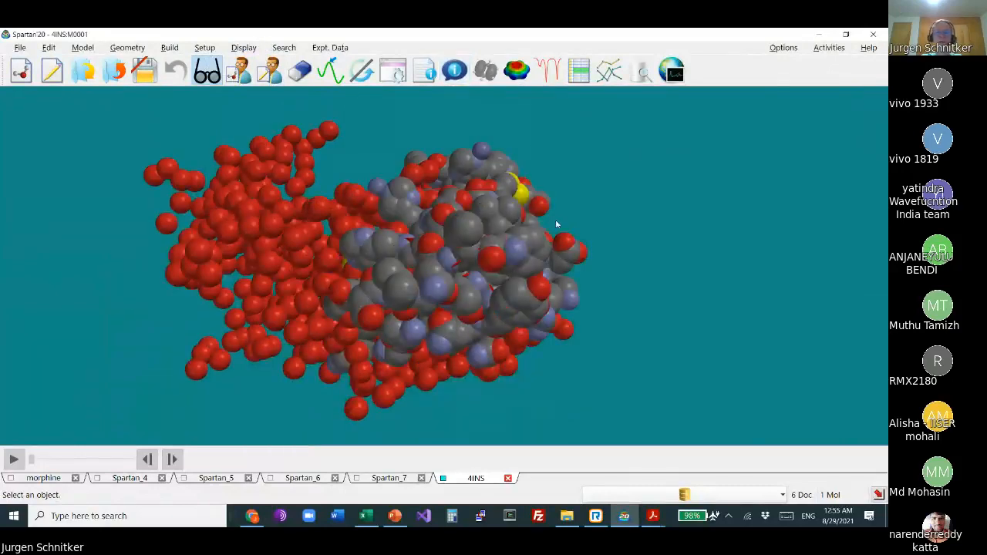
left_click_drag(528, 273, 392, 307)
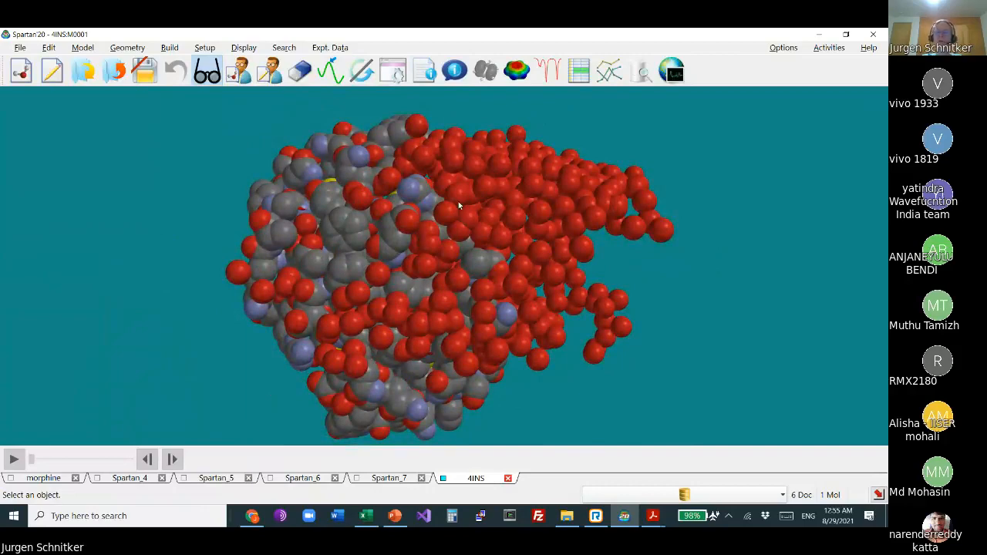
mouse_move(478, 243)
left_mouse_down()
mouse_move(445, 201)
mouse_move(349, 207)
mouse_move(471, 229)
mouse_move(462, 192)
mouse_move(474, 183)
mouse_move(467, 225)
left_mouse_up()
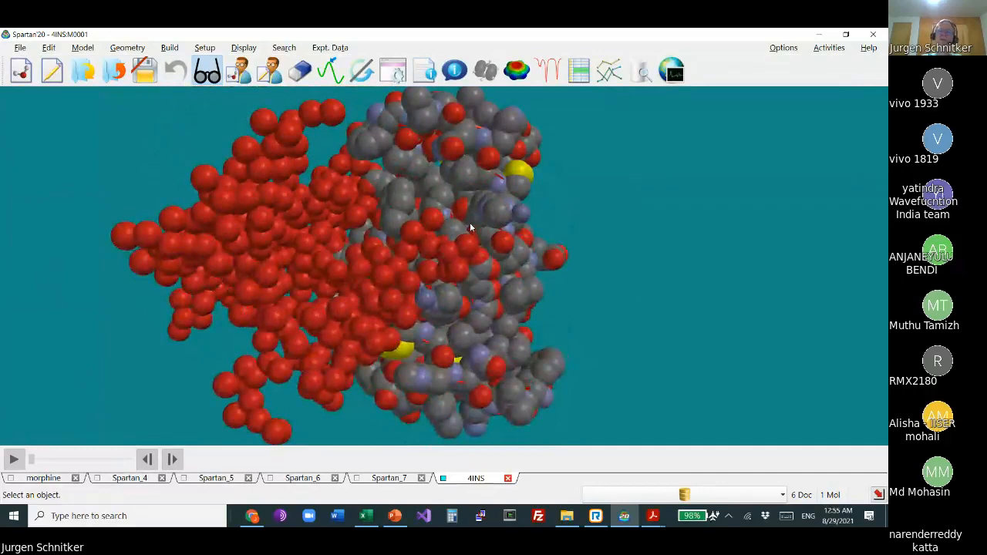
Step: Check the QSAR properties of the 4INS protein and examine the surrounding water molecules from several sides
left_click(244, 48)
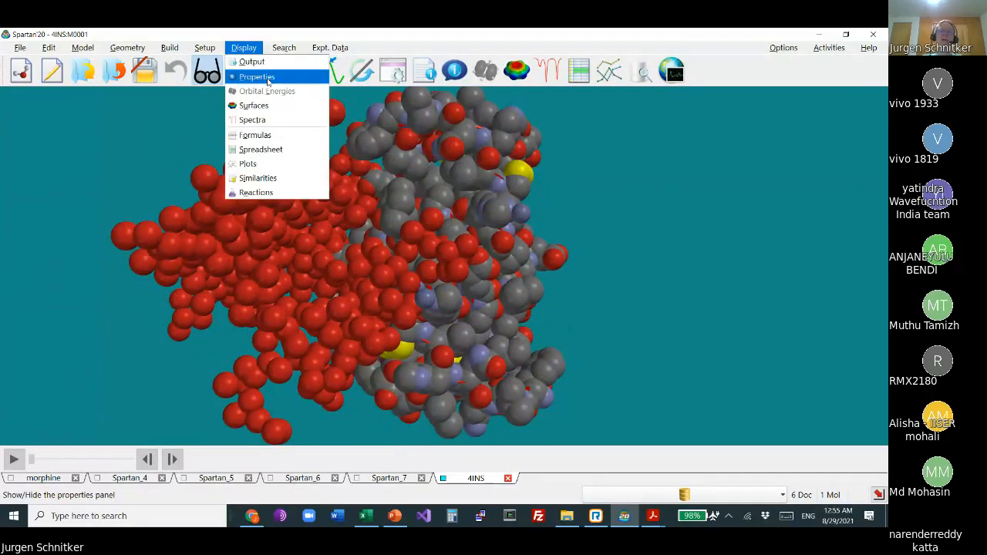
left_click(268, 79)
left_click(593, 123)
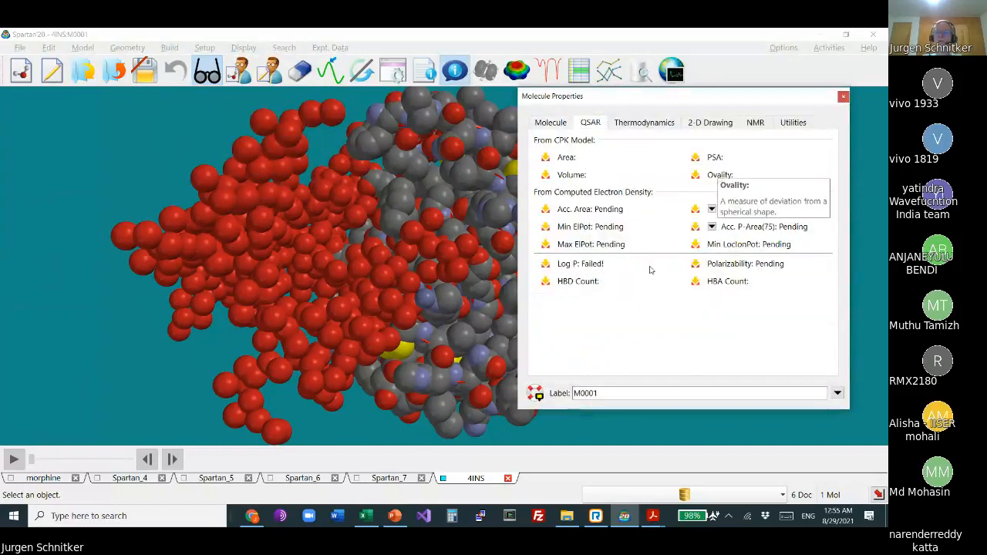
mouse_move(594, 263)
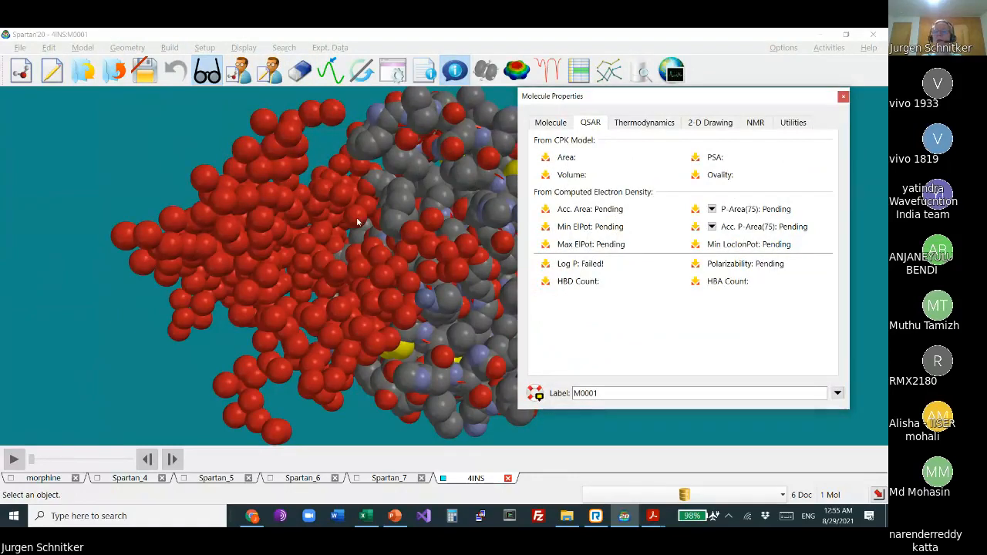
left_click(844, 97)
left_click_drag(688, 219, 566, 337)
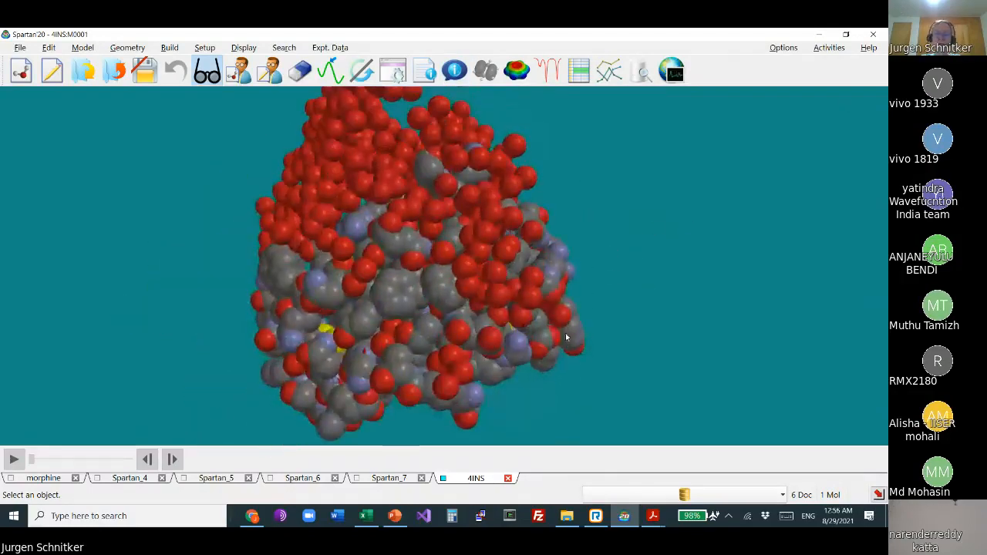
left_click_drag(515, 306, 373, 143)
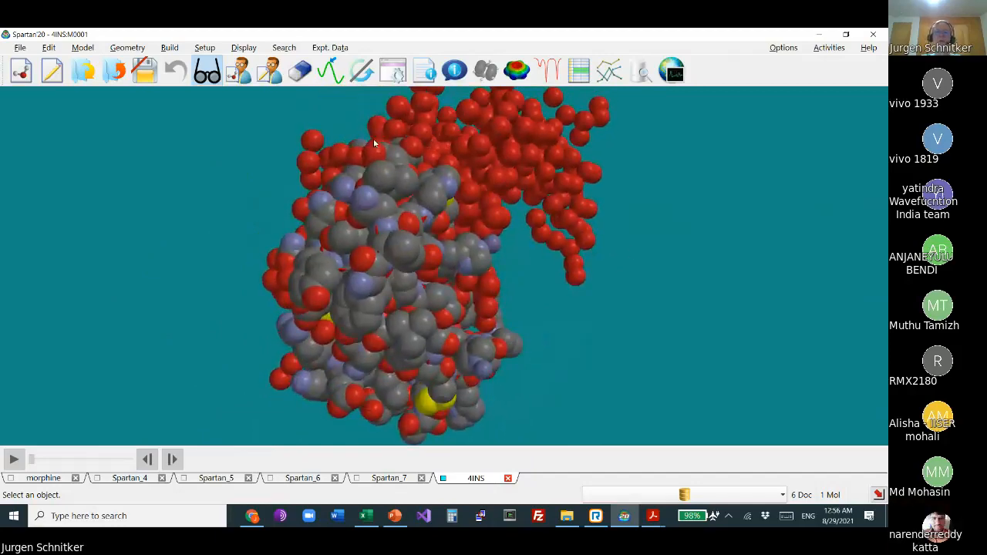
Step: Start a new molecule with the peptide model kit and enable sequence entry
left_click(20, 71)
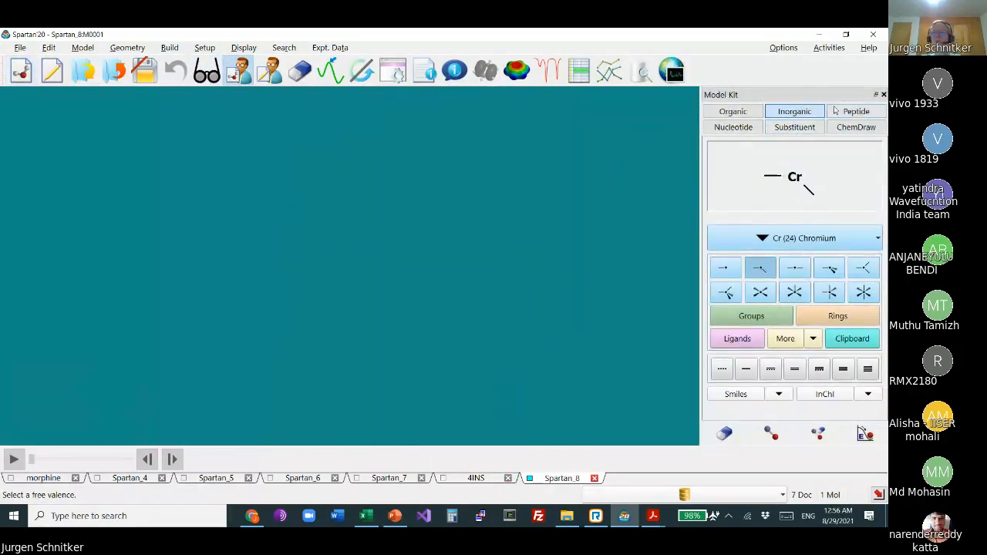
left_click(856, 112)
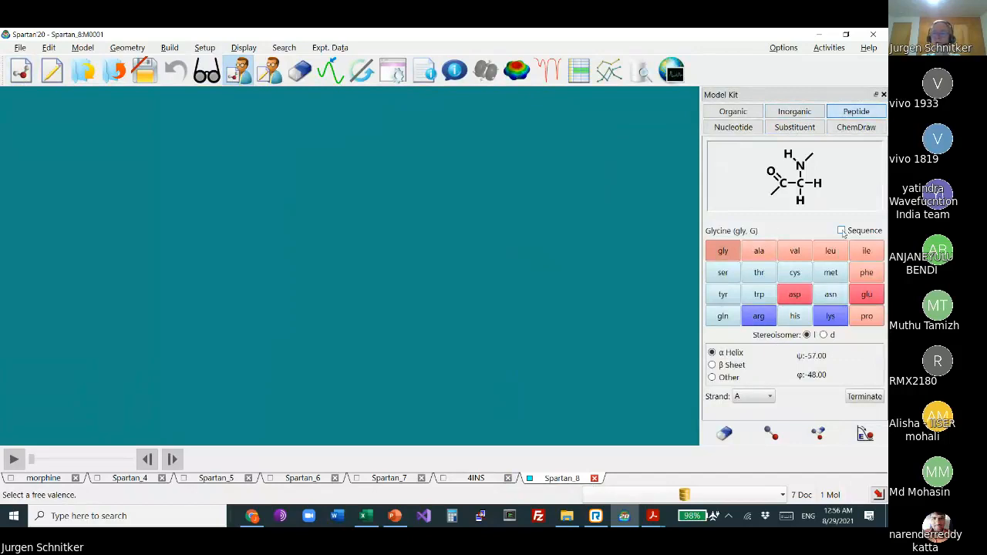
left_click(842, 231)
Step: Enter the peptide sequence gly-ser-cys-cys-asp-asn-lys-his-cys-leu-leu-ile-asn-asn-asn
left_click(723, 250)
left_click(723, 272)
left_click(794, 272)
left_click(794, 273)
left_click(794, 294)
left_click(830, 294)
left_click(831, 315)
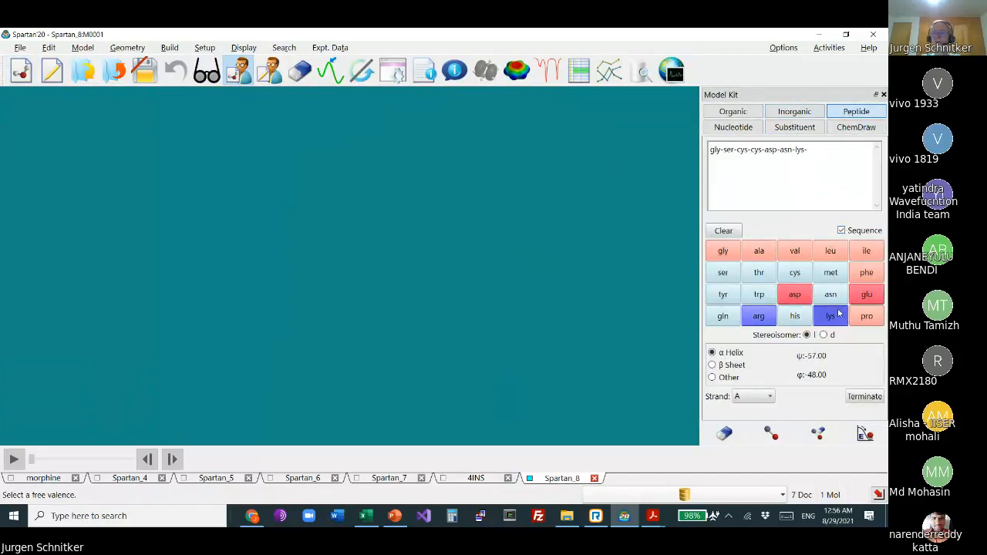
left_click(794, 315)
left_click(795, 273)
left_click(831, 251)
left_click(830, 251)
left_click(866, 251)
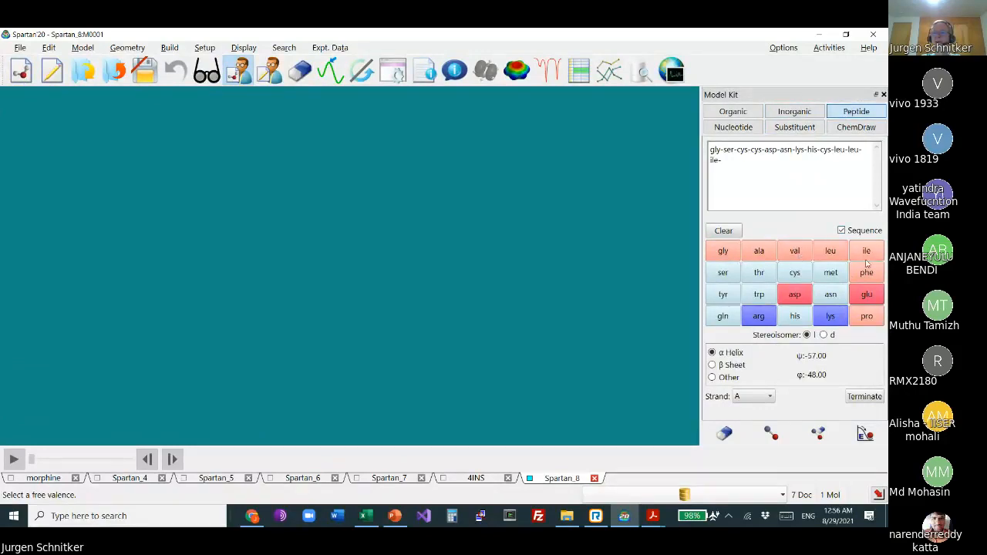
left_click(831, 294)
left_click(831, 293)
left_click(831, 294)
Step: Place the entered peptide sequence in the empty workspace as an α helix
left_click(366, 248)
left_click_drag(388, 250, 424, 251)
scroll(451, 263, "up", 4)
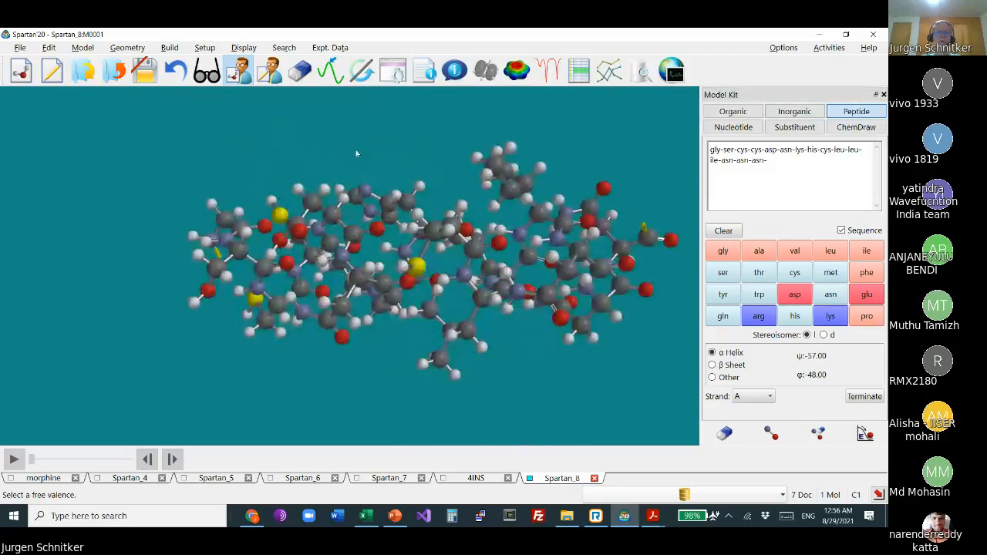
Step: Display the peptide as a space-filling model and examine it from several angles
left_click(83, 47)
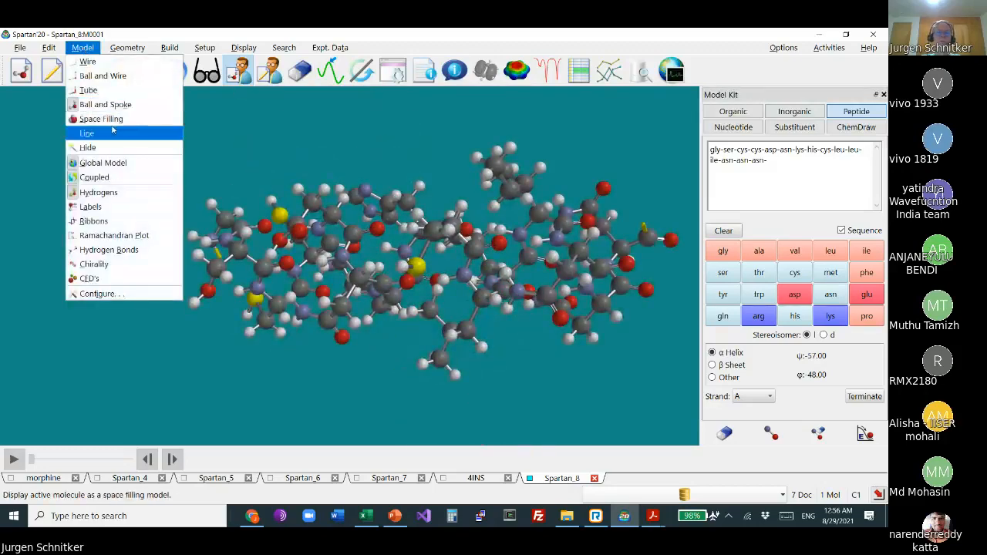
left_click(100, 132)
left_click_drag(392, 238, 484, 307)
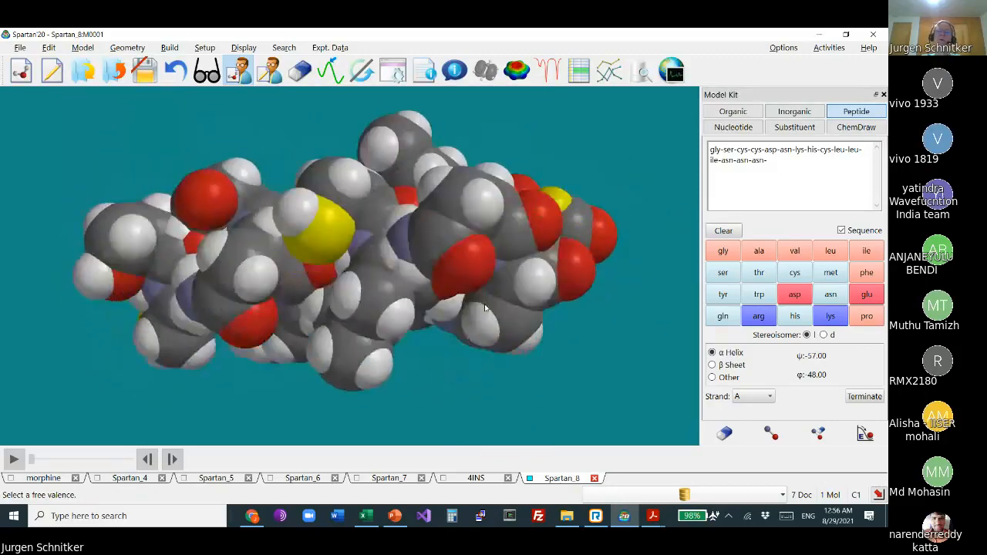
left_click_drag(513, 374, 462, 282)
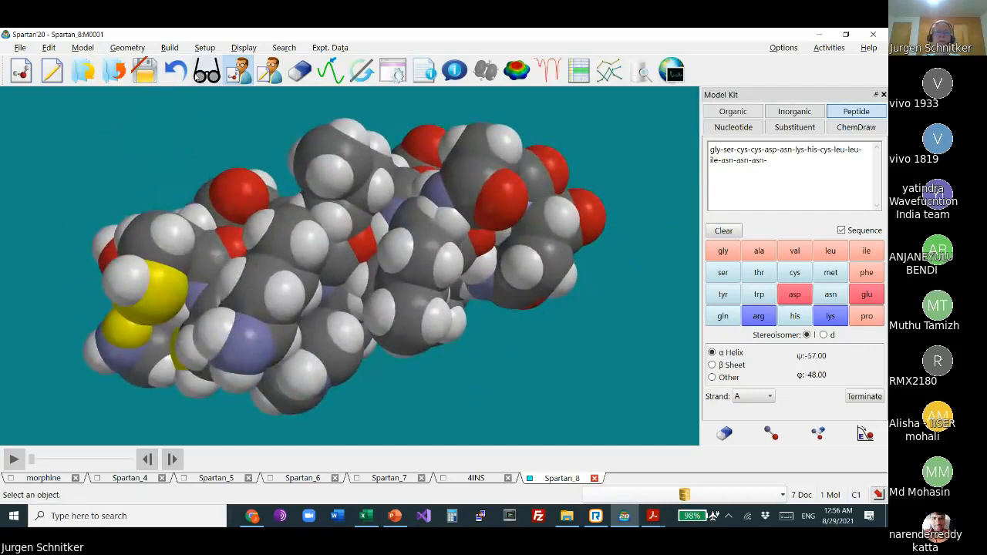
Step: Leave building mode and display the peptide helix as a tube model
left_click(201, 70)
left_click_drag(332, 223, 590, 346)
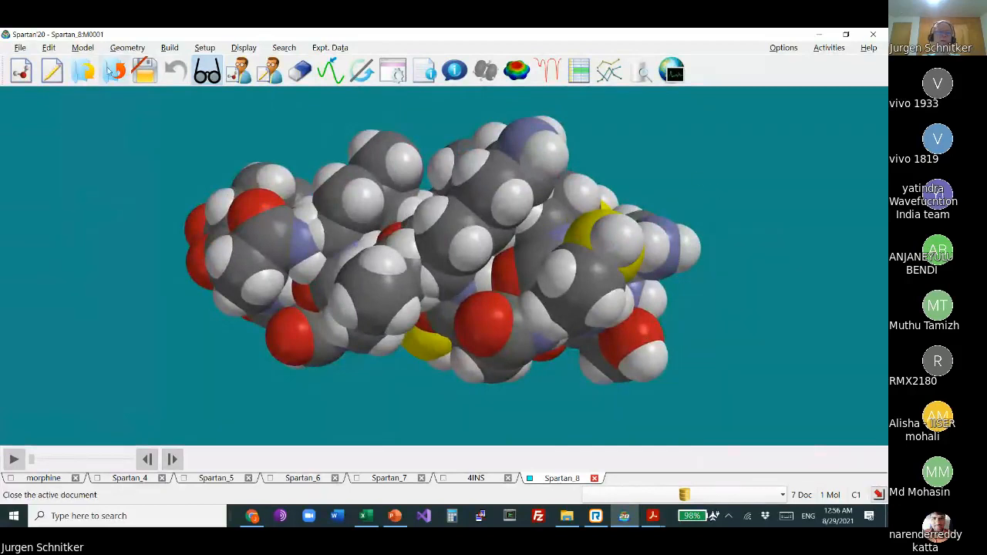
left_click(83, 47)
left_click(90, 92)
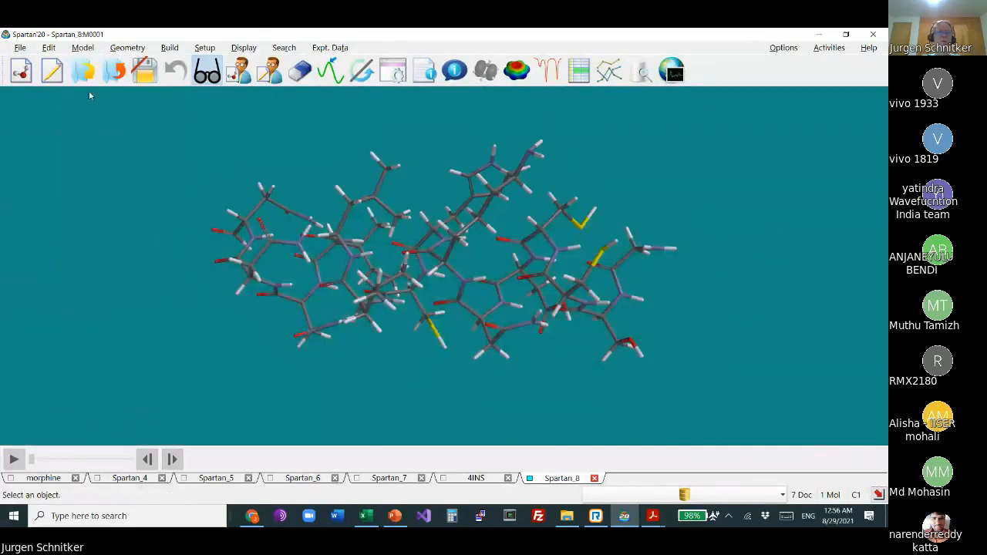
left_click(83, 48)
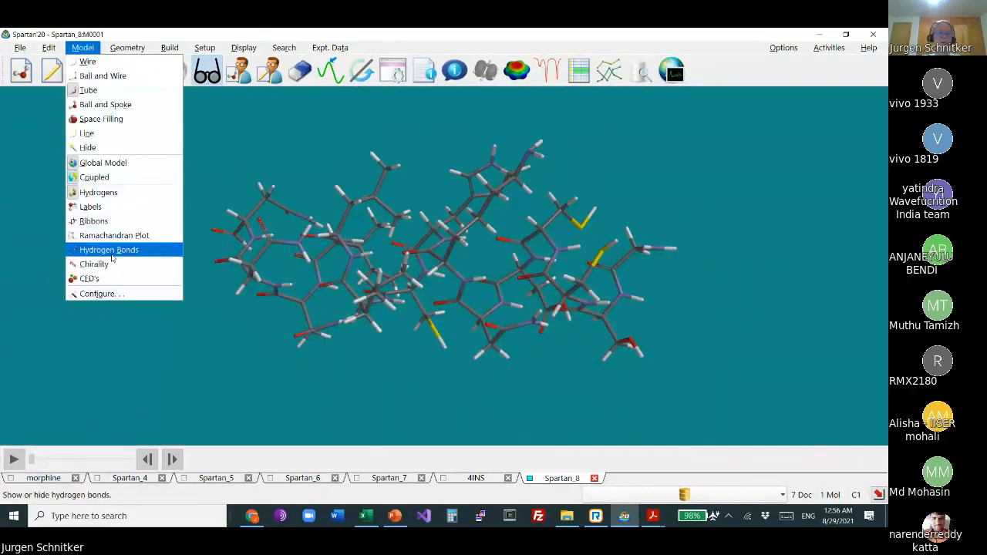
left_click(218, 136)
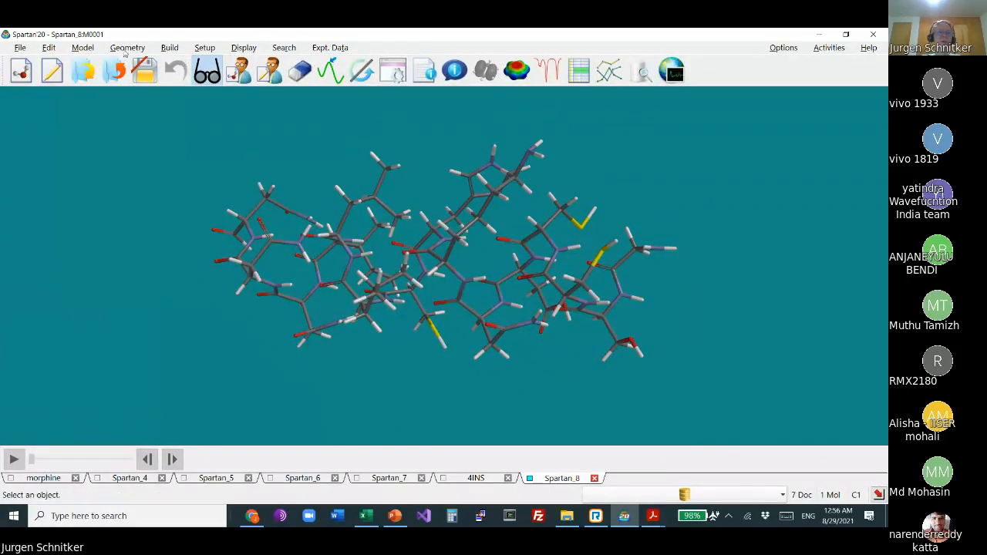
Step: Minimize the energy of the peptide helix
left_click(173, 48)
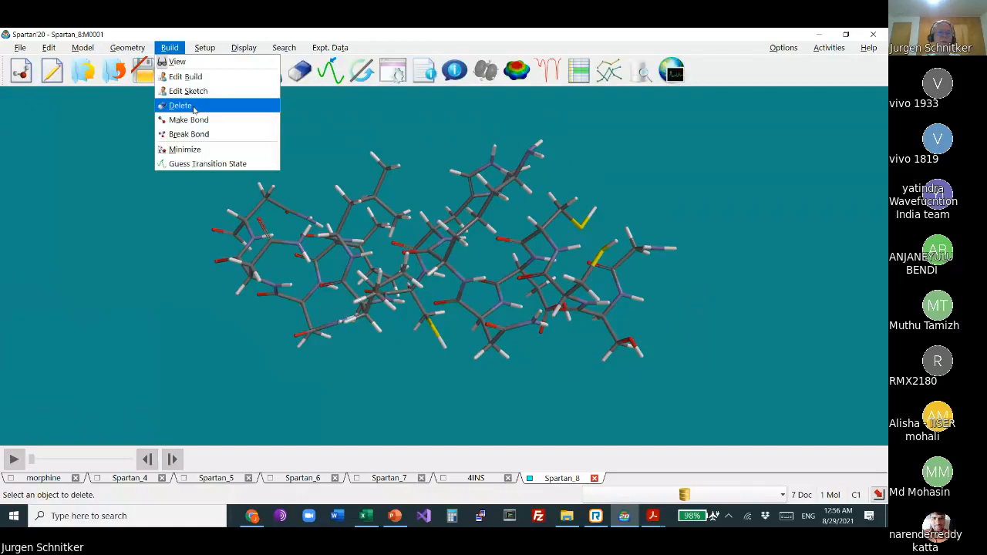
left_click(185, 149)
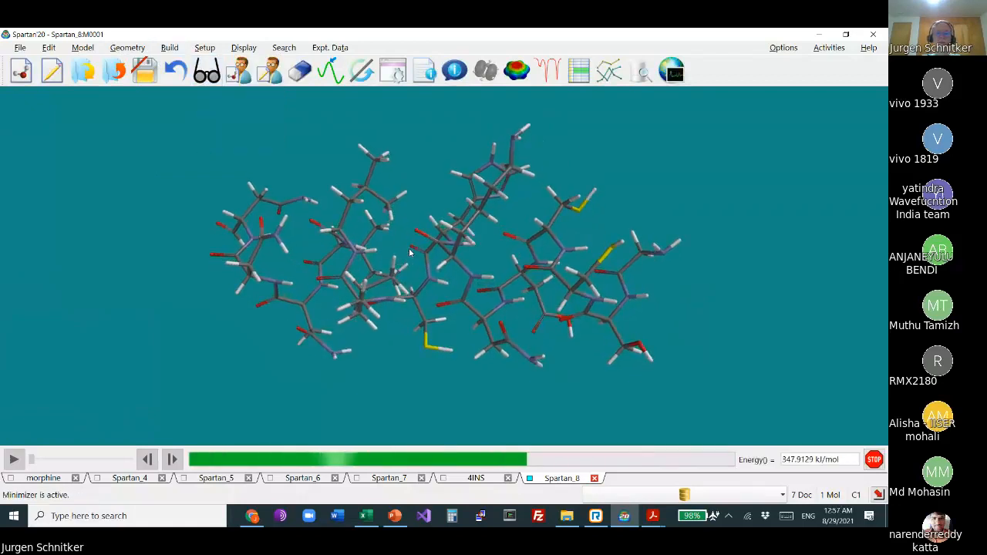
Step: Display the peptide's hydrogen bonds and examine them close up along the helix from several angles
left_click(83, 48)
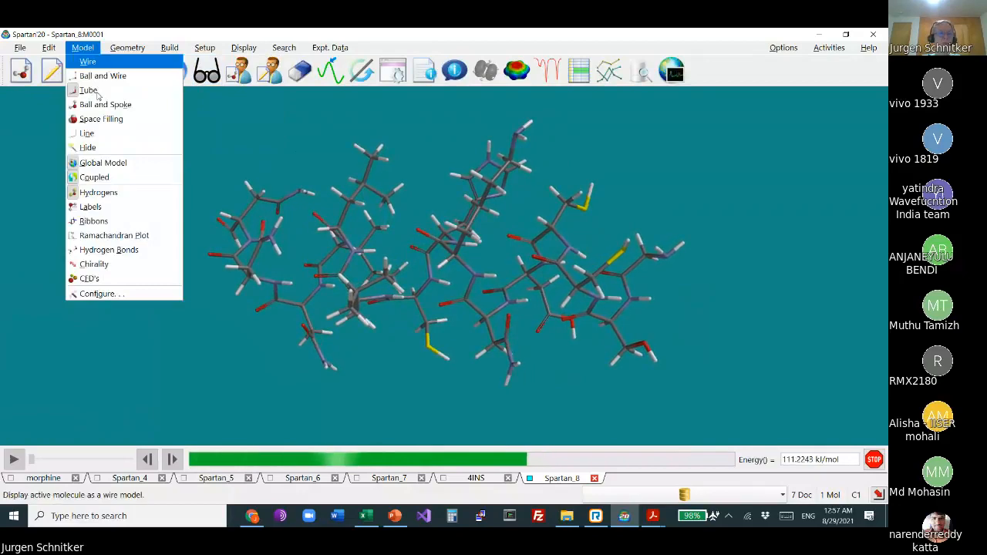
left_click(122, 252)
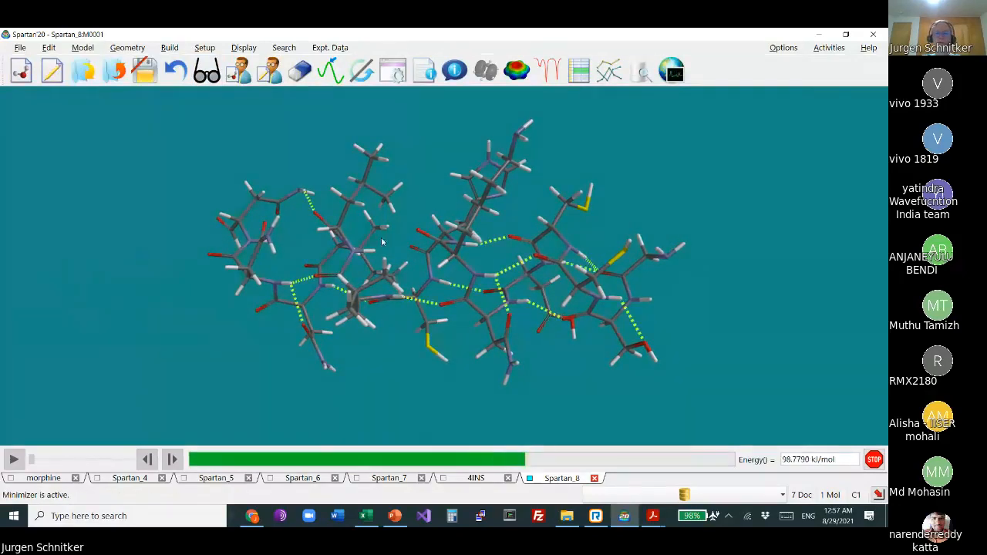
left_click_drag(417, 205, 579, 287)
scroll(455, 307, "up", 3)
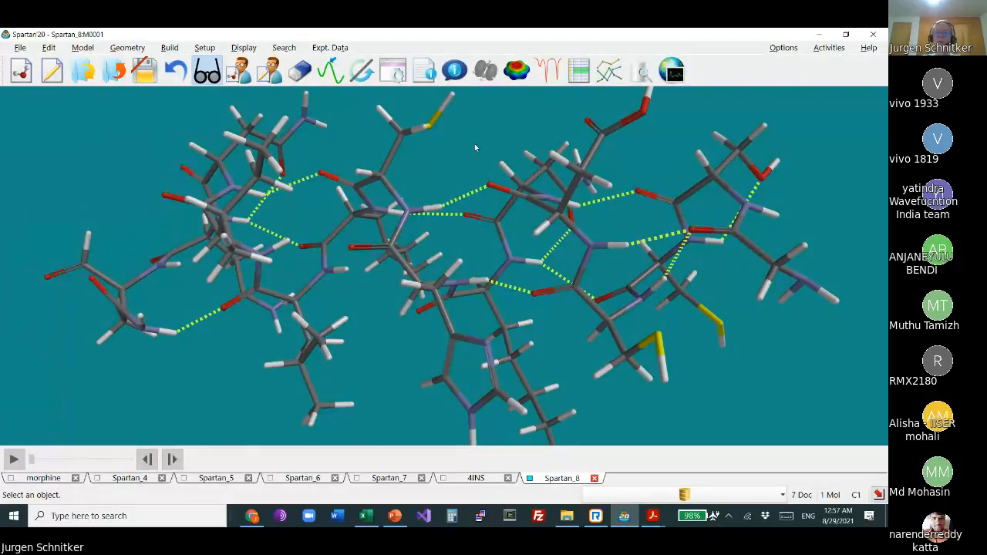
left_click_drag(476, 147, 483, 226)
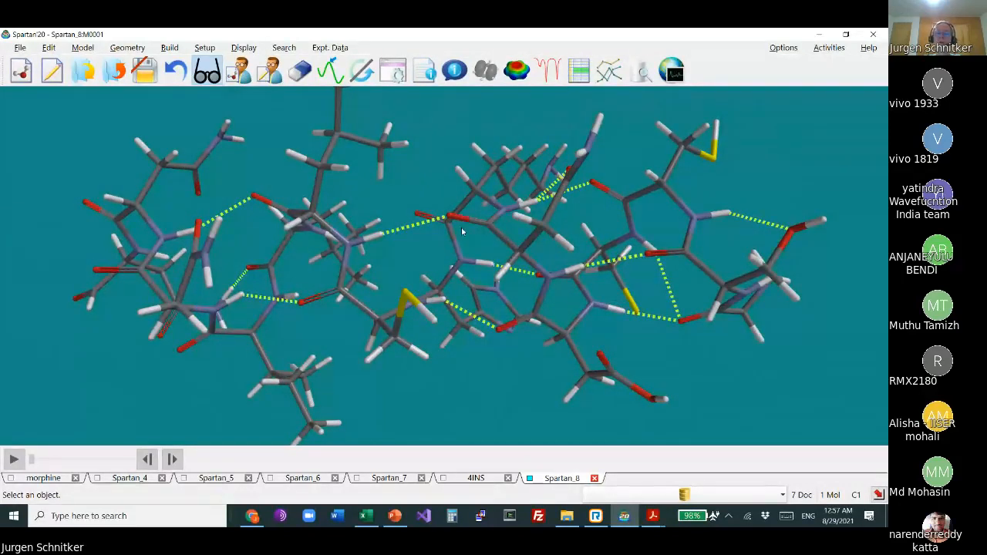
mouse_move(462, 231)
left_mouse_down()
mouse_move(471, 249)
mouse_move(466, 228)
left_mouse_up()
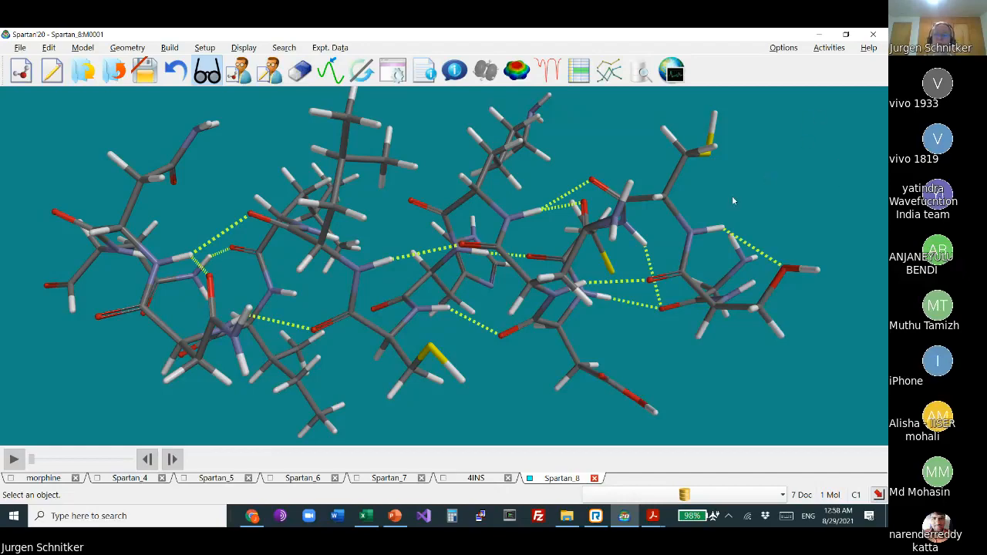
left_click_drag(733, 201, 631, 166)
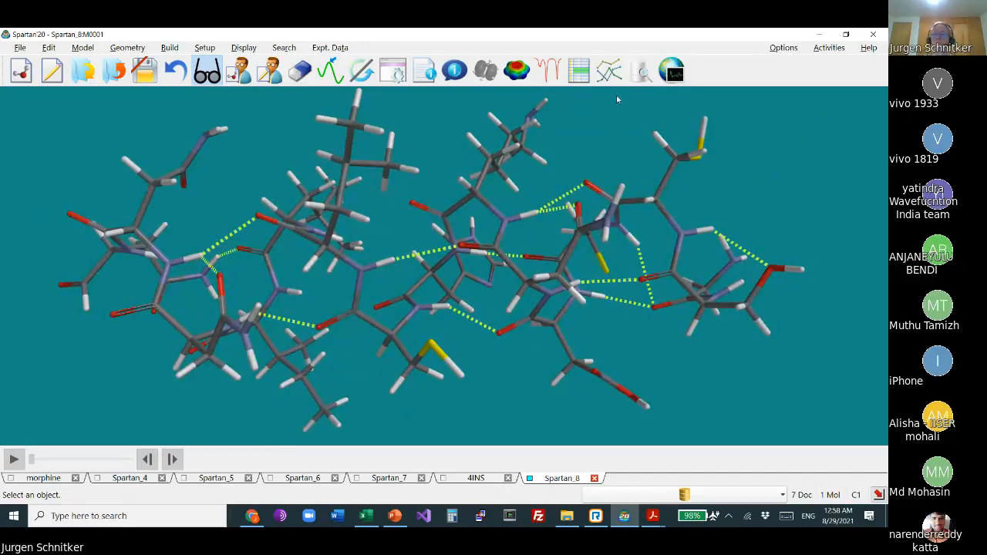
left_click(600, 521)
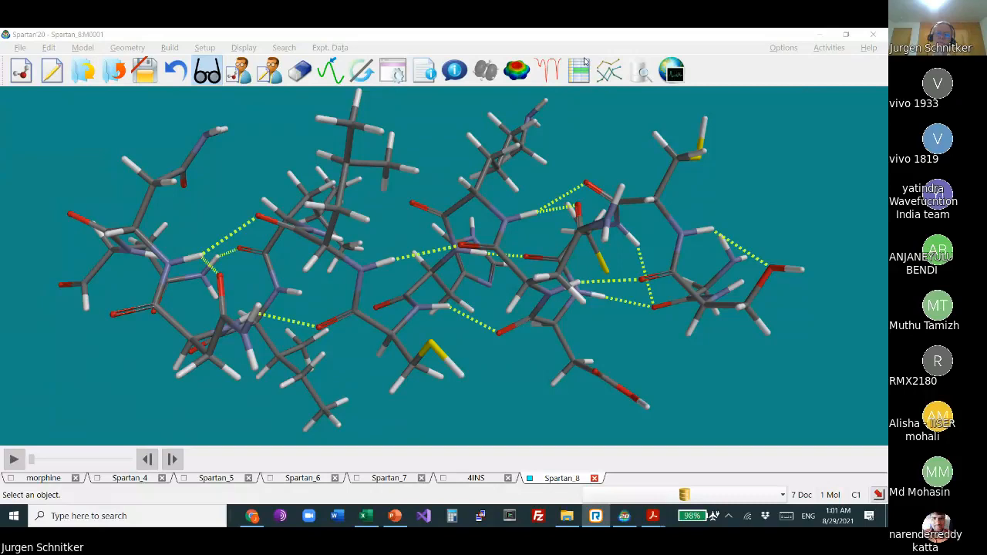
left_click(651, 62)
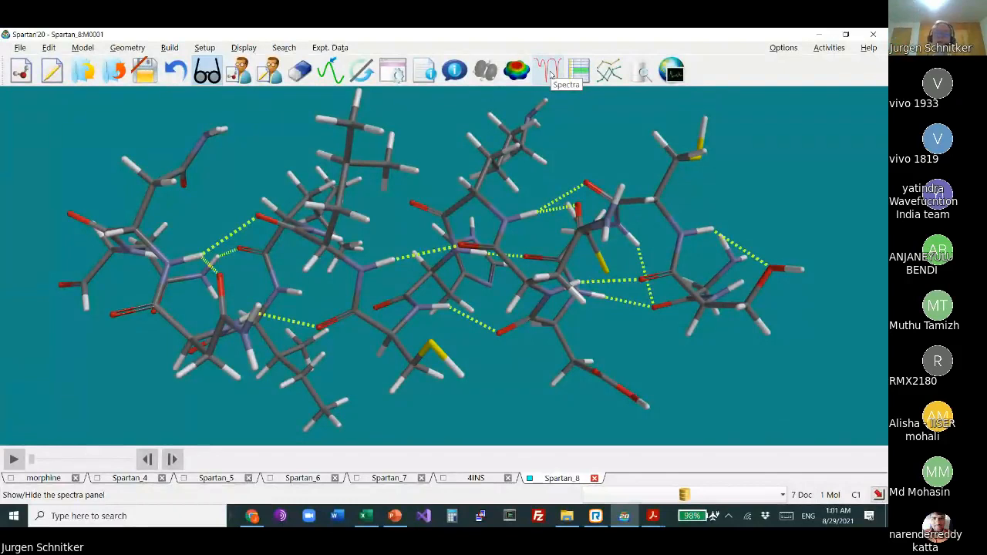
left_click(551, 71)
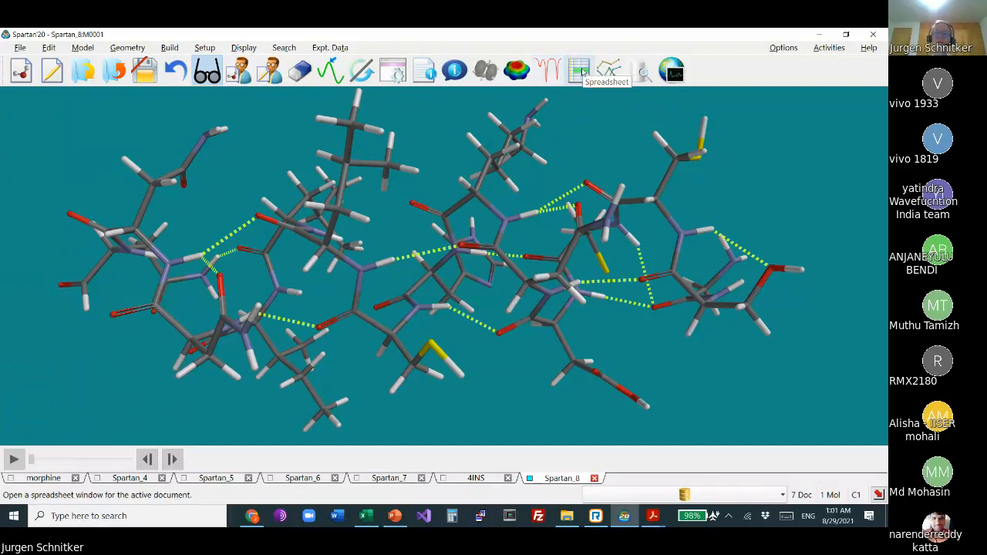
Step: Show the plots pane and look at the axis options for a new plot, leaving without creating one
left_click(609, 71)
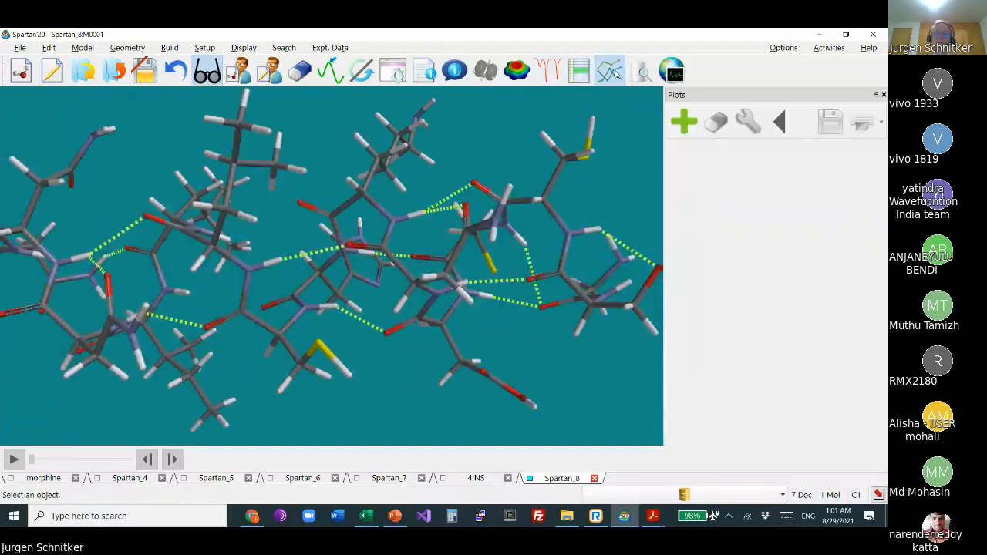
left_click(684, 124)
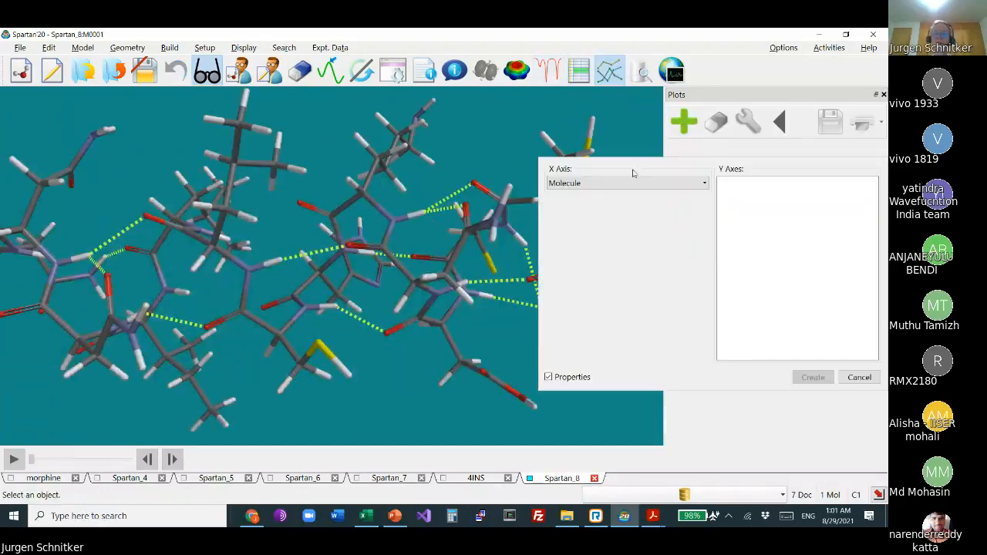
left_click(584, 186)
left_click(583, 184)
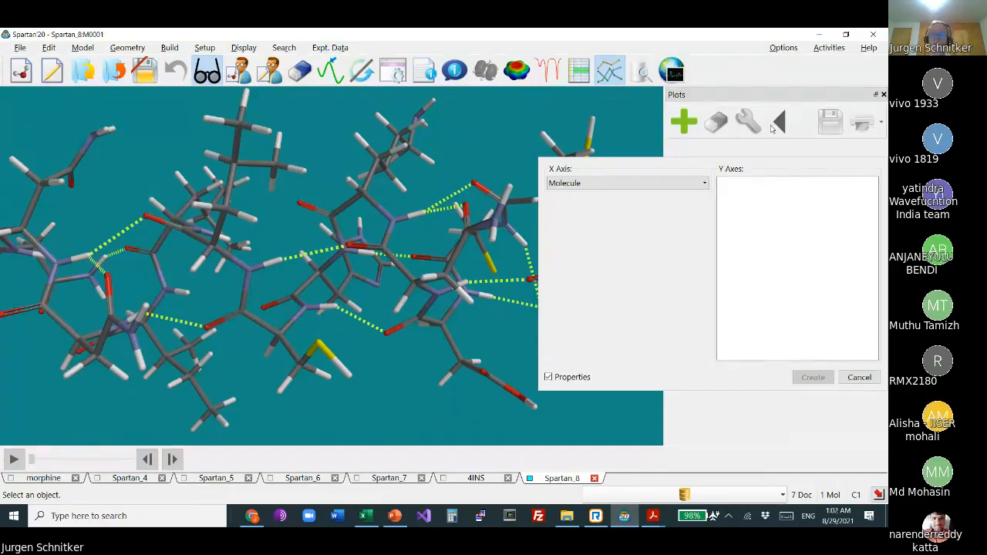
left_click(857, 377)
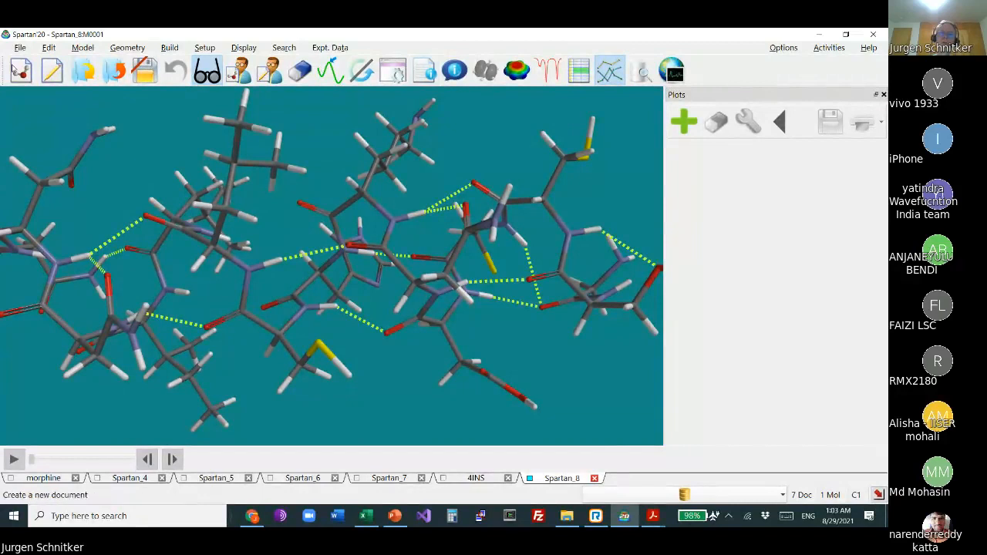
Step: Examine the file formats available for saving the peptide document under a new name, leaving without saving
left_click(21, 47)
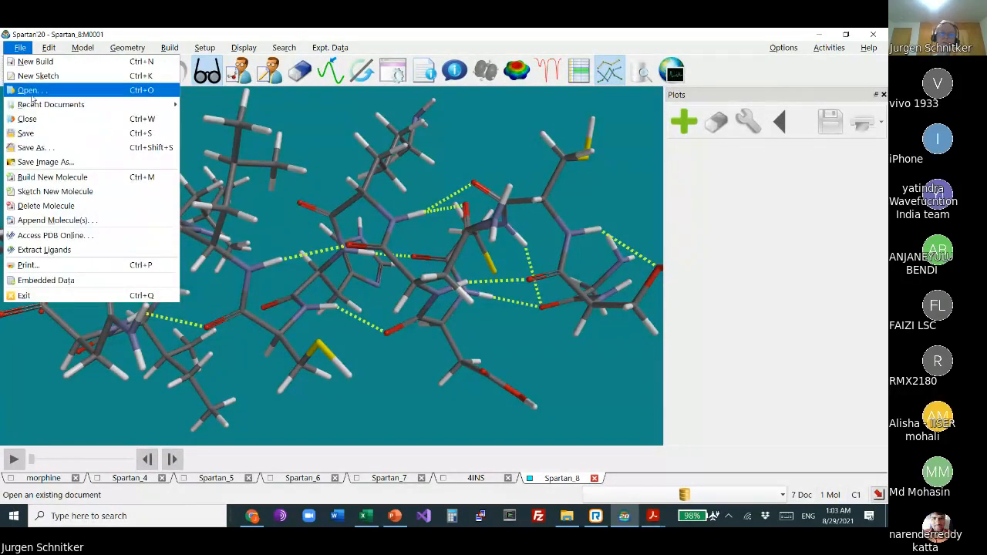
left_click(44, 154)
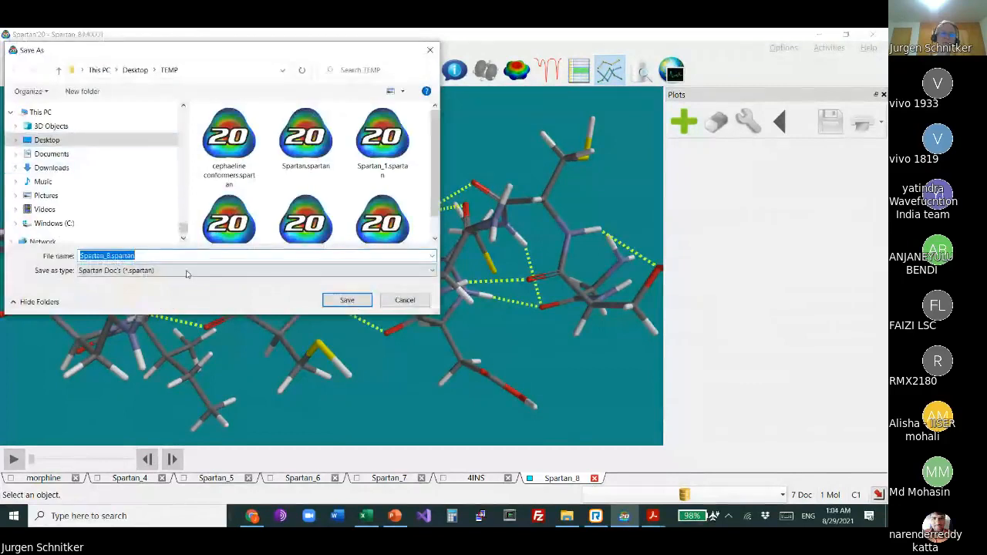
left_click(185, 270)
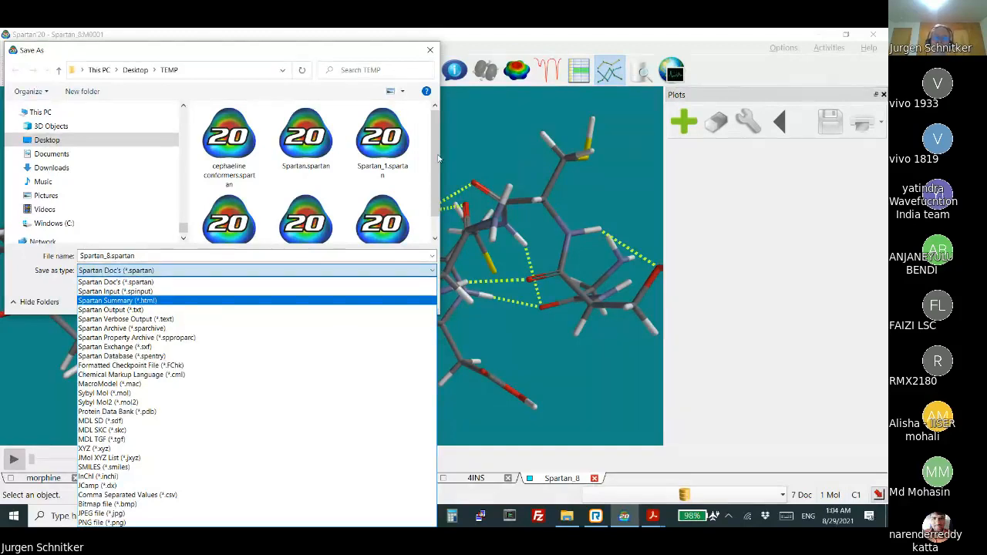
left_click(489, 137)
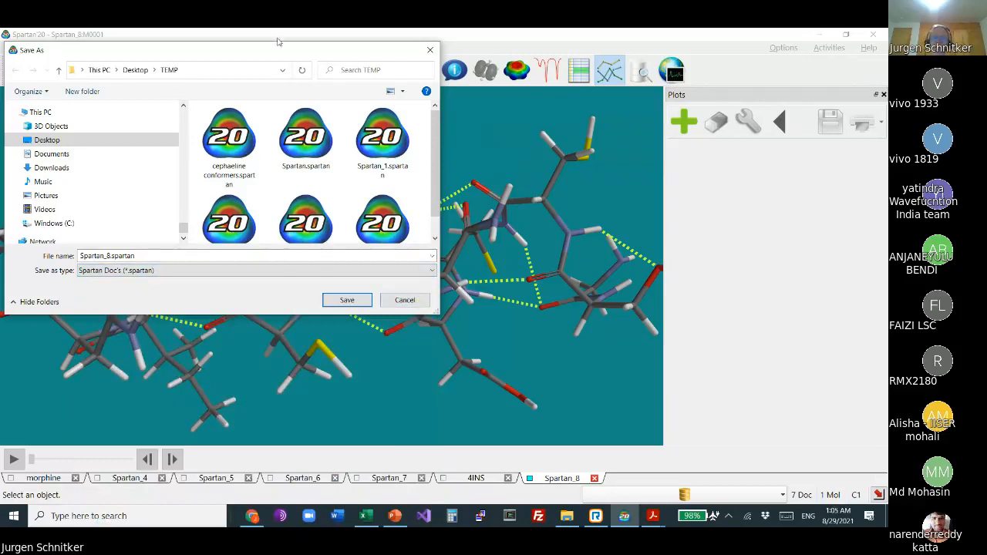
left_click_drag(395, 51, 415, 136)
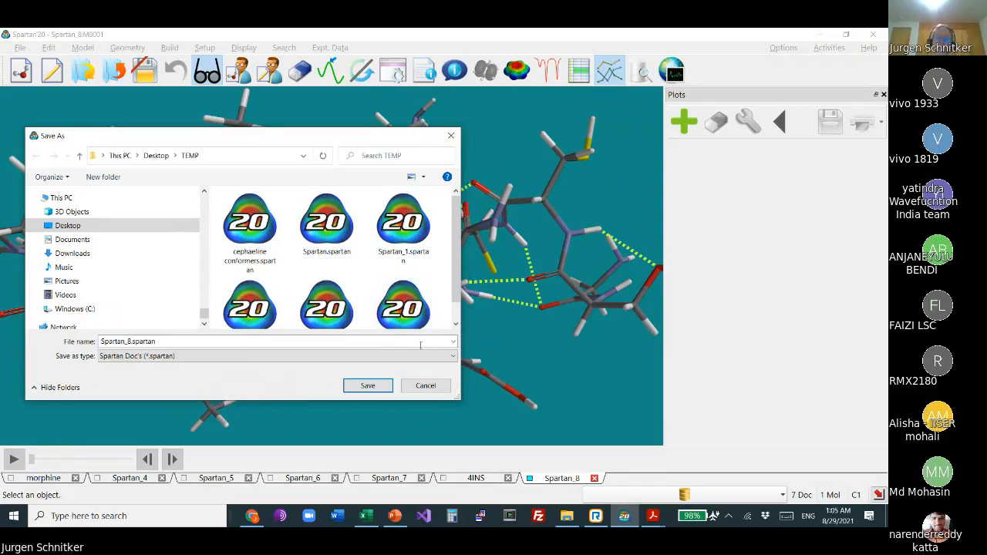
left_click(429, 387)
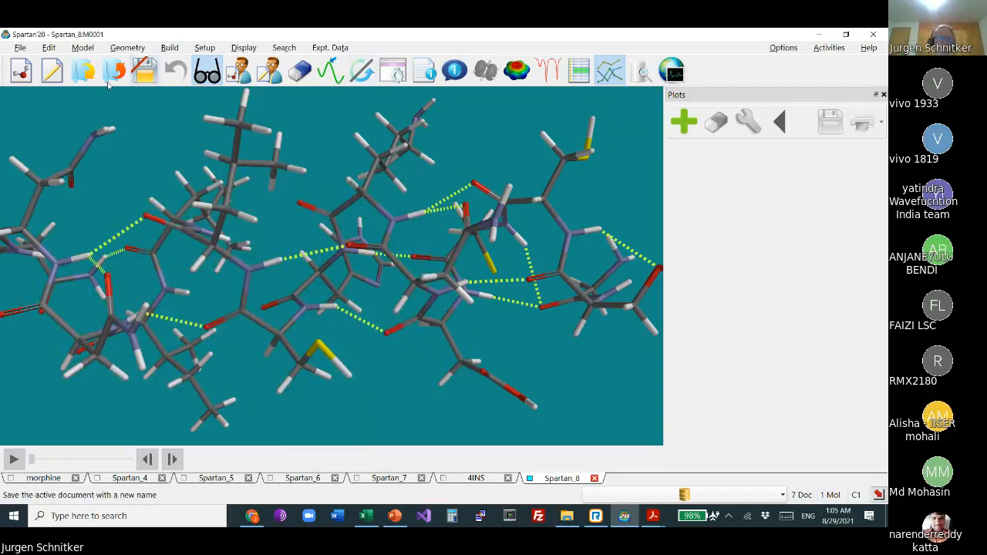
Step: Reopen the Save As dialog and review the list of export file types again
key("alt")
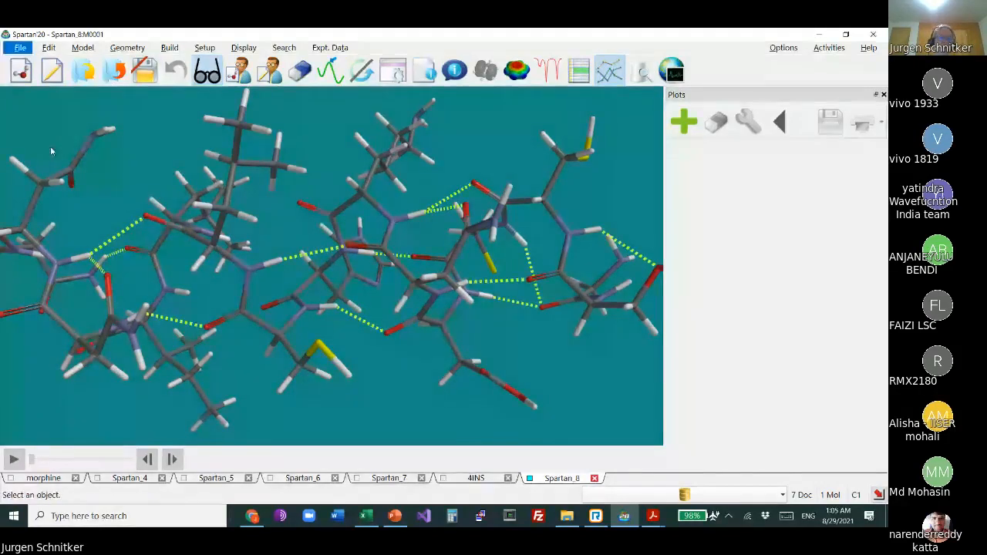
left_click(51, 147)
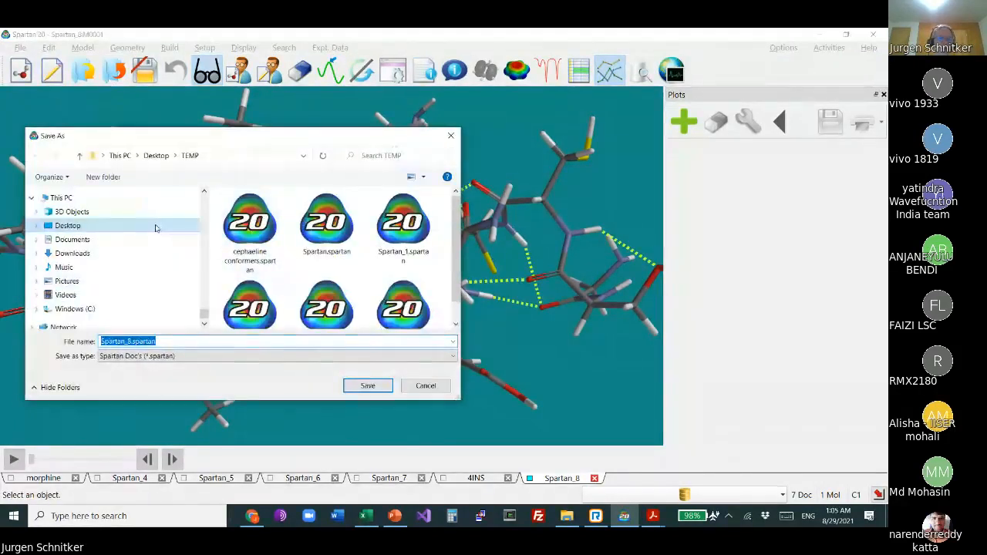
left_click(149, 356)
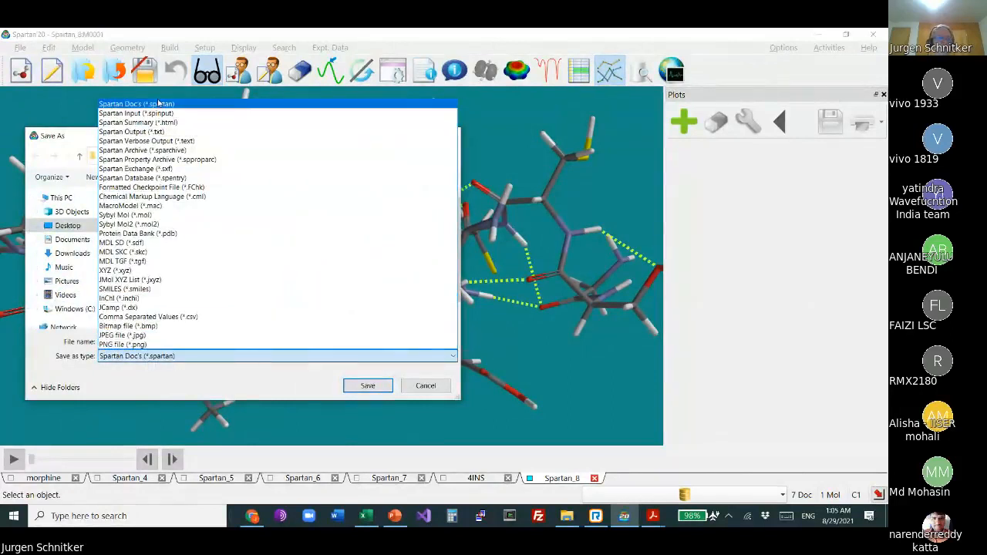
left_click(446, 394)
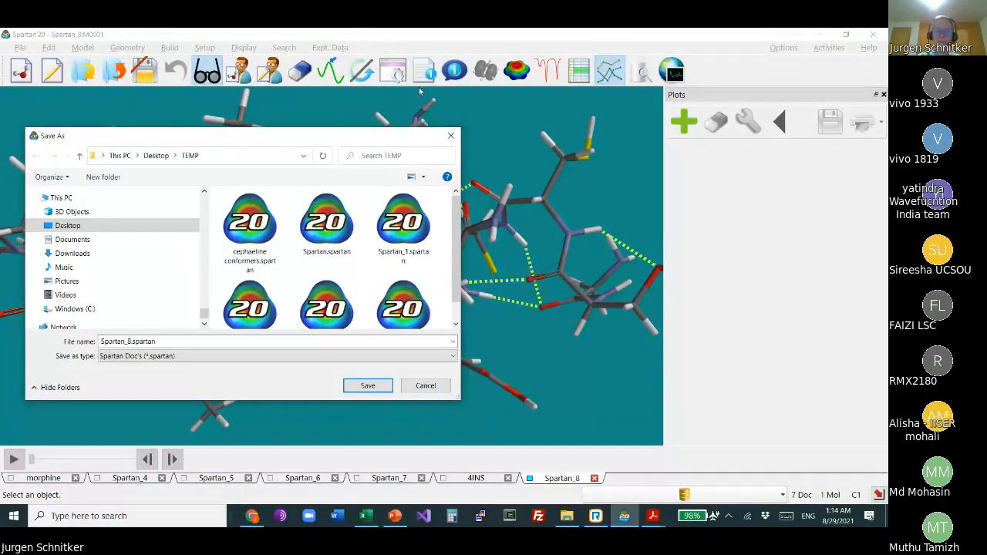
left_click(596, 515)
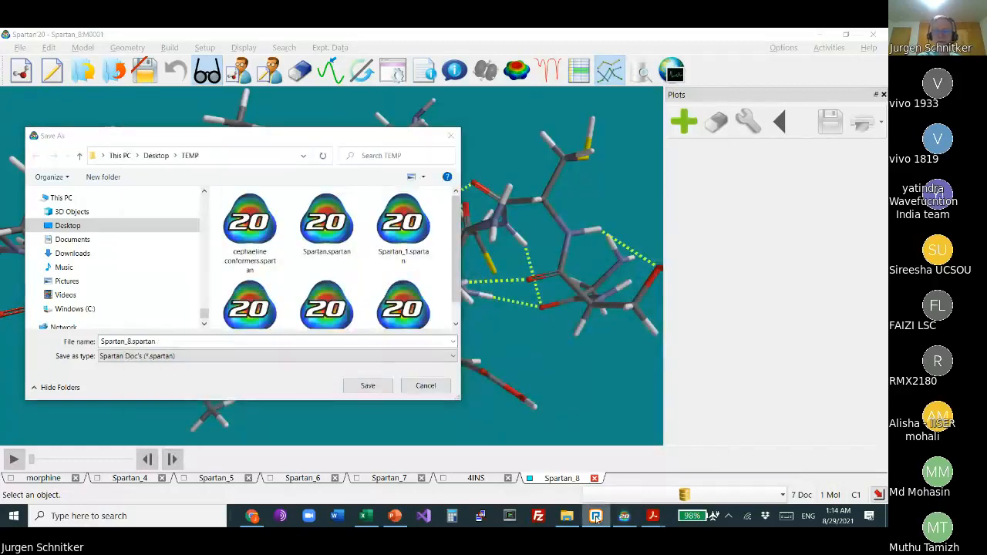